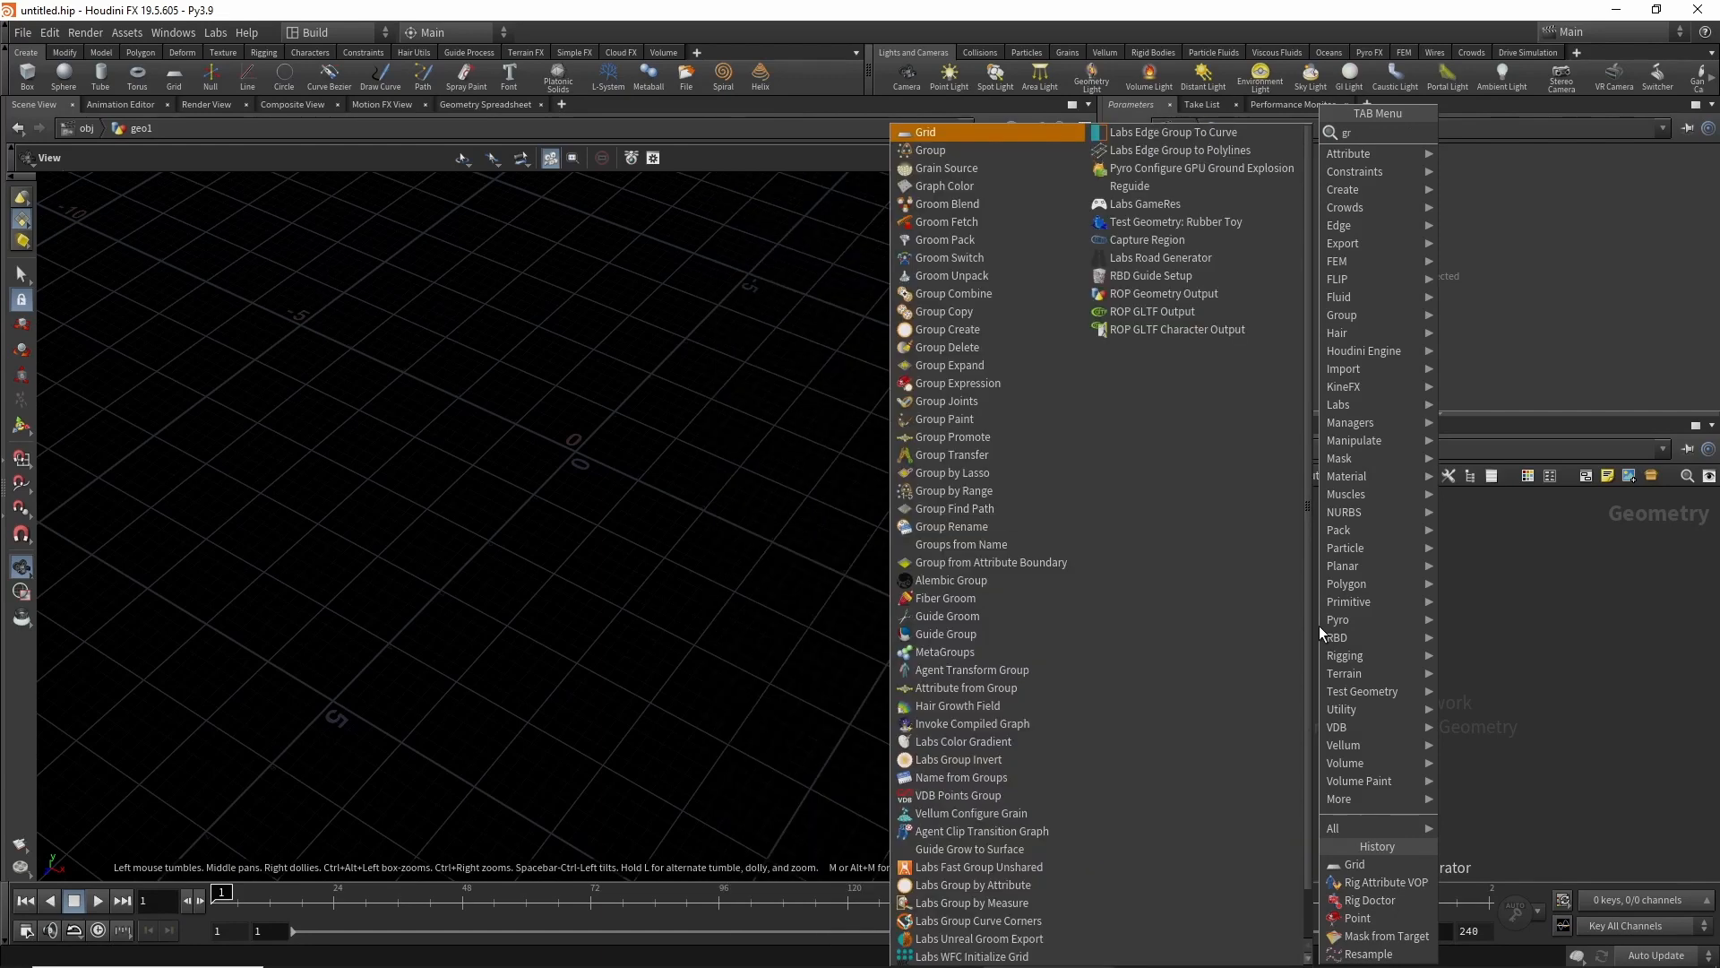
Create a Grid node in the geometry network and set its connectivity to Columns.
{"action": "key", "text": "Return"}
{"action": "left_click", "coordinate": [1319, 625]}
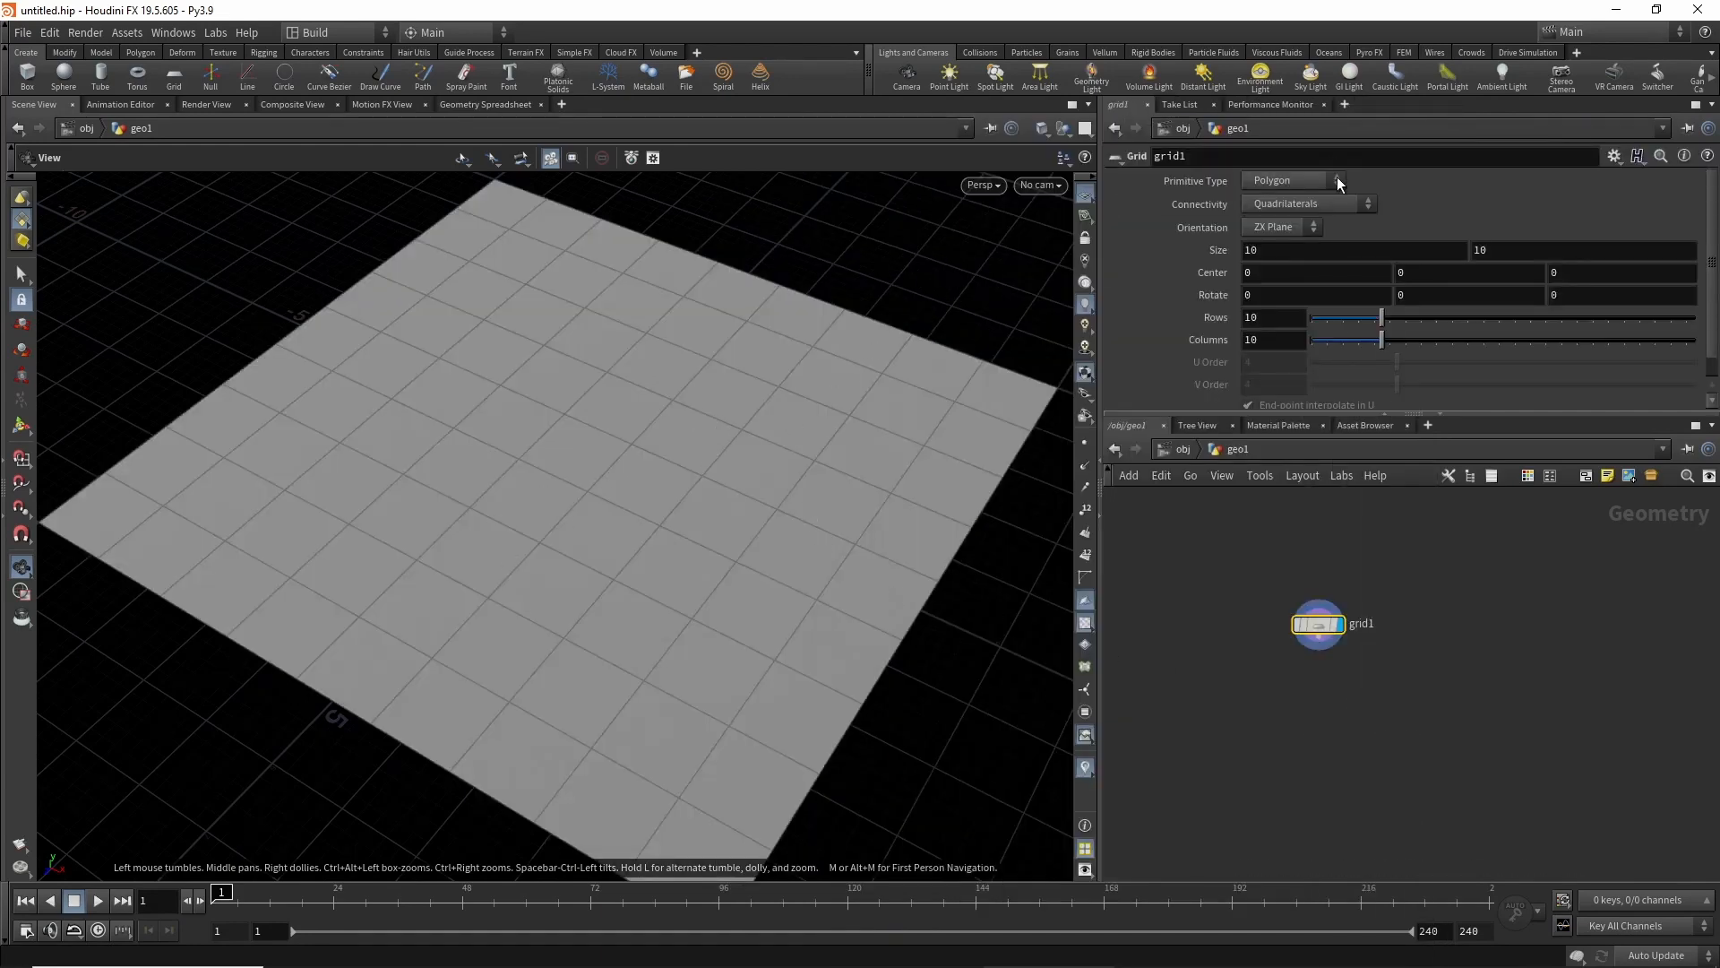
{"action": "left_click", "coordinate": [1287, 204]}
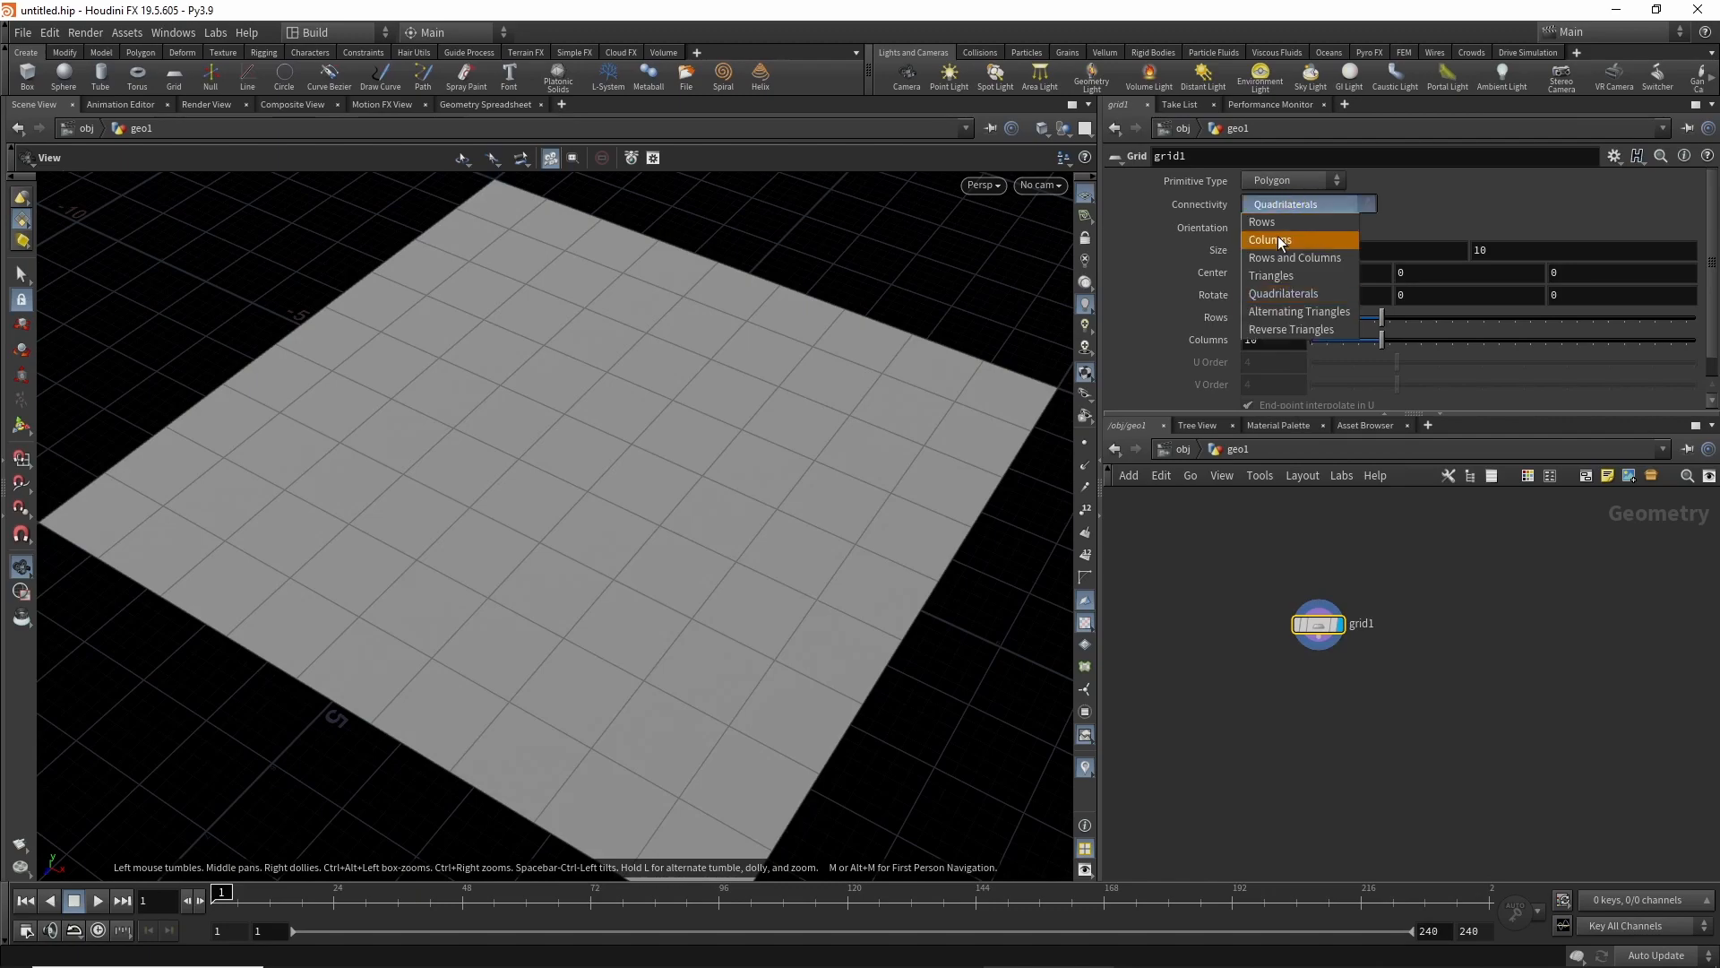
{"action": "left_click", "coordinate": [1277, 235]}
{"action": "left_click_drag", "start_coordinate": [776, 407], "coordinate": [657, 507]}
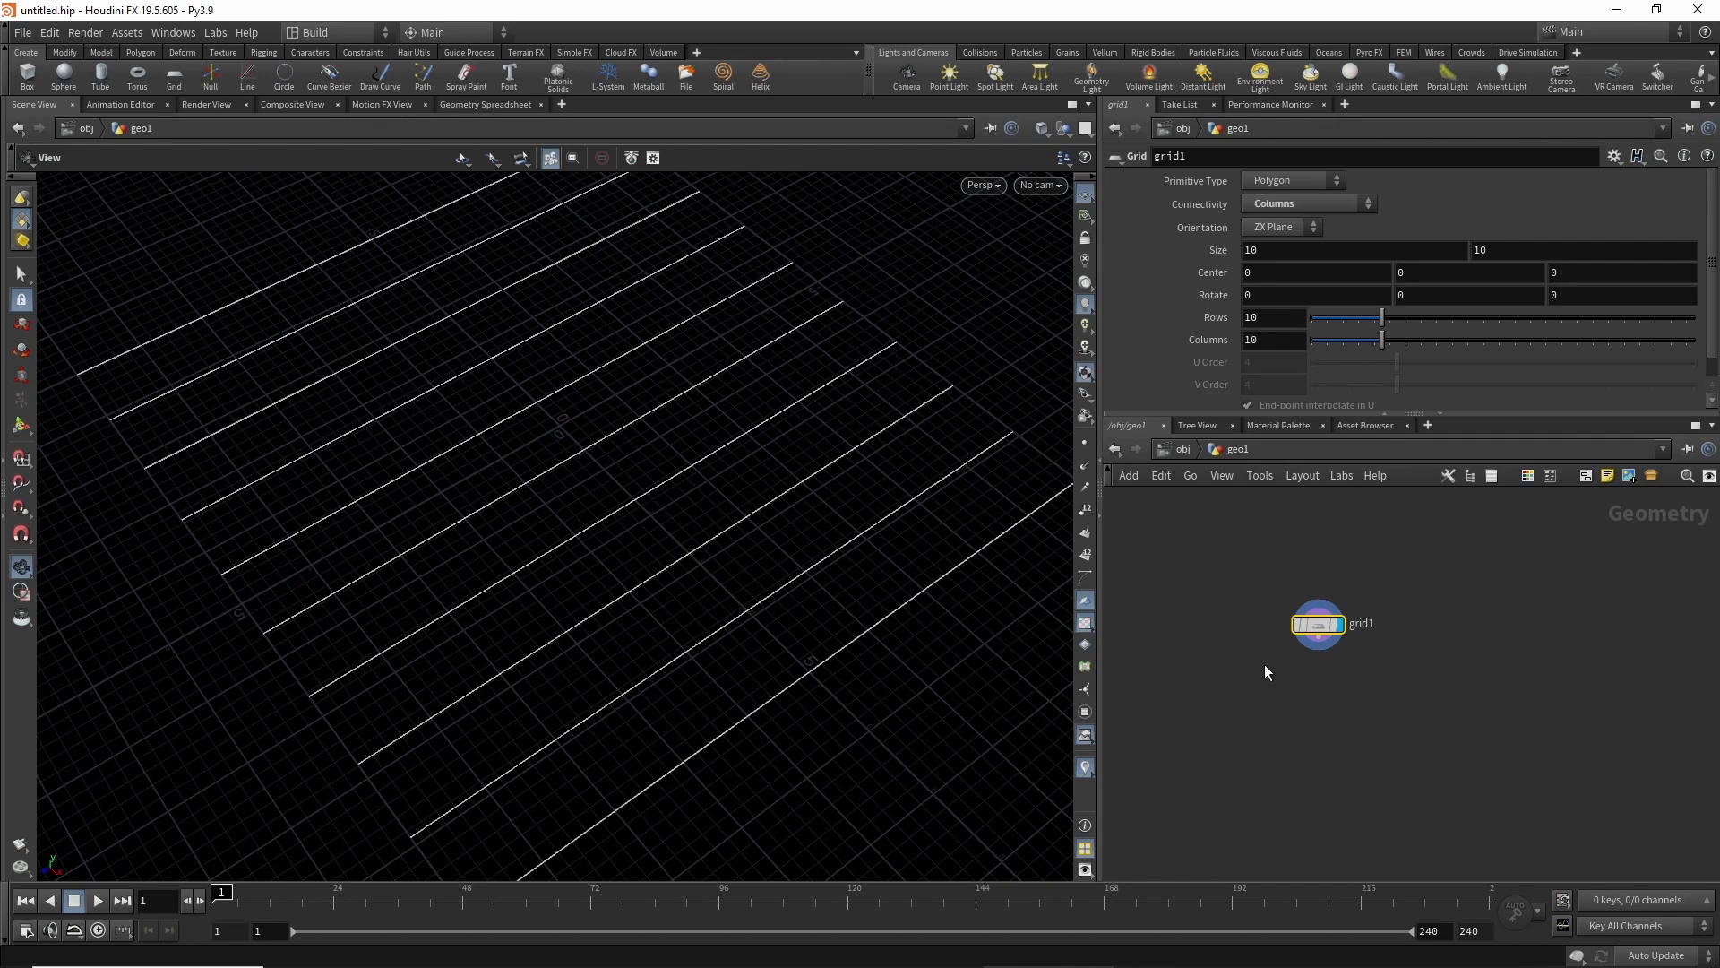
Add a Point node below the grid, fed by the grid's output, and display it.
{"action": "key", "text": "Tab"}
{"action": "type", "text": "poi"}
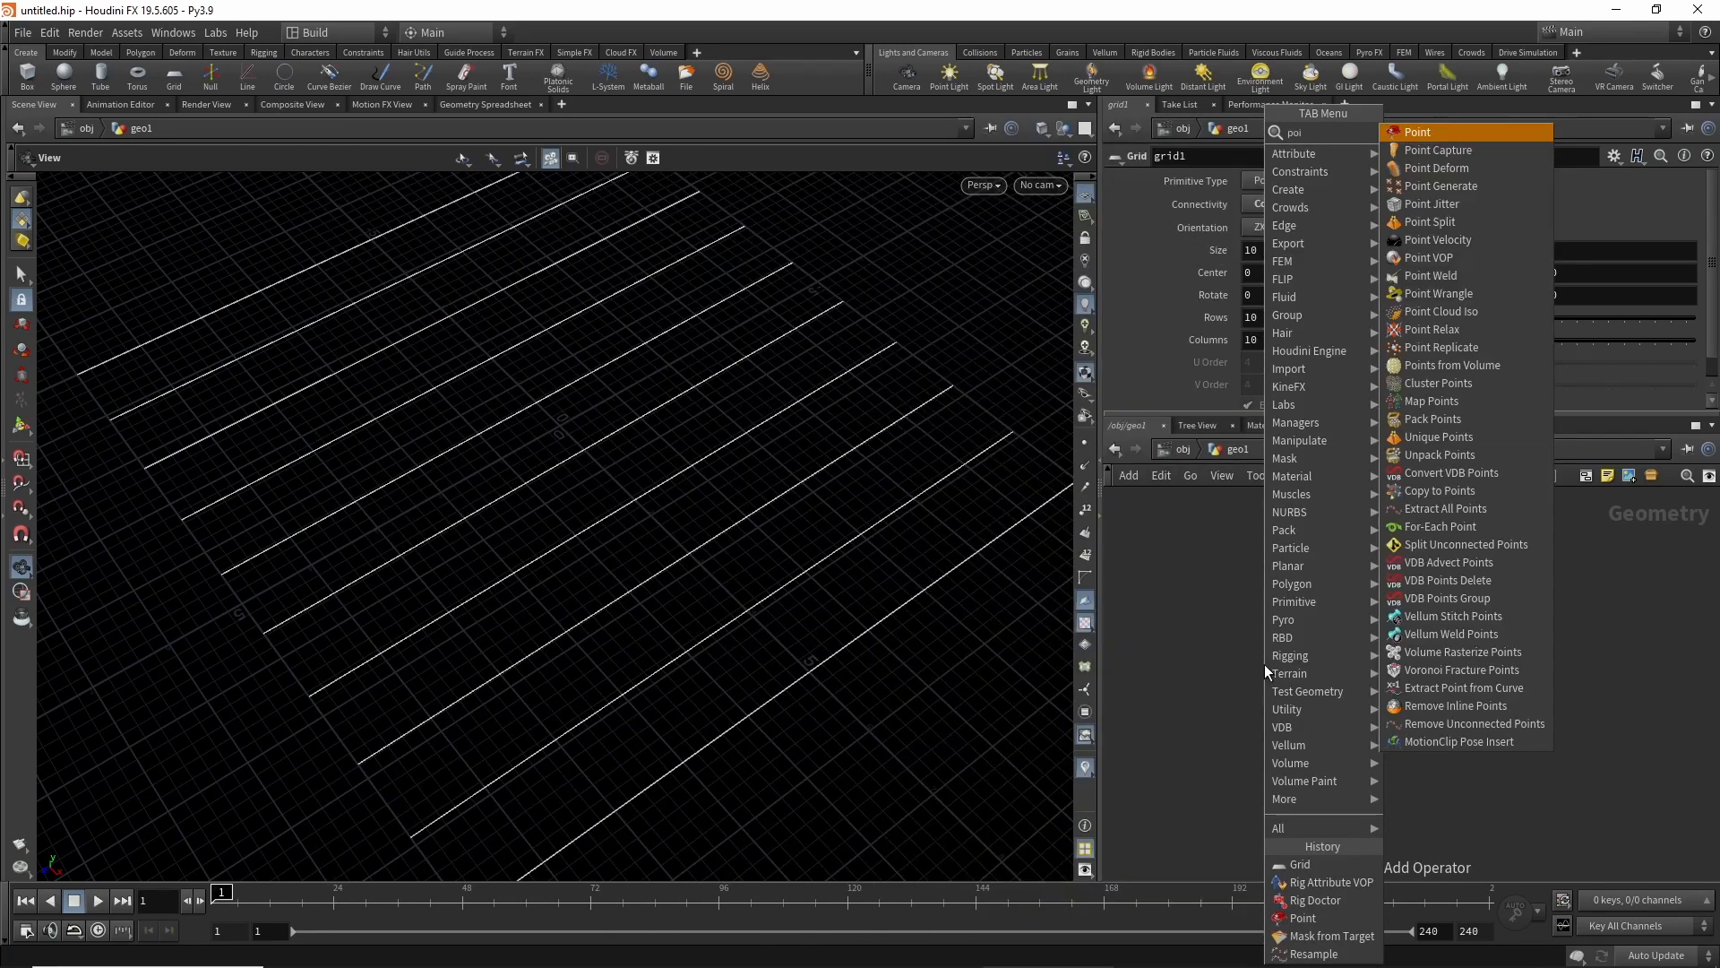
{"action": "key", "text": "Return"}
{"action": "left_click", "coordinate": [1304, 674]}
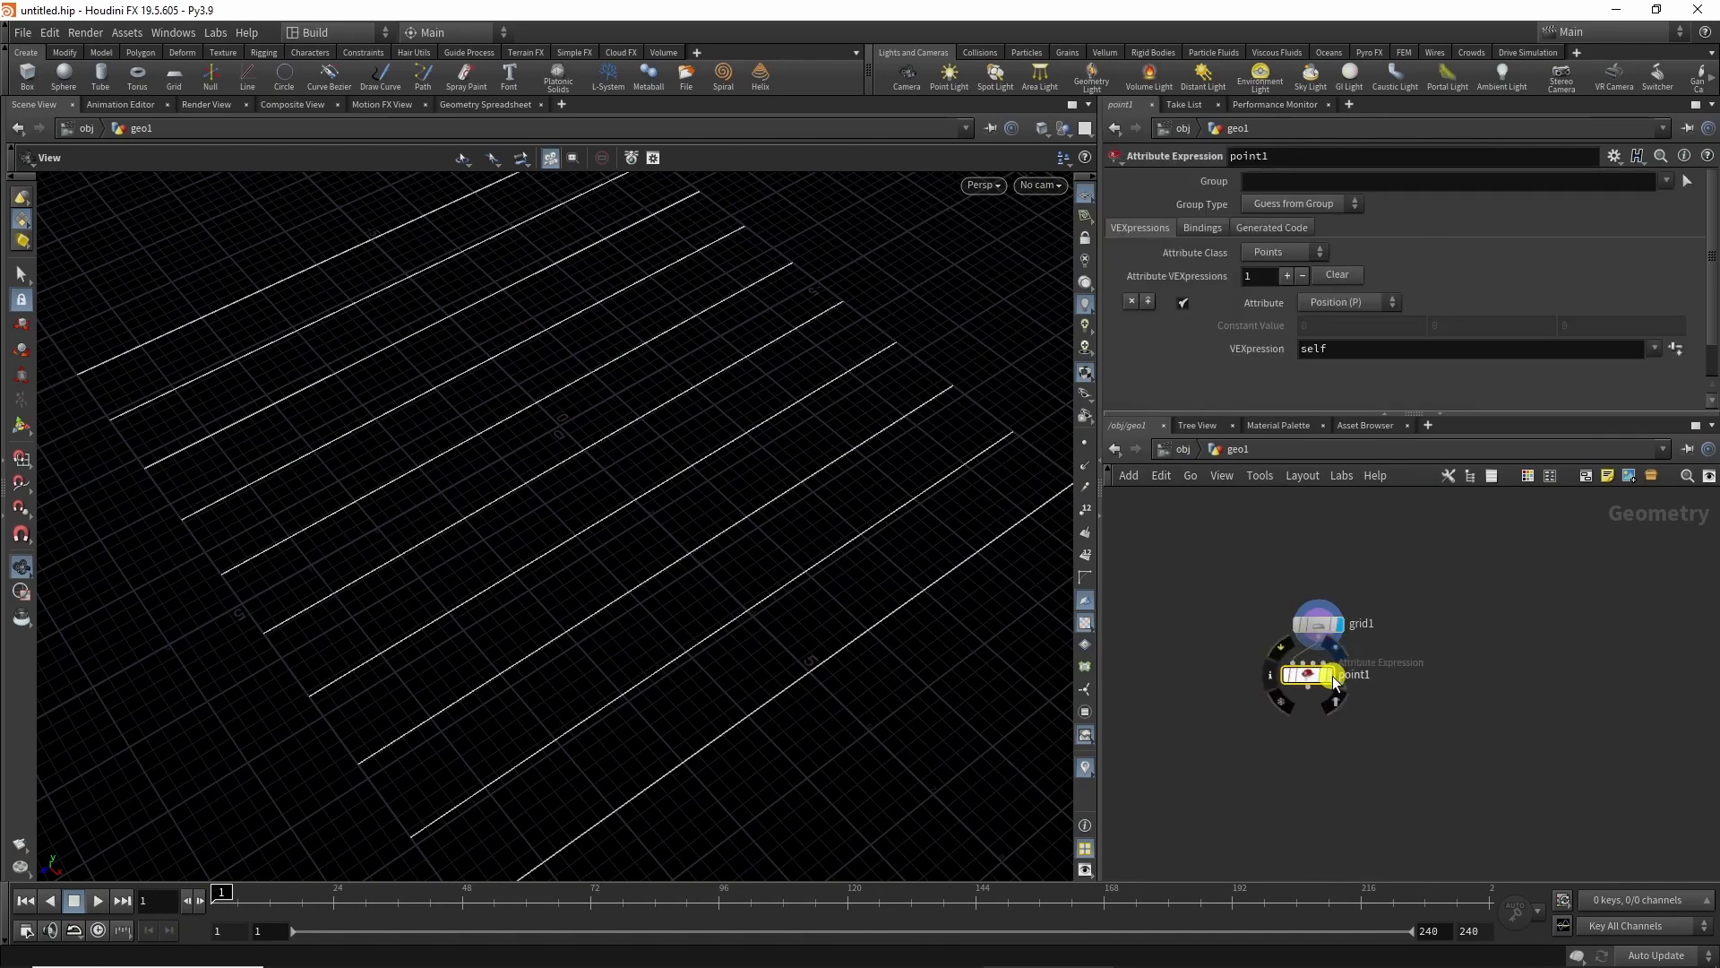
Set the Point node to write Normal (N) as a constant value with 1 in the X component.
{"action": "left_click", "coordinate": [1303, 302]}
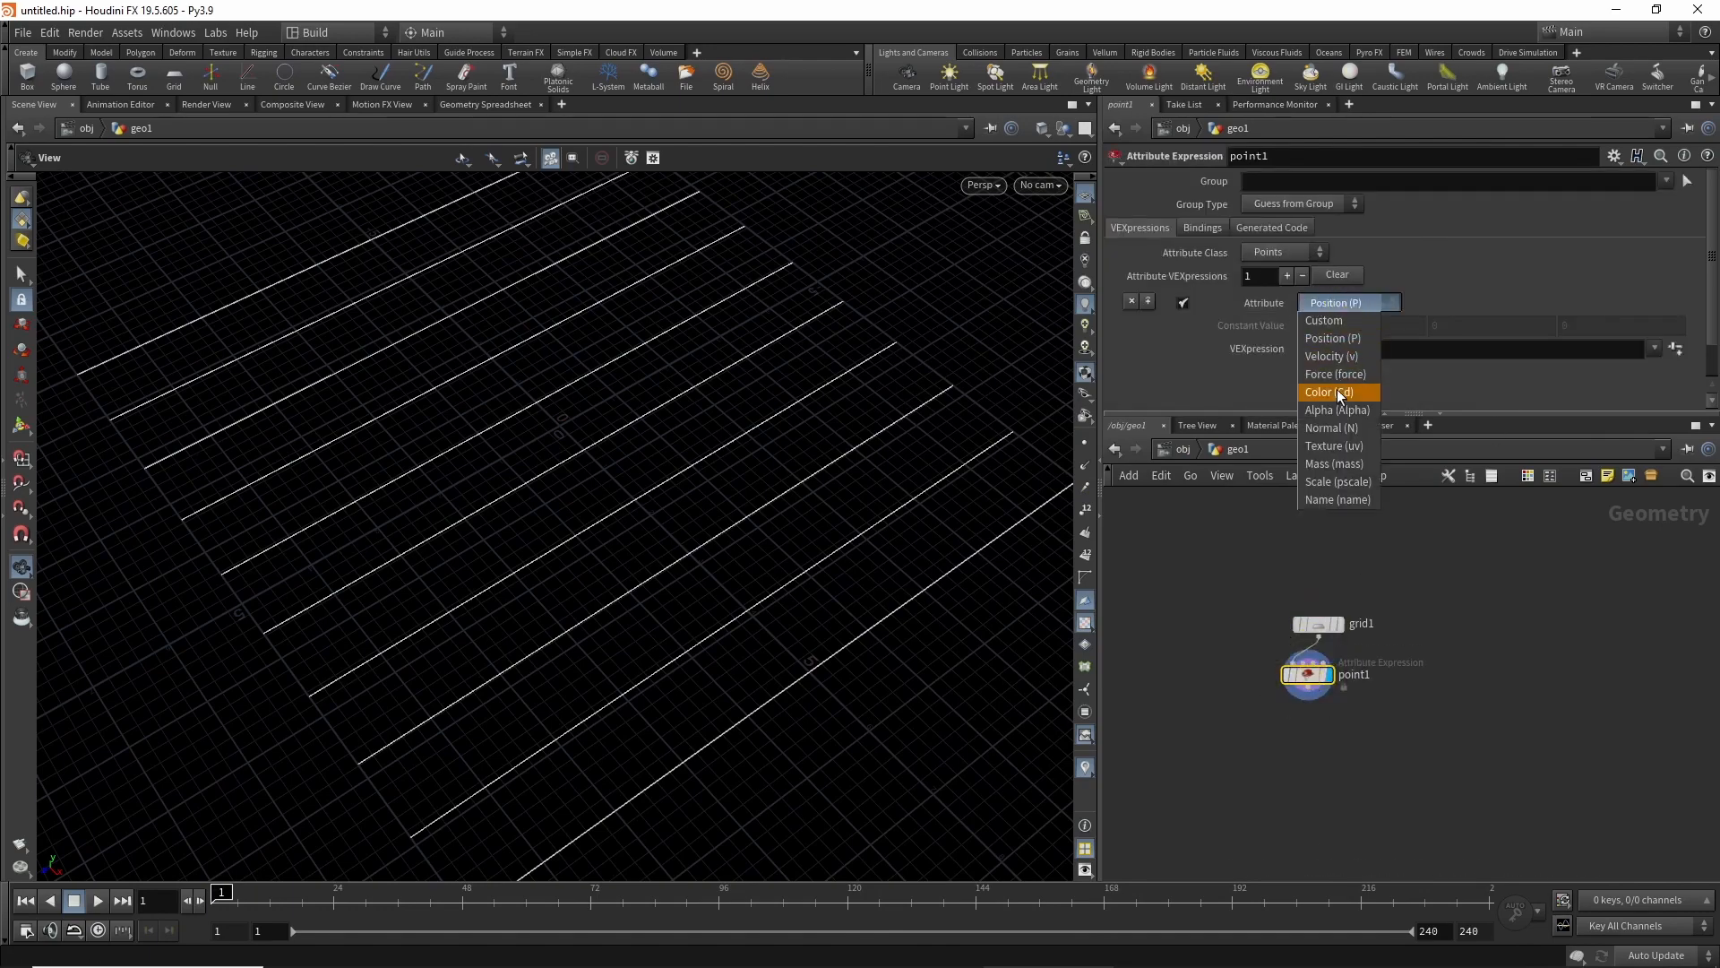
{"action": "left_click", "coordinate": [1335, 427]}
{"action": "left_click", "coordinate": [1650, 347]}
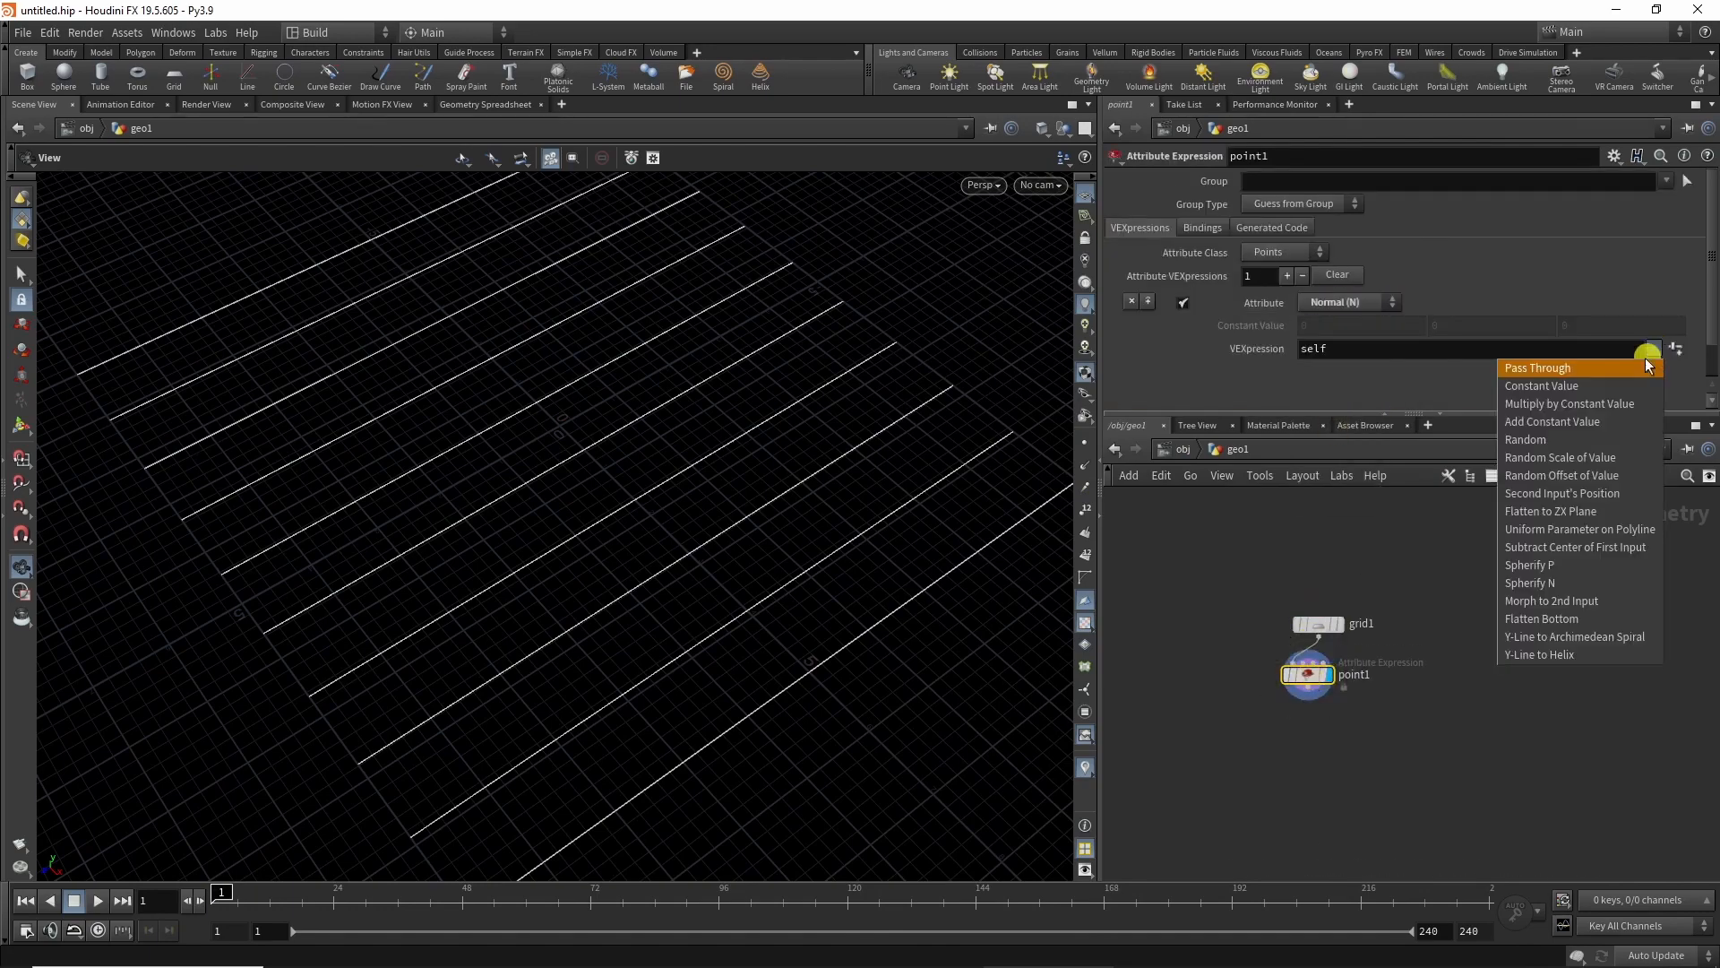
{"action": "left_click", "coordinate": [1566, 386]}
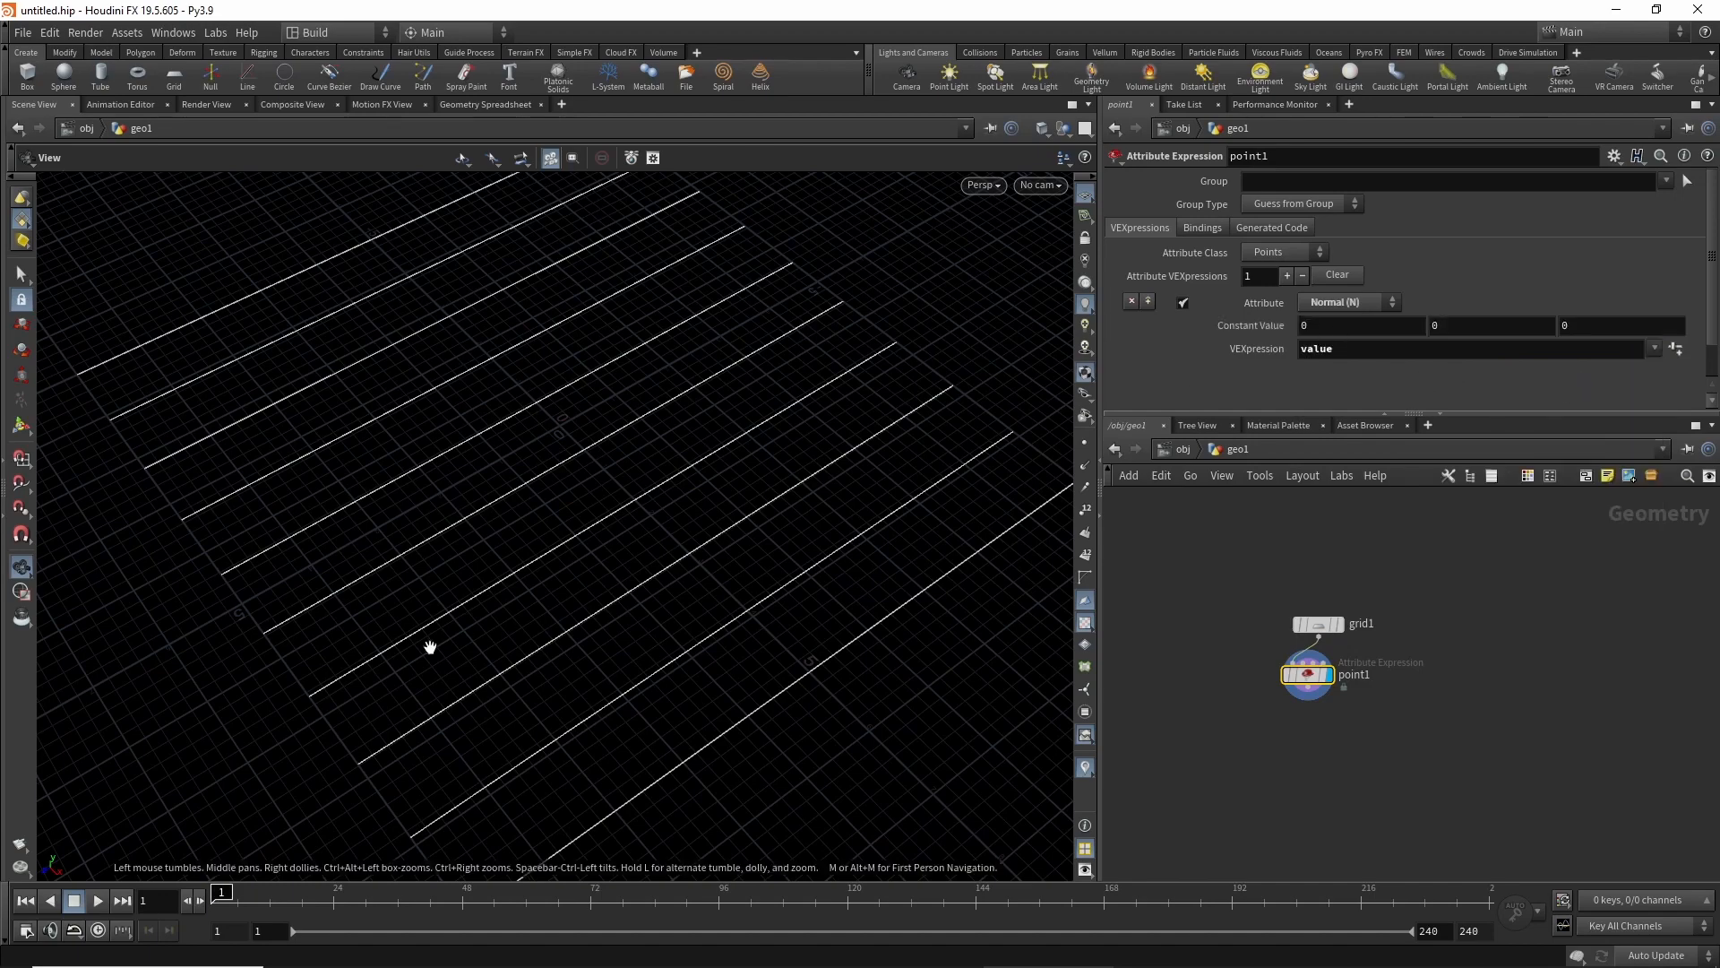
{"action": "left_click", "coordinate": [1346, 324]}
{"action": "key", "text": "BackSpace"}
{"action": "type", "text": "1"}
{"action": "key", "text": "Return"}
Show the point normals in the viewport to check their direction, and hide them again.
{"action": "left_click", "coordinate": [1084, 465]}
{"action": "left_click_drag", "start_coordinate": [595, 568], "coordinate": [575, 583]}
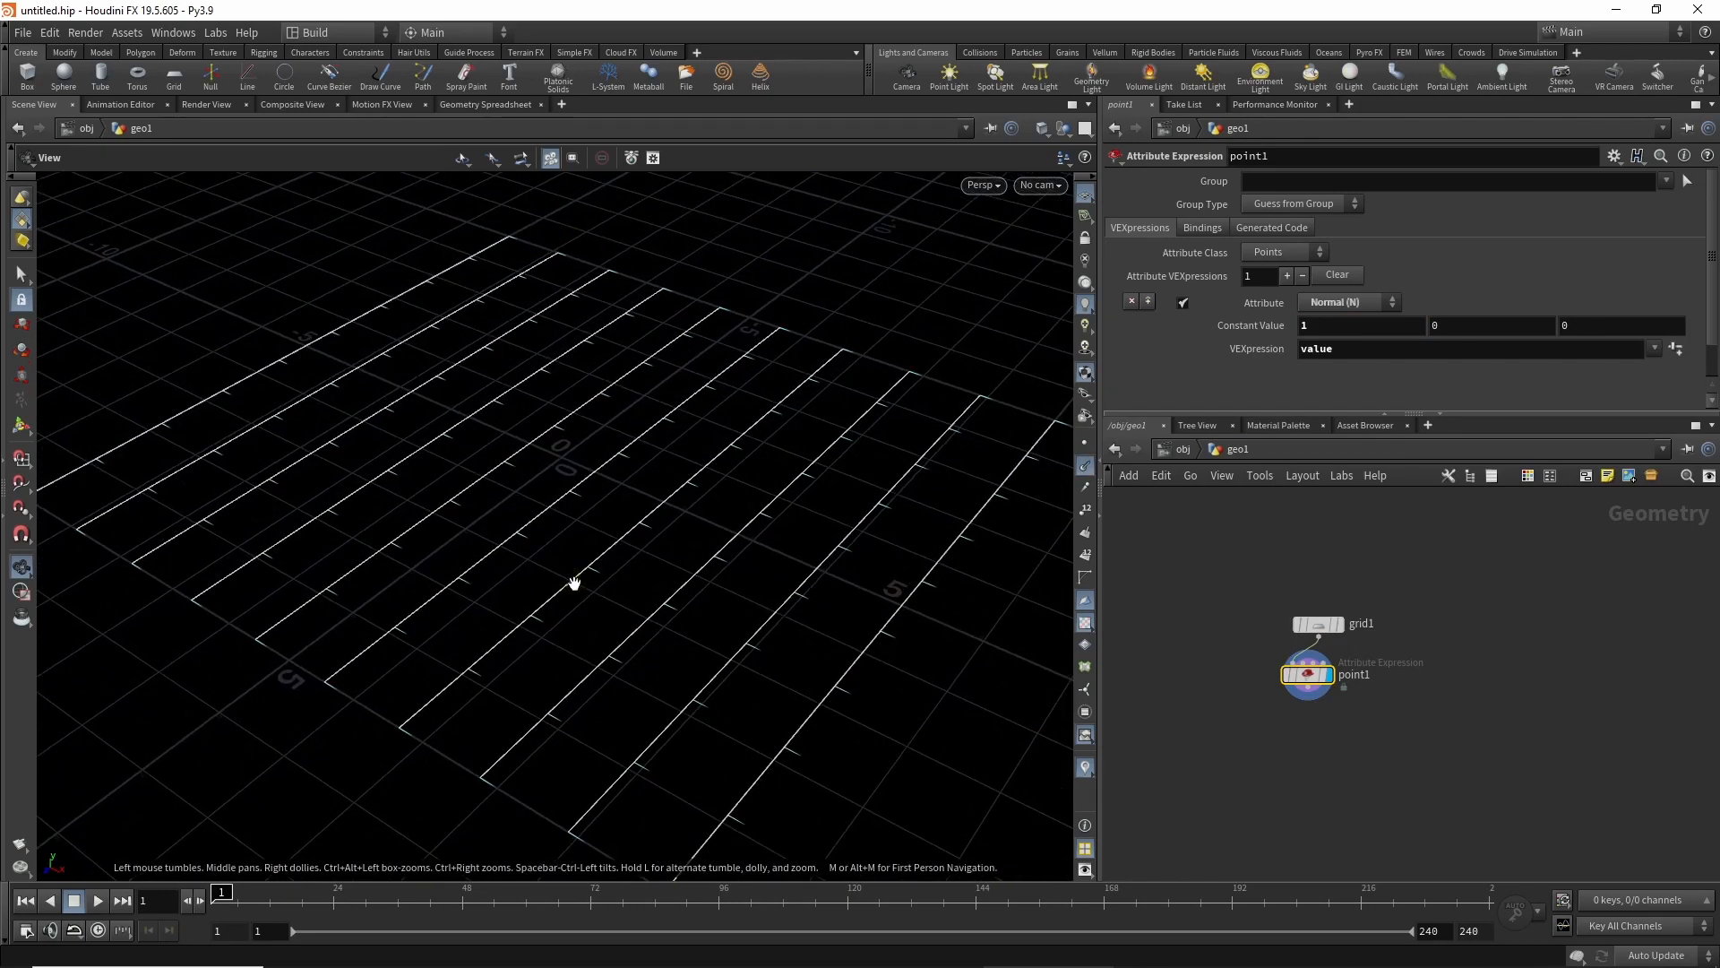
{"action": "left_click", "coordinate": [1085, 467]}
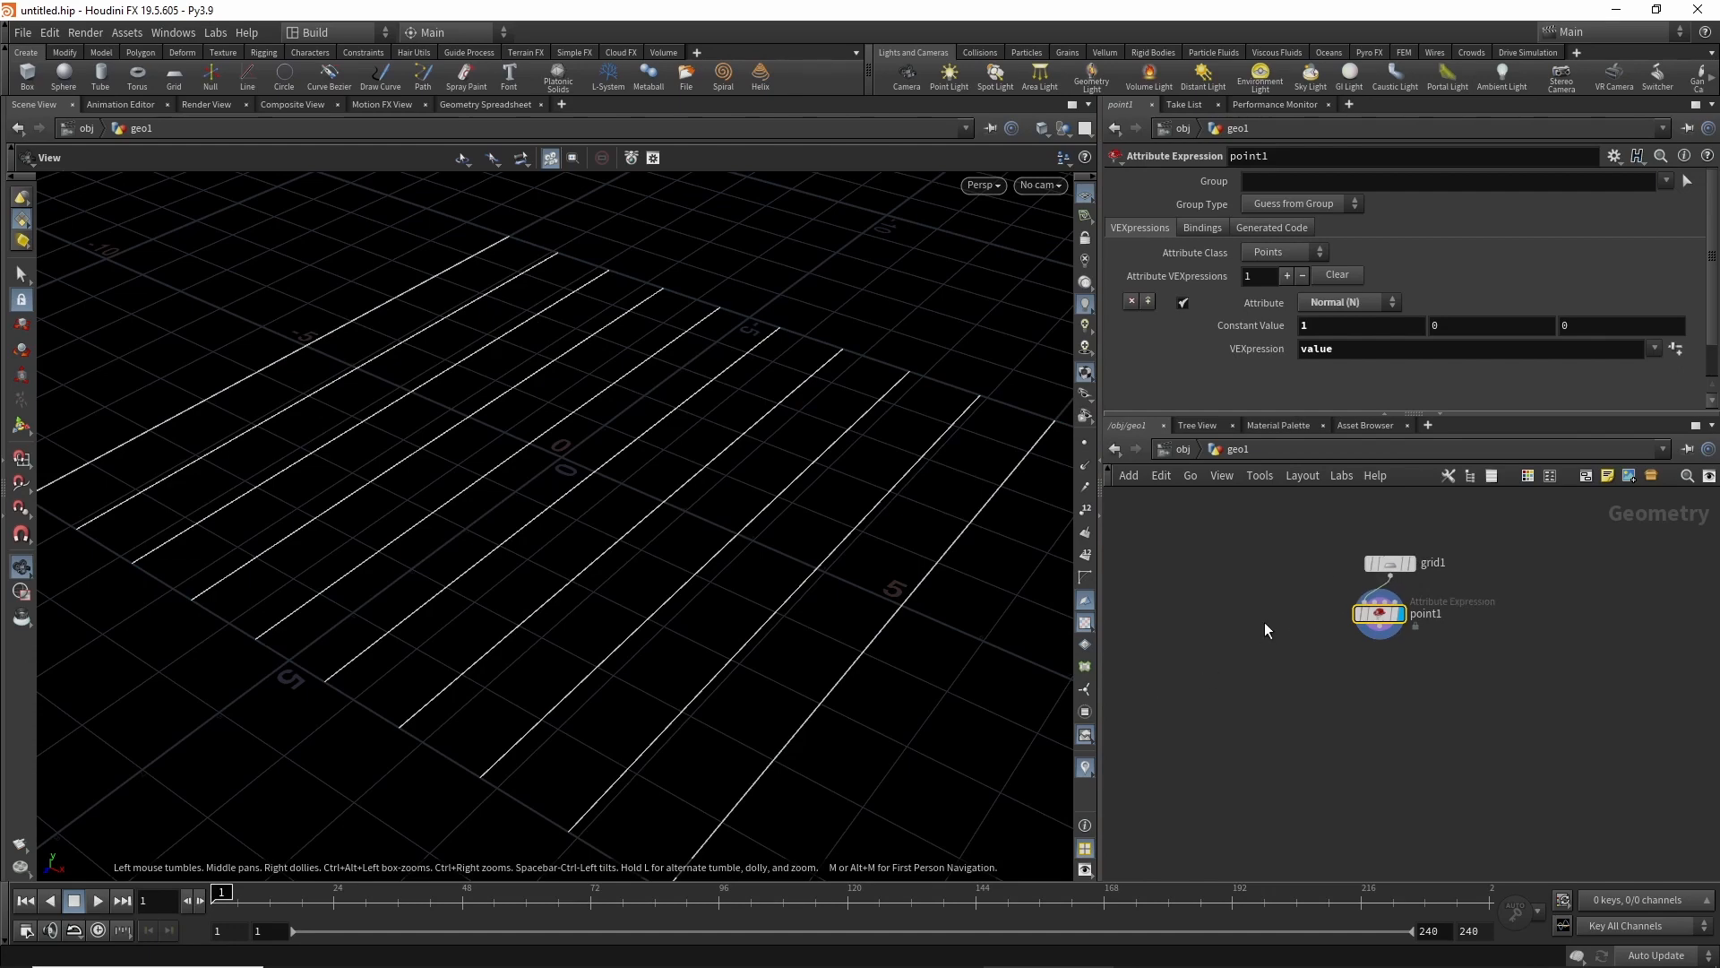
Add a Rig Doctor node after the Point node and display its output.
{"action": "key", "text": "Tab"}
{"action": "type", "text": "rig"}
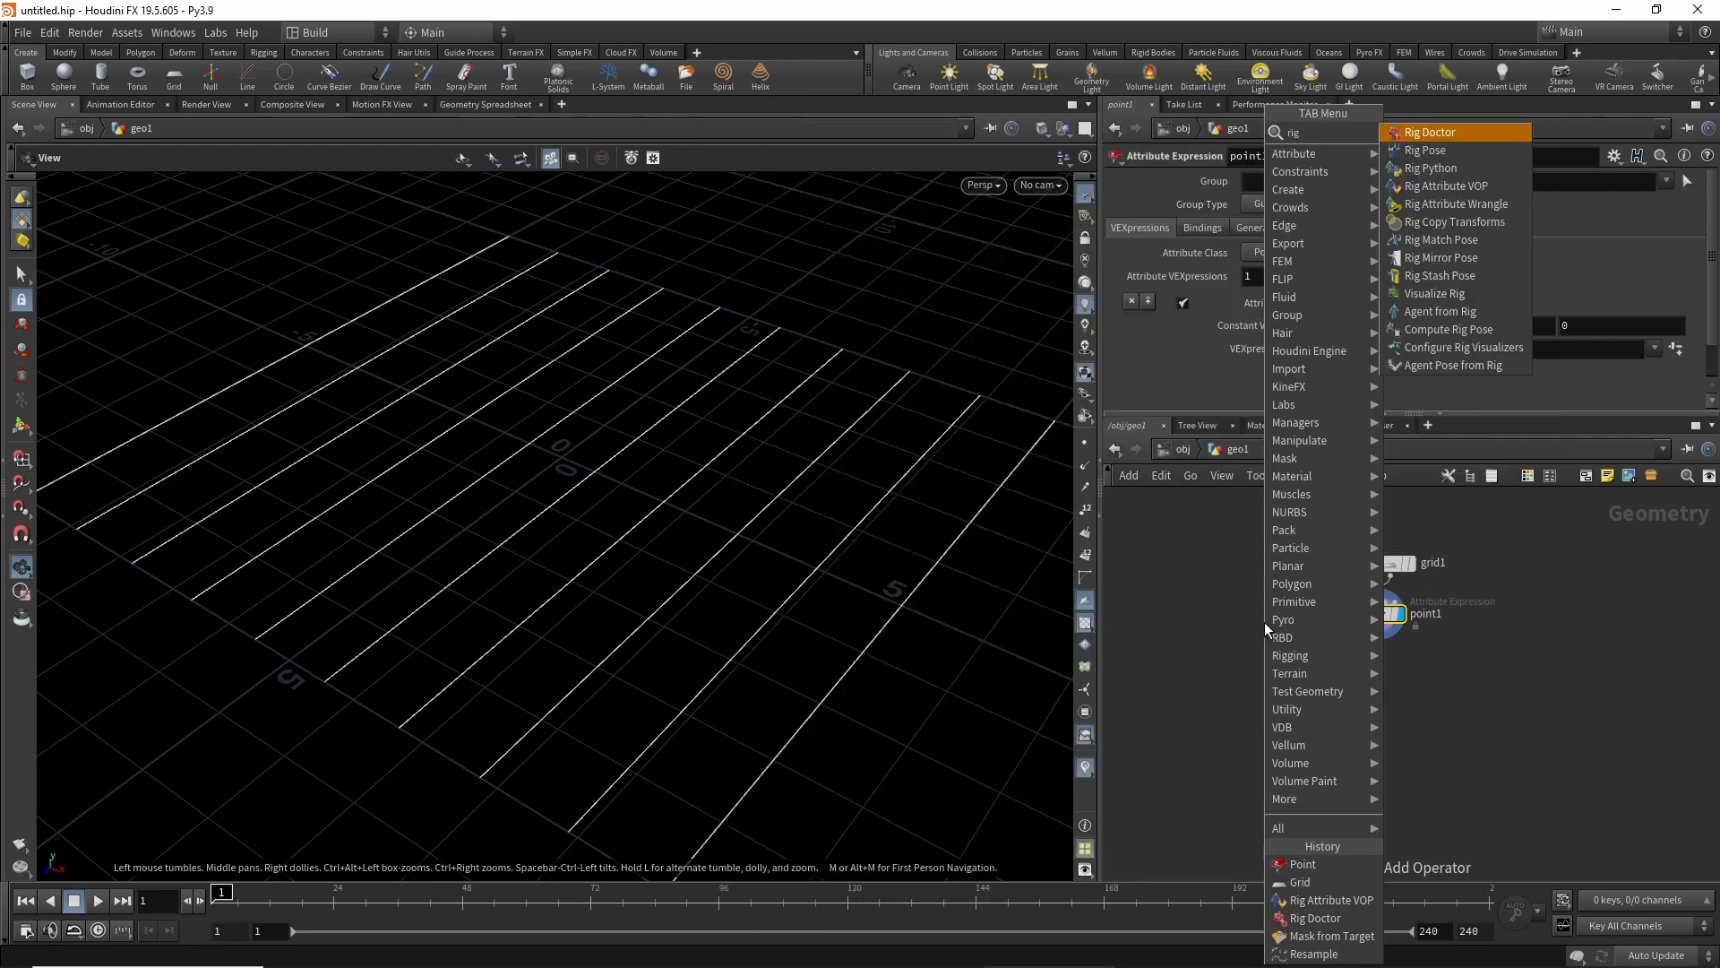
{"action": "key", "text": "Return"}
{"action": "left_click", "coordinate": [1388, 665]}
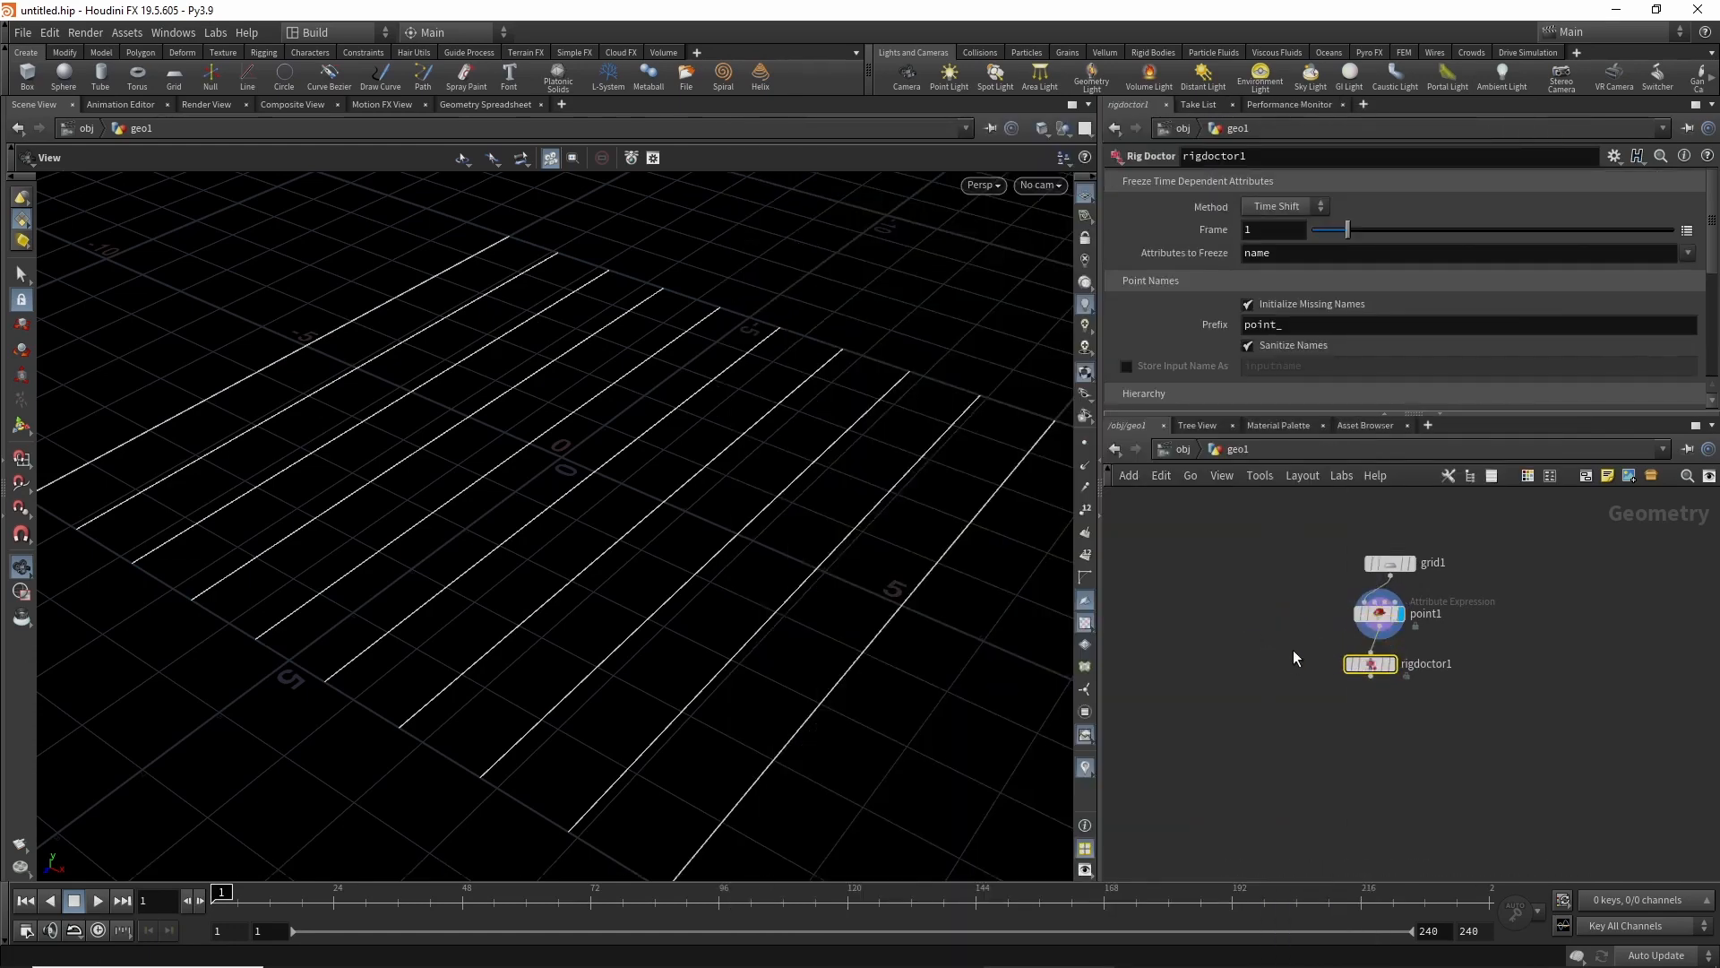
{"action": "left_click_drag", "start_coordinate": [1400, 674], "coordinate": [1408, 688]}
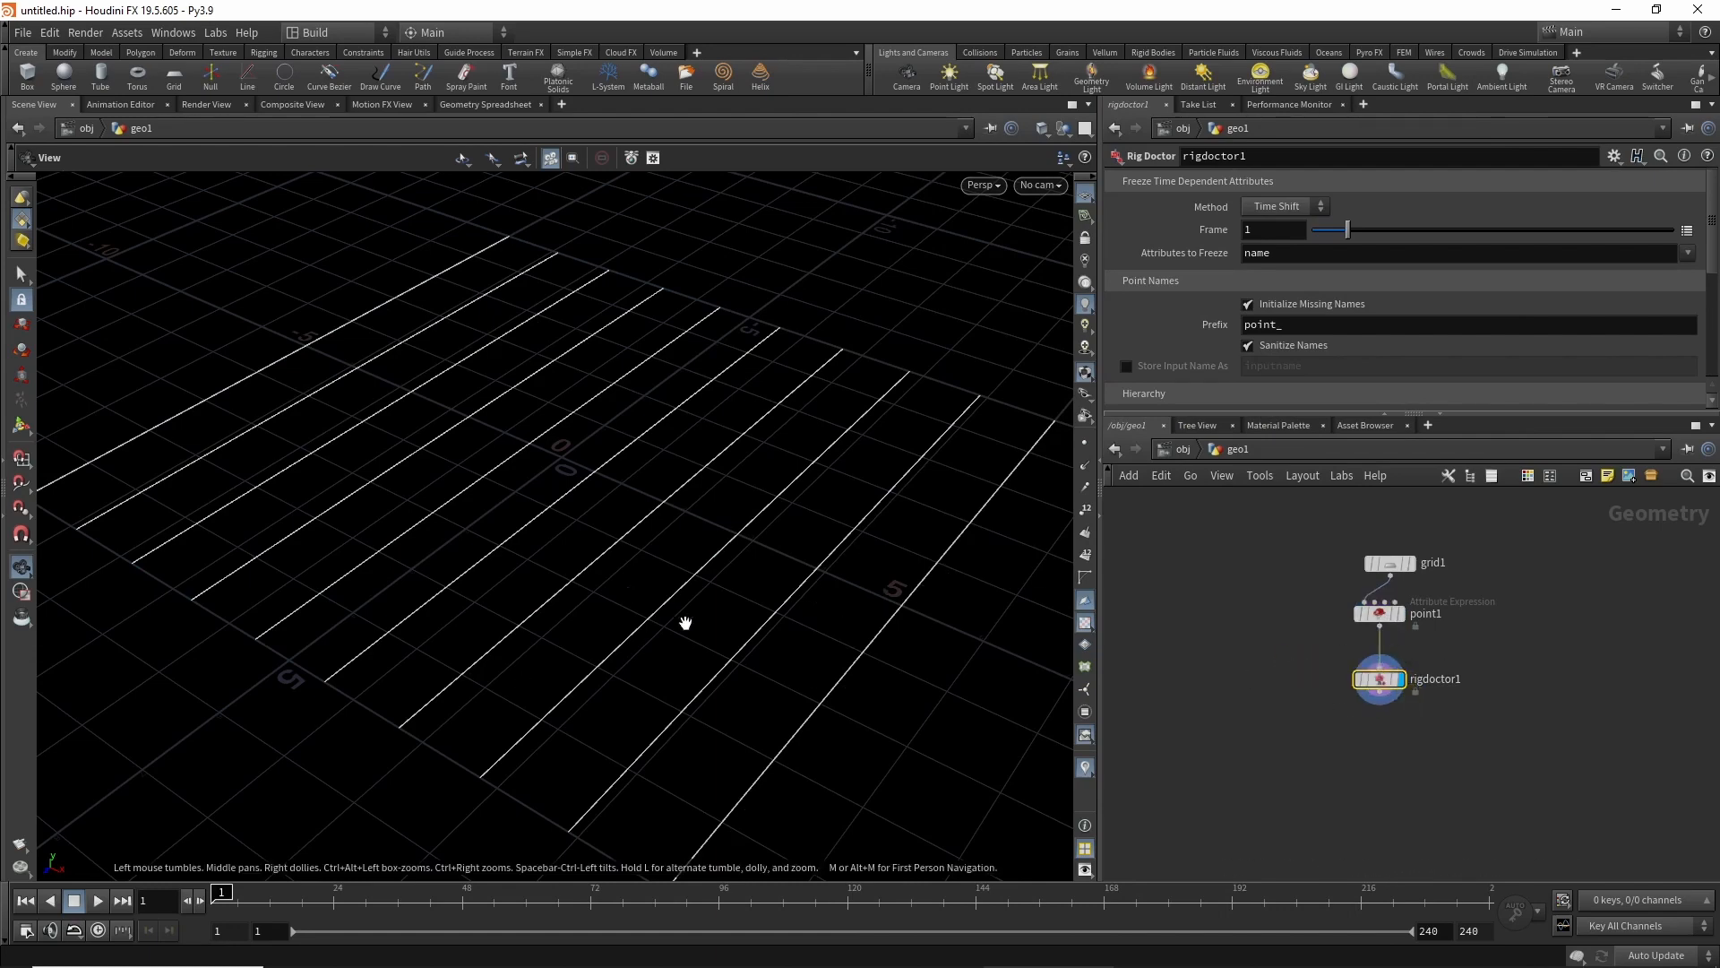
{"action": "key", "text": "Return"}
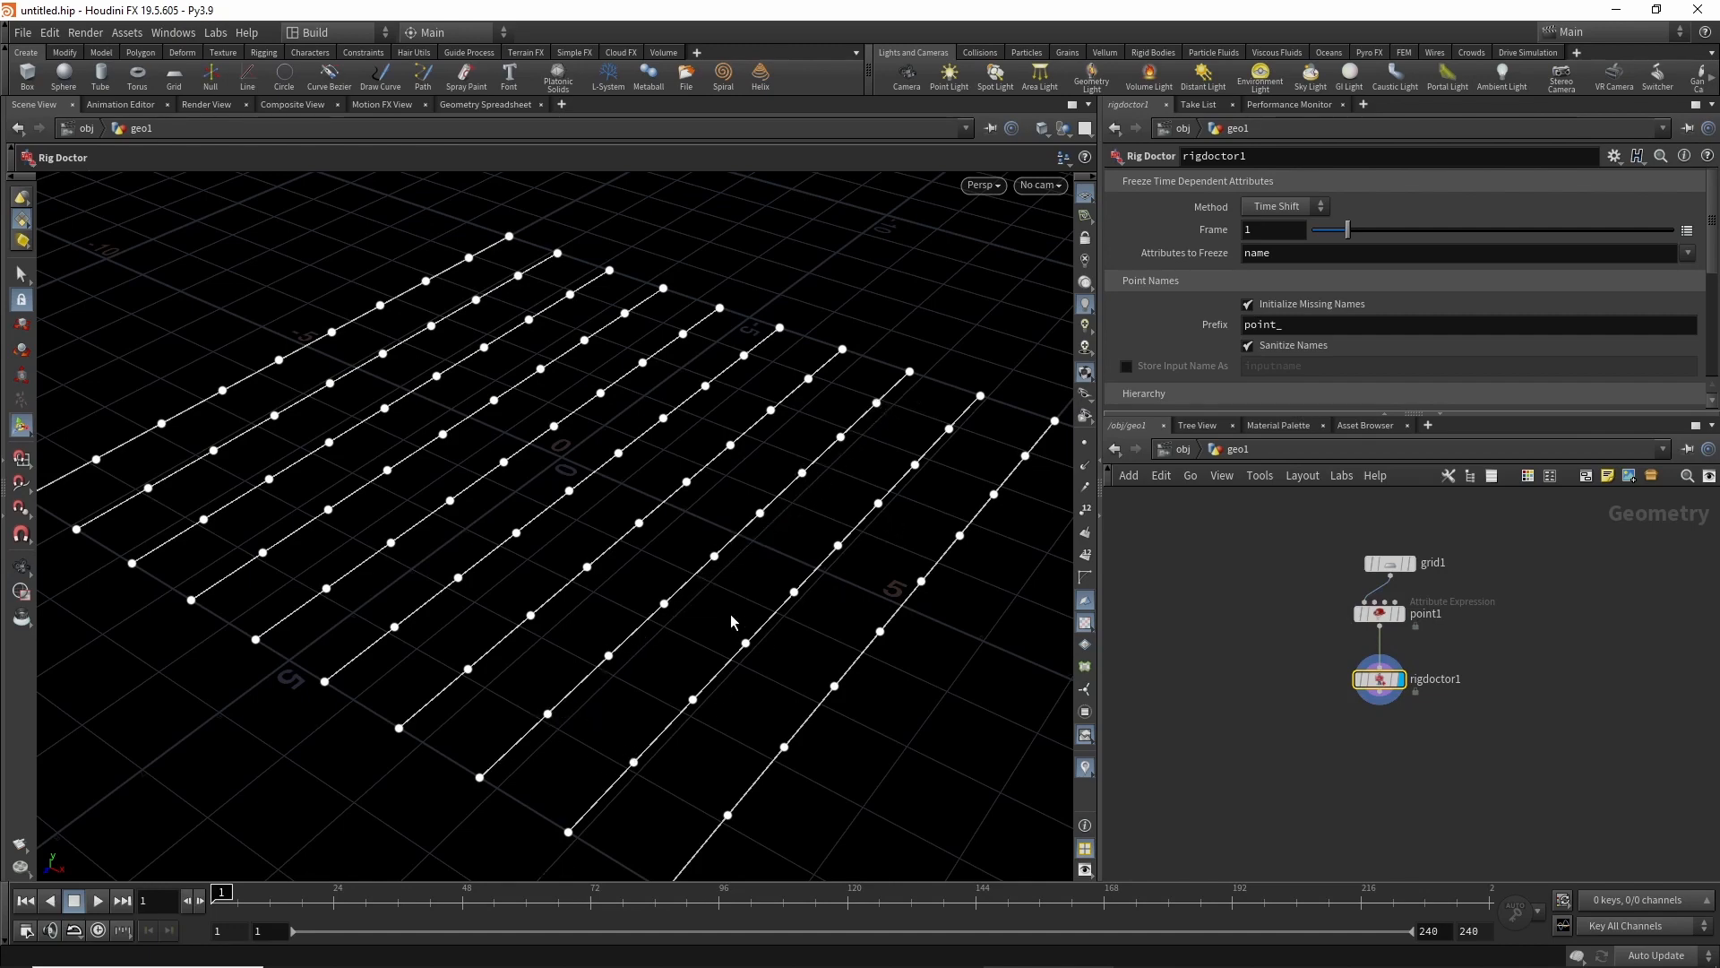
{"action": "key", "text": "Escape"}
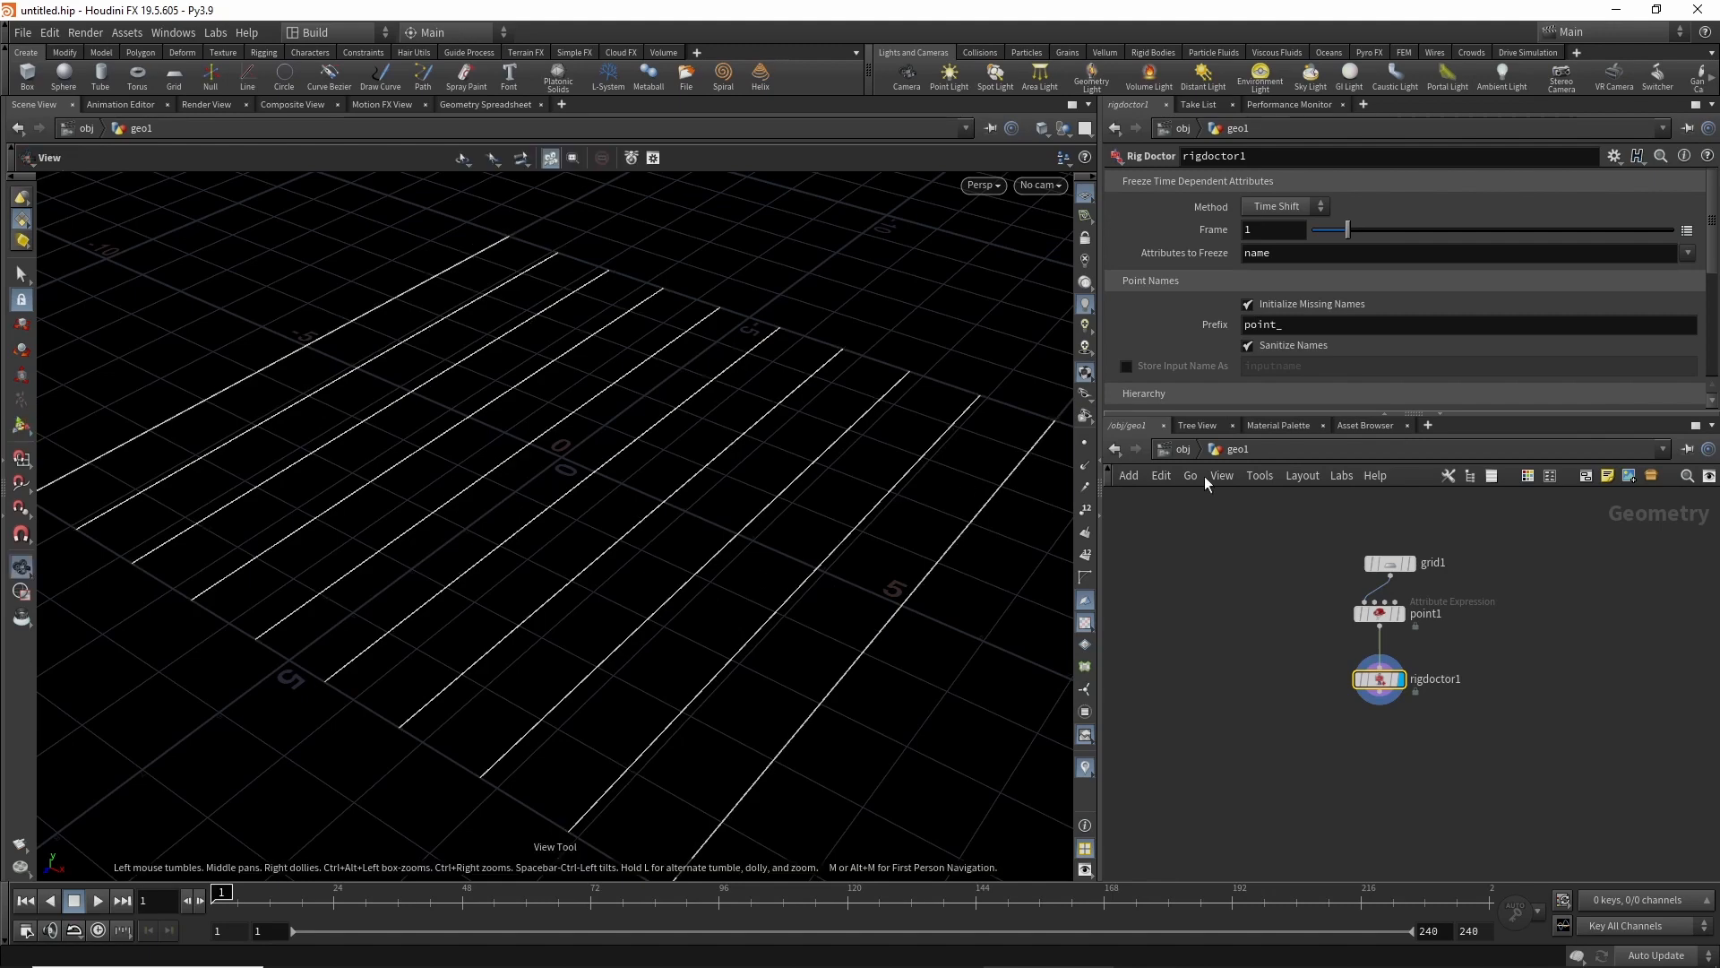
Add a Rig Attribute VOP node to the geometry network near the Rig Doctor node.
{"action": "key", "text": "Tab"}
{"action": "type", "text": "r"}
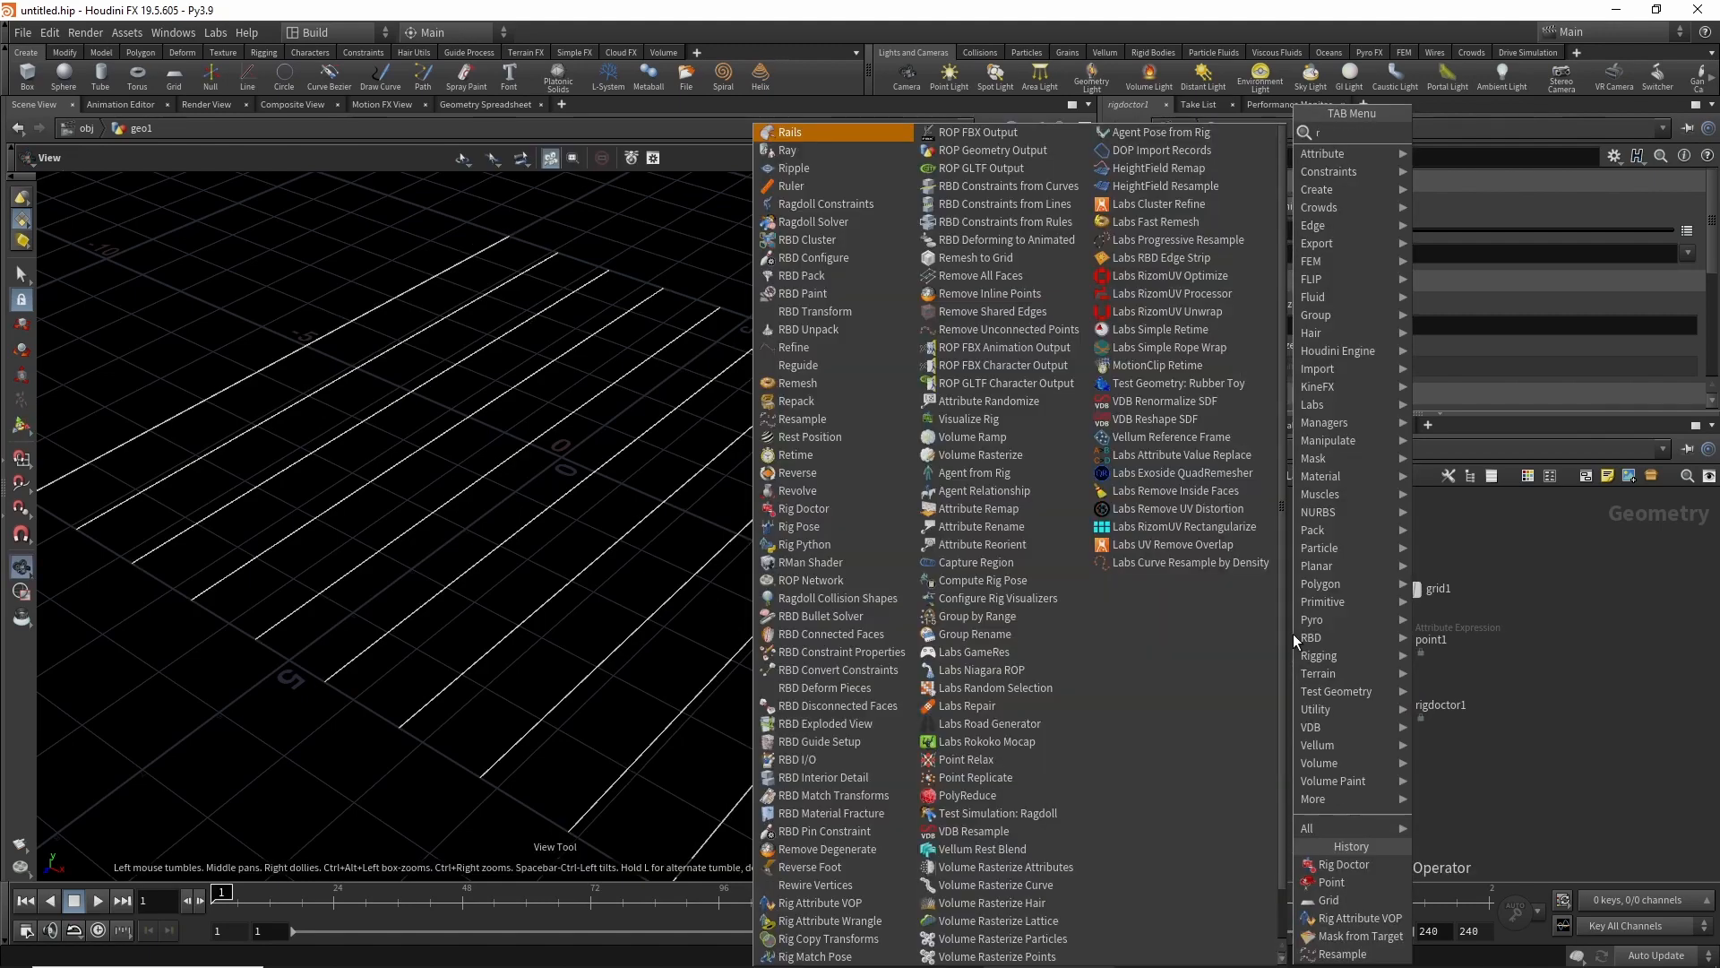
{"action": "type", "text": "i"}
{"action": "key", "text": "Down"}
{"action": "key", "text": "Down"}
{"action": "key", "text": "Down"}
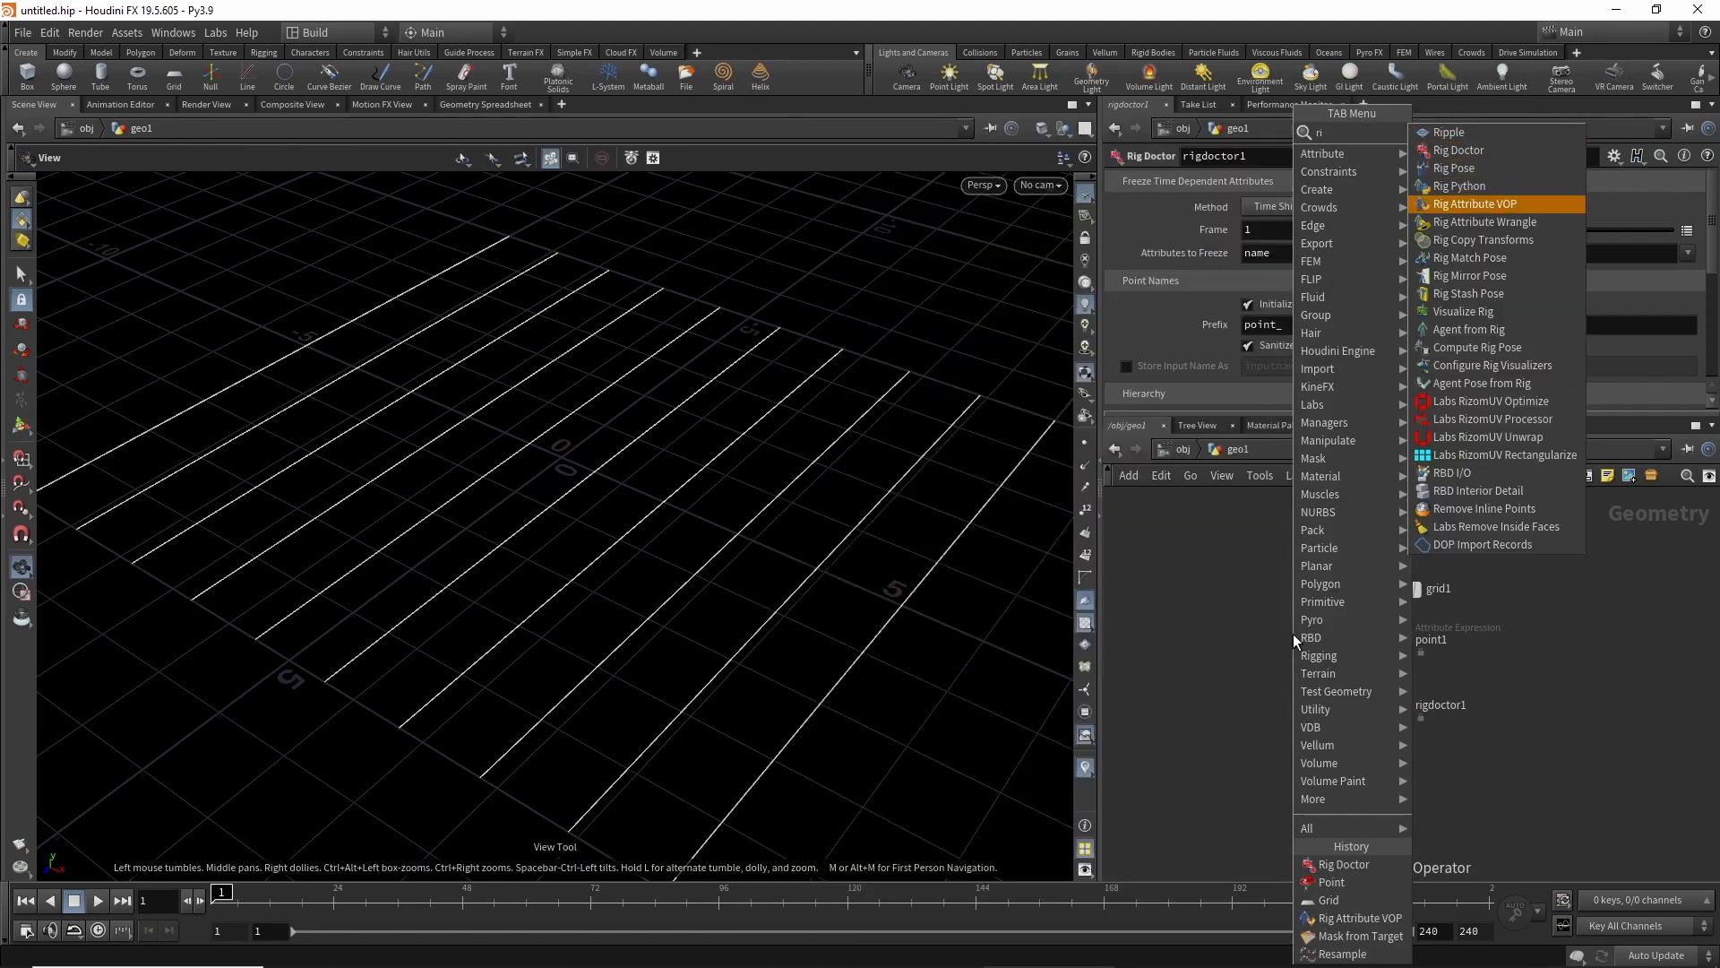
{"action": "key", "text": "Return"}
{"action": "left_click", "coordinate": [1368, 710]}
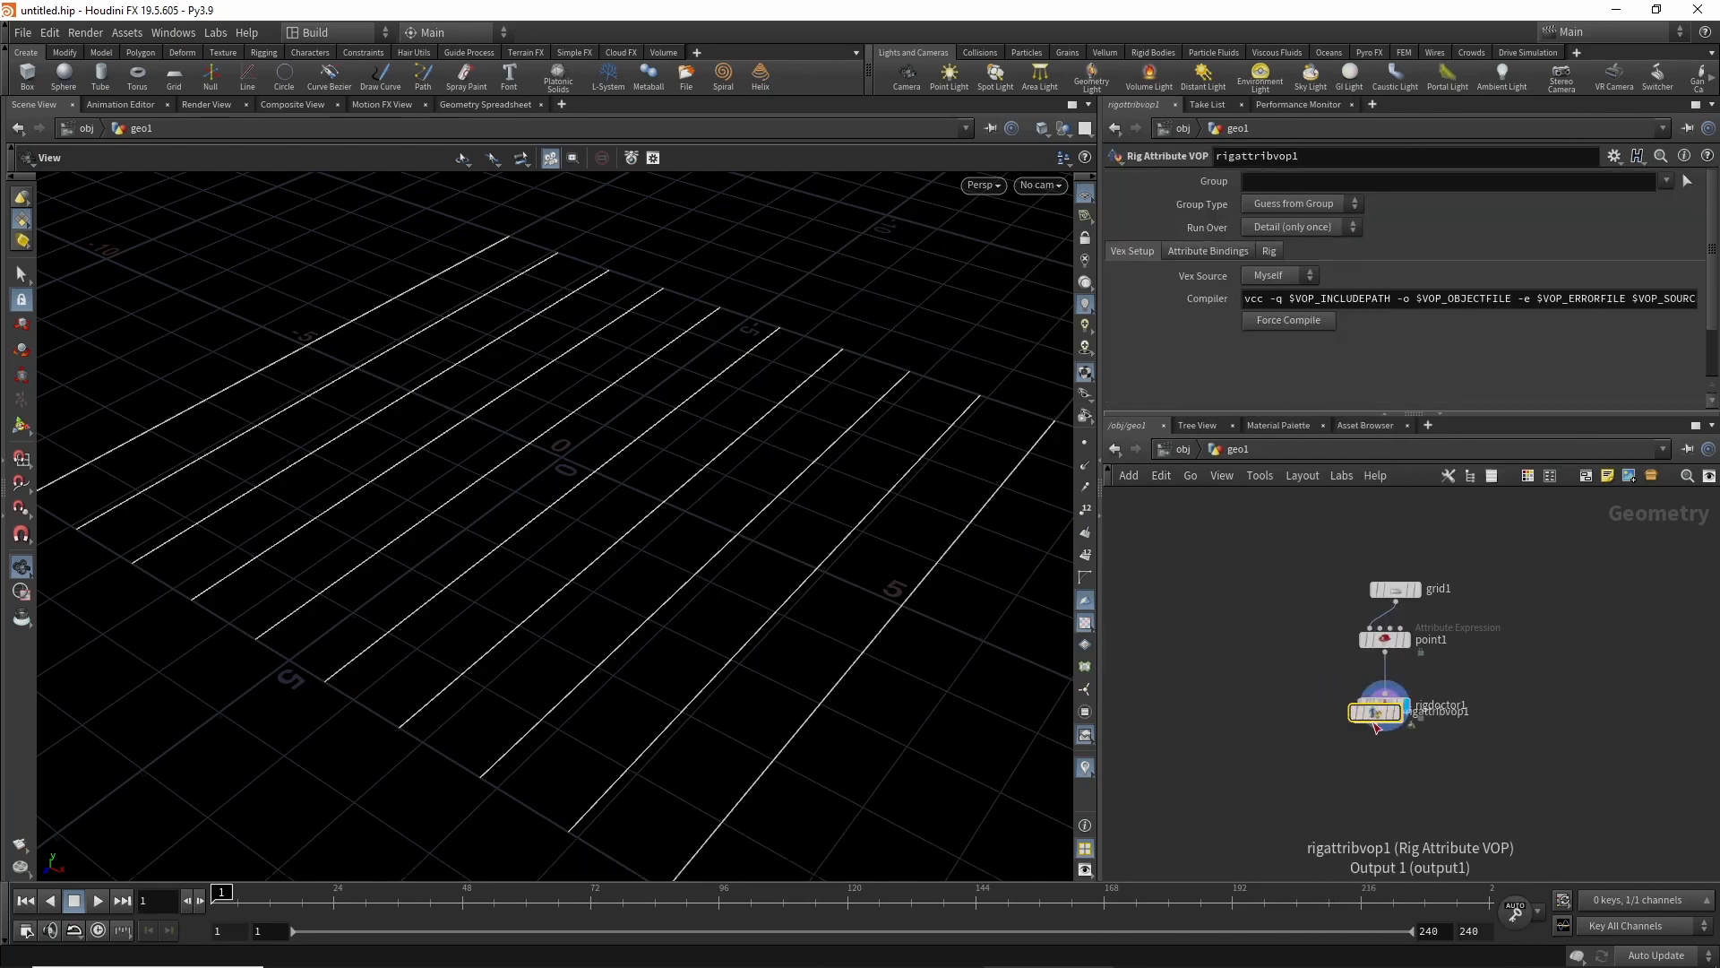
Position the Rig Attribute VOP below the Rig Doctor, feed it from the Rig Doctor's output and display it.
{"action": "left_click_drag", "start_coordinate": [1384, 716], "coordinate": [1353, 762]}
{"action": "left_click", "coordinate": [1341, 741]}
{"action": "left_click", "coordinate": [1408, 782]}
{"action": "middle_click_drag", "start_coordinate": [1353, 762], "coordinate": [1316, 726]}
{"action": "left_click", "coordinate": [1351, 743]}
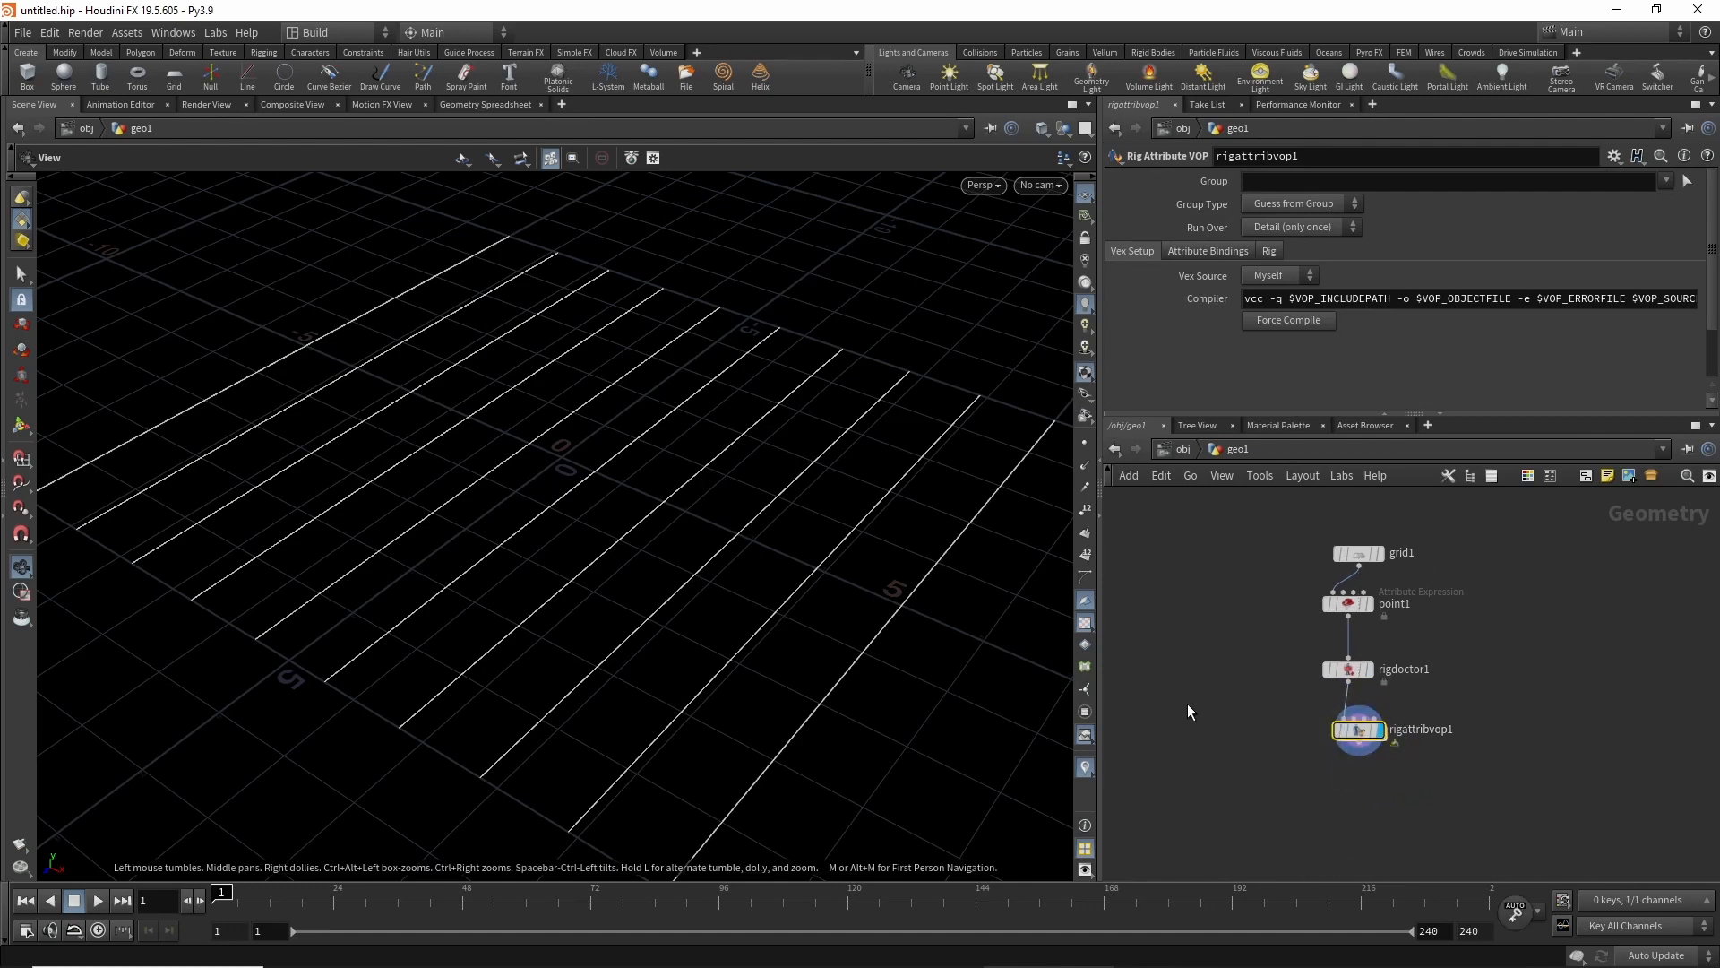
Set the Rig Attribute VOP to run over Points and enter its inner network.
{"action": "left_click", "coordinate": [1292, 230]}
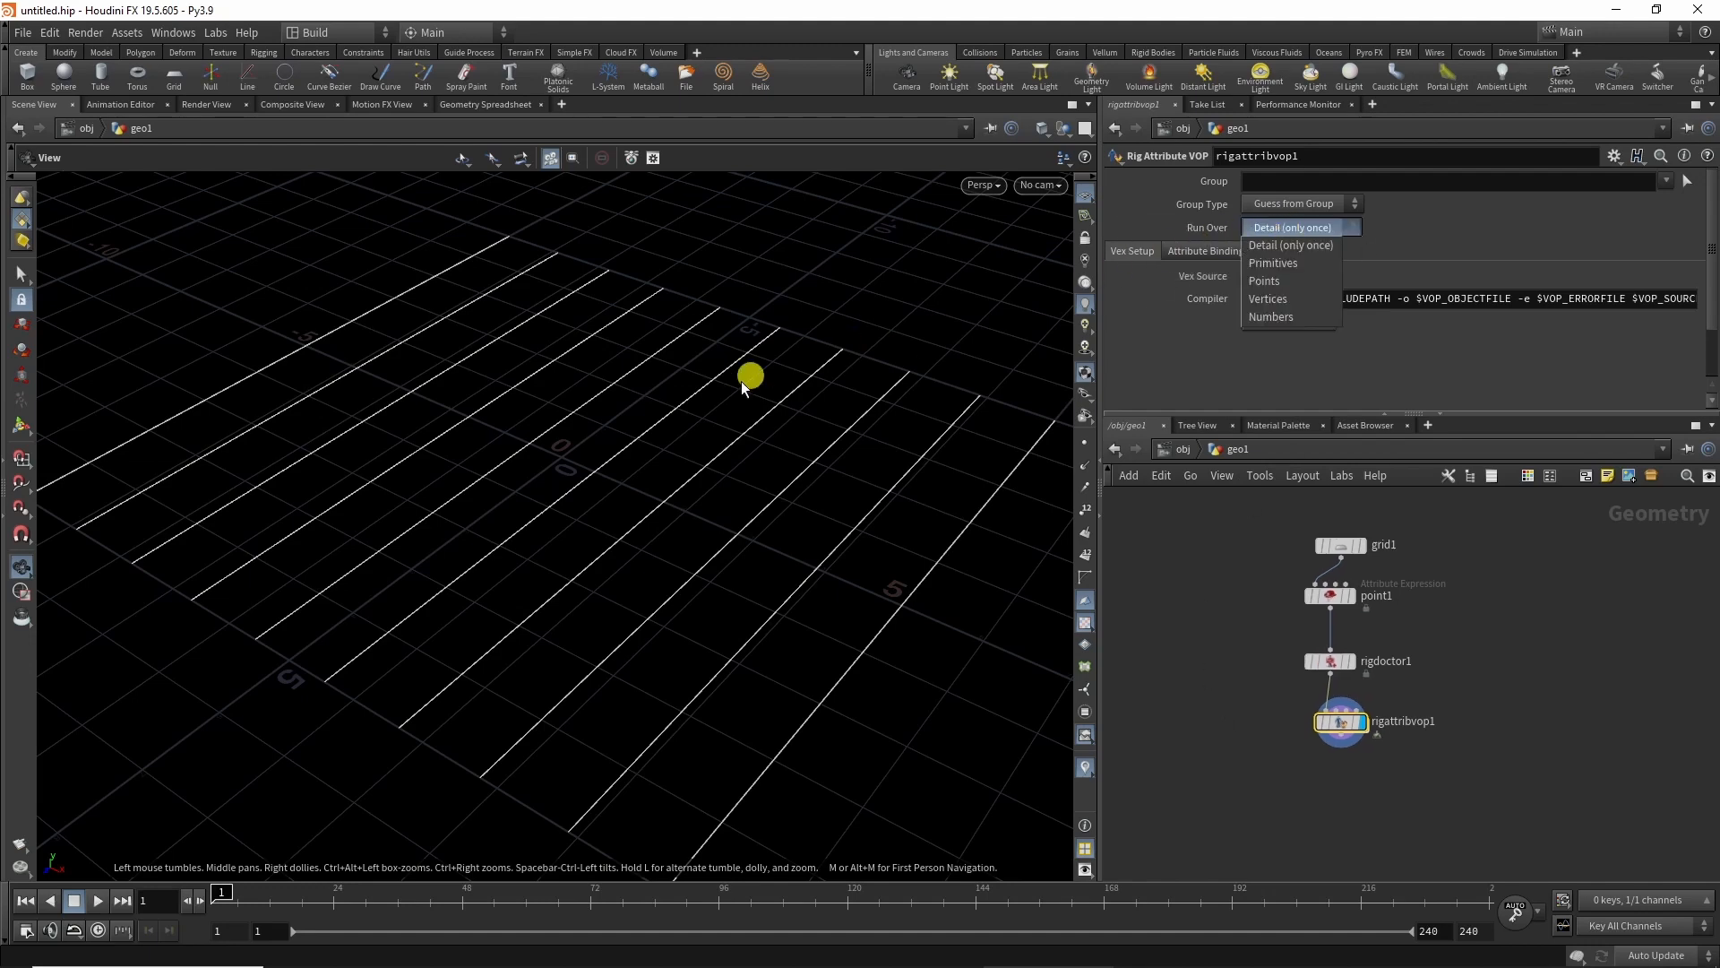
{"action": "left_click", "coordinate": [1287, 280]}
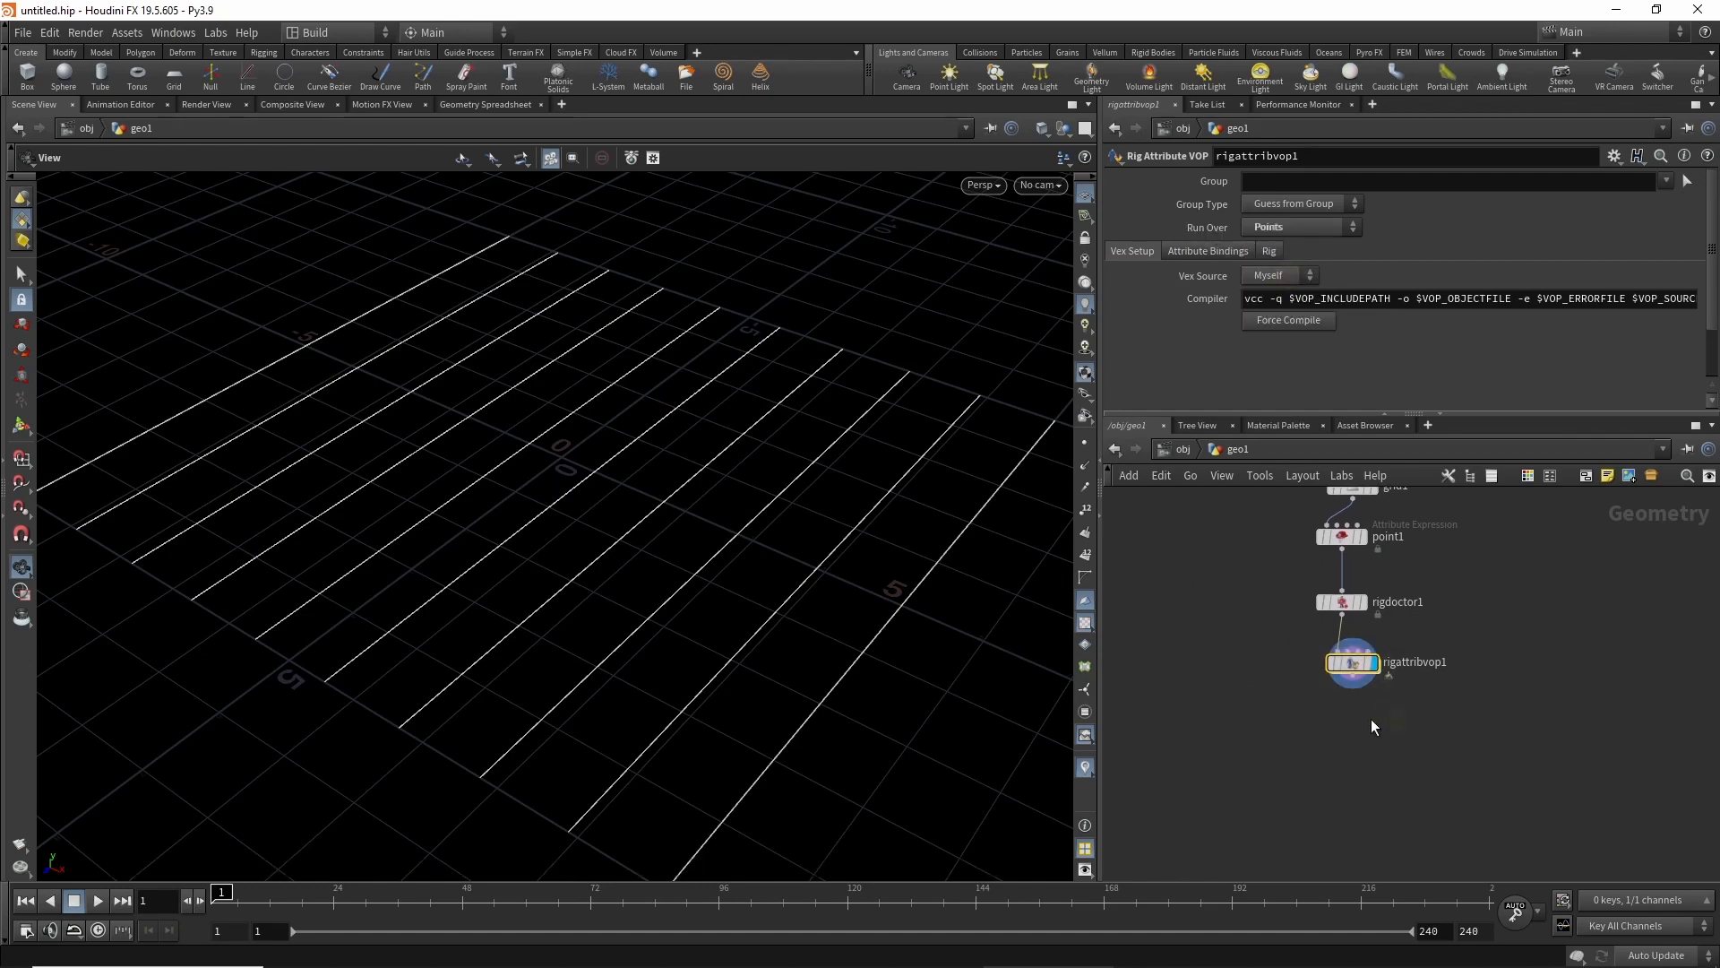
{"action": "key", "text": "Return"}
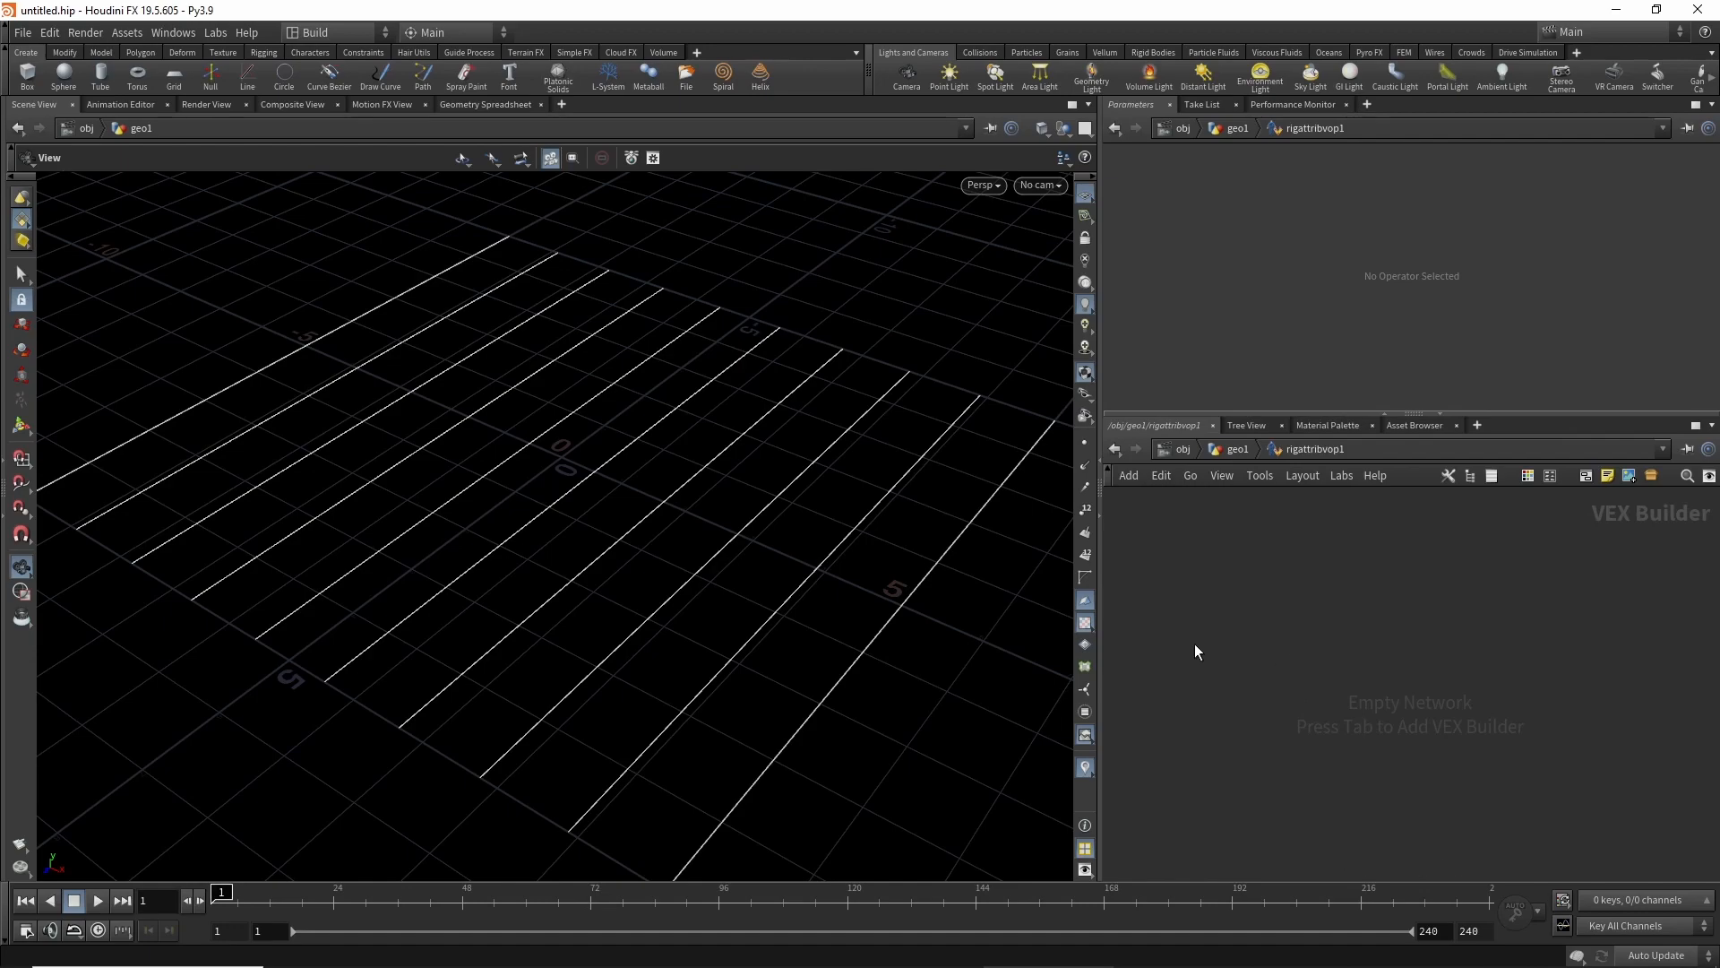
Activate the rig handles in the viewport and bring point_68 from rigdoctor1 into the network as a Get Point Transform node.
{"action": "left_click_drag", "start_coordinate": [985, 632], "coordinate": [814, 630]}
{"action": "key", "text": "Return"}
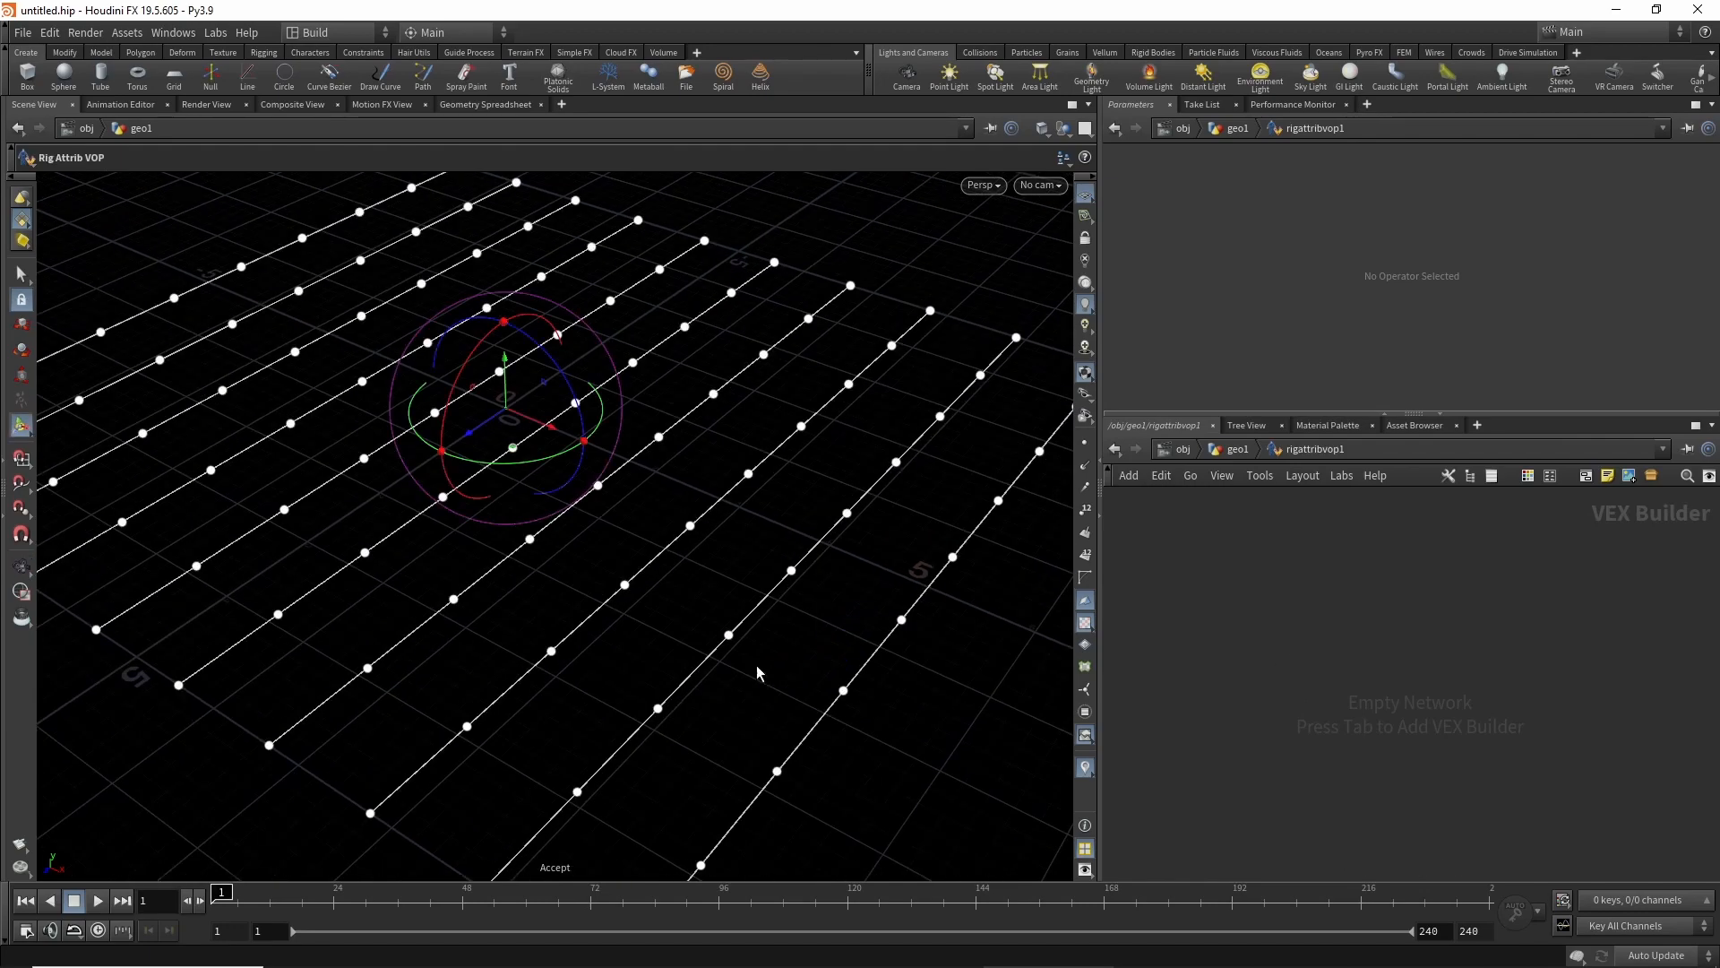
{"action": "right_click_drag", "start_coordinate": [728, 686], "coordinate": [760, 646], "text": "alt"}
{"action": "middle_click_drag", "start_coordinate": [744, 618], "coordinate": [635, 651], "text": "alt"}
{"action": "right_click_drag", "start_coordinate": [635, 652], "coordinate": [702, 603], "text": "alt"}
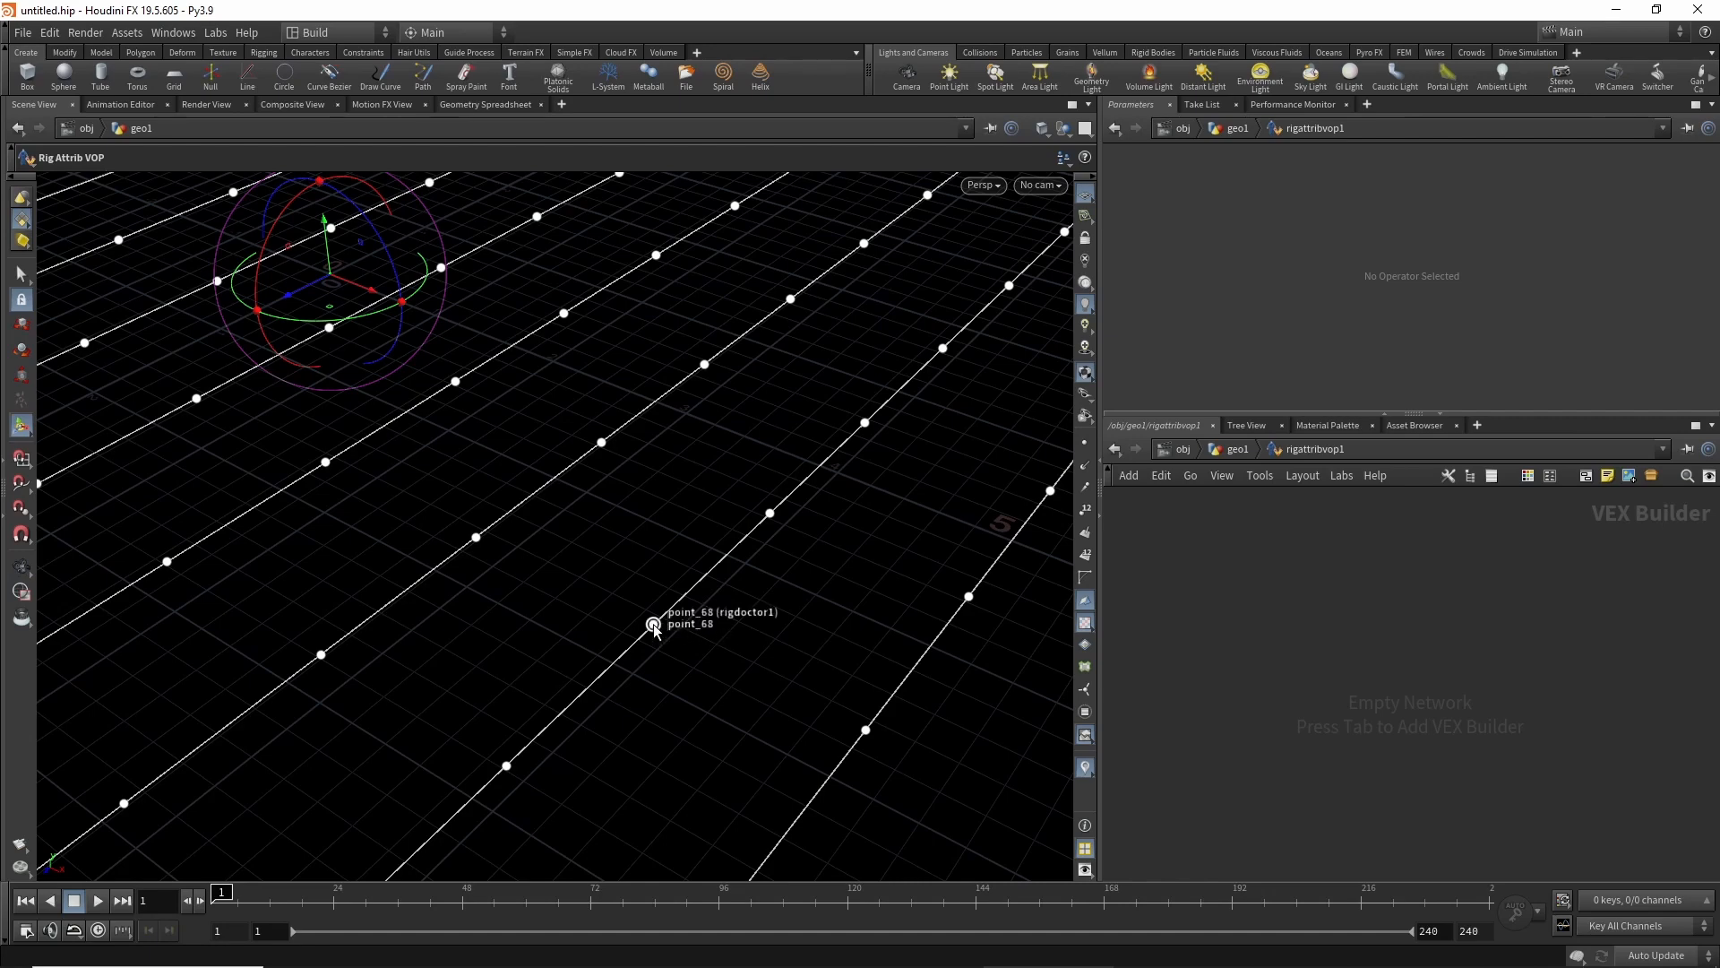
{"action": "left_click", "coordinate": [655, 627]}
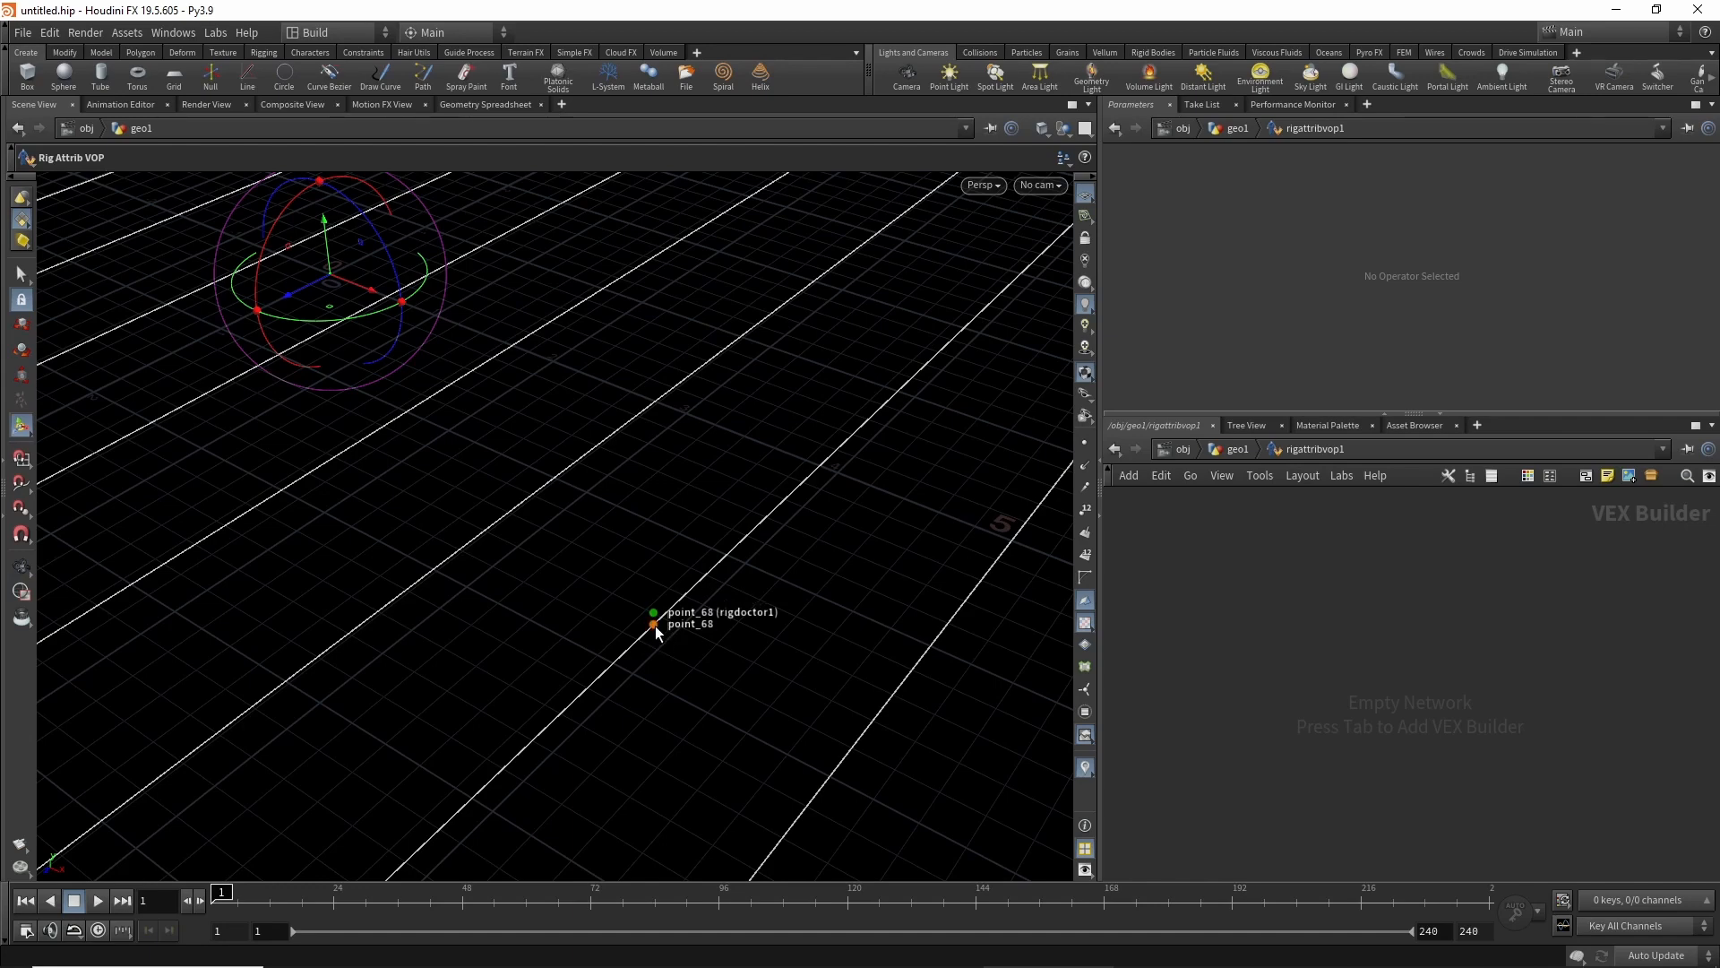
{"action": "left_click_drag", "start_coordinate": [657, 614], "coordinate": [1395, 605]}
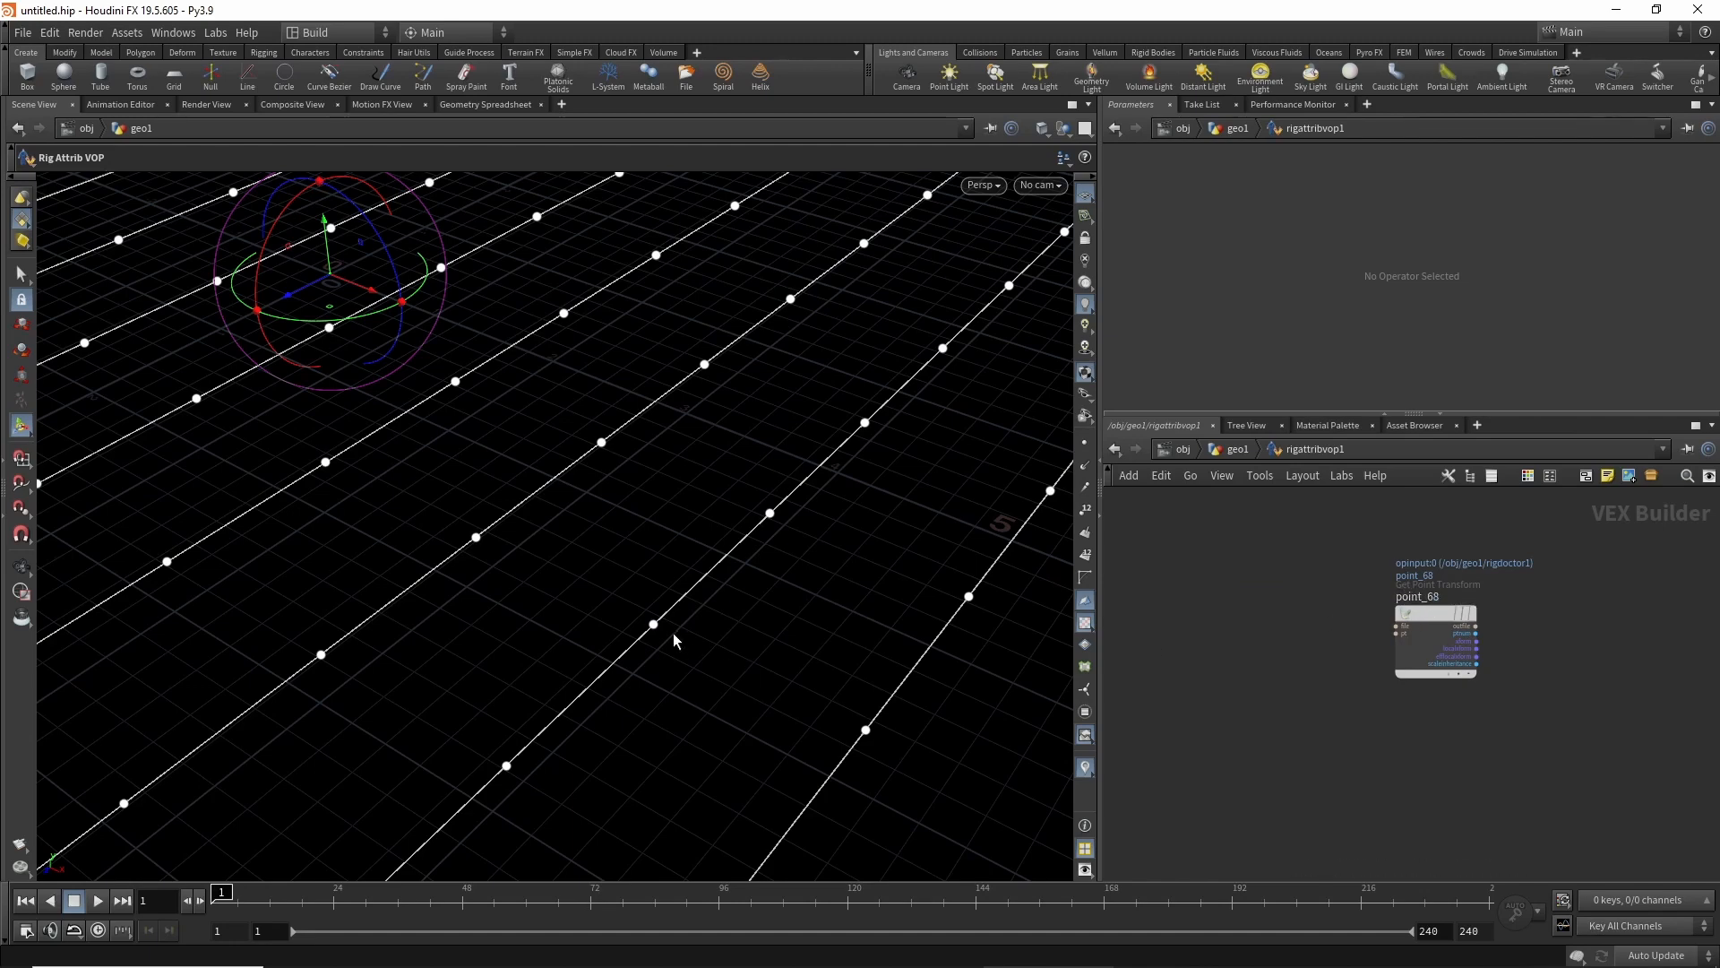
Bring point_68 from the viewport into the network as a Set Point Transform node and select it.
{"action": "left_click_drag", "start_coordinate": [653, 625], "coordinate": [1252, 622]}
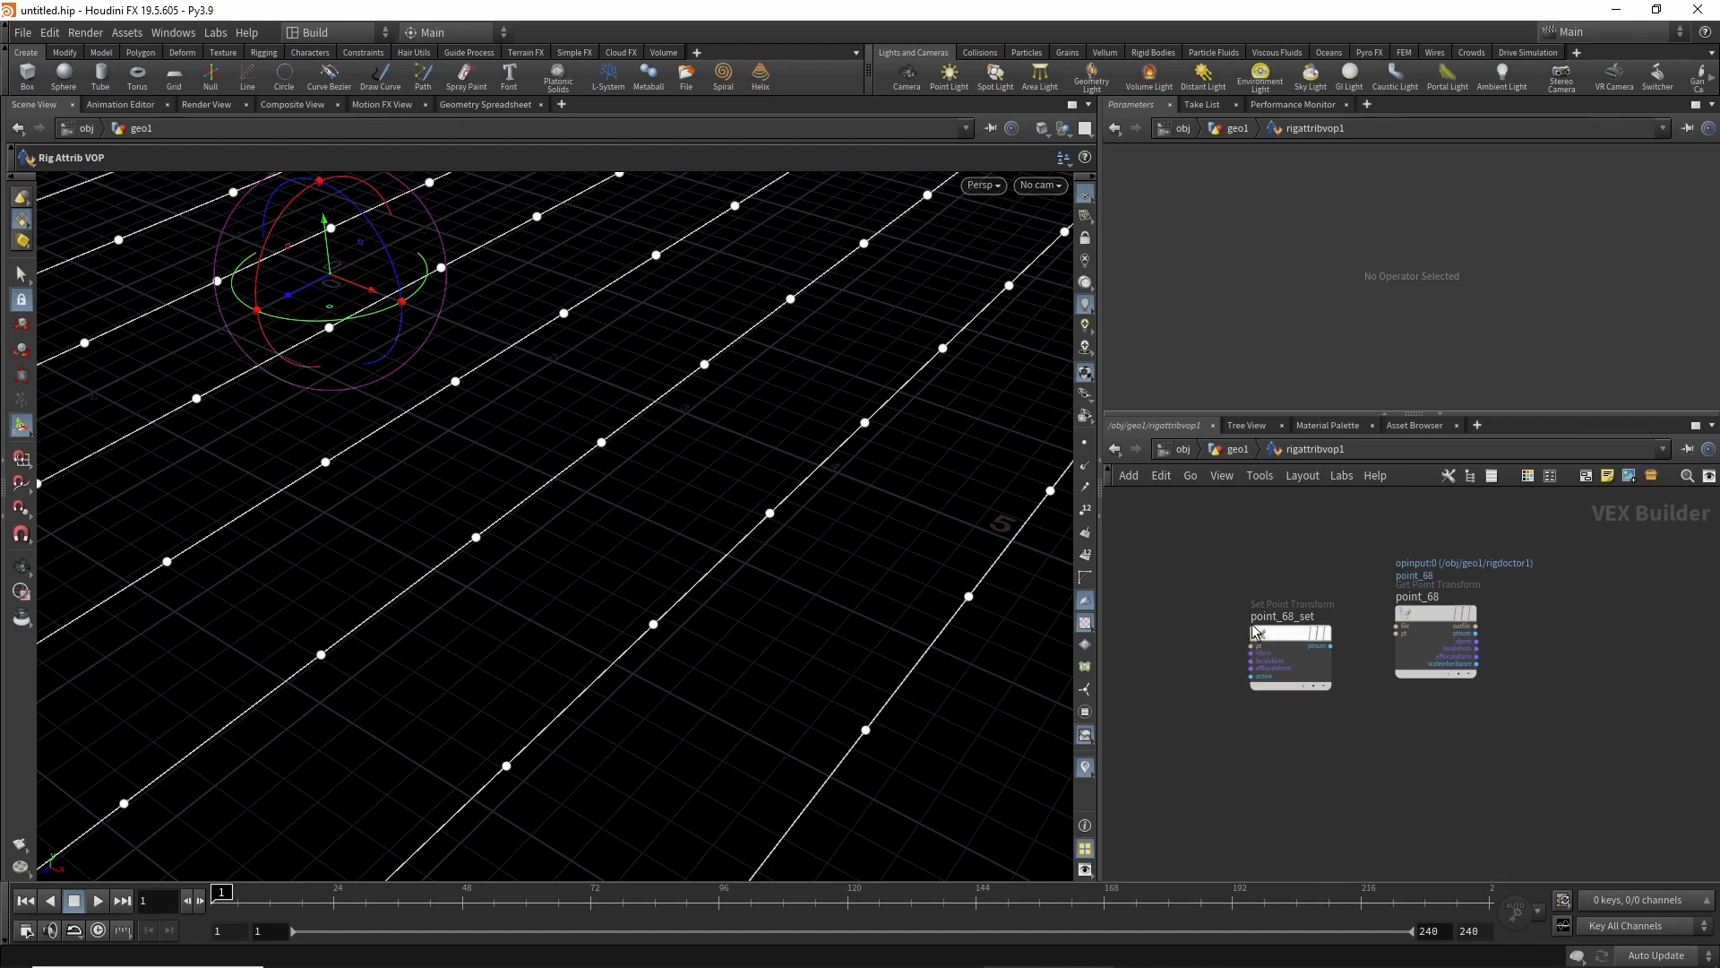
{"action": "left_click_drag", "start_coordinate": [1258, 634], "coordinate": [1223, 636]}
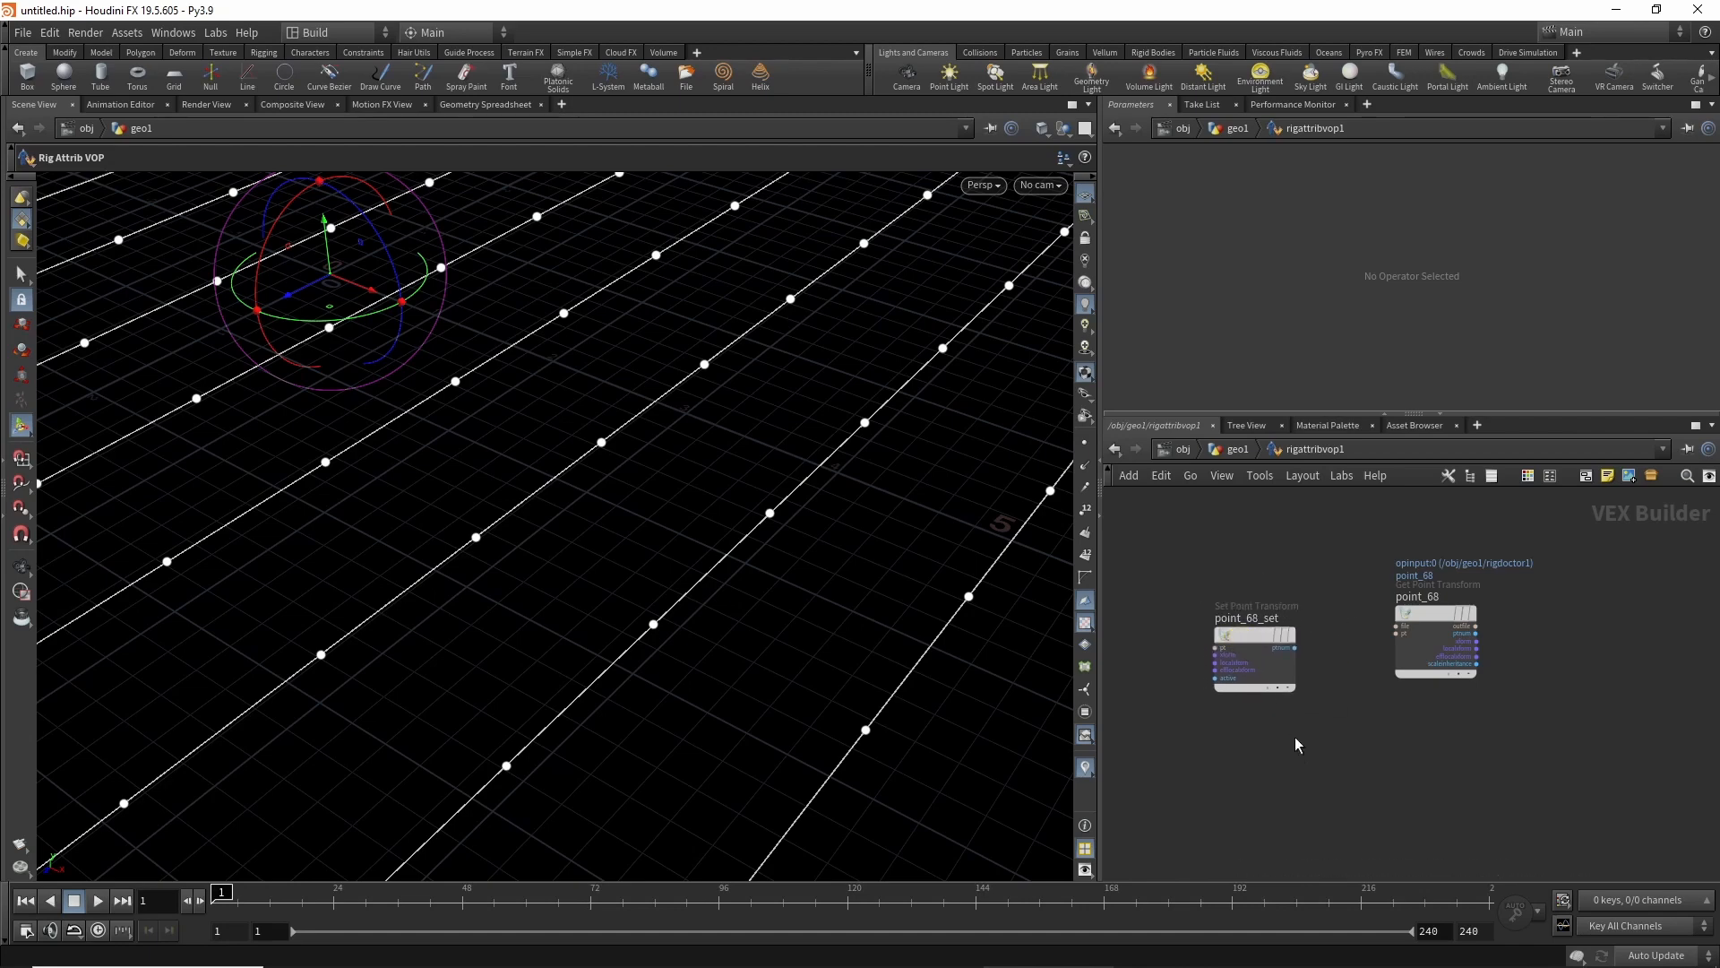
{"action": "left_click", "coordinate": [1235, 627]}
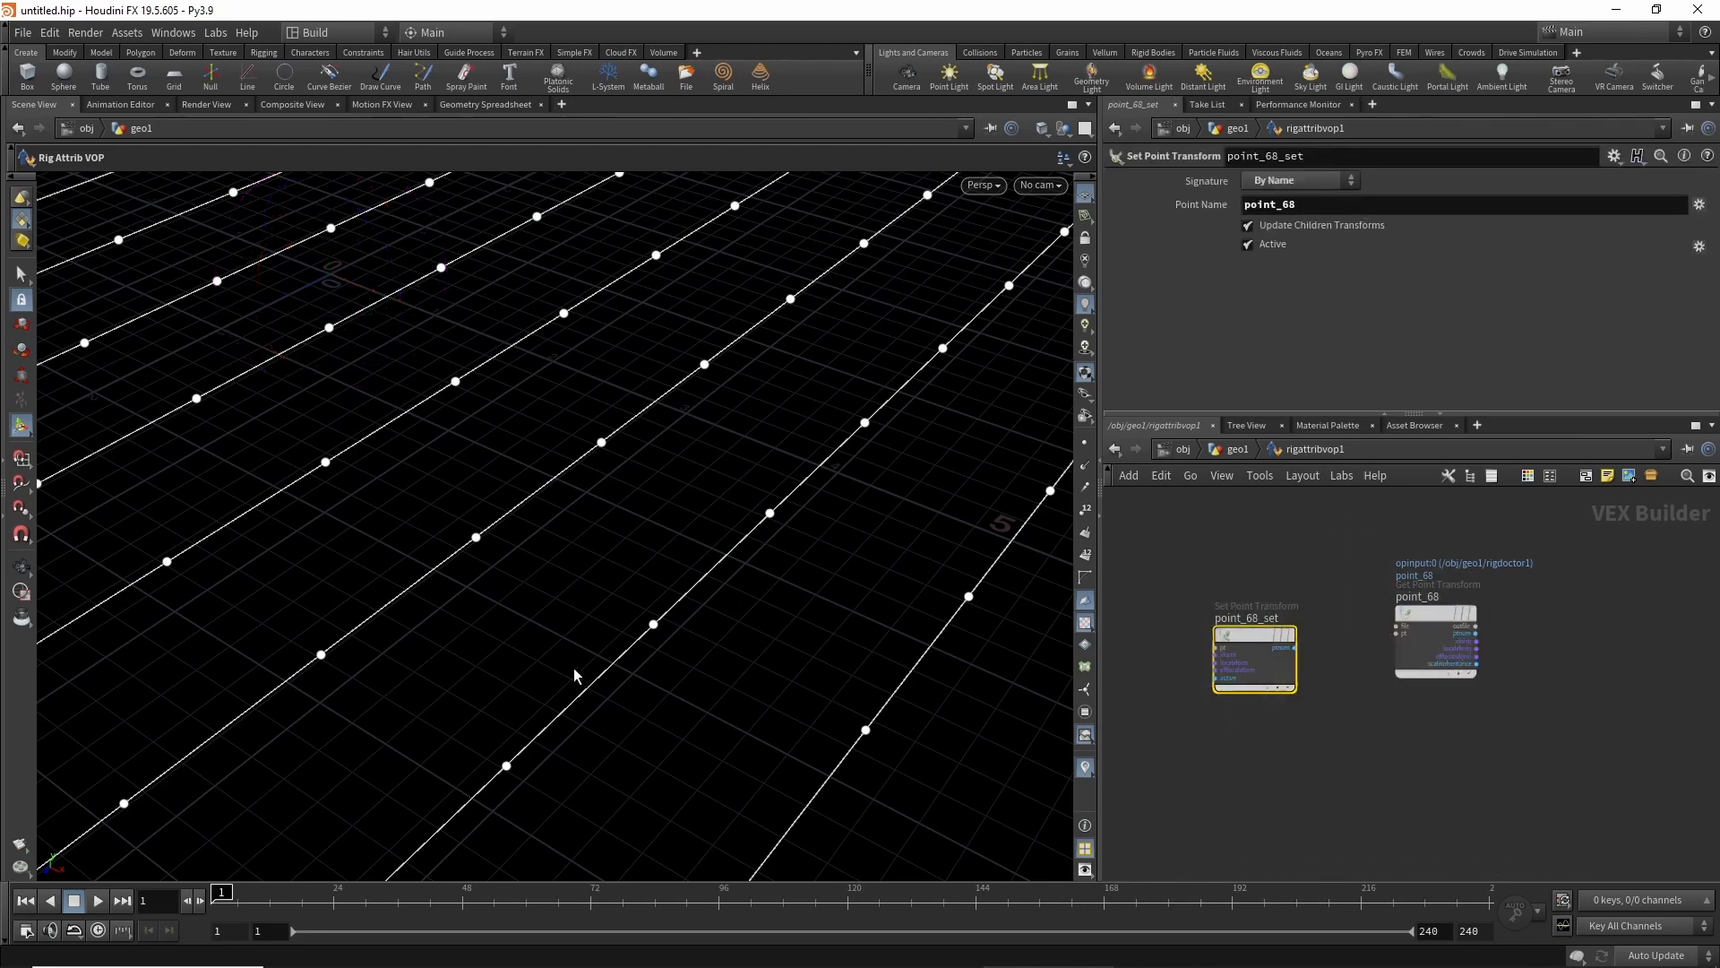
Arrange the Get Point Transform node to the left of the Set Point Transform node with space between, and select both.
{"action": "left_click_drag", "start_coordinate": [1364, 542], "coordinate": [1495, 621]}
{"action": "left_click_drag", "start_coordinate": [1273, 742], "coordinate": [1254, 597]}
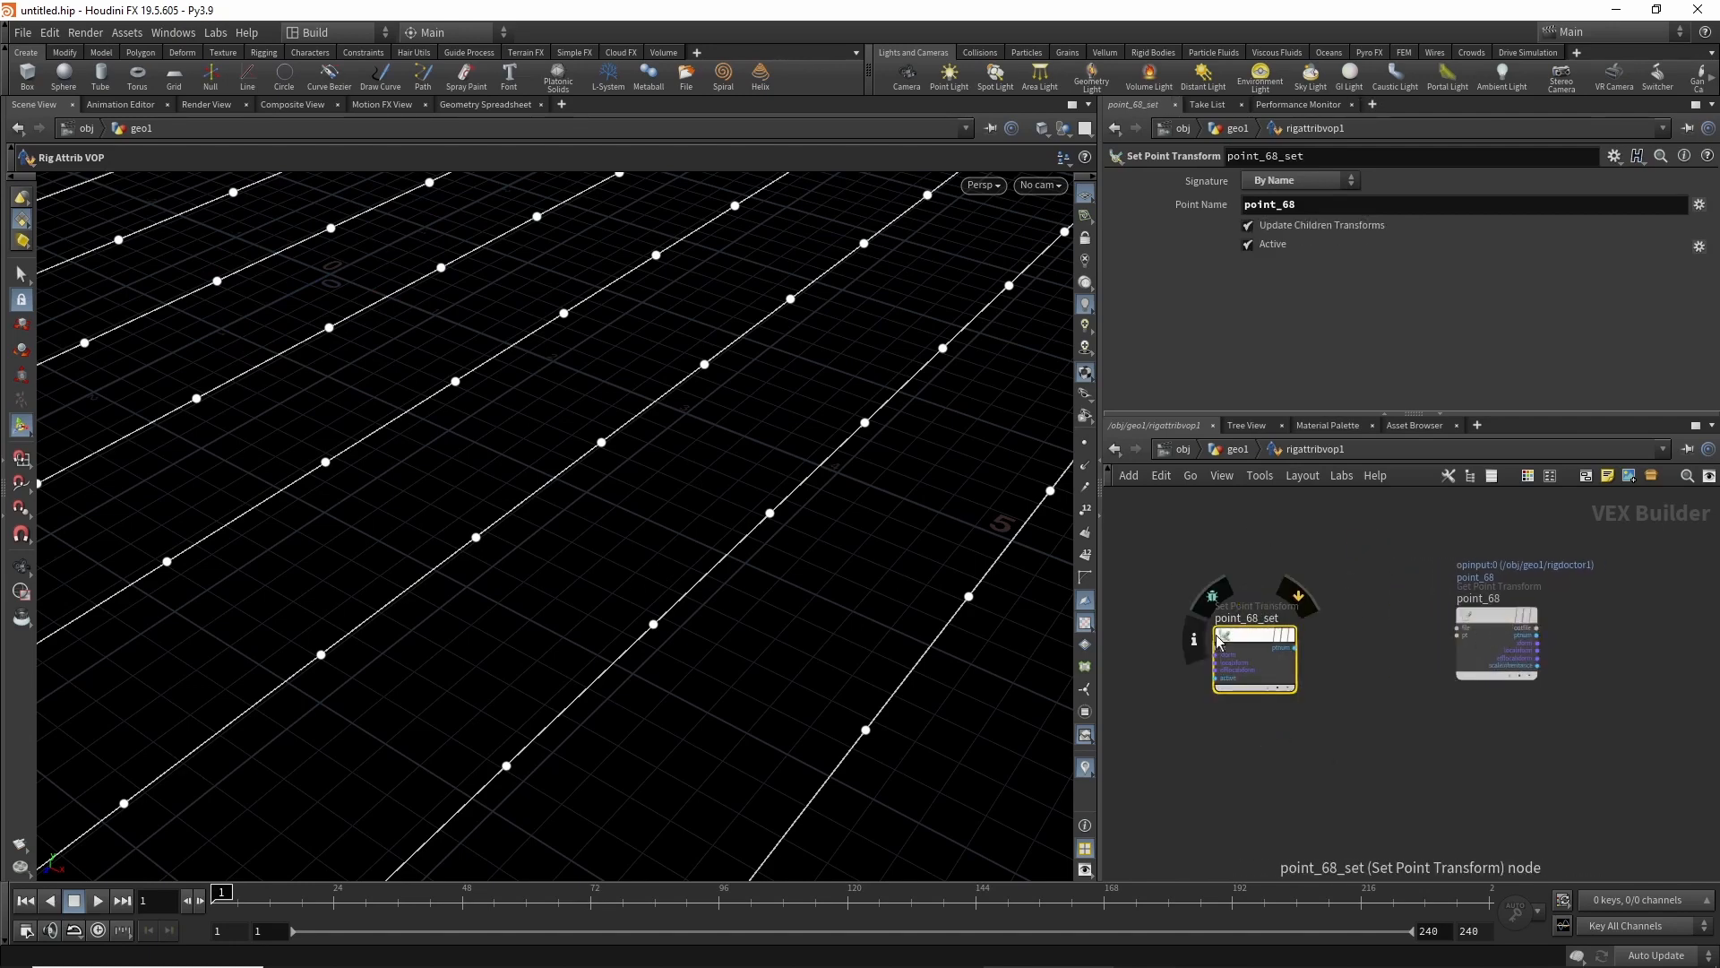
{"action": "left_click_drag", "start_coordinate": [1483, 612], "coordinate": [1132, 550]}
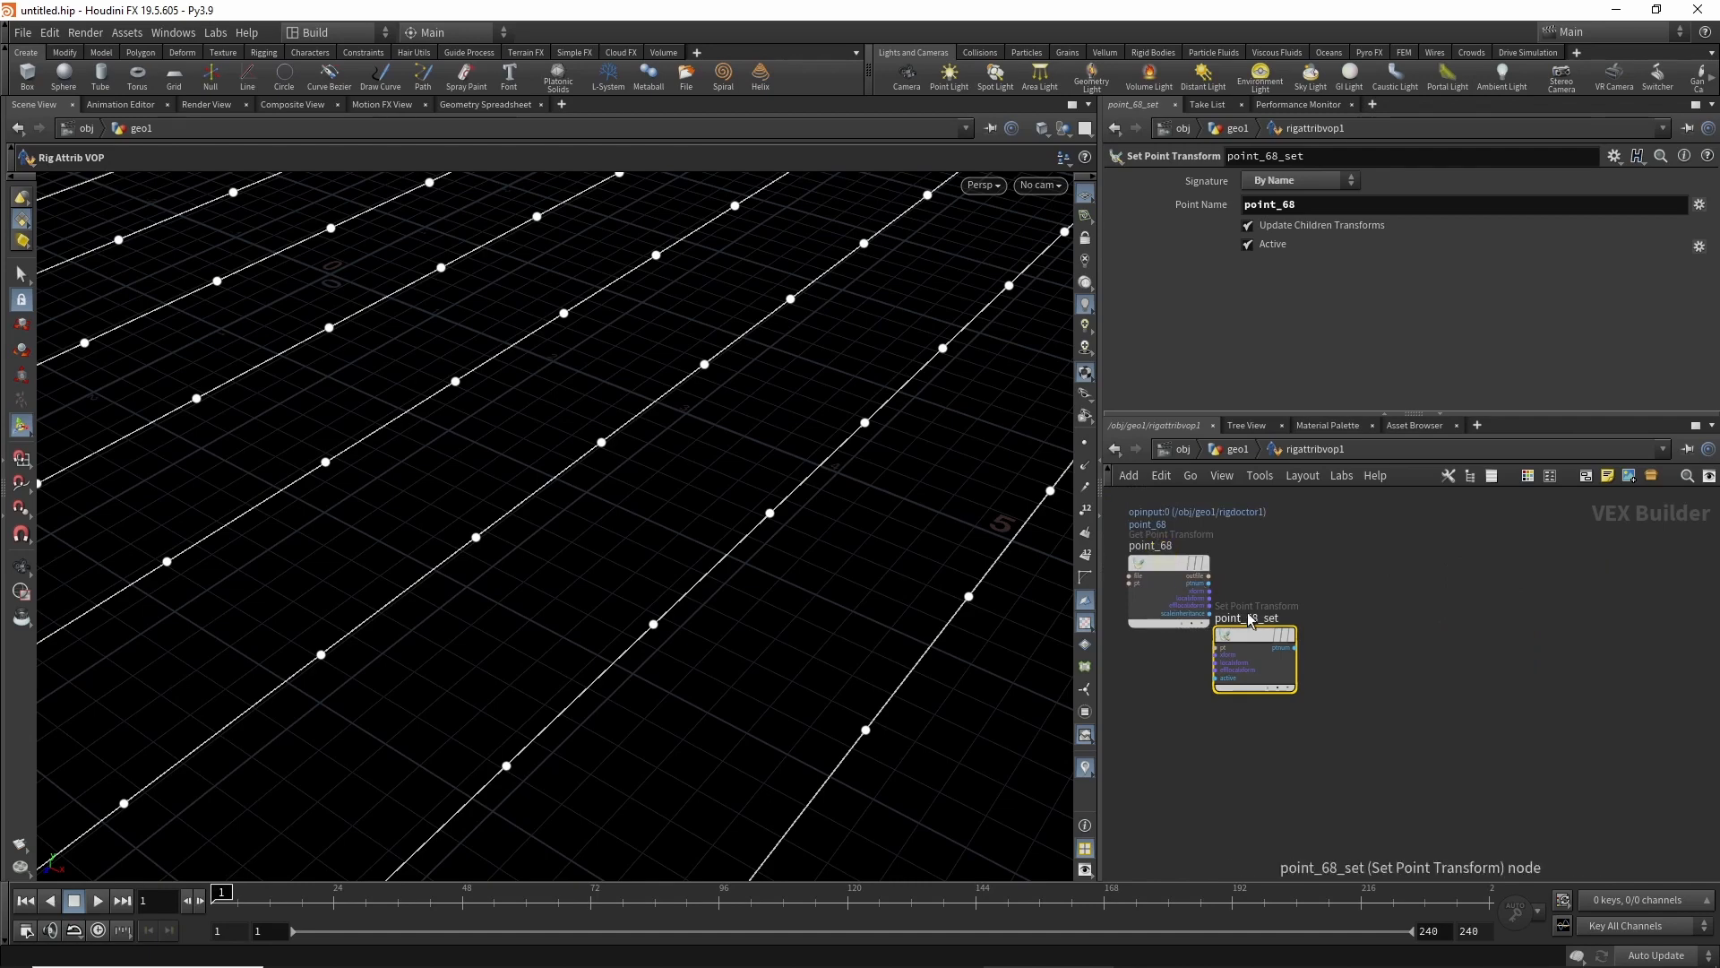
{"action": "left_click_drag", "start_coordinate": [1254, 645], "coordinate": [1430, 618]}
{"action": "left_click_drag", "start_coordinate": [1163, 570], "coordinate": [1197, 622]}
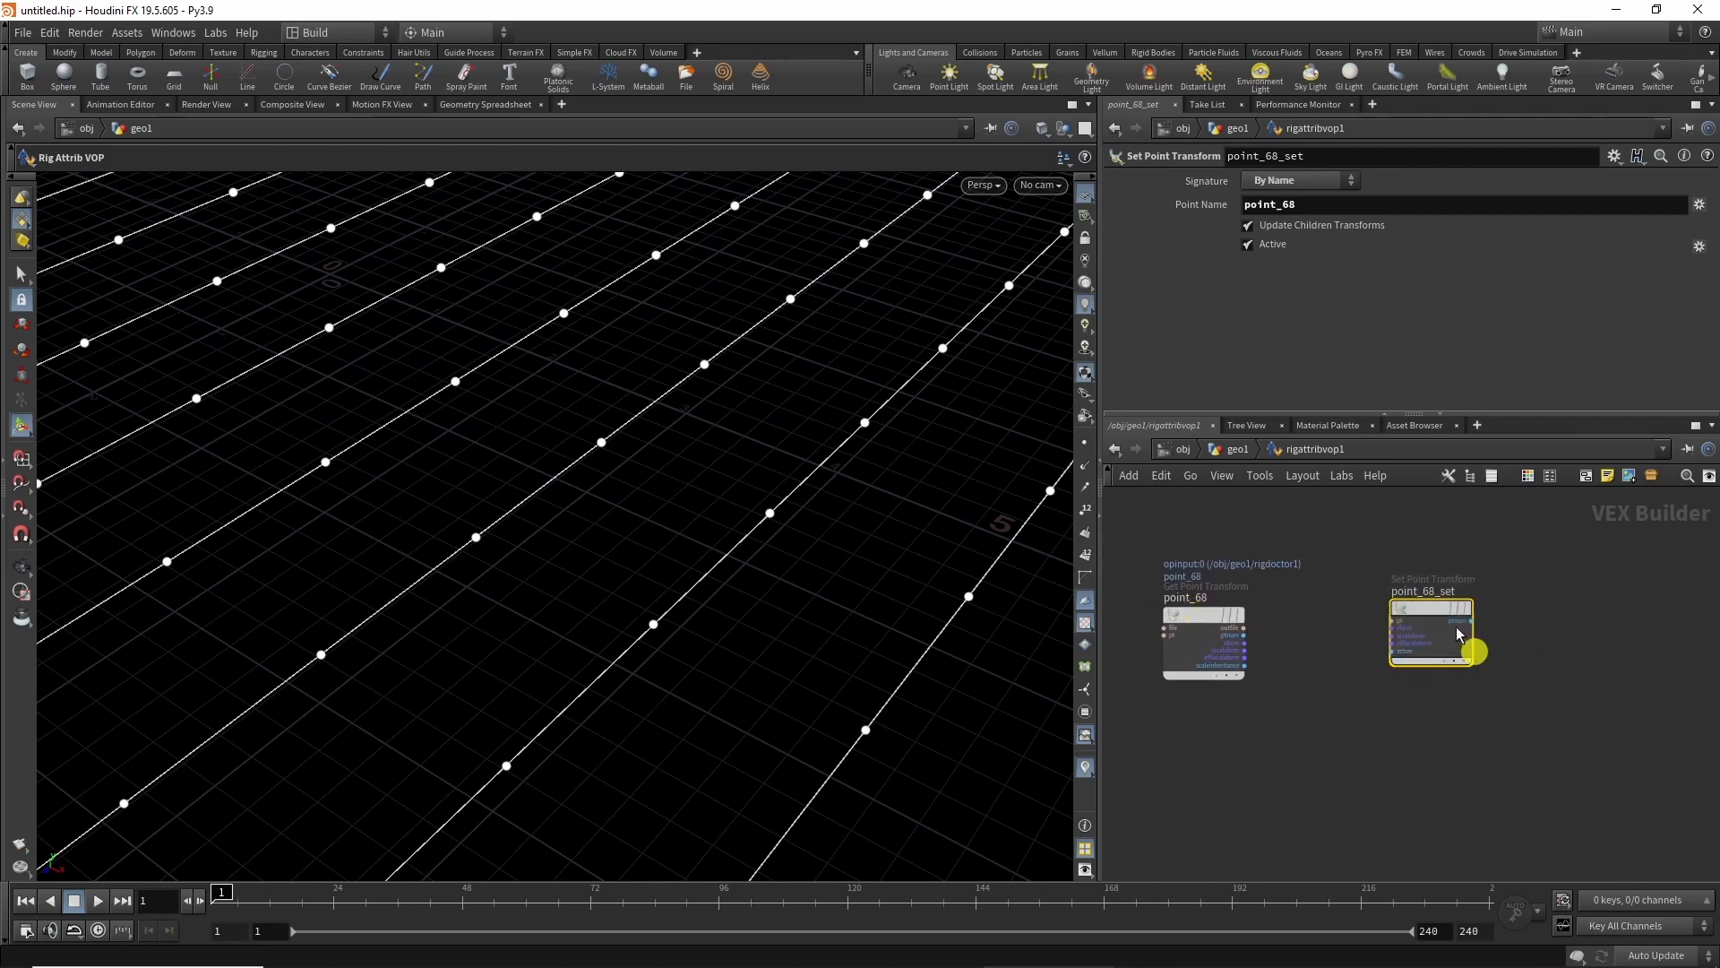
{"action": "left_click_drag", "start_coordinate": [1469, 645], "coordinate": [1566, 620]}
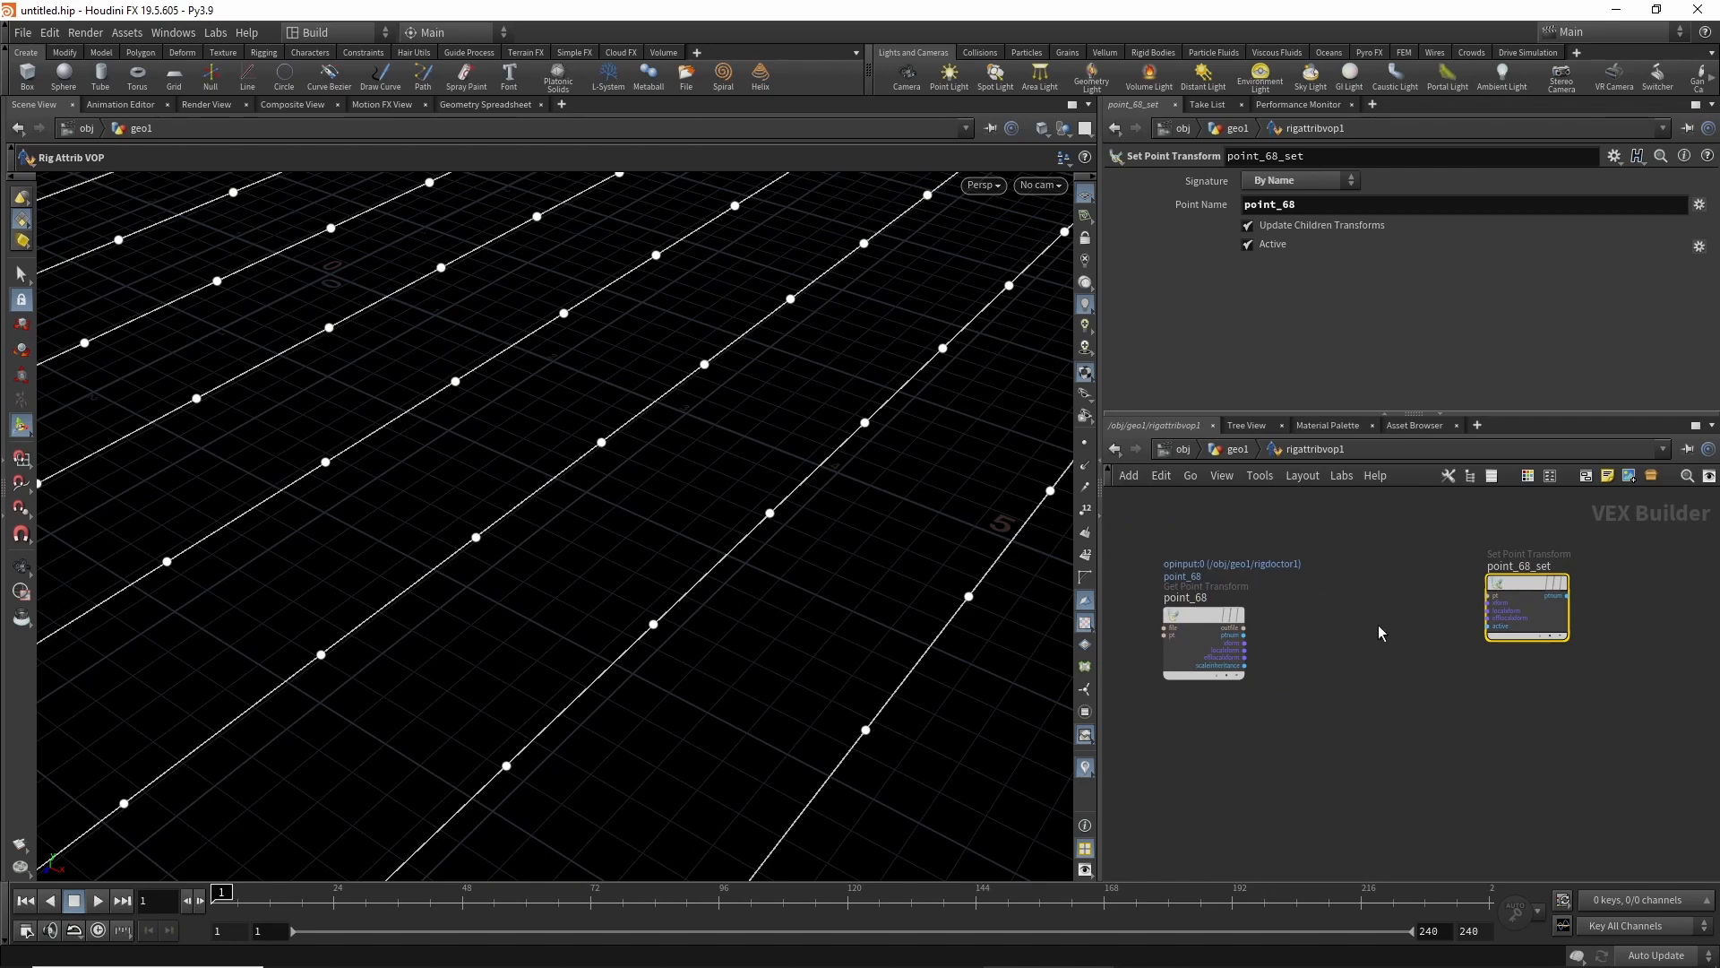
{"action": "left_click_drag", "start_coordinate": [1196, 627], "coordinate": [1223, 612]}
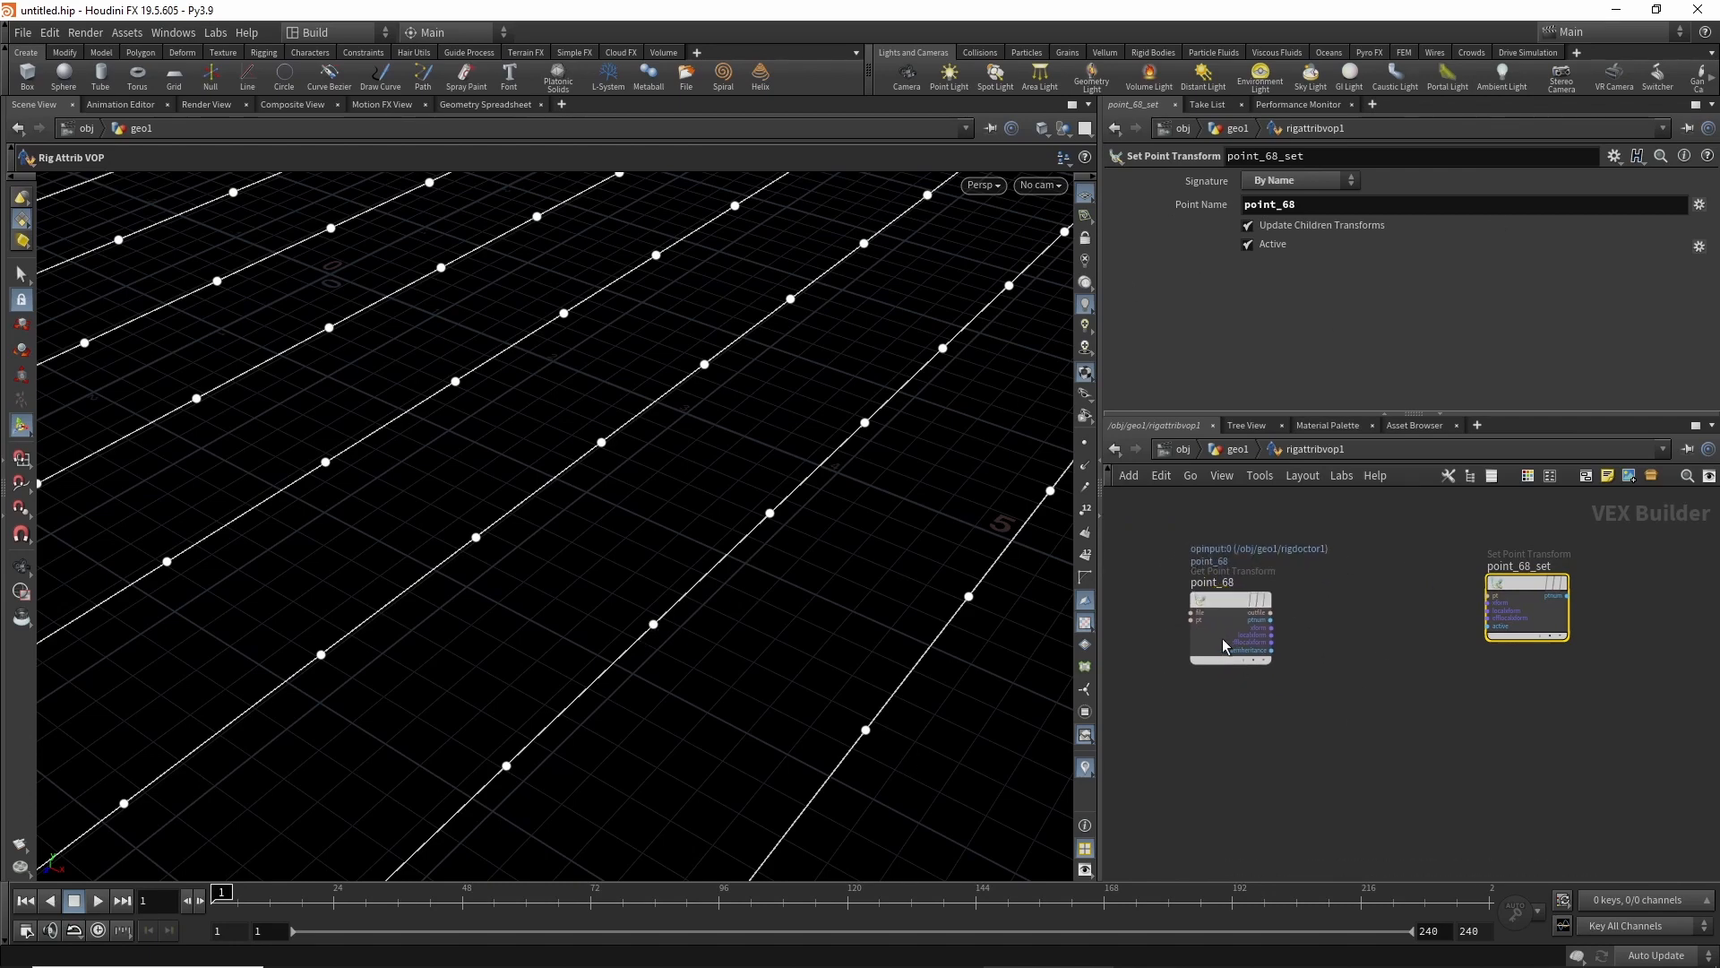
{"action": "left_click_drag", "start_coordinate": [1213, 764], "coordinate": [1563, 581]}
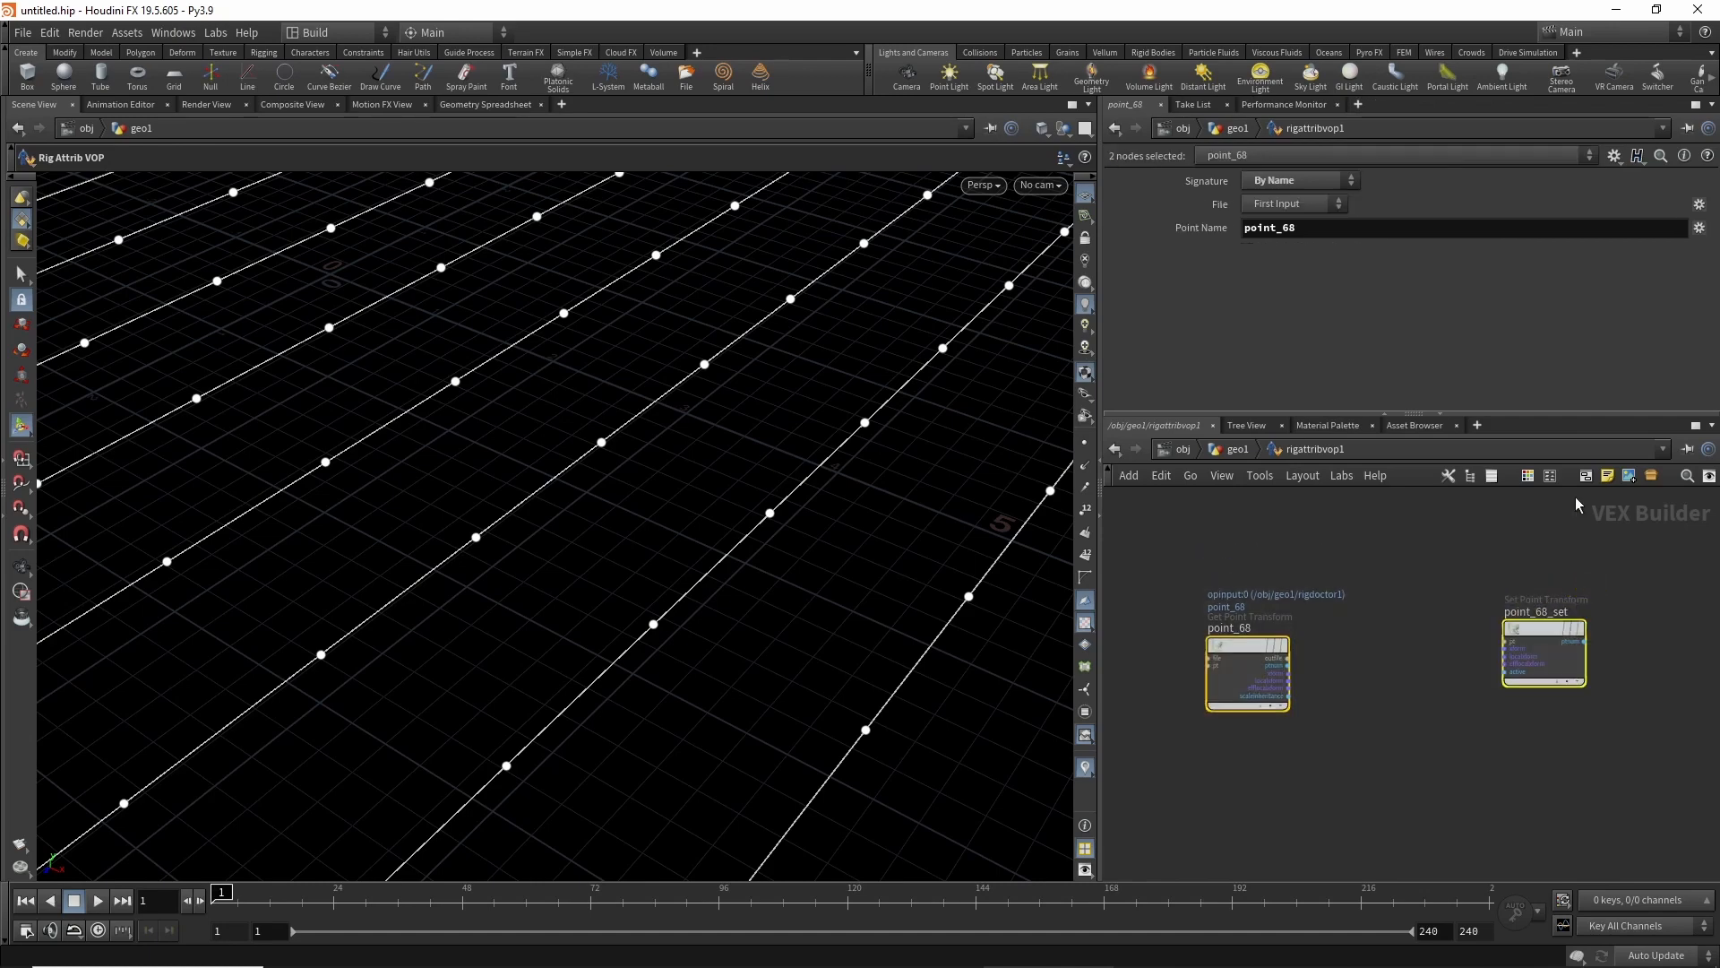
Set the point transform nodes' Signature to By Point Number and add a Geometry VOP Global Parameters node before them.
{"action": "left_click", "coordinate": [1283, 185]}
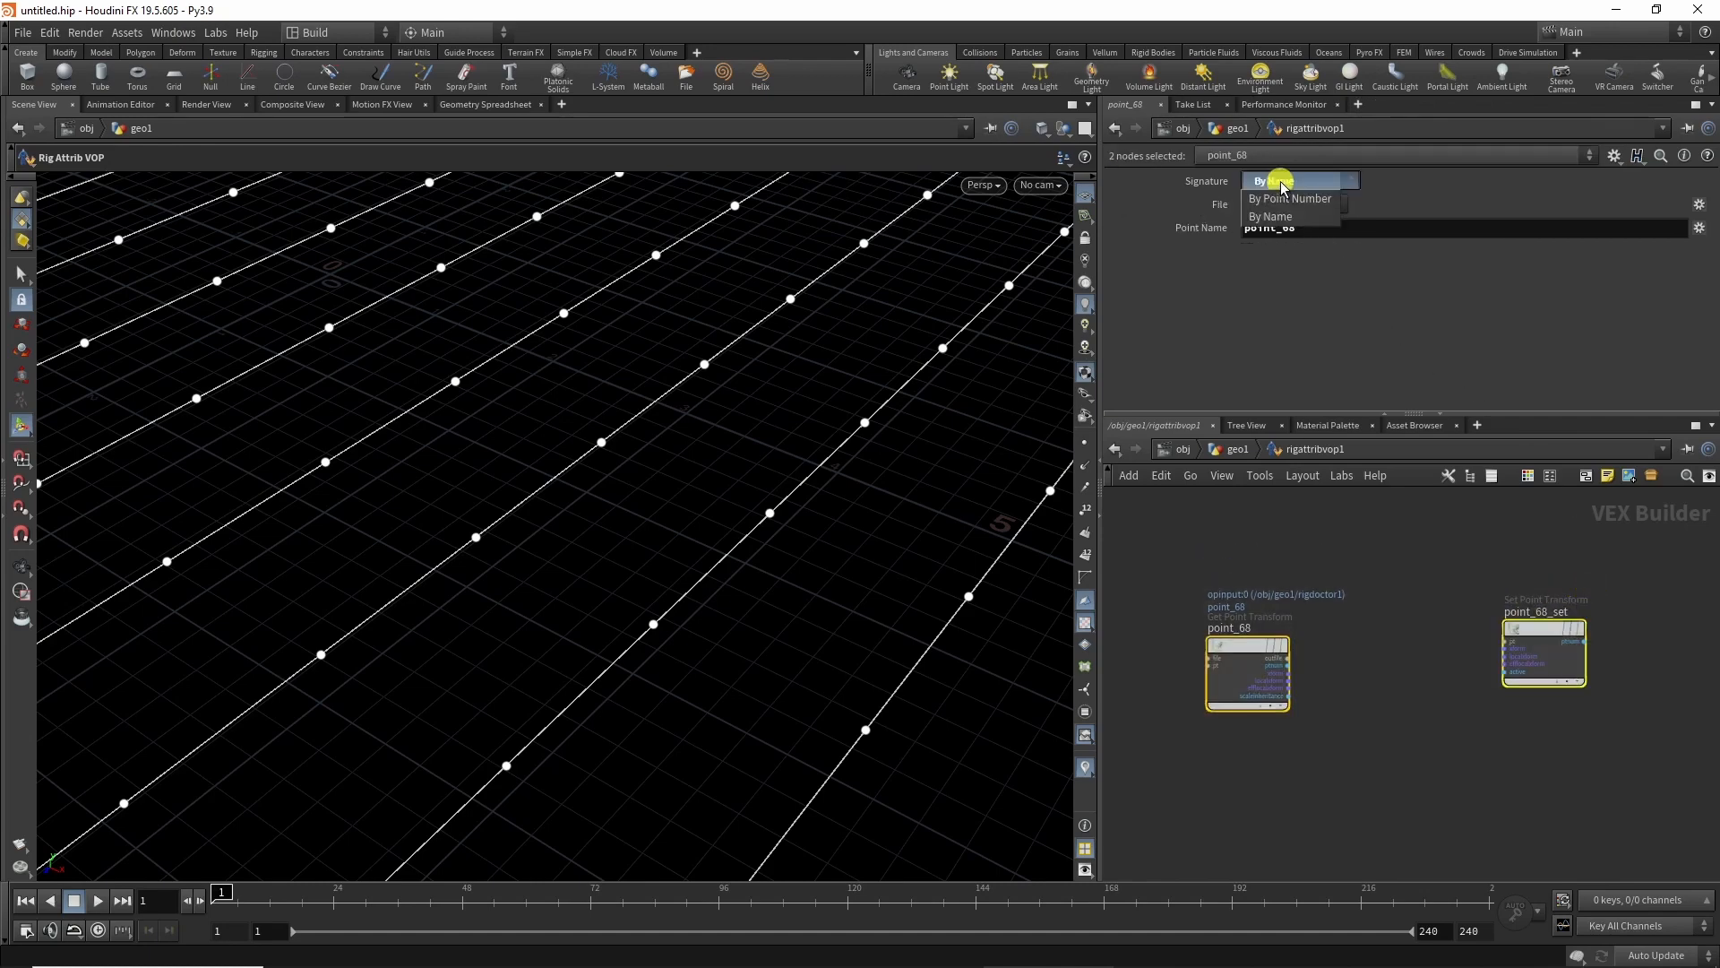
{"action": "left_click", "coordinate": [1266, 208]}
{"action": "middle_click_drag", "start_coordinate": [1146, 602], "coordinate": [1331, 600]}
{"action": "key", "text": "Tab"}
{"action": "type", "text": "g"}
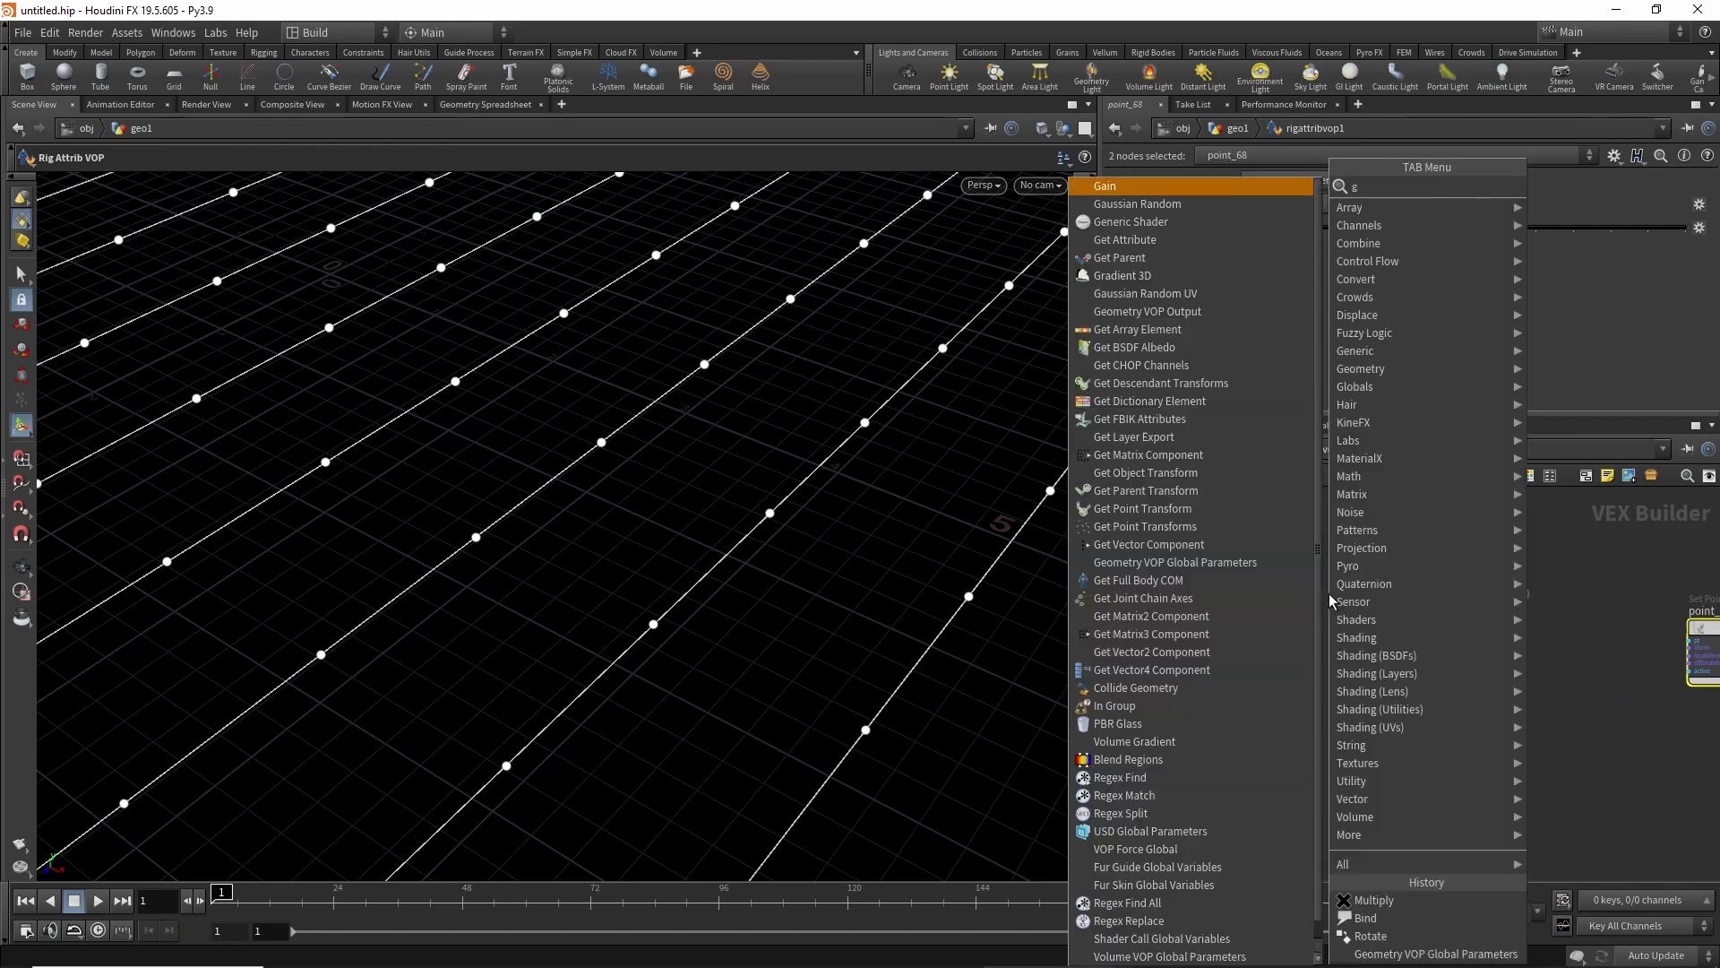
{"action": "type", "text": "eglo"}
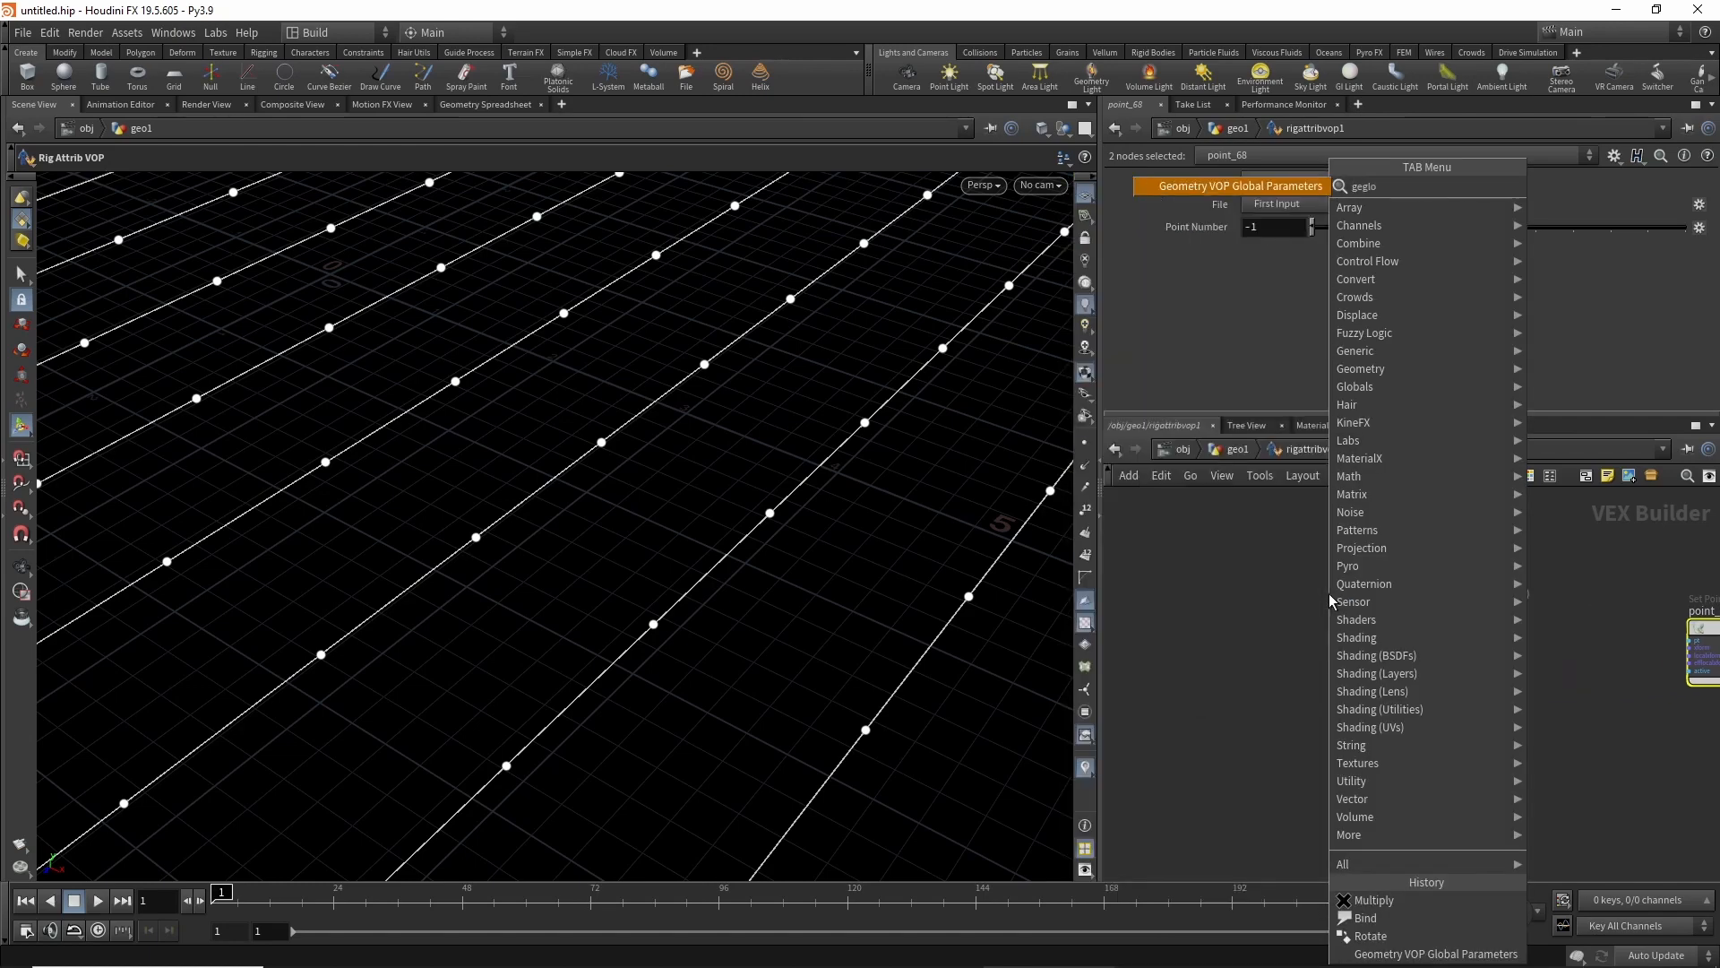
{"action": "key", "text": "Return"}
{"action": "left_click", "coordinate": [1236, 618]}
{"action": "scroll", "coordinate": [1233, 750], "scroll_direction": "up", "scroll_amount": 2}
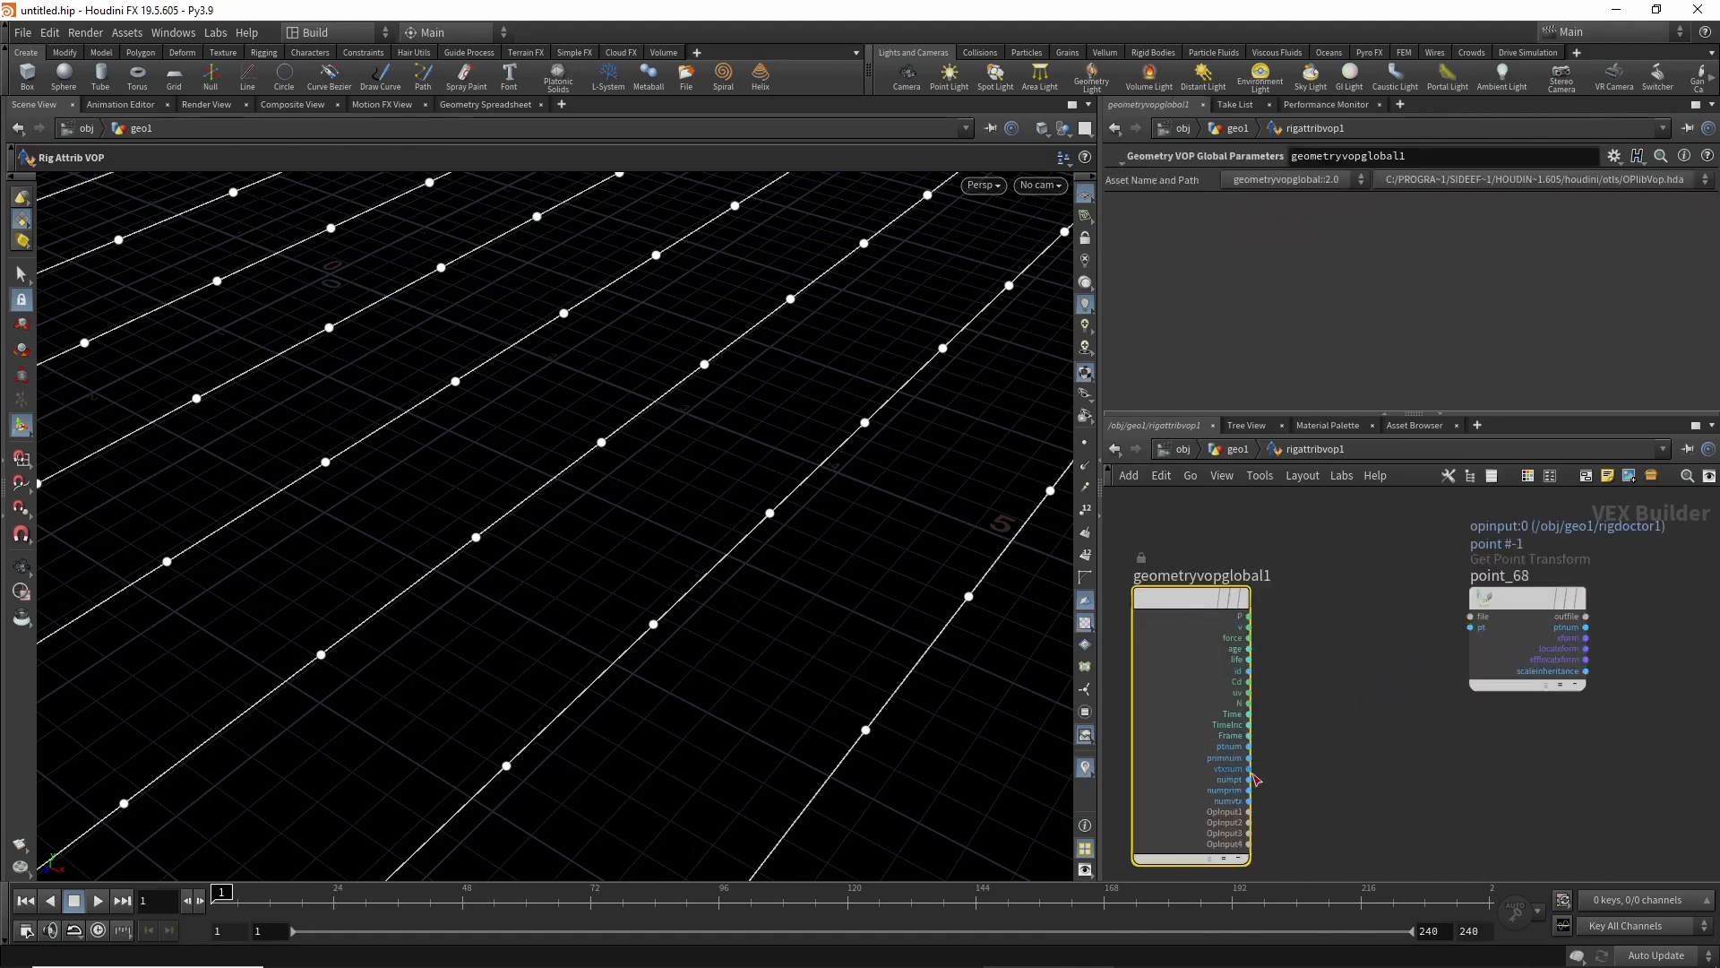
Wire the global ptnum into the Get Point Transform's pt, and that node's ptnum into the Set Point Transform's pt.
{"action": "left_click", "coordinate": [1235, 750]}
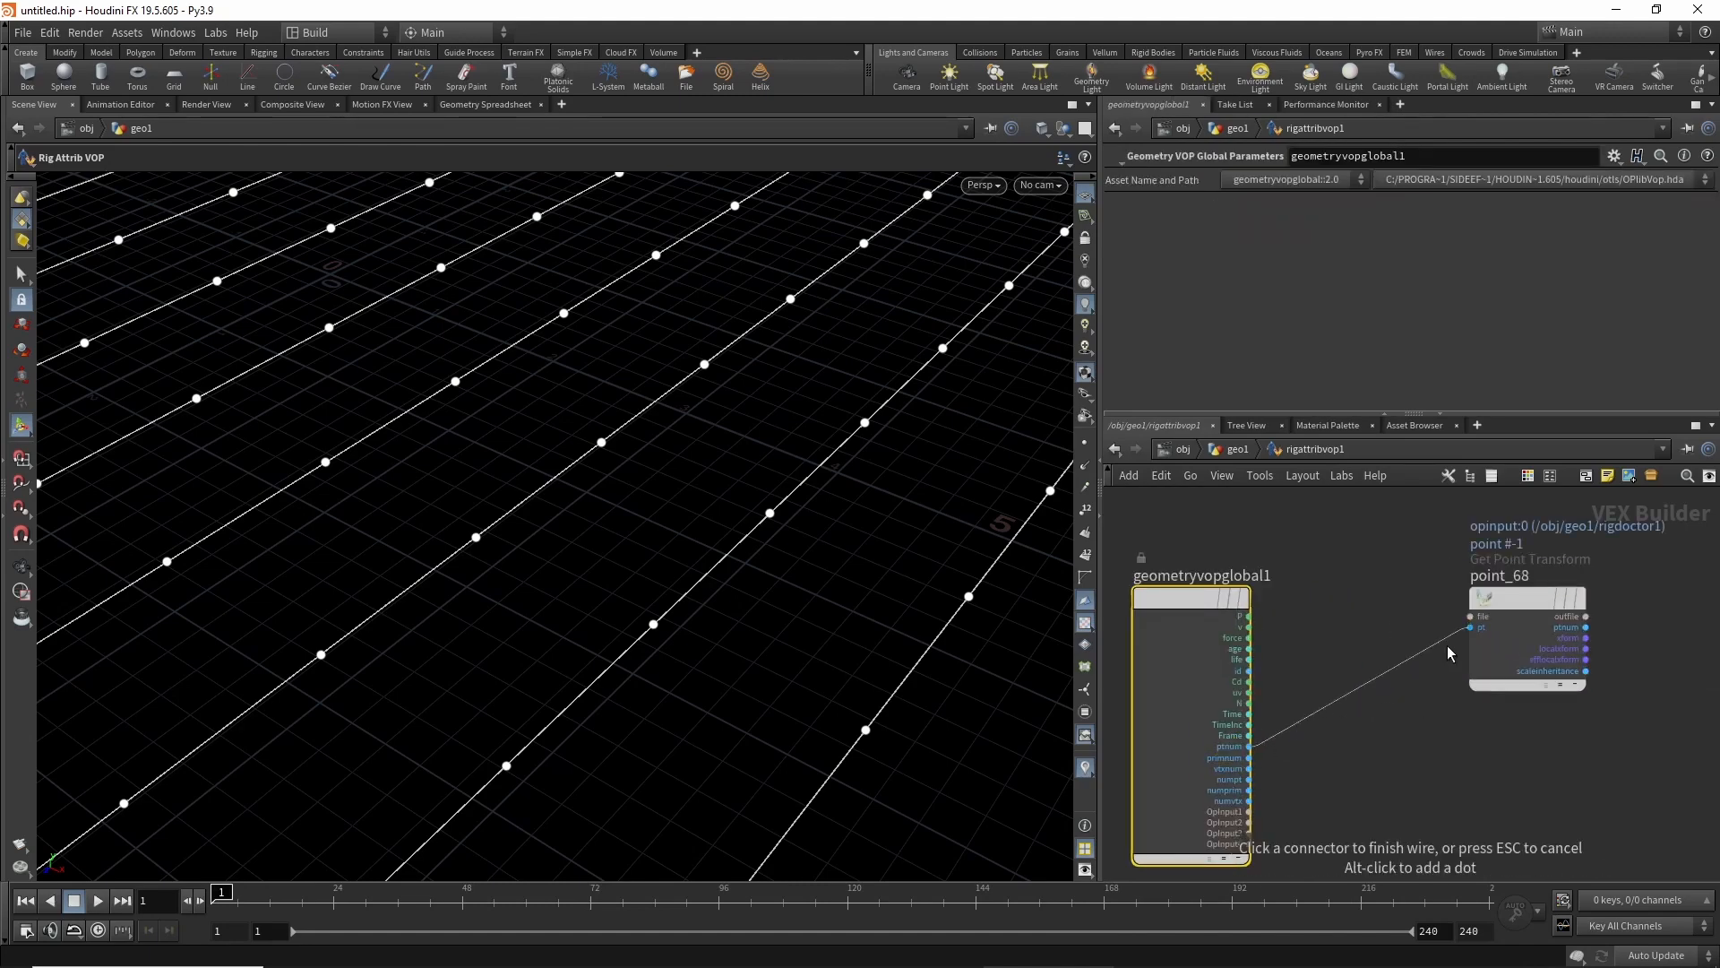
{"action": "left_click", "coordinate": [1470, 627]}
{"action": "middle_click_drag", "start_coordinate": [1470, 741], "coordinate": [1255, 853]}
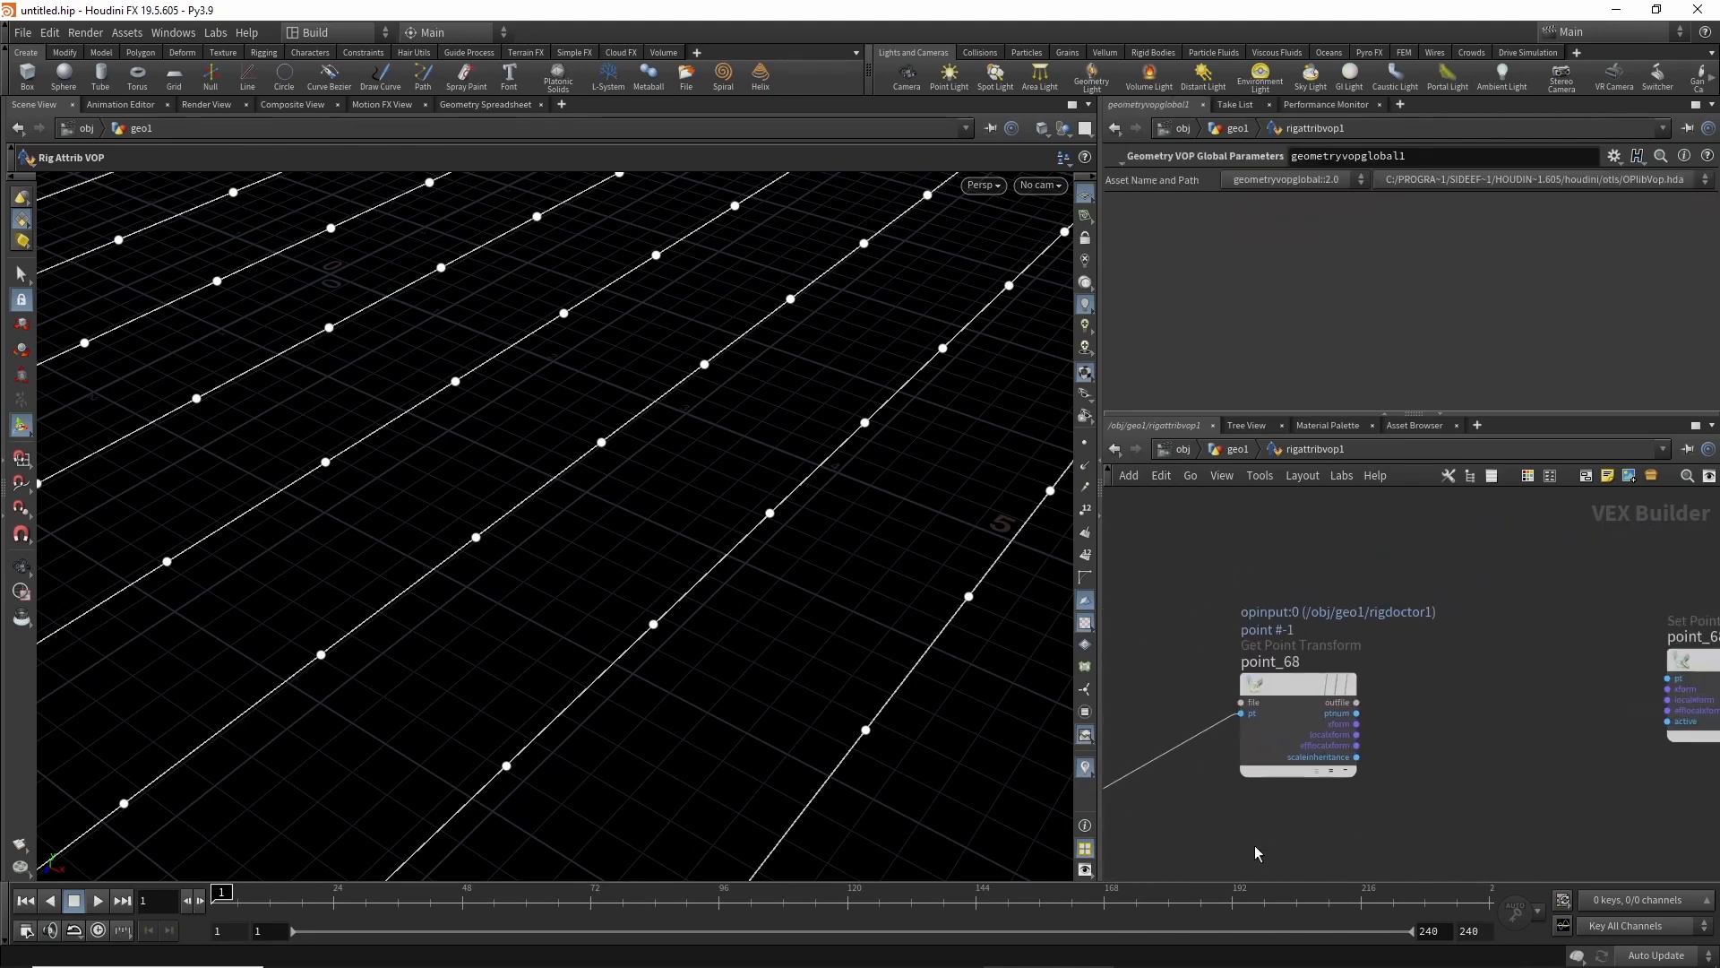
{"action": "left_click", "coordinate": [1346, 715]}
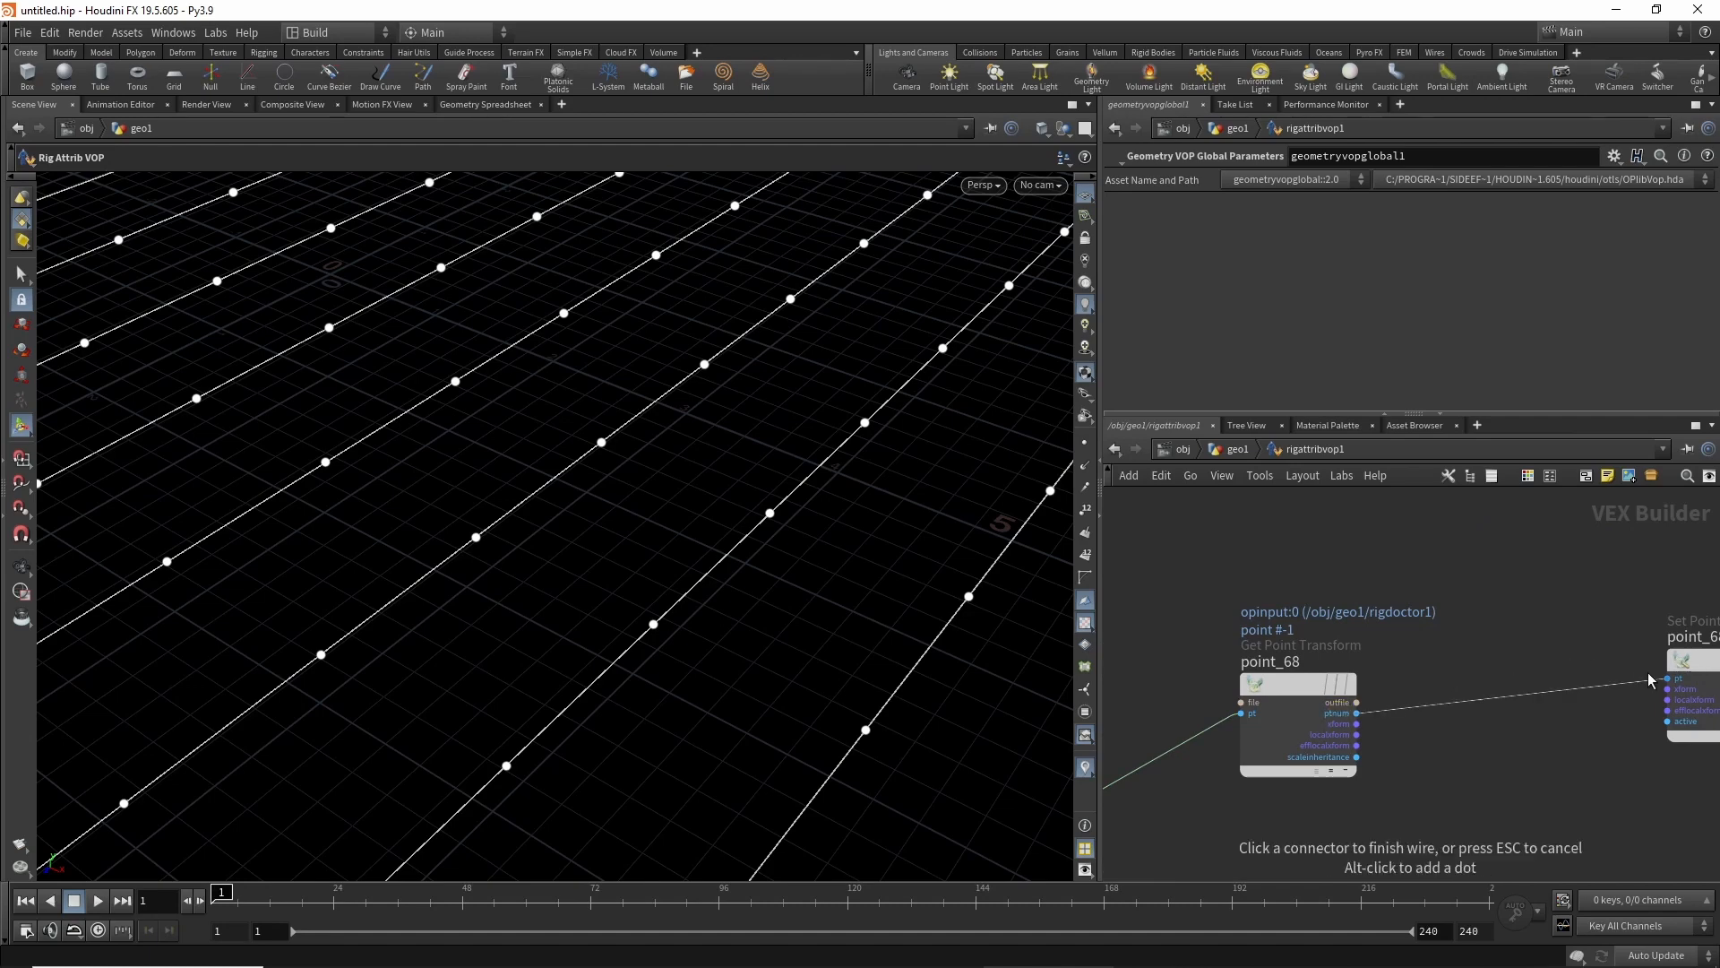
{"action": "left_click", "coordinate": [1651, 680]}
{"action": "scroll", "coordinate": [1413, 672], "scroll_direction": "down", "scroll_amount": 3}
Add a Rotate node between the Get Point Transform and Set Point Transform nodes.
{"action": "left_click", "coordinate": [1327, 612]}
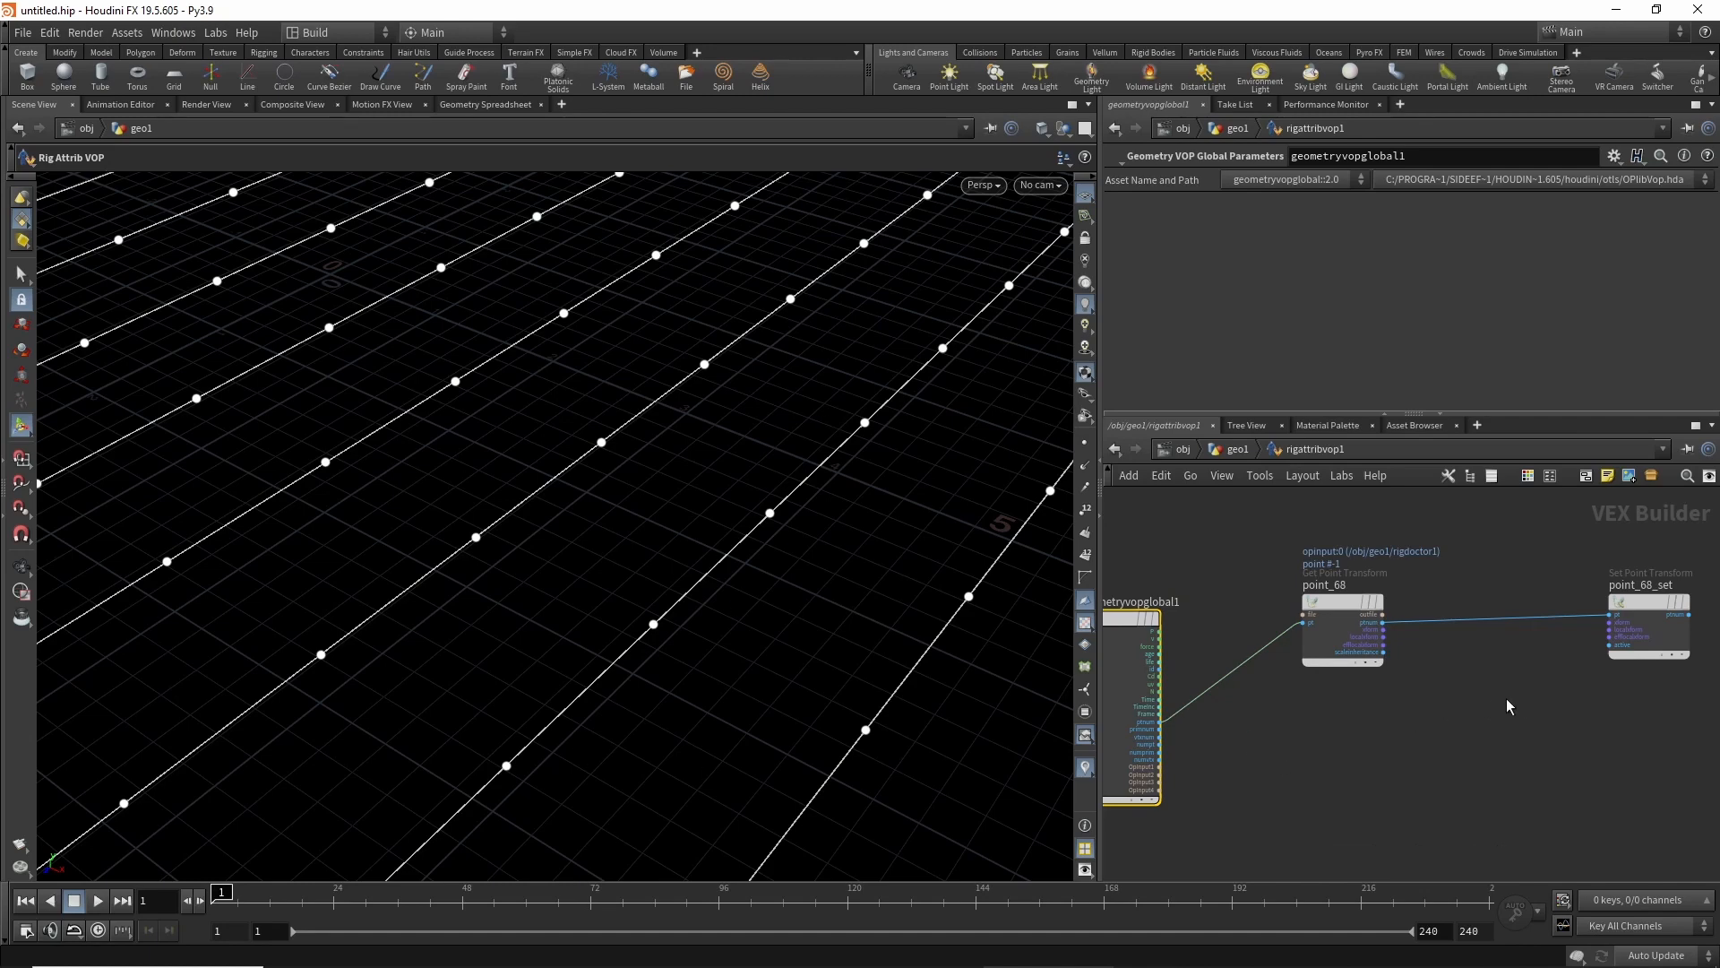
{"action": "key", "text": "Tab"}
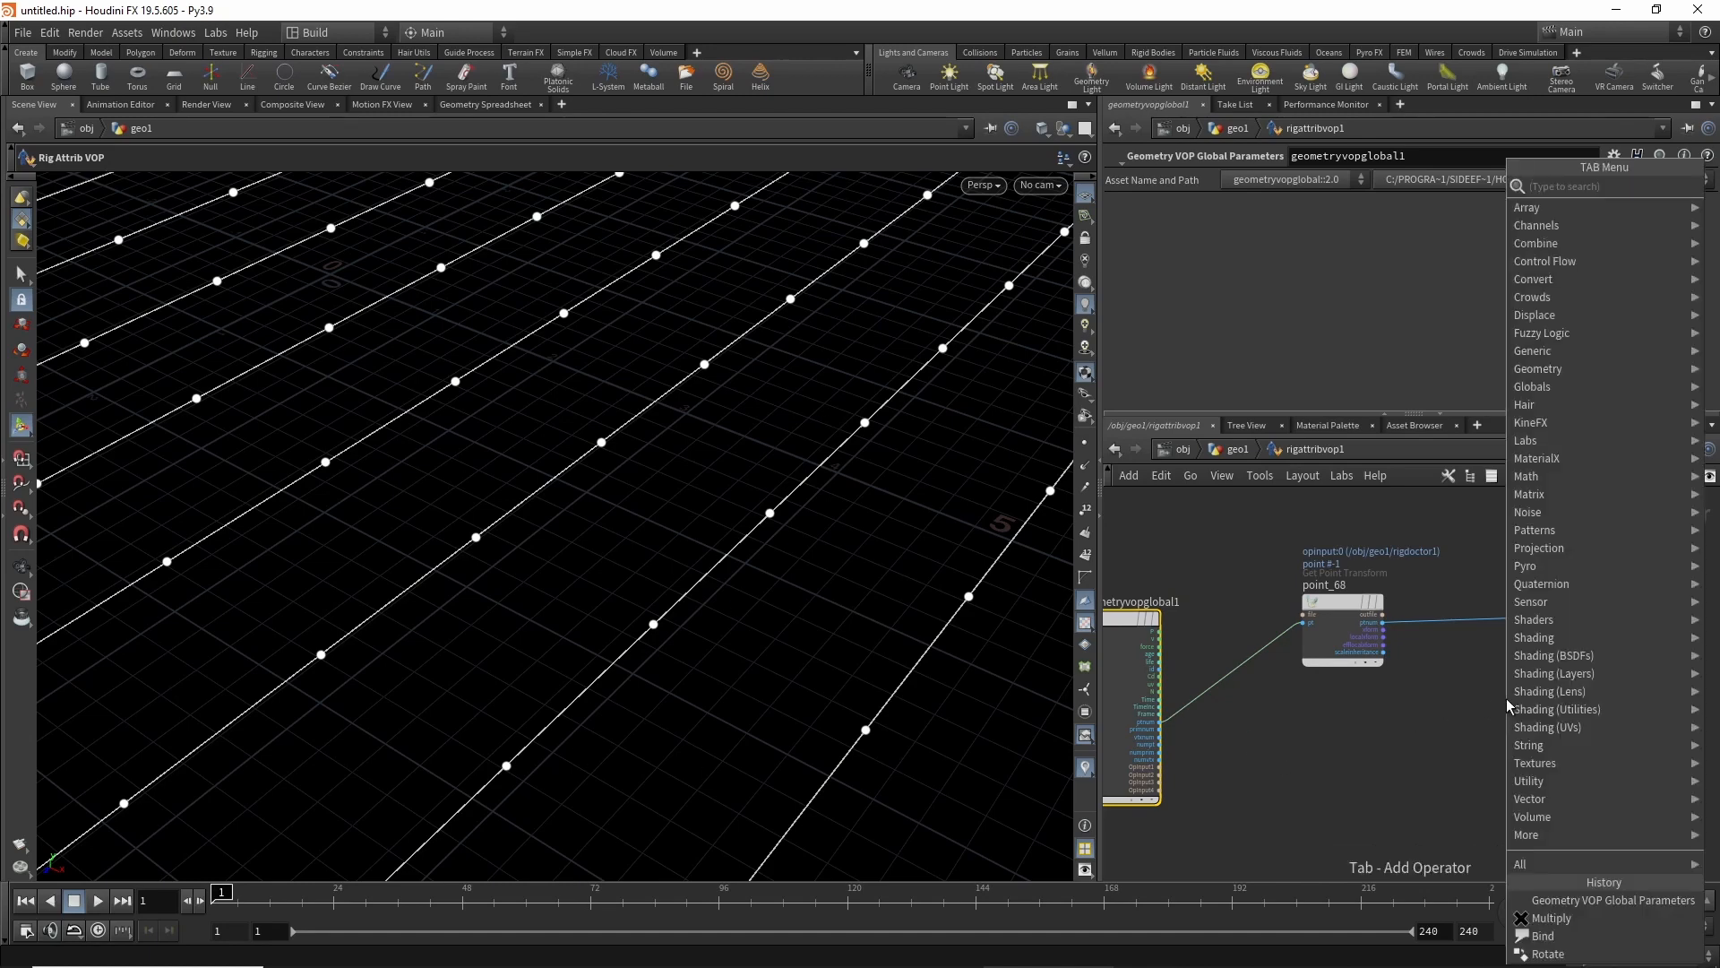
{"action": "type", "text": "ro"}
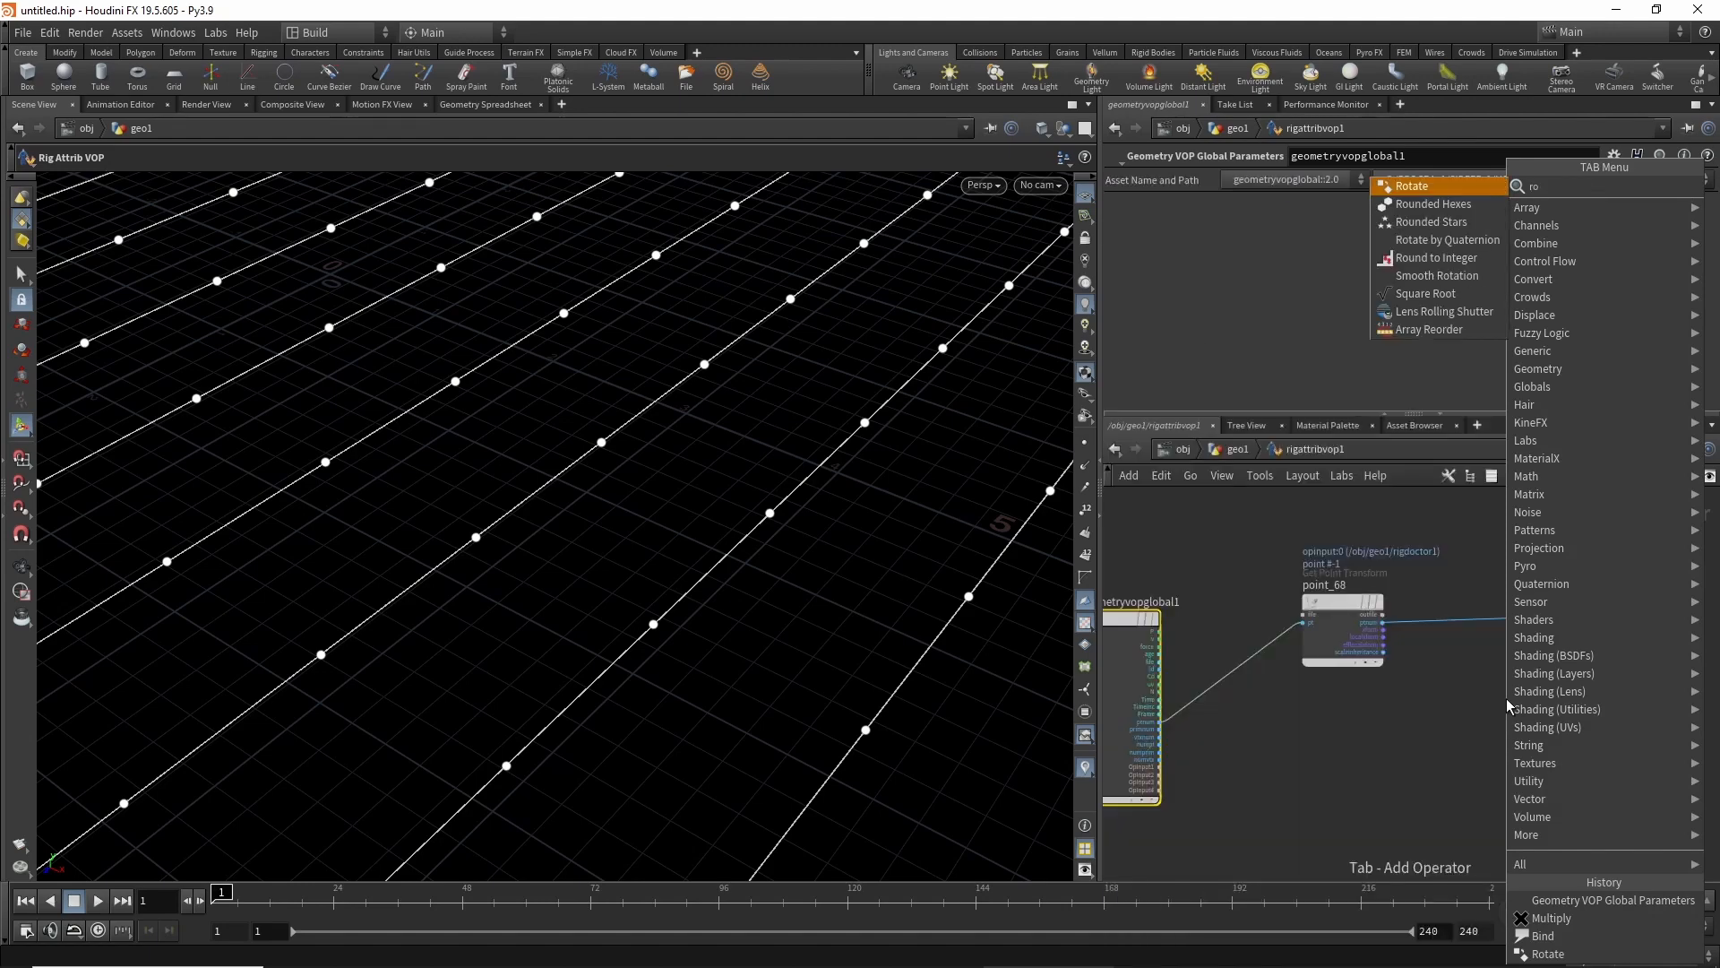
{"action": "key", "text": "Return"}
{"action": "left_click", "coordinate": [1497, 634]}
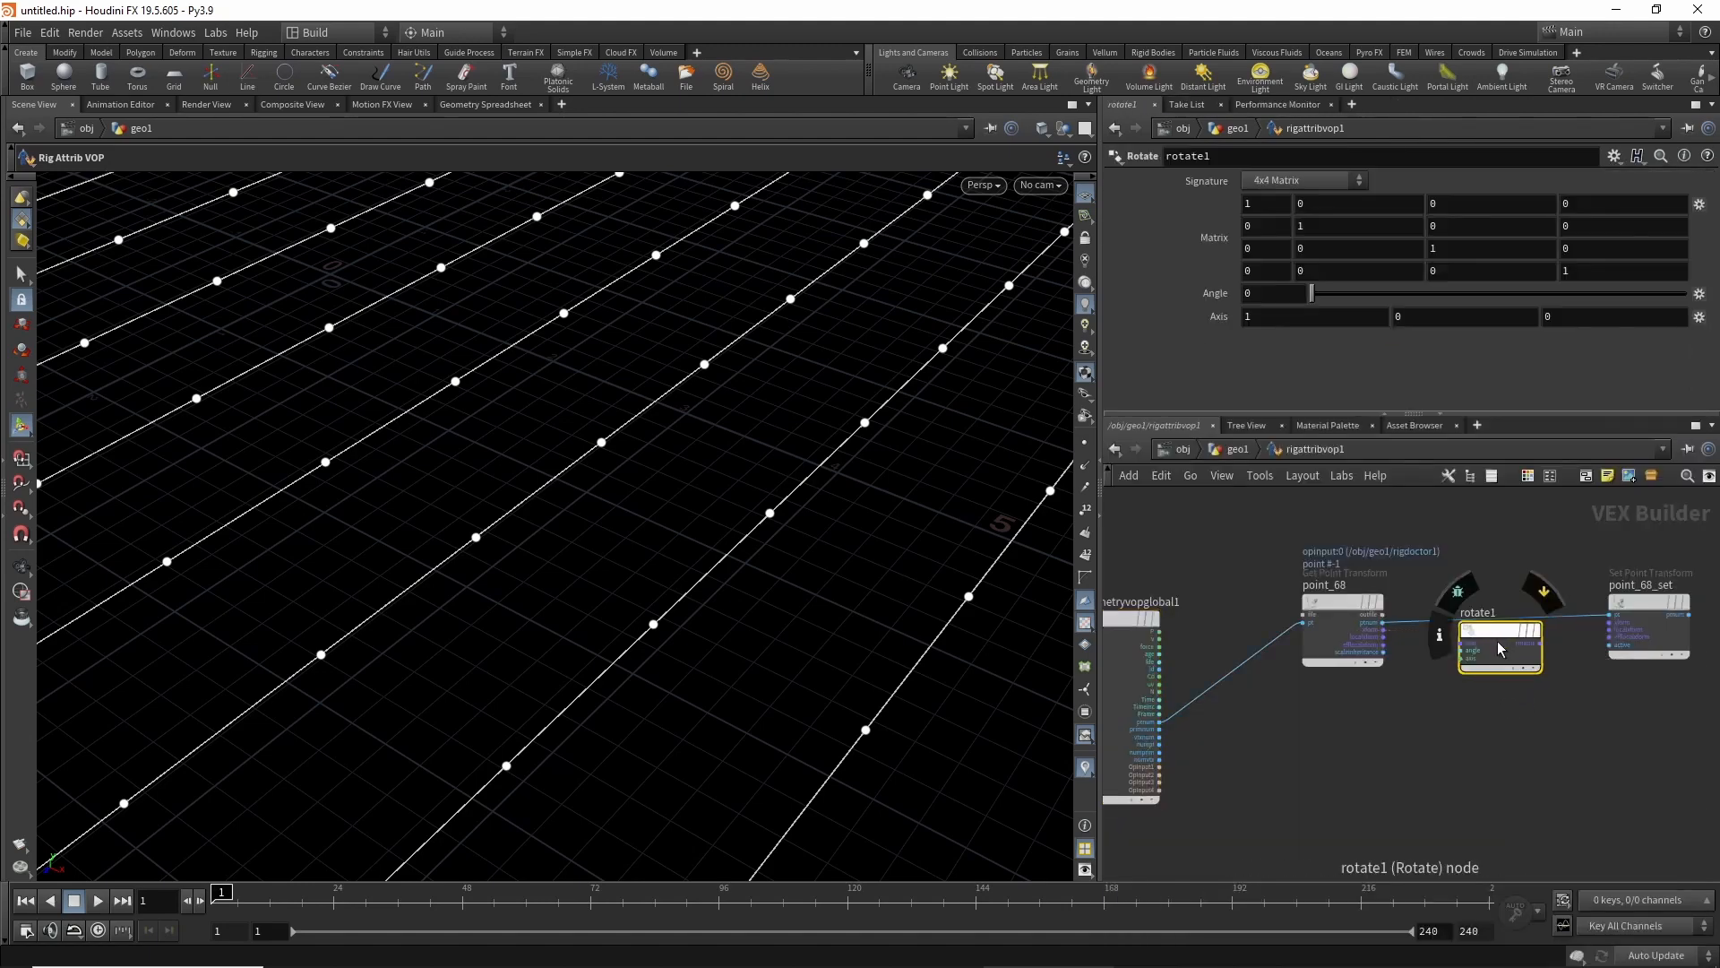
Route the Get Point Transform's localxform through the Rotate node's matrix into the Set Point Transform's localxform.
{"action": "scroll", "coordinate": [1459, 639], "scroll_direction": "up", "scroll_amount": 3}
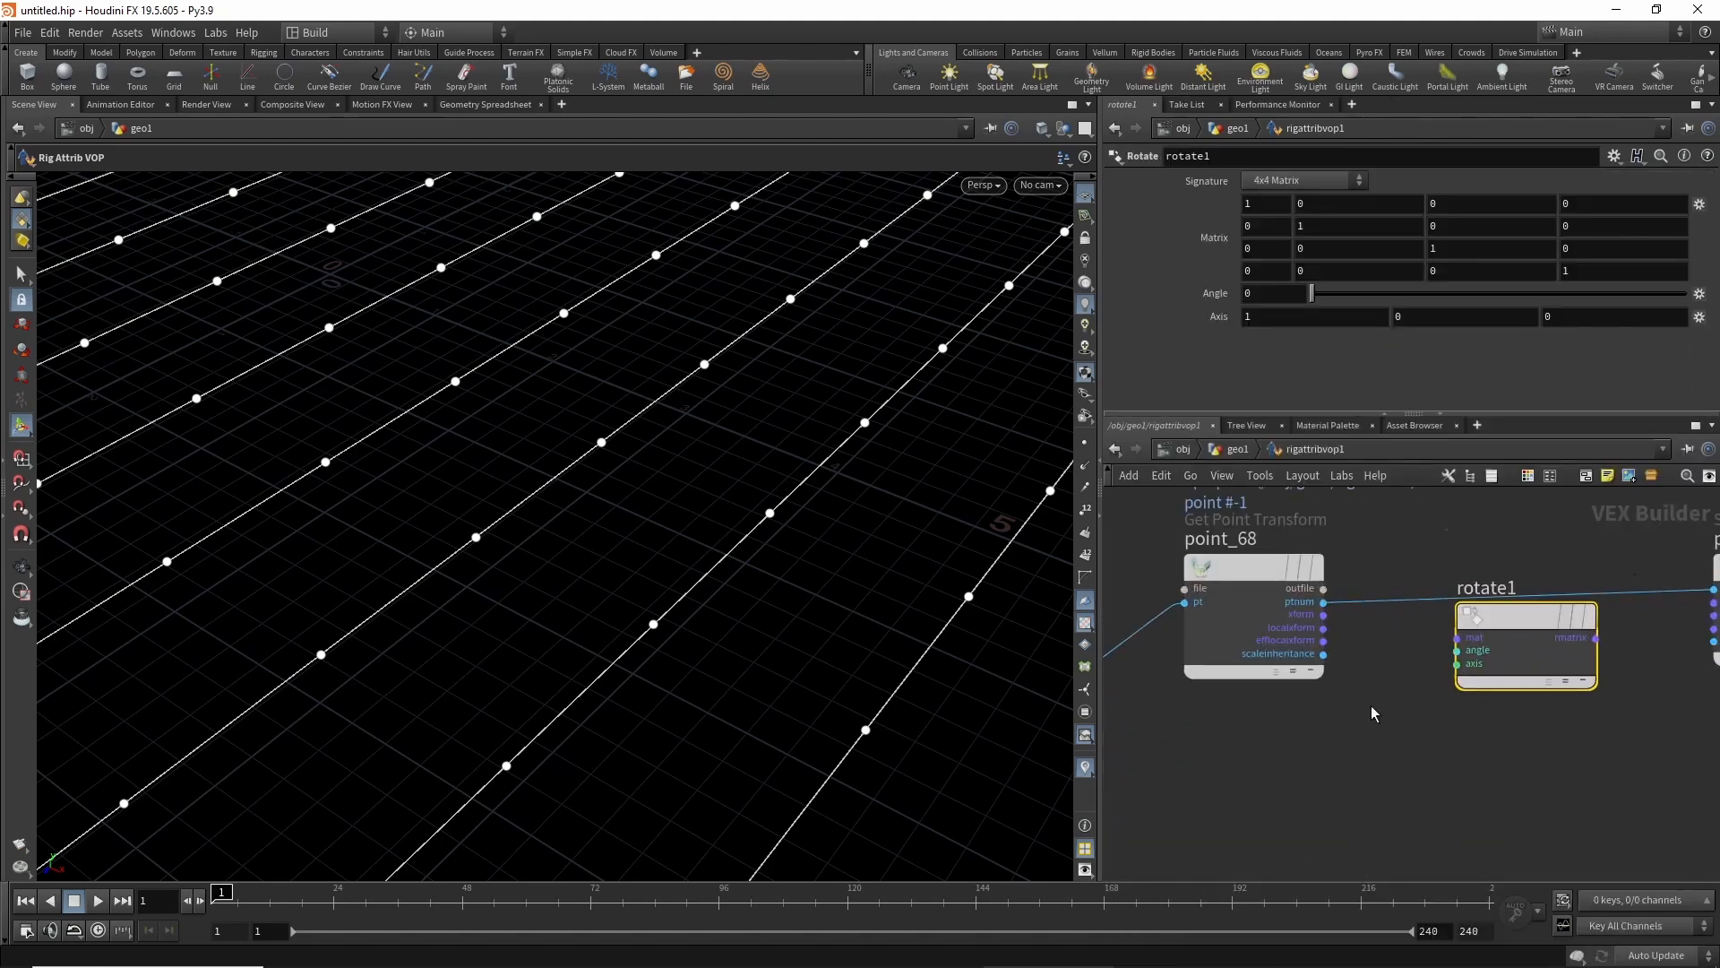
{"action": "left_click", "coordinate": [1281, 637]}
{"action": "left_click", "coordinate": [1458, 637]}
{"action": "left_click_drag", "start_coordinate": [1581, 645], "coordinate": [1523, 690]}
{"action": "left_click", "coordinate": [1534, 683]}
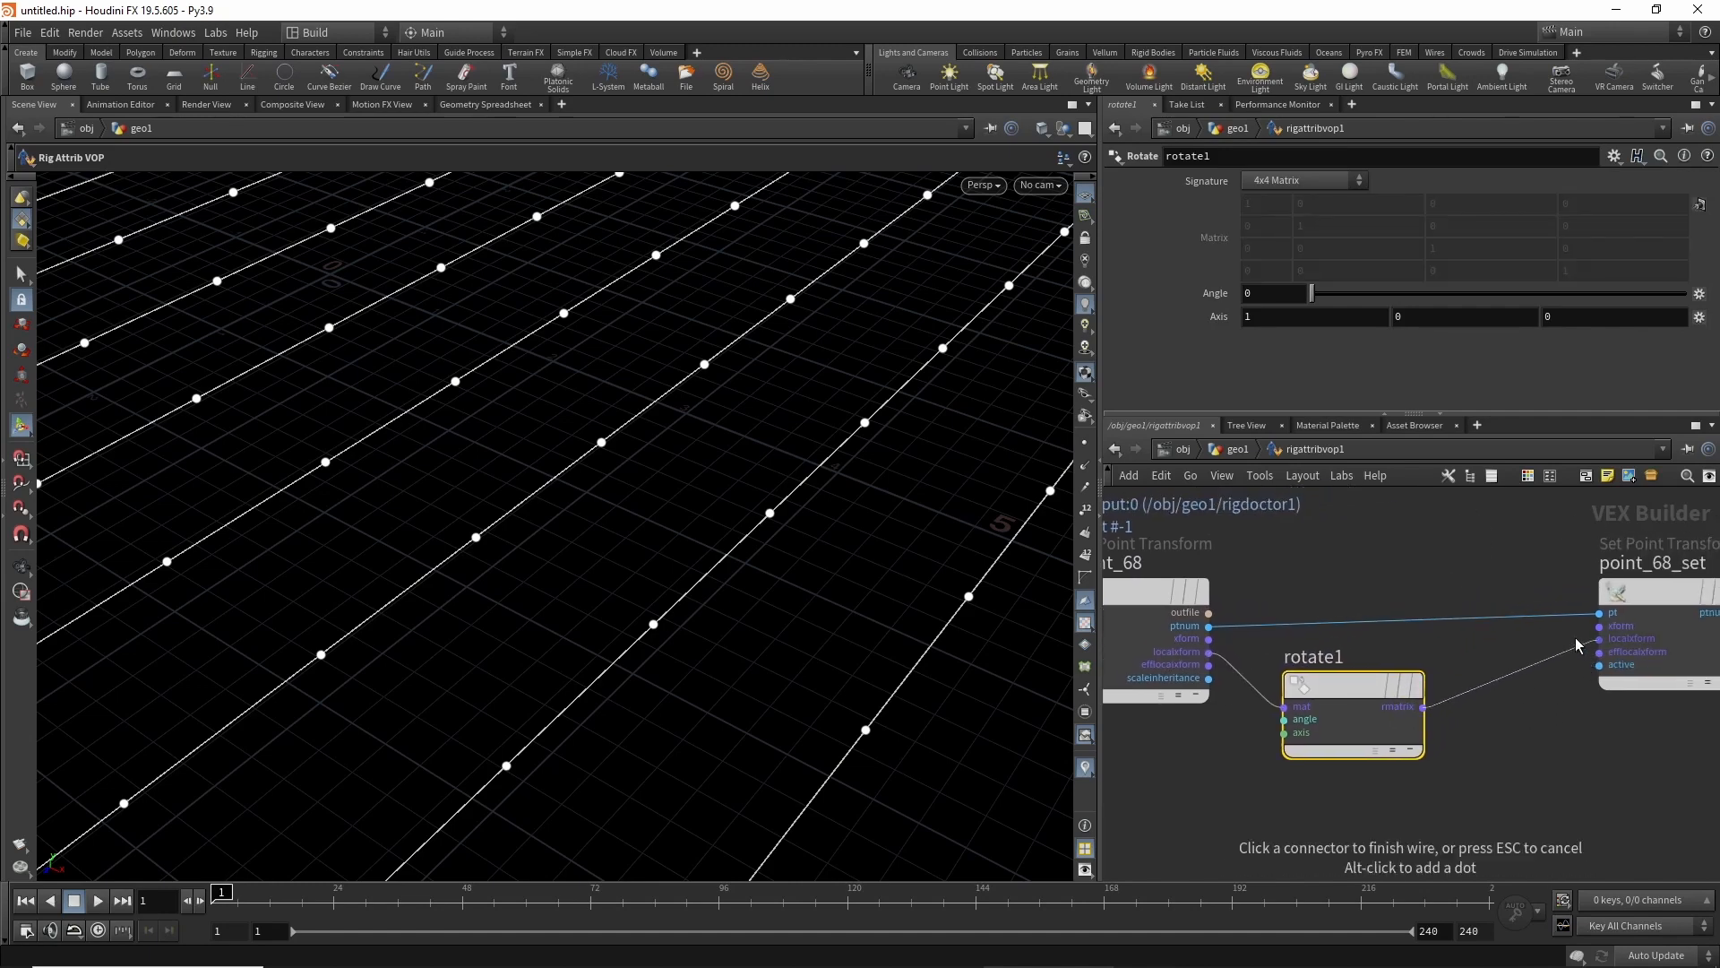
{"action": "left_click", "coordinate": [1579, 645]}
Wire the N output of the global parameters into the Rotate node's axis input.
{"action": "scroll", "coordinate": [1501, 675], "scroll_direction": "down", "scroll_amount": 3}
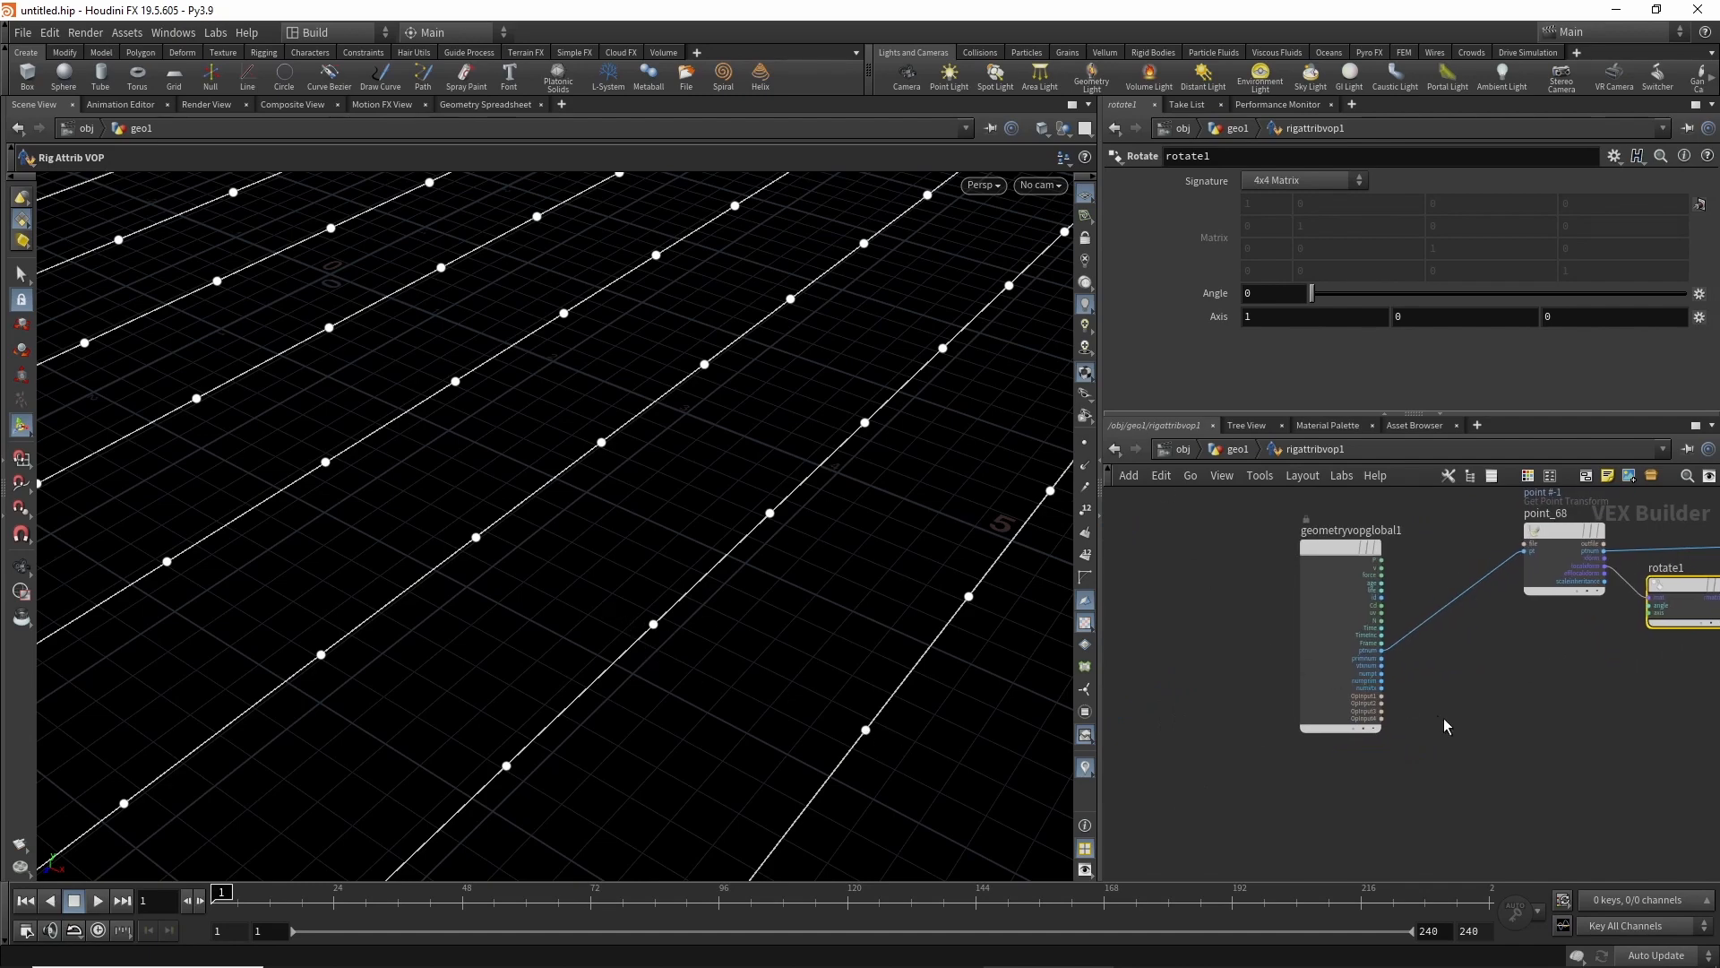
{"action": "middle_click_drag", "start_coordinate": [1445, 726], "coordinate": [1340, 743]}
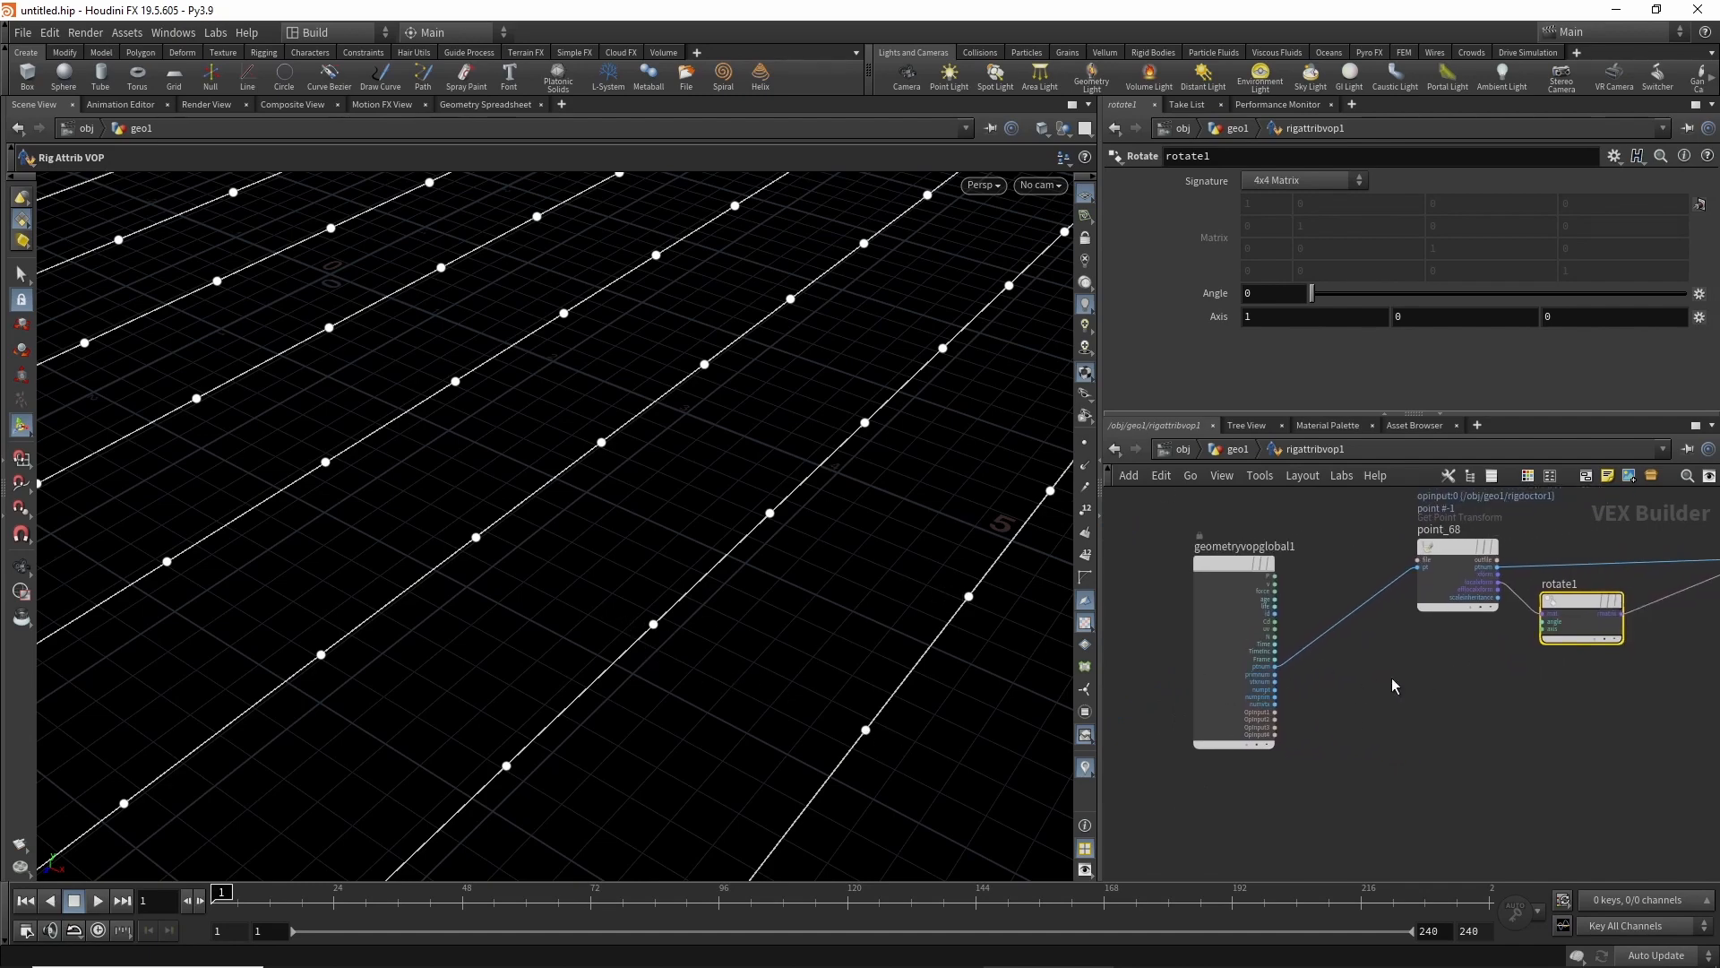
{"action": "scroll", "coordinate": [1327, 666], "scroll_direction": "up", "scroll_amount": 2}
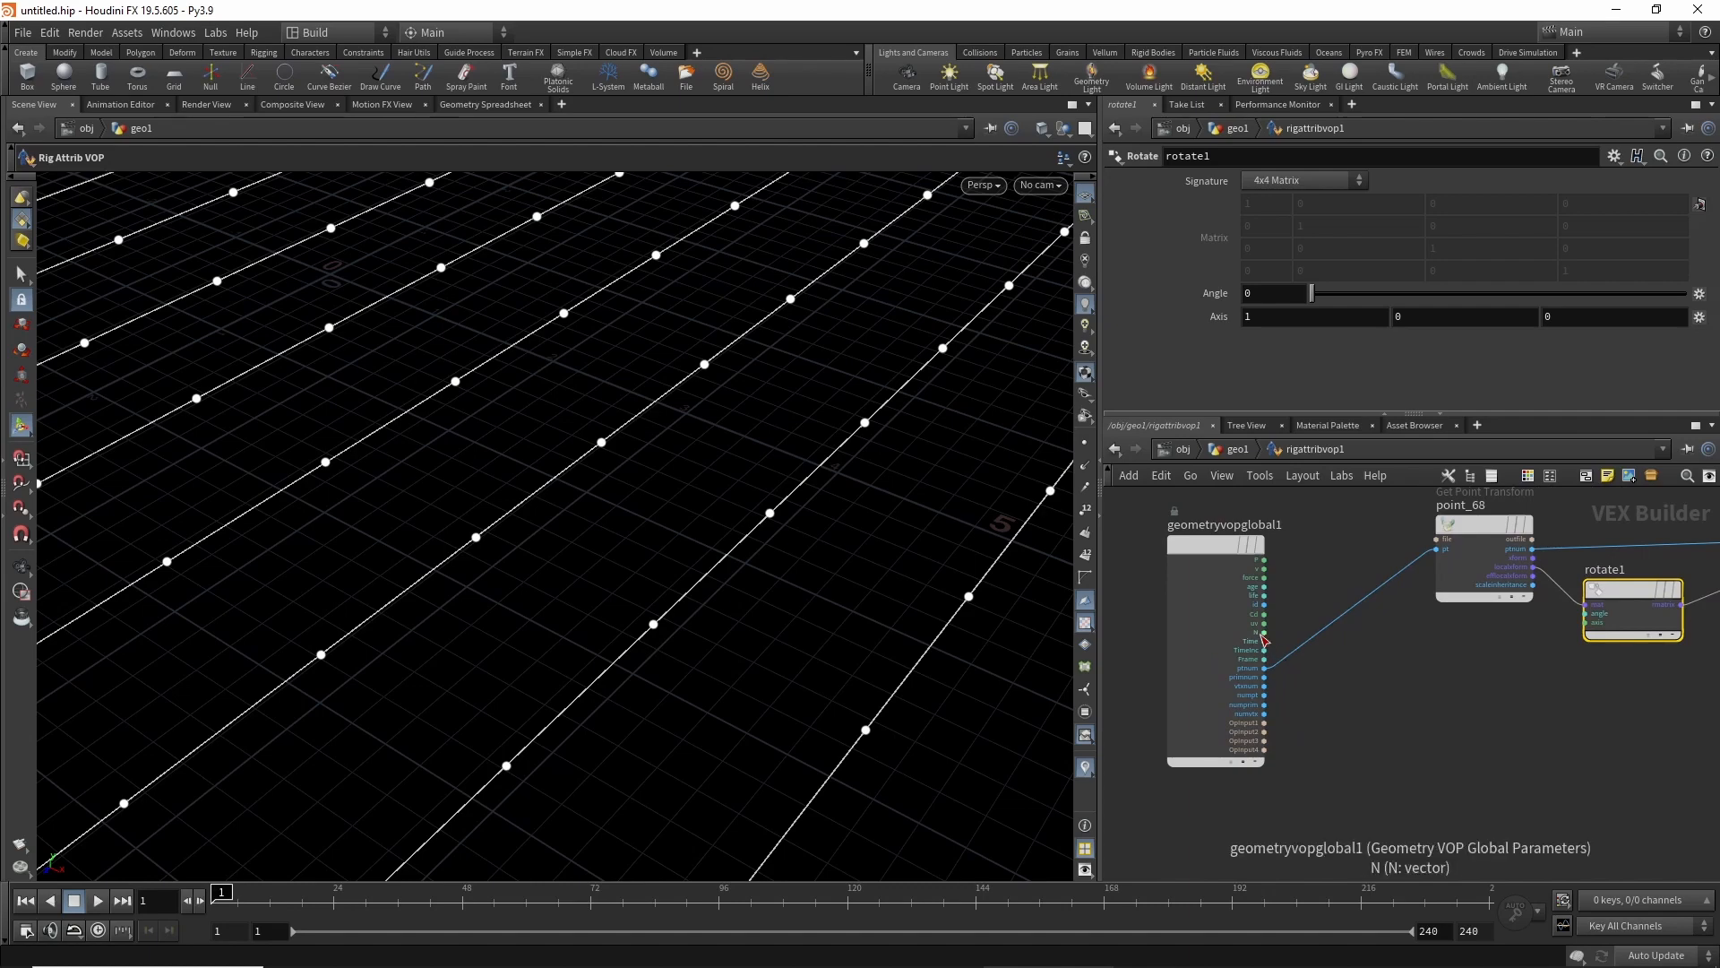
{"action": "left_click", "coordinate": [1264, 631]}
{"action": "middle_click_drag", "start_coordinate": [1415, 693], "coordinate": [1344, 756]}
{"action": "scroll", "coordinate": [1453, 730], "scroll_direction": "up", "scroll_amount": 2}
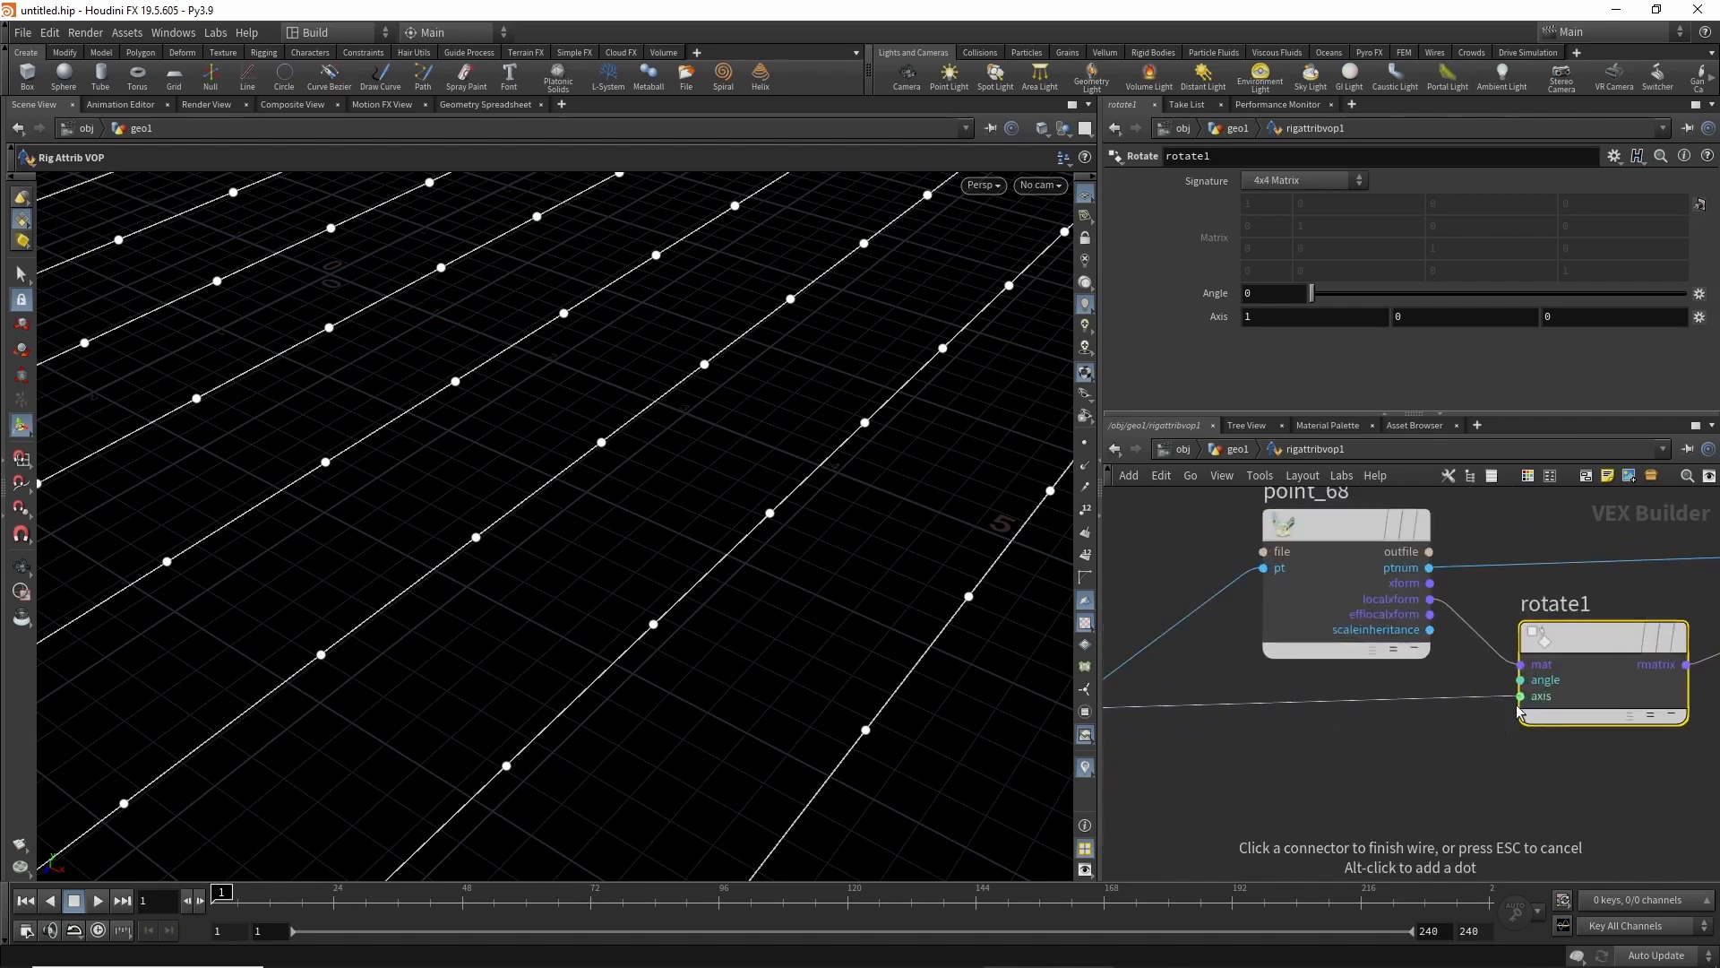
{"action": "left_click", "coordinate": [1521, 696]}
Reposition the Rotate node between the two point transform nodes and promote its angle input as a parameter.
{"action": "middle_click_drag", "start_coordinate": [1475, 749], "coordinate": [1330, 751]}
{"action": "scroll", "coordinate": [1321, 734], "scroll_direction": "down", "scroll_amount": 2}
{"action": "left_click_drag", "start_coordinate": [1402, 661], "coordinate": [1448, 686]}
{"action": "middle_click_drag", "start_coordinate": [1344, 798], "coordinate": [1333, 806]}
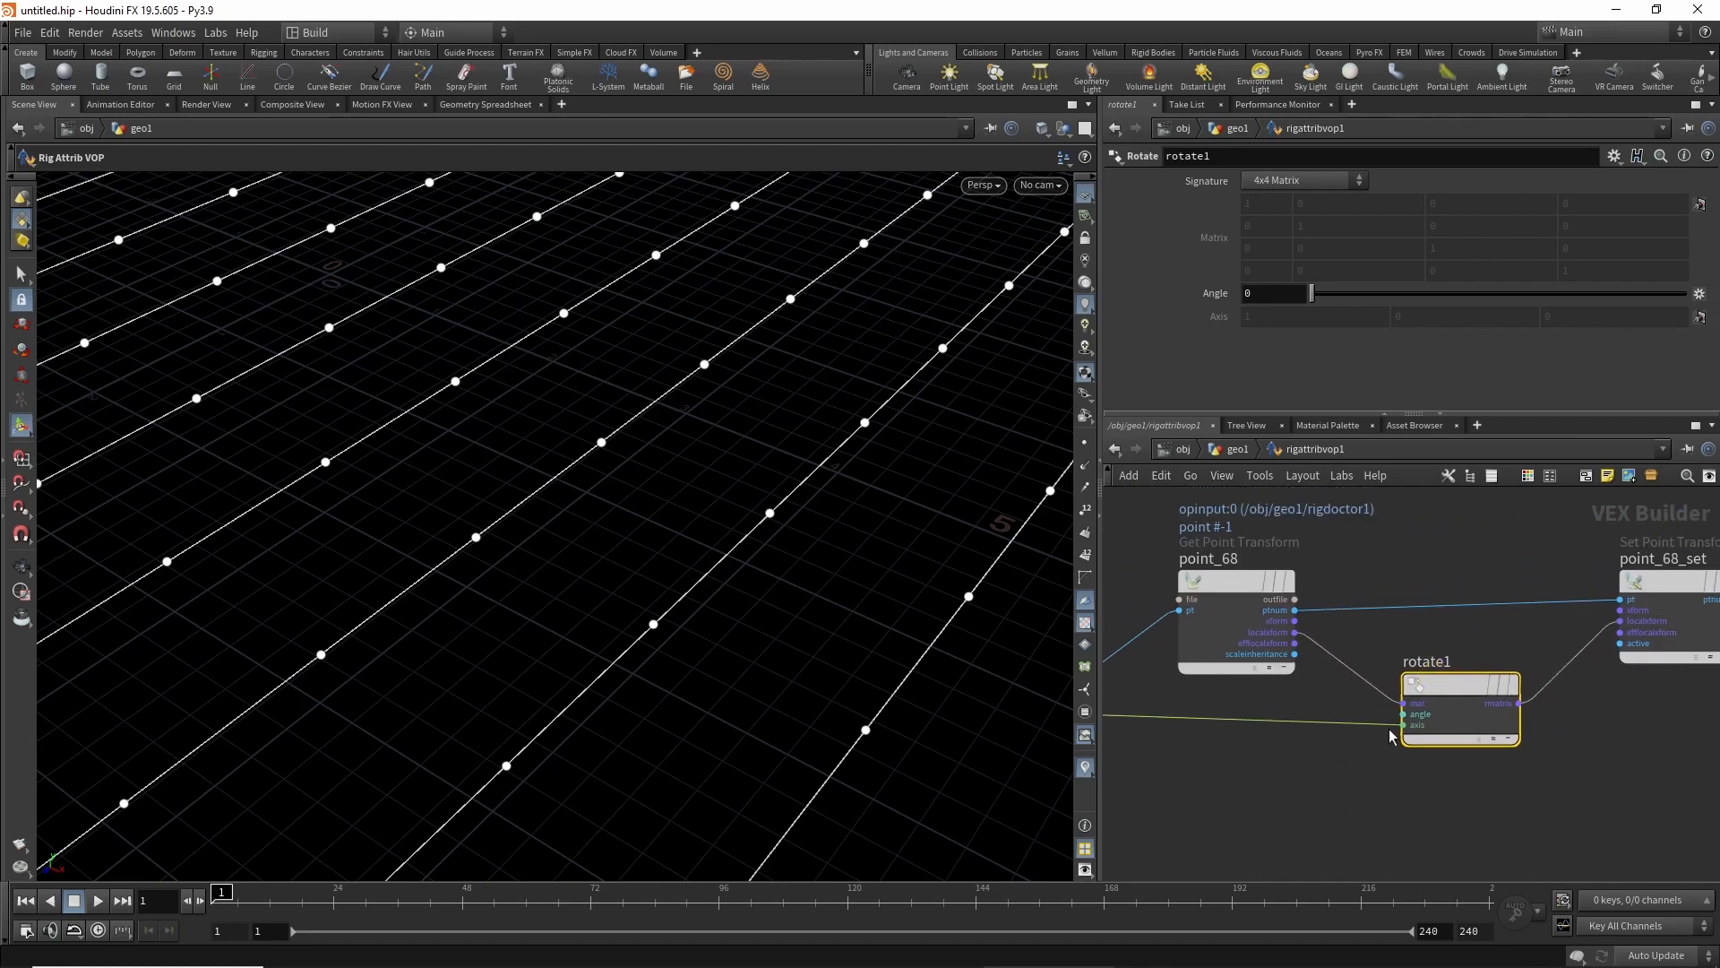
{"action": "right_click", "coordinate": [1403, 715]}
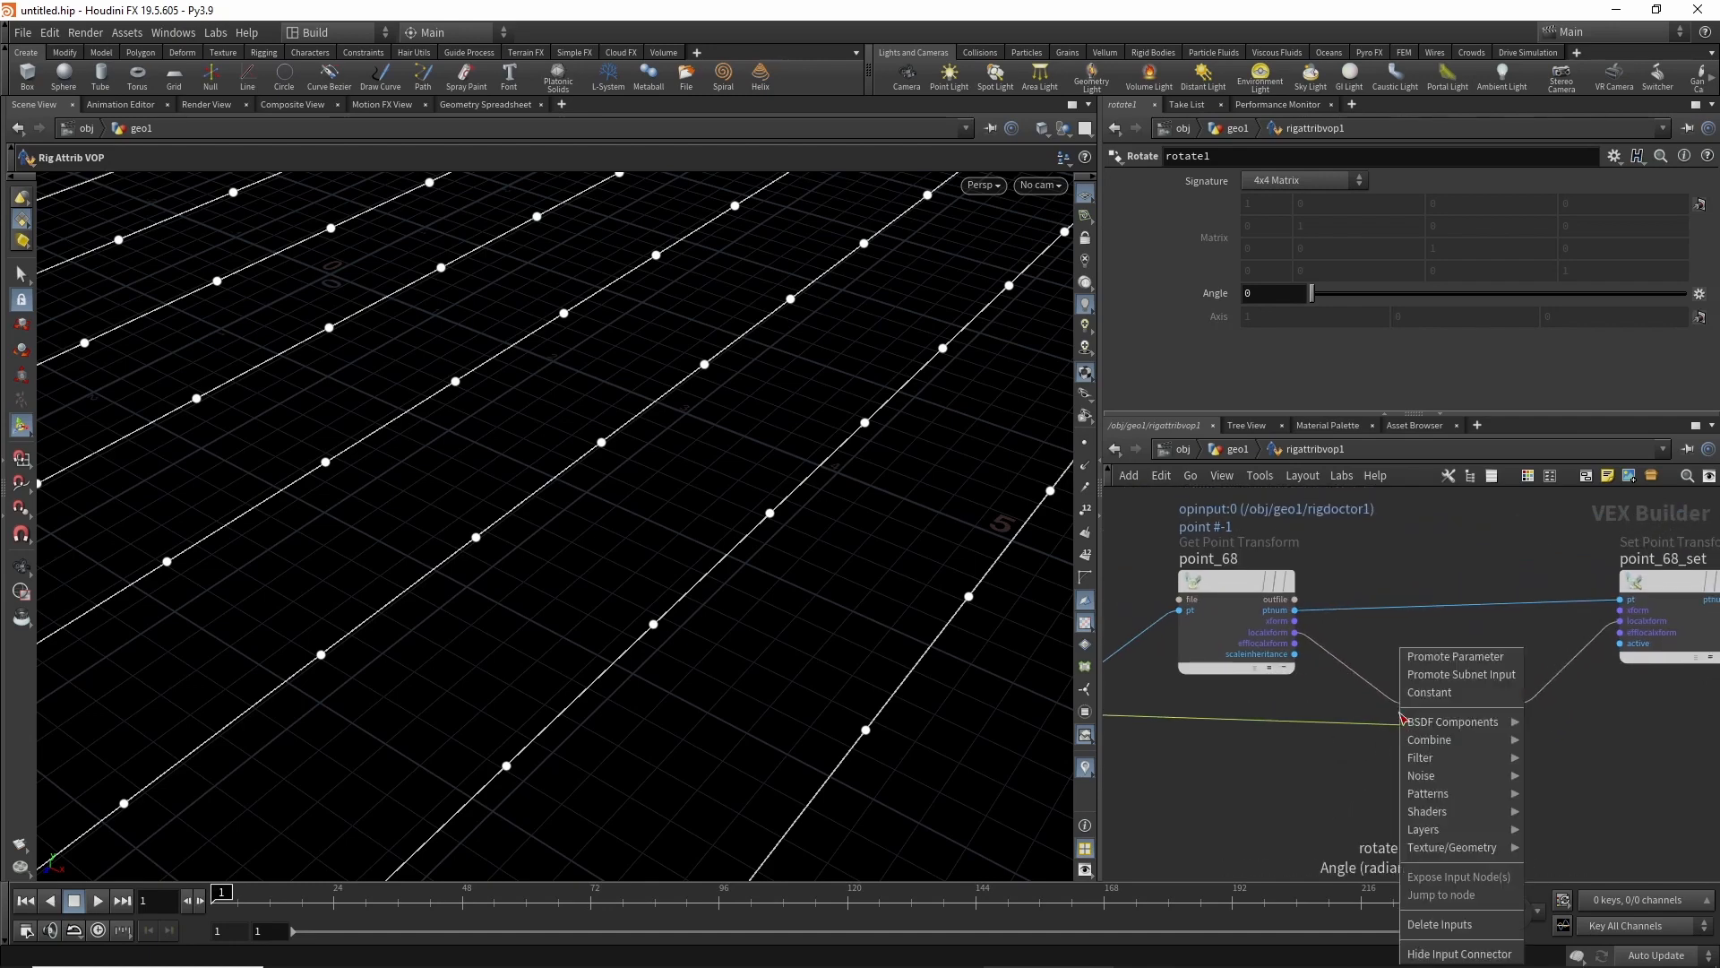
{"action": "left_click", "coordinate": [1445, 658]}
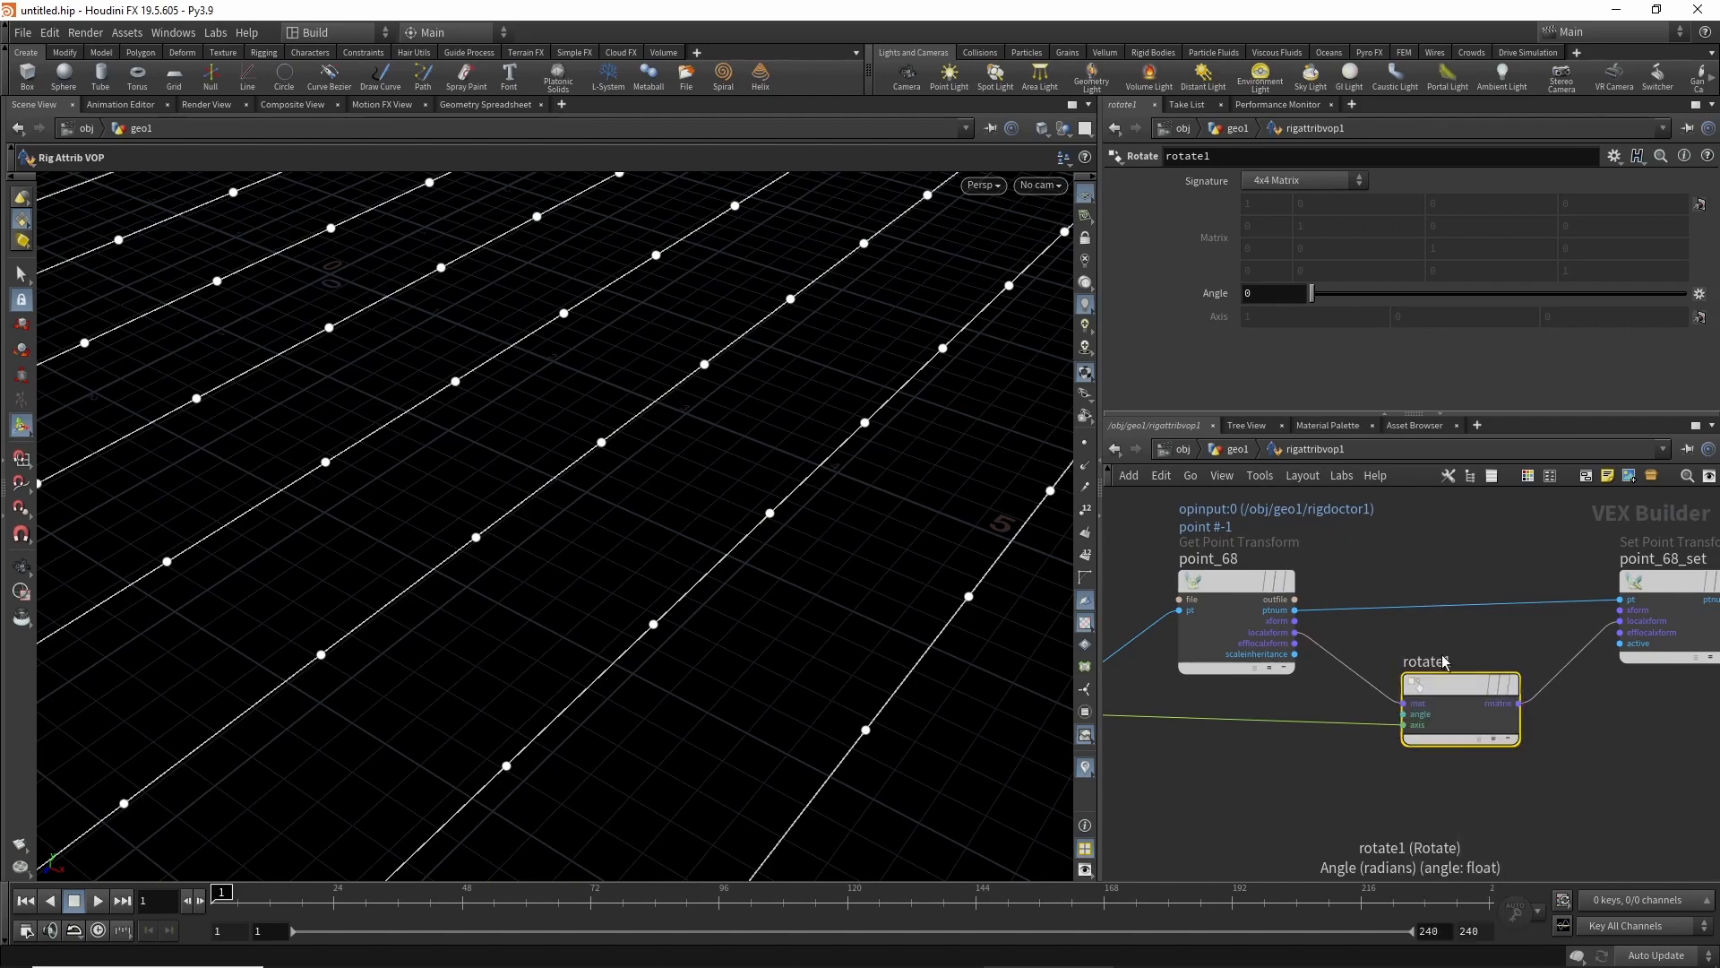
Return to the geo1 network and set the Rig Attribute VOP's Angle (radians) to 0.218.
{"action": "left_click", "coordinate": [1234, 452]}
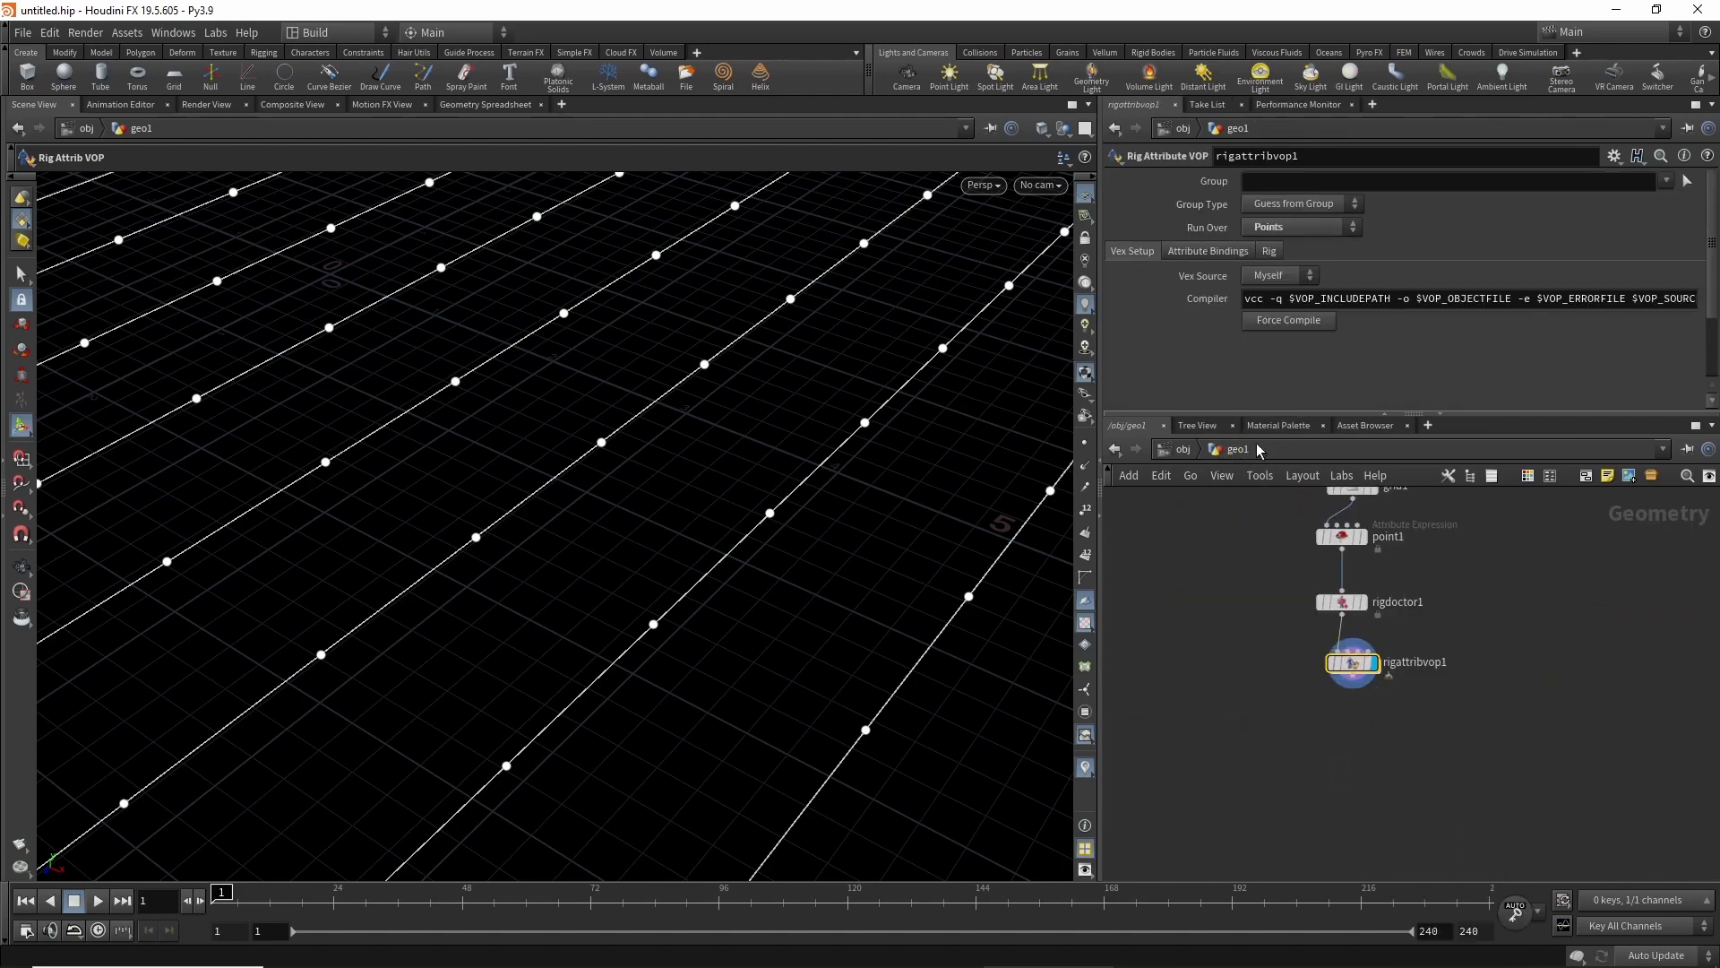
{"action": "left_click_drag", "start_coordinate": [1232, 413], "coordinate": [1232, 661]}
{"action": "right_click_drag", "start_coordinate": [968, 591], "coordinate": [494, 744], "text": "alt"}
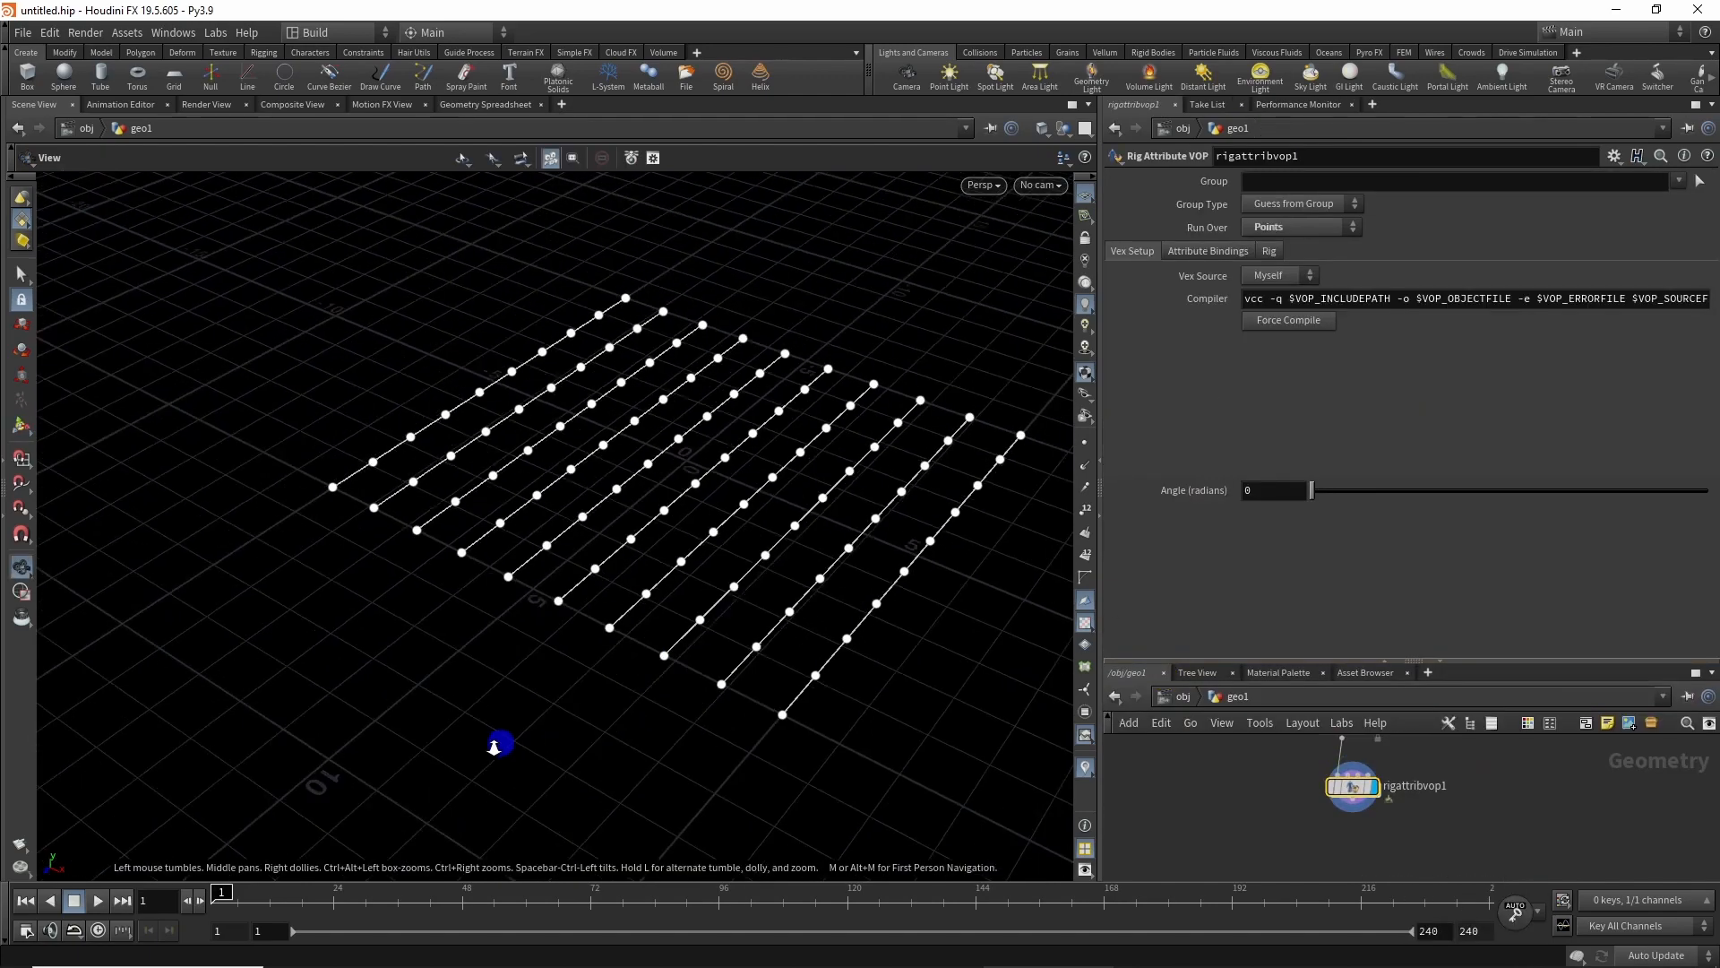
{"action": "left_click_drag", "start_coordinate": [493, 744], "coordinate": [689, 574], "text": "alt"}
{"action": "left_click_drag", "start_coordinate": [1336, 491], "coordinate": [1398, 492]}
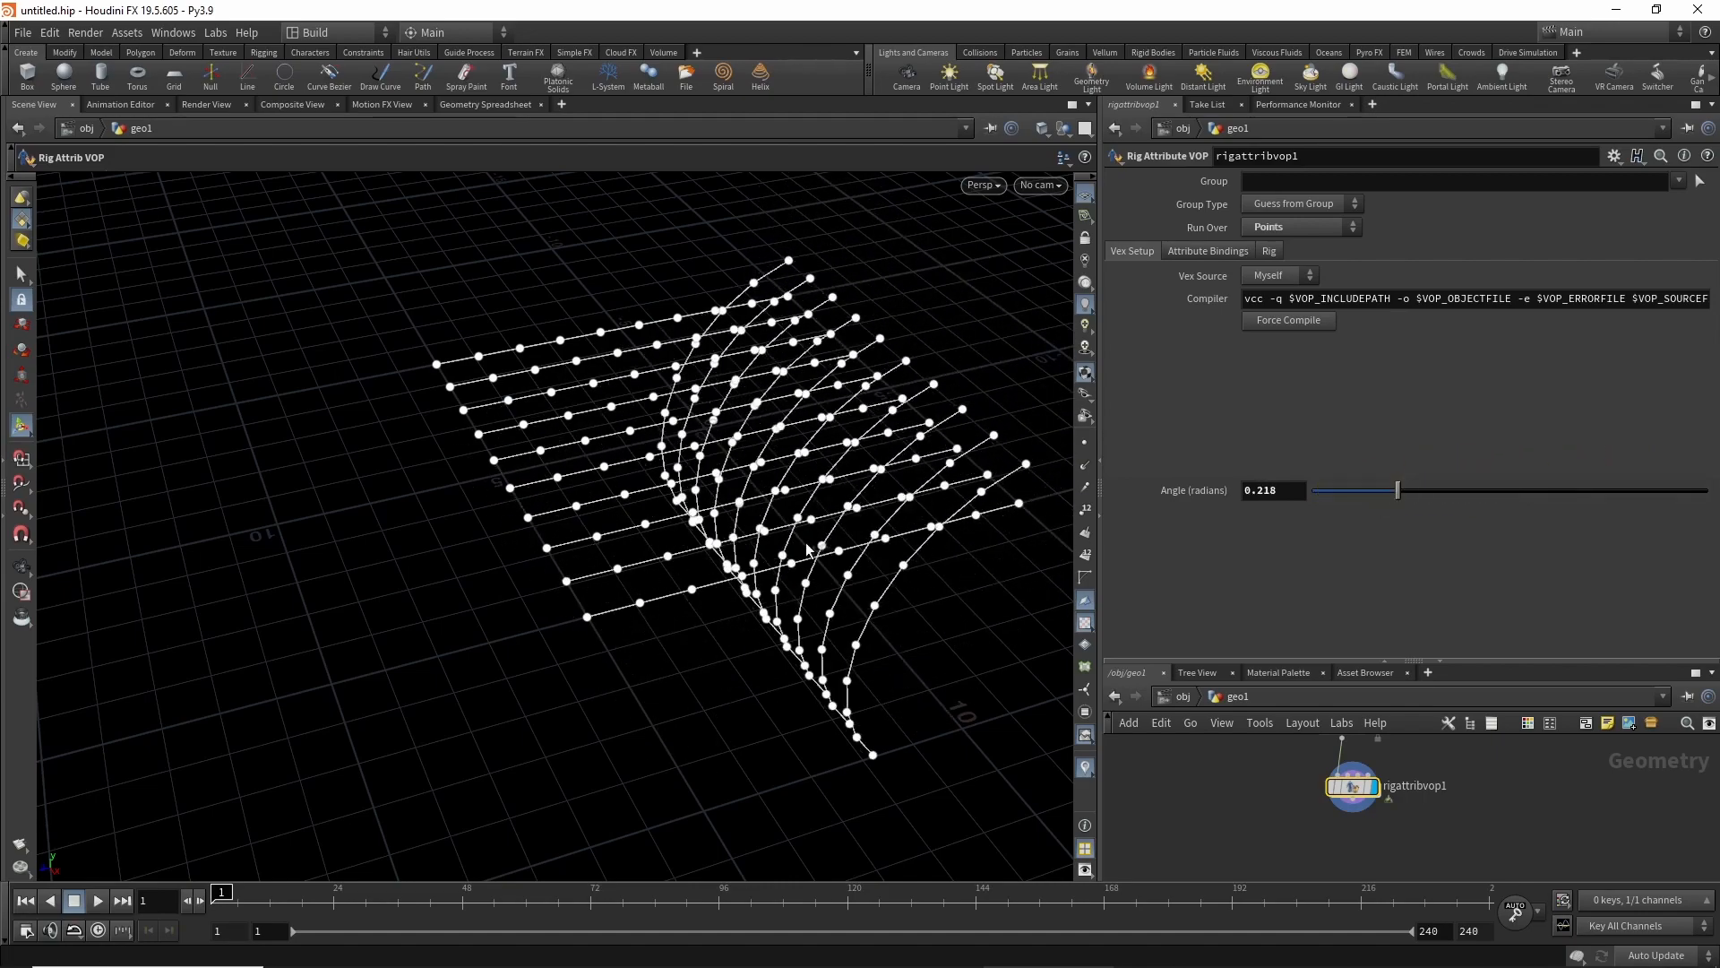
{"action": "left_click_drag", "start_coordinate": [686, 592], "coordinate": [645, 491], "text": "alt"}
{"action": "middle_click_drag", "start_coordinate": [645, 491], "coordinate": [549, 542], "text": "alt"}
{"action": "left_click_drag", "start_coordinate": [770, 441], "coordinate": [717, 484], "text": "alt"}
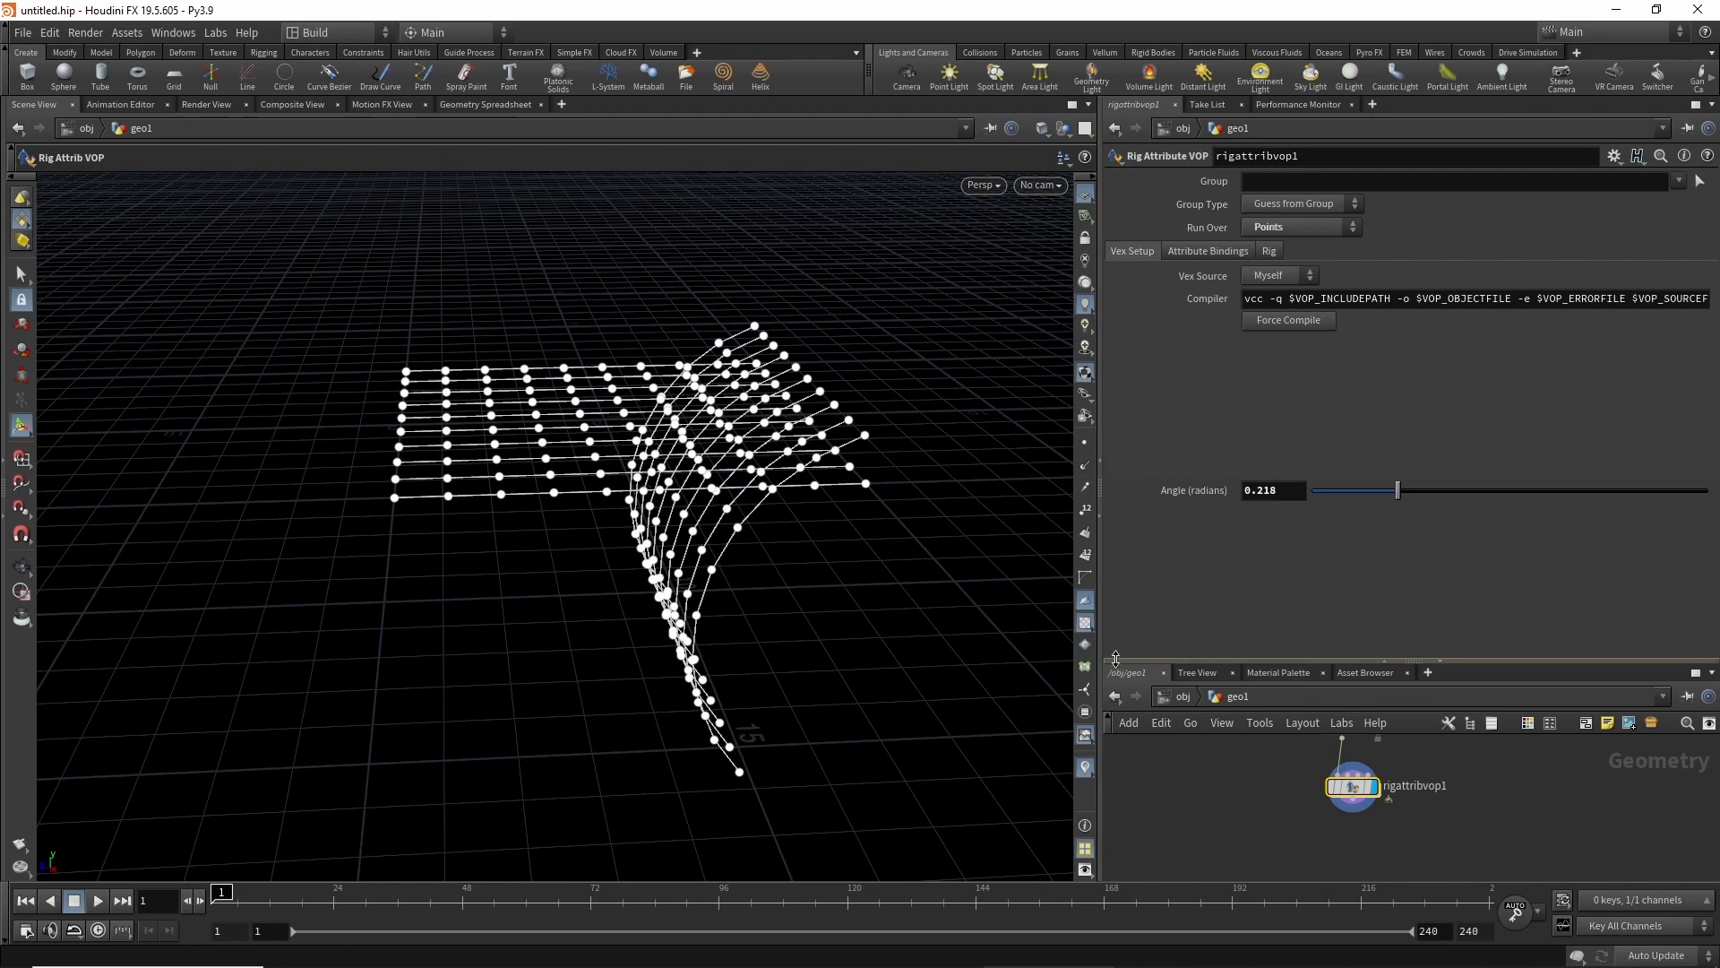
Insert a Mask from Target node between rigdoctor1 and rigattribvop1.
{"action": "left_click_drag", "start_coordinate": [1121, 660], "coordinate": [1191, 476]}
{"action": "key", "text": "h"}
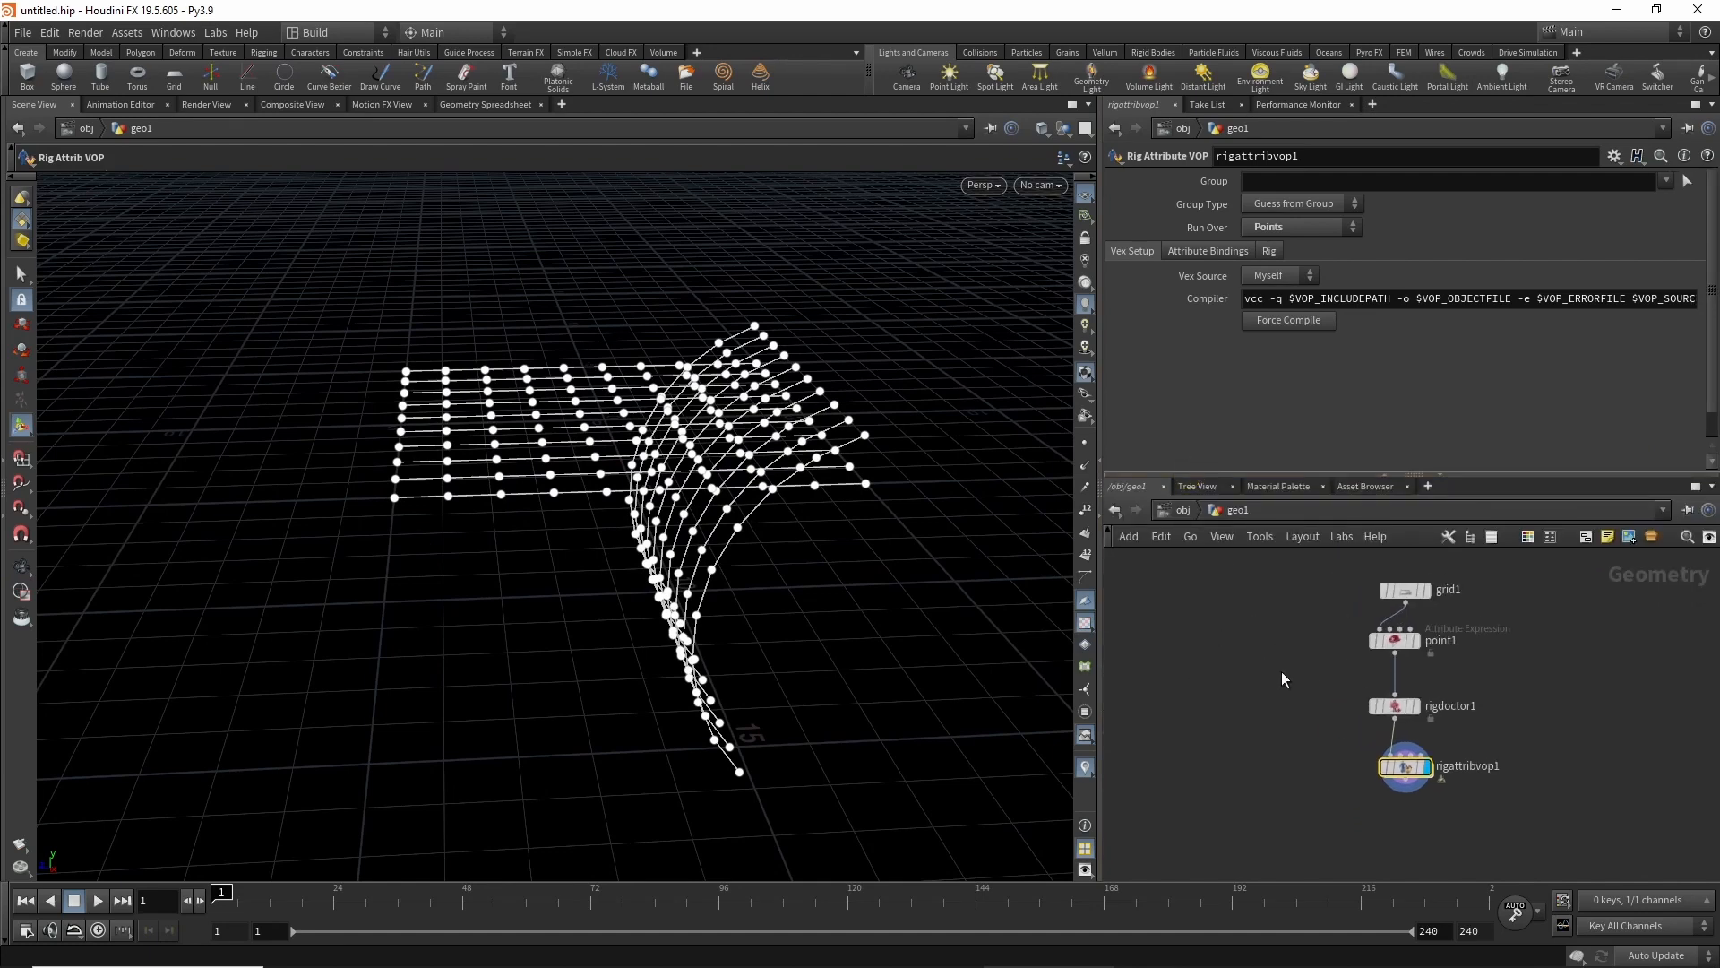
{"action": "key", "text": "Tab"}
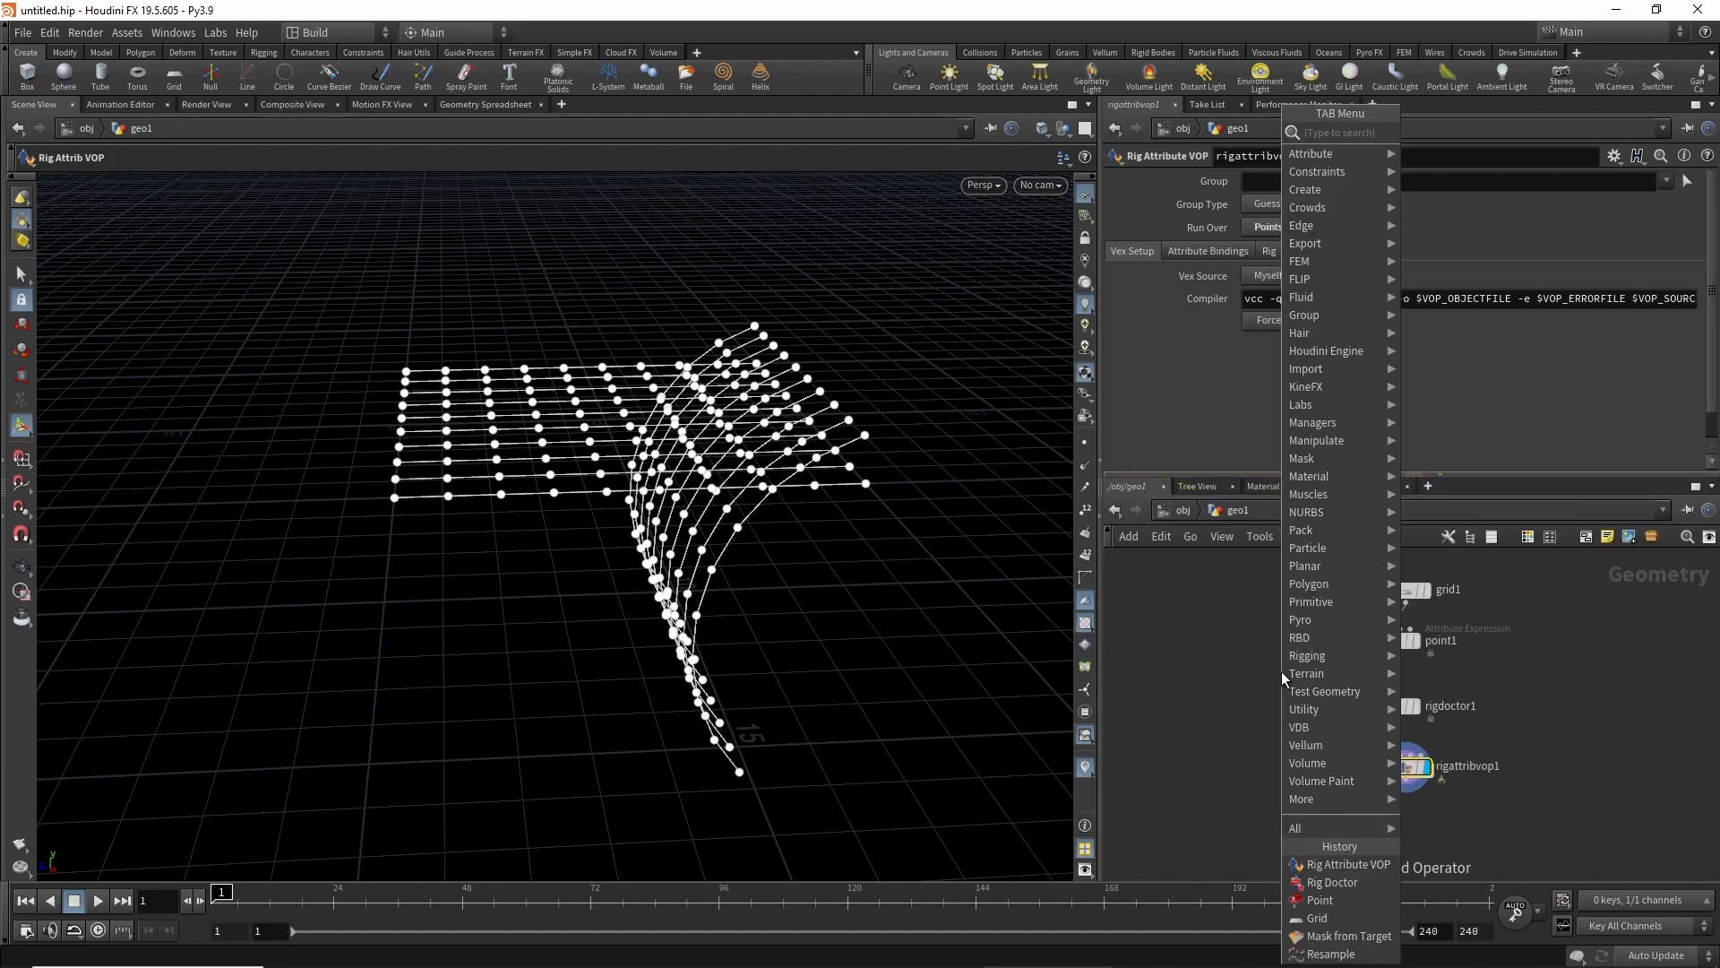
{"action": "type", "text": "mas"}
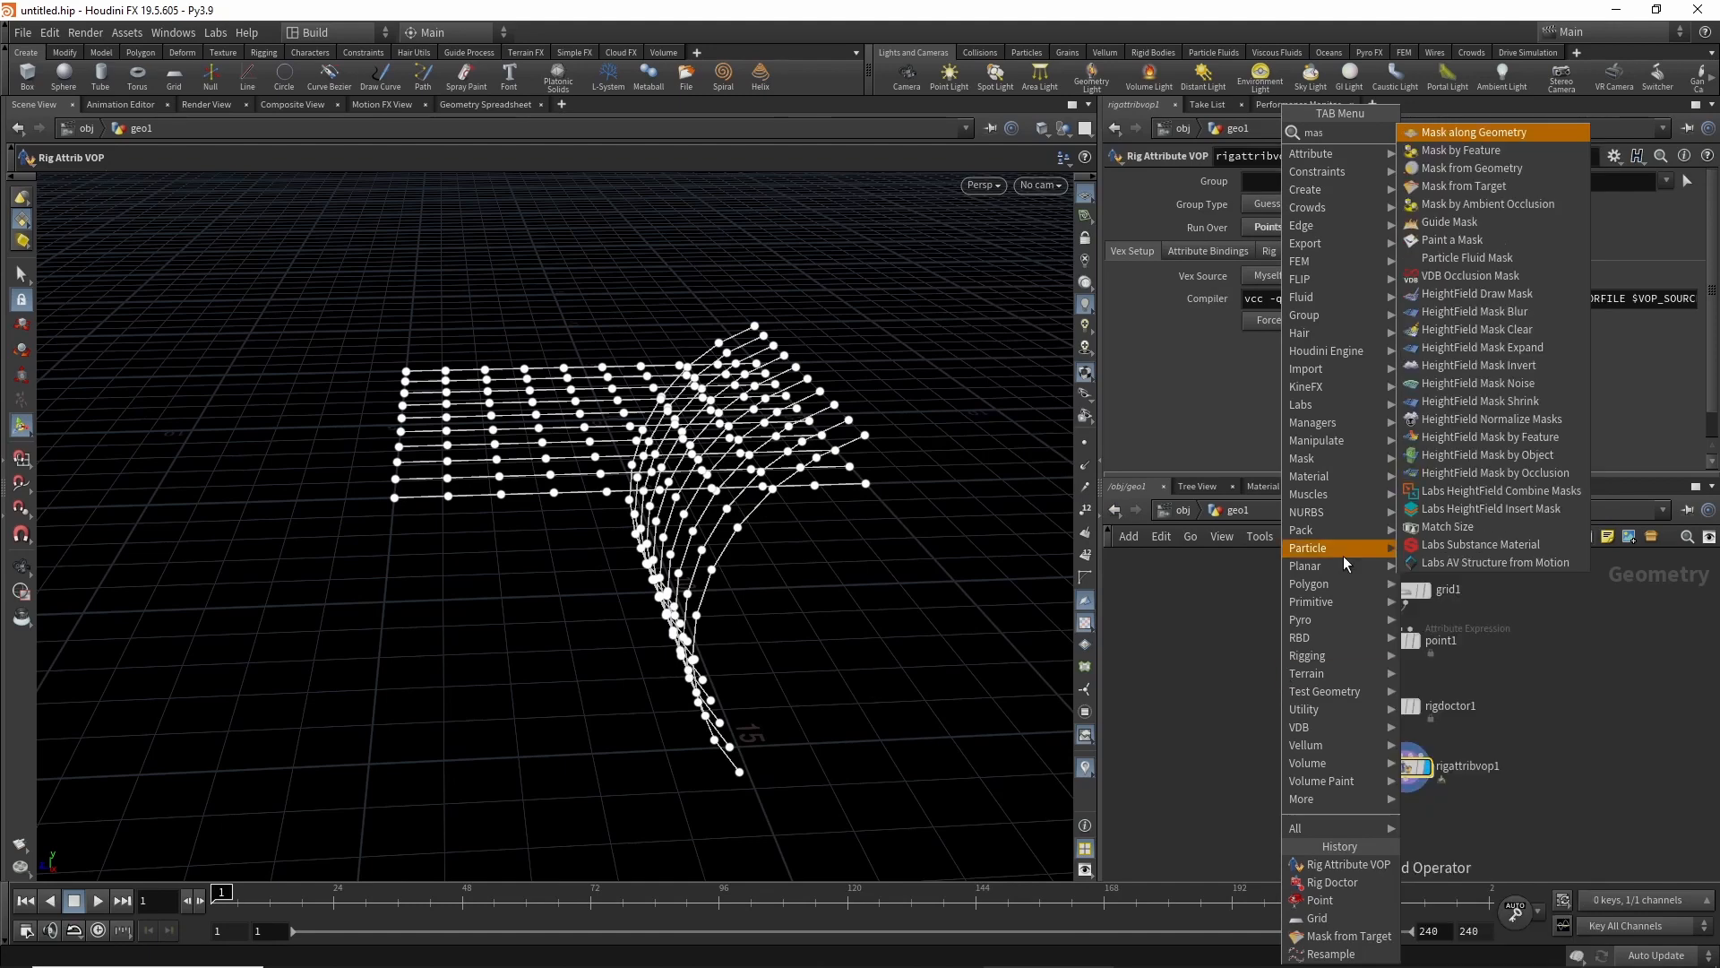
{"action": "left_click", "coordinate": [1530, 182]}
{"action": "middle_click_drag", "start_coordinate": [1356, 733], "coordinate": [1369, 674]}
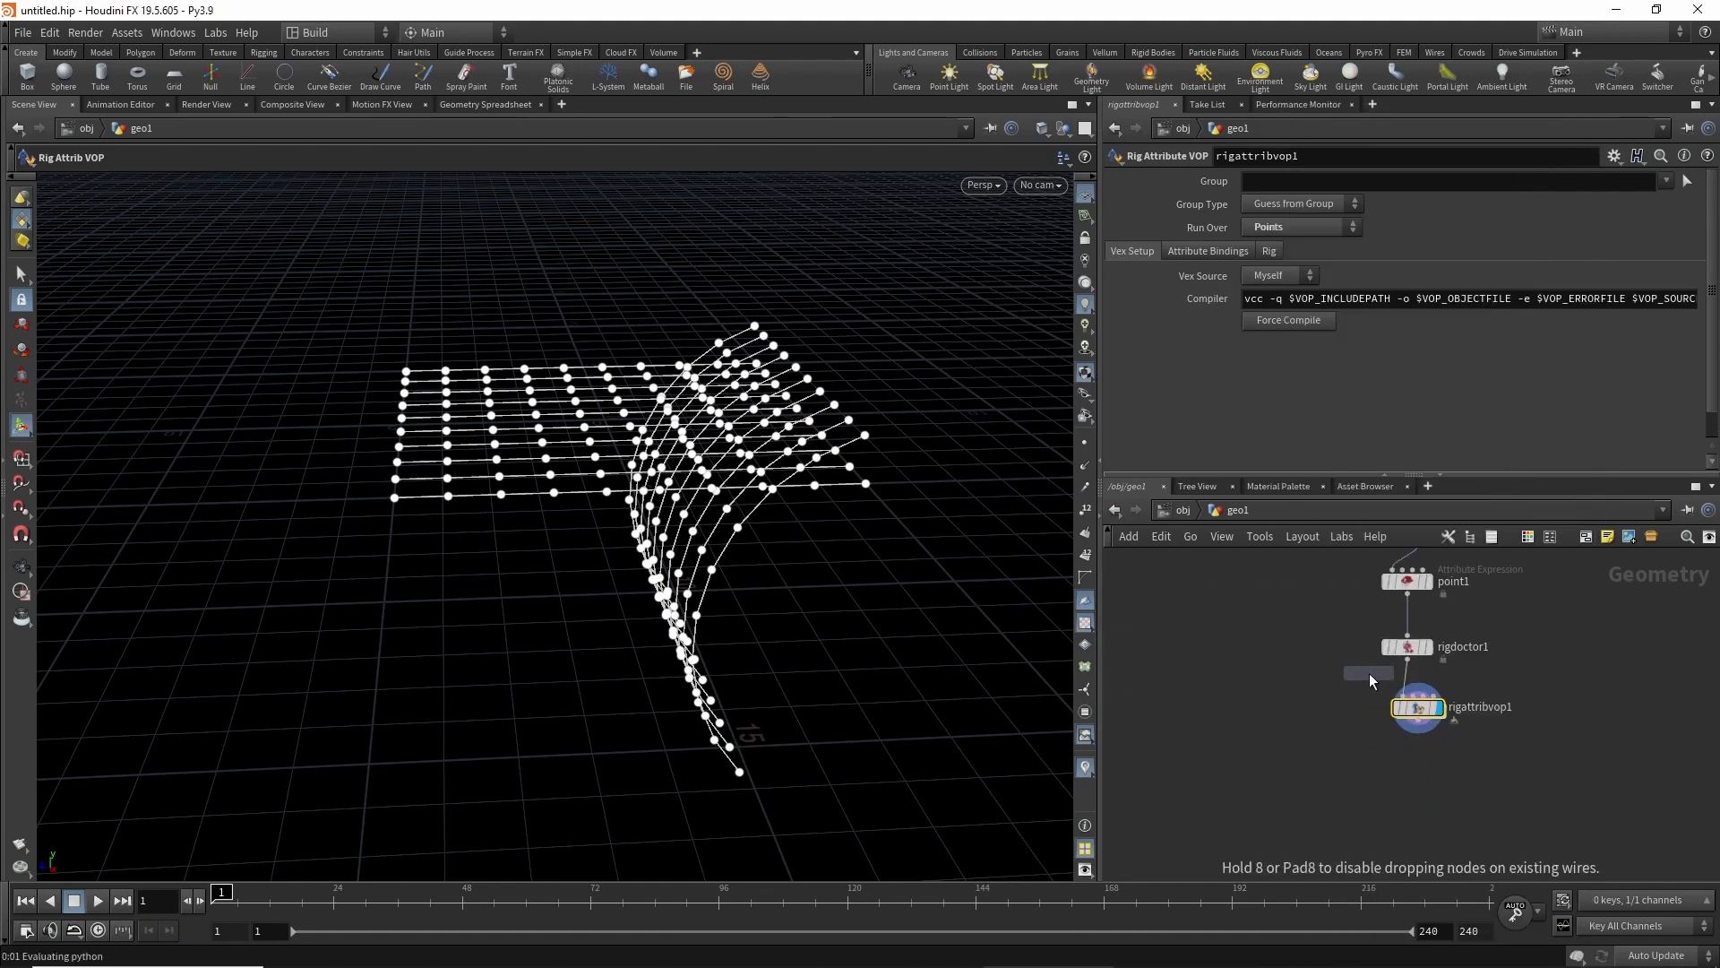
{"action": "left_click", "coordinate": [1405, 677]}
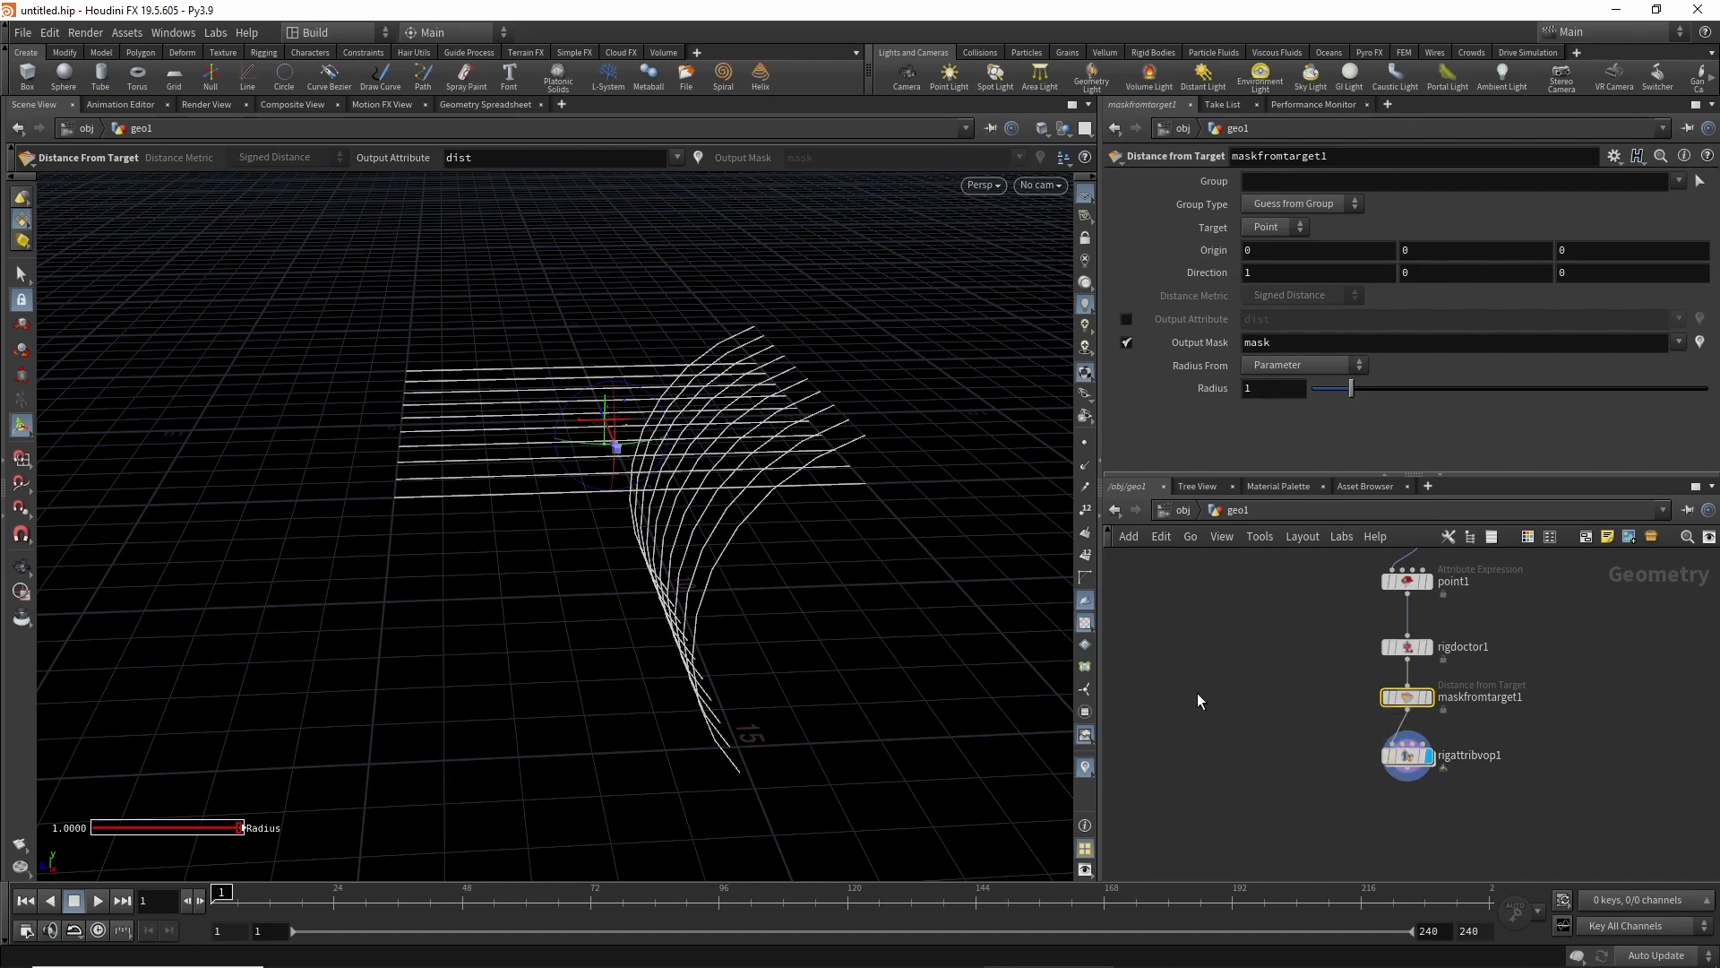
Enter the rigattribvop1 network and add a Bind node with its Name set to mask.
{"action": "key", "text": "Down"}
{"action": "key", "text": "Return"}
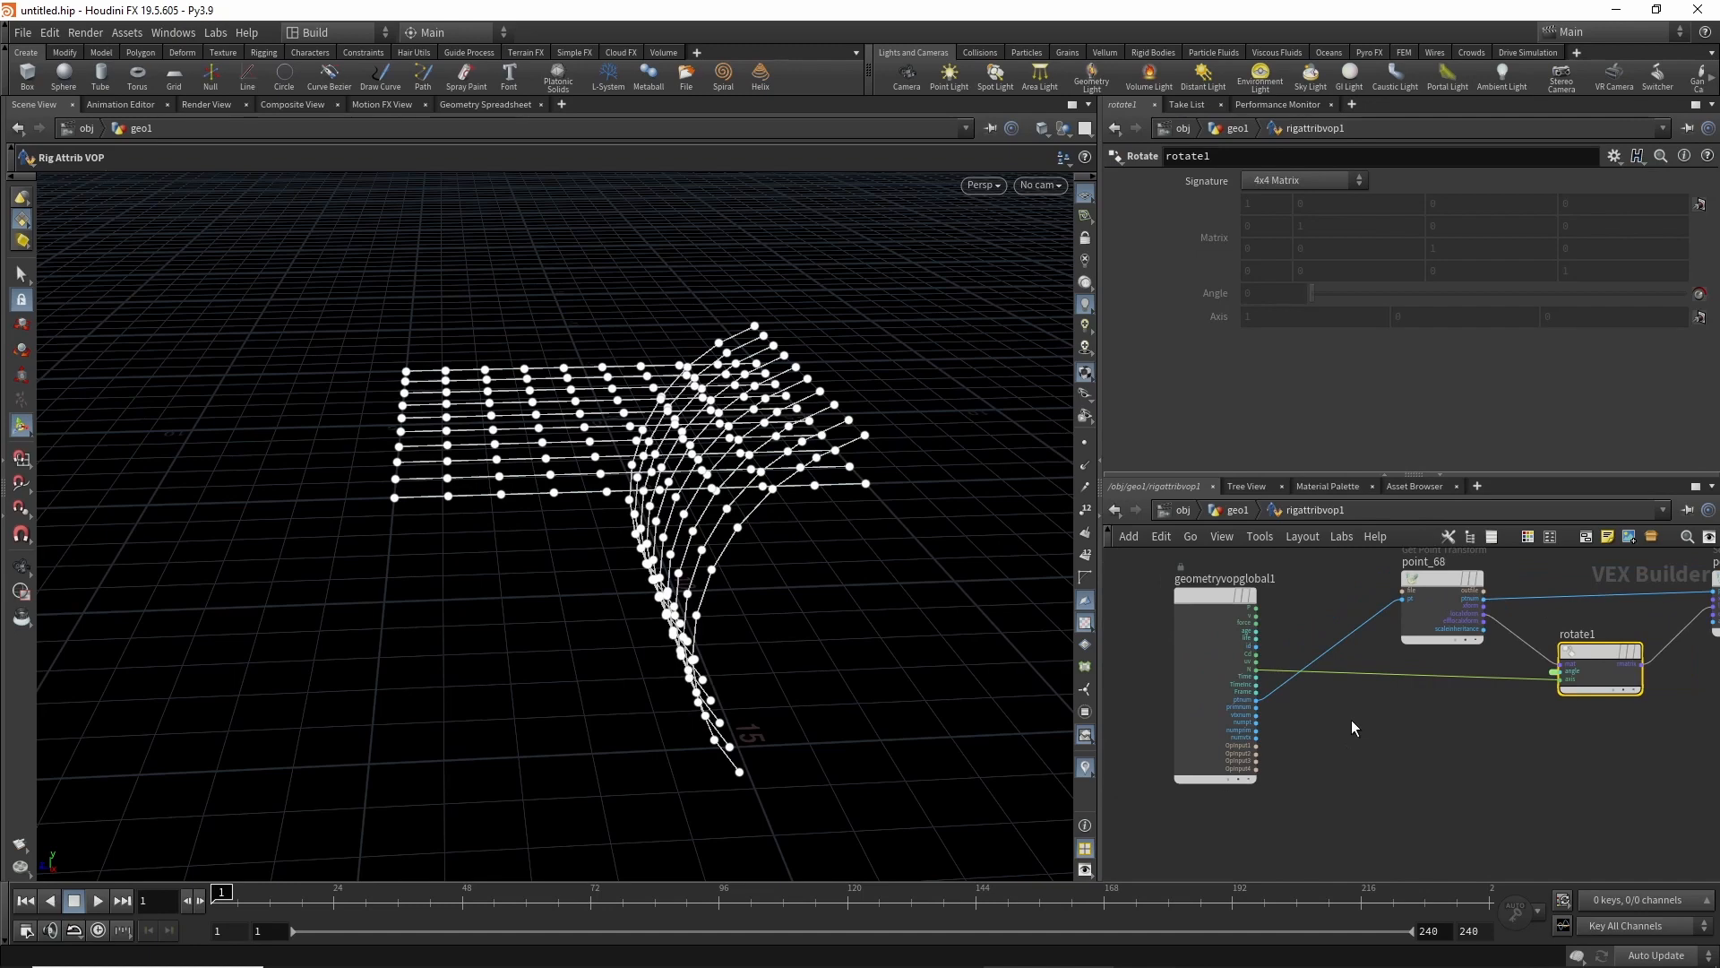
{"action": "key", "text": "Tab"}
{"action": "type", "text": "get point tr"}
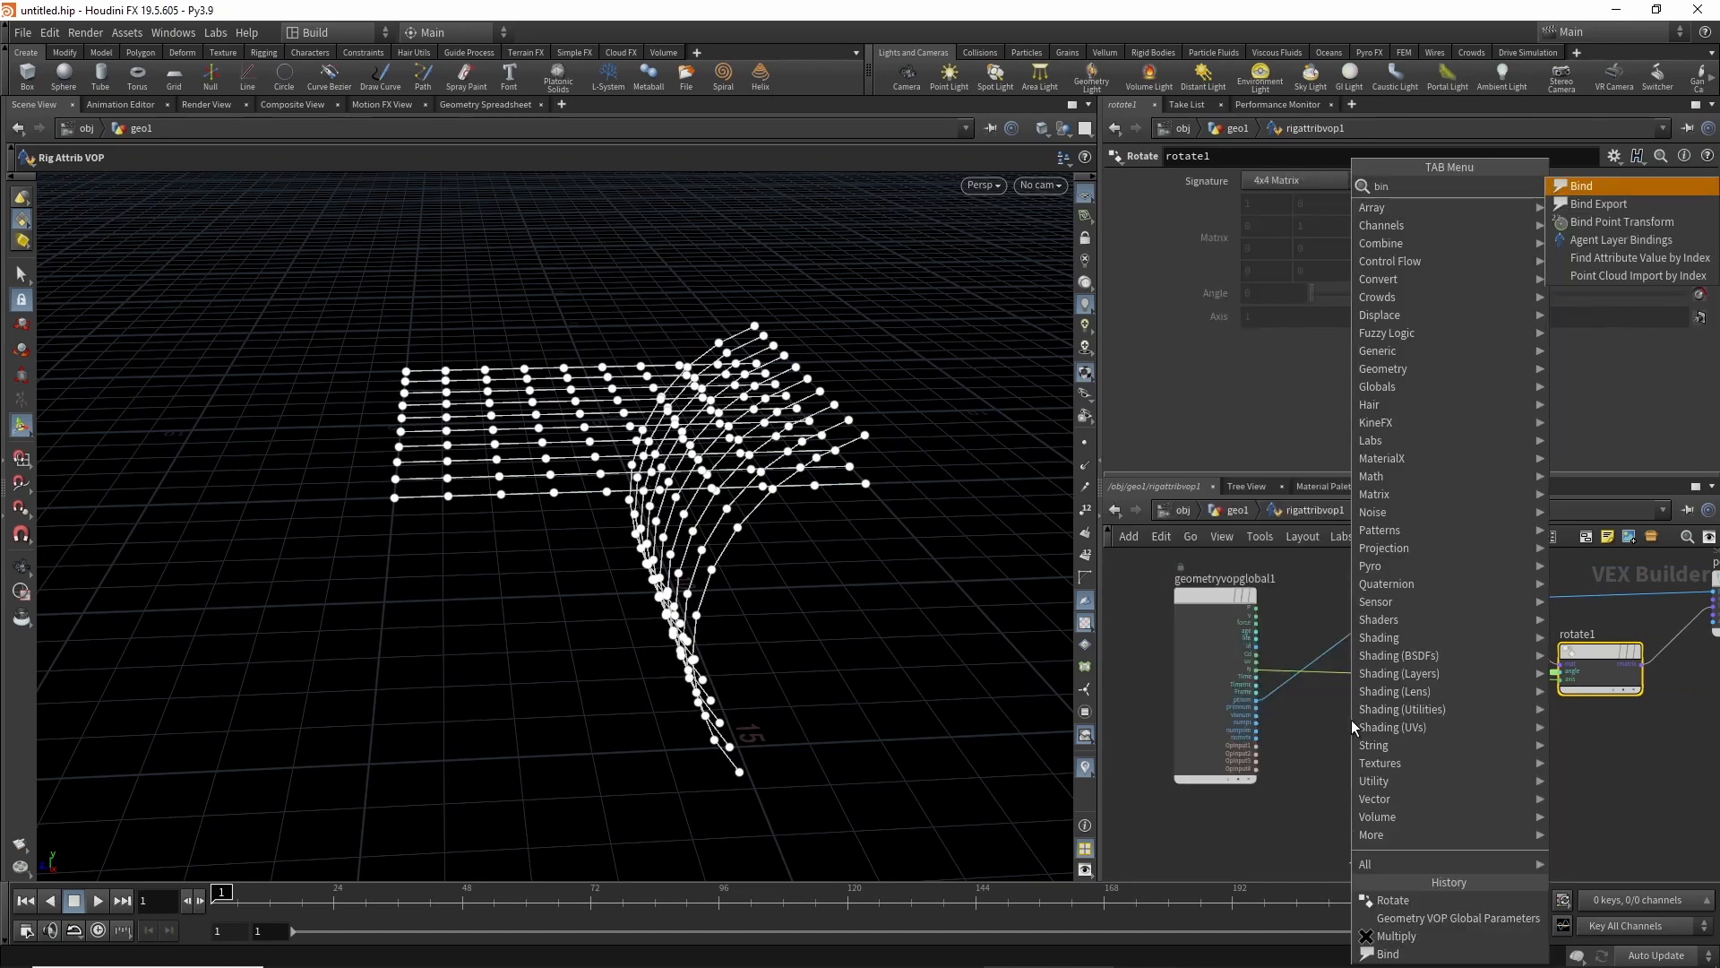
{"action": "key", "text": "Return"}
{"action": "left_click", "coordinate": [1406, 728]}
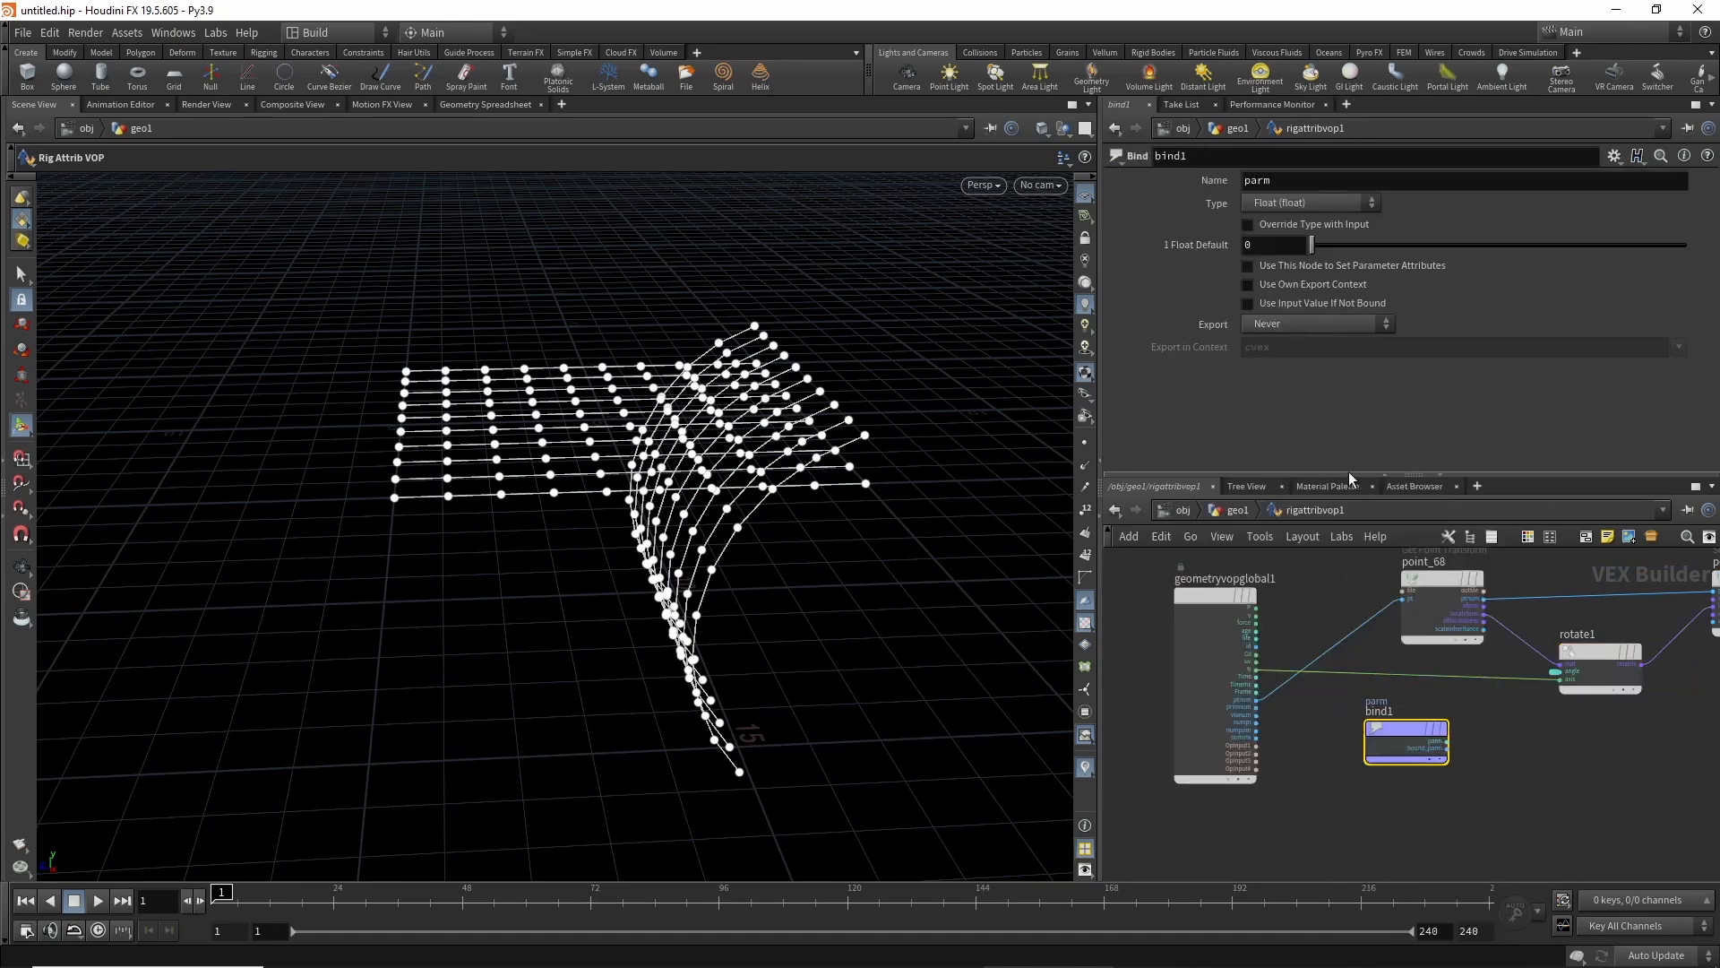
{"action": "double_click", "coordinate": [1268, 177]}
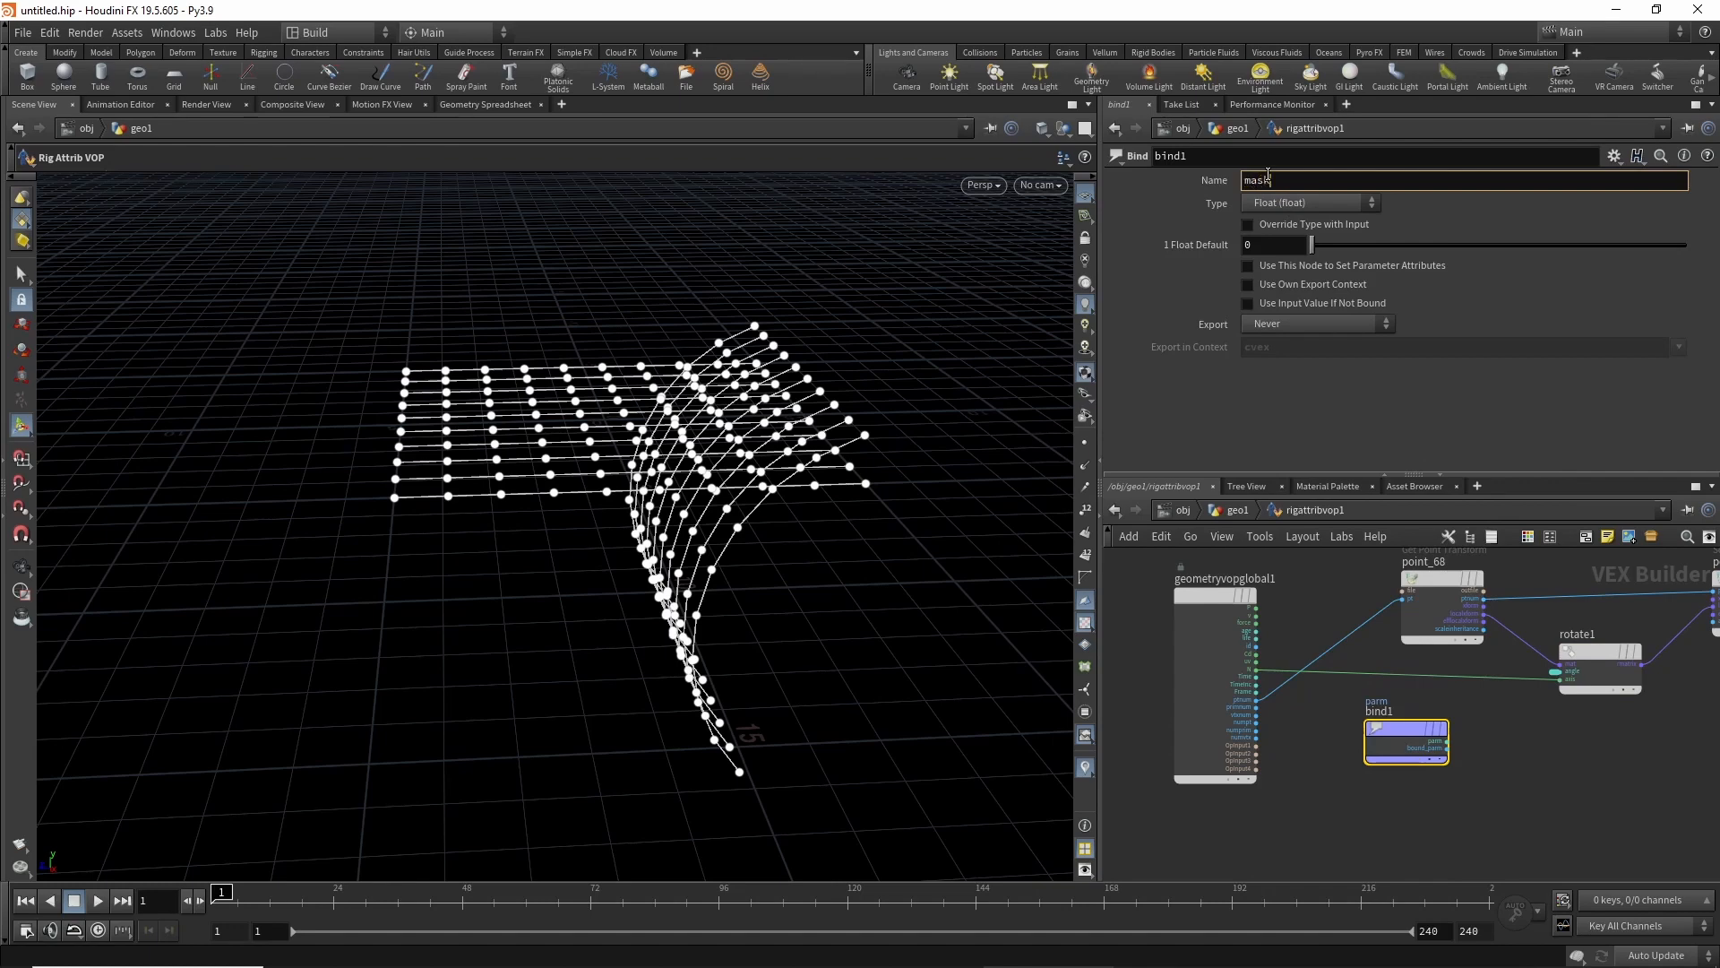
{"action": "key", "text": "Return"}
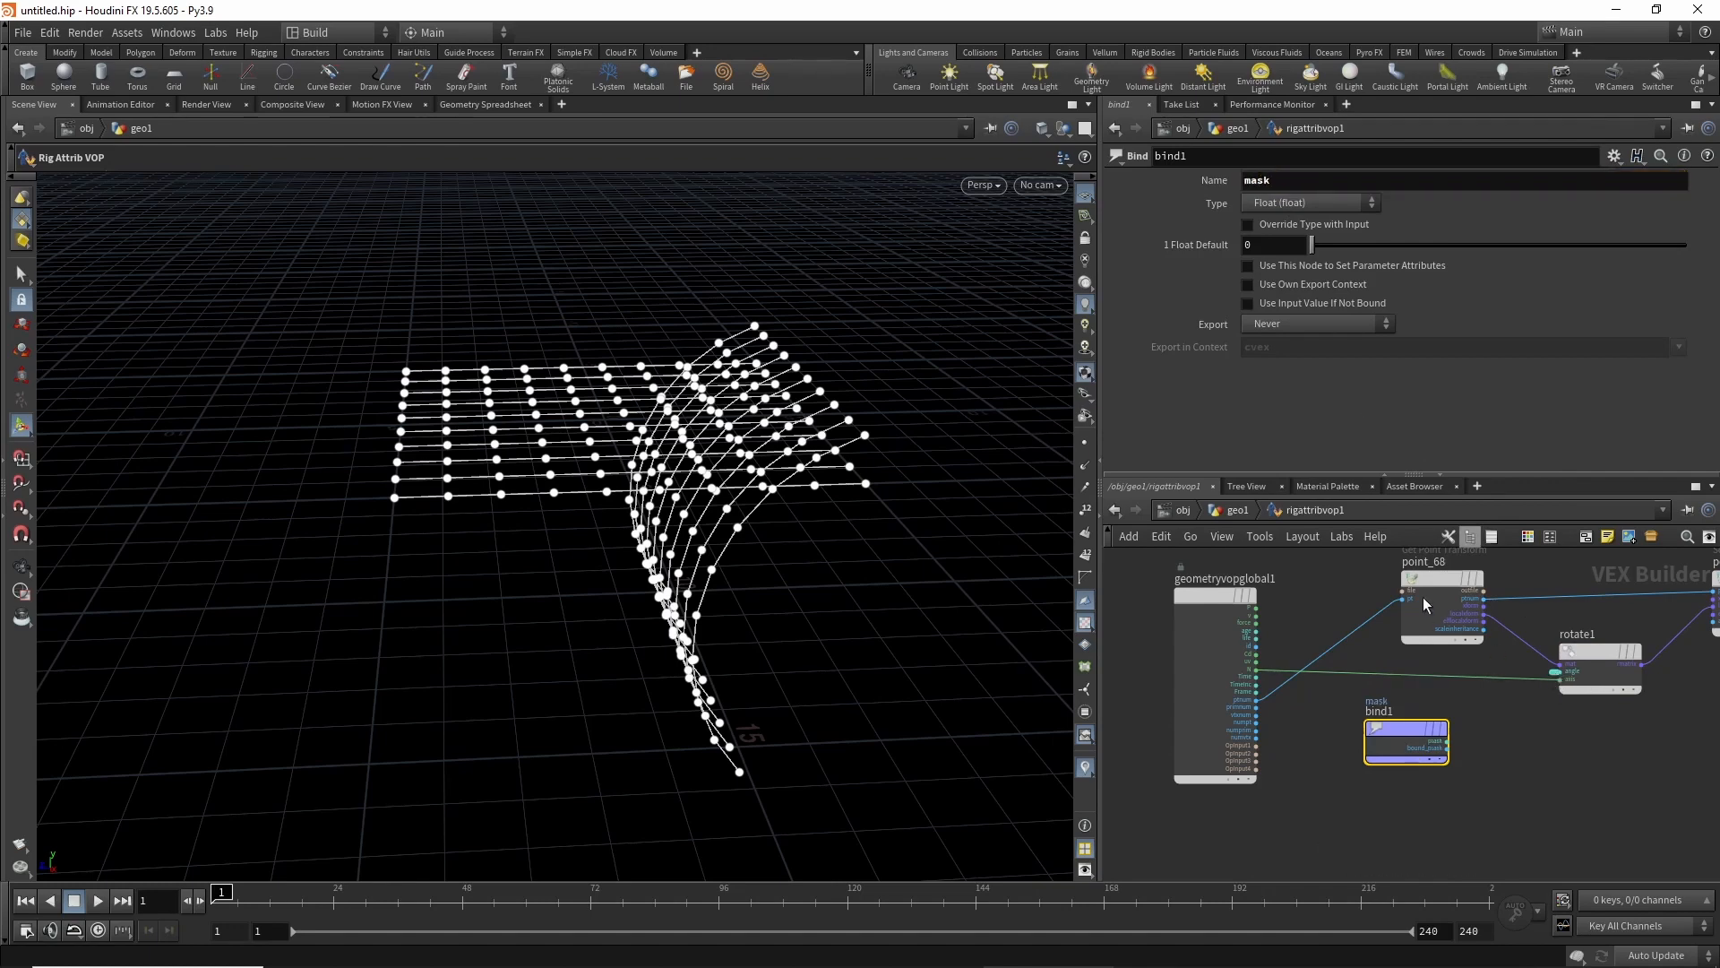
Expand rotate1's promoted angle parameter into its own node and arrange it and the mask Bind node between geometryvopglobal1 and rotate1.
{"action": "middle_click", "coordinate": [1554, 674]}
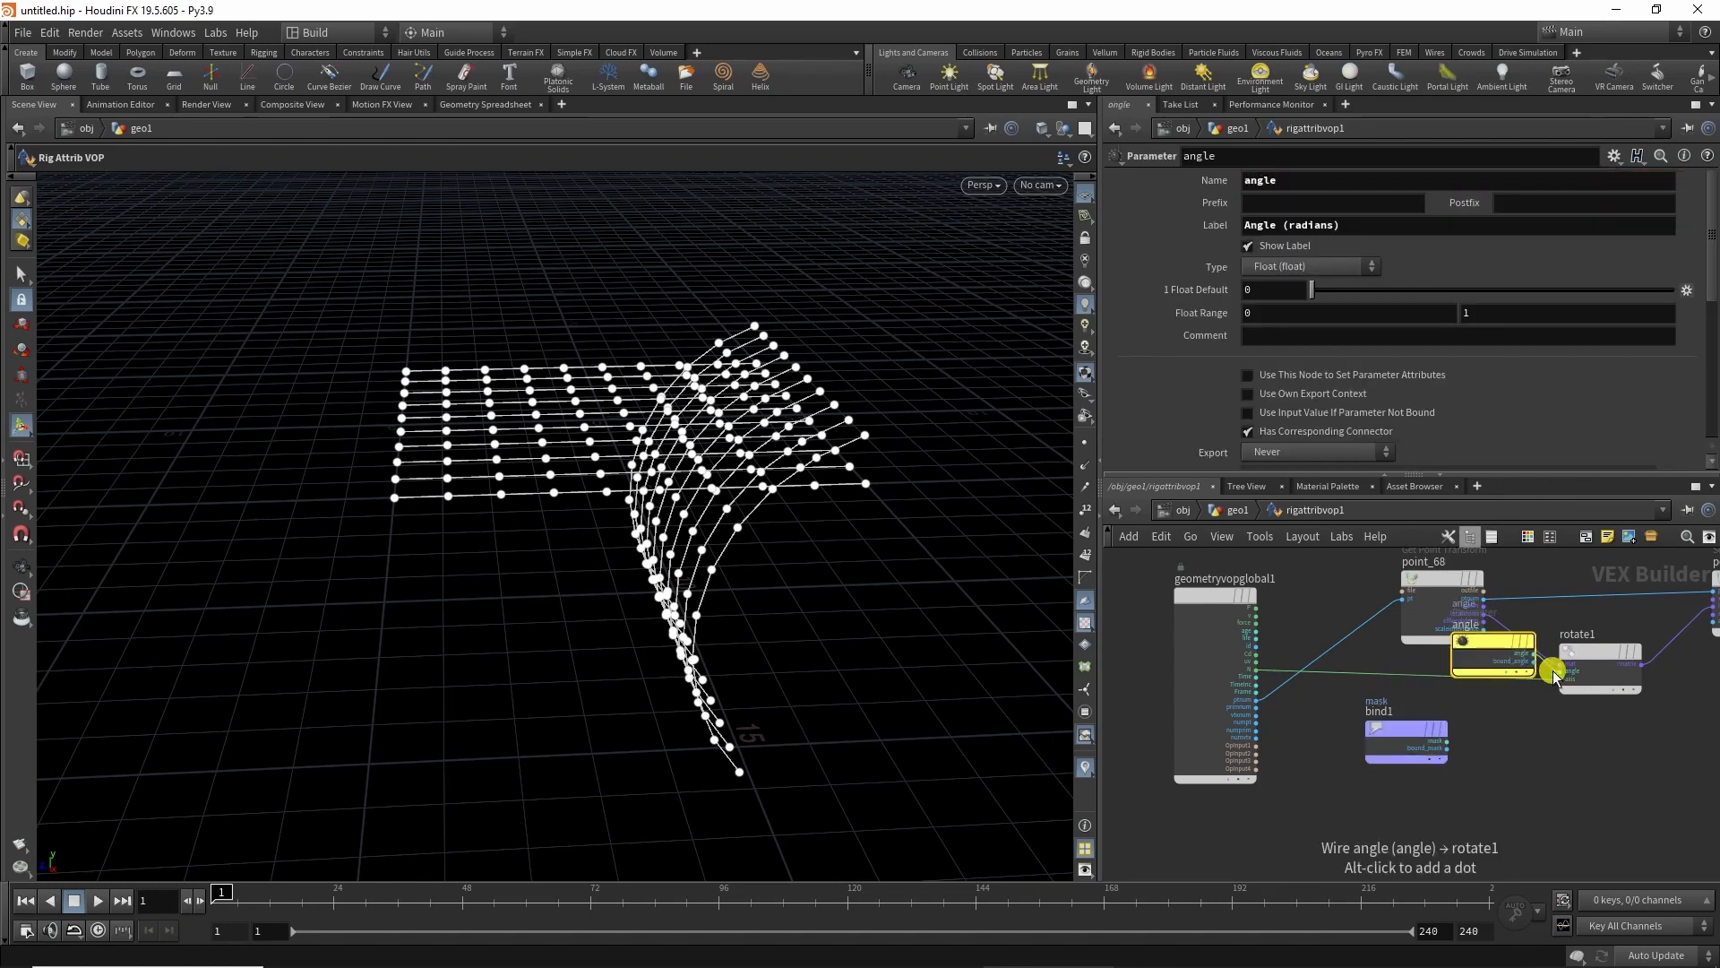
{"action": "left_click_drag", "start_coordinate": [1492, 663], "coordinate": [1482, 702]}
{"action": "left_click_drag", "start_coordinate": [1393, 740], "coordinate": [1438, 808]}
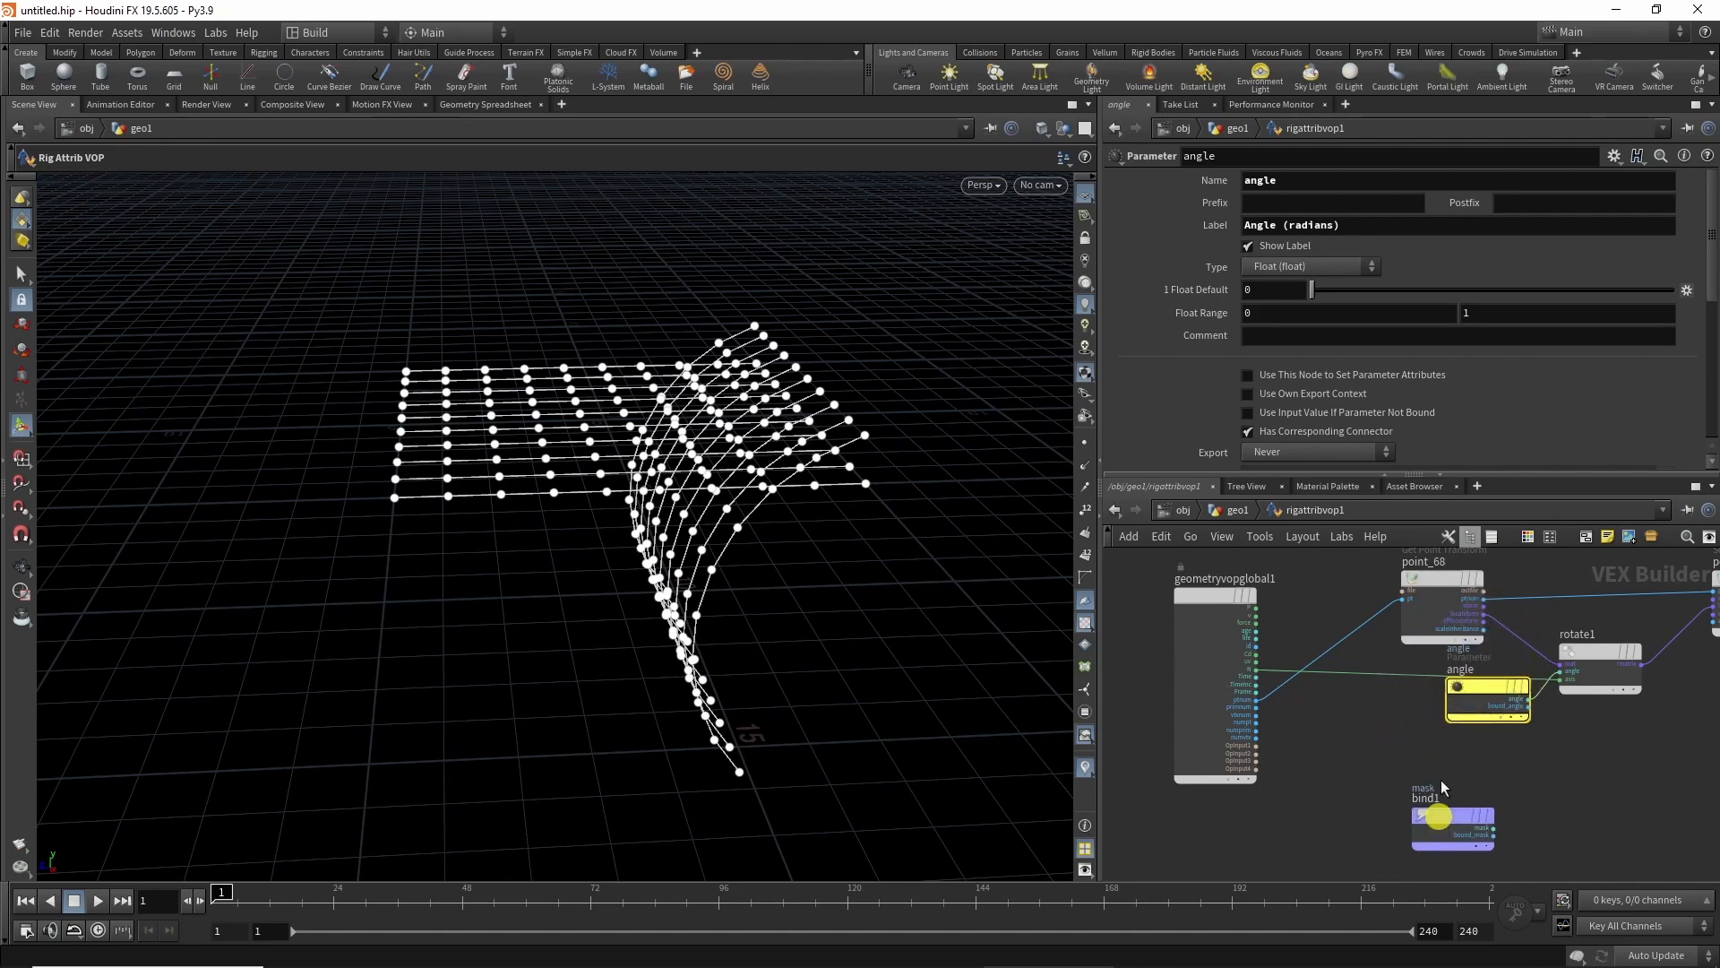
{"action": "left_click_drag", "start_coordinate": [1487, 691], "coordinate": [1385, 706]}
{"action": "left_click", "coordinate": [1437, 813]}
{"action": "left_click_drag", "start_coordinate": [1437, 814], "coordinate": [1410, 804]}
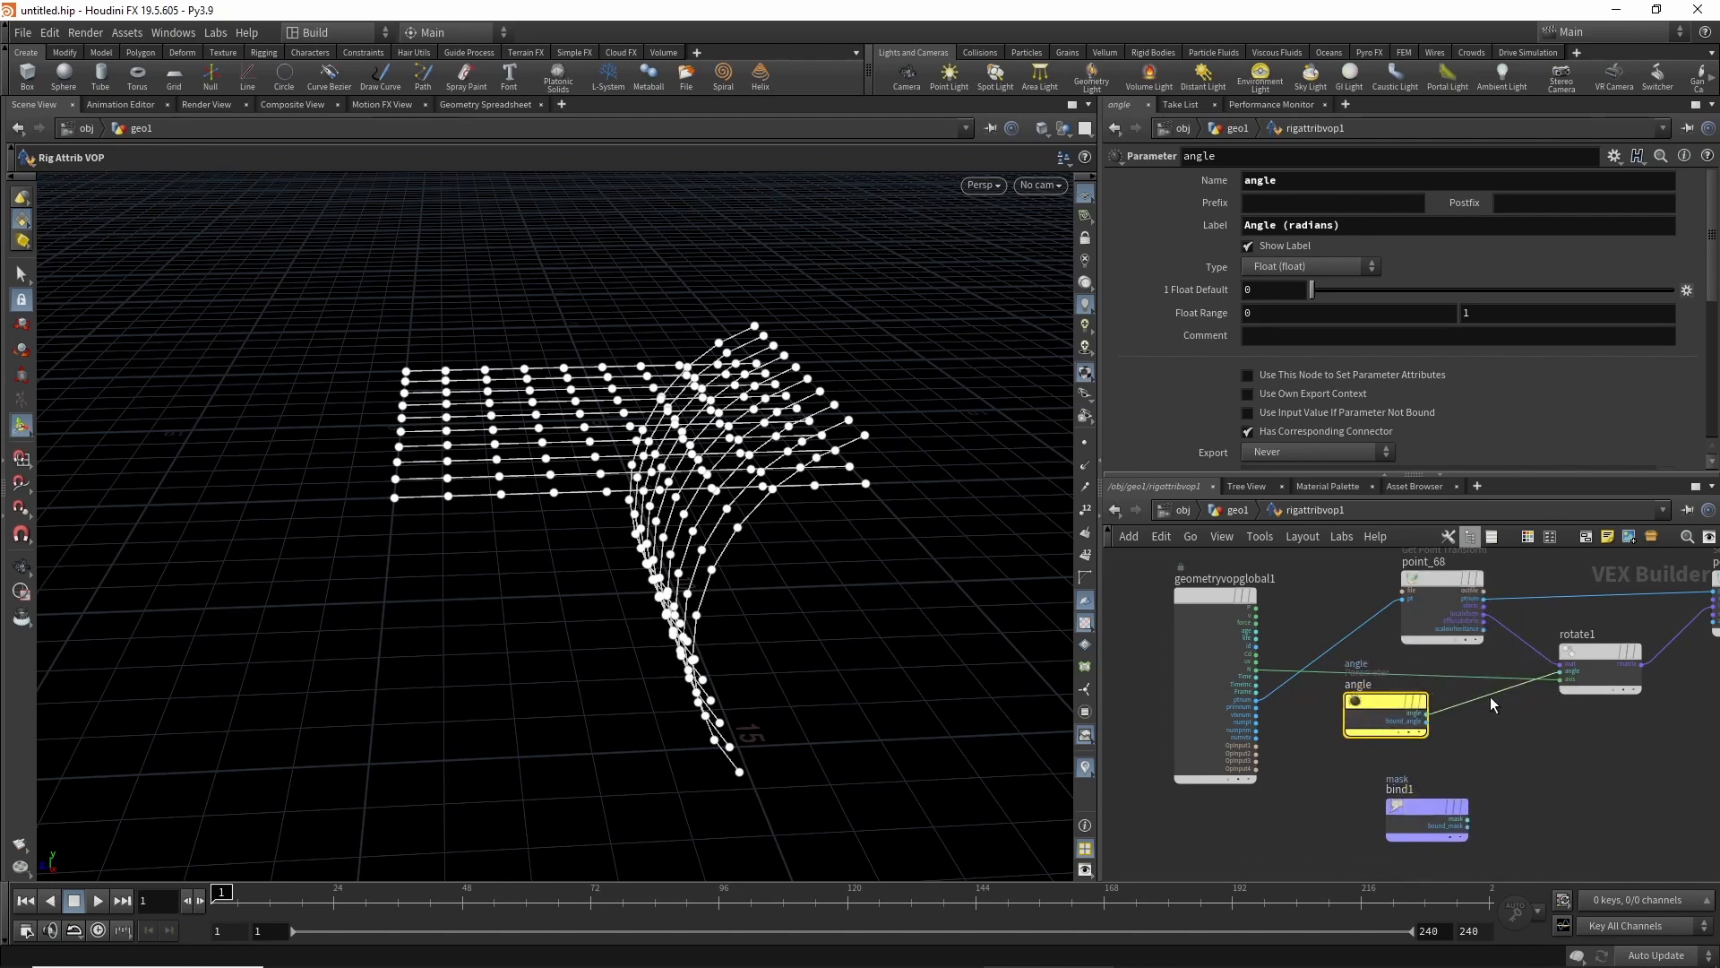
Insert a Multiply node between the angle parameter and rotate1, and wire the Bind node's mask output into its second input.
{"action": "key", "text": "Tab"}
{"action": "type", "text": "m"}
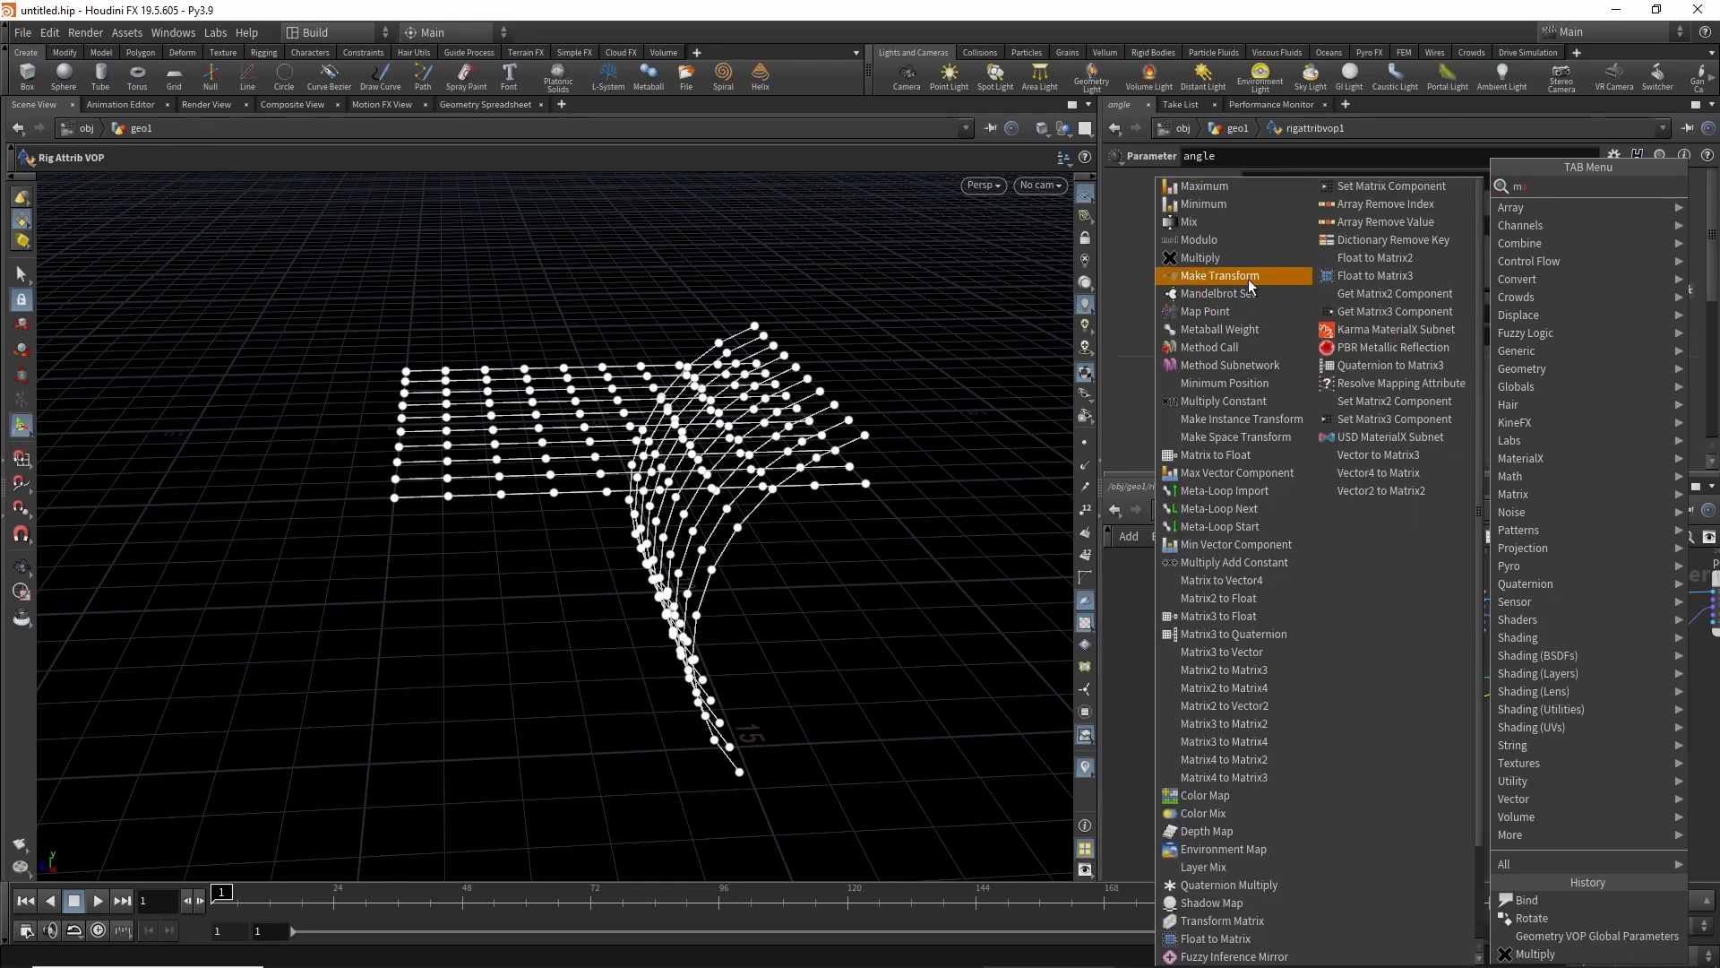
{"action": "left_click", "coordinate": [1201, 258]}
{"action": "left_click", "coordinate": [1528, 658]}
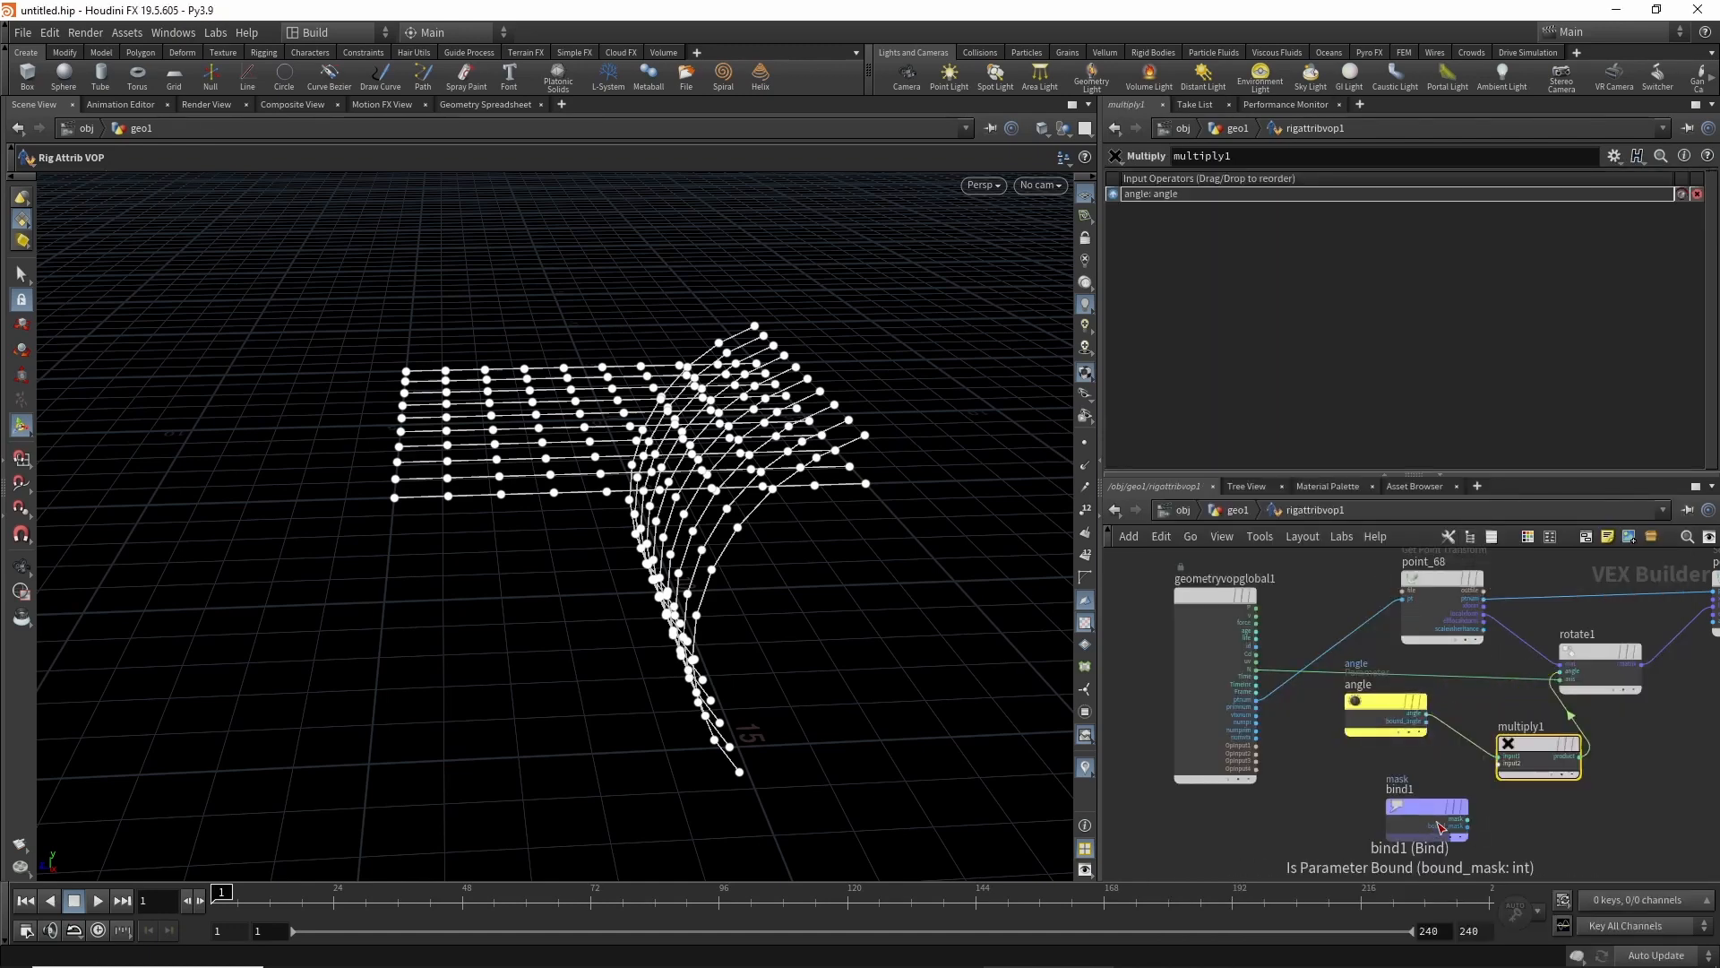
{"action": "left_click", "coordinate": [1460, 821]}
{"action": "left_click", "coordinate": [1501, 763]}
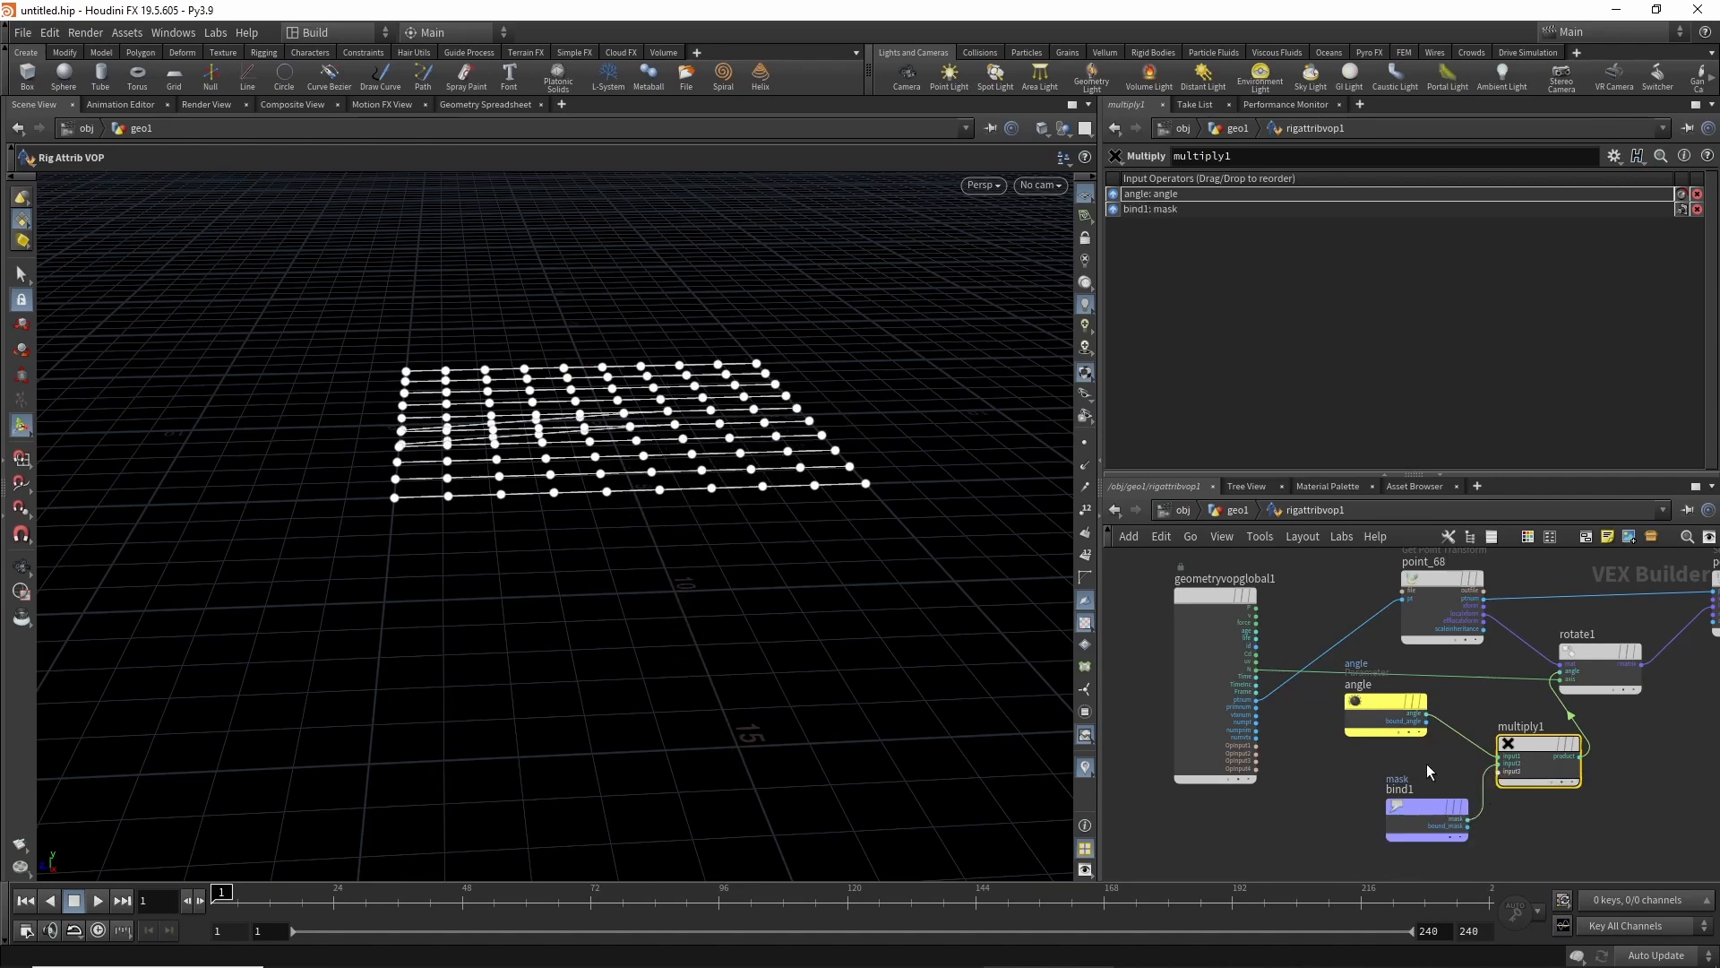
Return to the geo1 network and set maskfromtarget1's Radius to 8.31.
{"action": "middle_click_drag", "start_coordinate": [1433, 807], "coordinate": [1407, 823]}
{"action": "left_click_drag", "start_coordinate": [1060, 562], "coordinate": [848, 469], "text": "alt"}
{"action": "left_click", "coordinate": [1253, 512]}
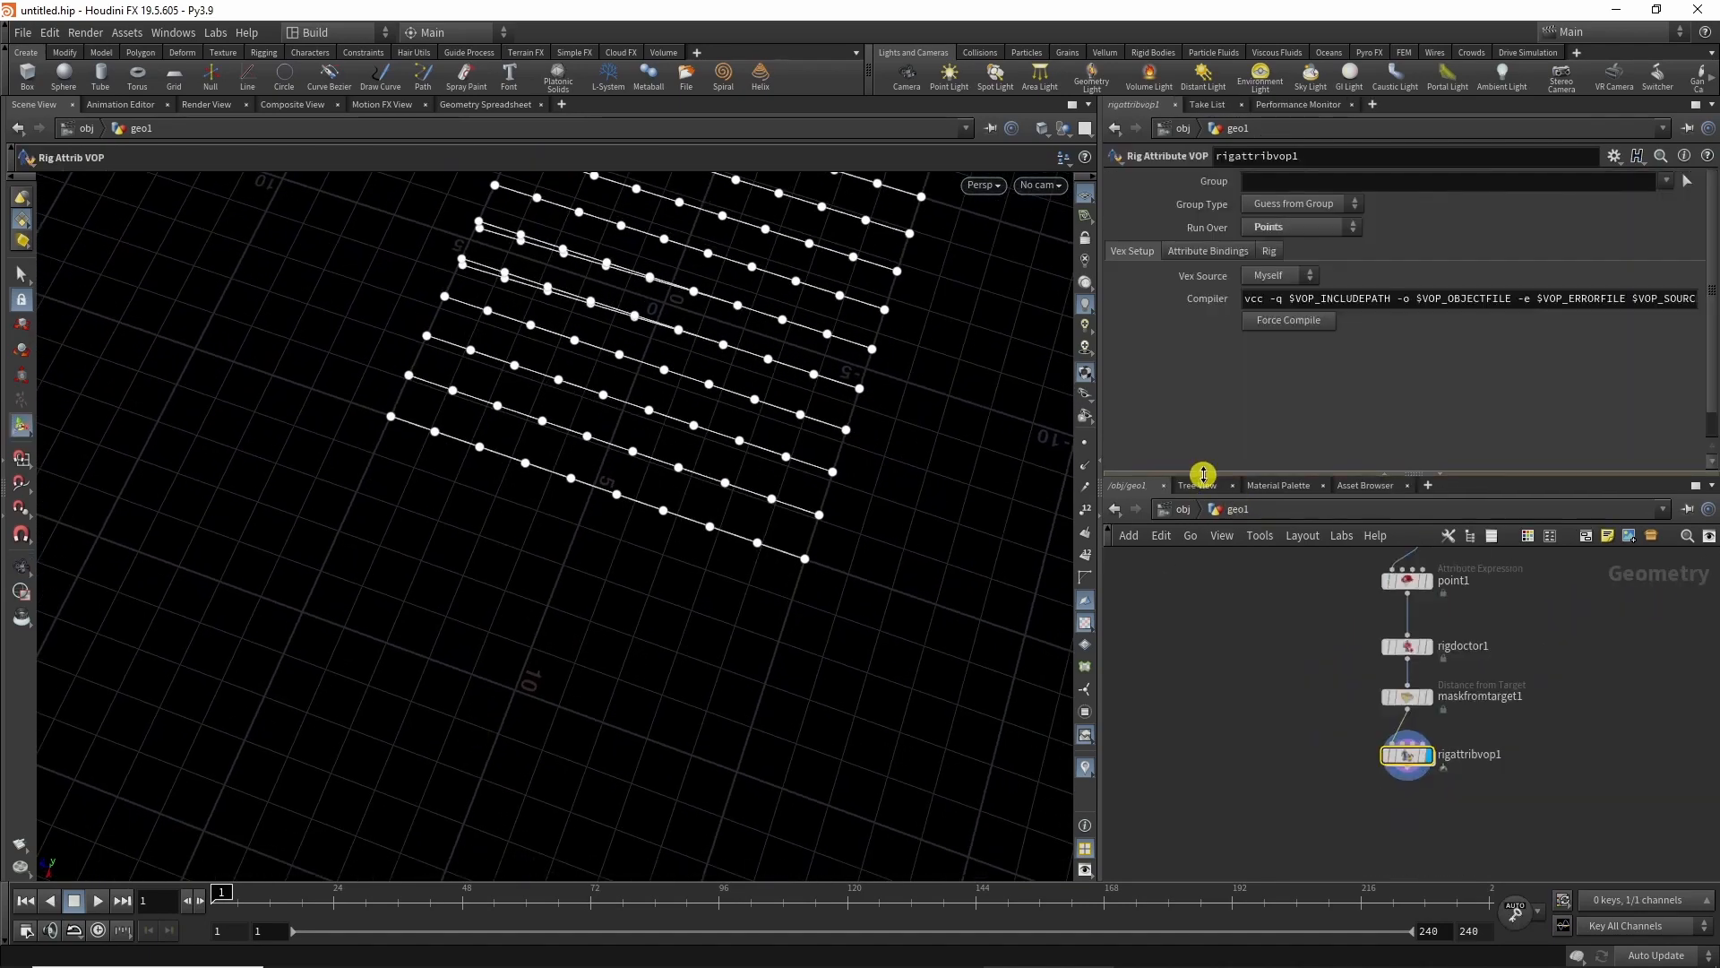
{"action": "left_click_drag", "start_coordinate": [1201, 468], "coordinate": [1201, 423]}
{"action": "left_click", "coordinate": [1402, 678]}
{"action": "left_click_drag", "start_coordinate": [627, 377], "coordinate": [933, 461], "text": "alt"}
{"action": "left_click_drag", "start_coordinate": [1363, 387], "coordinate": [1629, 385]}
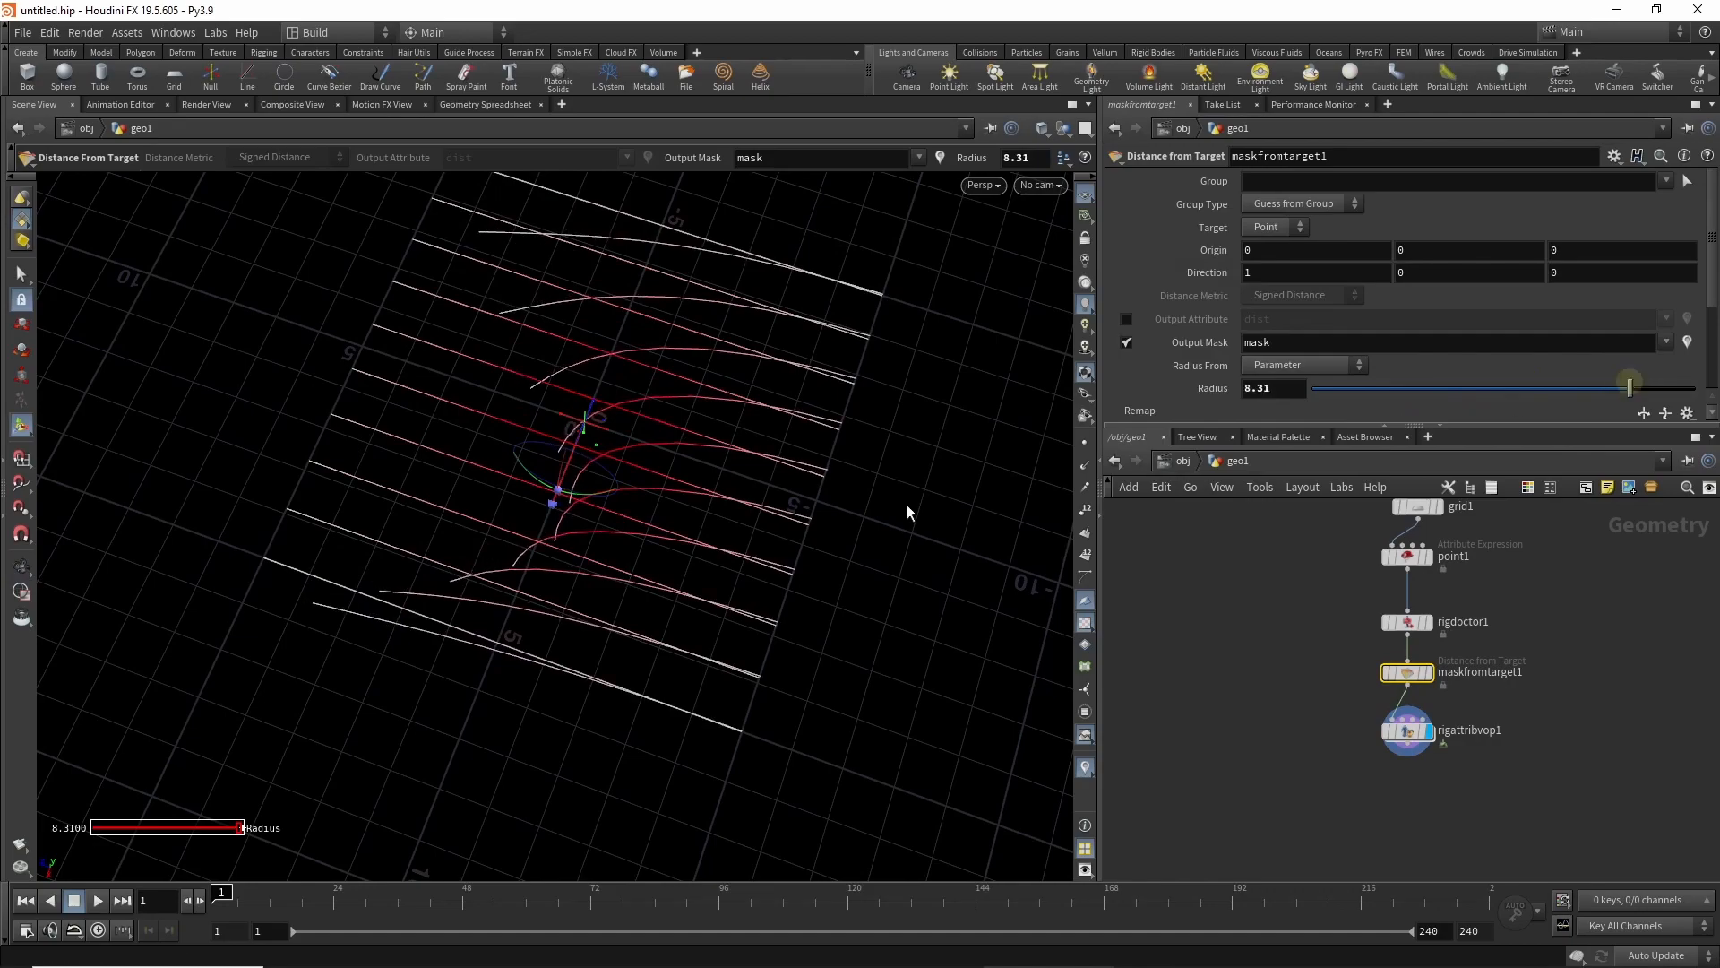
Move maskfromtarget1's target point in the viewport to an origin of about -1.26, 1.07, 1.48.
{"action": "left_click_drag", "start_coordinate": [910, 511], "coordinate": [389, 544]}
{"action": "key", "text": "Return"}
{"action": "left_click_drag", "start_coordinate": [549, 511], "coordinate": [596, 411]}
Set rigattribvop1's Angle (radians) to -0.8.
{"action": "left_click_drag", "start_coordinate": [1338, 734], "coordinate": [1402, 742]}
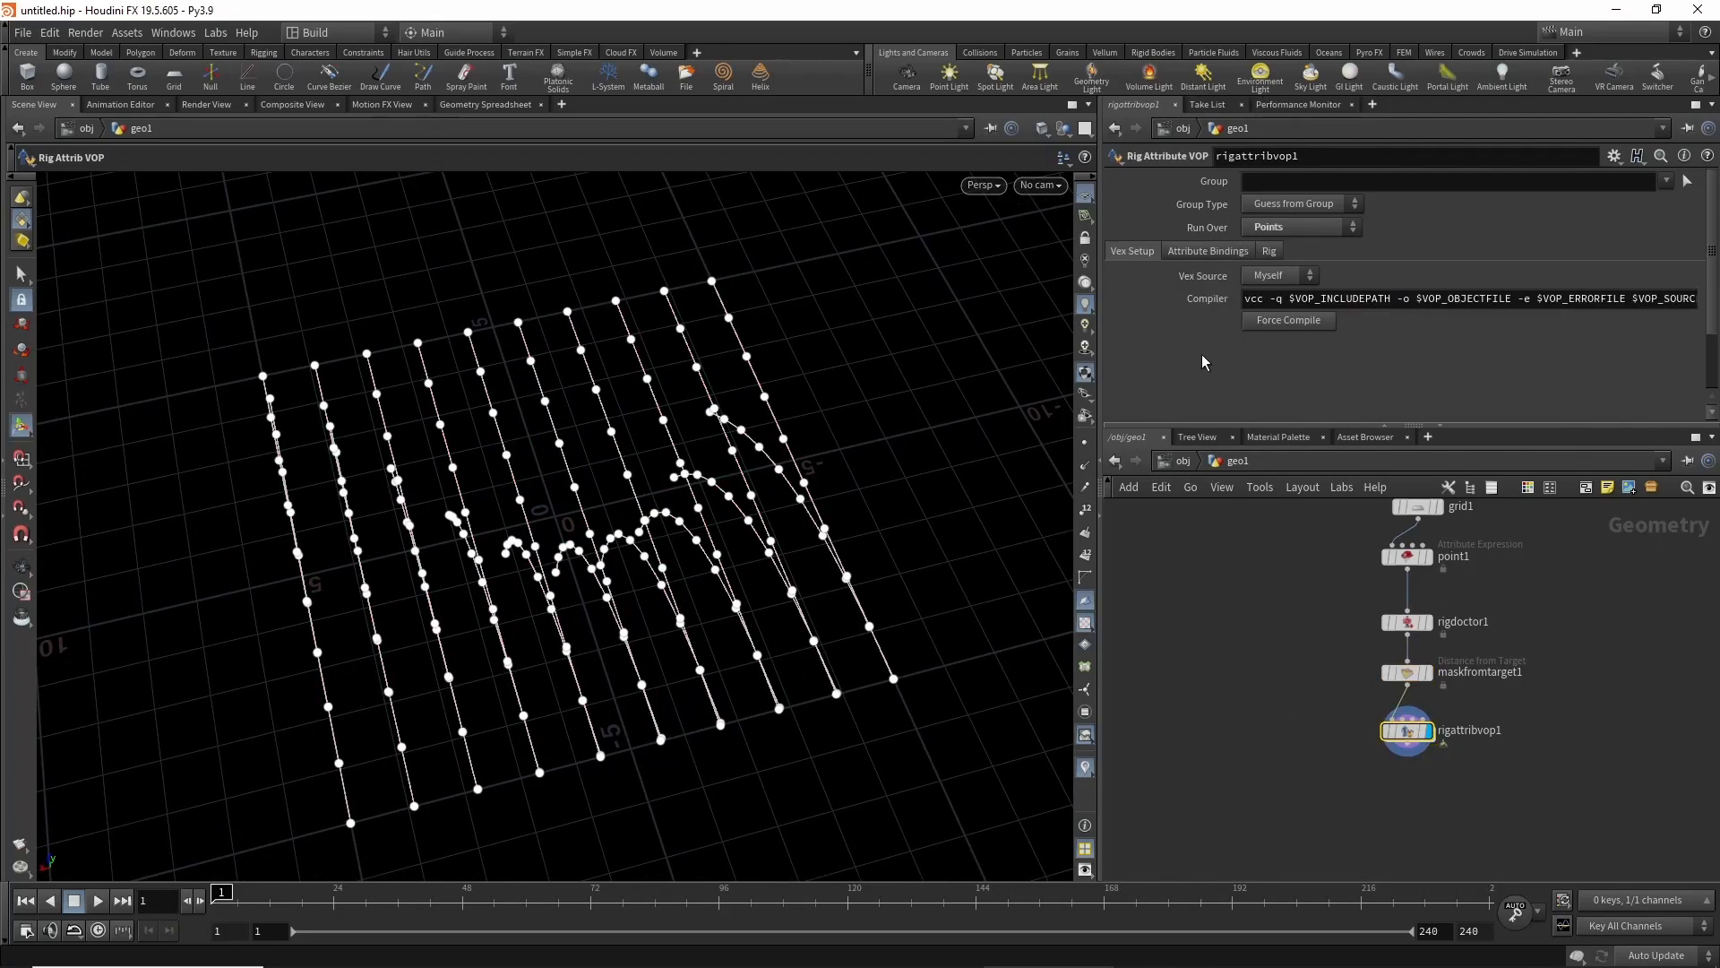
{"action": "scroll", "coordinate": [1201, 353], "scroll_direction": "down", "scroll_amount": 3}
{"action": "middle_click_drag", "start_coordinate": [1269, 409], "coordinate": [1187, 411]}
{"action": "left_click_drag", "start_coordinate": [702, 601], "coordinate": [807, 573], "text": "alt"}
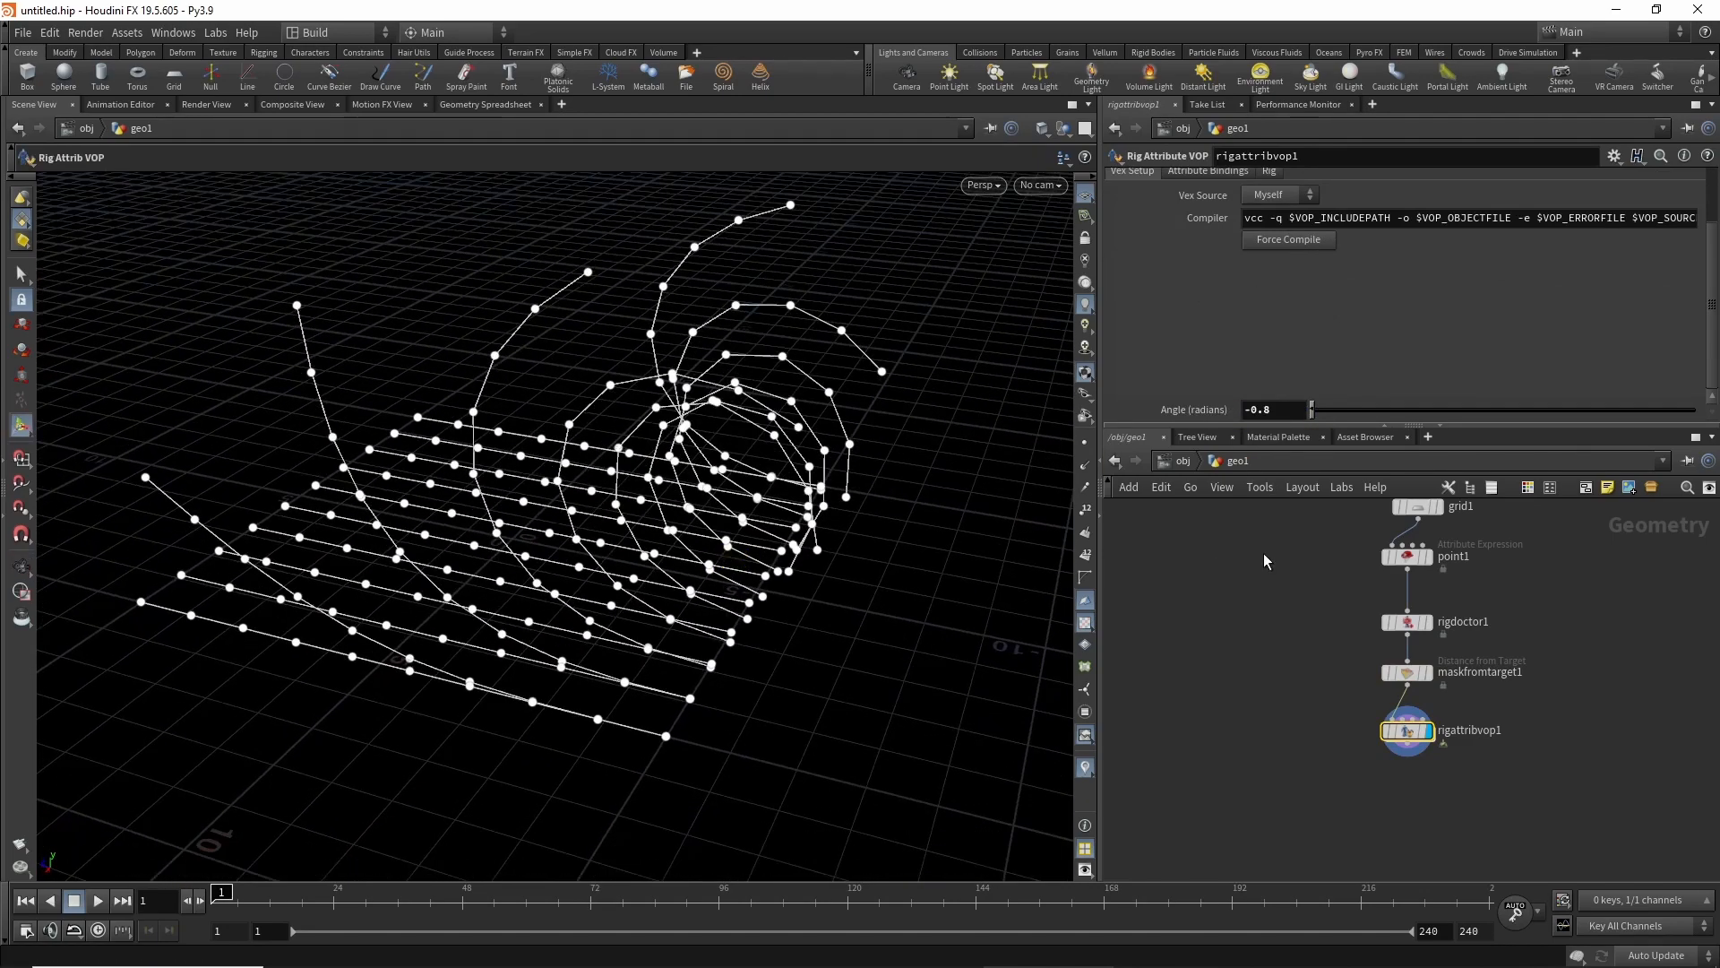
Set grid1's Rows to 22.
{"action": "middle_click_drag", "start_coordinate": [1264, 560], "coordinate": [1315, 656]}
{"action": "left_click", "coordinate": [1485, 598]}
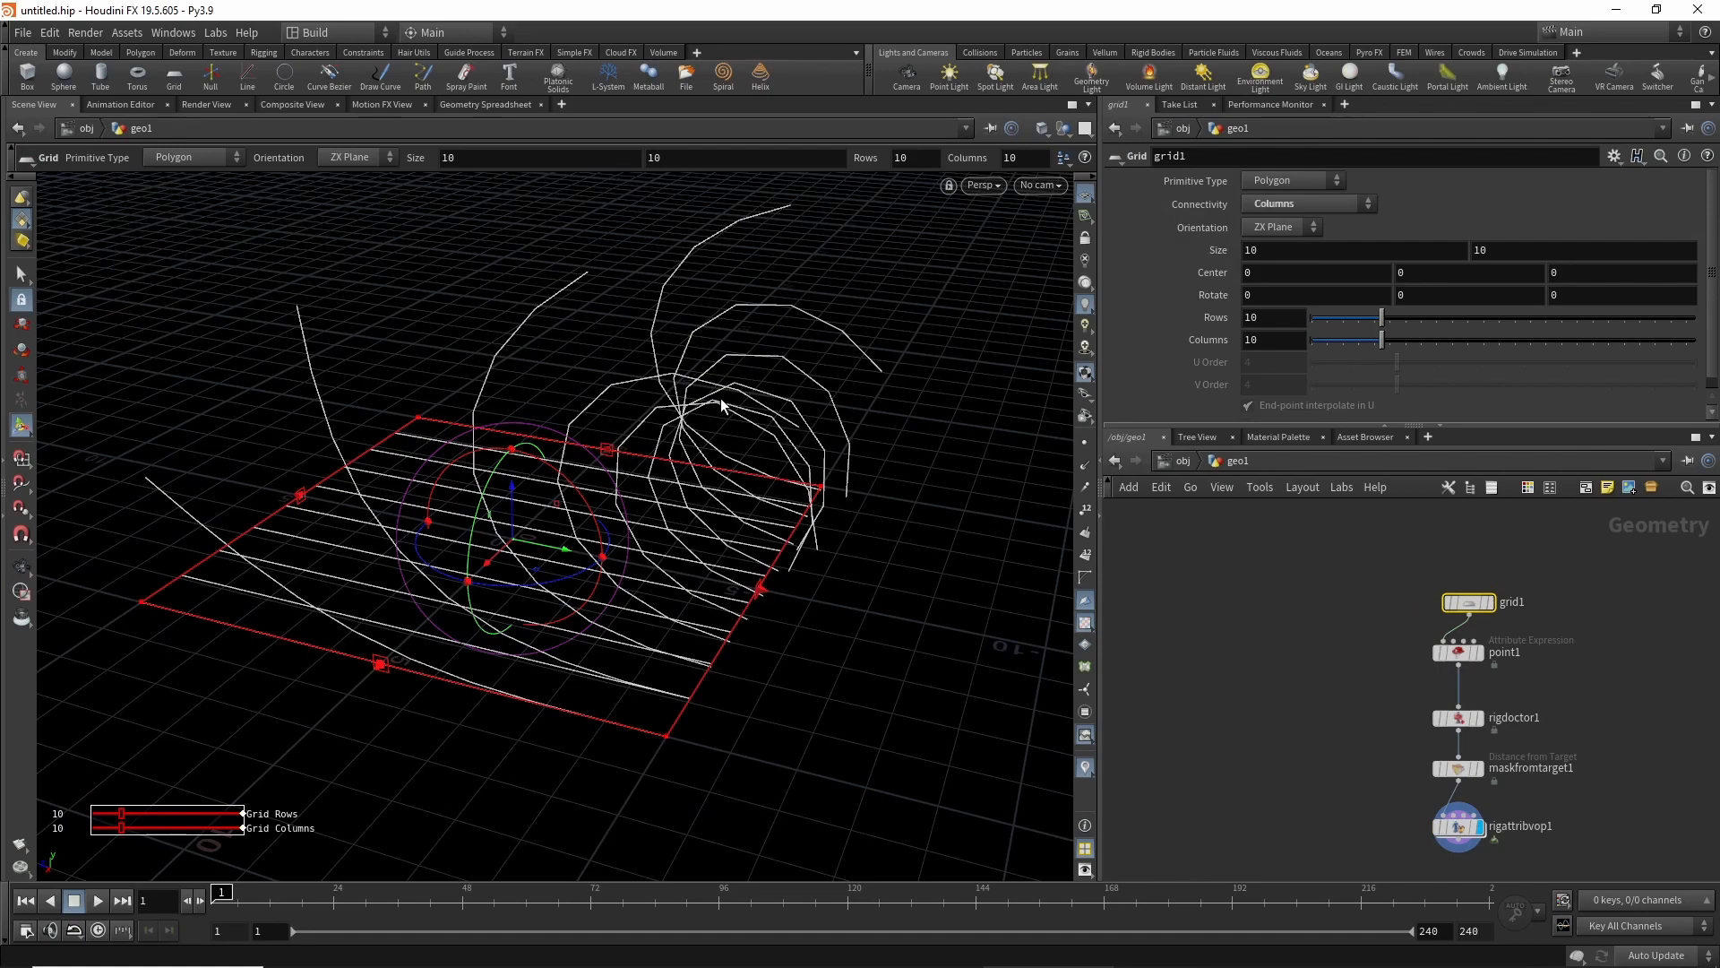
{"action": "left_click_drag", "start_coordinate": [1381, 319], "coordinate": [1474, 315]}
Move maskfromtarget1's target point around the curves, leaving its origin at about -2.2, 1.82, 3.45.
{"action": "middle_click_drag", "start_coordinate": [1288, 856], "coordinate": [1330, 681]}
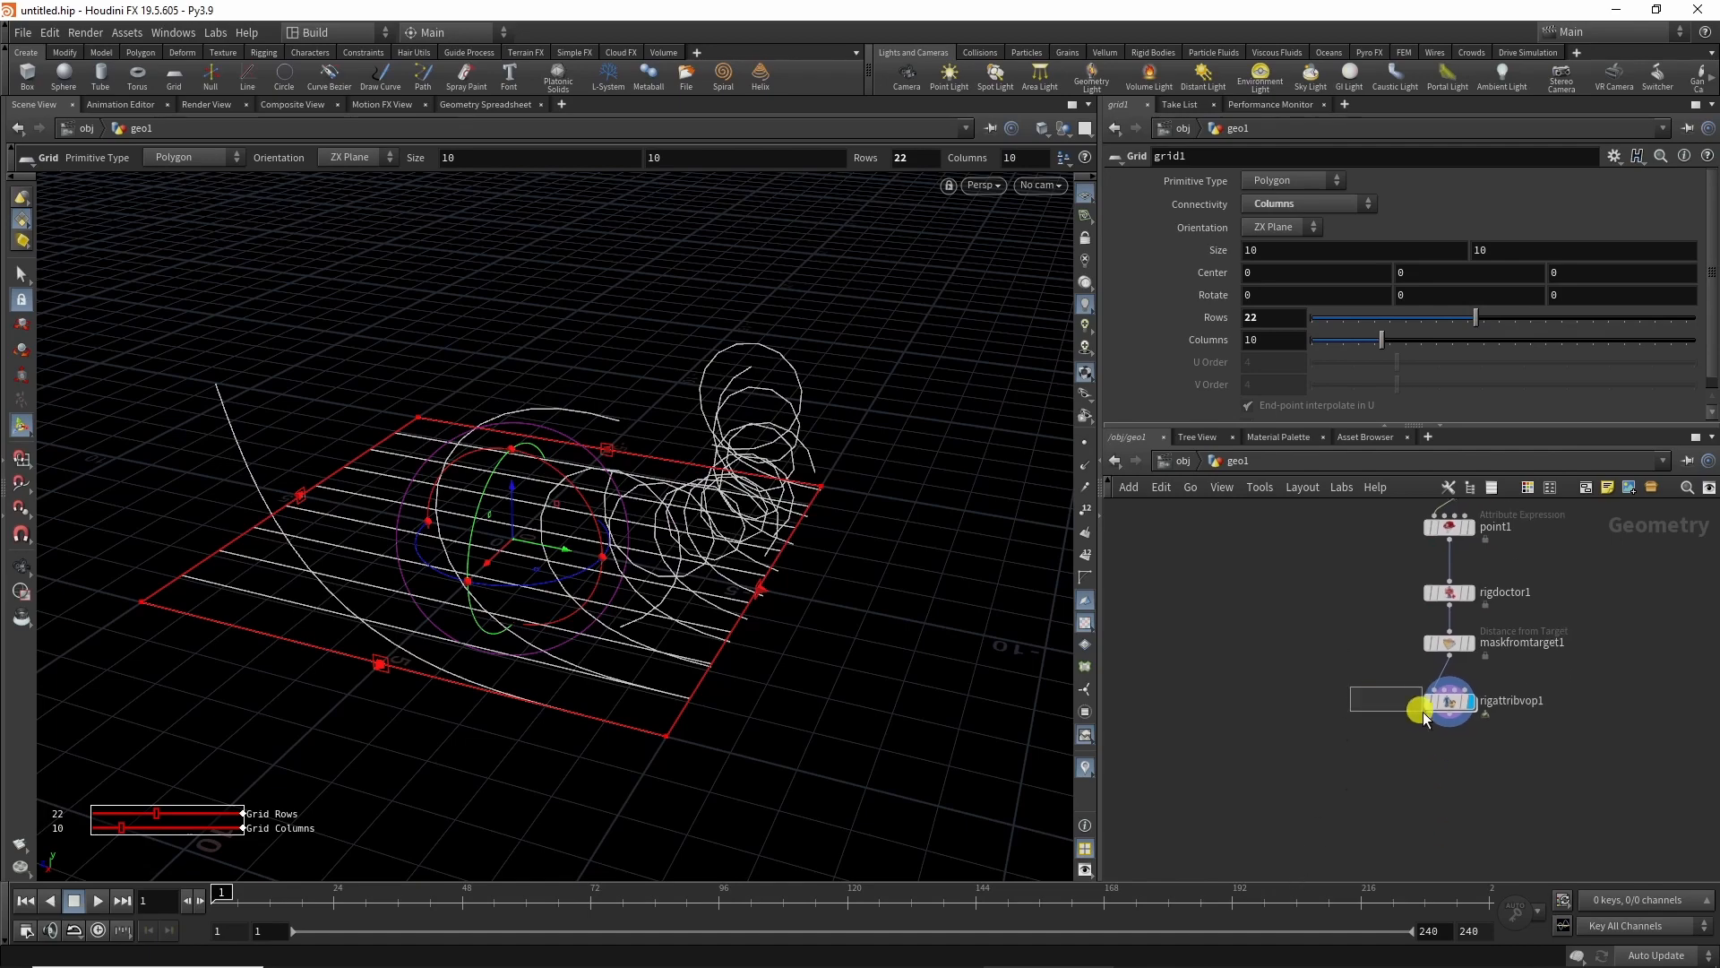
{"action": "left_click_drag", "start_coordinate": [1425, 717], "coordinate": [1426, 717]}
{"action": "left_click_drag", "start_coordinate": [1380, 653], "coordinate": [1454, 642]}
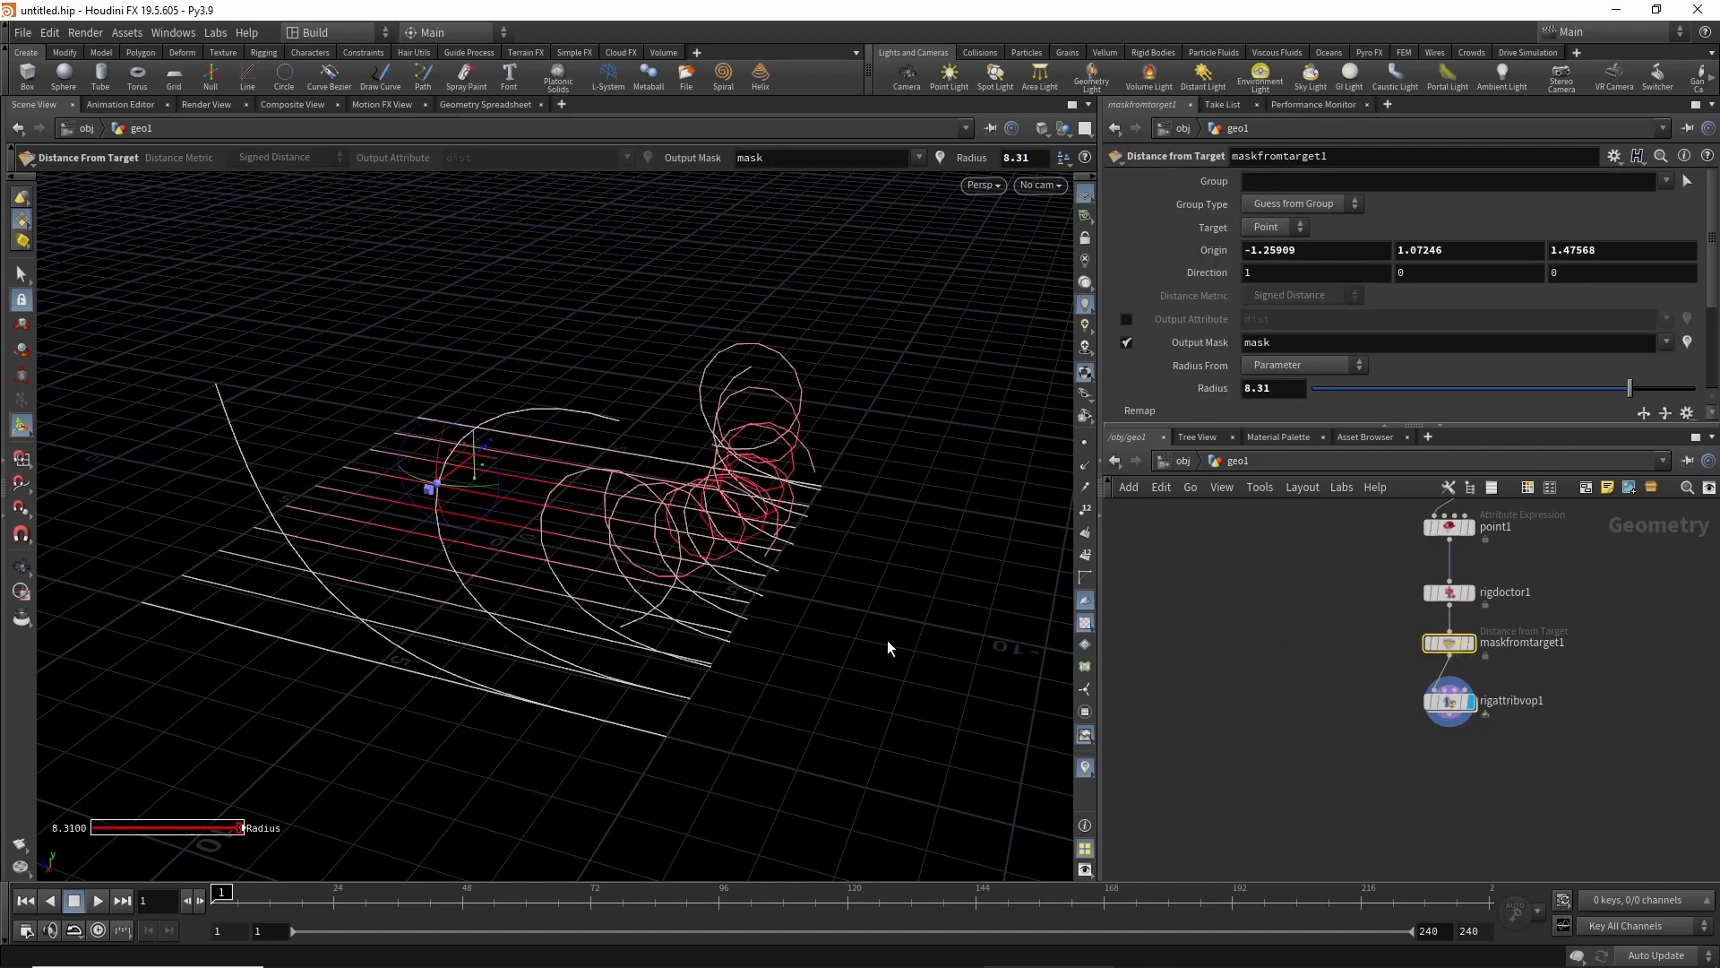
{"action": "left_click_drag", "start_coordinate": [793, 634], "coordinate": [535, 609], "text": "alt"}
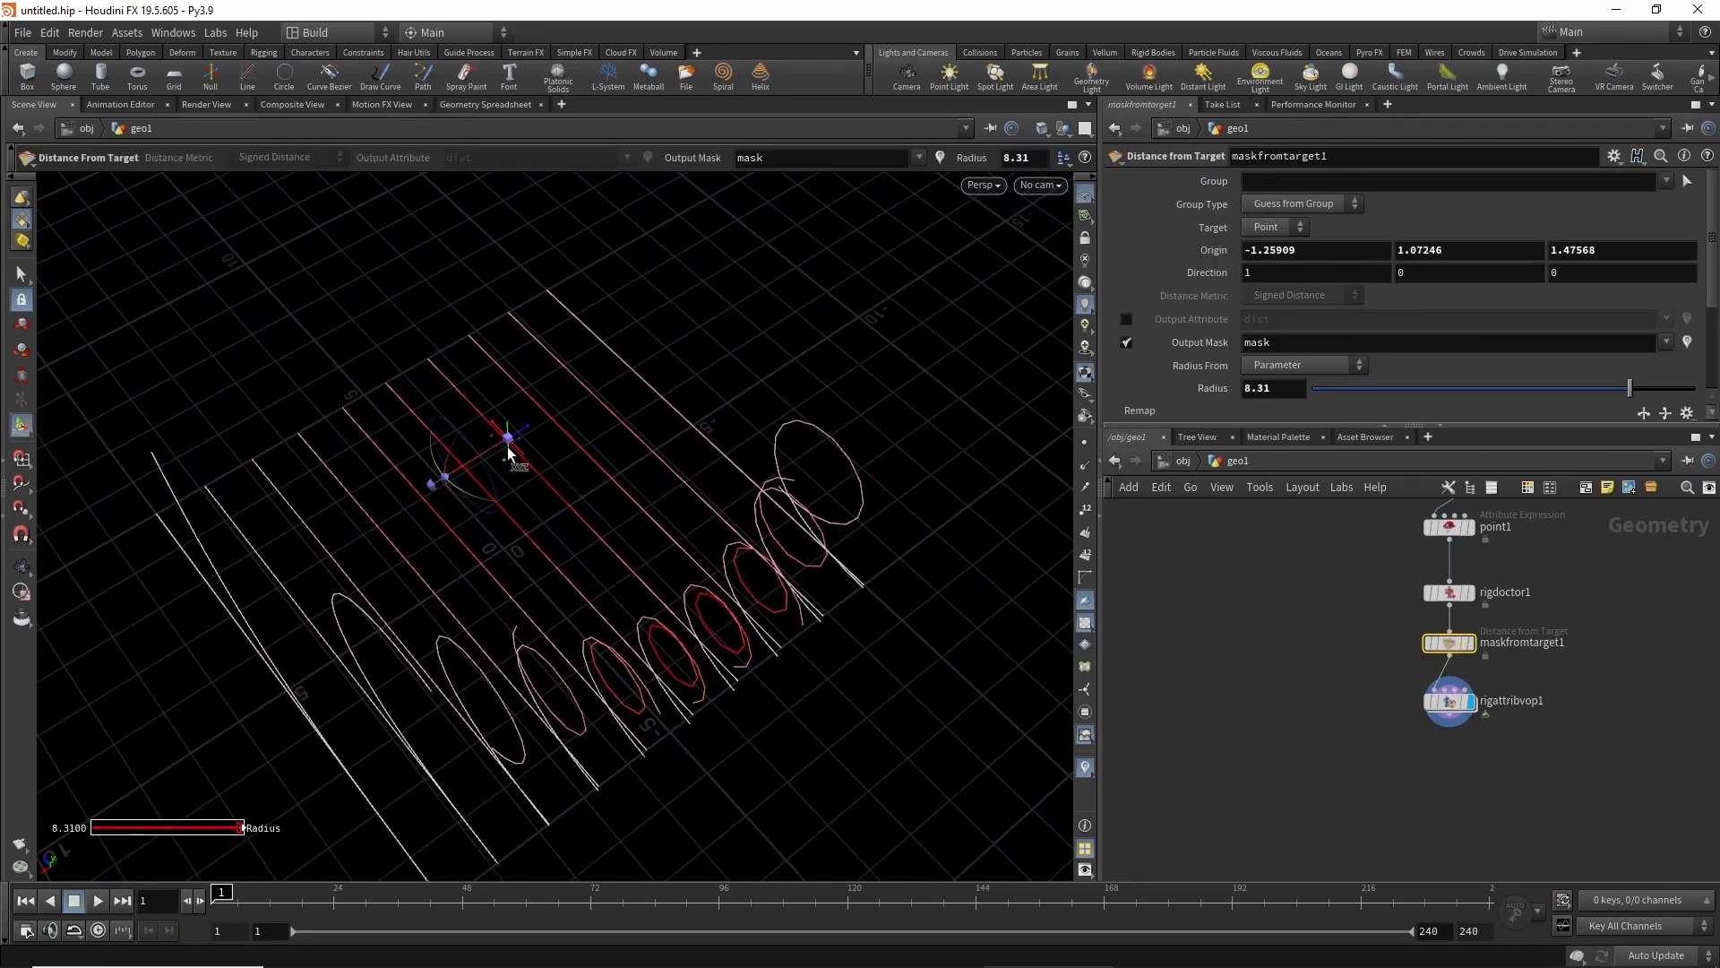
{"action": "left_click_drag", "start_coordinate": [508, 446], "coordinate": [681, 430]}
{"action": "left_click_drag", "start_coordinate": [681, 430], "coordinate": [576, 530], "text": "alt"}
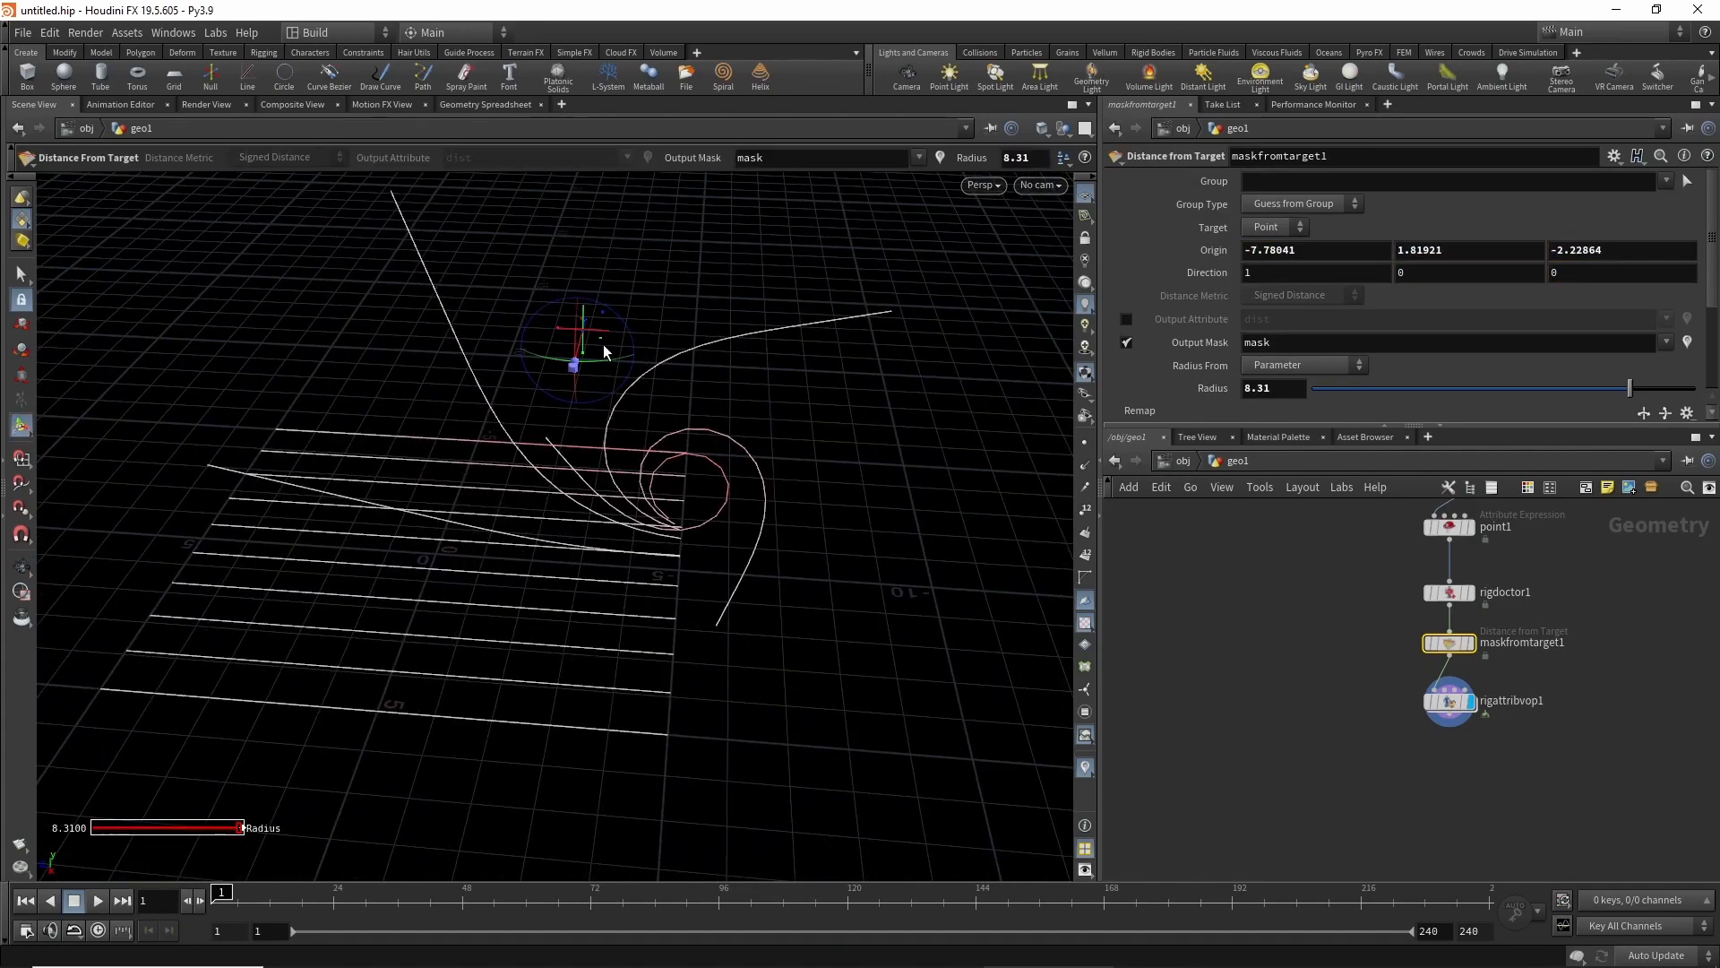
{"action": "left_click_drag", "start_coordinate": [598, 337], "coordinate": [394, 380]}
{"action": "left_click_drag", "start_coordinate": [394, 380], "coordinate": [255, 455], "text": "alt"}
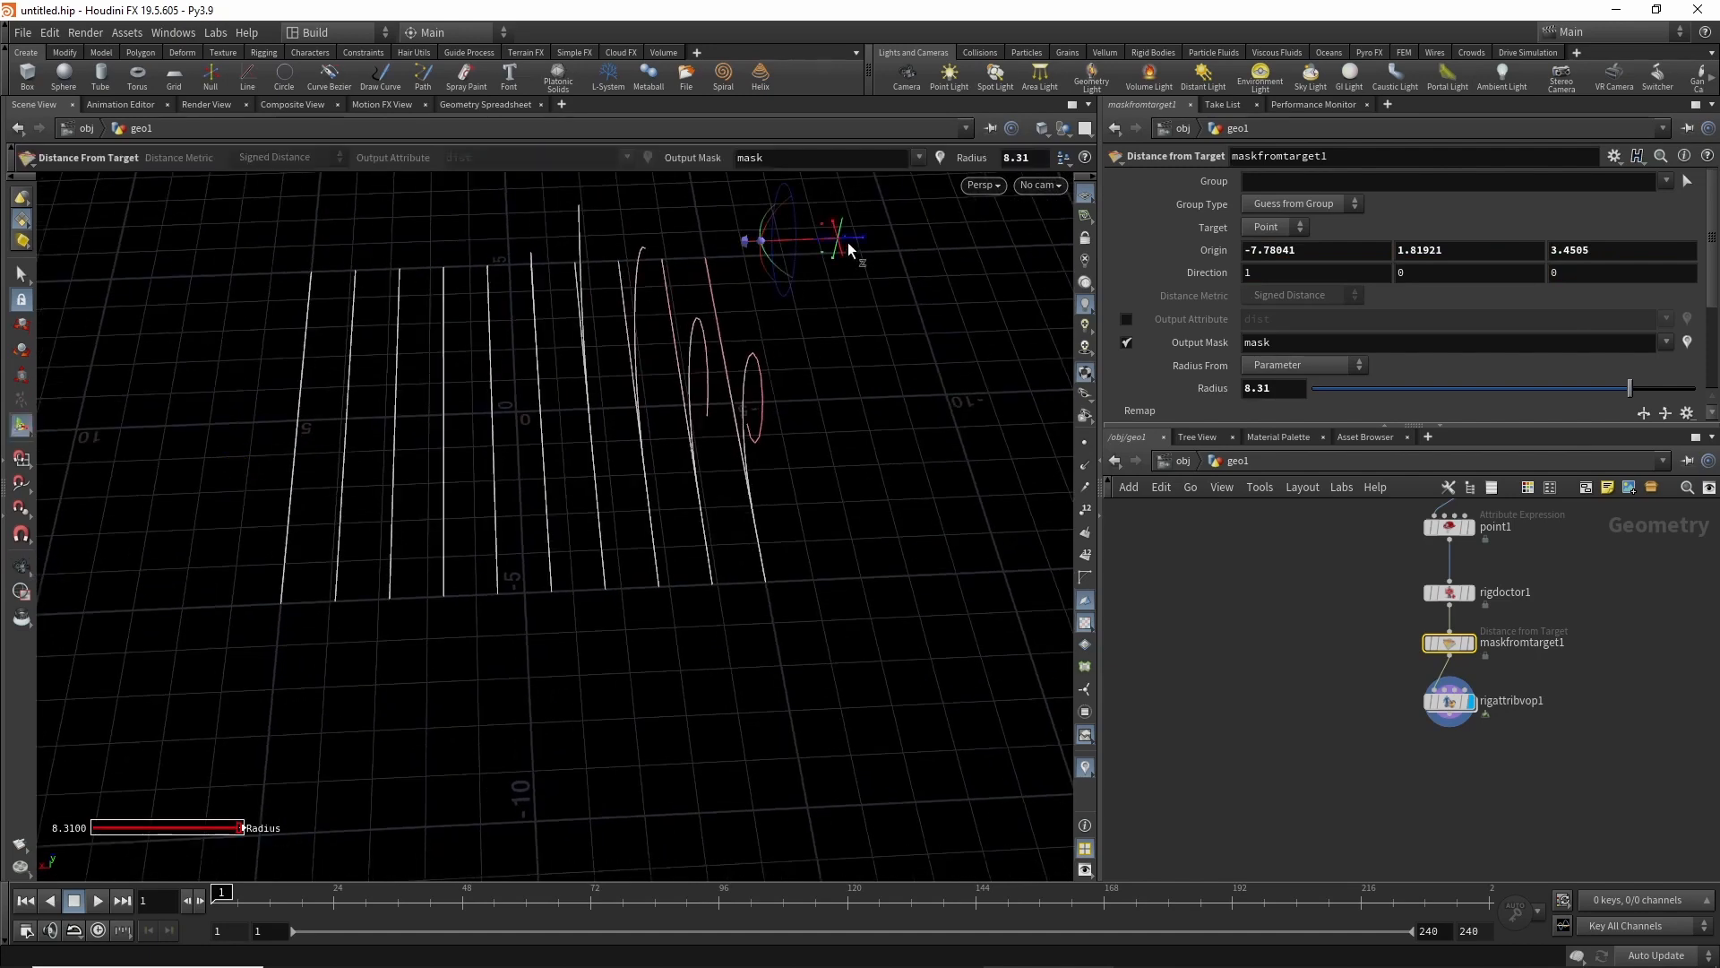
{"action": "left_click_drag", "start_coordinate": [858, 242], "coordinate": [577, 339]}
{"action": "left_click_drag", "start_coordinate": [511, 560], "coordinate": [430, 475], "text": "alt"}
Add a Labs Spiral node beside the rig's node chain in geo1 and make it the displayed node.
{"action": "middle_click_drag", "start_coordinate": [1341, 619], "coordinate": [1299, 604]}
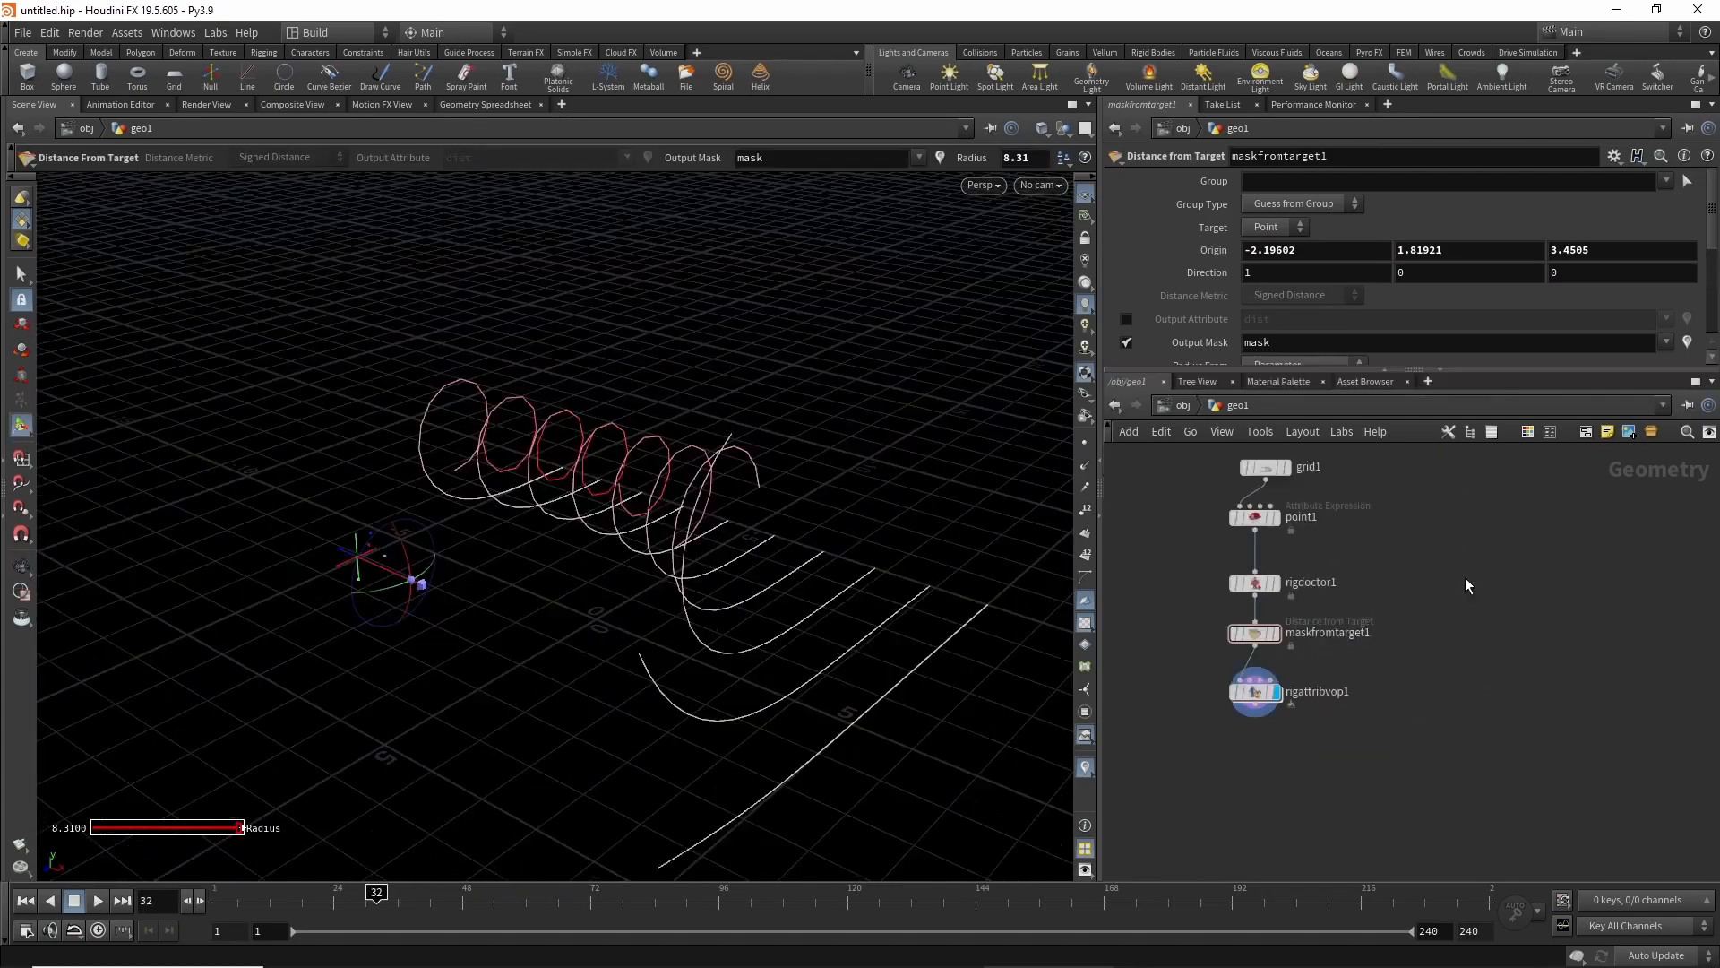
{"action": "mouse_move", "coordinate": [1464, 577]}
{"action": "middle_mouse_down"}
{"action": "mouse_move", "coordinate": [1446, 633]}
{"action": "mouse_move", "coordinate": [1467, 593]}
{"action": "middle_mouse_up"}
{"action": "scroll", "coordinate": [1501, 610], "scroll_direction": "up", "scroll_amount": 2}
{"action": "key", "text": "Tab"}
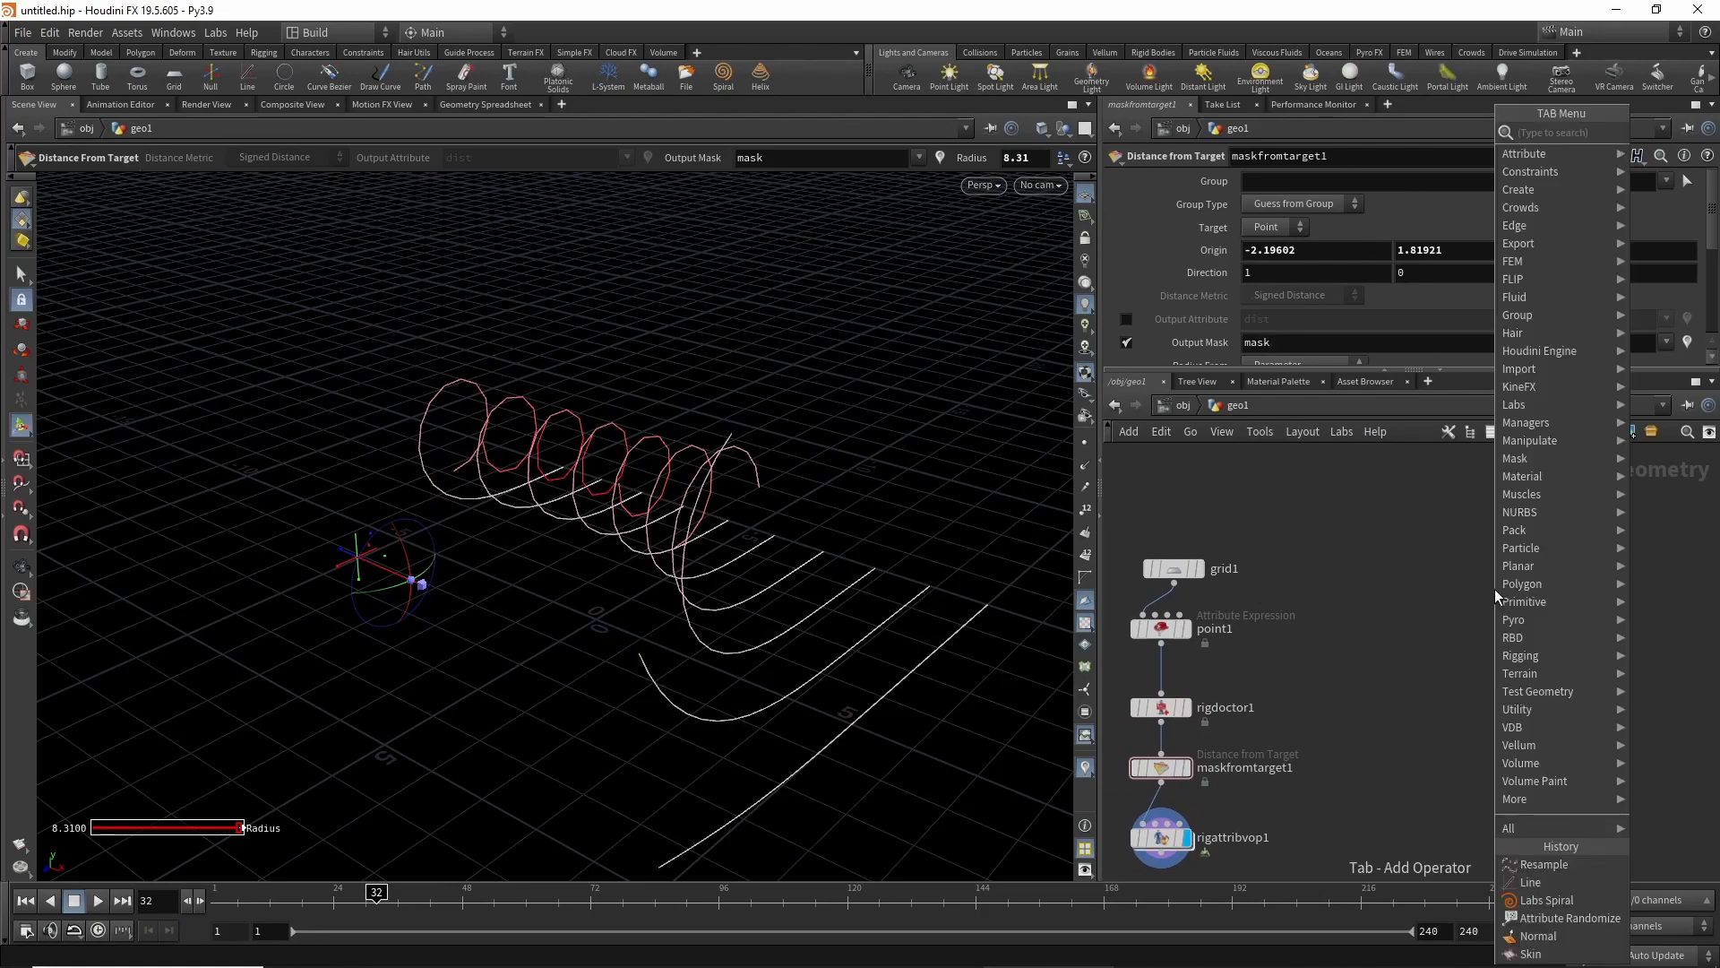
{"action": "type", "text": "spi"}
{"action": "key", "text": "Down"}
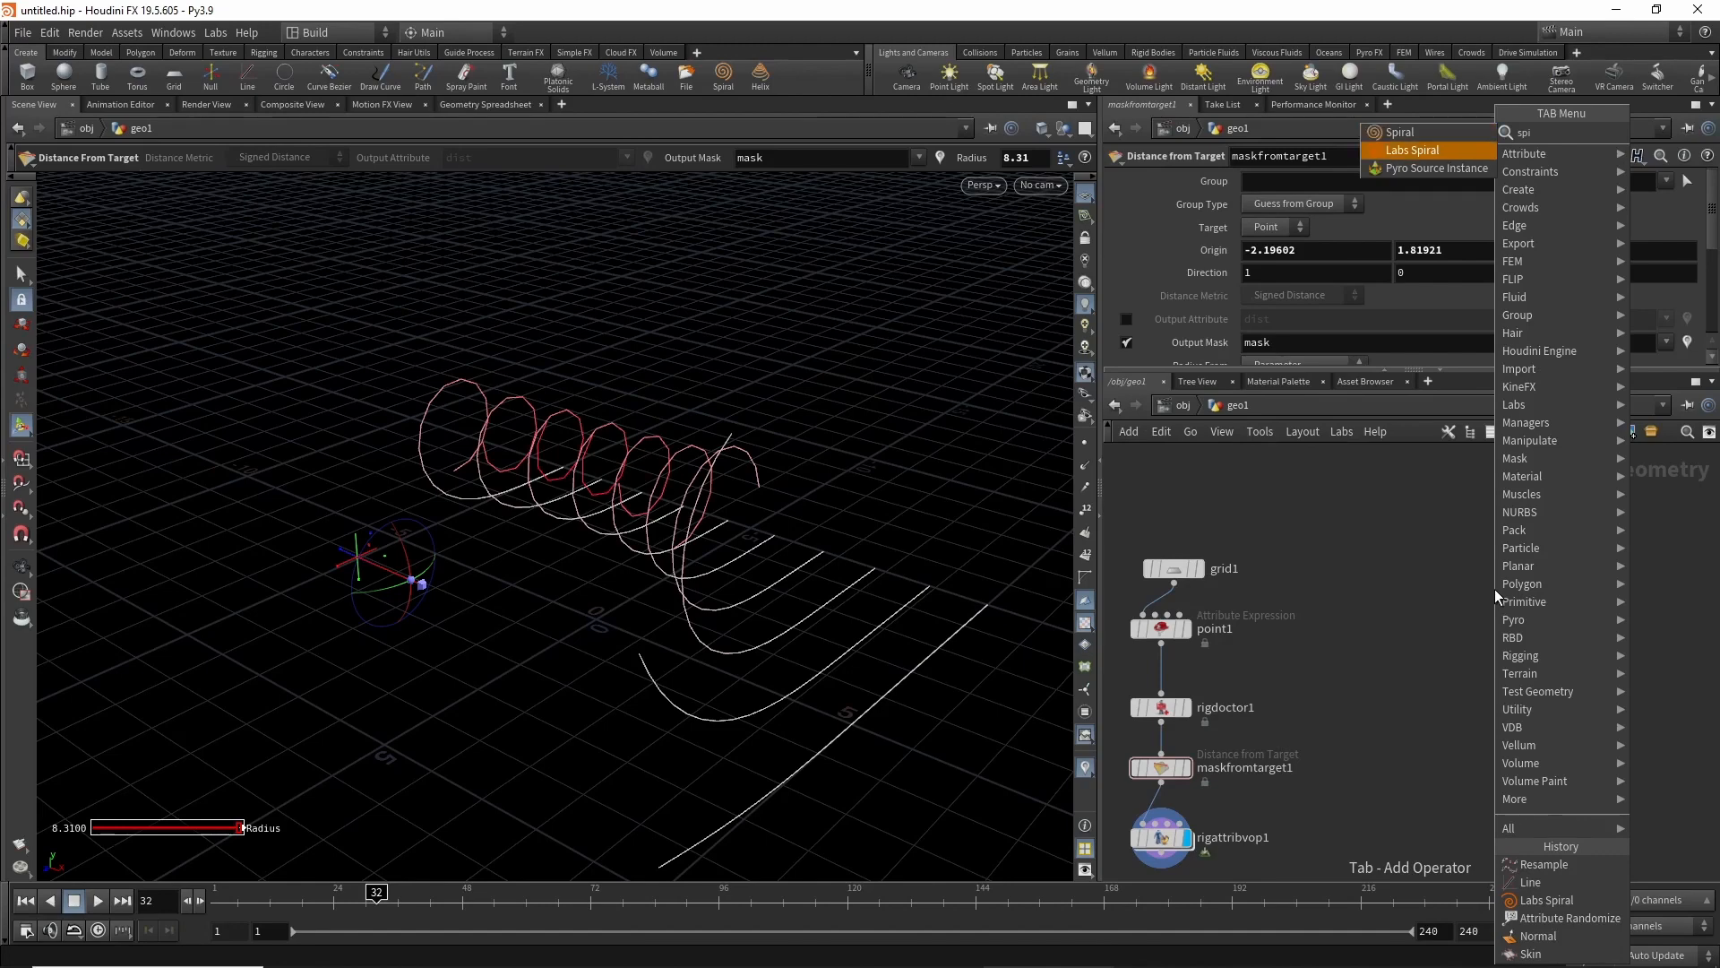
{"action": "key", "text": "Return"}
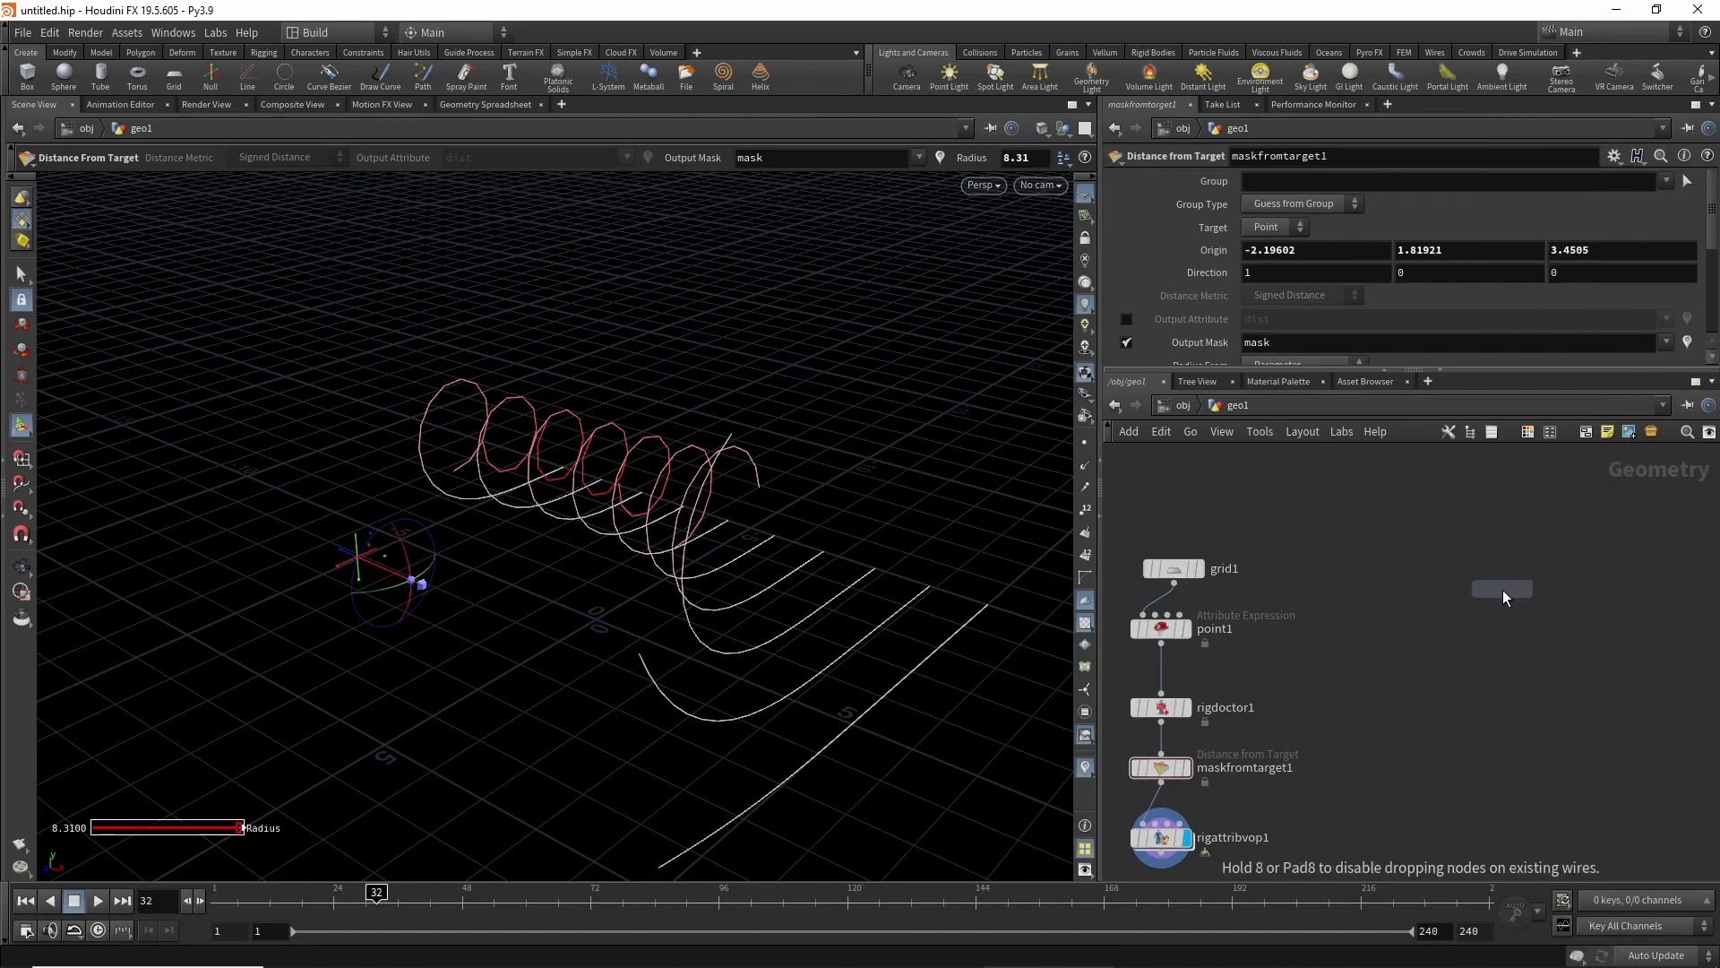
{"action": "left_click", "coordinate": [1505, 594]}
{"action": "scroll", "coordinate": [1363, 534], "scroll_direction": "up", "scroll_amount": 2}
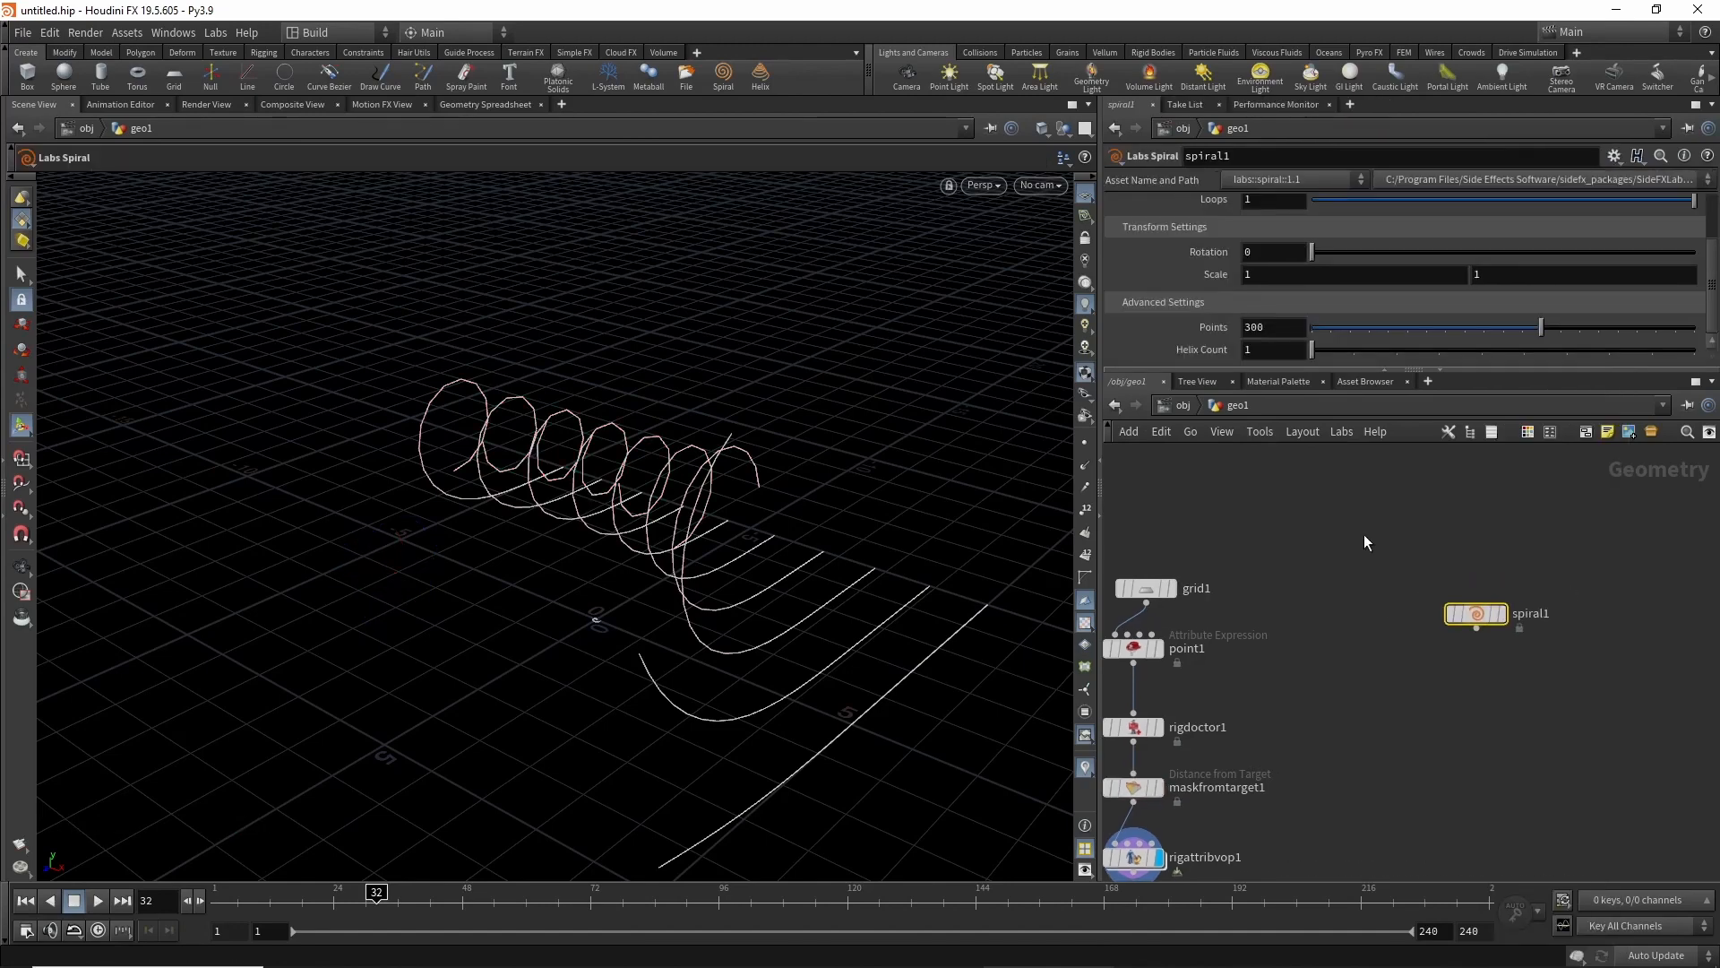
{"action": "left_click", "coordinate": [1522, 622]}
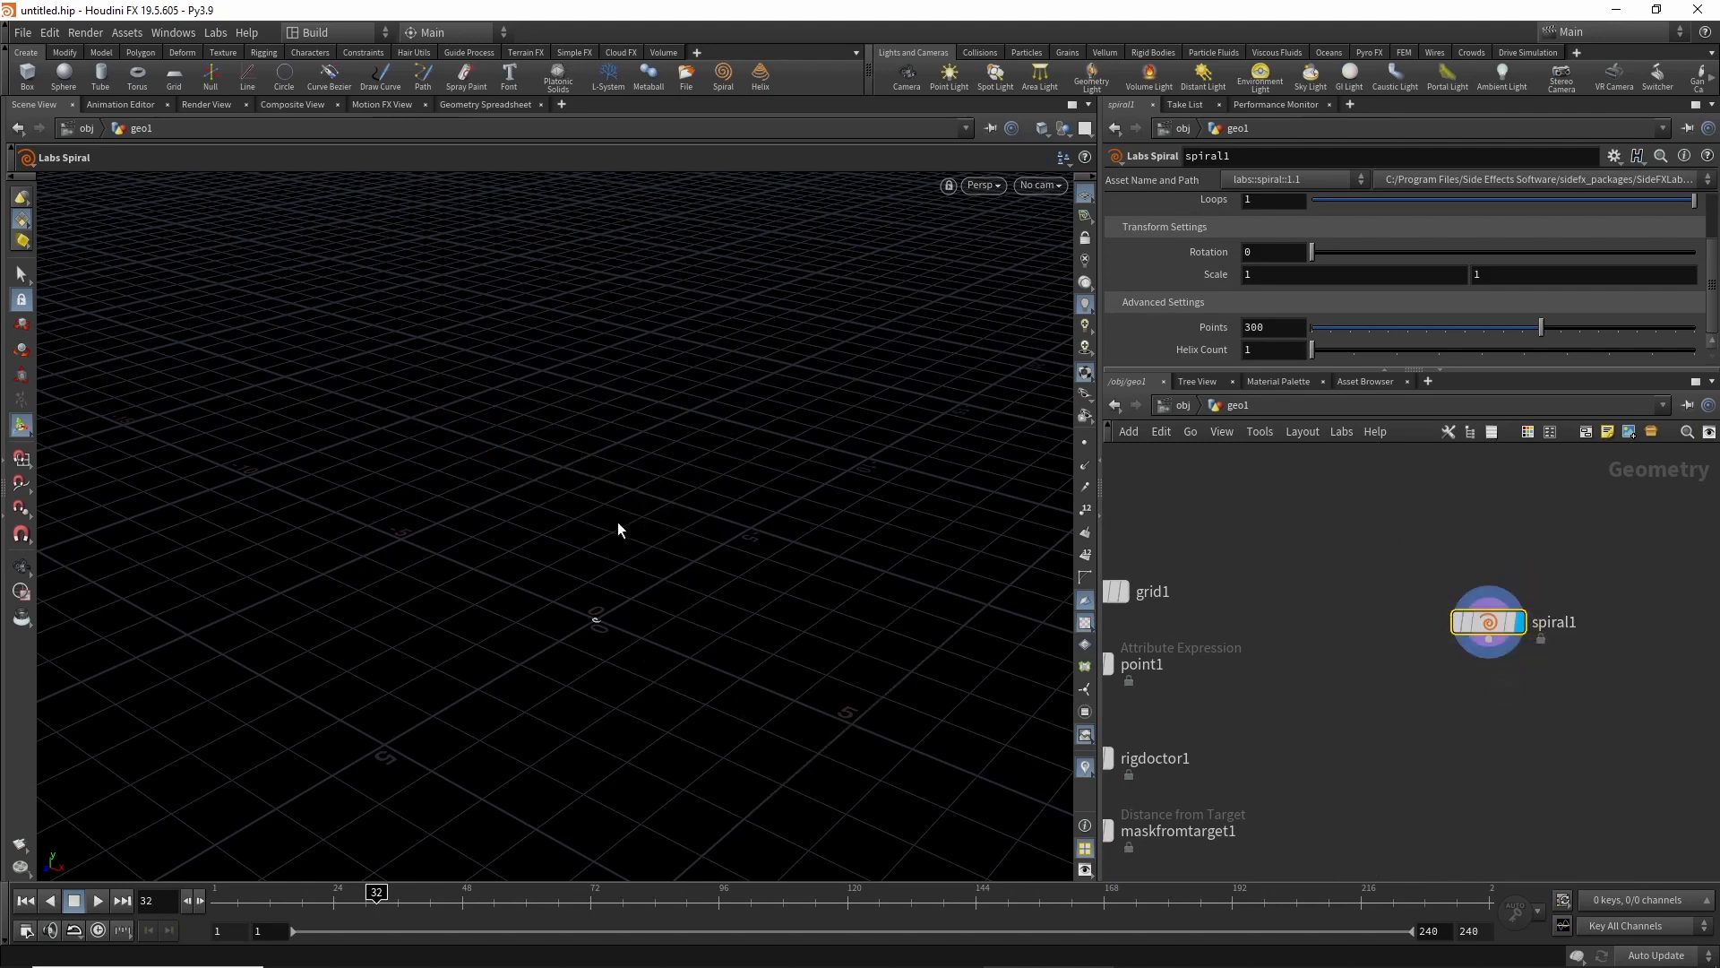
Frame the spiral in the viewport and set its Loops to 3.
{"action": "key", "text": "g"}
{"action": "mouse_move", "coordinate": [617, 520]}
{"action": "left_mouse_down"}
{"action": "mouse_move", "coordinate": [434, 653]}
{"action": "mouse_move", "coordinate": [564, 583]}
{"action": "mouse_move", "coordinate": [592, 538]}
{"action": "left_mouse_up"}
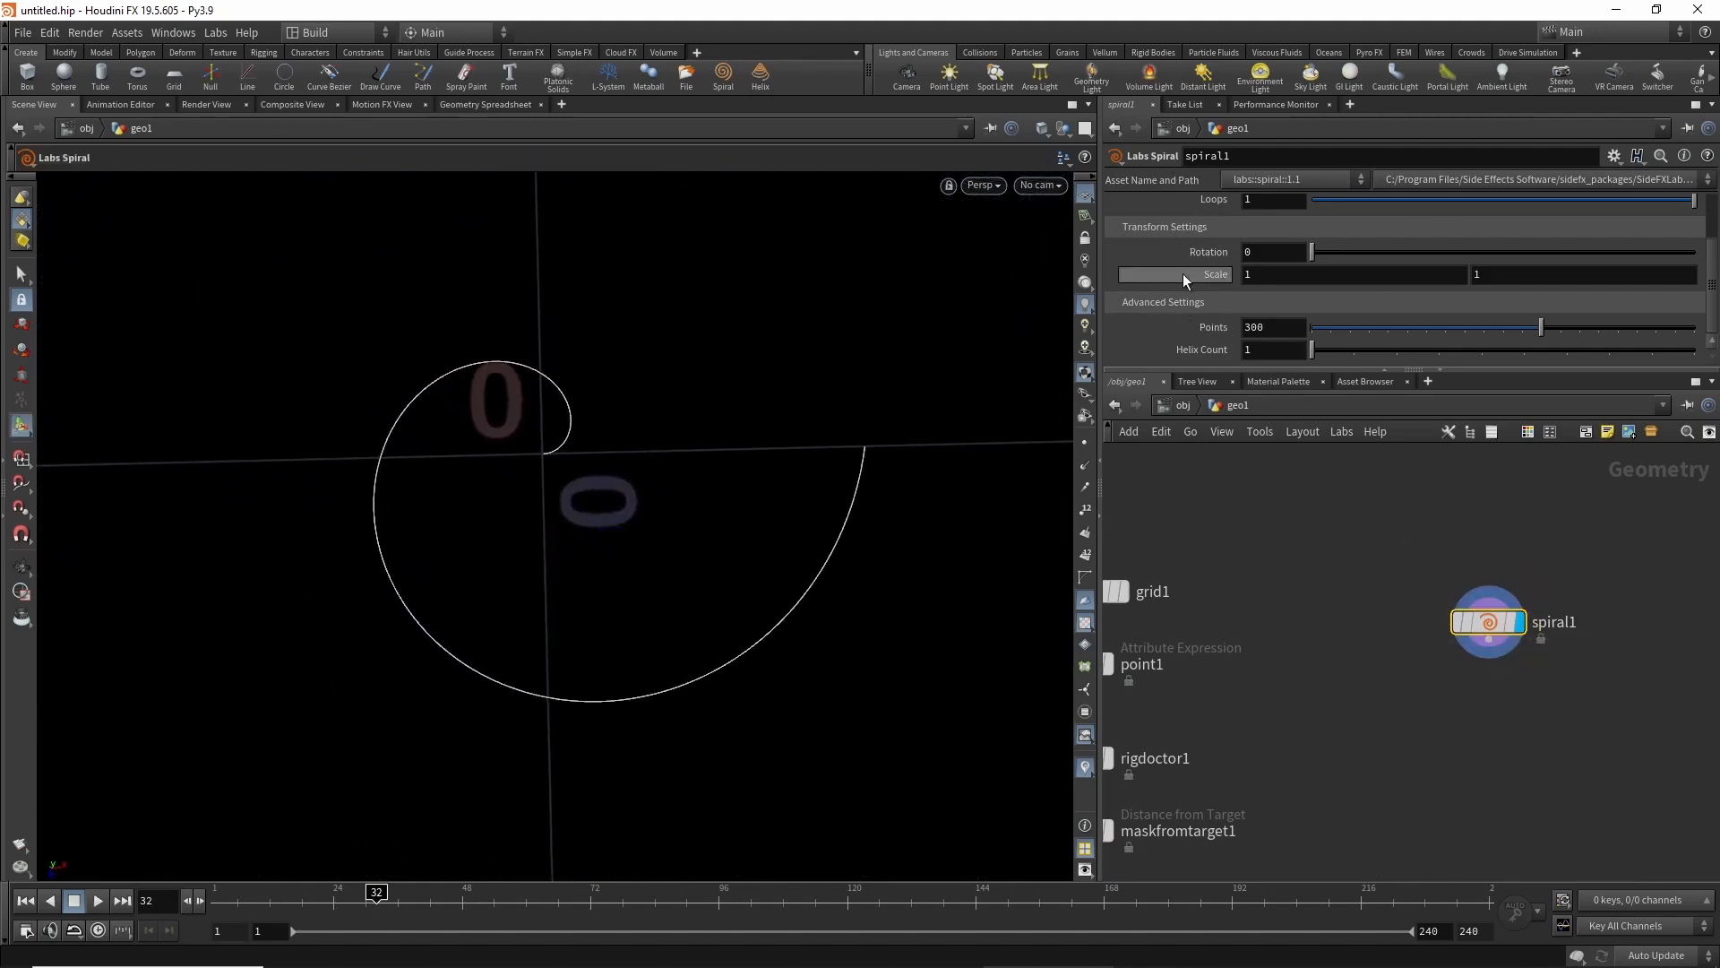
{"action": "scroll", "coordinate": [1189, 282], "scroll_direction": "up", "scroll_amount": 2}
{"action": "left_click", "coordinate": [1268, 267]}
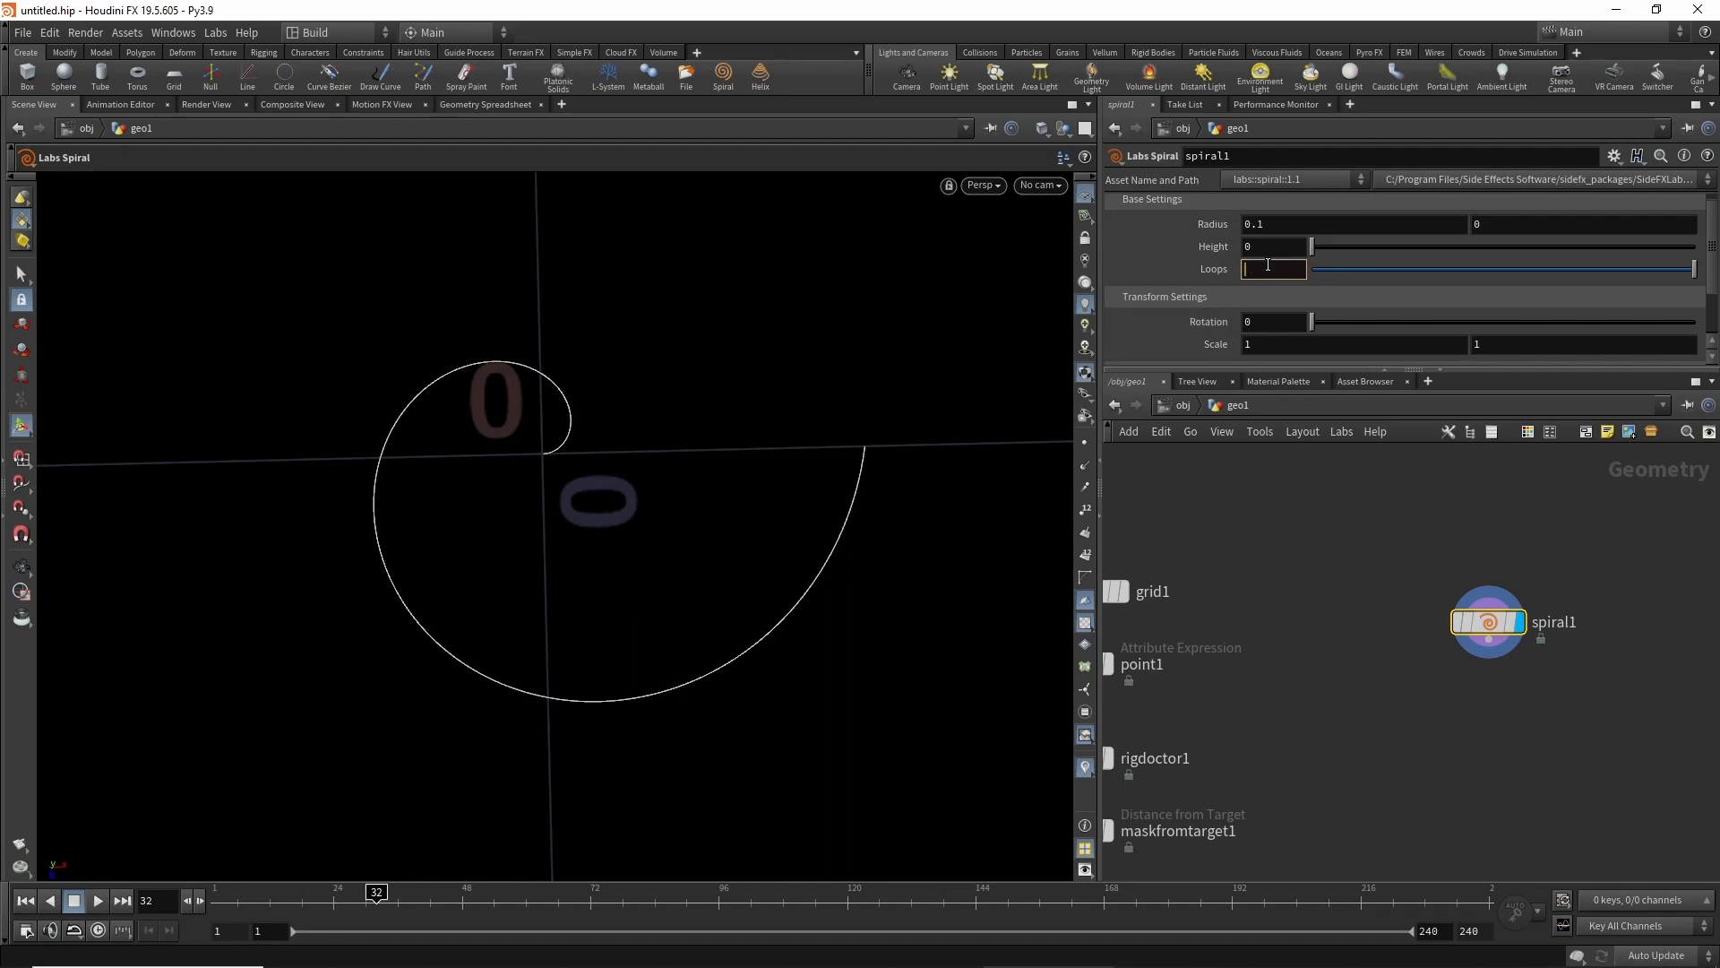
{"action": "type", "text": "3"}
{"action": "key", "text": "Return"}
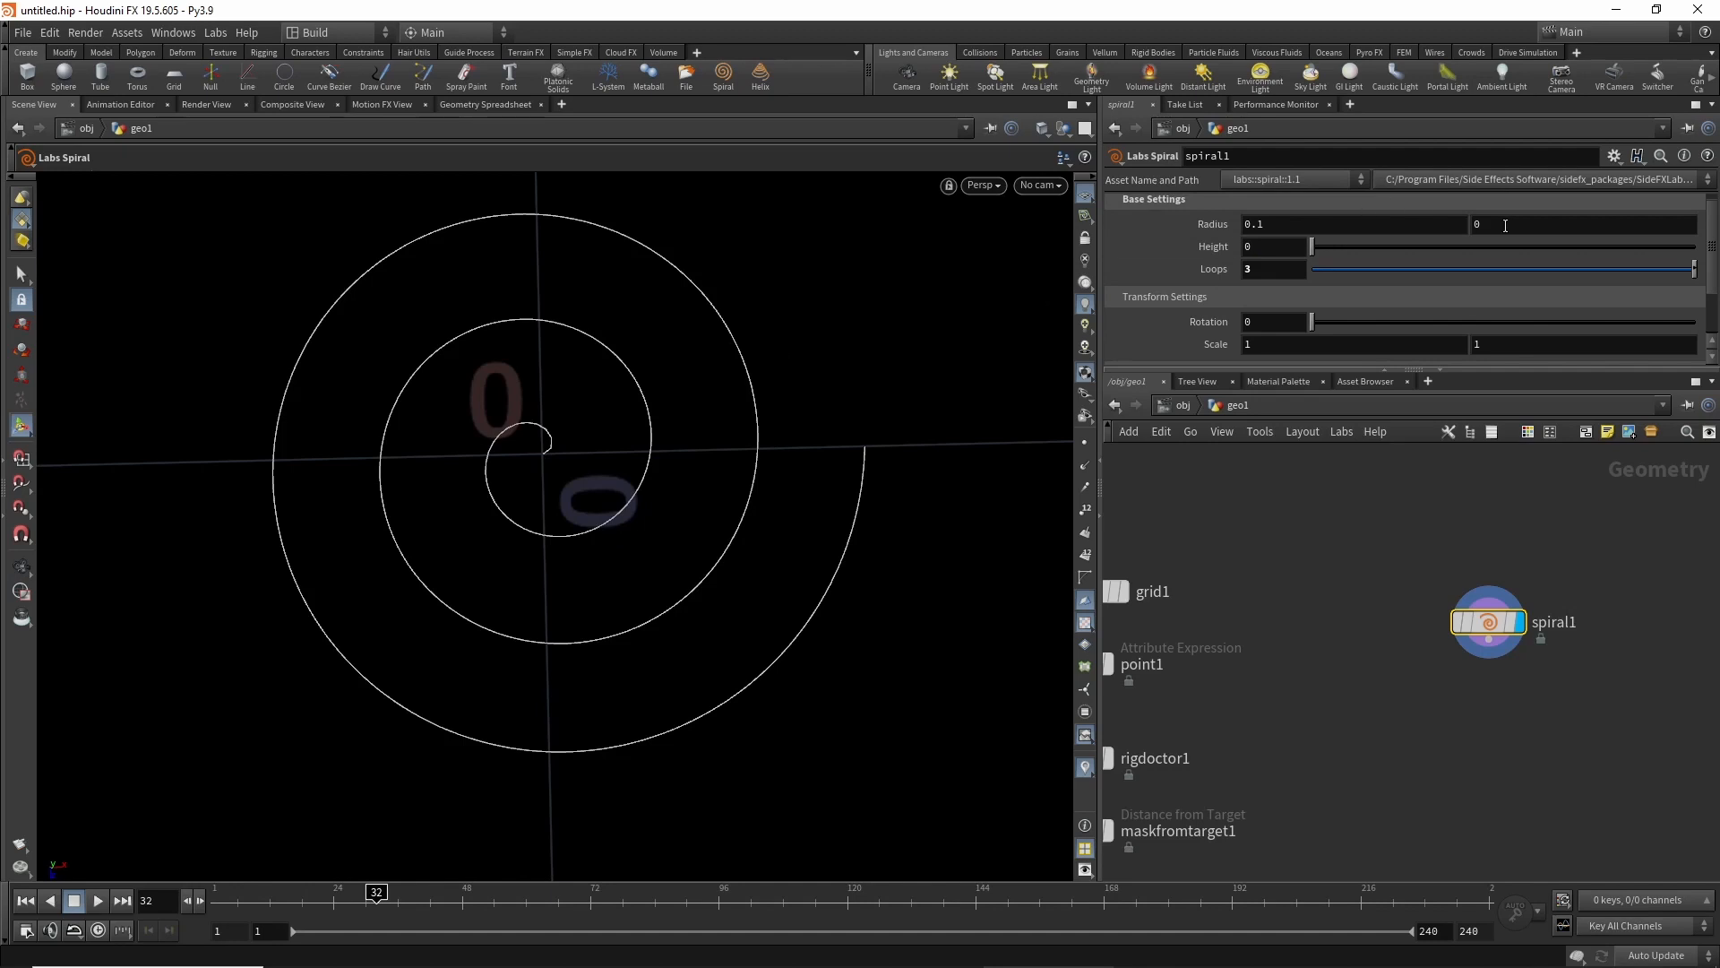
Set the spiral's two Radius values to 0.092 and 0.01.
{"action": "middle_click_drag", "start_coordinate": [1505, 225], "coordinate": [1654, 306]}
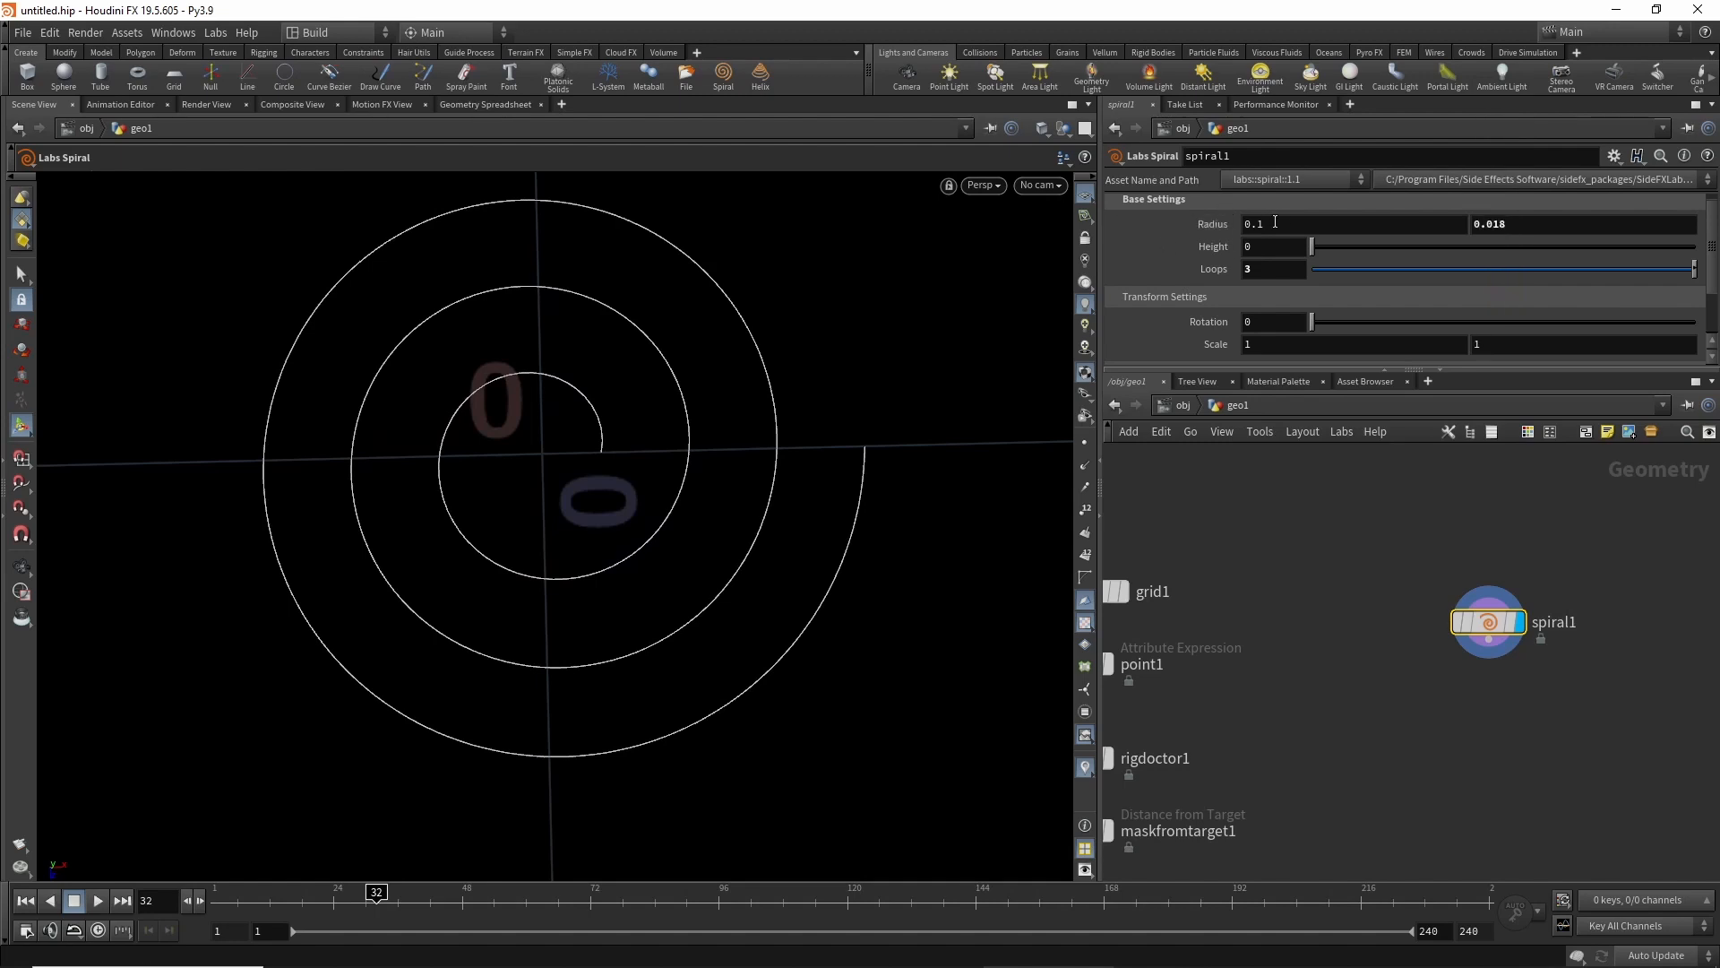
{"action": "middle_click_drag", "start_coordinate": [1274, 224], "coordinate": [1194, 270]}
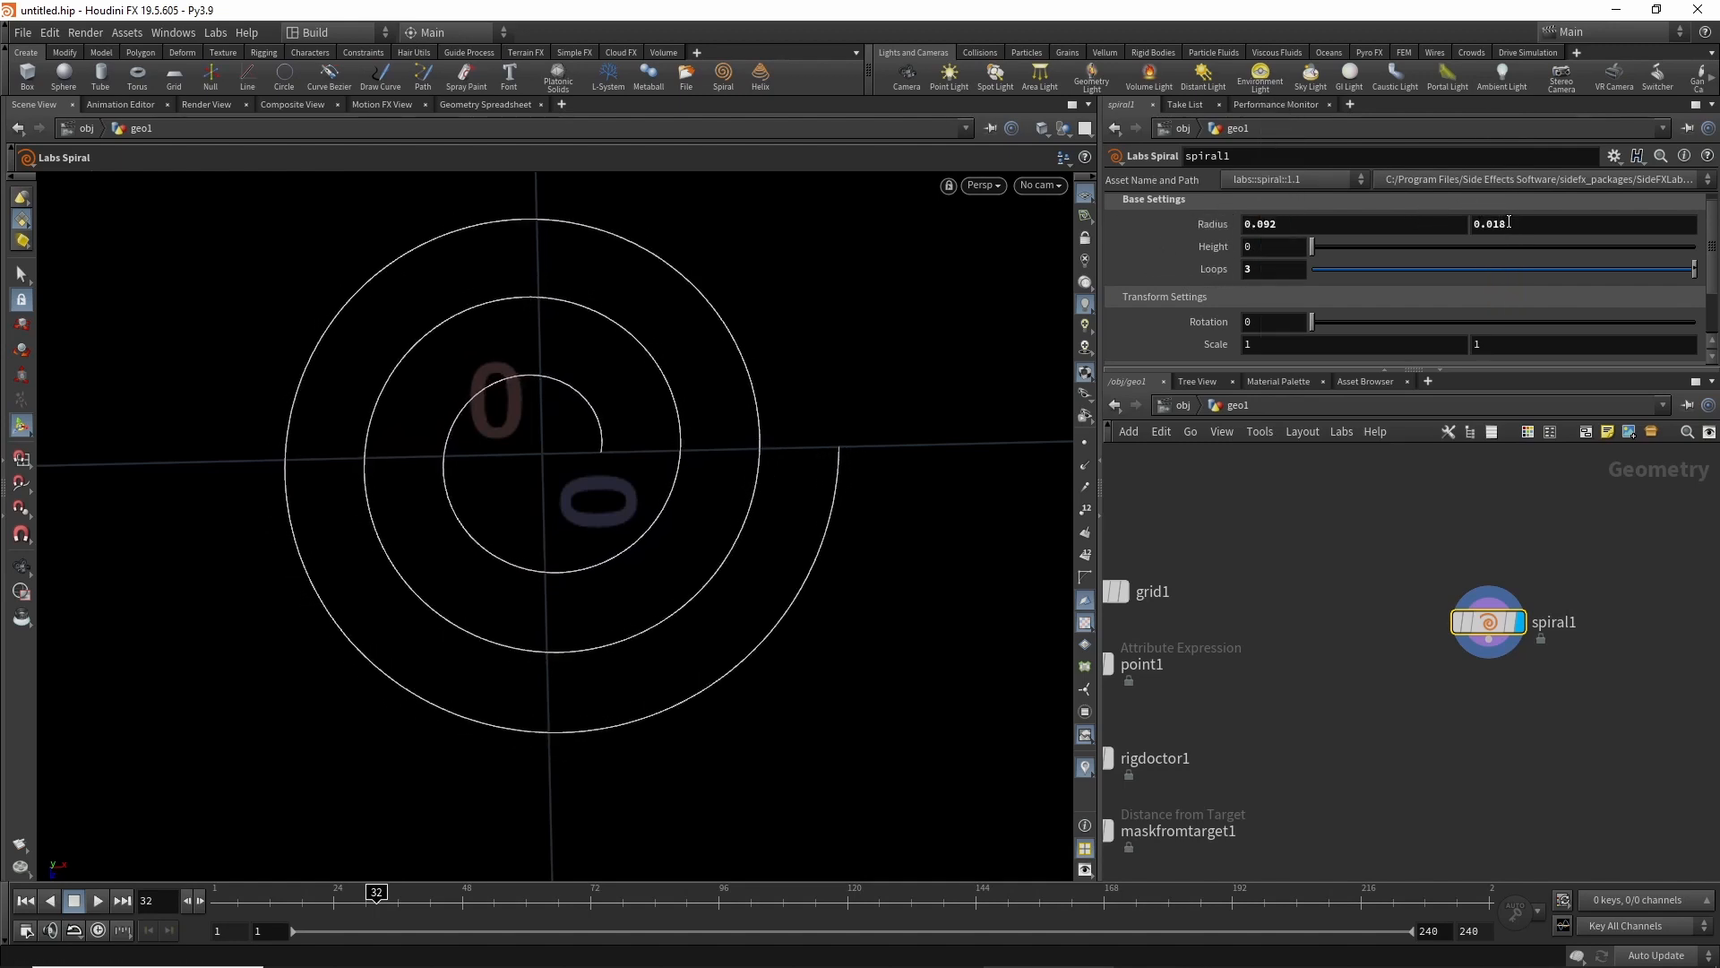
{"action": "left_click", "coordinate": [1513, 224]}
{"action": "key", "text": "BackSpace"}
{"action": "key", "text": "Return"}
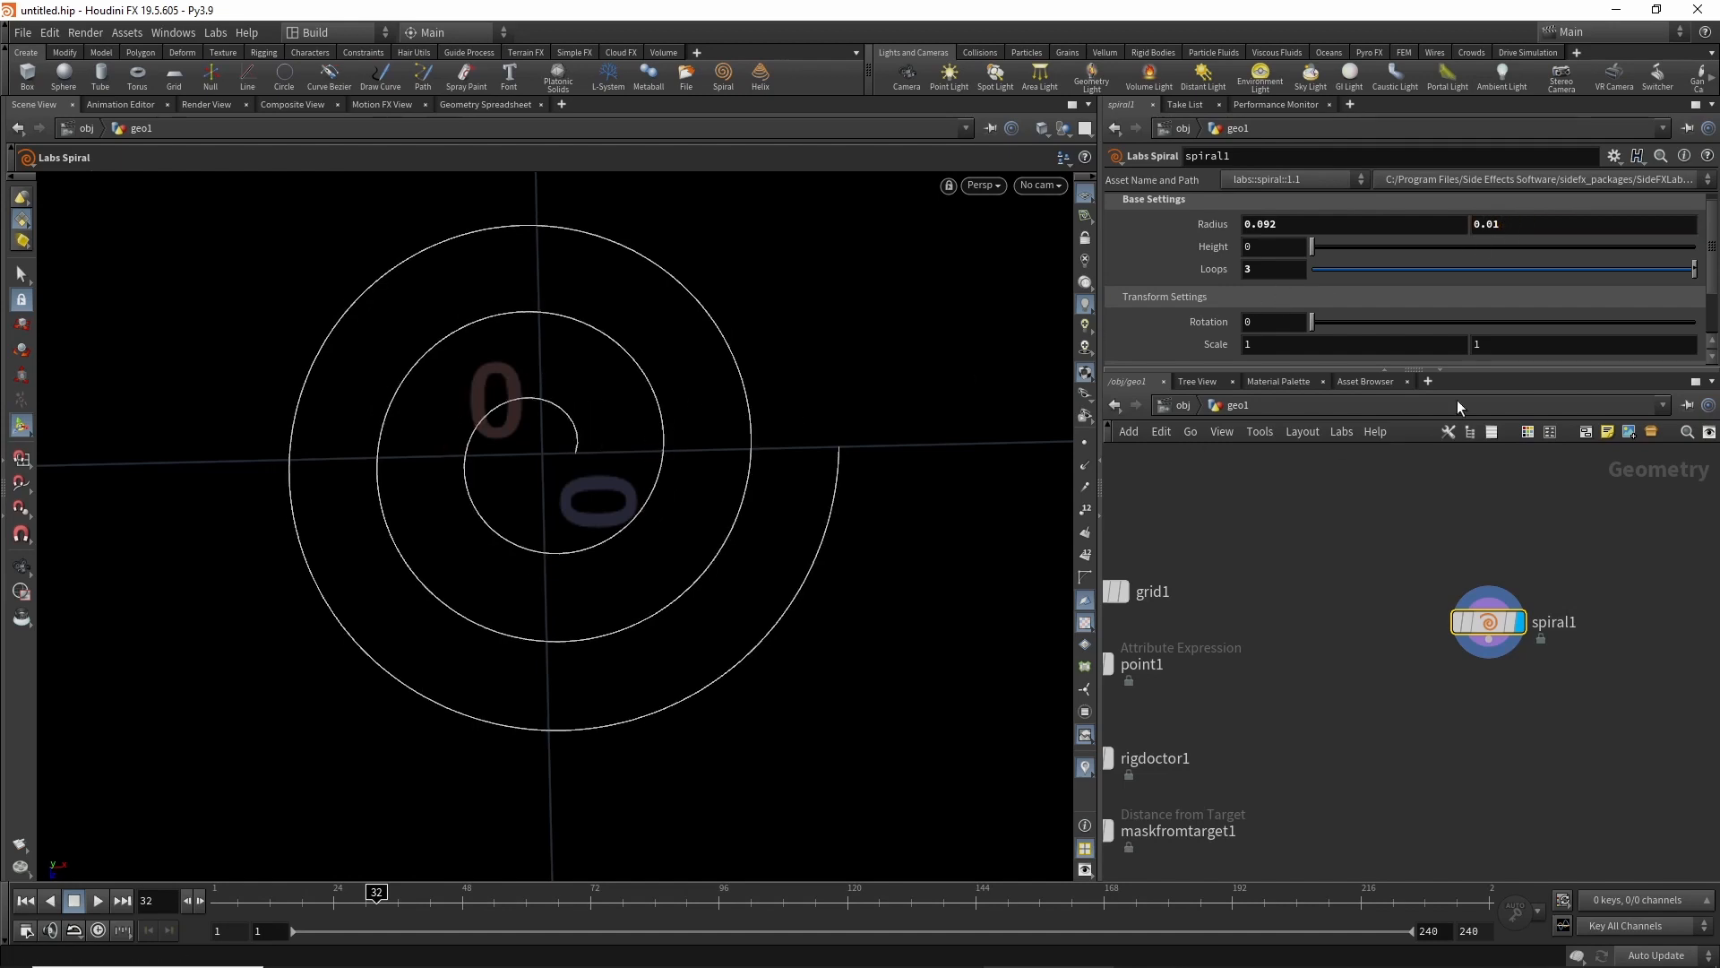
Enlarge the parameter area and set the spiral's Points to 126.
{"action": "left_click_drag", "start_coordinate": [1189, 367], "coordinate": [1182, 520]}
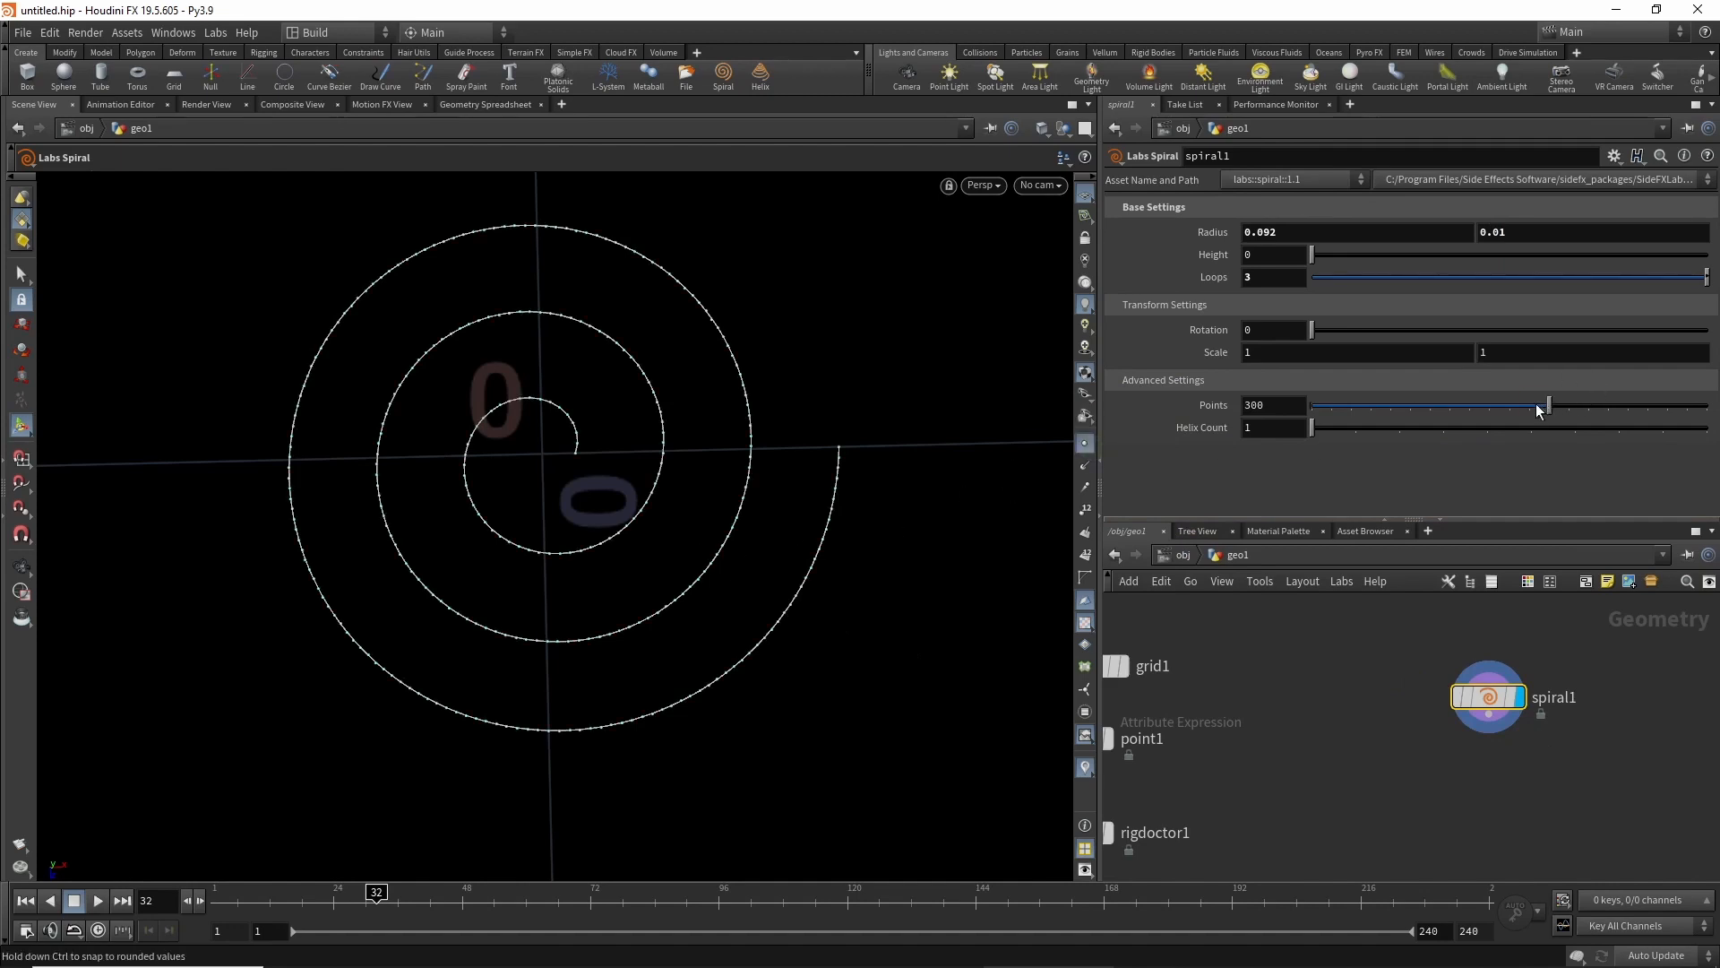
{"action": "left_click_drag", "start_coordinate": [1538, 411], "coordinate": [1410, 405]}
{"action": "key", "text": "Escape"}
{"action": "left_click_drag", "start_coordinate": [610, 641], "coordinate": [630, 460]}
{"action": "key", "text": "Return"}
Set the spiral's Height to 0.016.
{"action": "middle_click_drag", "start_coordinate": [1294, 260], "coordinate": [1429, 301]}
{"action": "key", "text": "Escape"}
{"action": "left_click_drag", "start_coordinate": [529, 549], "coordinate": [385, 616]}
{"action": "middle_click_drag", "start_coordinate": [803, 474], "coordinate": [794, 492], "text": "alt"}
{"action": "middle_click_drag", "start_coordinate": [1334, 688], "coordinate": [1380, 692]}
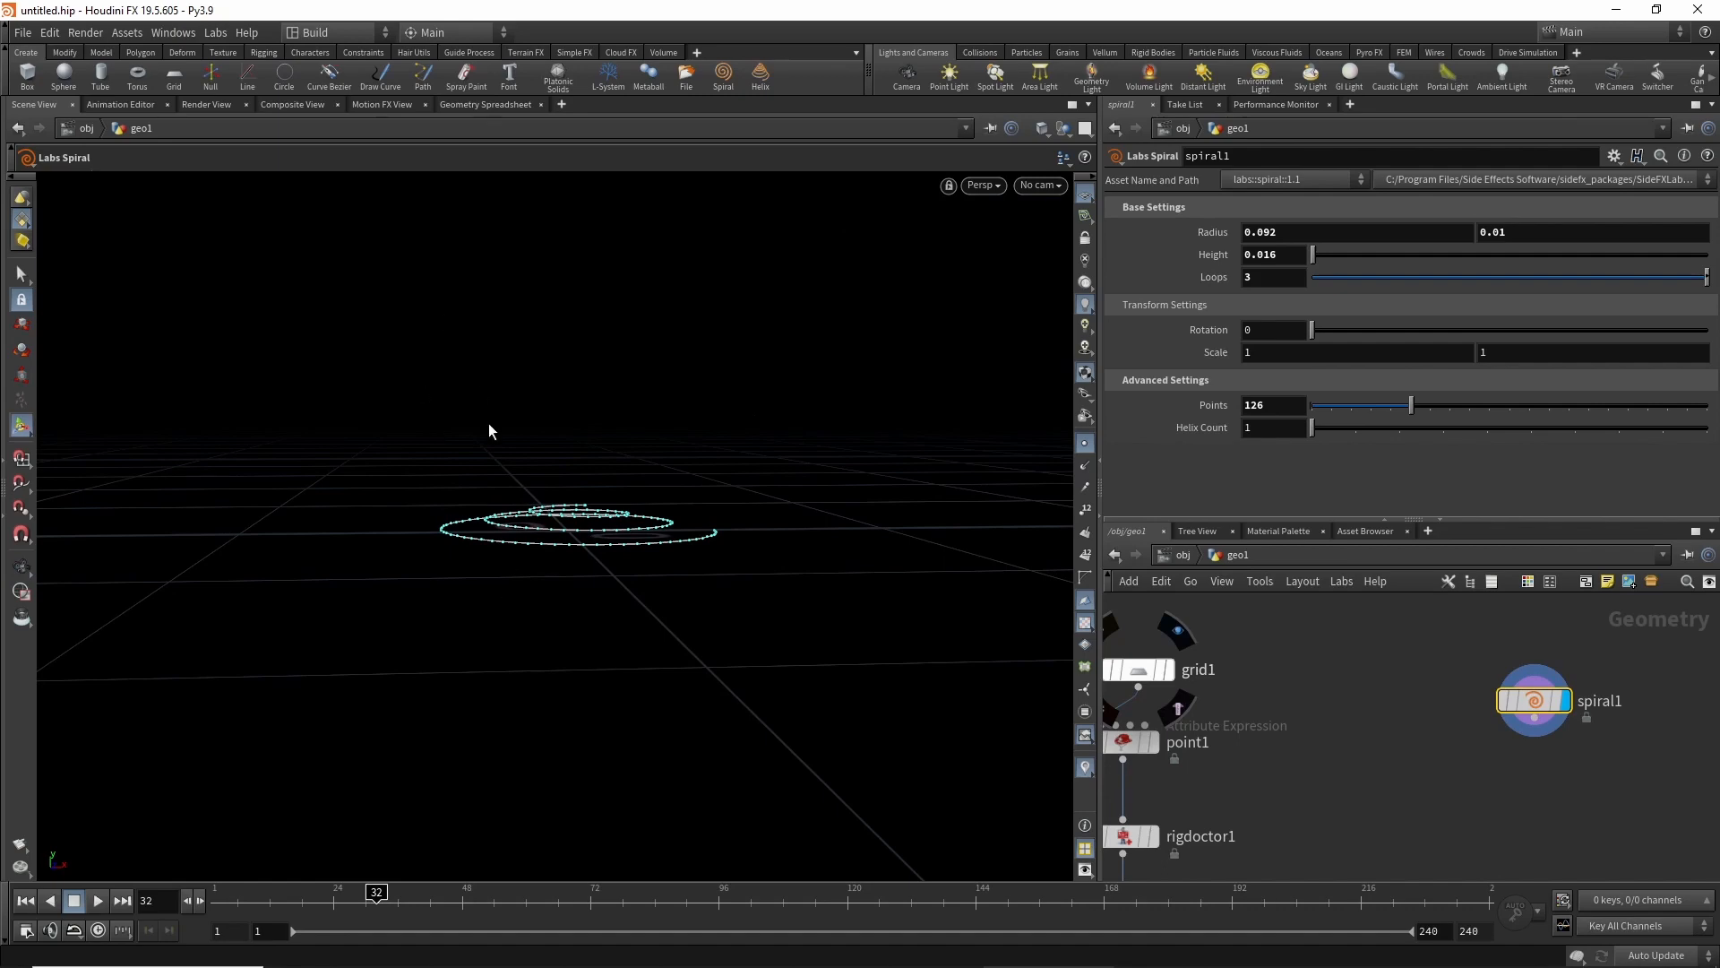
{"action": "left_click_drag", "start_coordinate": [540, 492], "coordinate": [541, 536], "text": "alt"}
Add a Line node to the geo1 network between grid1 and spiral1.
{"action": "scroll", "coordinate": [1335, 644], "scroll_direction": "down", "scroll_amount": 3}
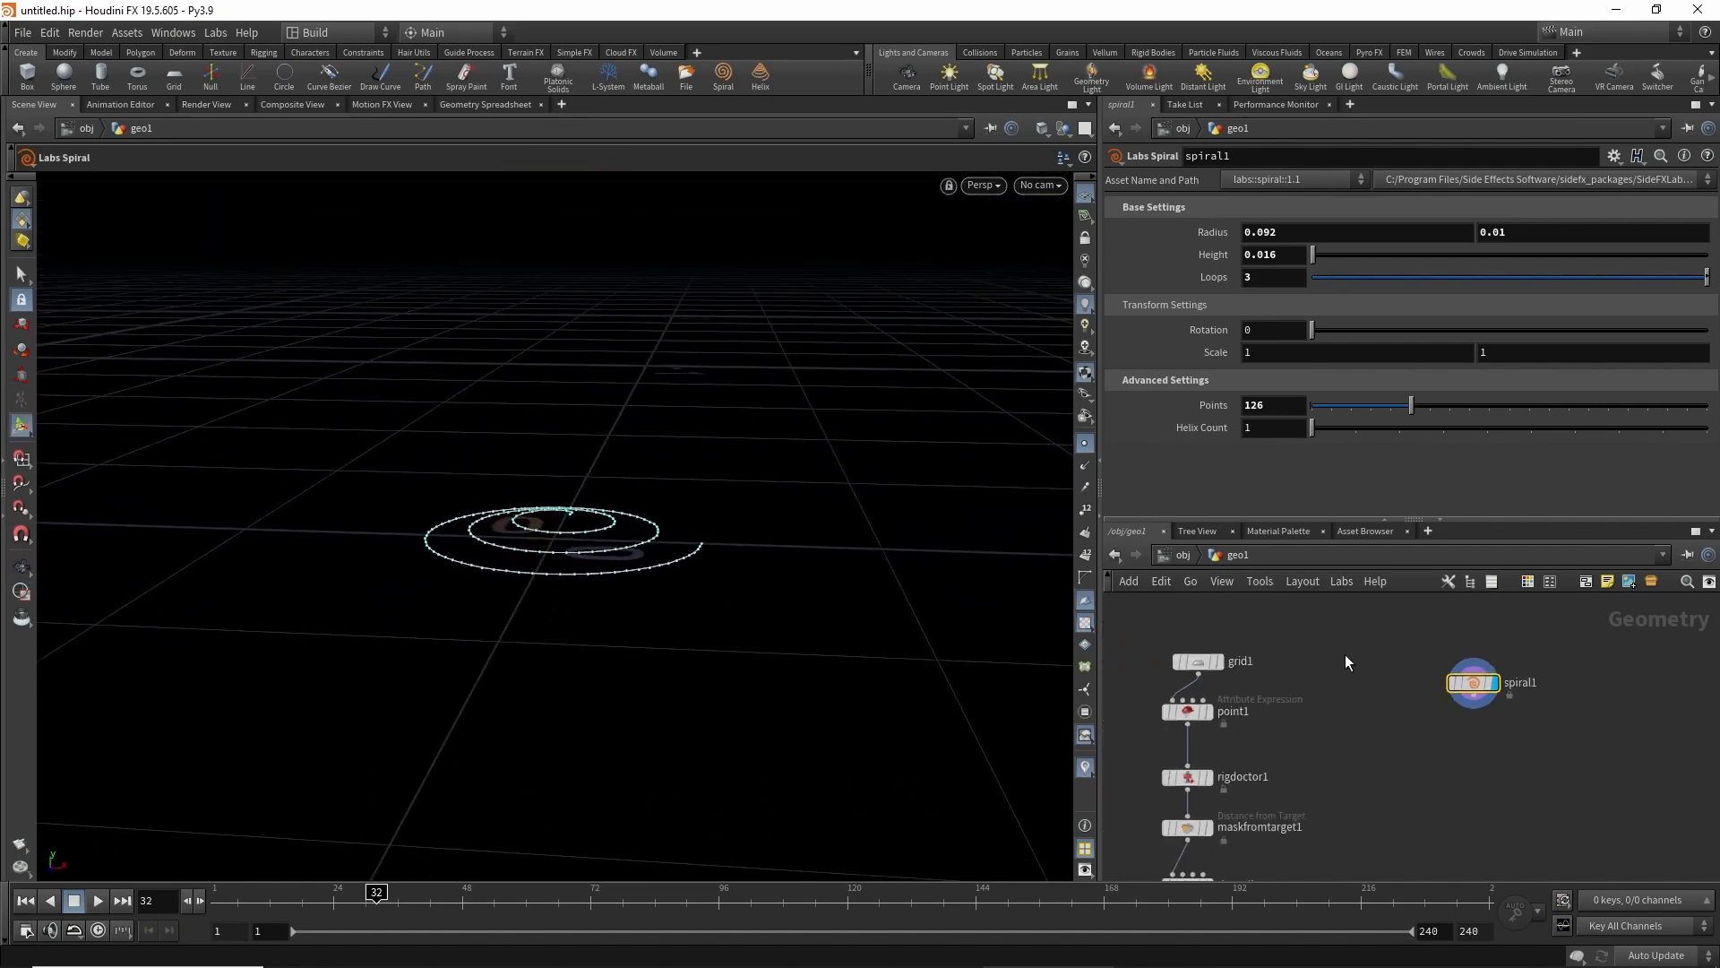
{"action": "middle_click_drag", "start_coordinate": [1357, 663], "coordinate": [1414, 665]}
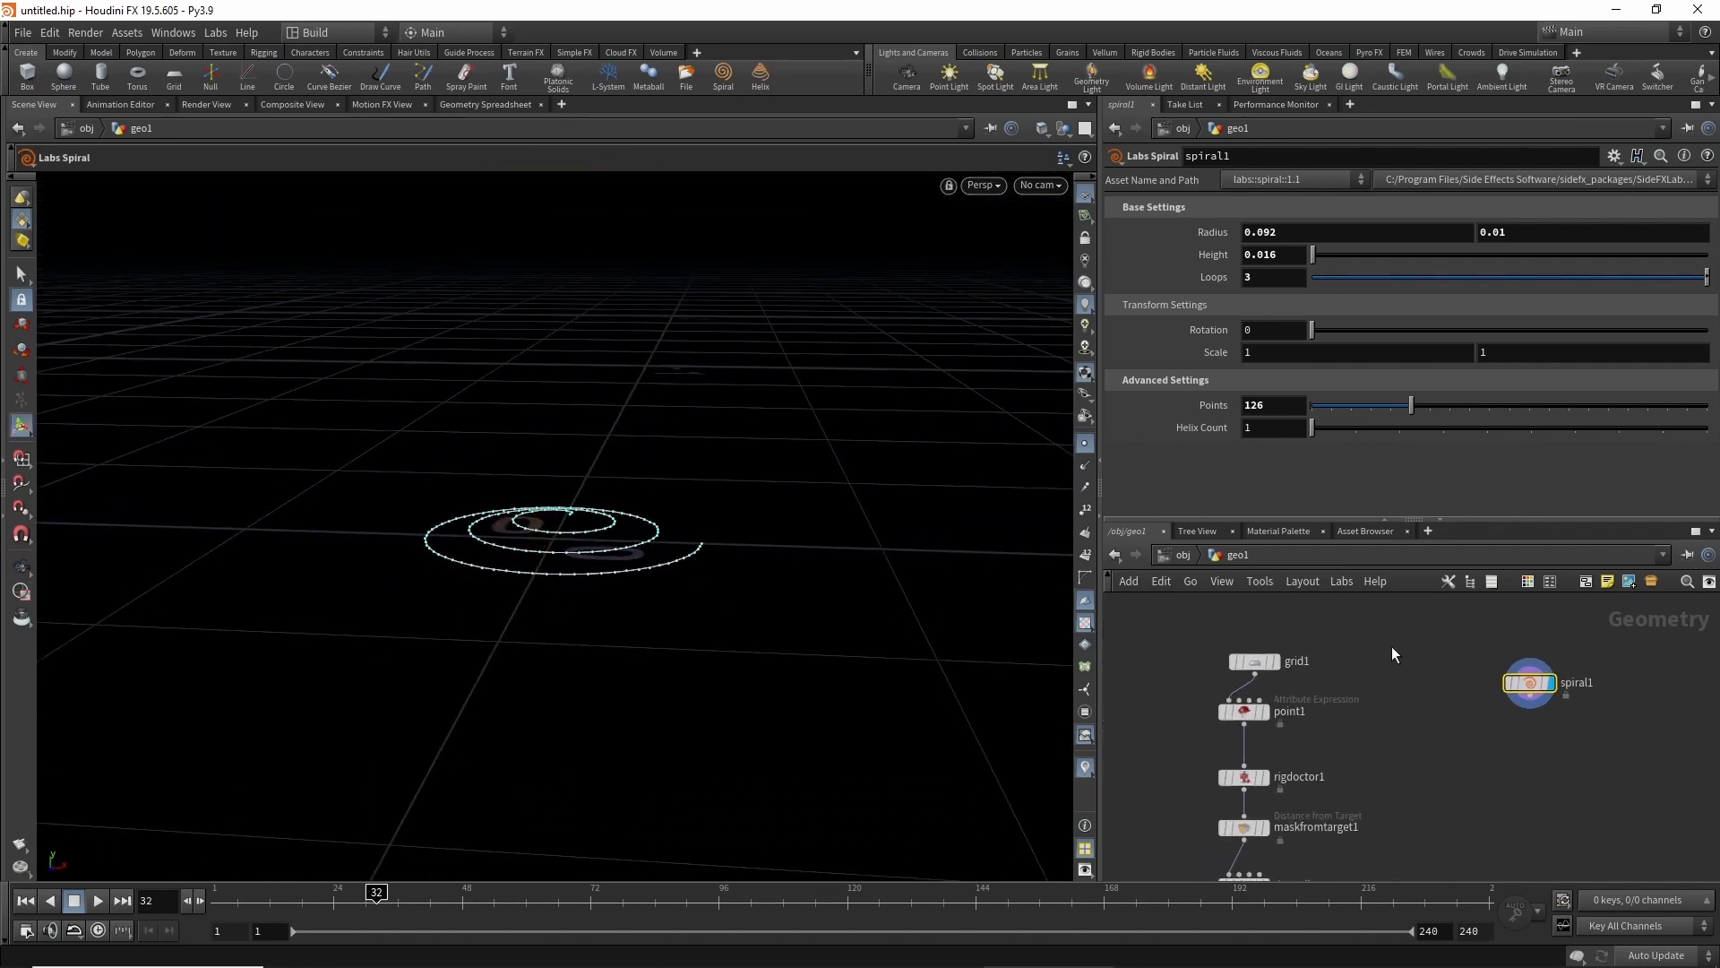
{"action": "key", "text": "Tab"}
{"action": "type", "text": "lin"}
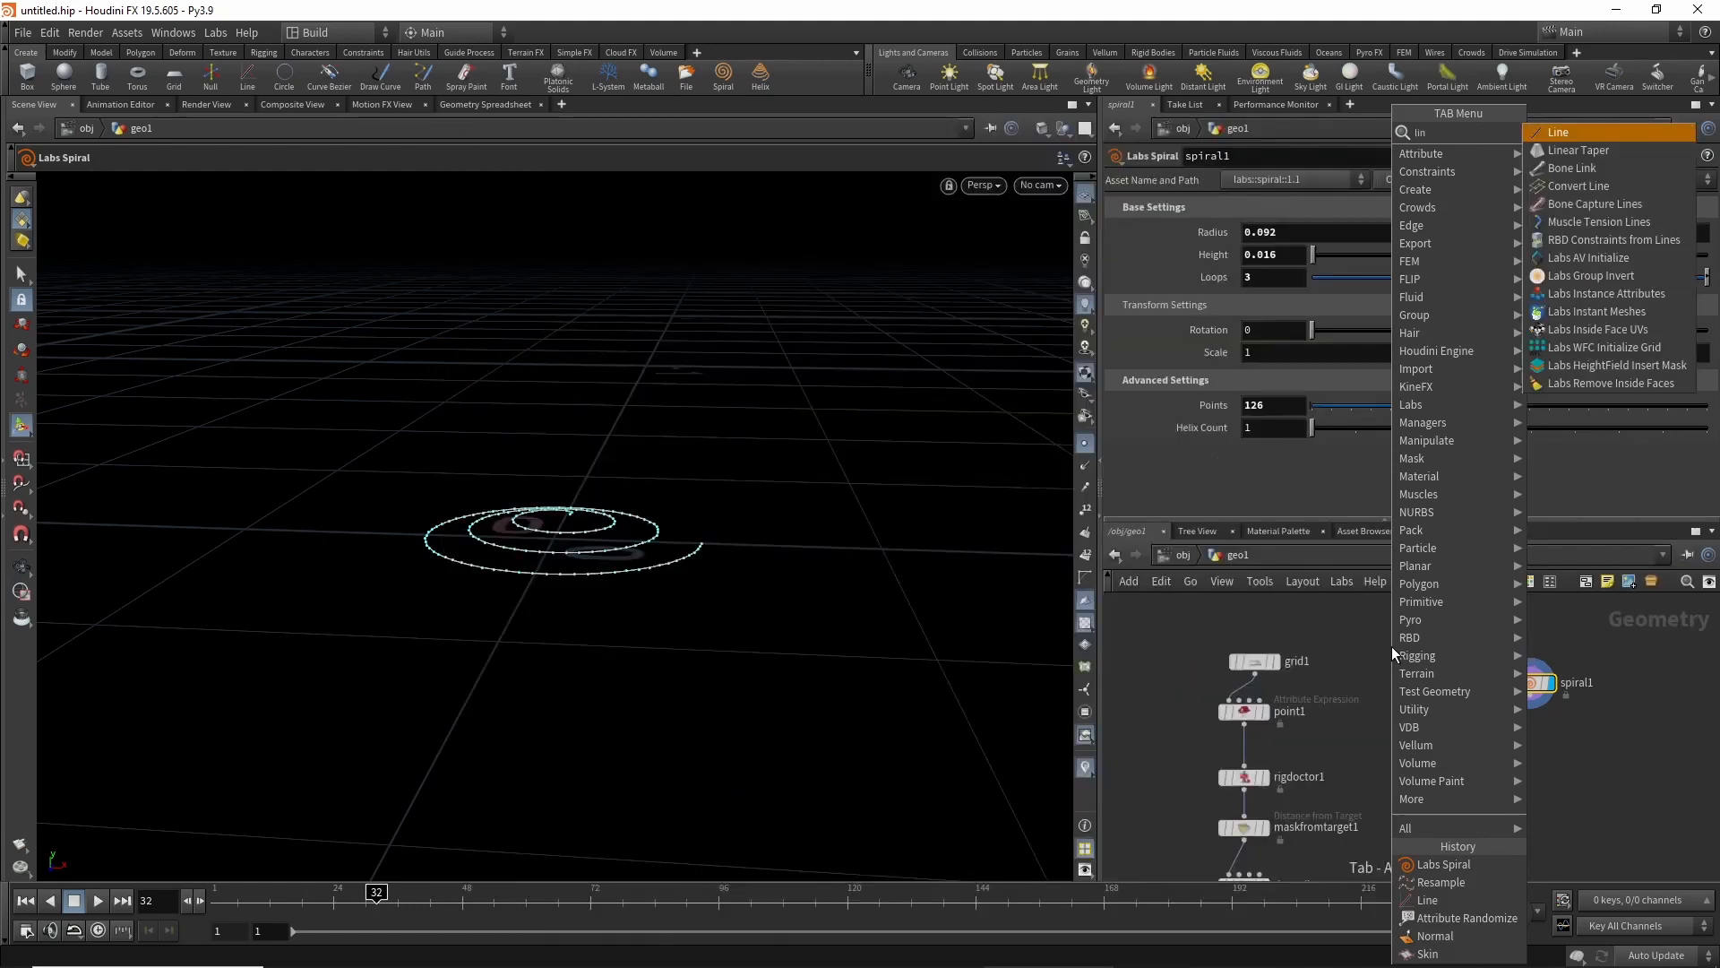
{"action": "key", "text": "Return"}
{"action": "left_click", "coordinate": [1390, 647]}
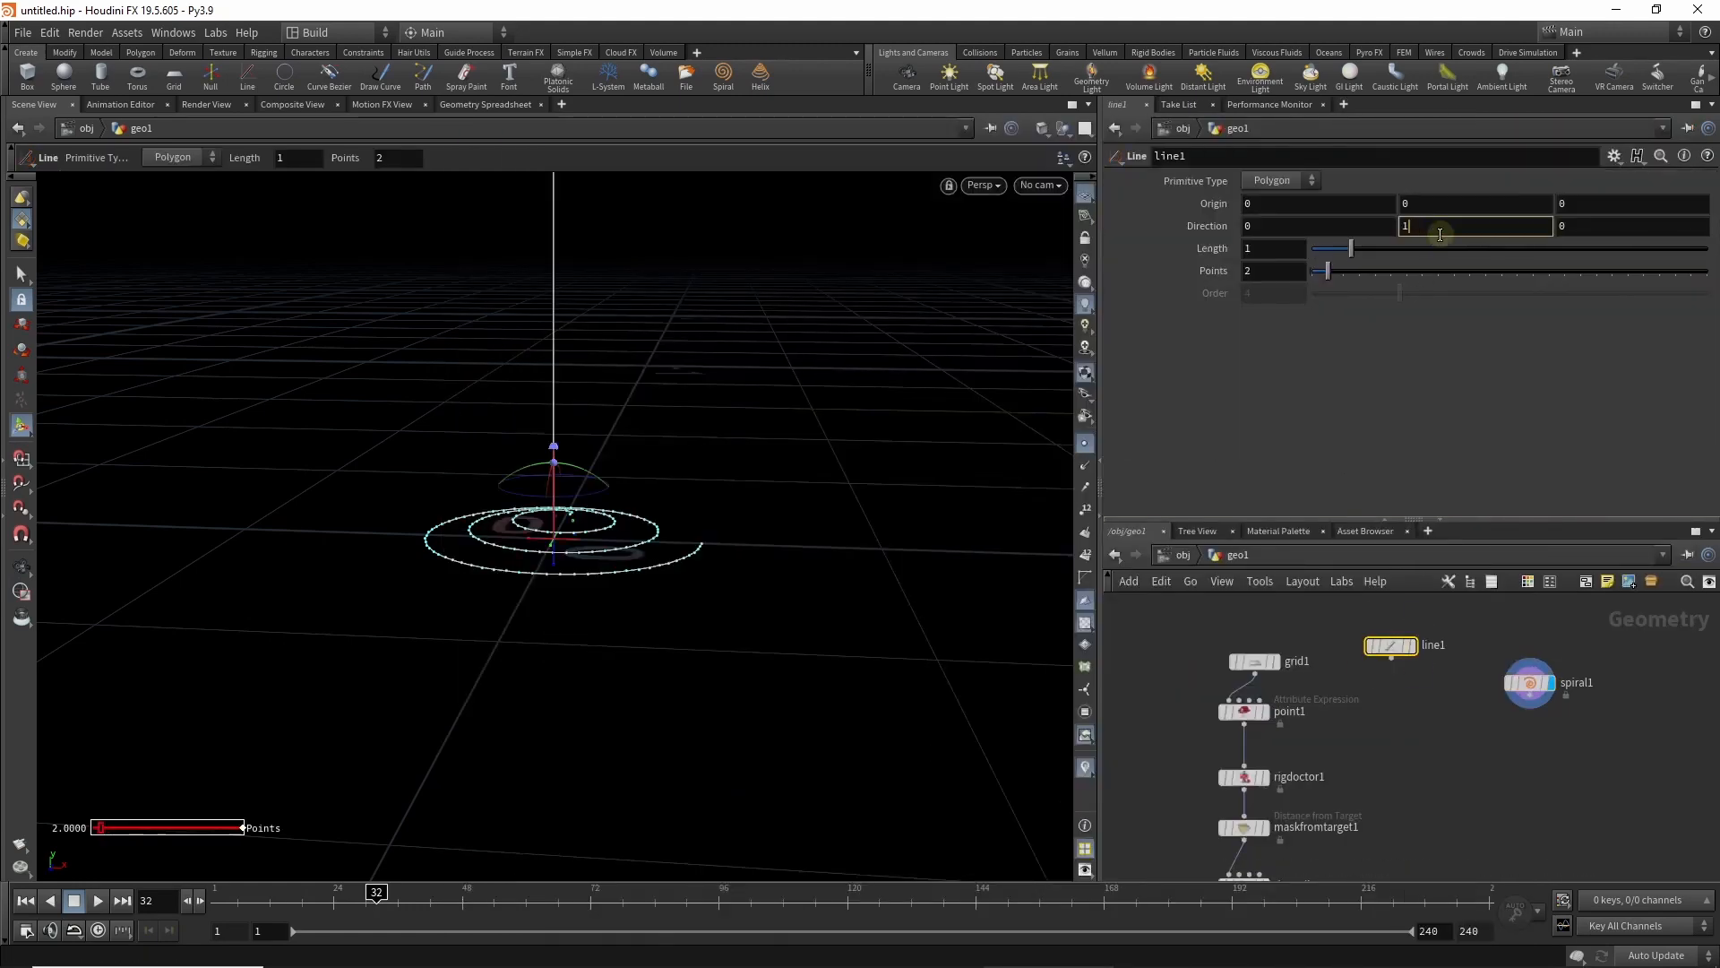
Set the line's Direction to 0, 0, 1 so it runs along the Z axis.
{"action": "type", "text": "0"}
{"action": "key", "text": "Return"}
{"action": "left_click", "coordinate": [1600, 225]}
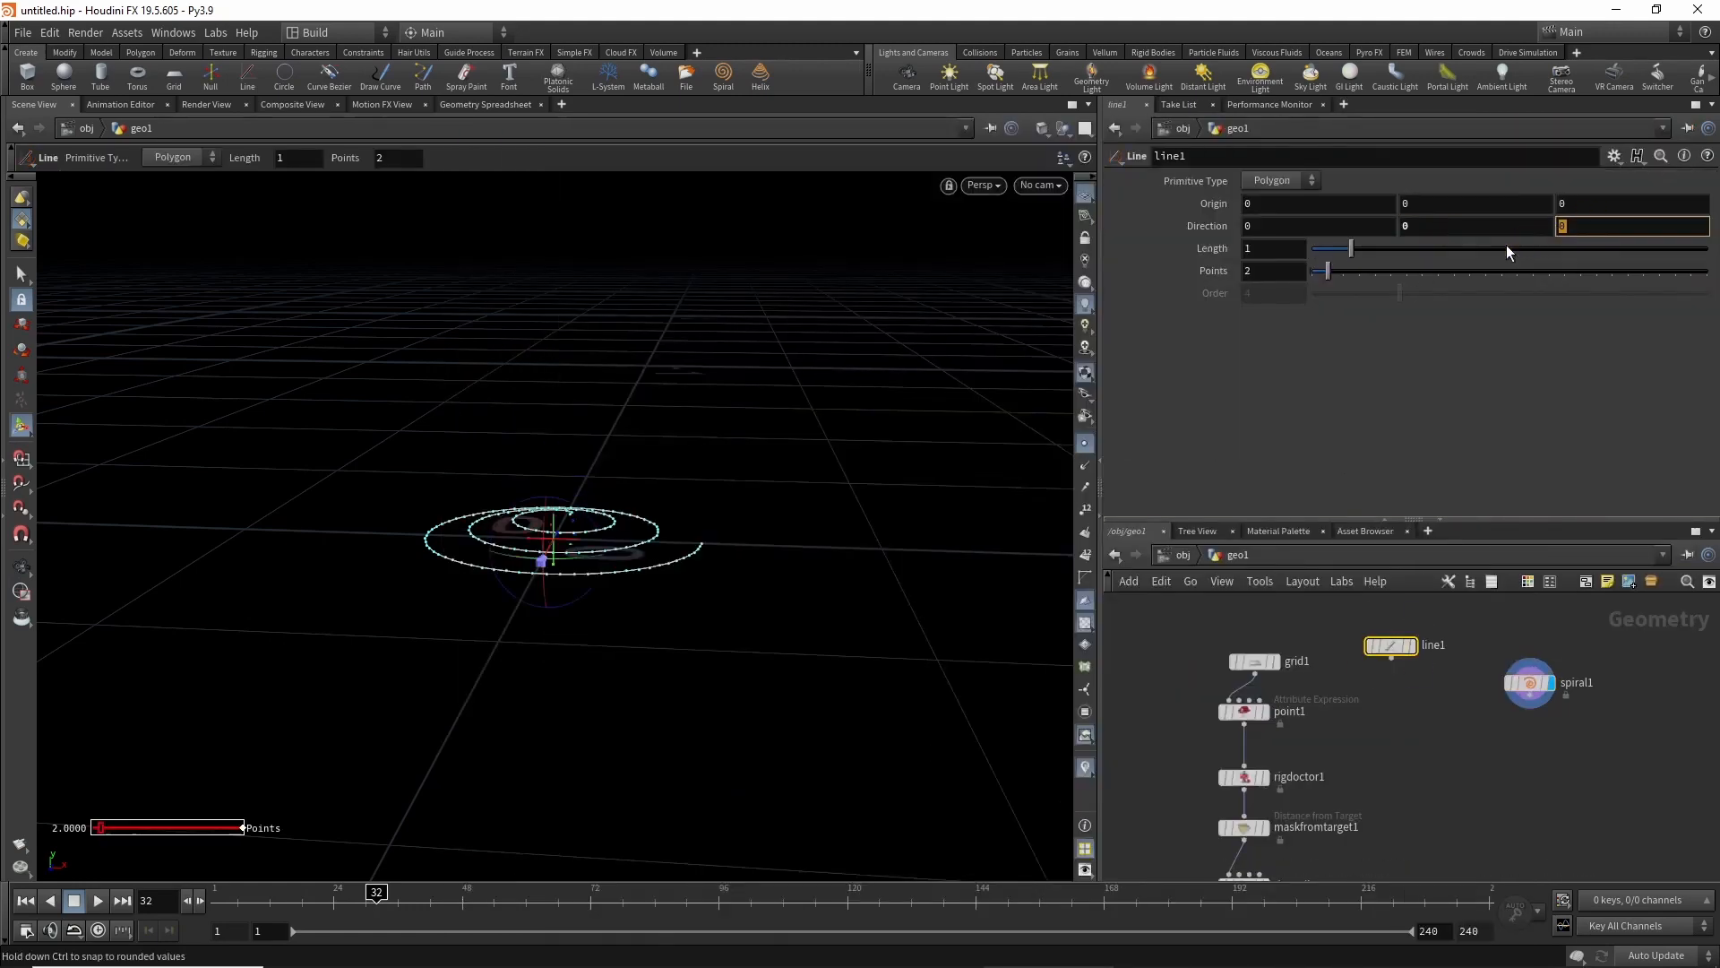
{"action": "type", "text": "1"}
{"action": "key", "text": "Return"}
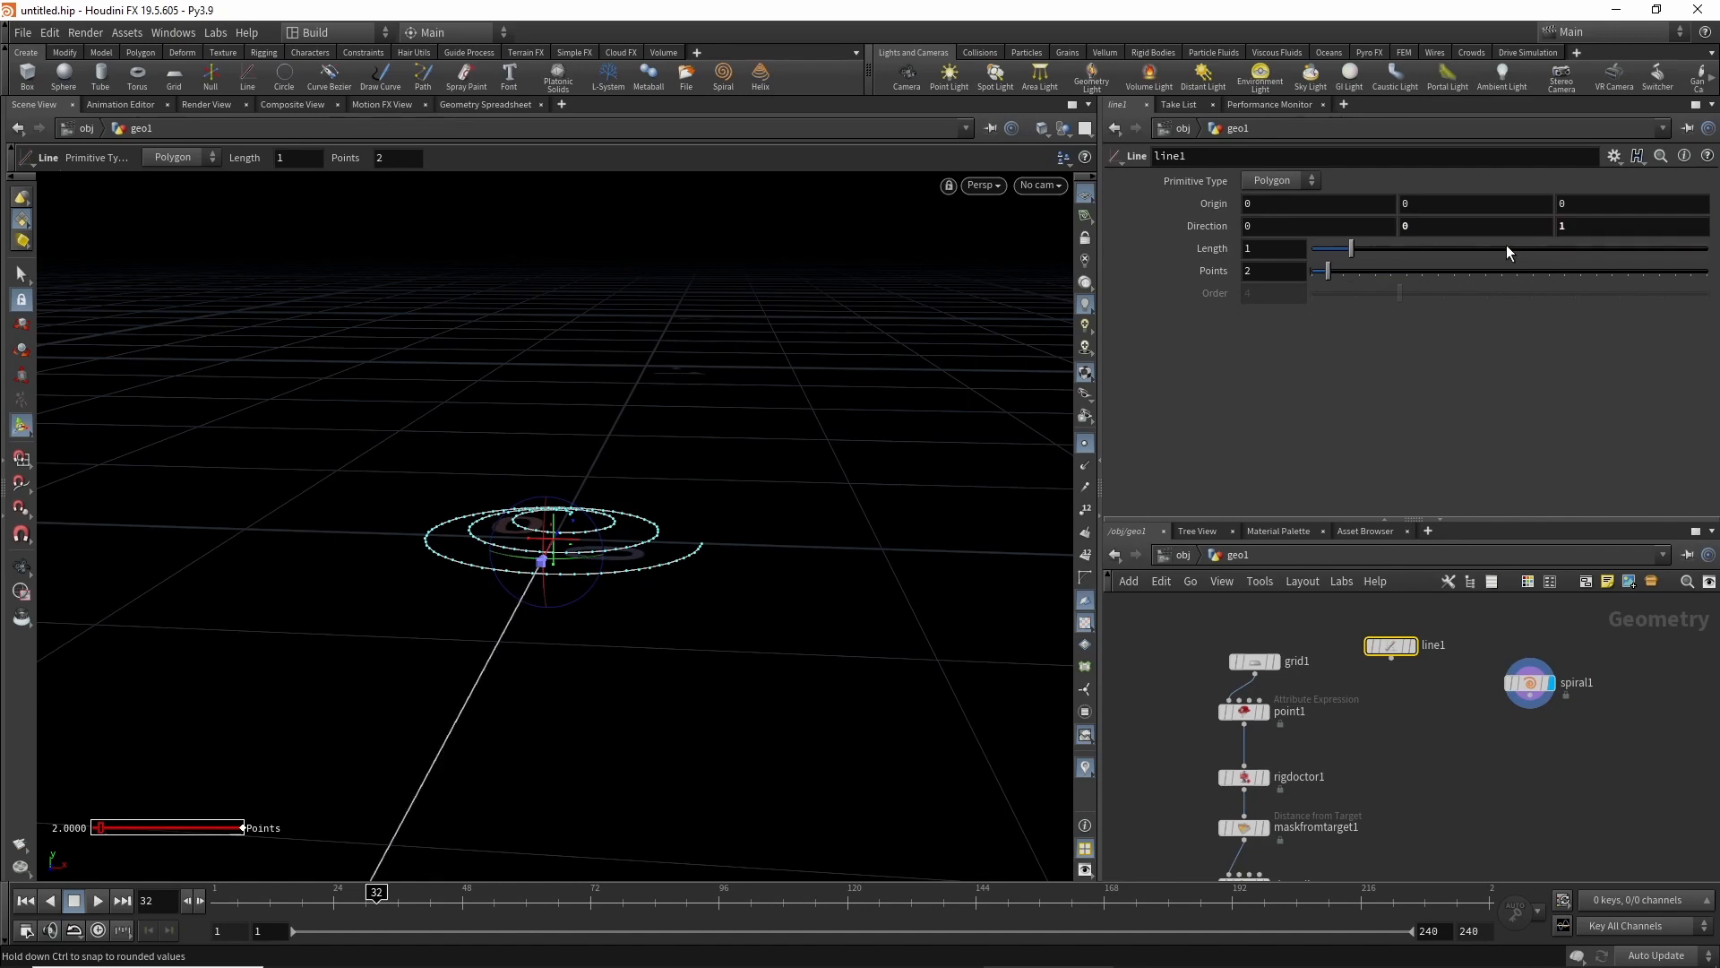
Add a Resample node below line1, connect it to the line and display it.
{"action": "left_click_drag", "start_coordinate": [654, 609], "coordinate": [761, 645], "text": "alt"}
{"action": "middle_click_drag", "start_coordinate": [761, 645], "coordinate": [623, 564], "text": "alt"}
{"action": "middle_click_drag", "start_coordinate": [1406, 727], "coordinate": [1422, 709]}
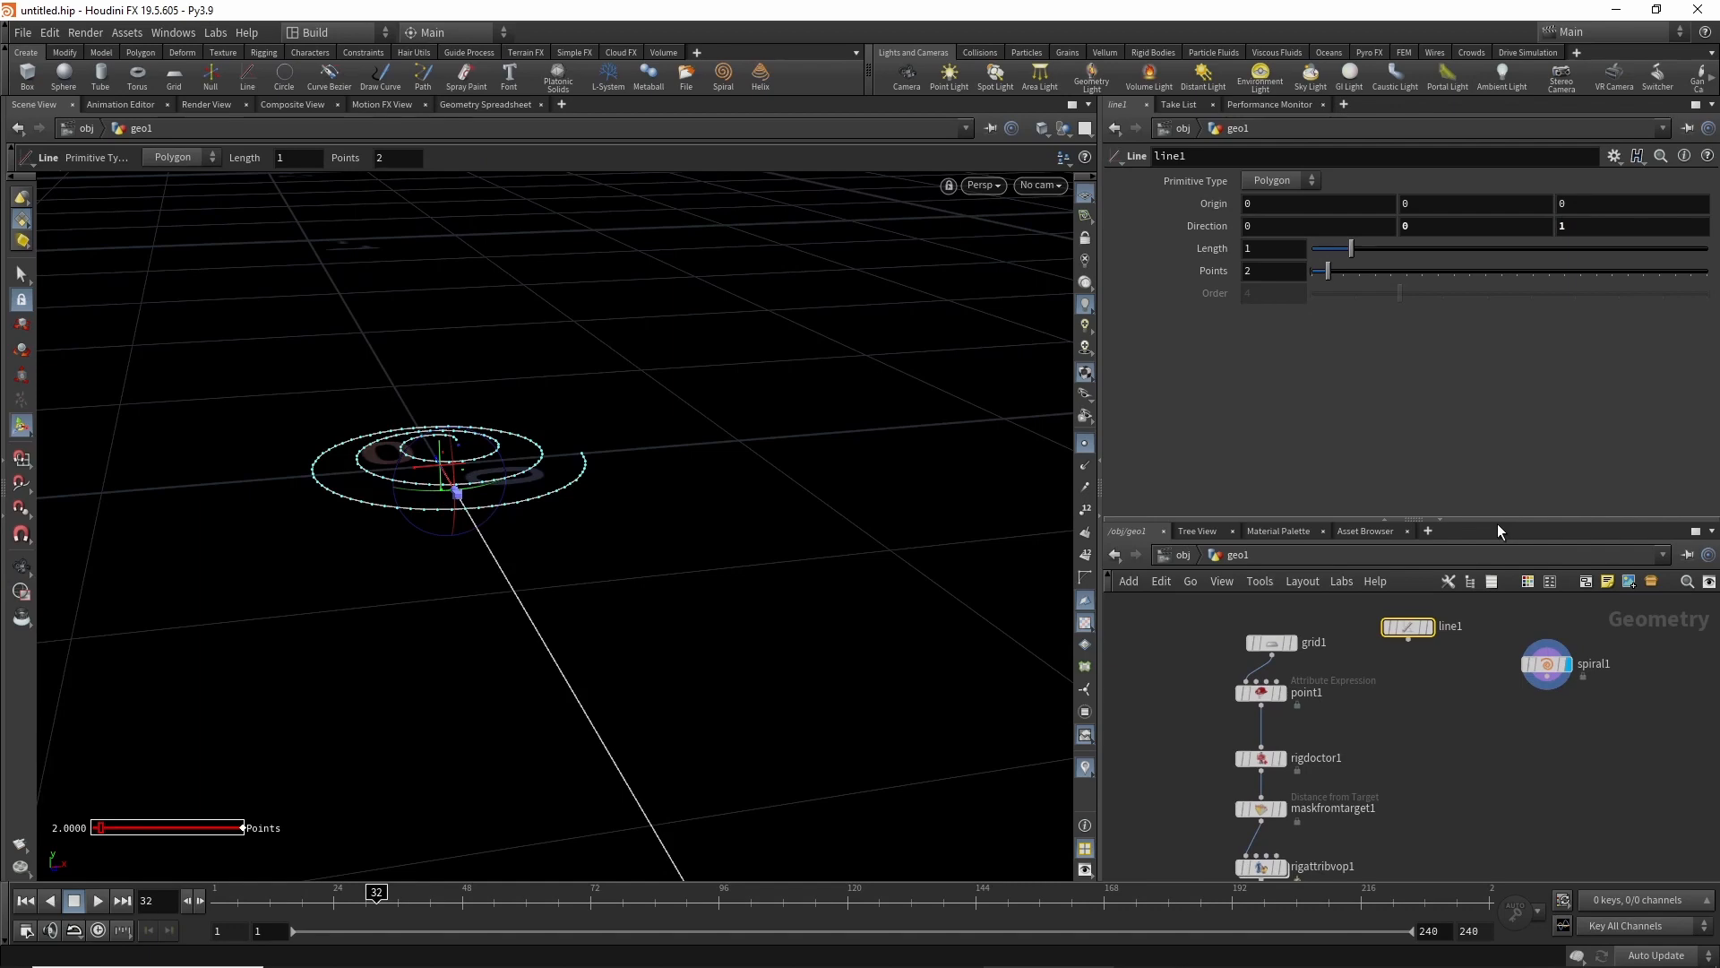
{"action": "left_click_drag", "start_coordinate": [1497, 523], "coordinate": [1489, 335]}
{"action": "key", "text": "Tab"}
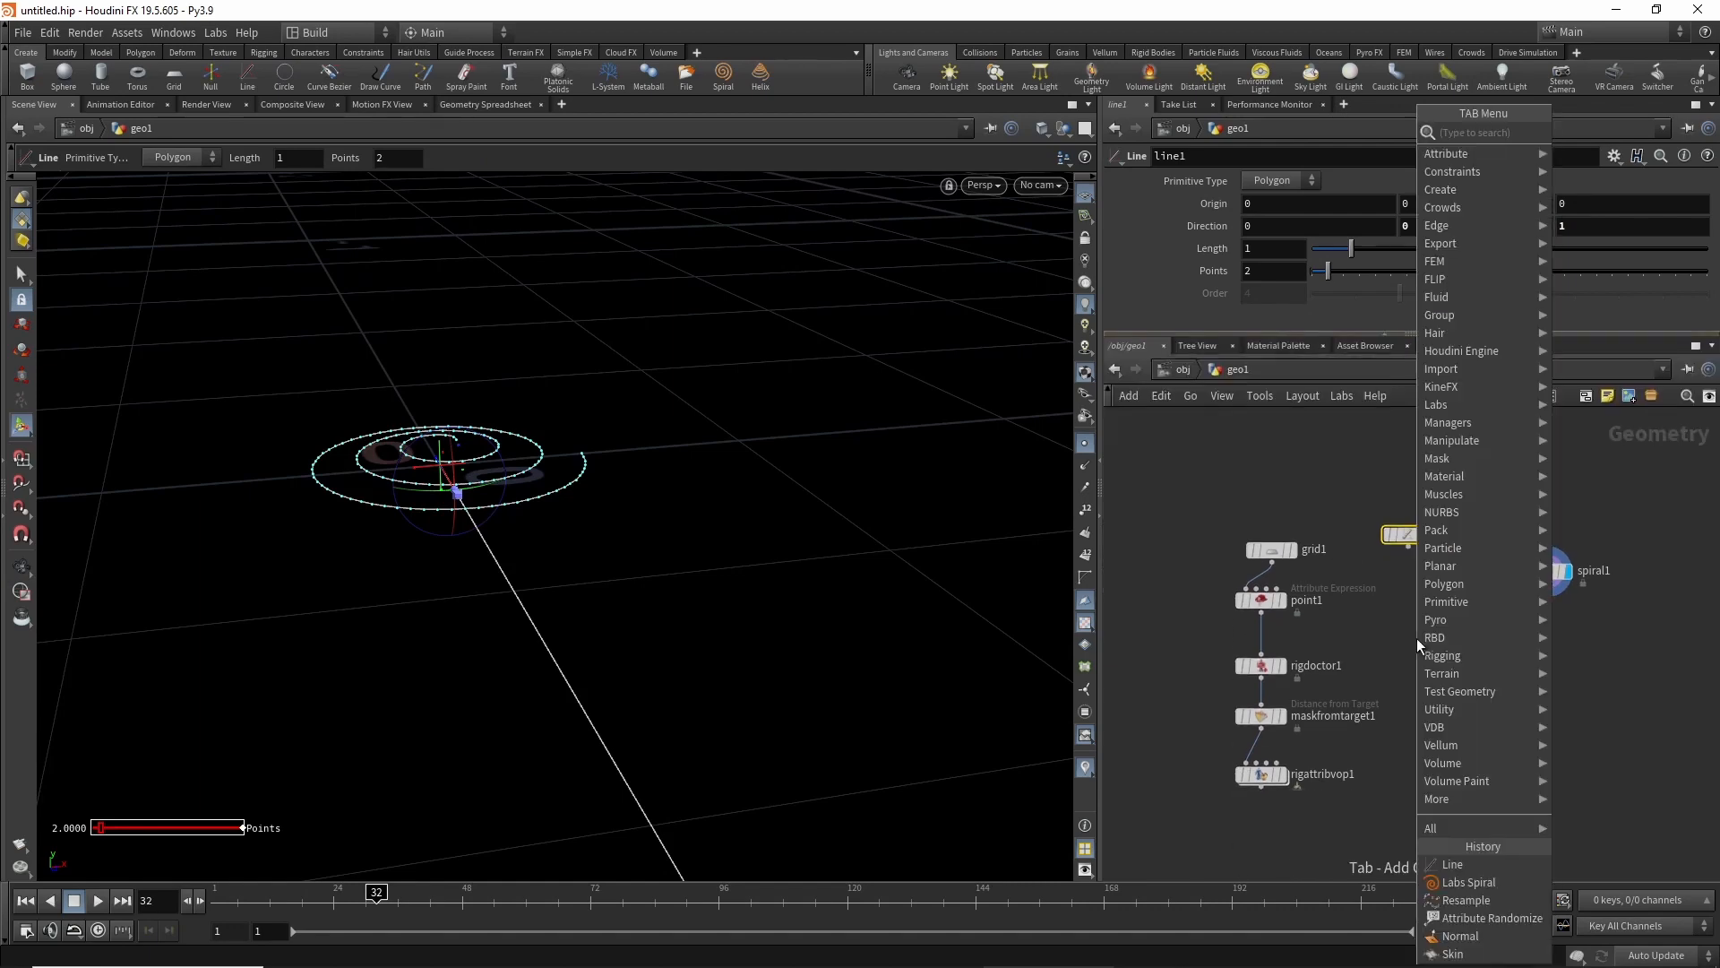
{"action": "type", "text": "res"}
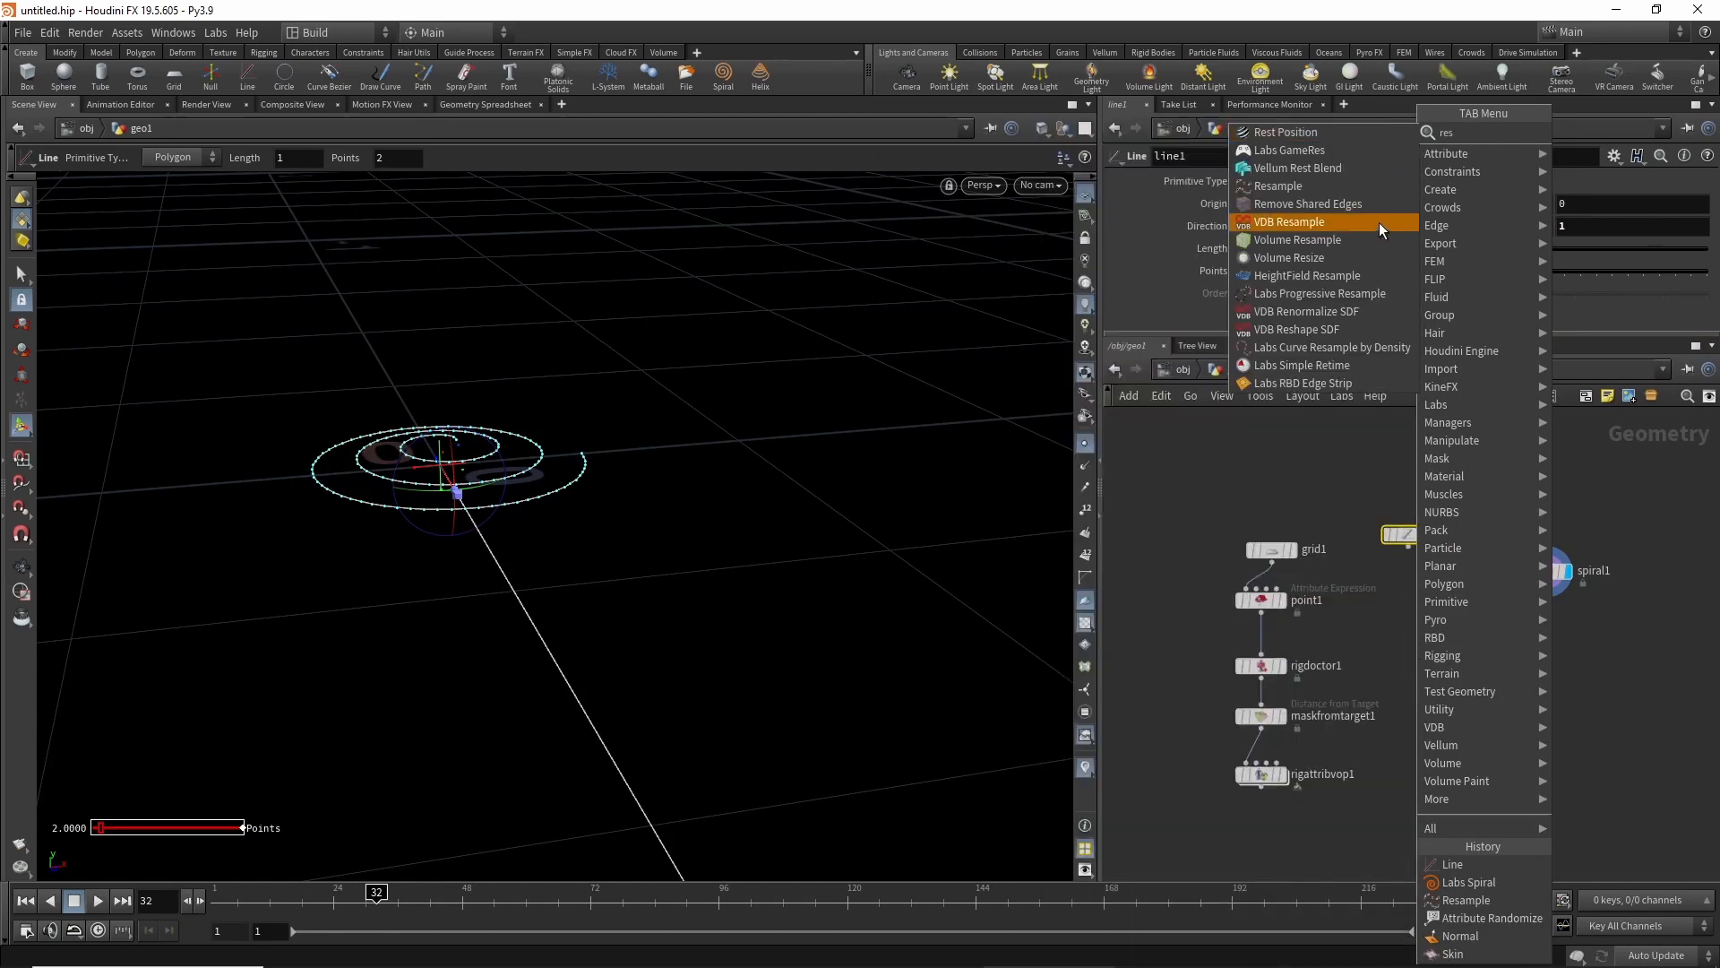
{"action": "left_click", "coordinate": [1336, 186]}
{"action": "left_click", "coordinate": [1411, 553]}
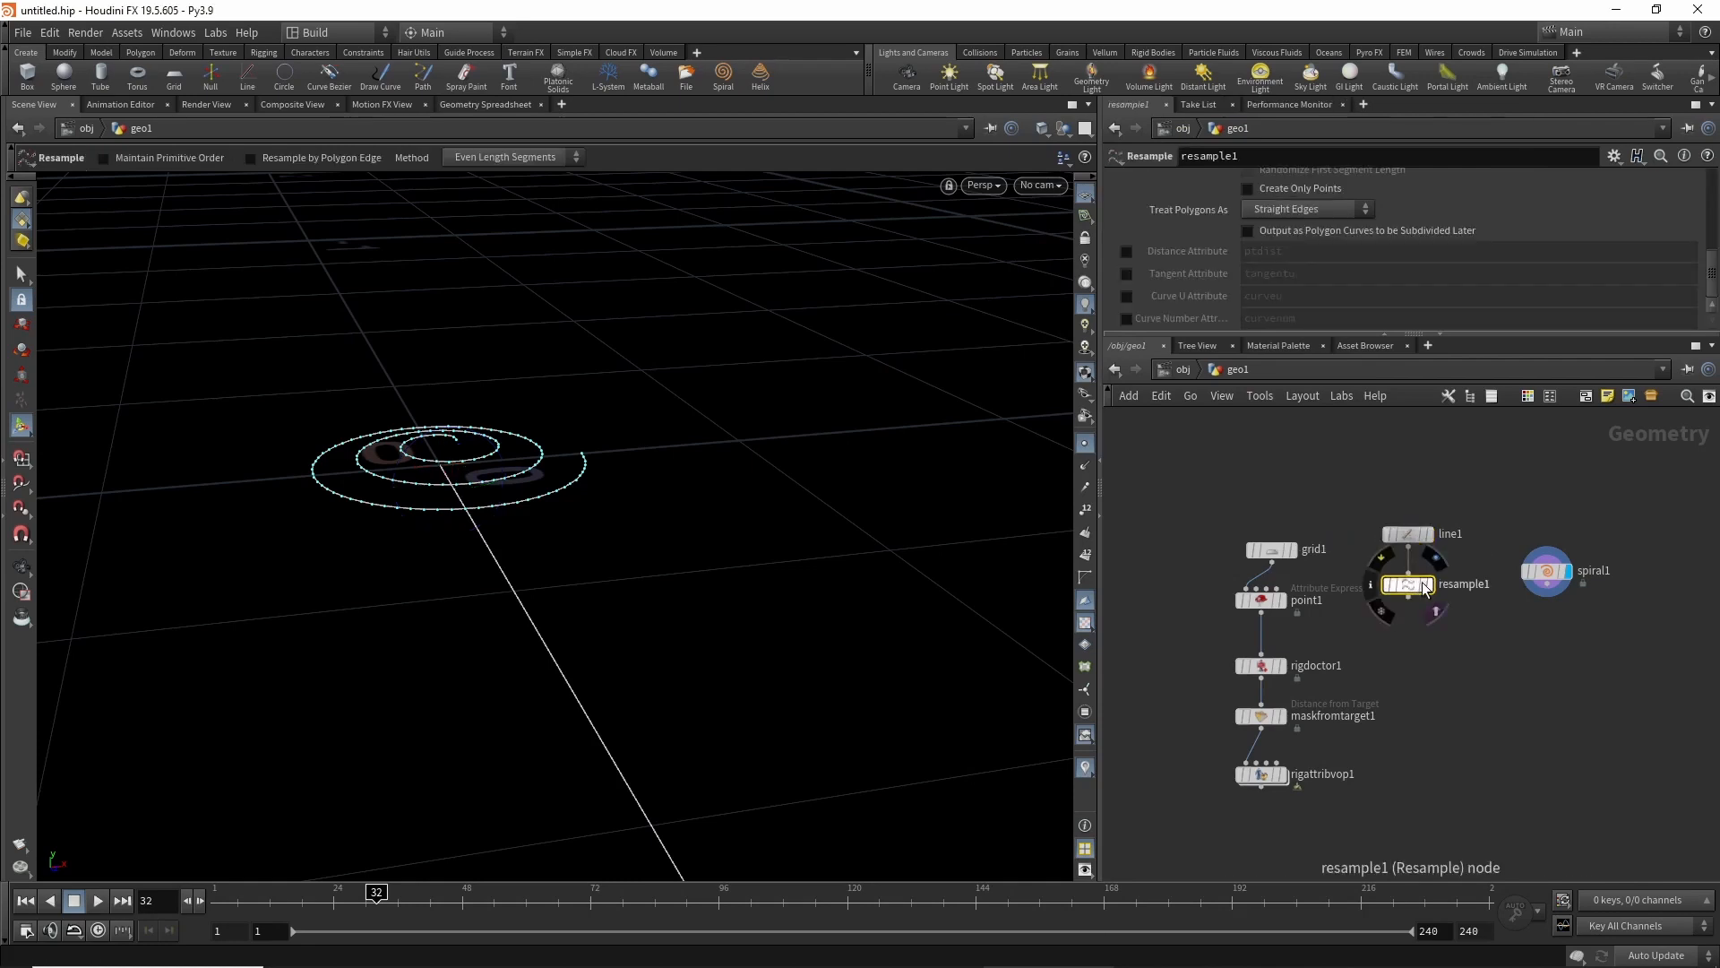
{"action": "left_click", "coordinate": [1430, 586]}
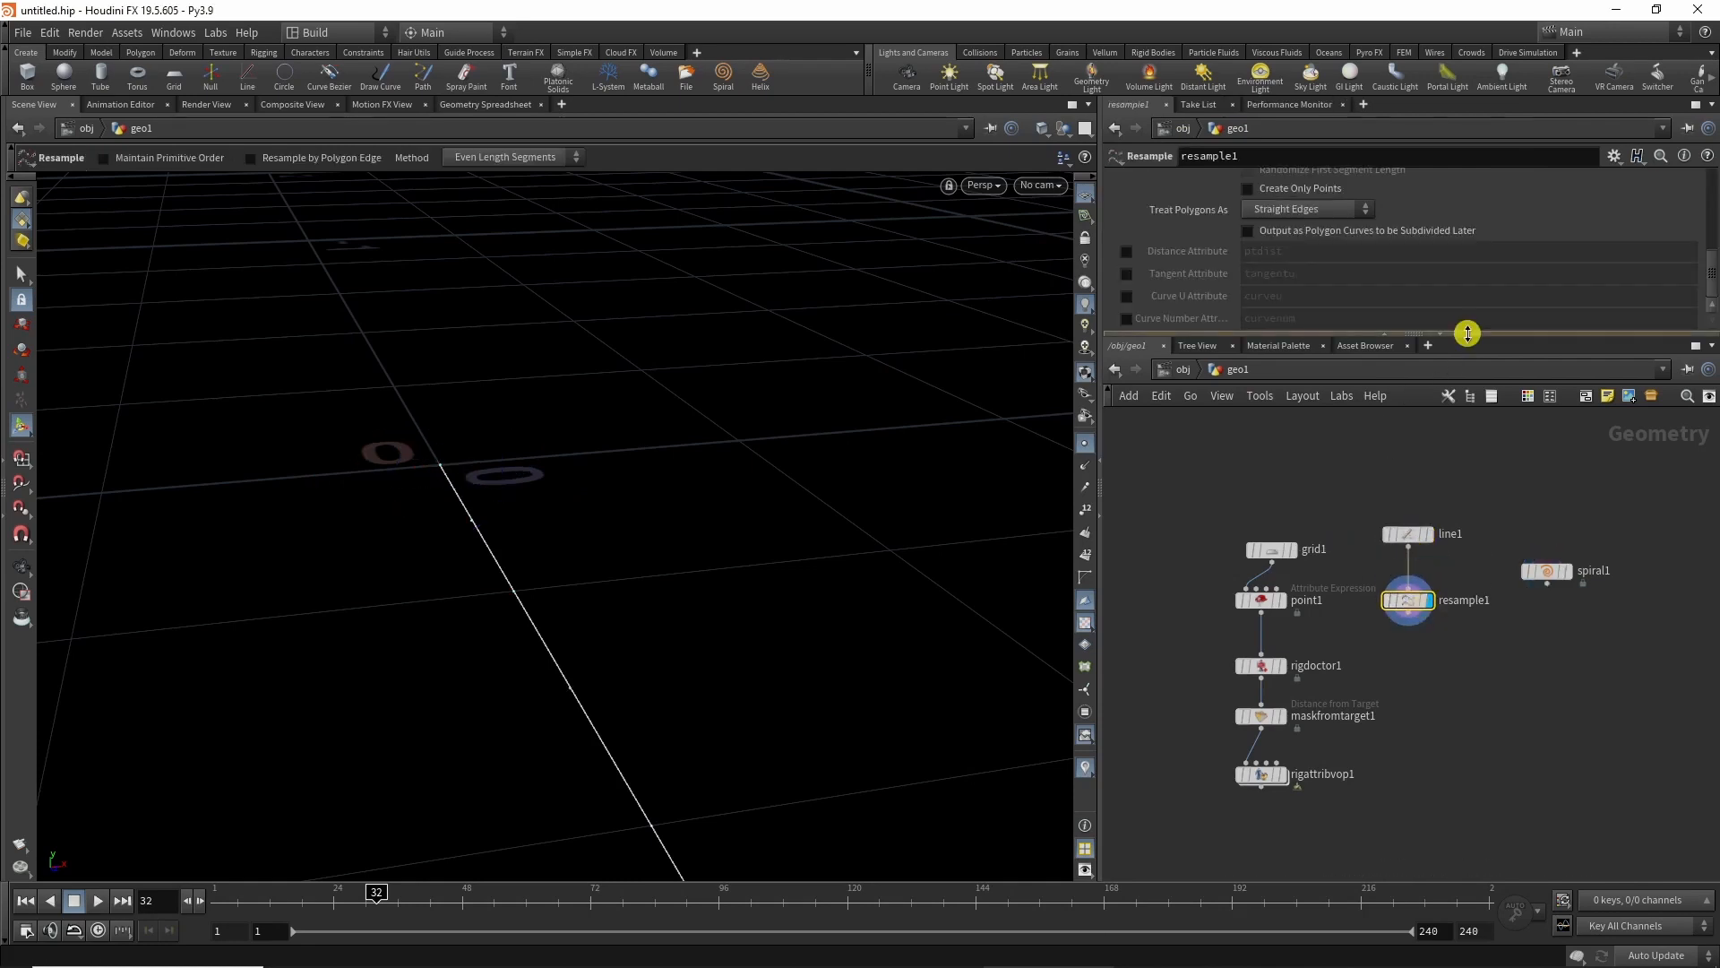
Resample by Maximum Segments instead of Maximum Segment Length, with 12 segments and the Curve U Attribute curveu enabled.
{"action": "left_click_drag", "start_coordinate": [1468, 334], "coordinate": [1467, 539]}
{"action": "left_click", "coordinate": [1275, 237]}
{"action": "left_click", "coordinate": [1280, 277]}
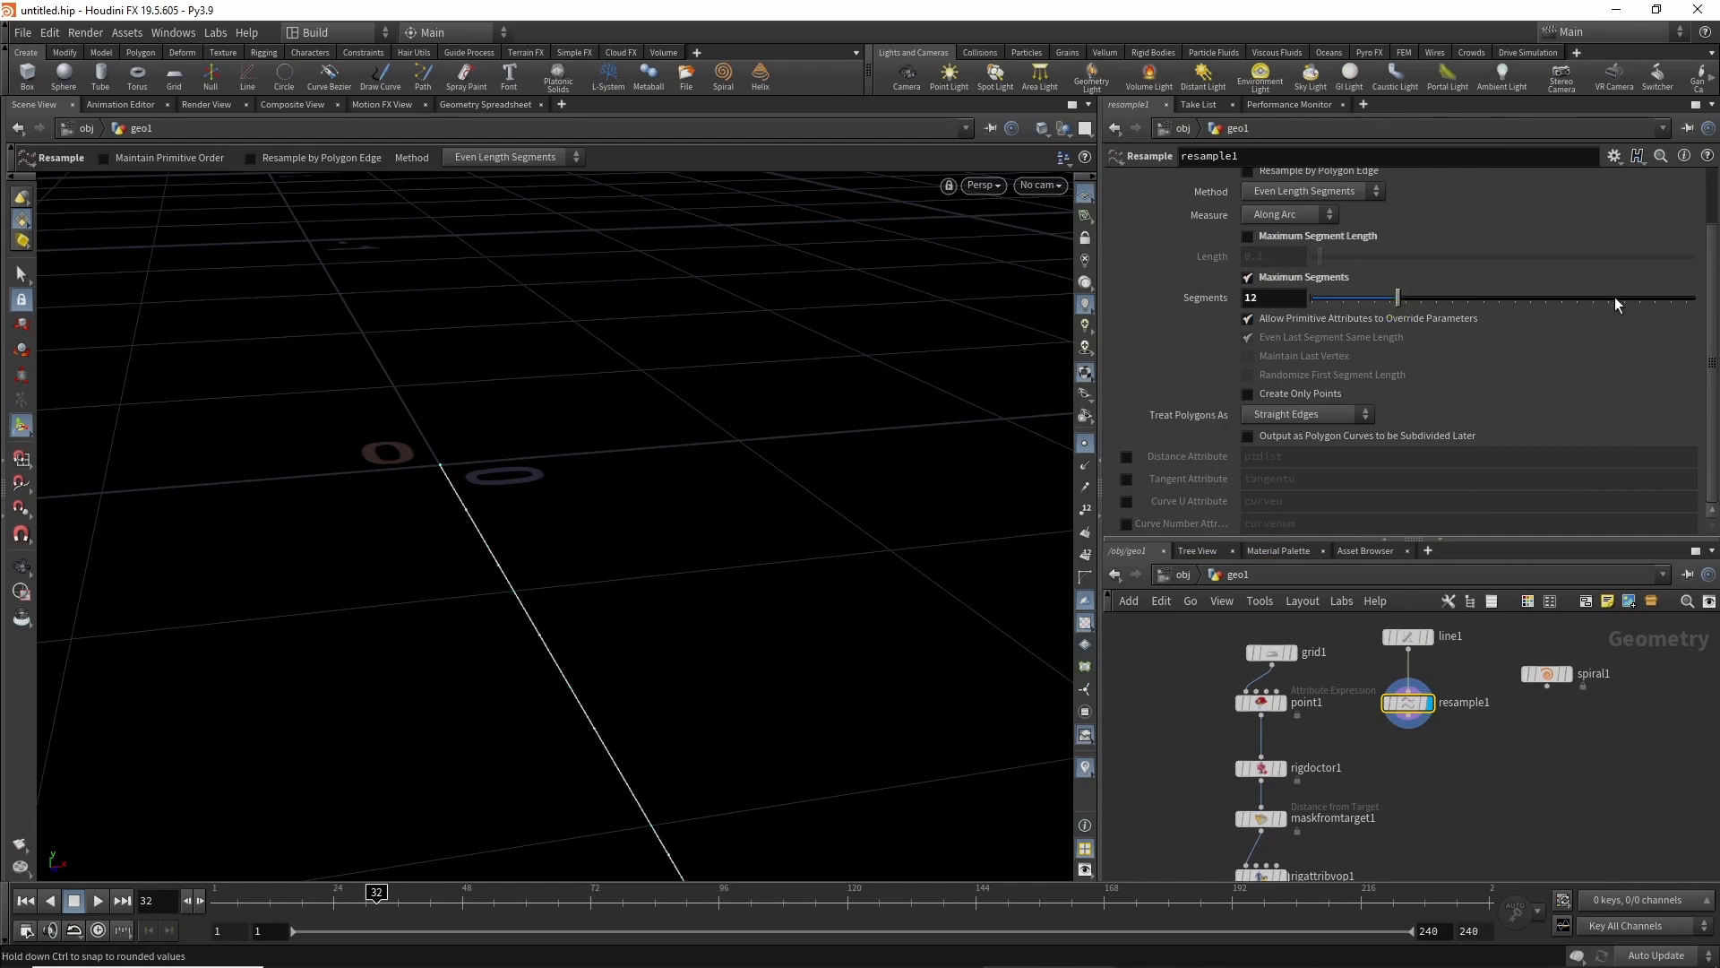
{"action": "left_click_drag", "start_coordinate": [1710, 277], "coordinate": [1700, 345]}
{"action": "left_click", "coordinate": [1127, 502]}
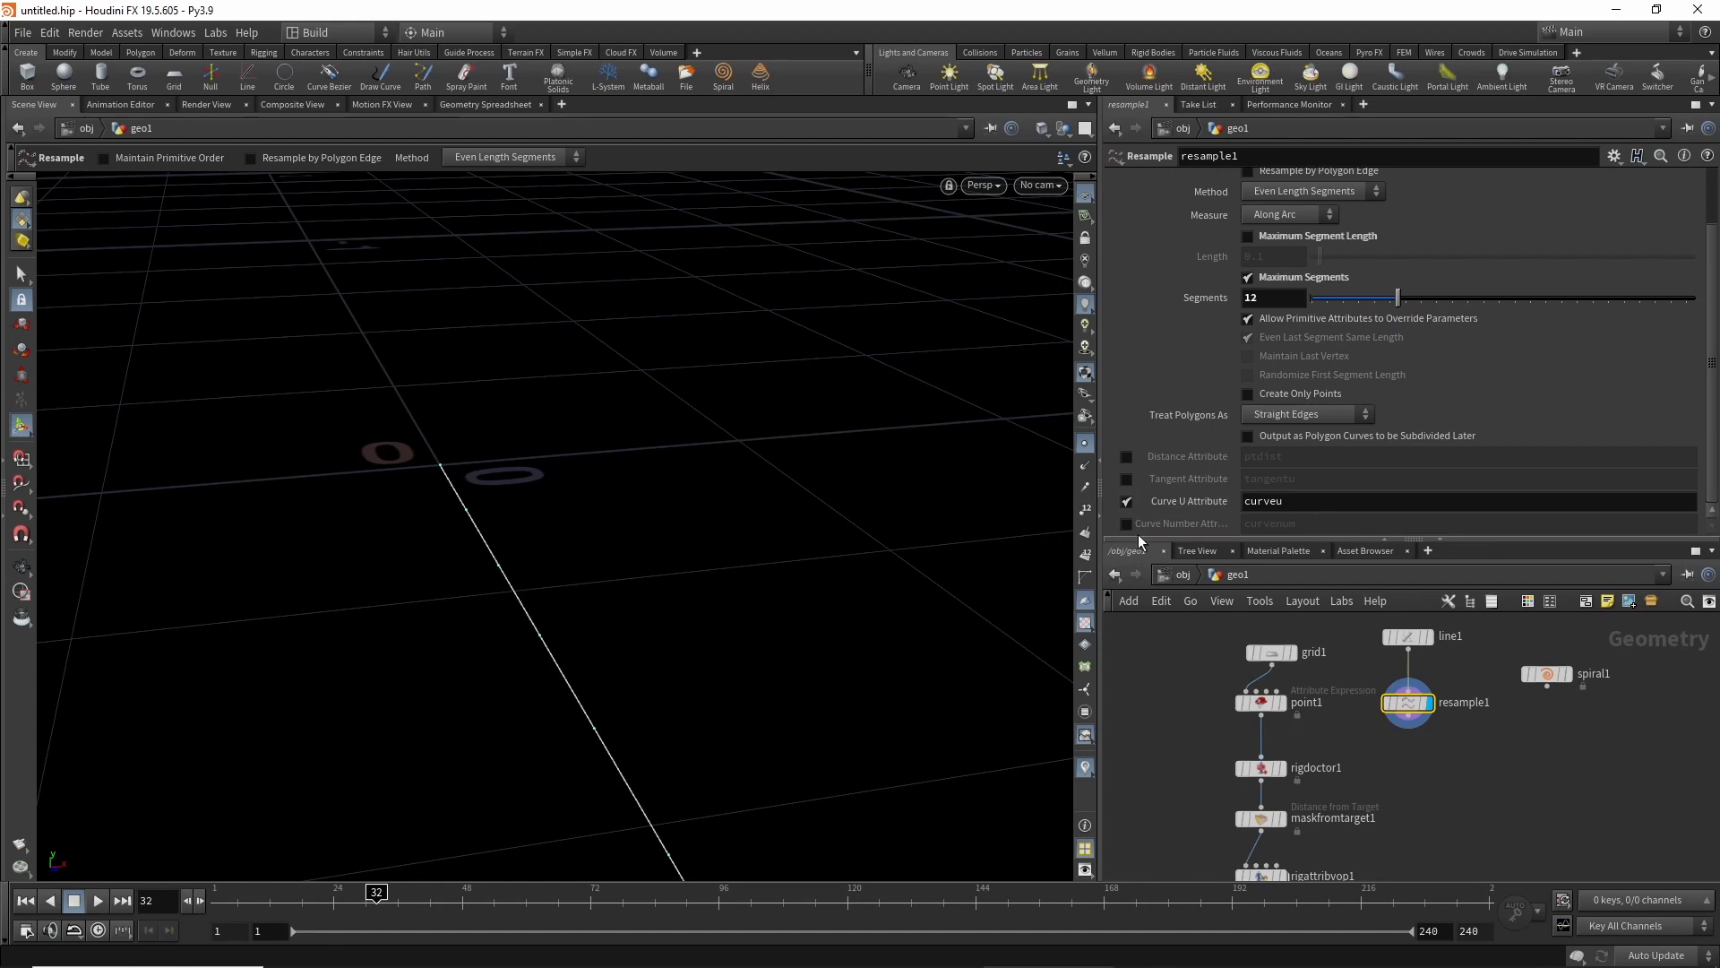
{"action": "left_click_drag", "start_coordinate": [1141, 539], "coordinate": [1148, 523]}
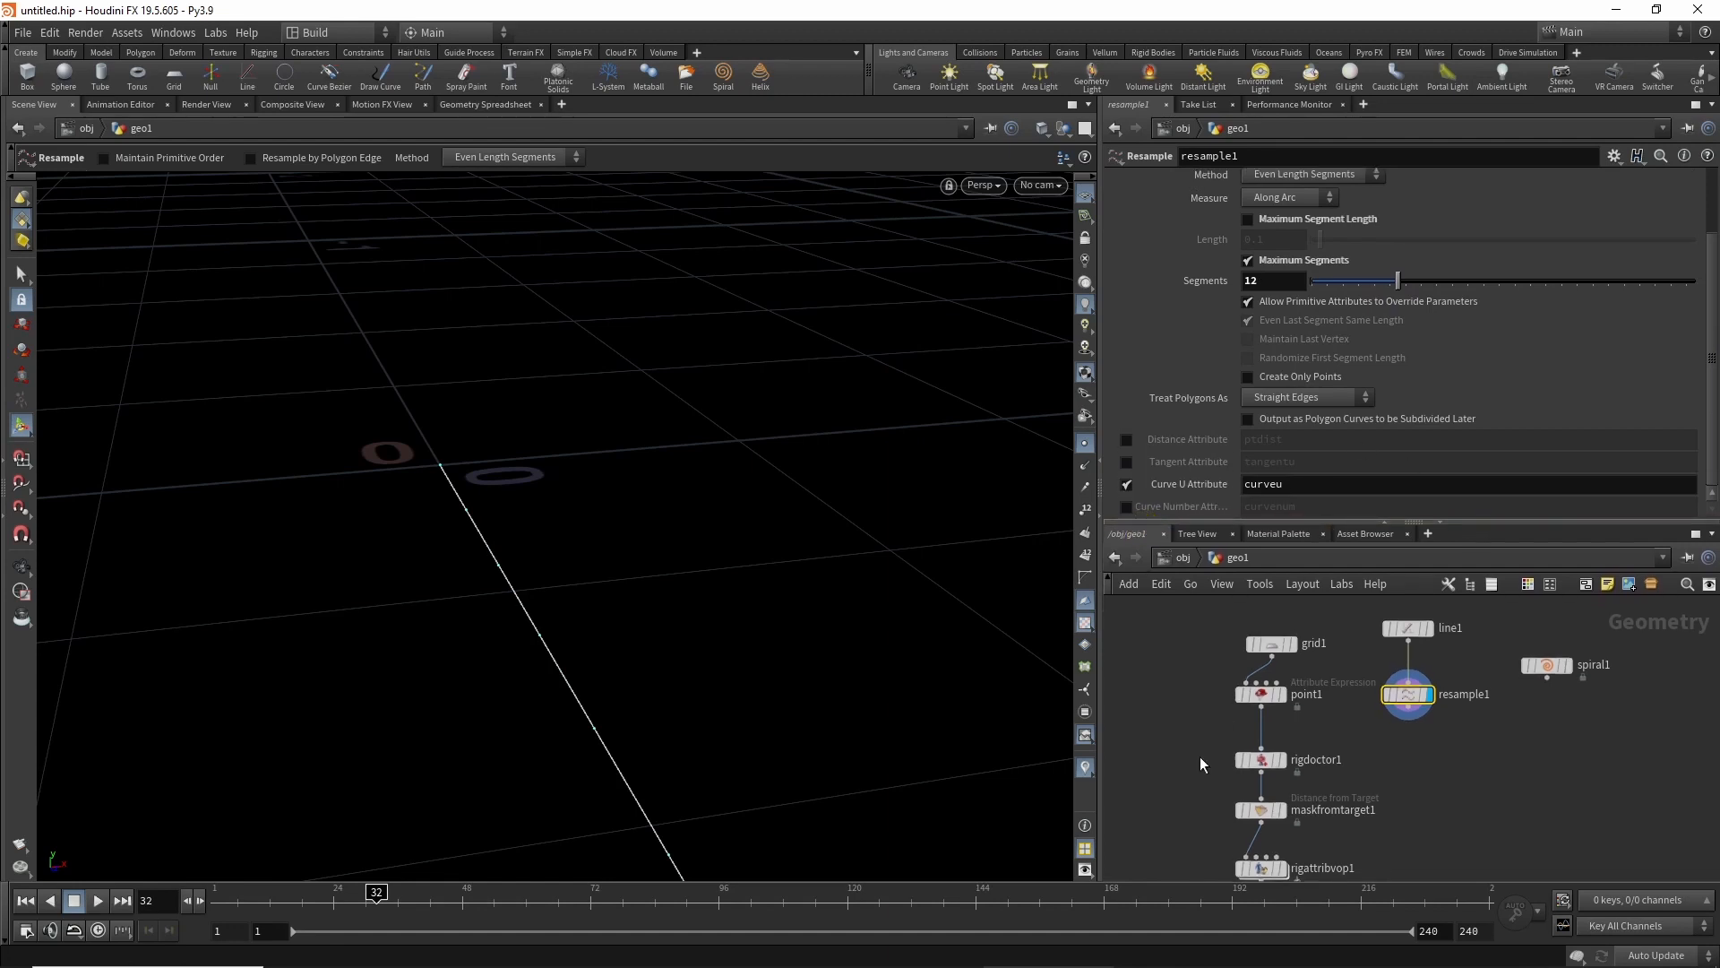
{"action": "left_click_drag", "start_coordinate": [1163, 784], "coordinate": [1289, 802]}
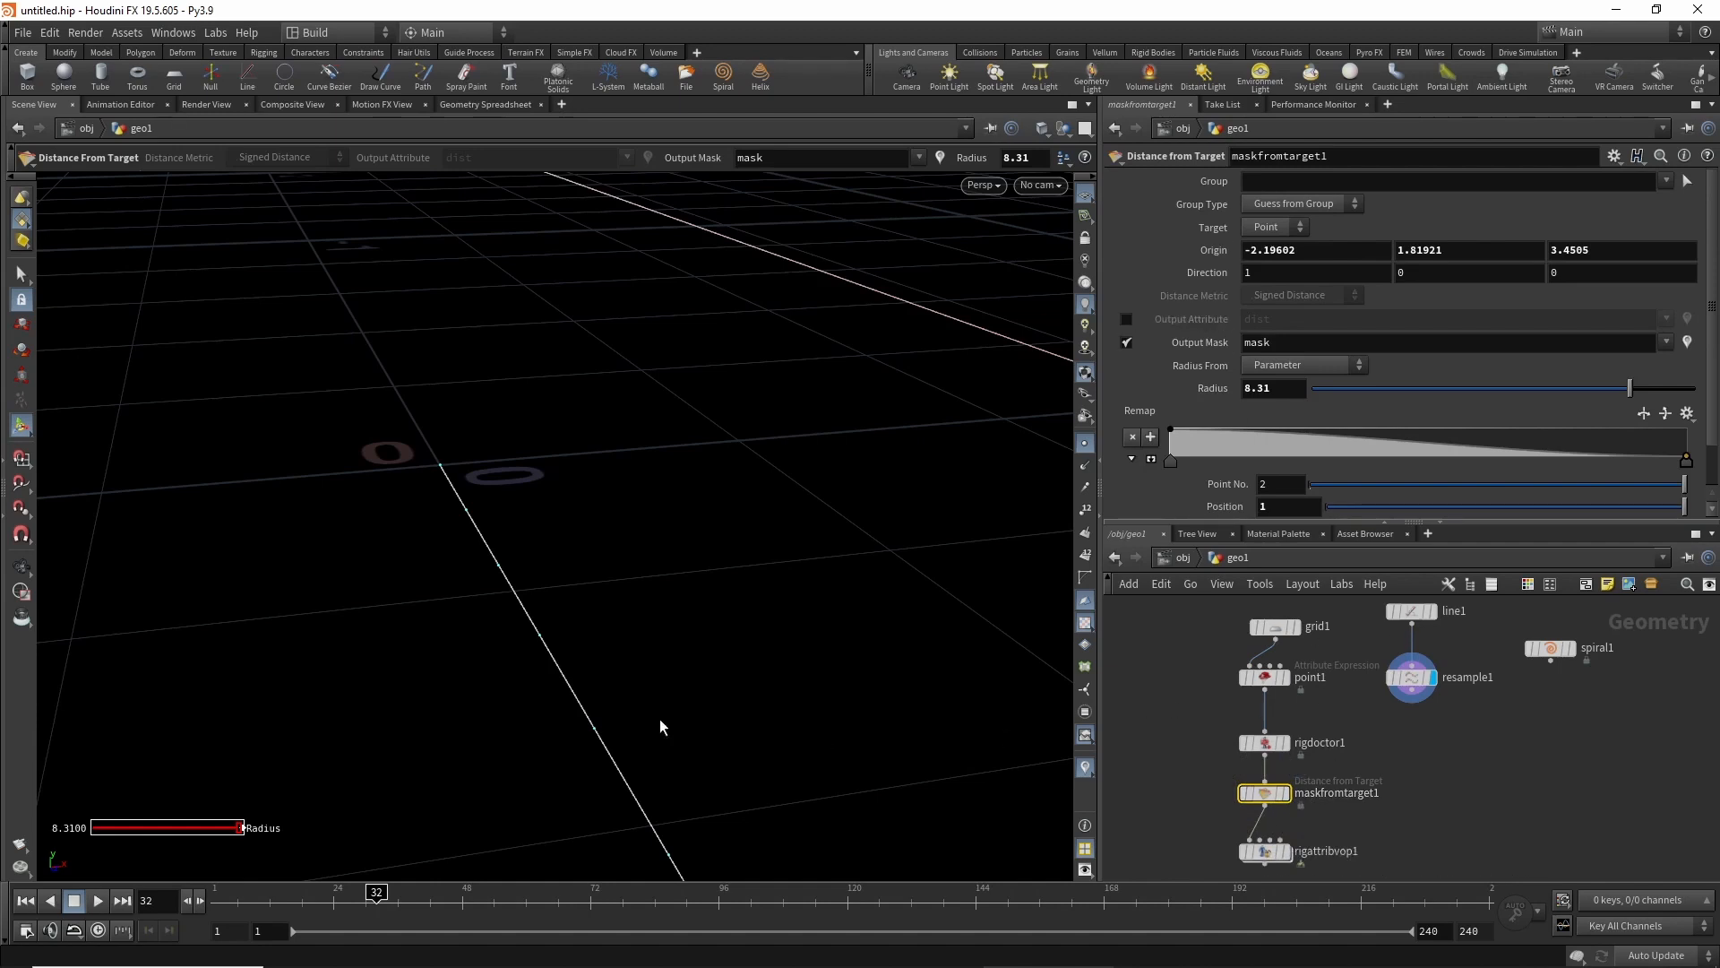
{"action": "middle_click_drag", "start_coordinate": [1437, 740], "coordinate": [1440, 775]}
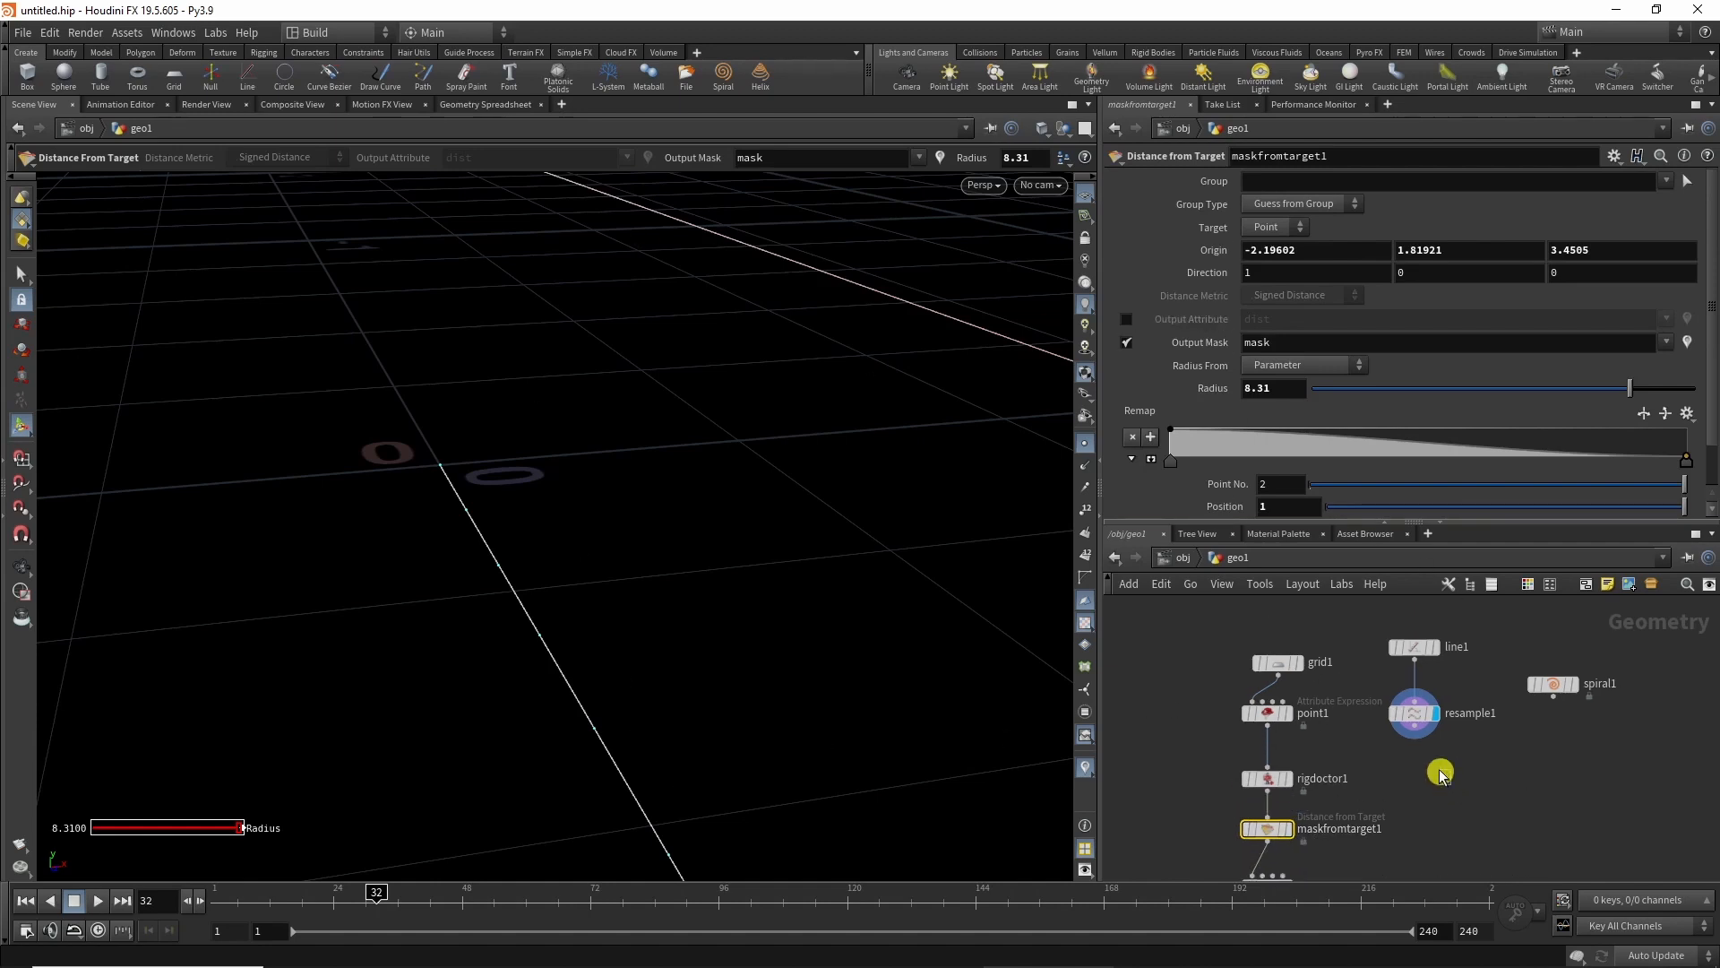
{"action": "left_click", "coordinate": [1412, 713]}
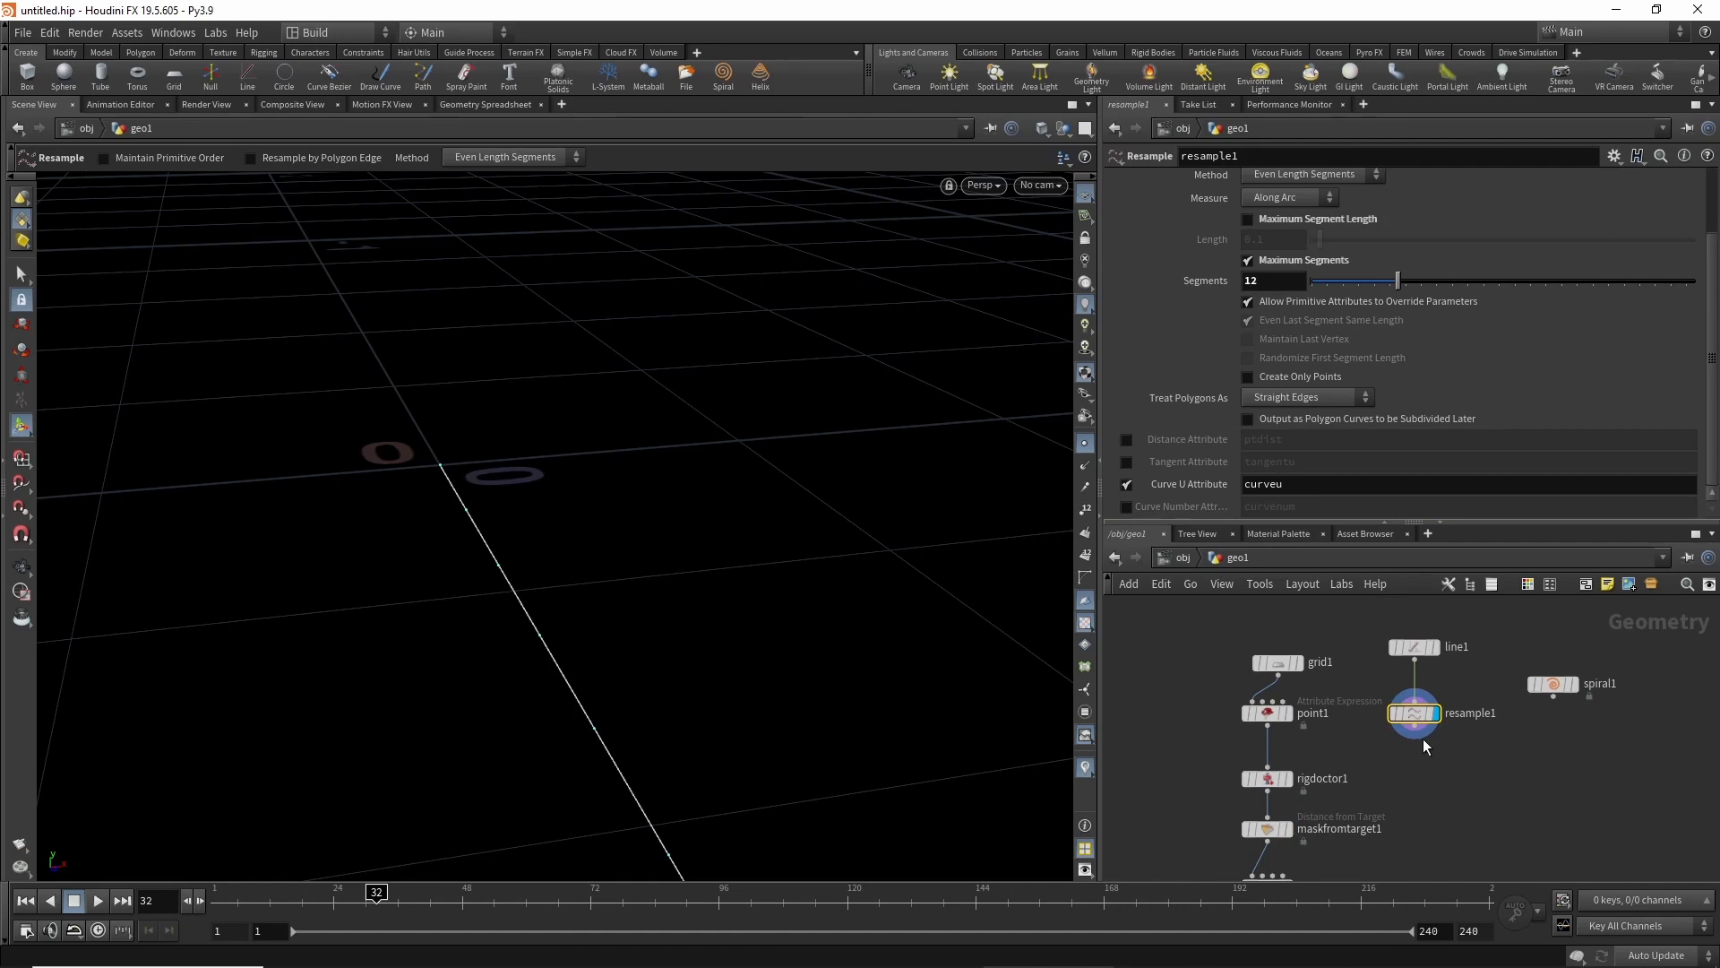
Add a Copy to Points node fed by resample1 as the geometry to copy.
{"action": "middle_click_drag", "start_coordinate": [1429, 749], "coordinate": [1444, 734]}
{"action": "key", "text": "Tab"}
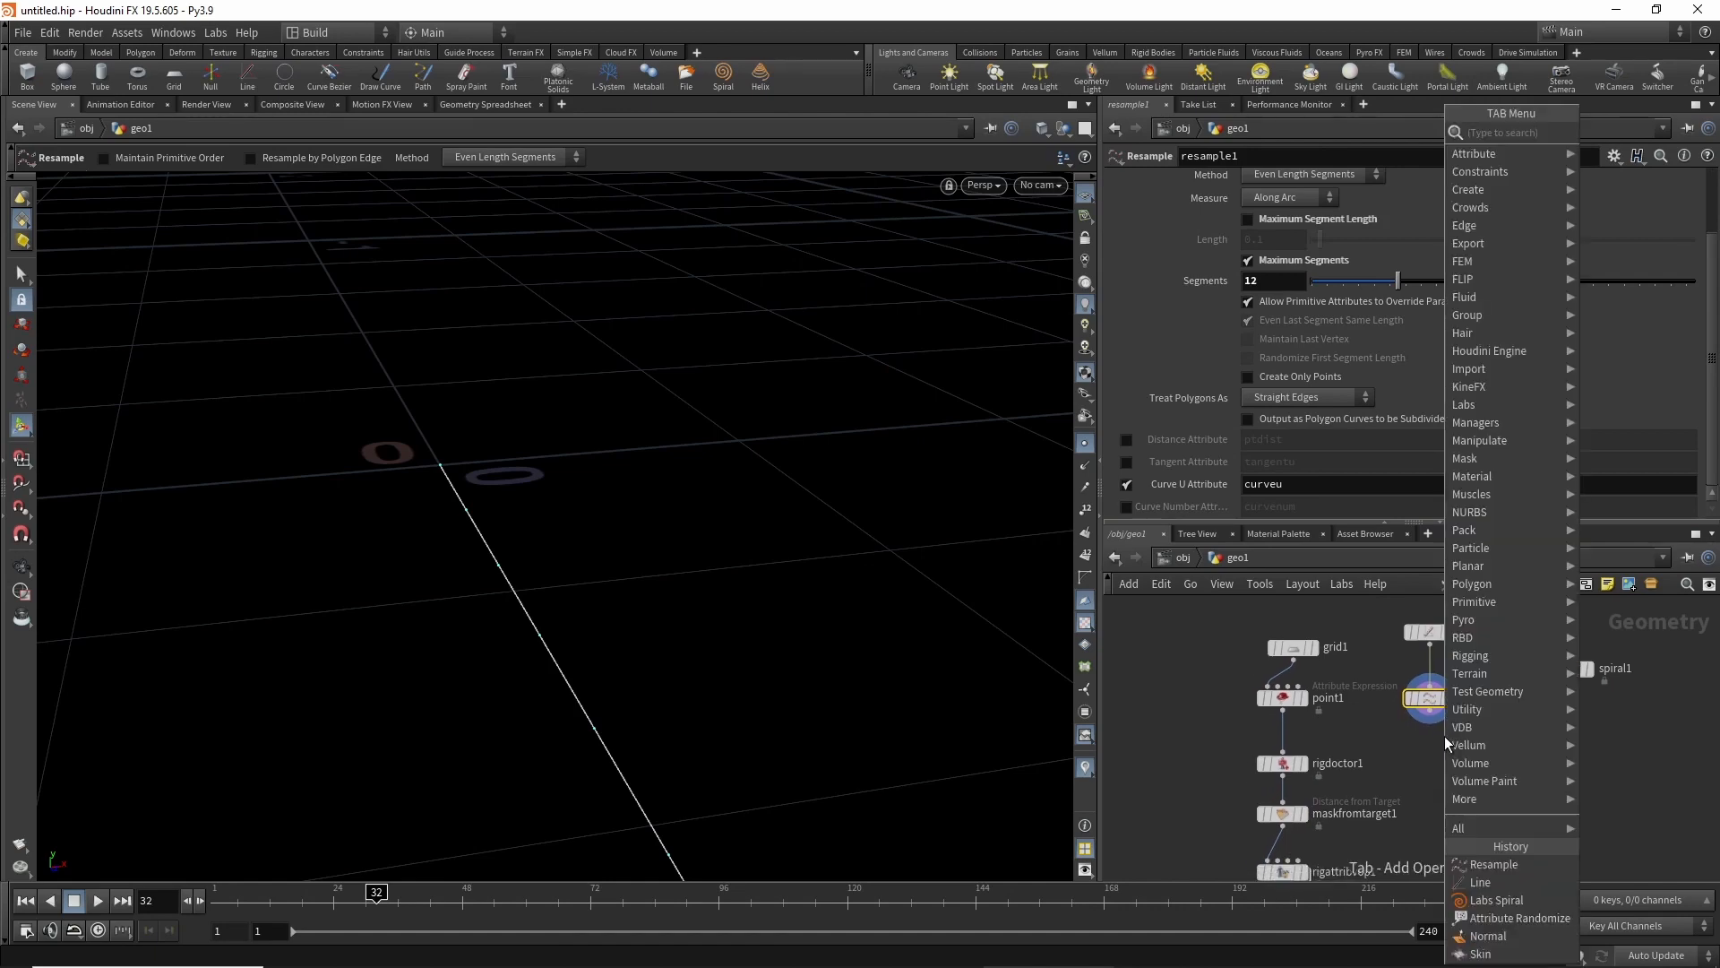
{"action": "type", "text": "copt"}
{"action": "key", "text": "Down"}
{"action": "key", "text": "Down"}
{"action": "key", "text": "Return"}
{"action": "left_click", "coordinate": [1486, 813]}
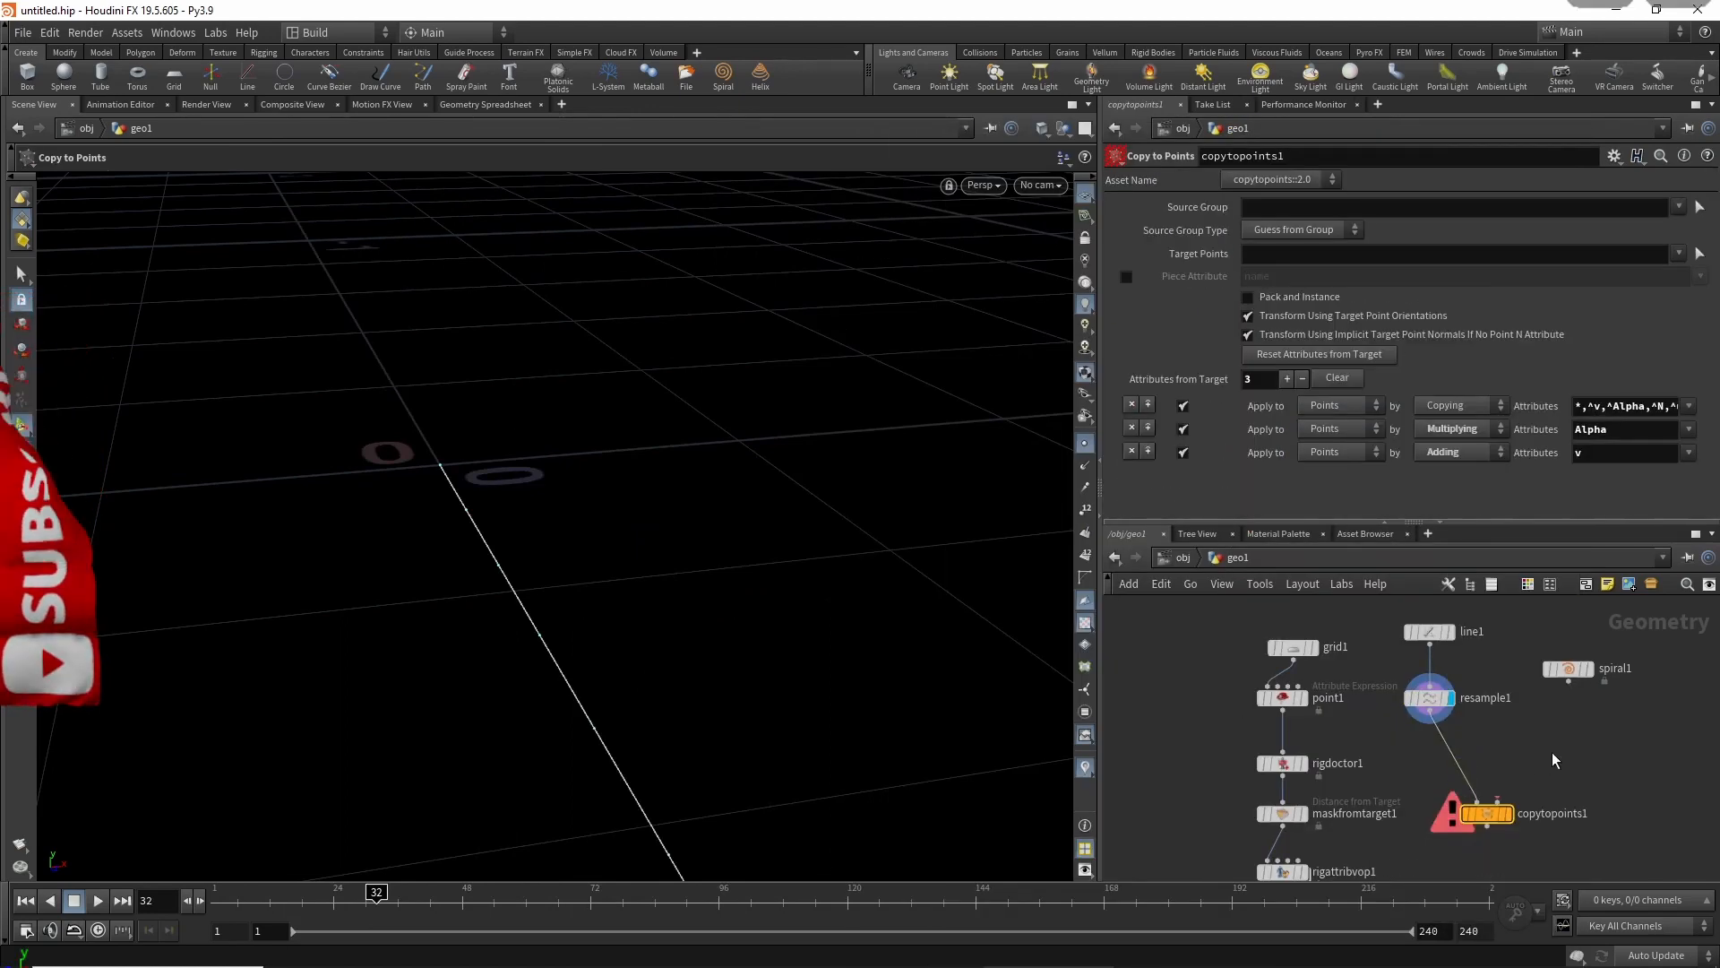
Connect spiral1 to the target points input of copytopoints1 and display the copied lines.
{"action": "middle_click_drag", "start_coordinate": [1557, 741], "coordinate": [1555, 720]}
{"action": "left_click", "coordinate": [1565, 663]}
{"action": "left_click", "coordinate": [1494, 782]}
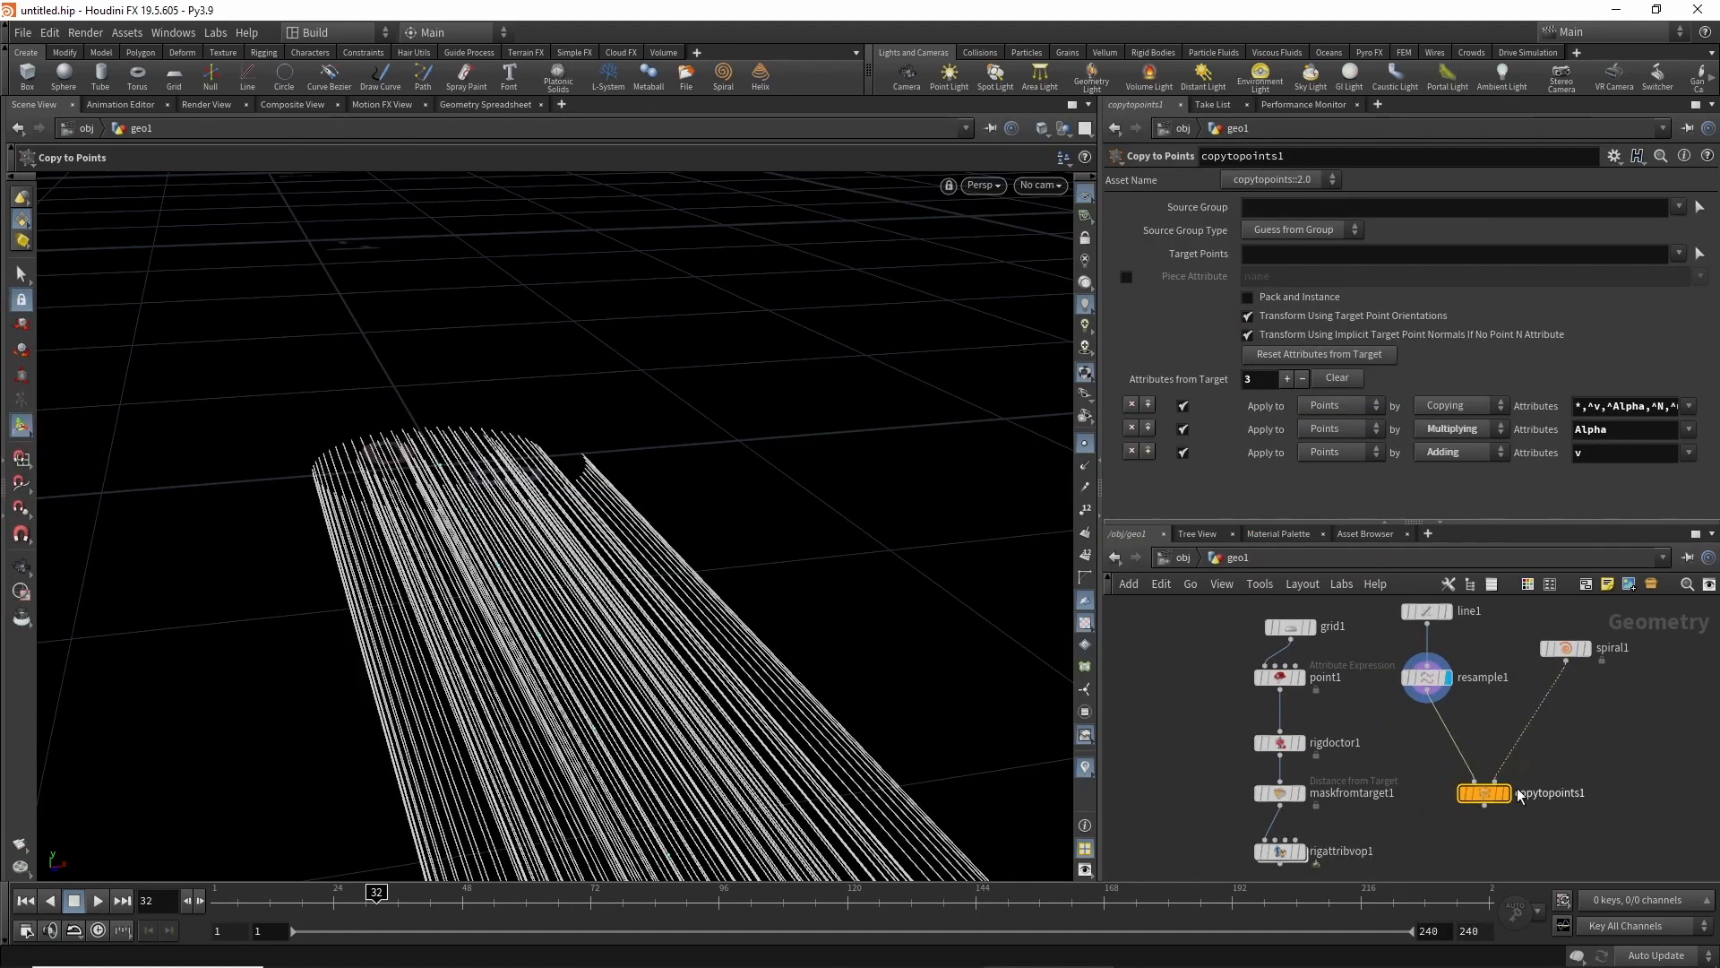
{"action": "right_click_drag", "start_coordinate": [613, 499], "coordinate": [353, 648], "text": "alt"}
{"action": "left_click_drag", "start_coordinate": [353, 649], "coordinate": [396, 628], "text": "alt"}
{"action": "right_click_drag", "start_coordinate": [396, 628], "coordinate": [869, 543], "text": "alt"}
{"action": "key", "text": "Return"}
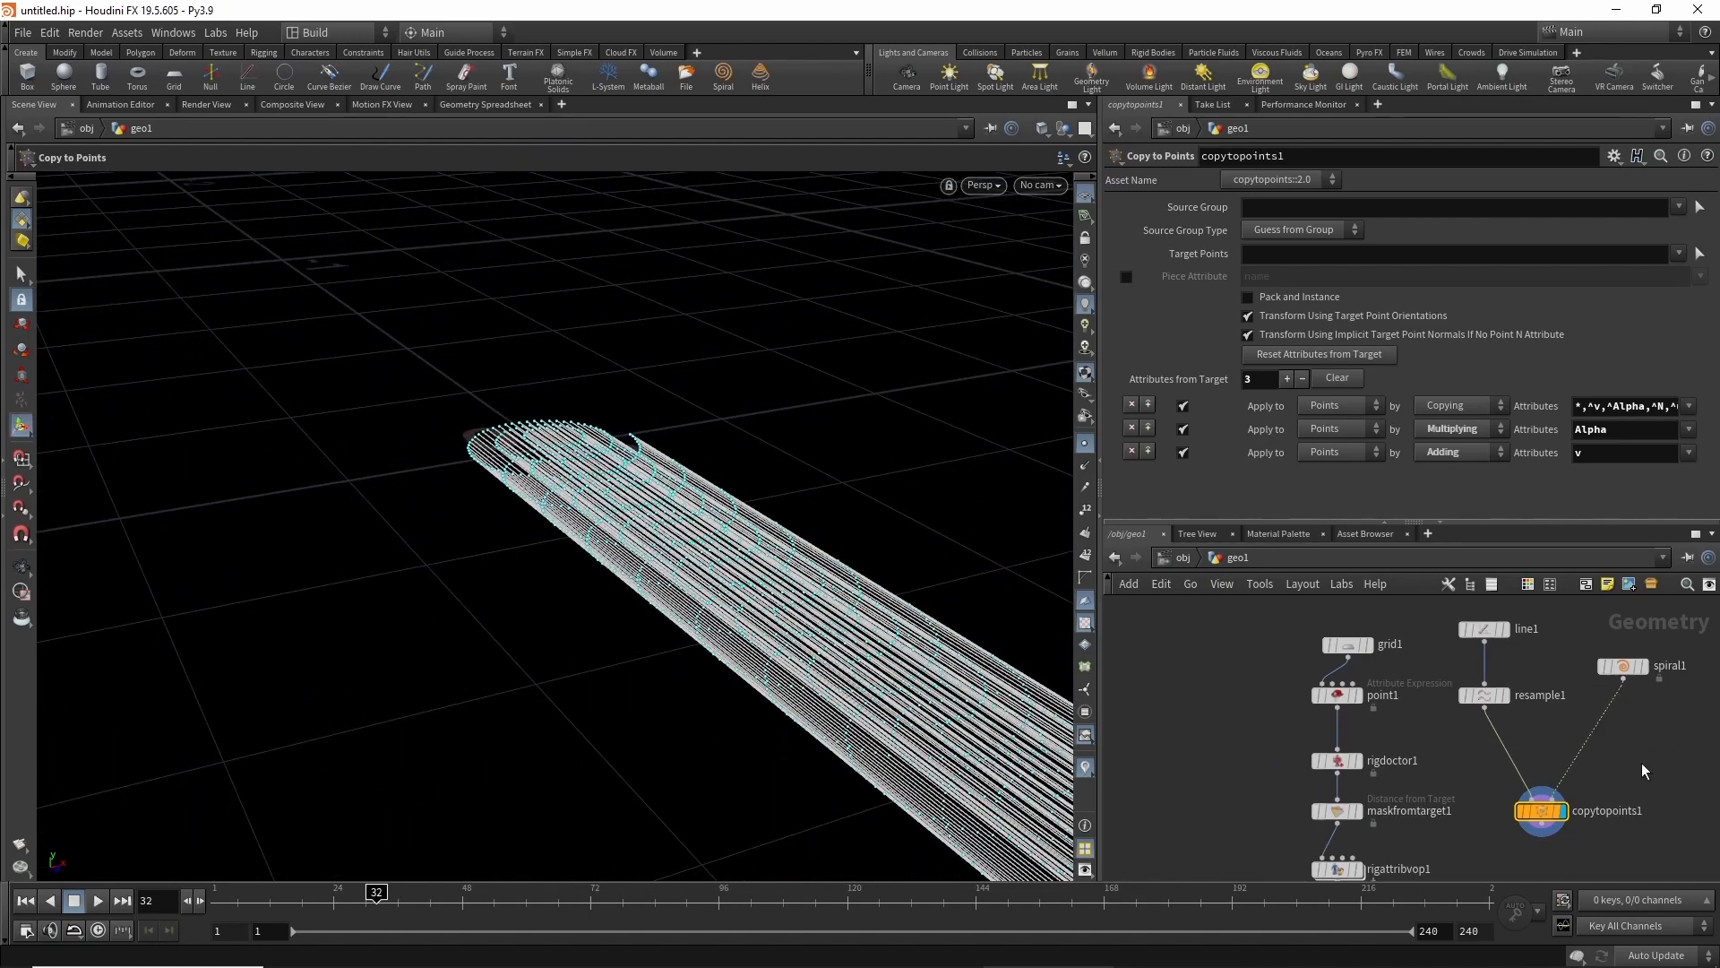
Insert a Point (Attribute Expression) node between spiral1 and copytopoints1.
{"action": "middle_click_drag", "start_coordinate": [1642, 761], "coordinate": [1593, 788]}
{"action": "key", "text": "Tab"}
{"action": "type", "text": "poi"}
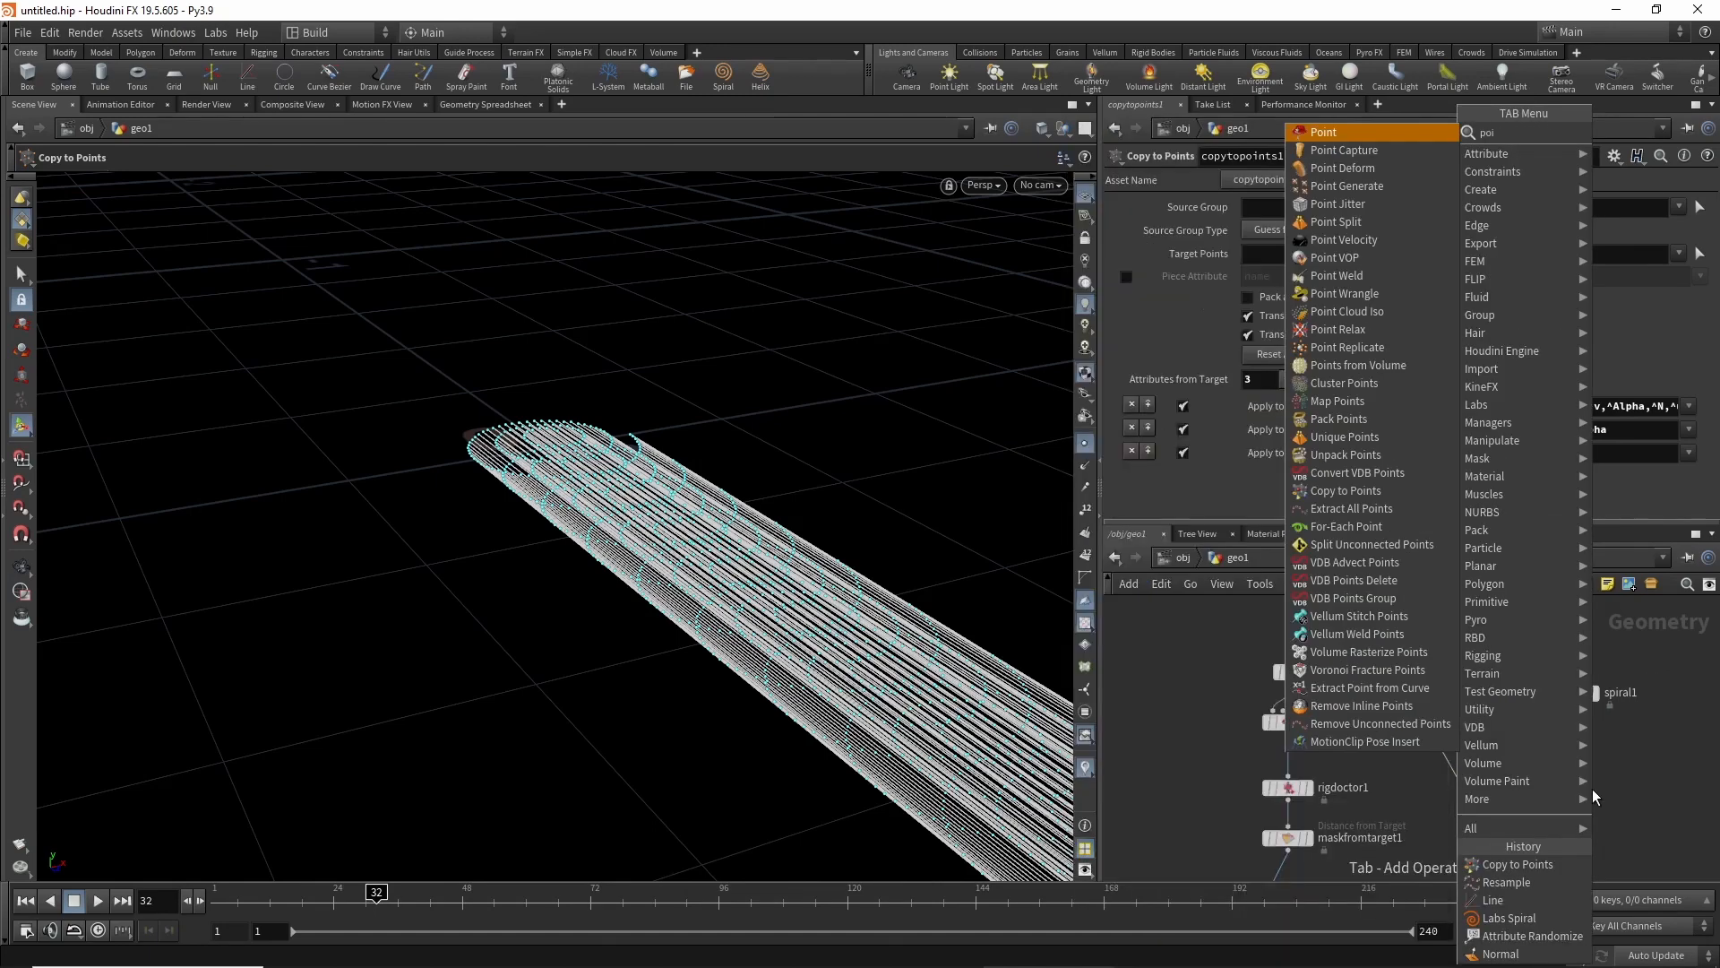
{"action": "key", "text": "Return"}
{"action": "left_click", "coordinate": [1548, 770]}
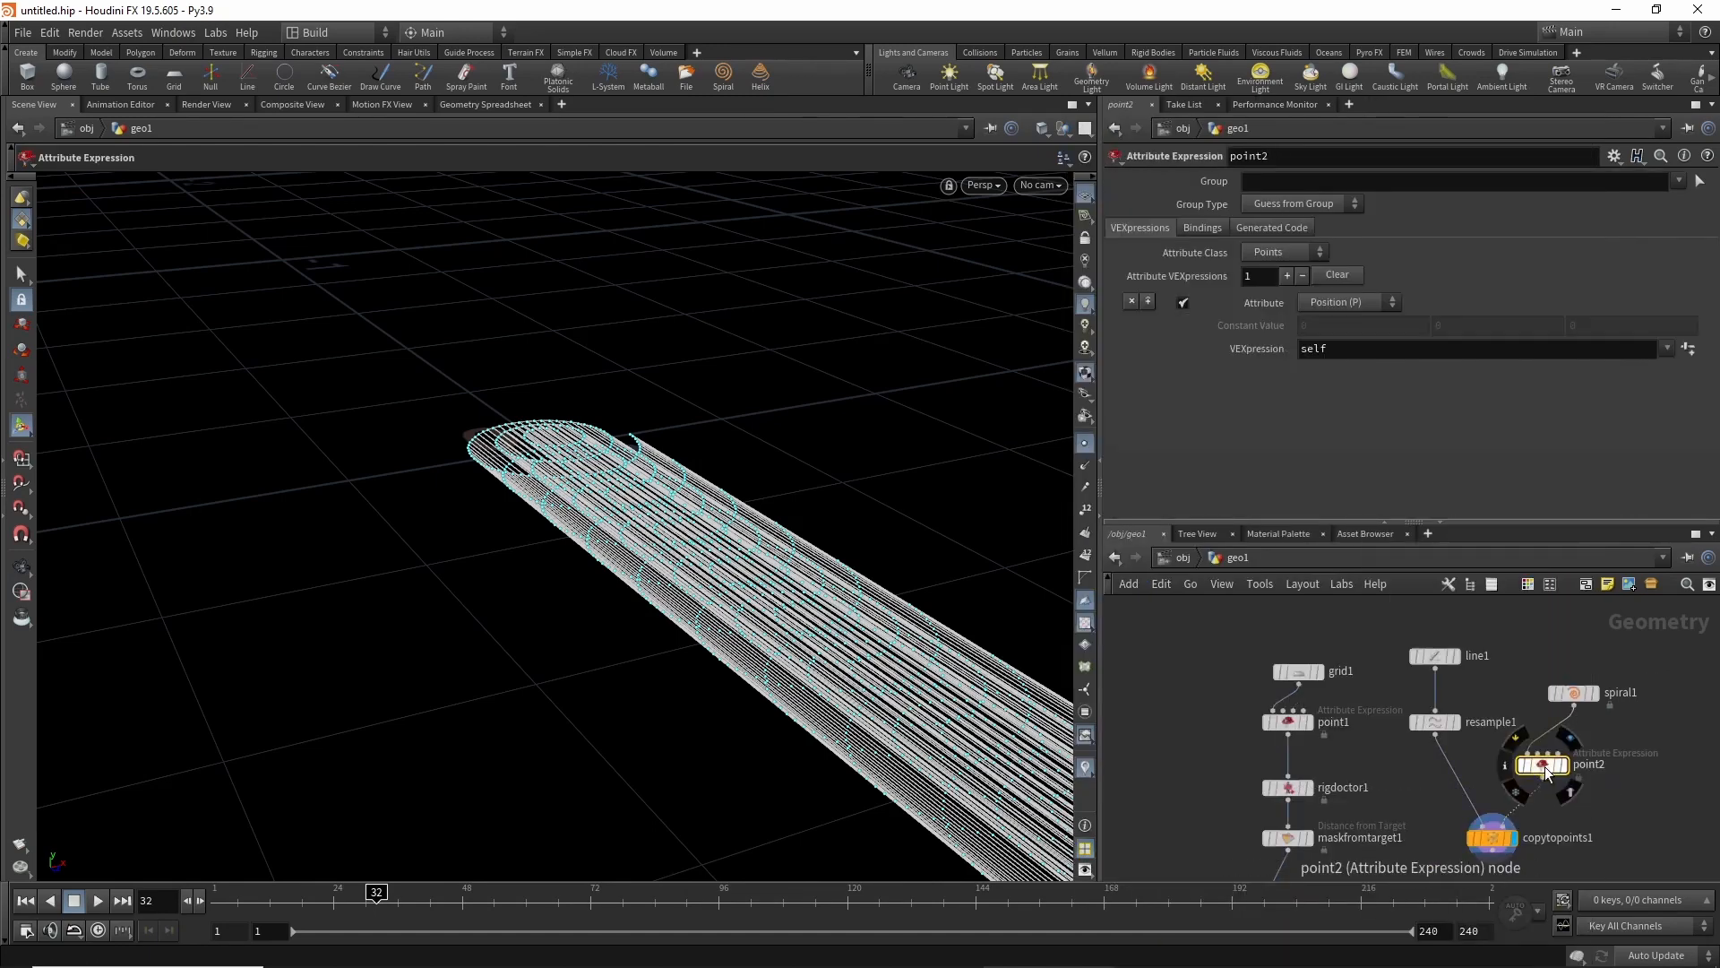
{"action": "double_click", "coordinate": [1566, 767]}
{"action": "left_click", "coordinate": [1237, 557]}
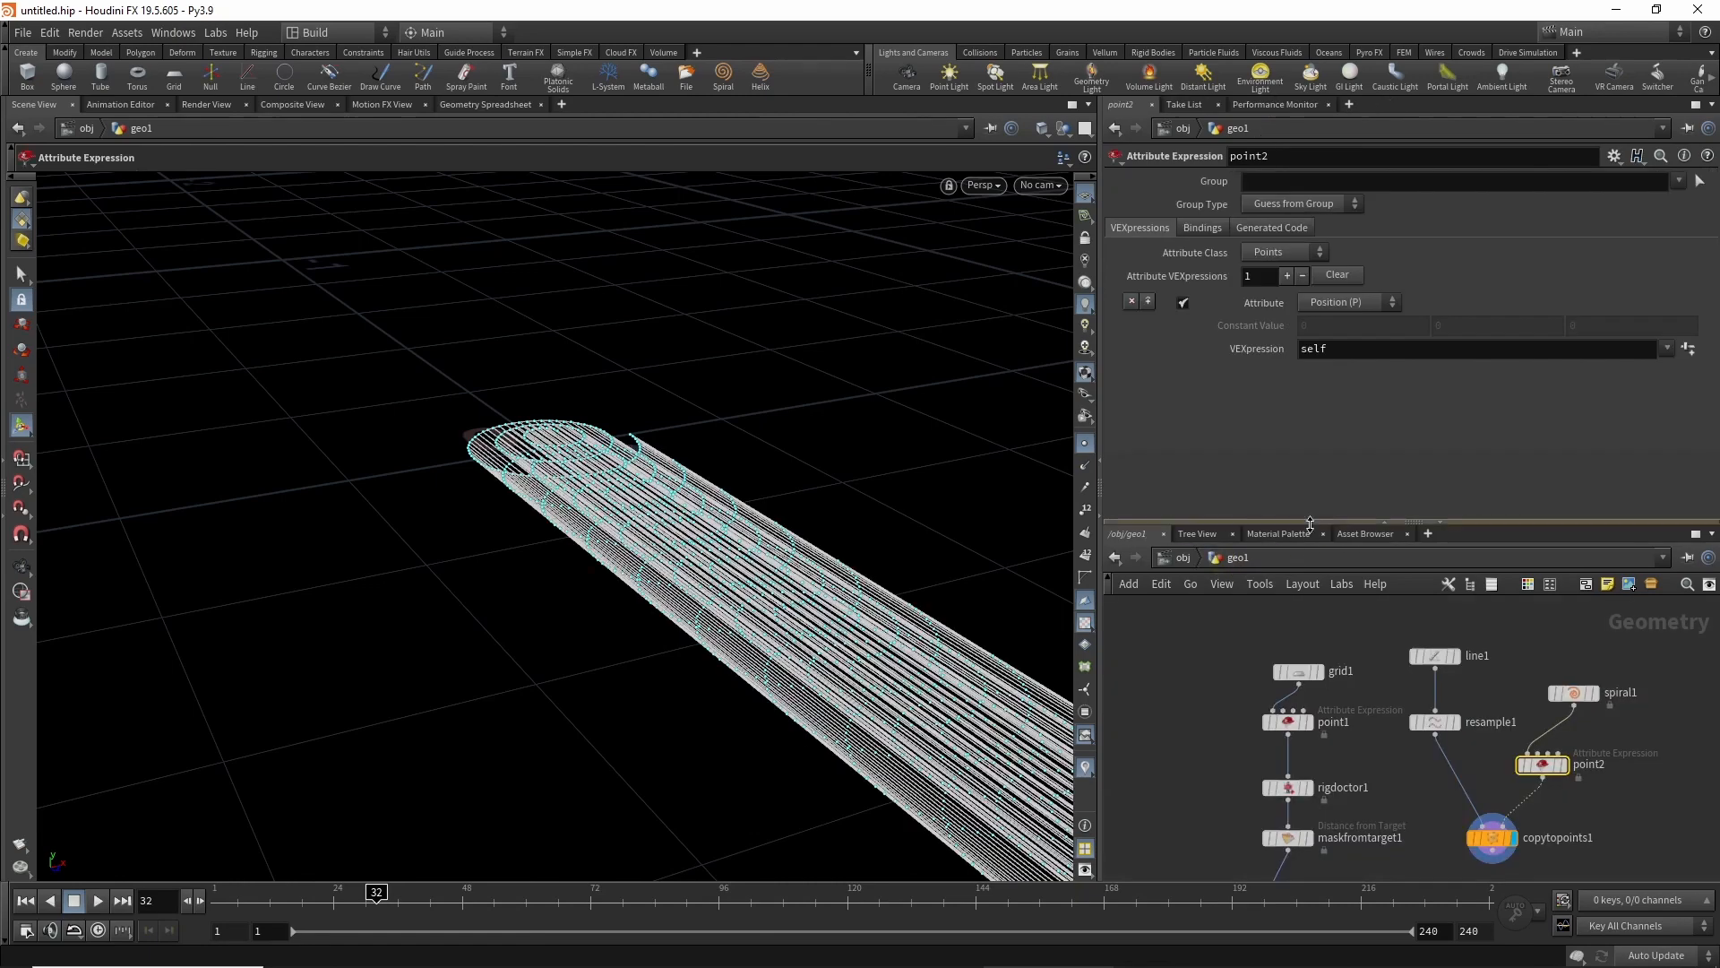
Set point2's Attribute to Normal (N) and apply the Spherify N preset expression @P - getbbox_center(0).
{"action": "left_click", "coordinate": [1324, 303]}
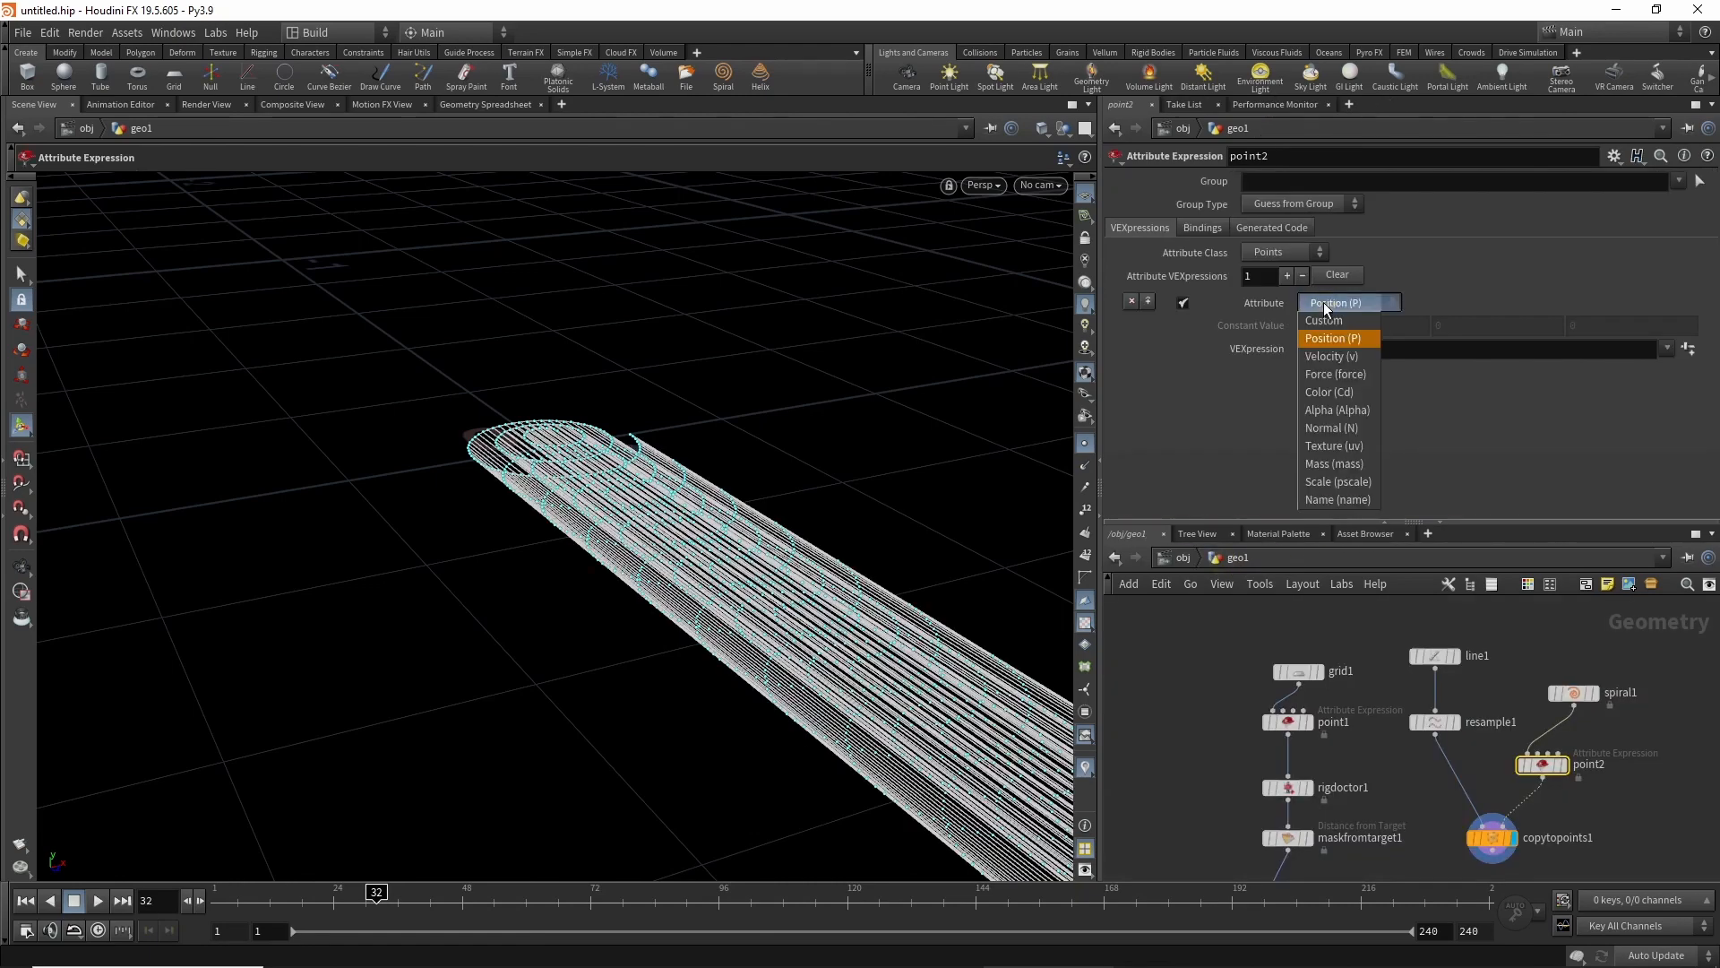
{"action": "left_click", "coordinate": [1351, 428]}
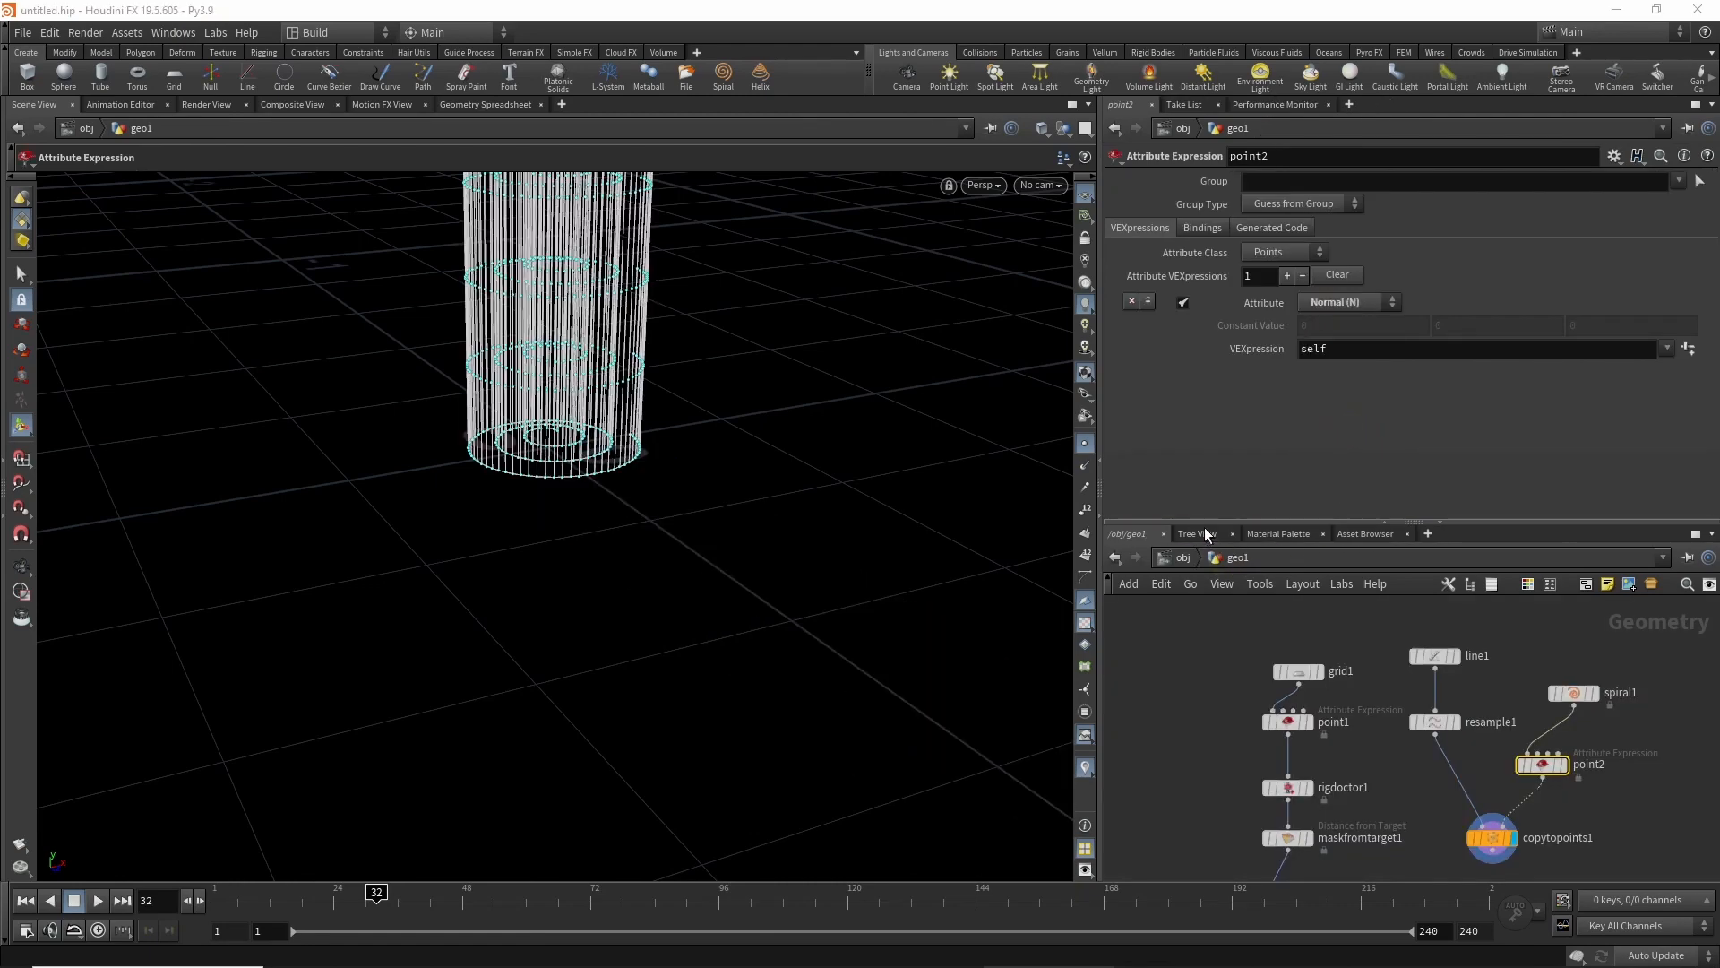
{"action": "left_click_drag", "start_coordinate": [1204, 527], "coordinate": [1200, 573]}
{"action": "key", "text": "Escape"}
{"action": "left_click_drag", "start_coordinate": [795, 534], "coordinate": [775, 499]}
{"action": "key", "text": "Return"}
{"action": "left_click", "coordinate": [1665, 347]}
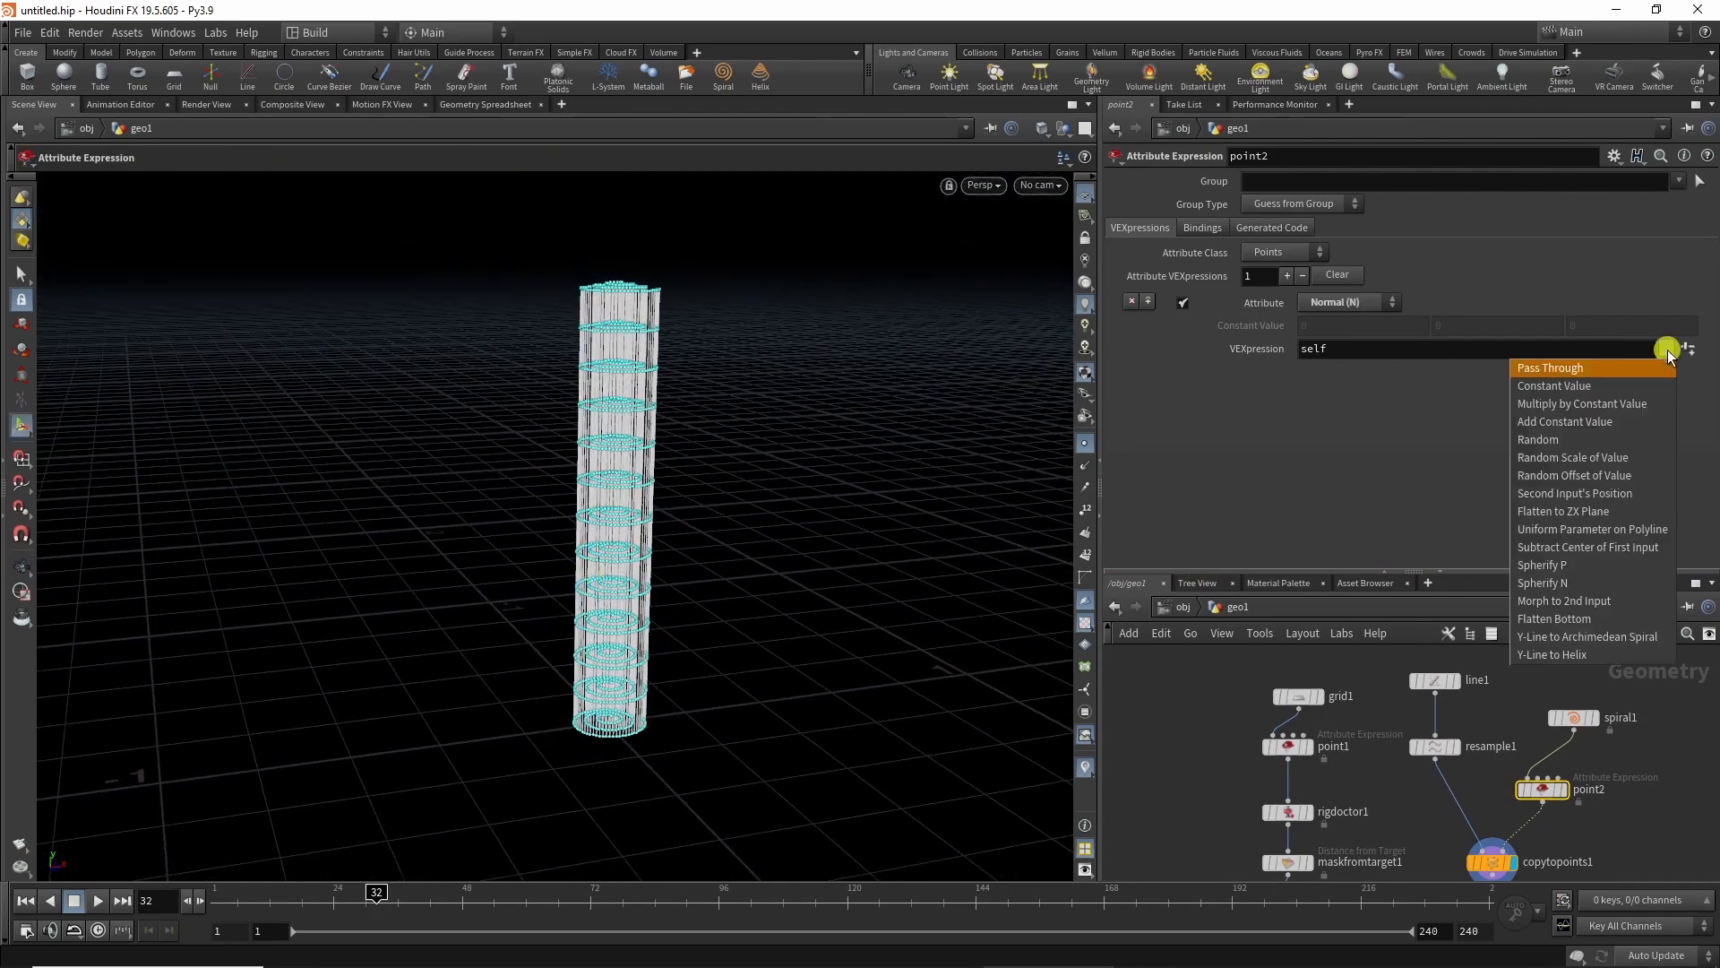
{"action": "left_click", "coordinate": [1571, 578]}
{"action": "left_click_drag", "start_coordinate": [1303, 572], "coordinate": [1303, 480]}
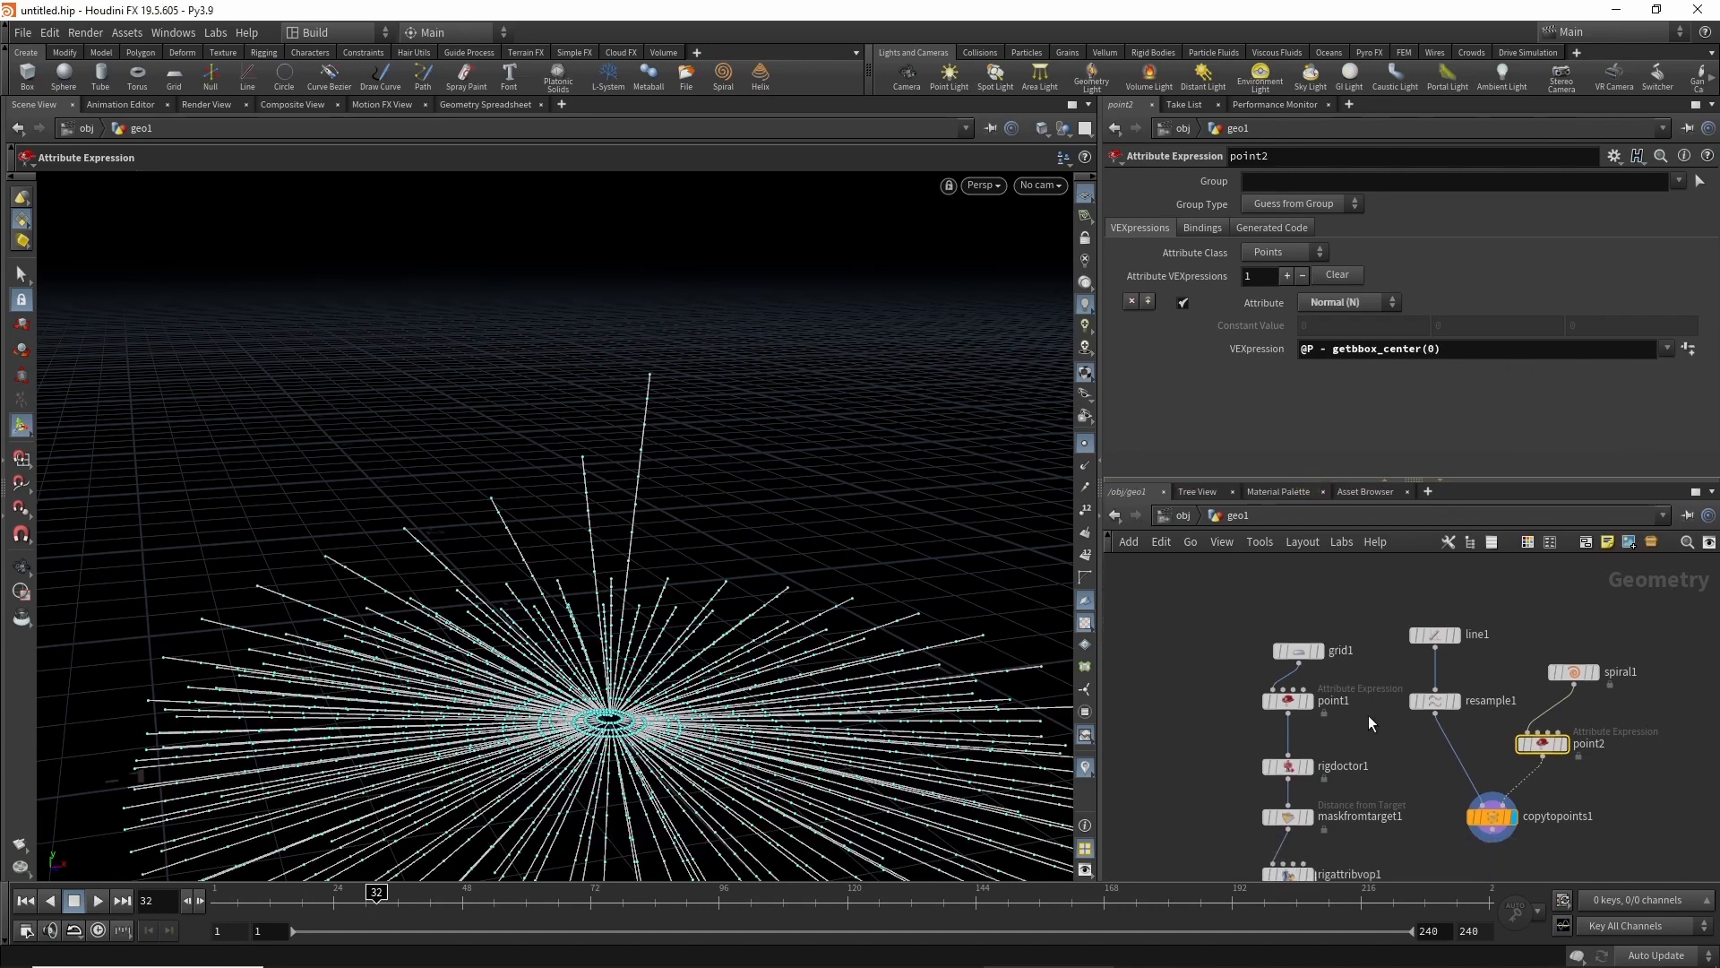
Display point2 with point normals shown and point markers hidden, and examine the normal directions along the spiral.
{"action": "left_click", "coordinate": [1565, 743]}
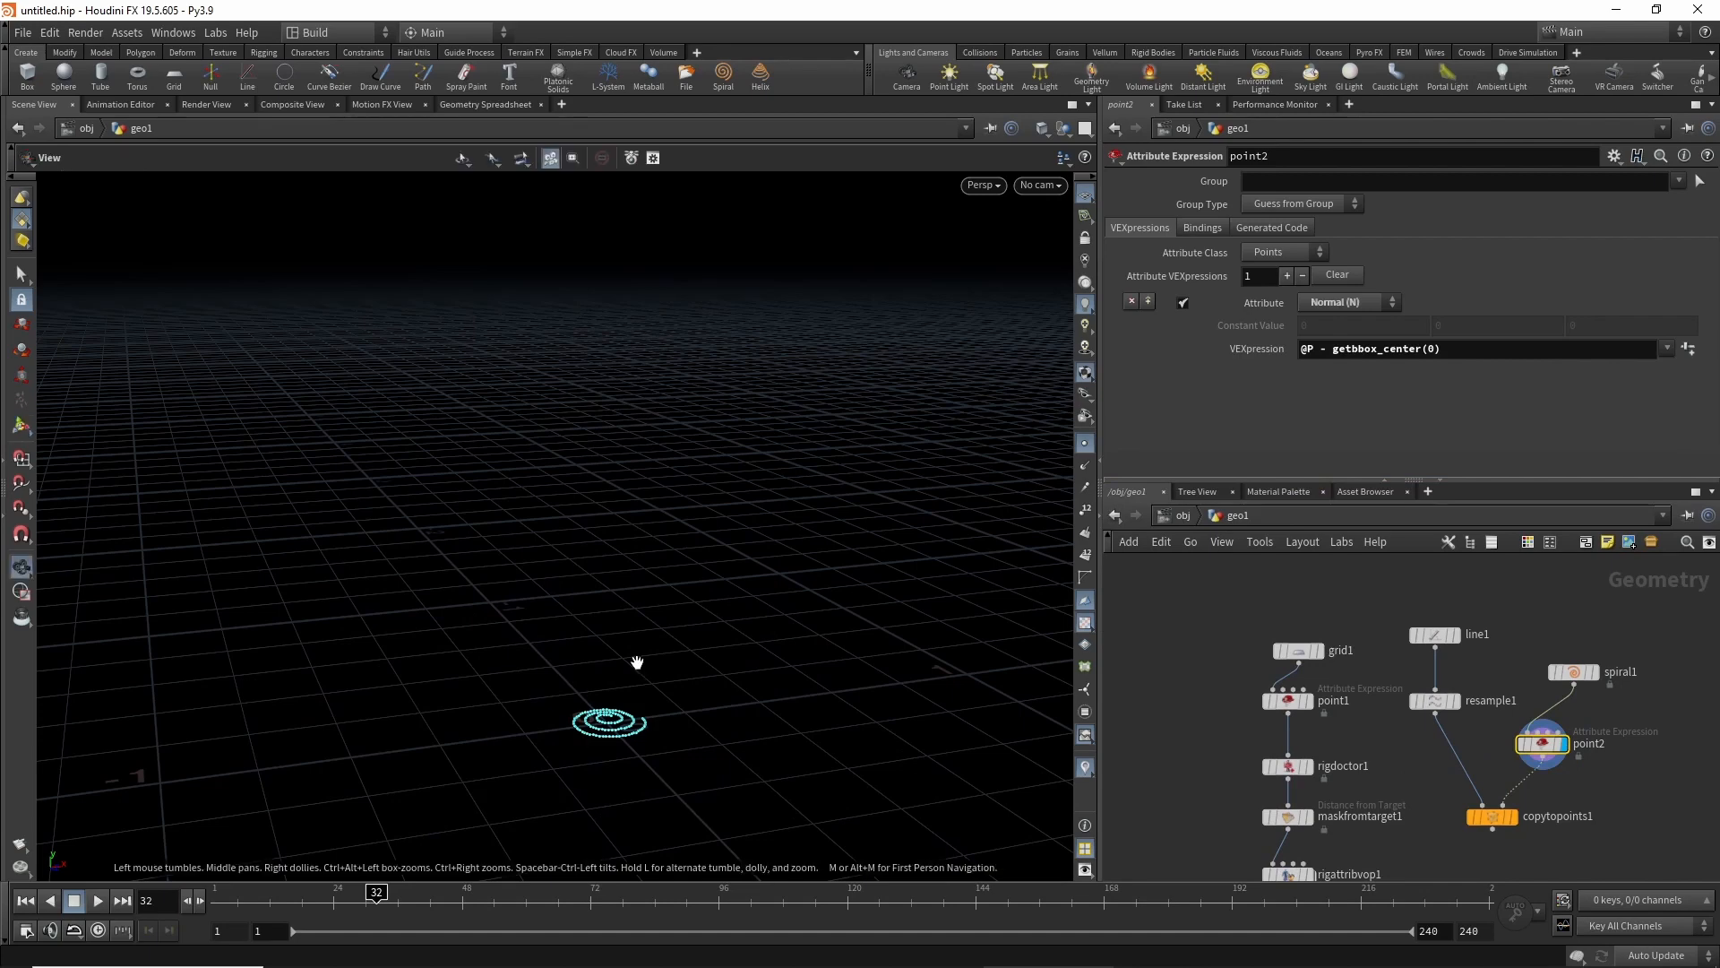
{"action": "key", "text": "h"}
{"action": "left_click", "coordinate": [1085, 465]}
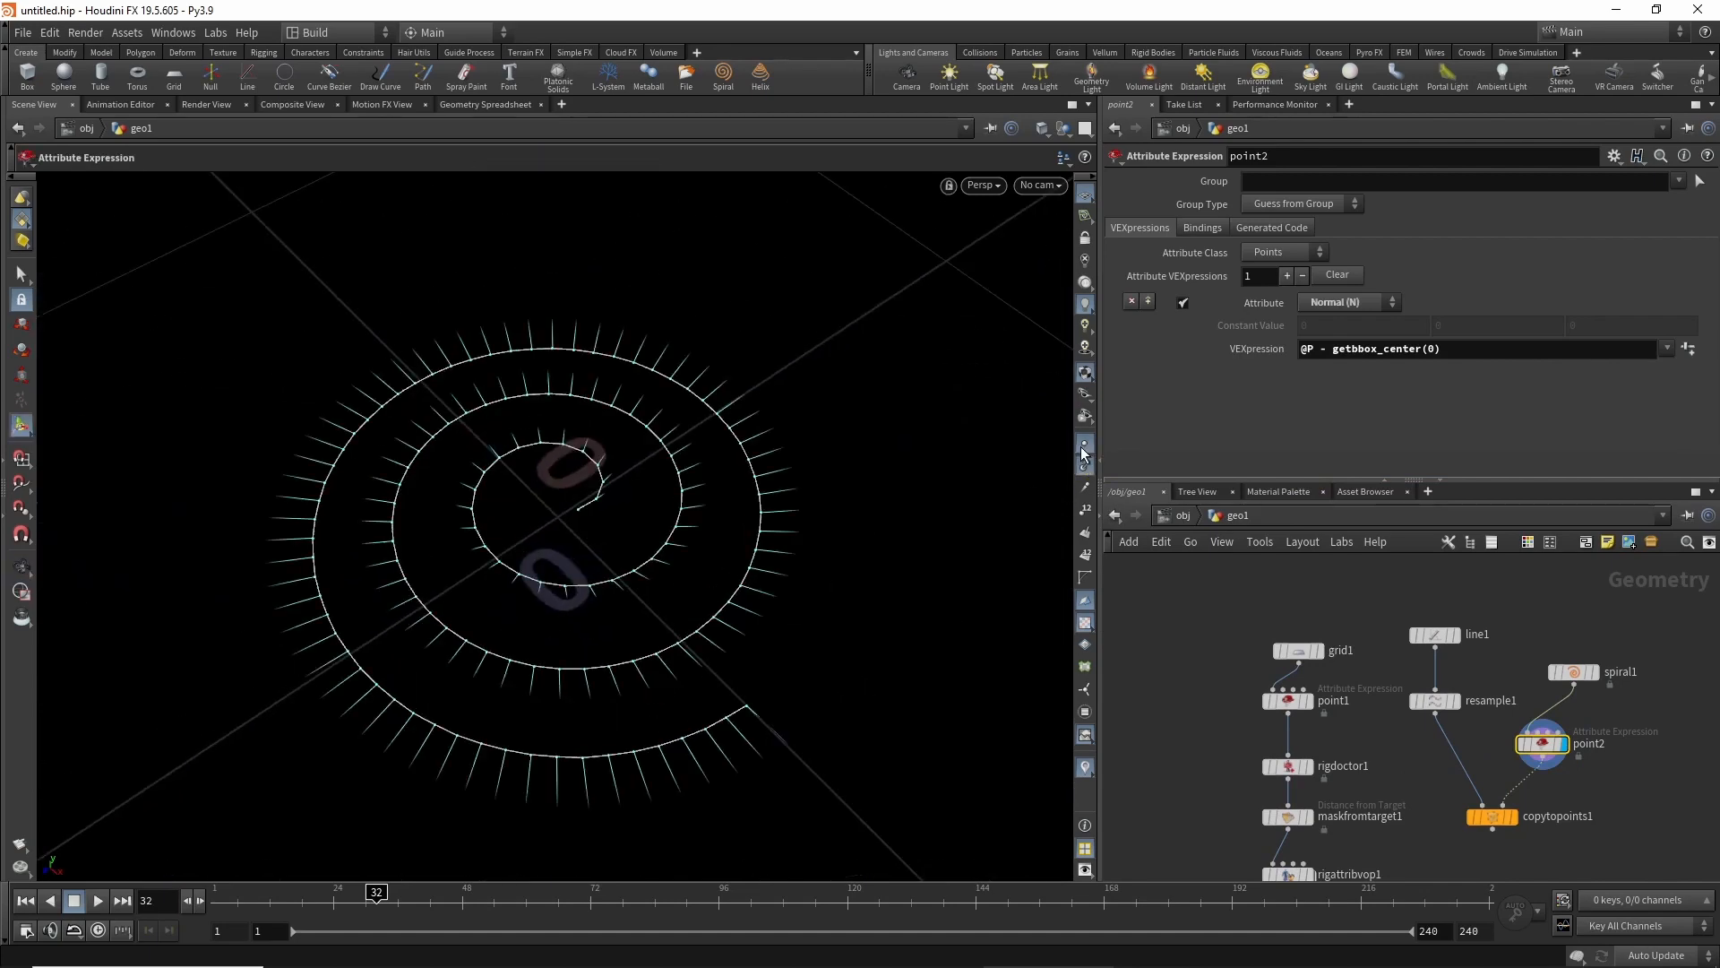
{"action": "left_click_drag", "start_coordinate": [679, 579], "coordinate": [806, 556]}
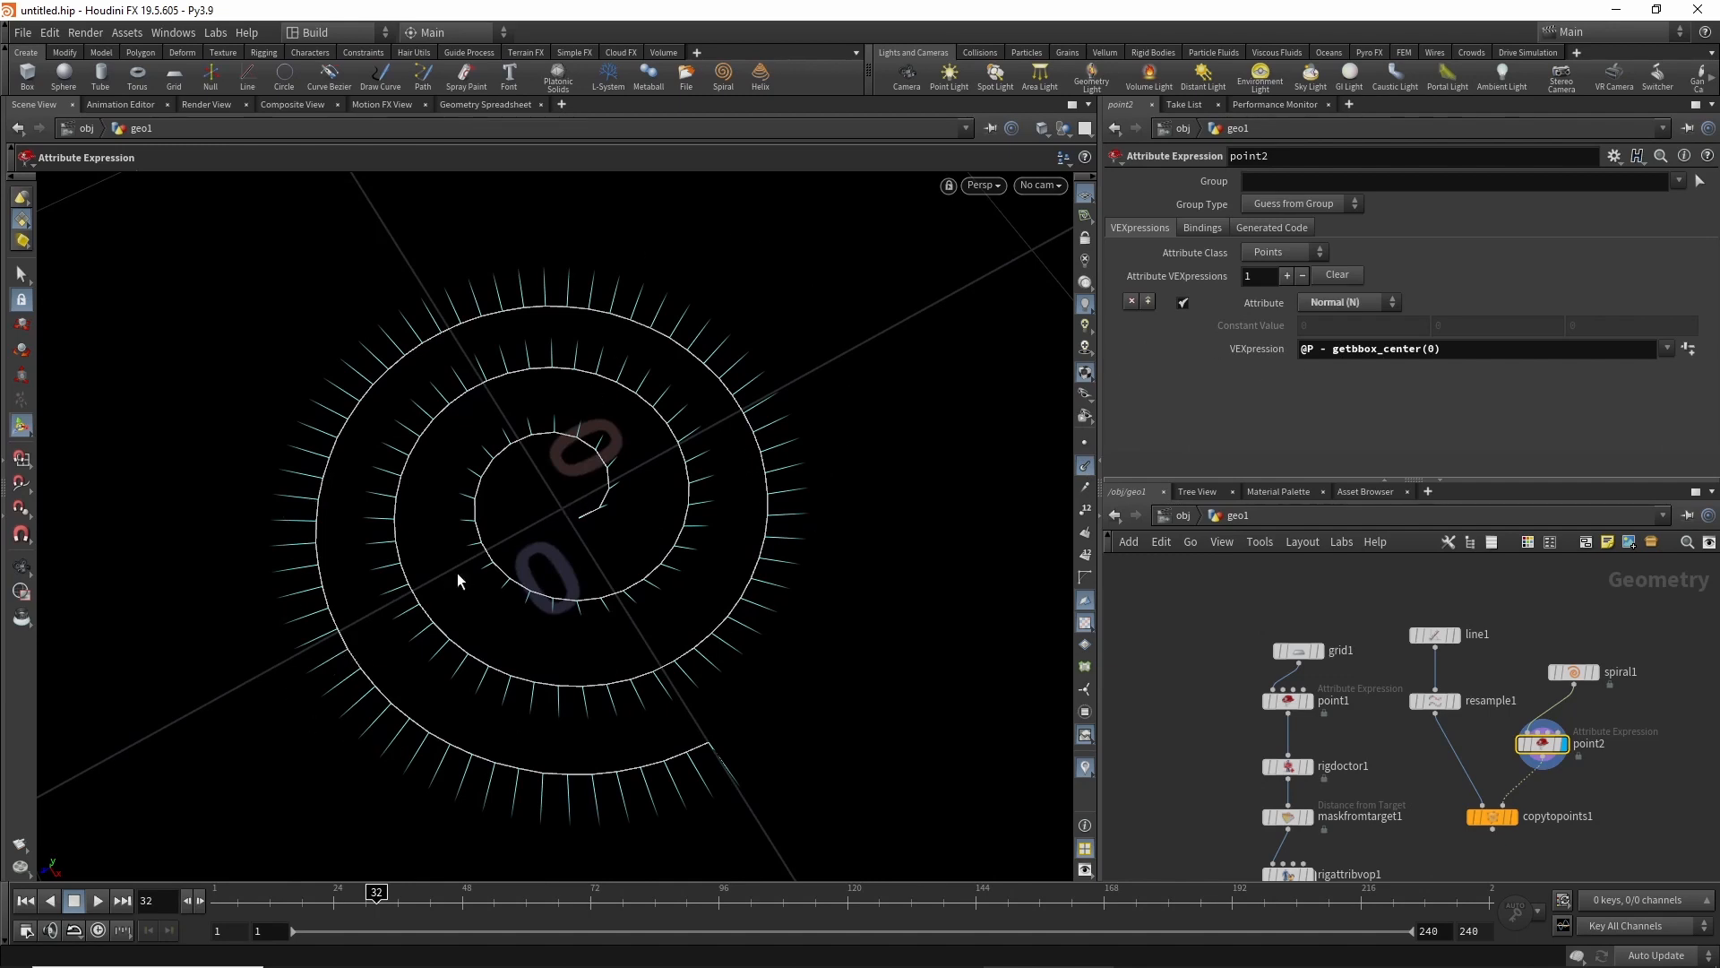
{"action": "left_click_drag", "start_coordinate": [643, 653], "coordinate": [591, 640], "text": "alt"}
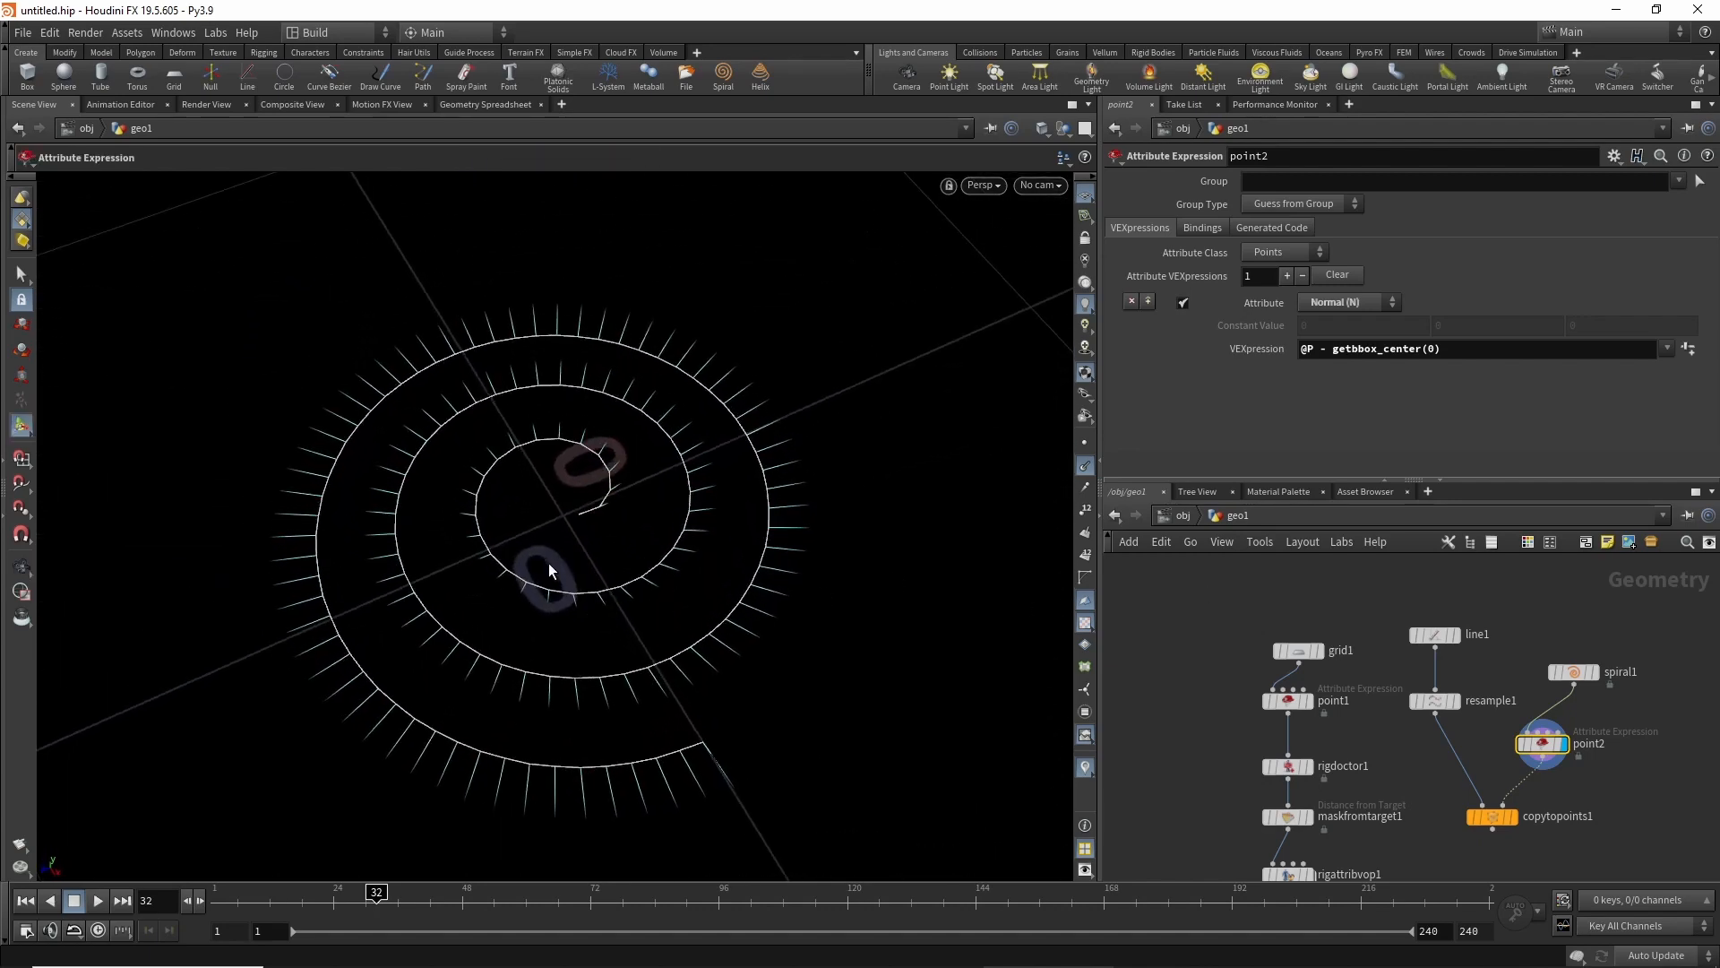
Display copytopoints1 again and examine how the copied lines spread from the spiral.
{"action": "middle_click_drag", "start_coordinate": [1519, 823], "coordinate": [1498, 758]}
{"action": "left_click", "coordinate": [1497, 756]}
{"action": "left_click_drag", "start_coordinate": [860, 788], "coordinate": [658, 615], "text": "alt"}
{"action": "left_click_drag", "start_coordinate": [1477, 762], "coordinate": [1490, 779]}
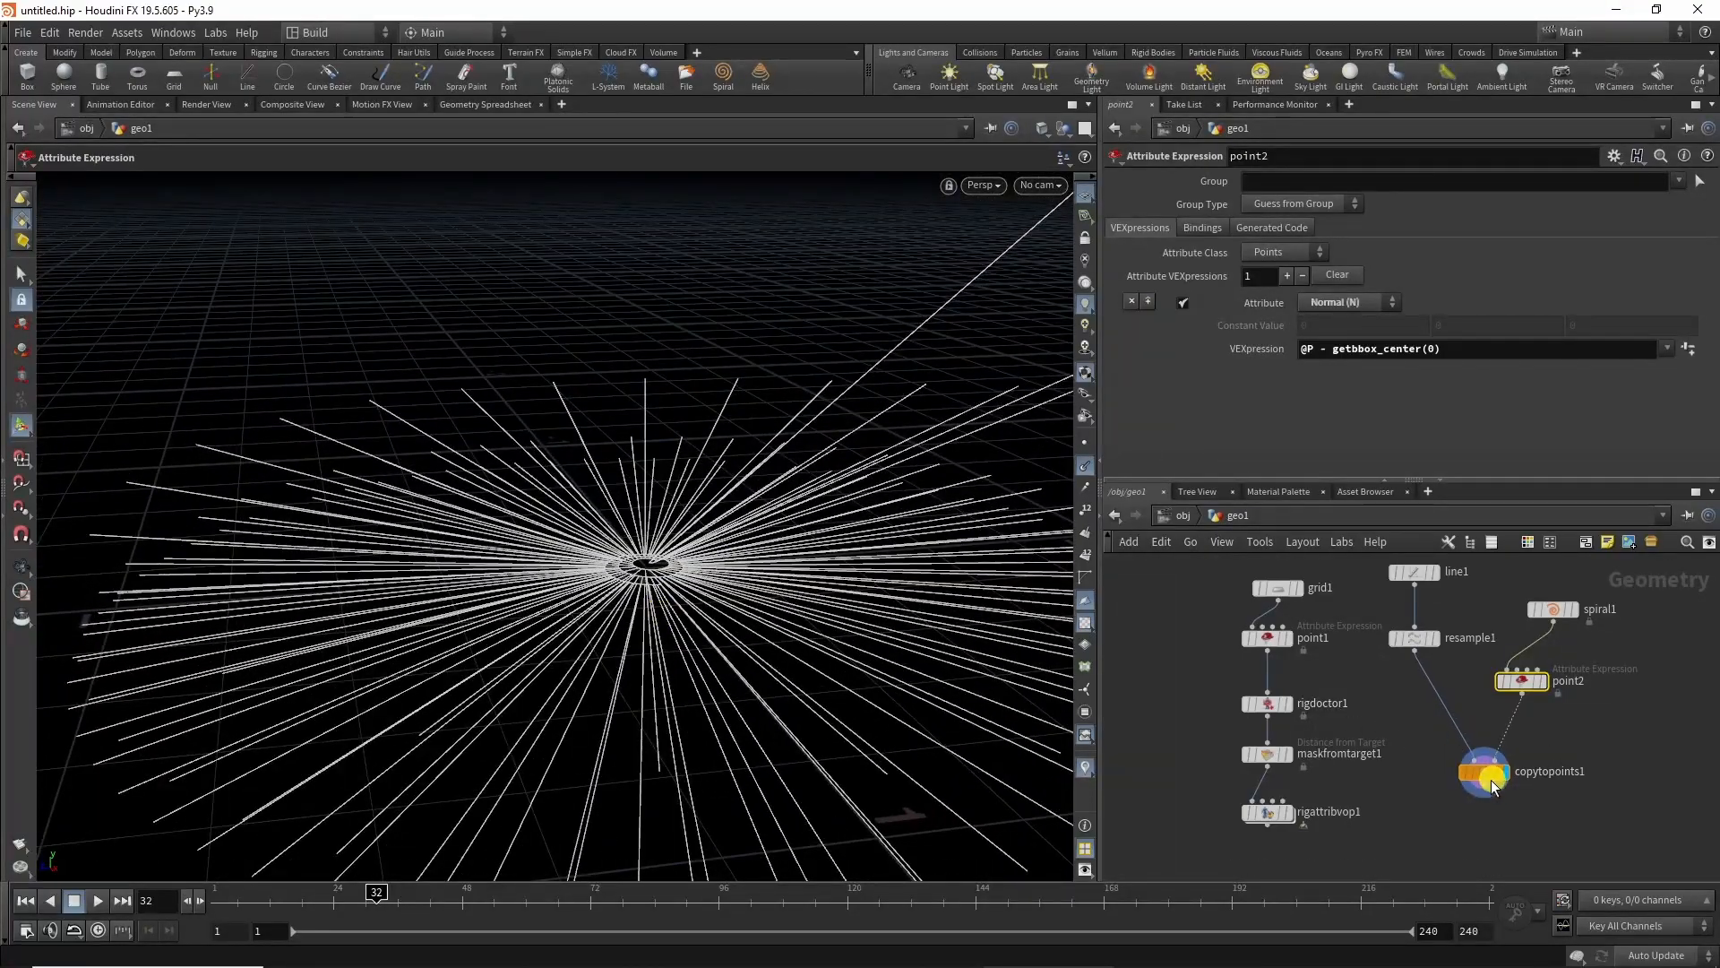
{"action": "left_click_drag", "start_coordinate": [851, 658], "coordinate": [832, 587], "text": "alt"}
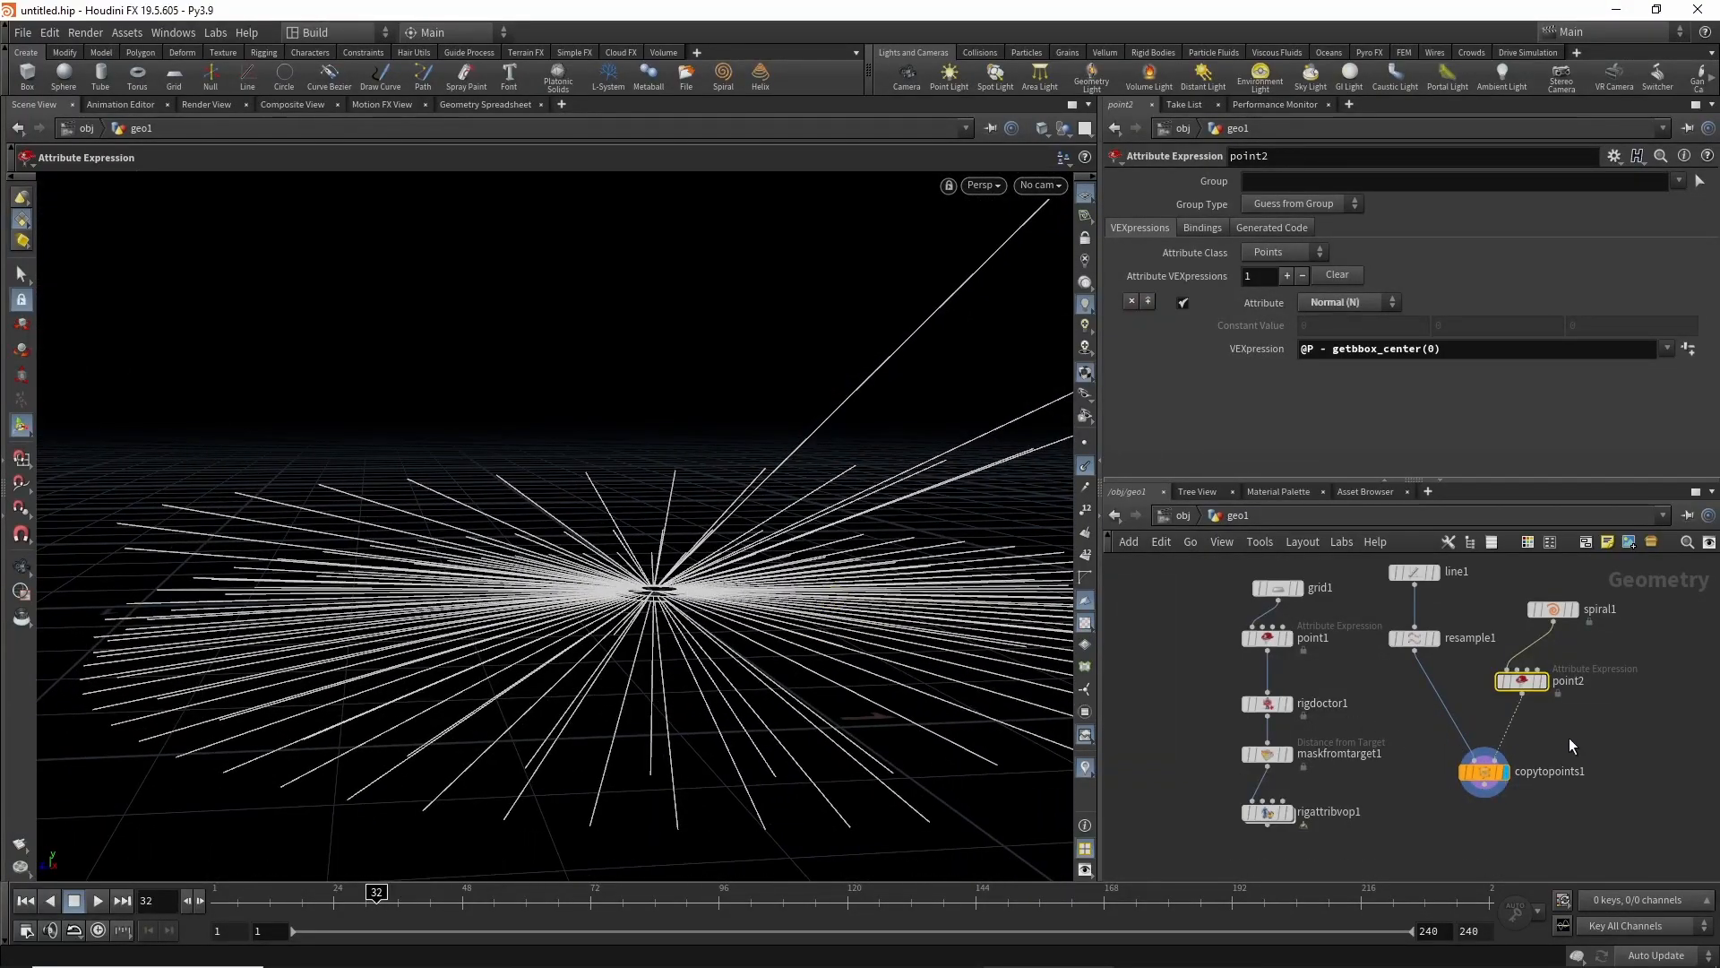
Place an Add node beside spiral1 and give it one point at 0, 0, 0.
{"action": "scroll", "coordinate": [1569, 739], "scroll_direction": "up", "scroll_amount": 2}
{"action": "middle_click_drag", "start_coordinate": [1575, 718], "coordinate": [1589, 820]}
{"action": "left_click_drag", "start_coordinate": [1513, 761], "coordinate": [1512, 798]}
{"action": "key", "text": "Tab"}
{"action": "type", "text": "ad"}
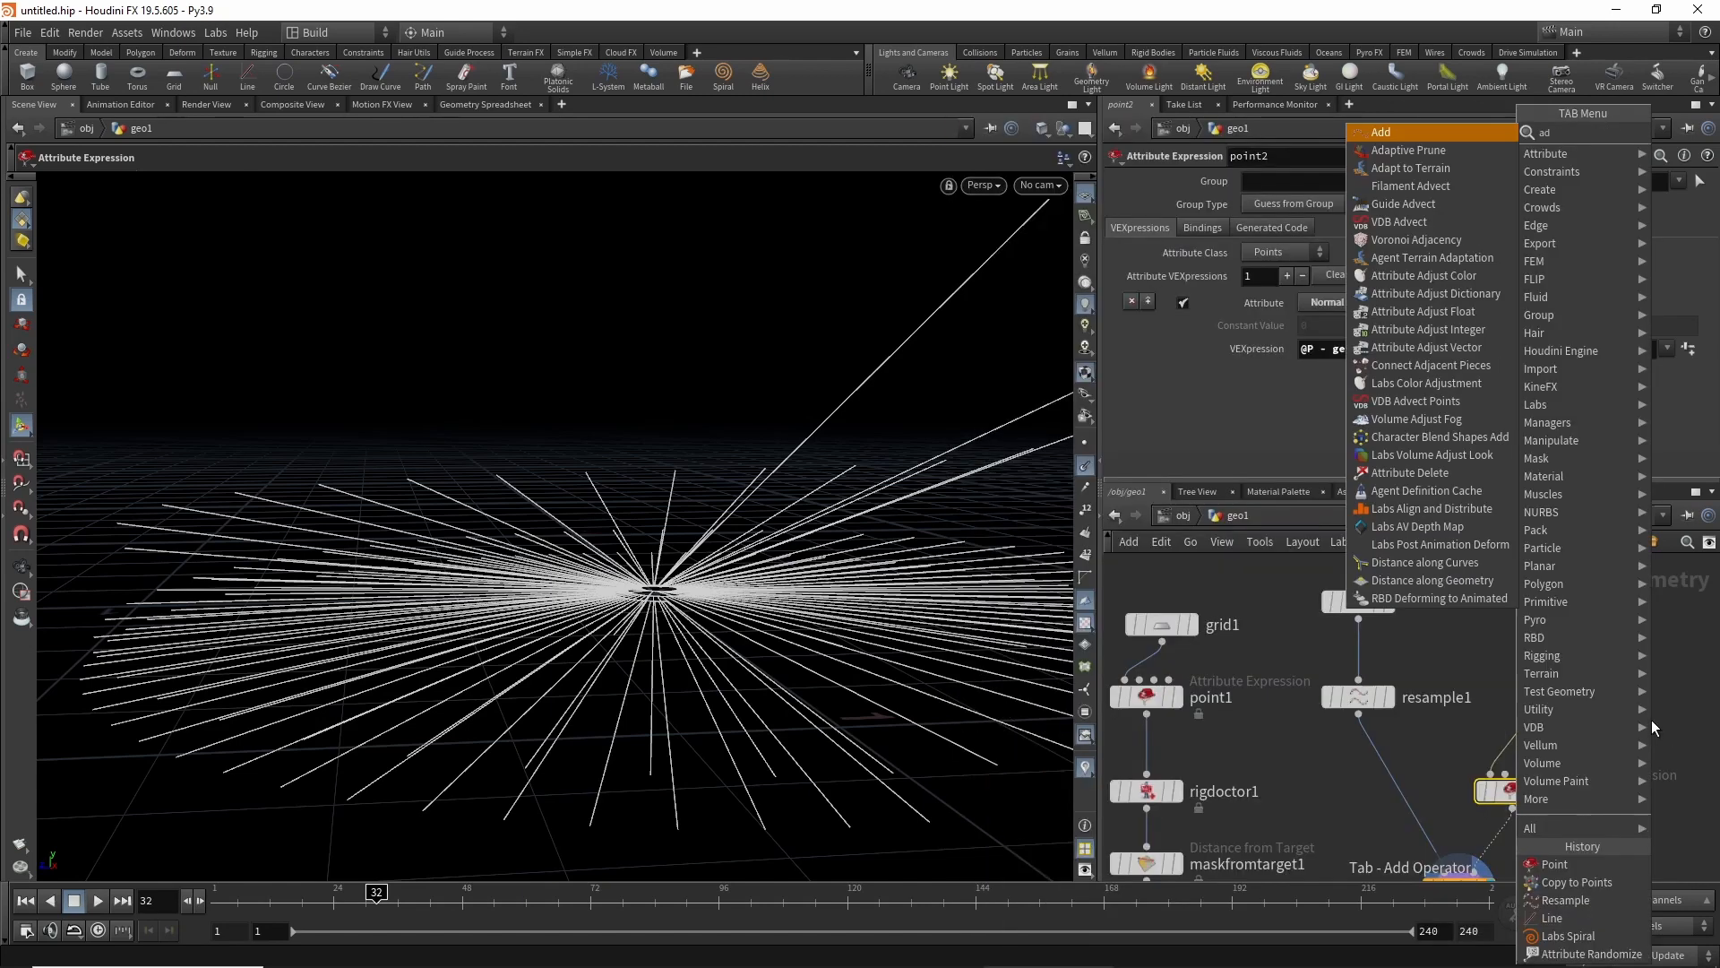
{"action": "key", "text": "Return"}
{"action": "left_click", "coordinate": [1652, 719]}
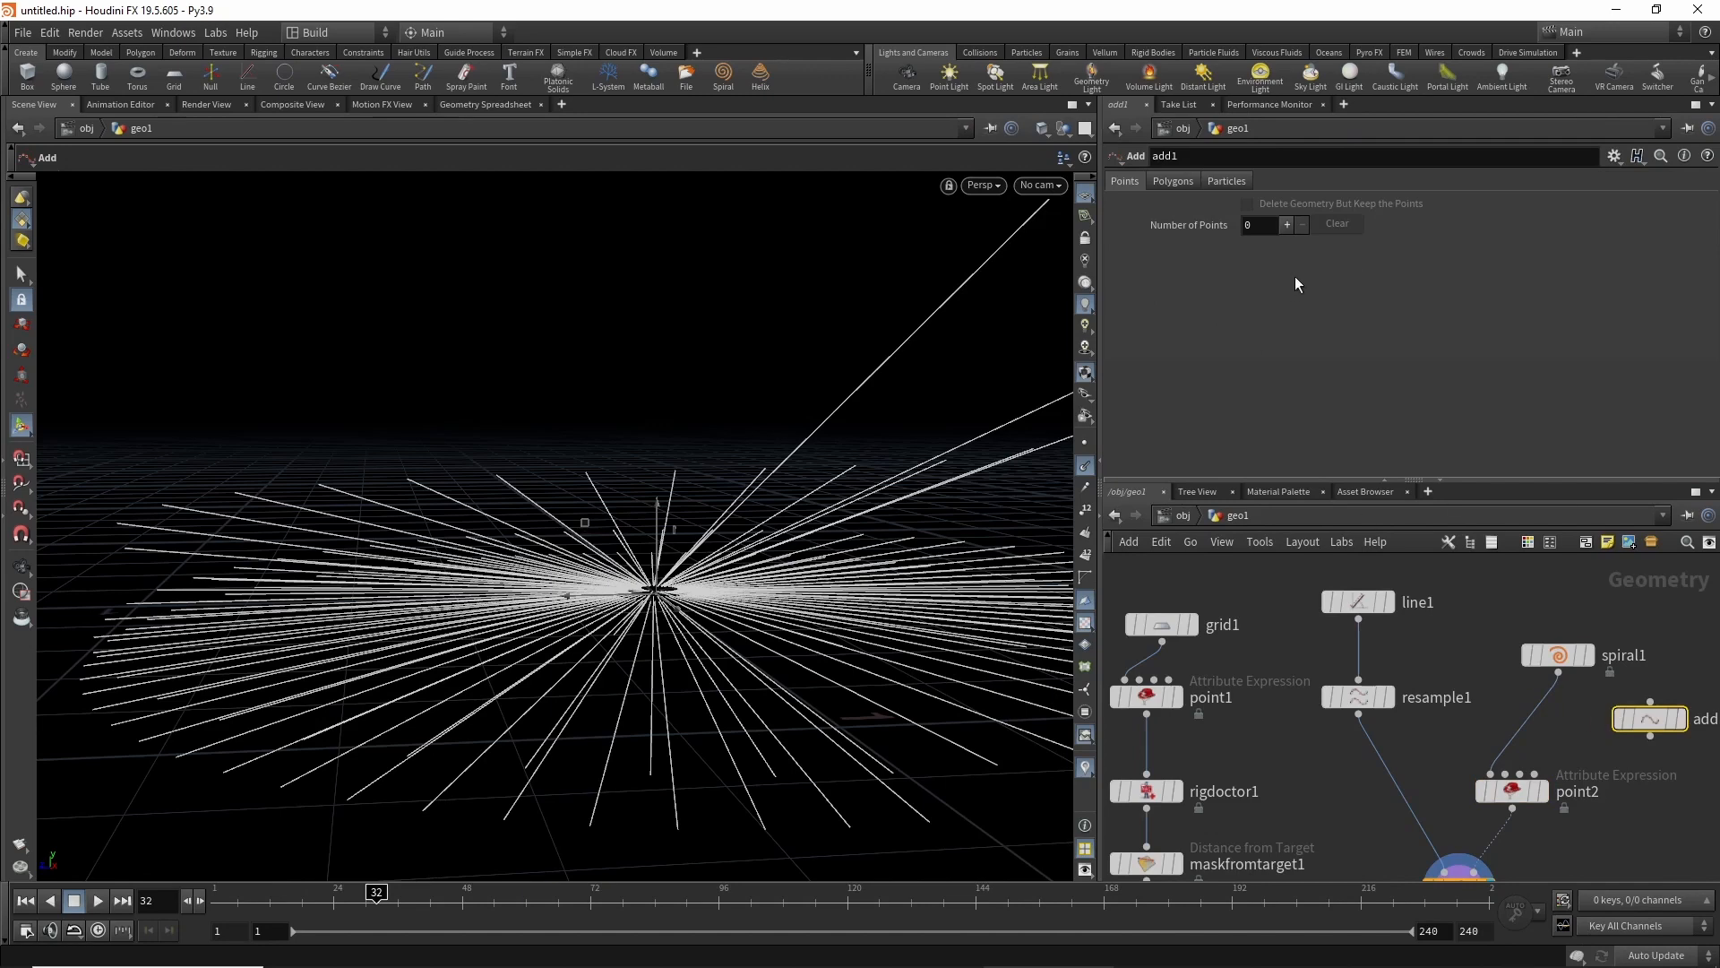
{"action": "left_click", "coordinate": [1286, 225]}
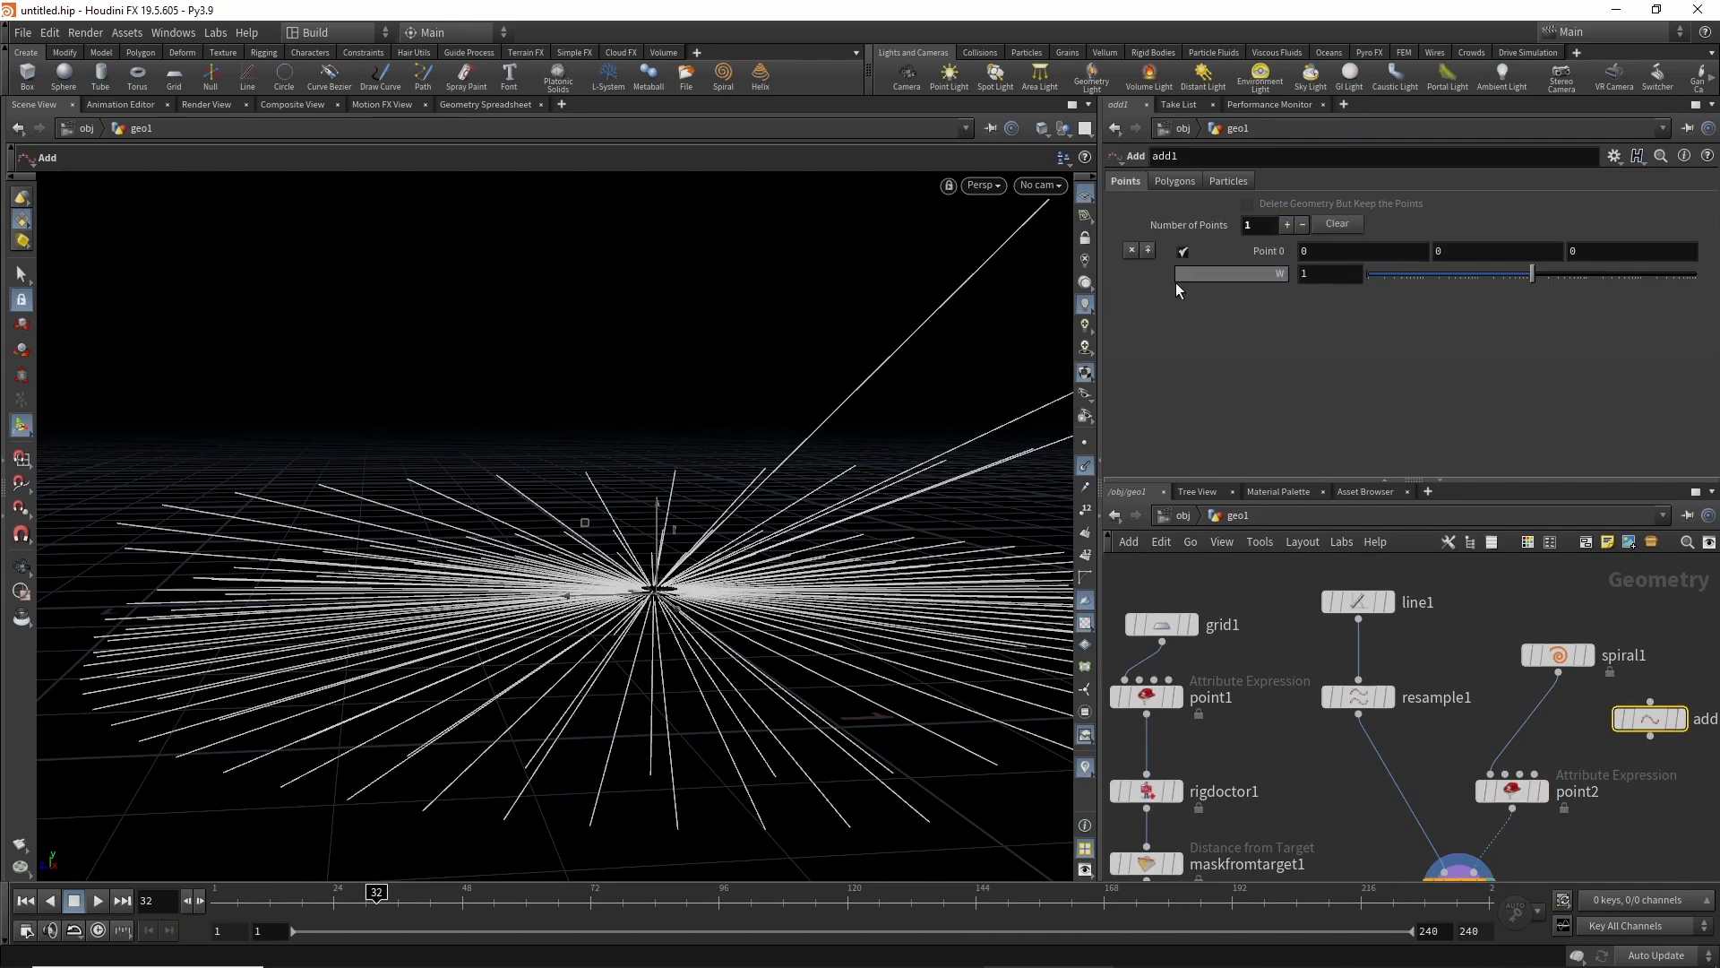
Move add1 closer to spiral1, wire it into point2's second input and select point2.
{"action": "left_click_drag", "start_coordinate": [1651, 722], "coordinate": [1627, 710]}
{"action": "left_click", "coordinate": [1625, 729]}
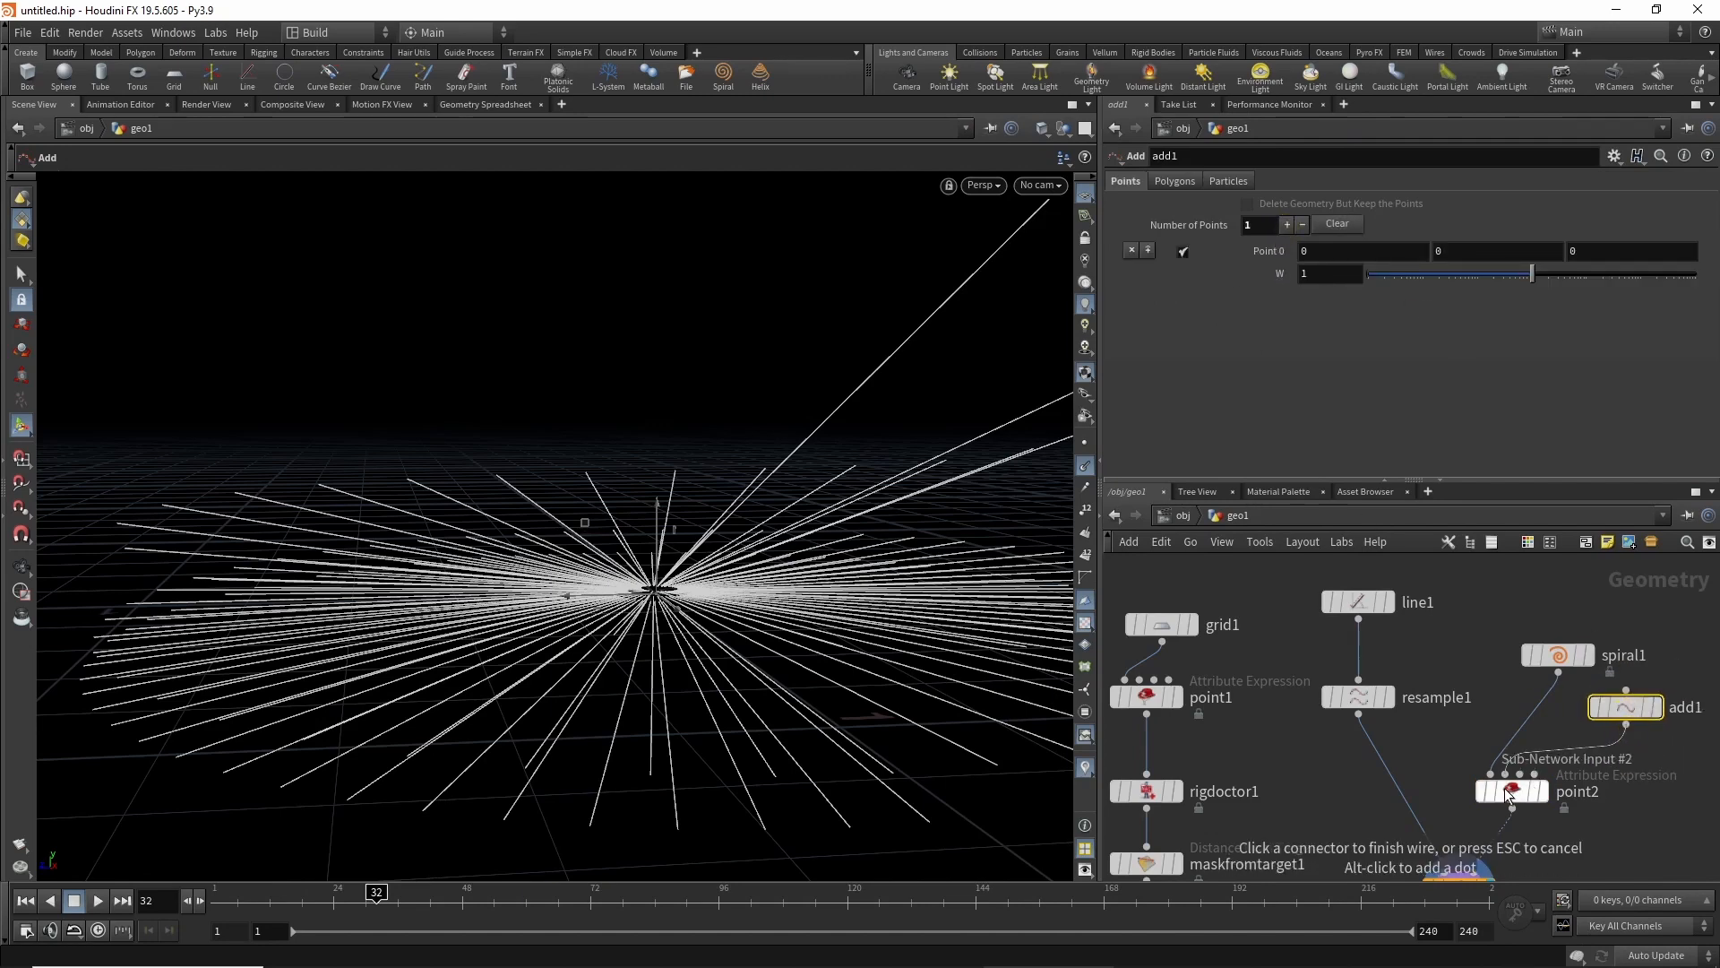
{"action": "left_click", "coordinate": [1505, 772]}
{"action": "left_click_drag", "start_coordinate": [1431, 761], "coordinate": [1508, 801]}
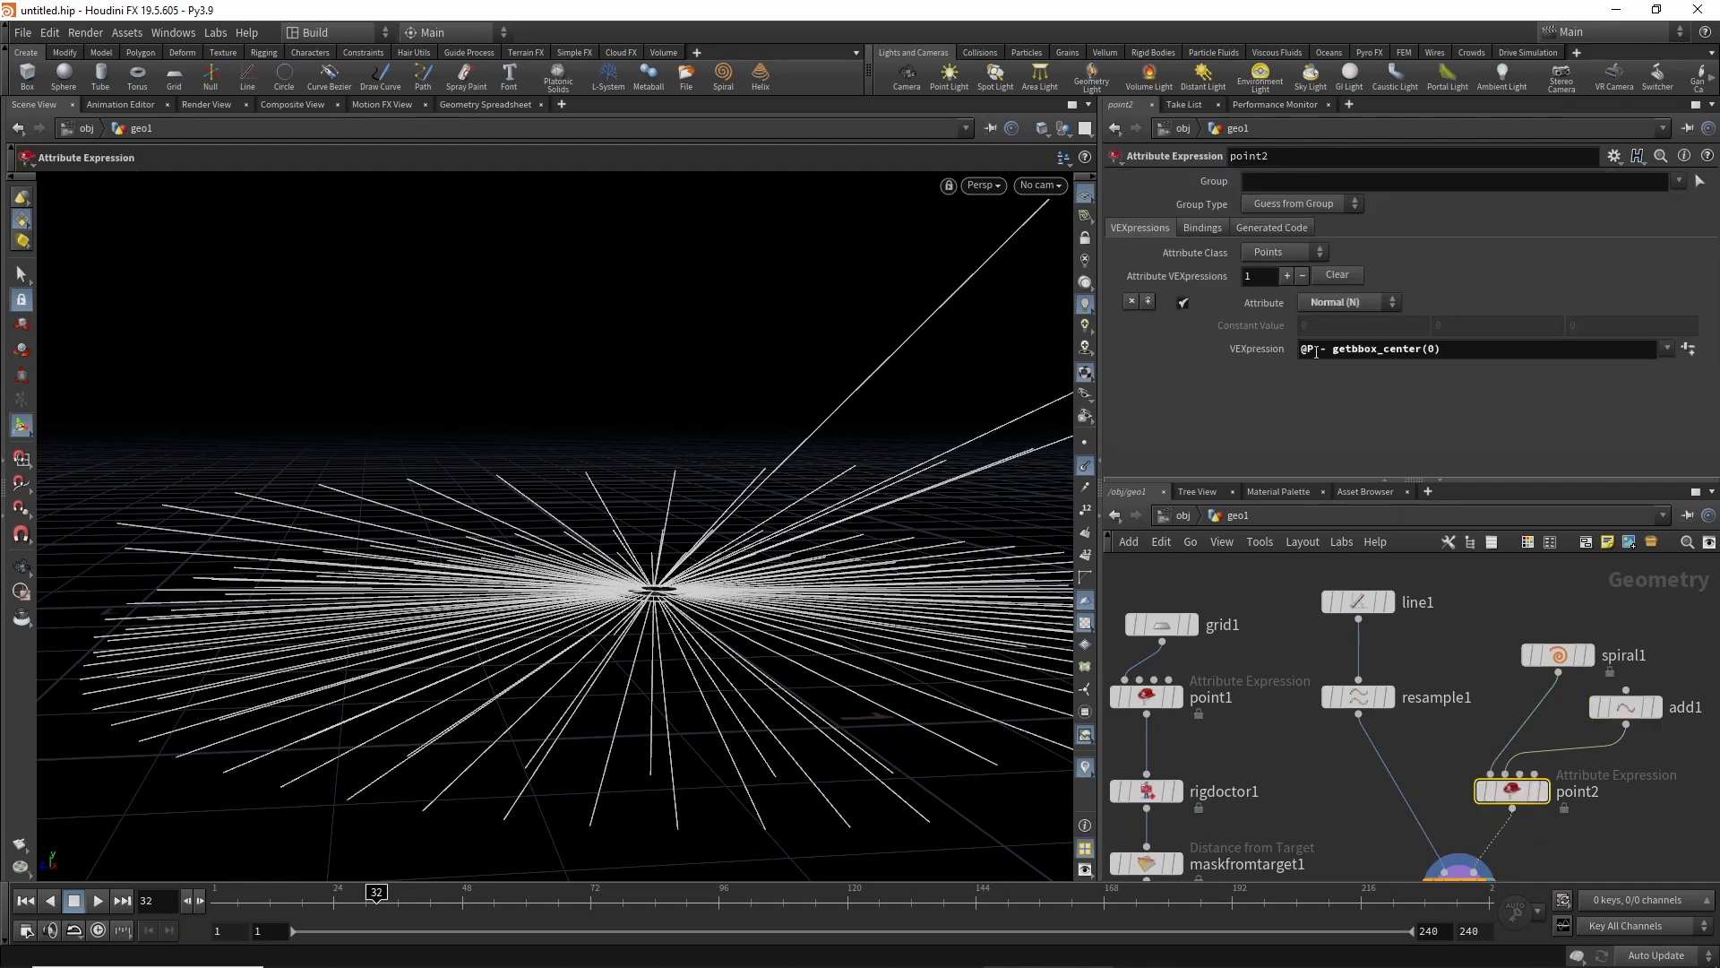
Change point2's normal expression to @P - getbbox_center(1) so that it uses the second input's centre.
{"action": "double_click", "coordinate": [1431, 349]}
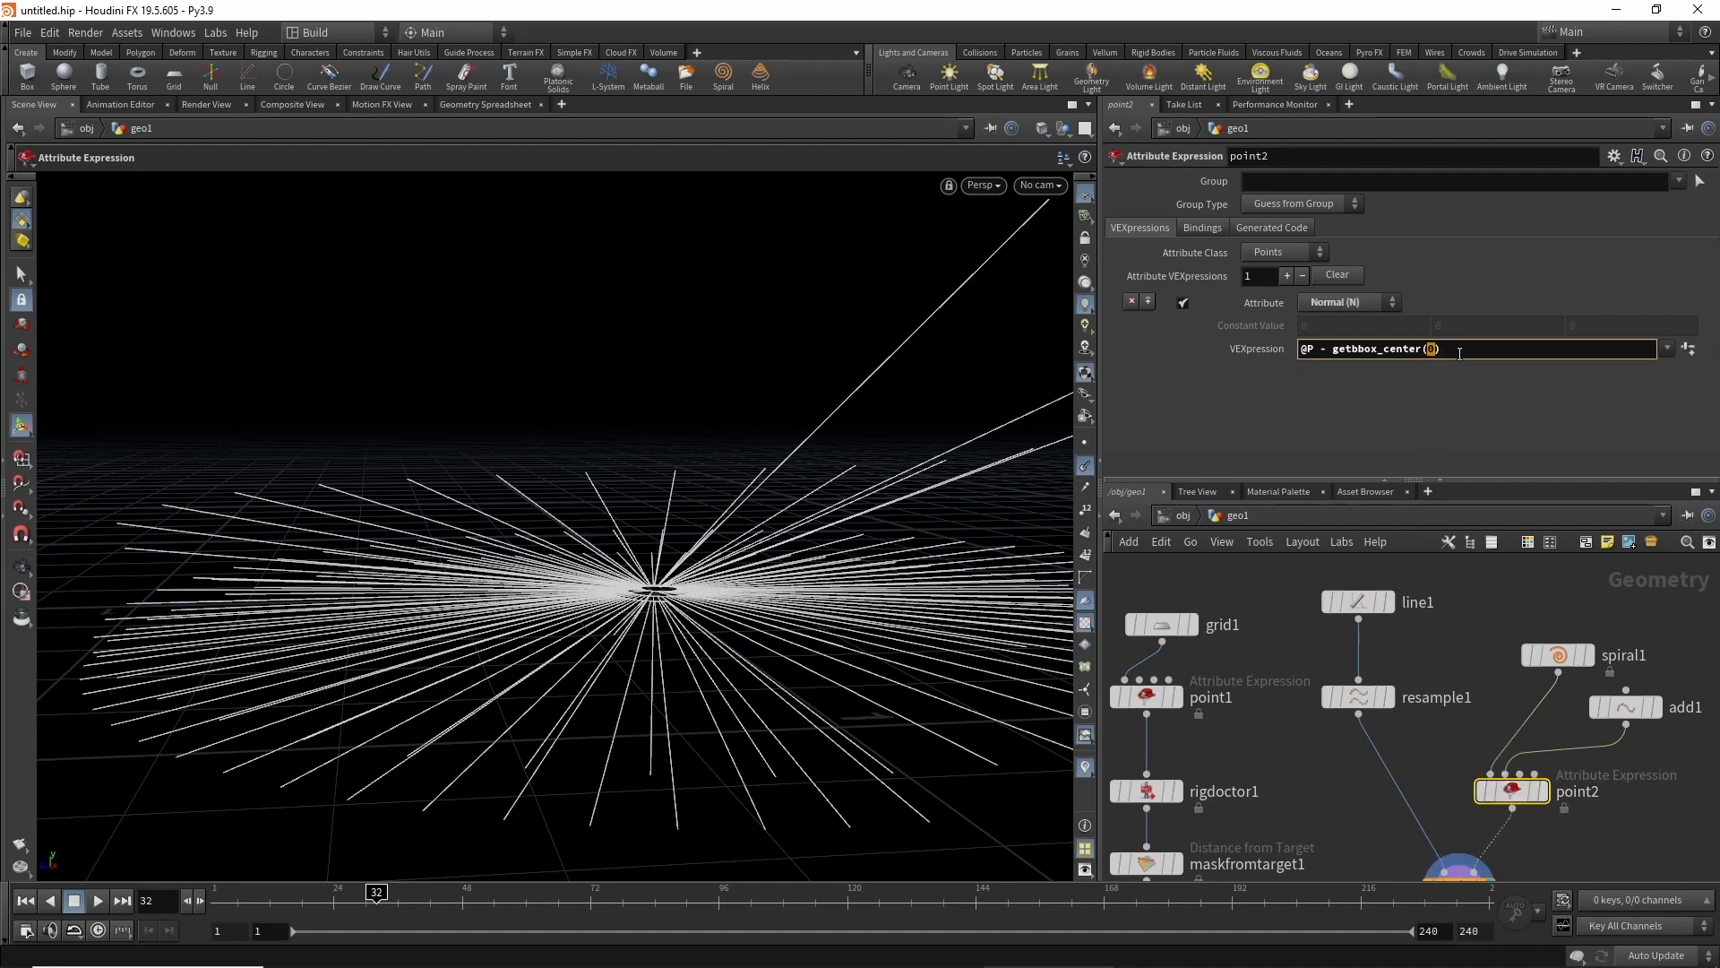
{"action": "left_click", "coordinate": [1463, 602]}
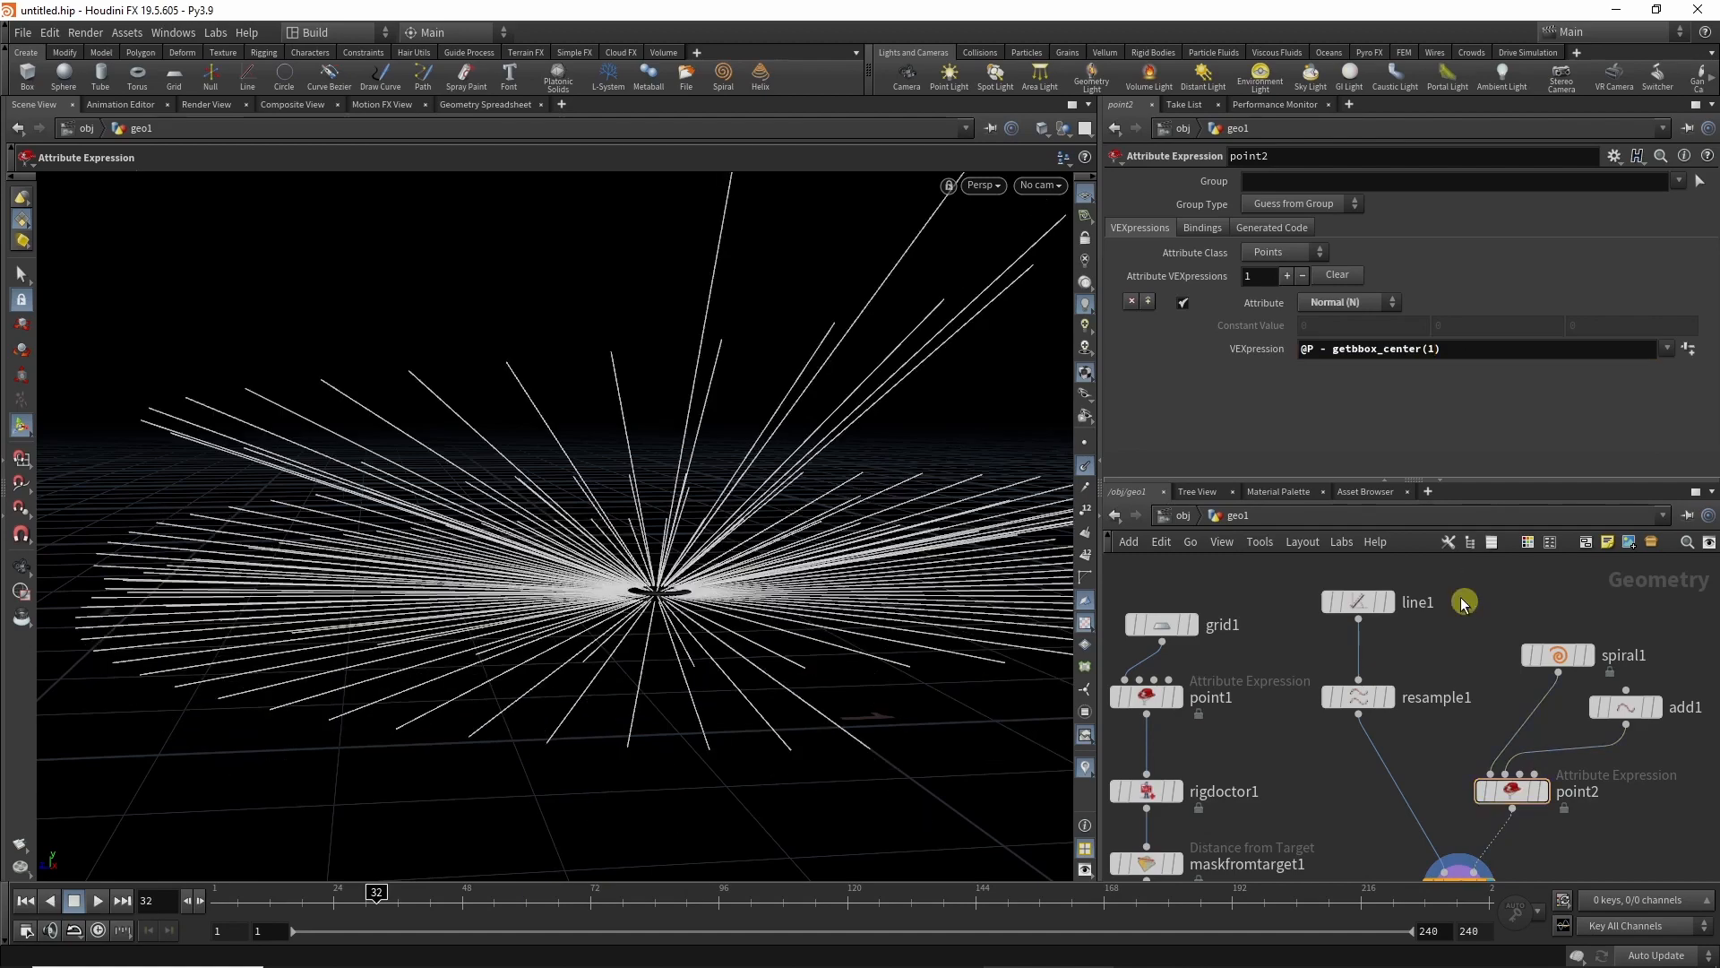
Lower add1's point beneath the spiral to about -0.045 in Y so the copied lines fan upward.
{"action": "left_click", "coordinate": [1612, 685]}
{"action": "key", "text": "Escape"}
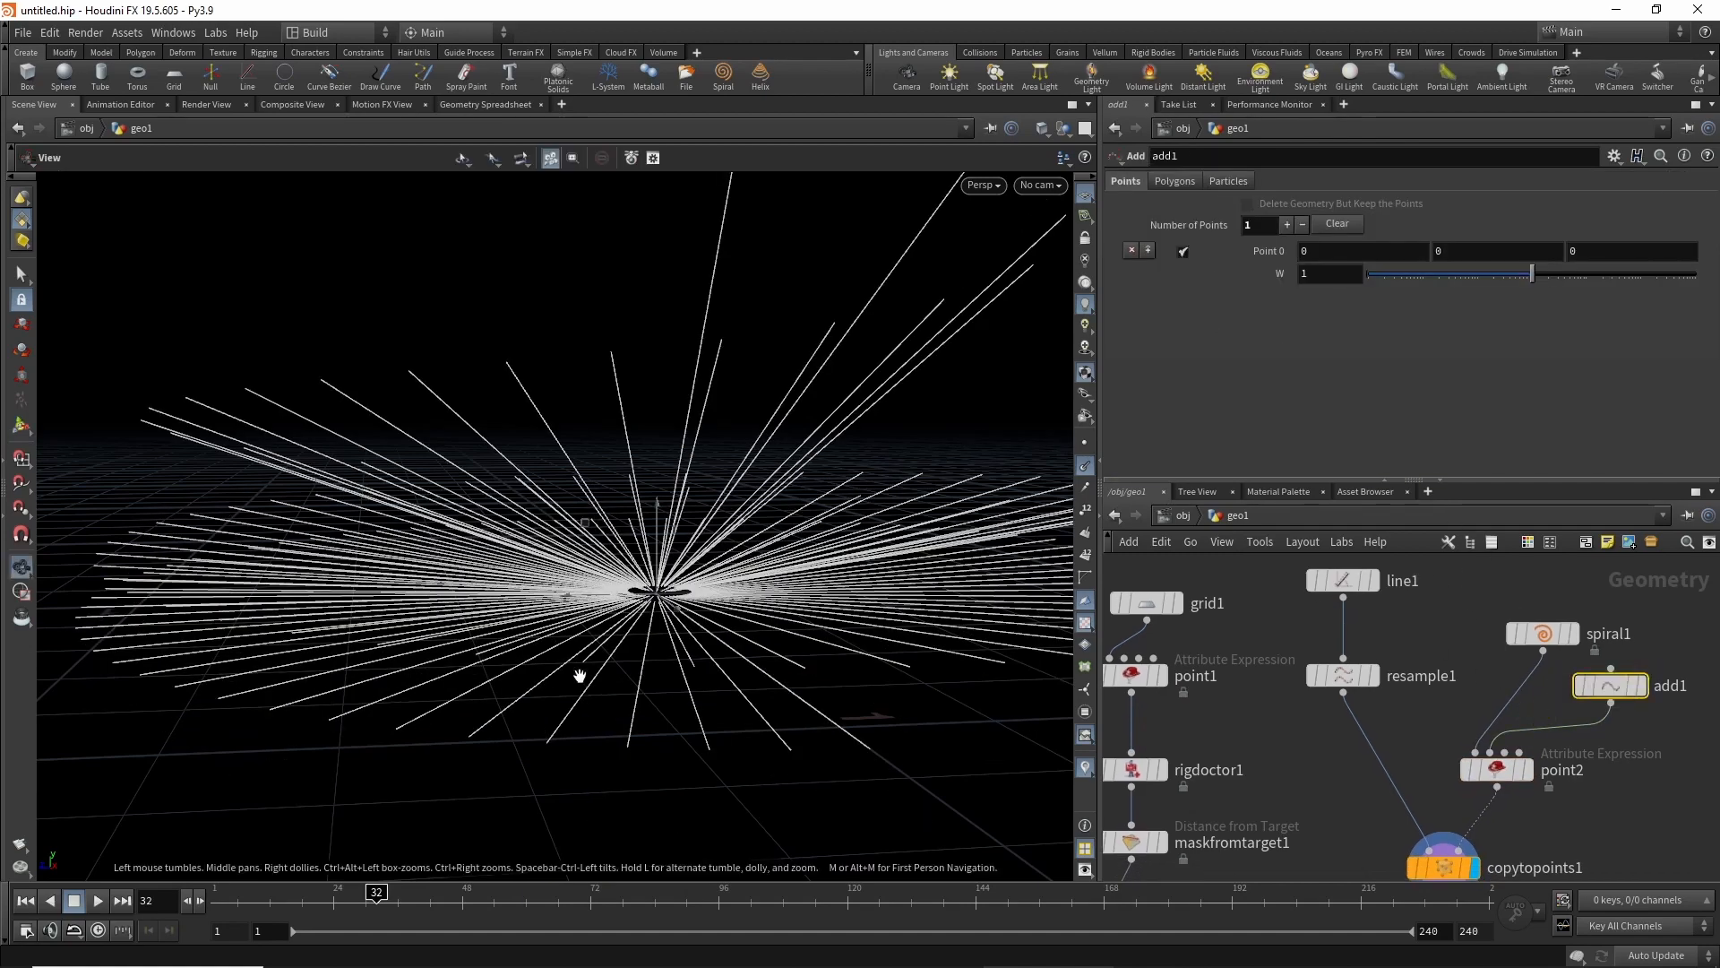
{"action": "left_click_drag", "start_coordinate": [683, 676], "coordinate": [555, 663]}
{"action": "key", "text": "Return"}
{"action": "middle_click_drag", "start_coordinate": [1468, 255], "coordinate": [1375, 285]}
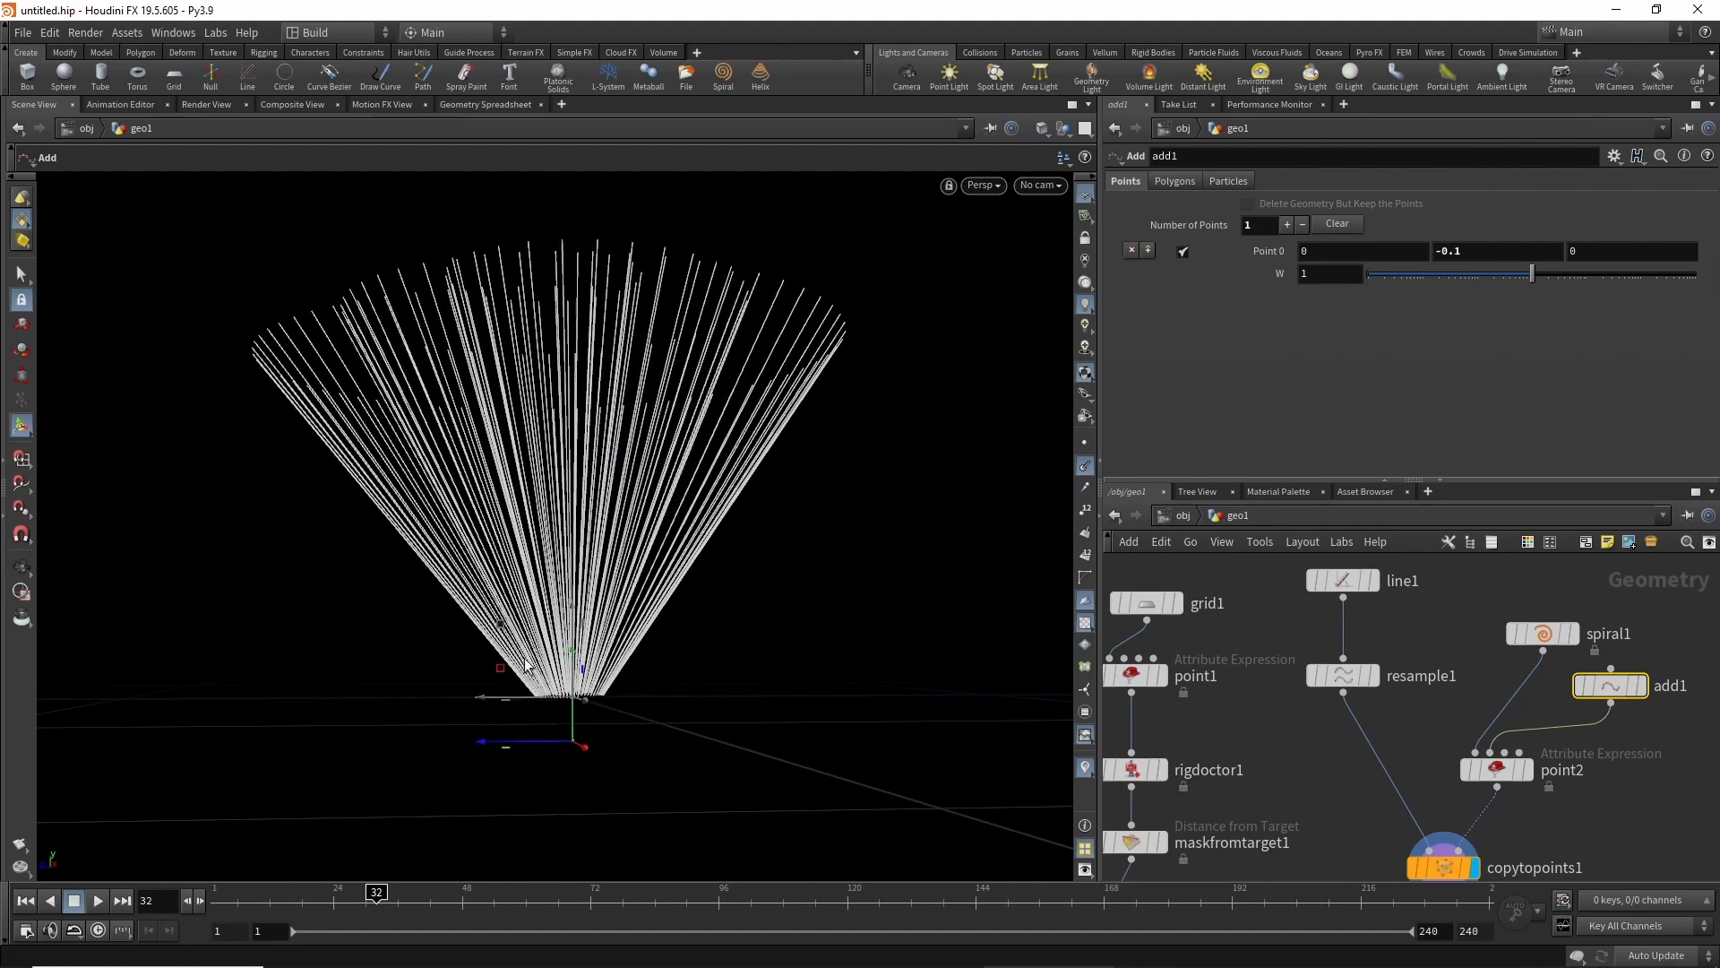
{"action": "left_click_drag", "start_coordinate": [575, 731], "coordinate": [561, 661]}
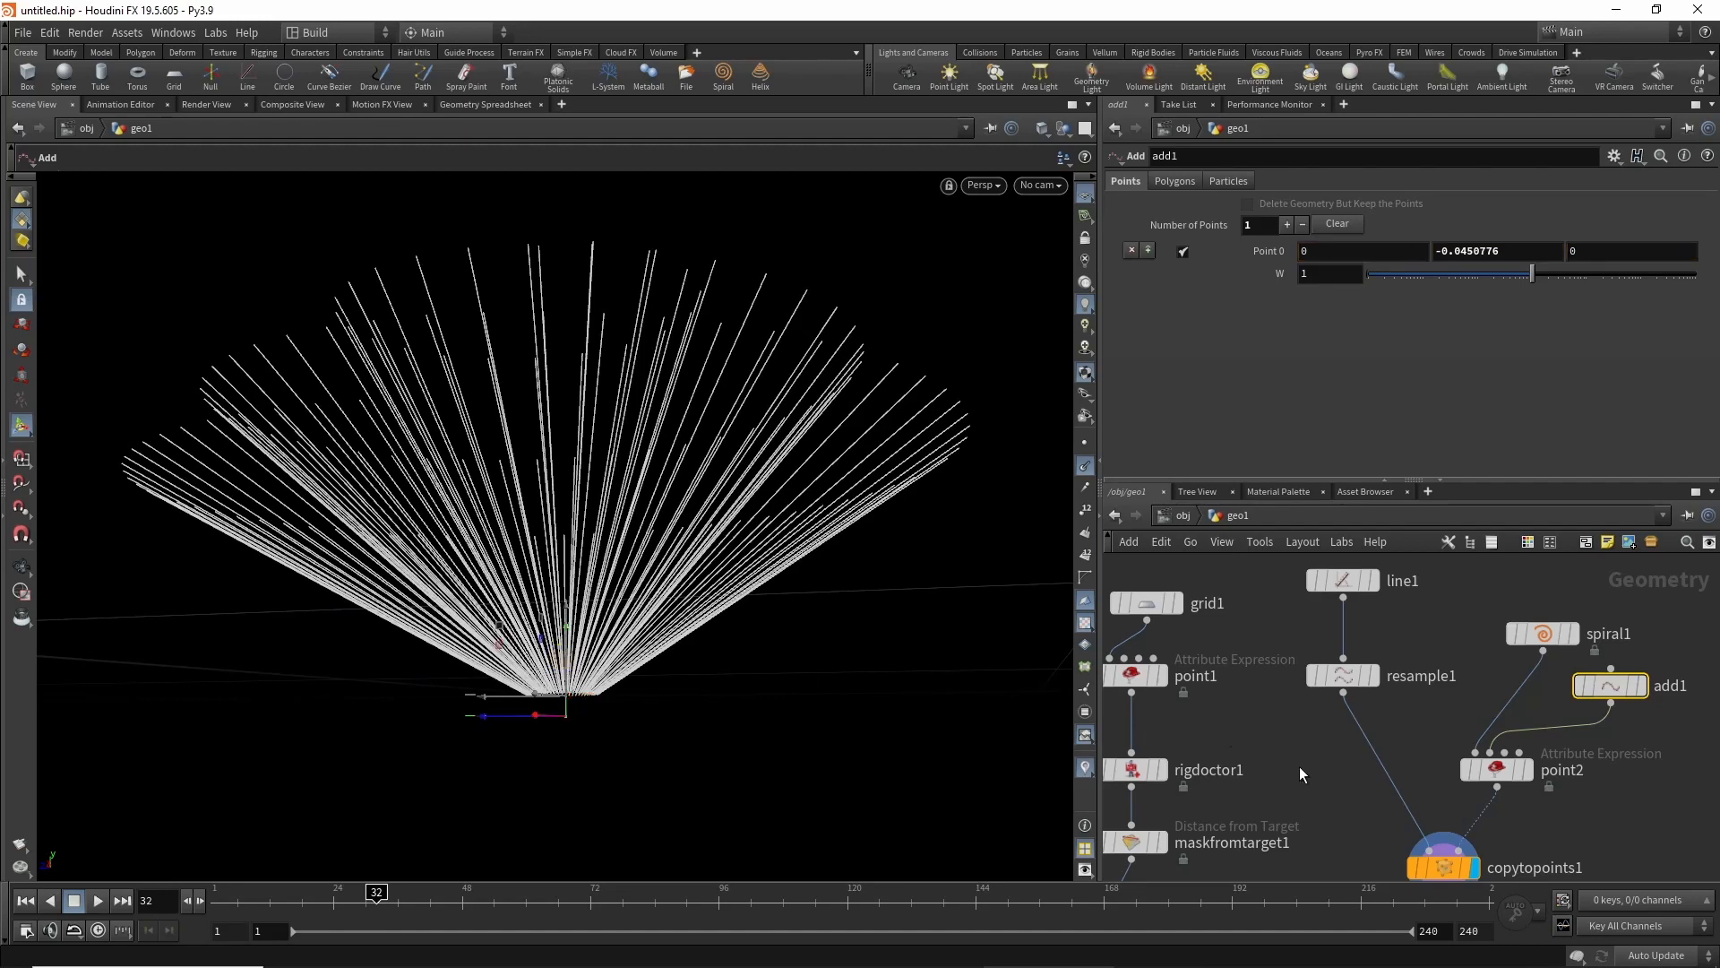
Duplicate point1 and insert the copy between resample1 and copytopoints1.
{"action": "middle_click_drag", "start_coordinate": [1299, 766], "coordinate": [1426, 636]}
{"action": "middle_click_drag", "start_coordinate": [1404, 773], "coordinate": [1369, 738]}
{"action": "scroll", "coordinate": [1363, 790], "scroll_direction": "down", "scroll_amount": 4}
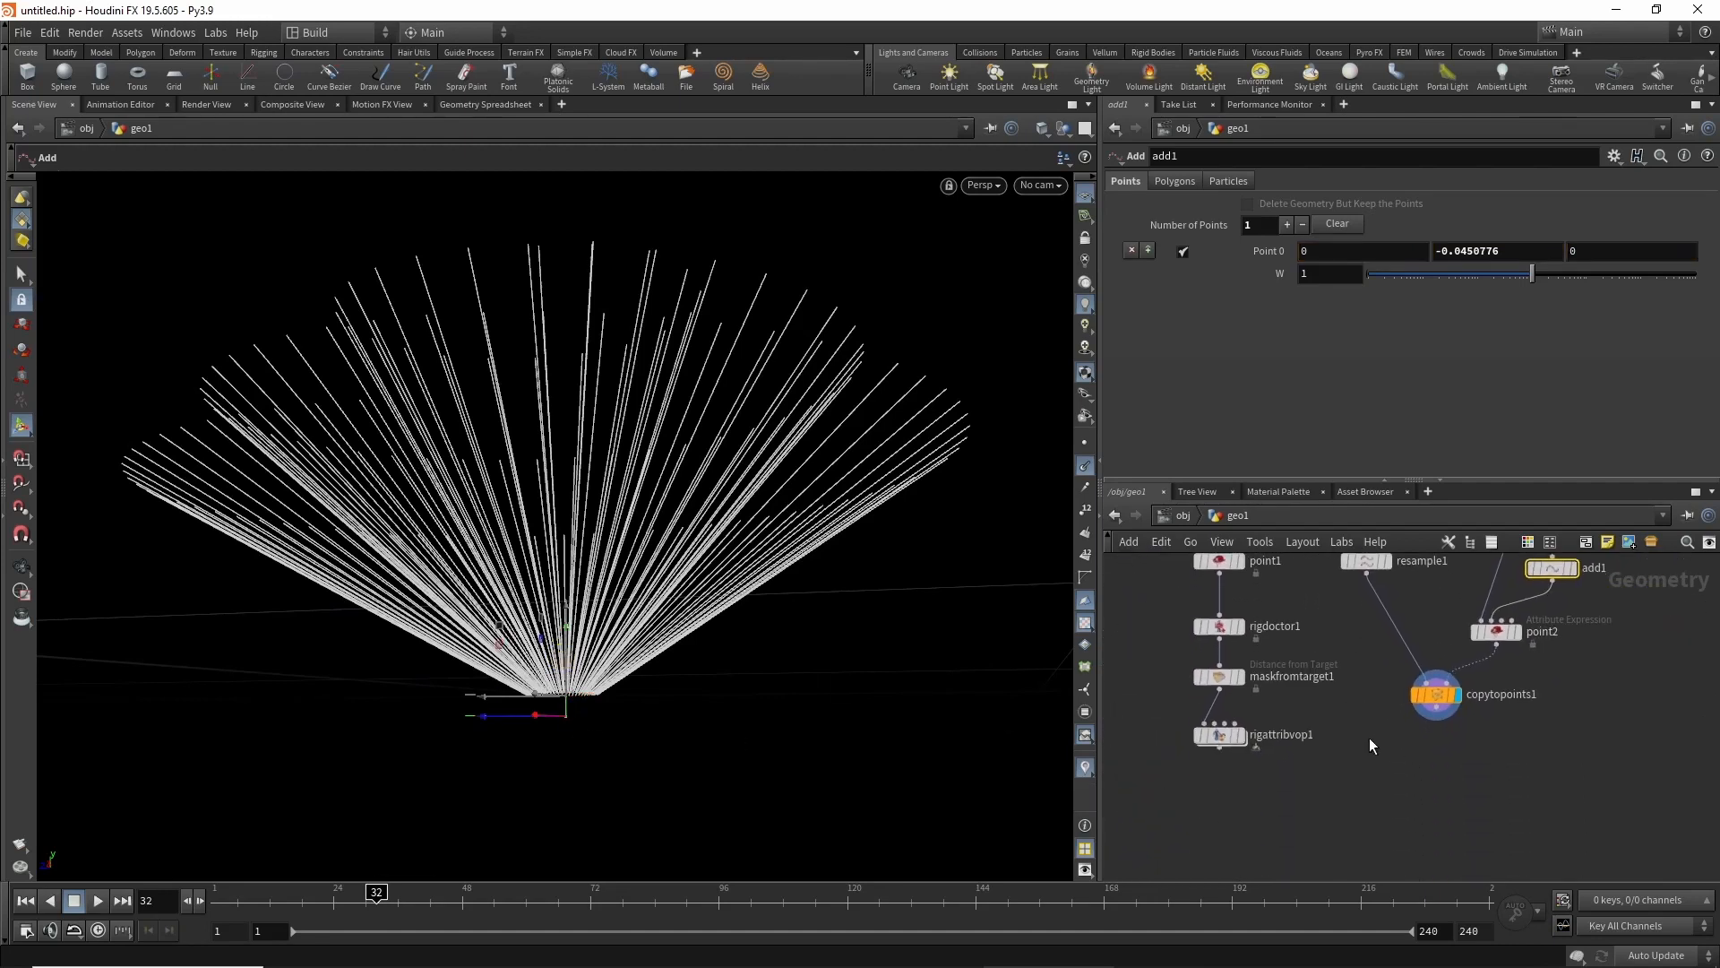
{"action": "middle_click_drag", "start_coordinate": [1301, 608], "coordinate": [1352, 710]}
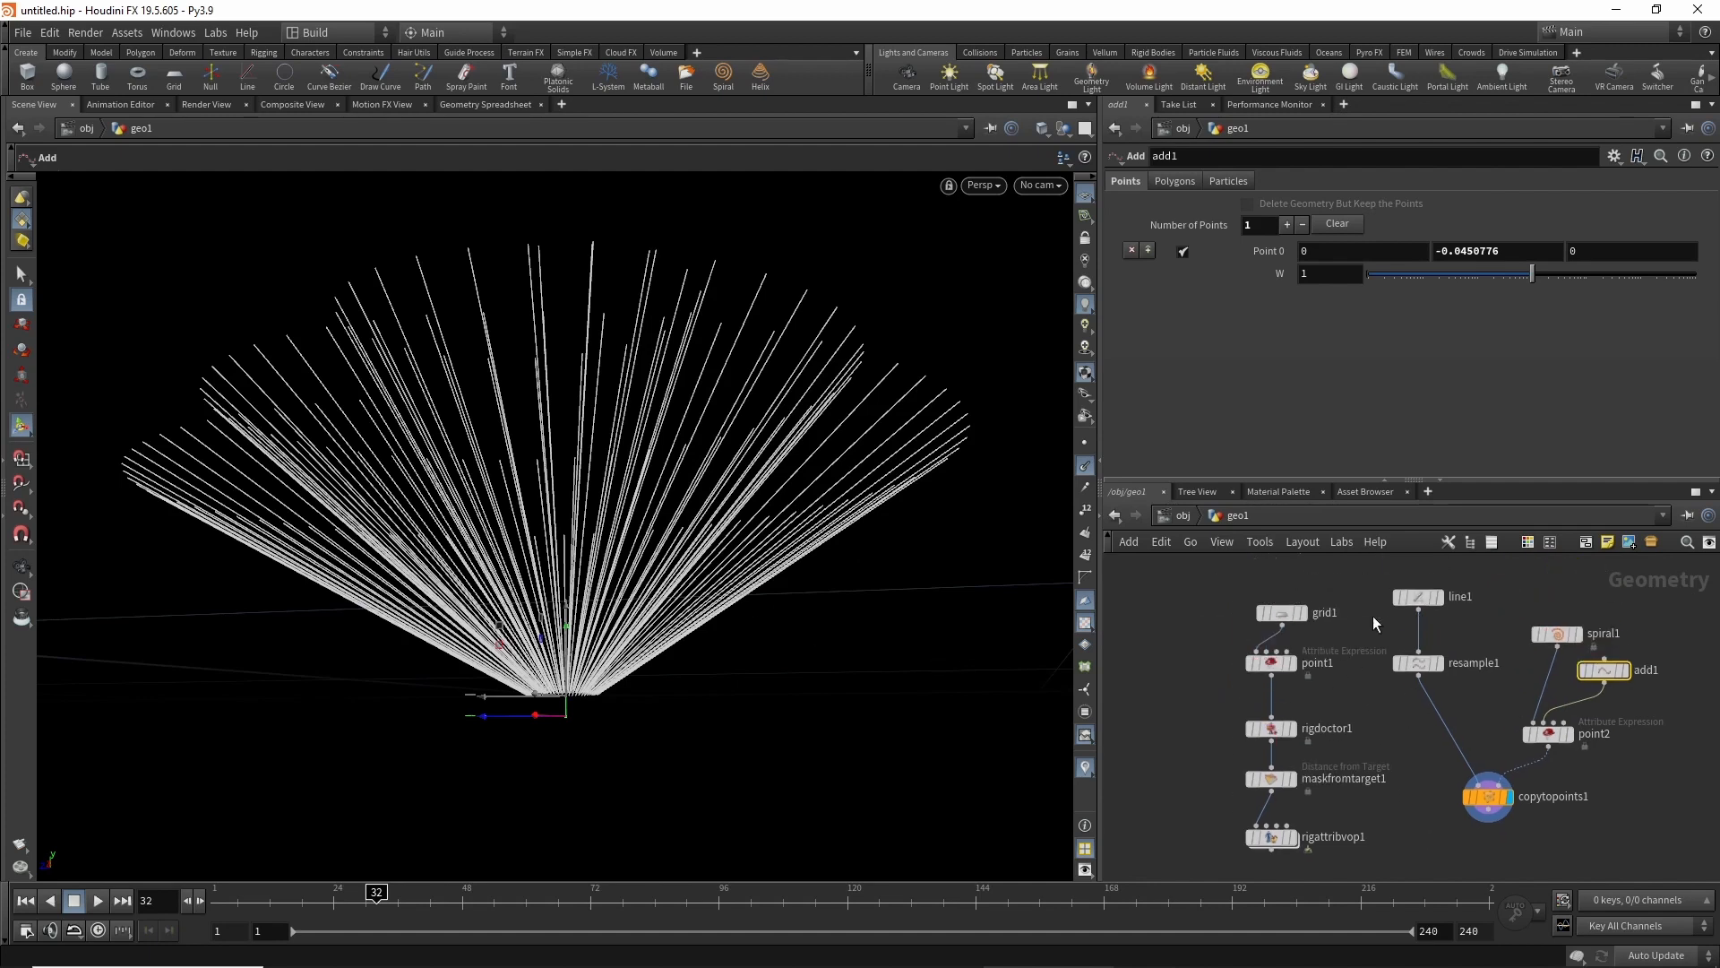
{"action": "scroll", "coordinate": [1425, 717], "scroll_direction": "up", "scroll_amount": 2}
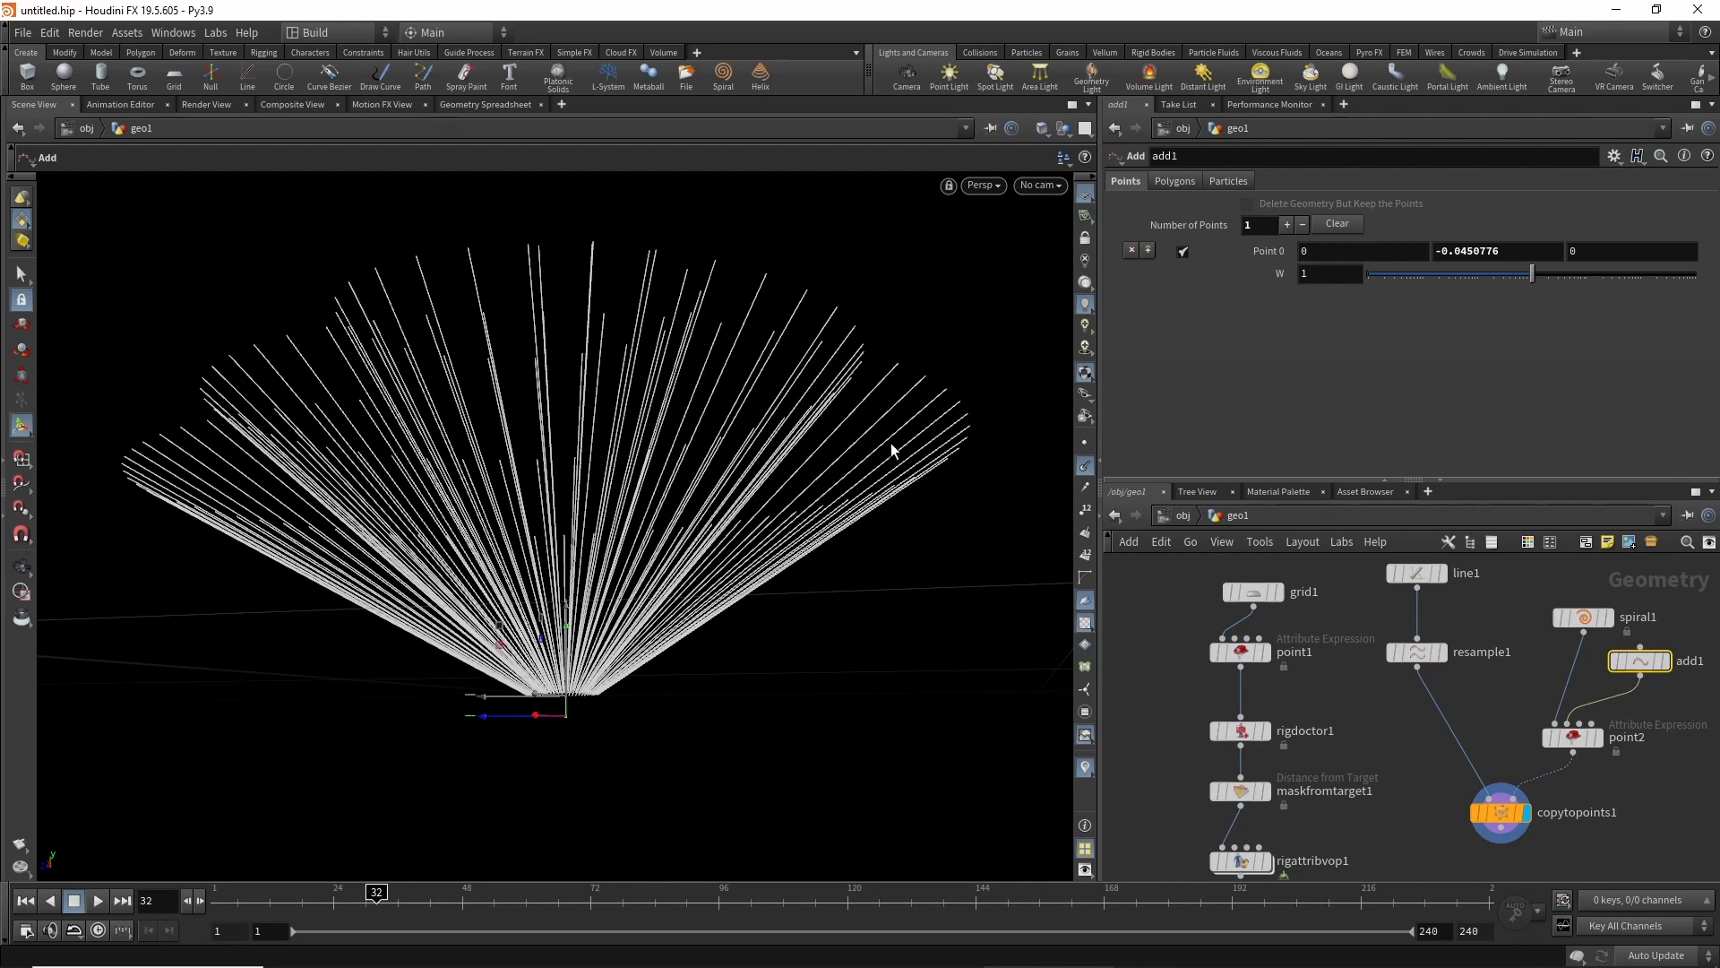
{"action": "left_click", "coordinate": [1235, 659]}
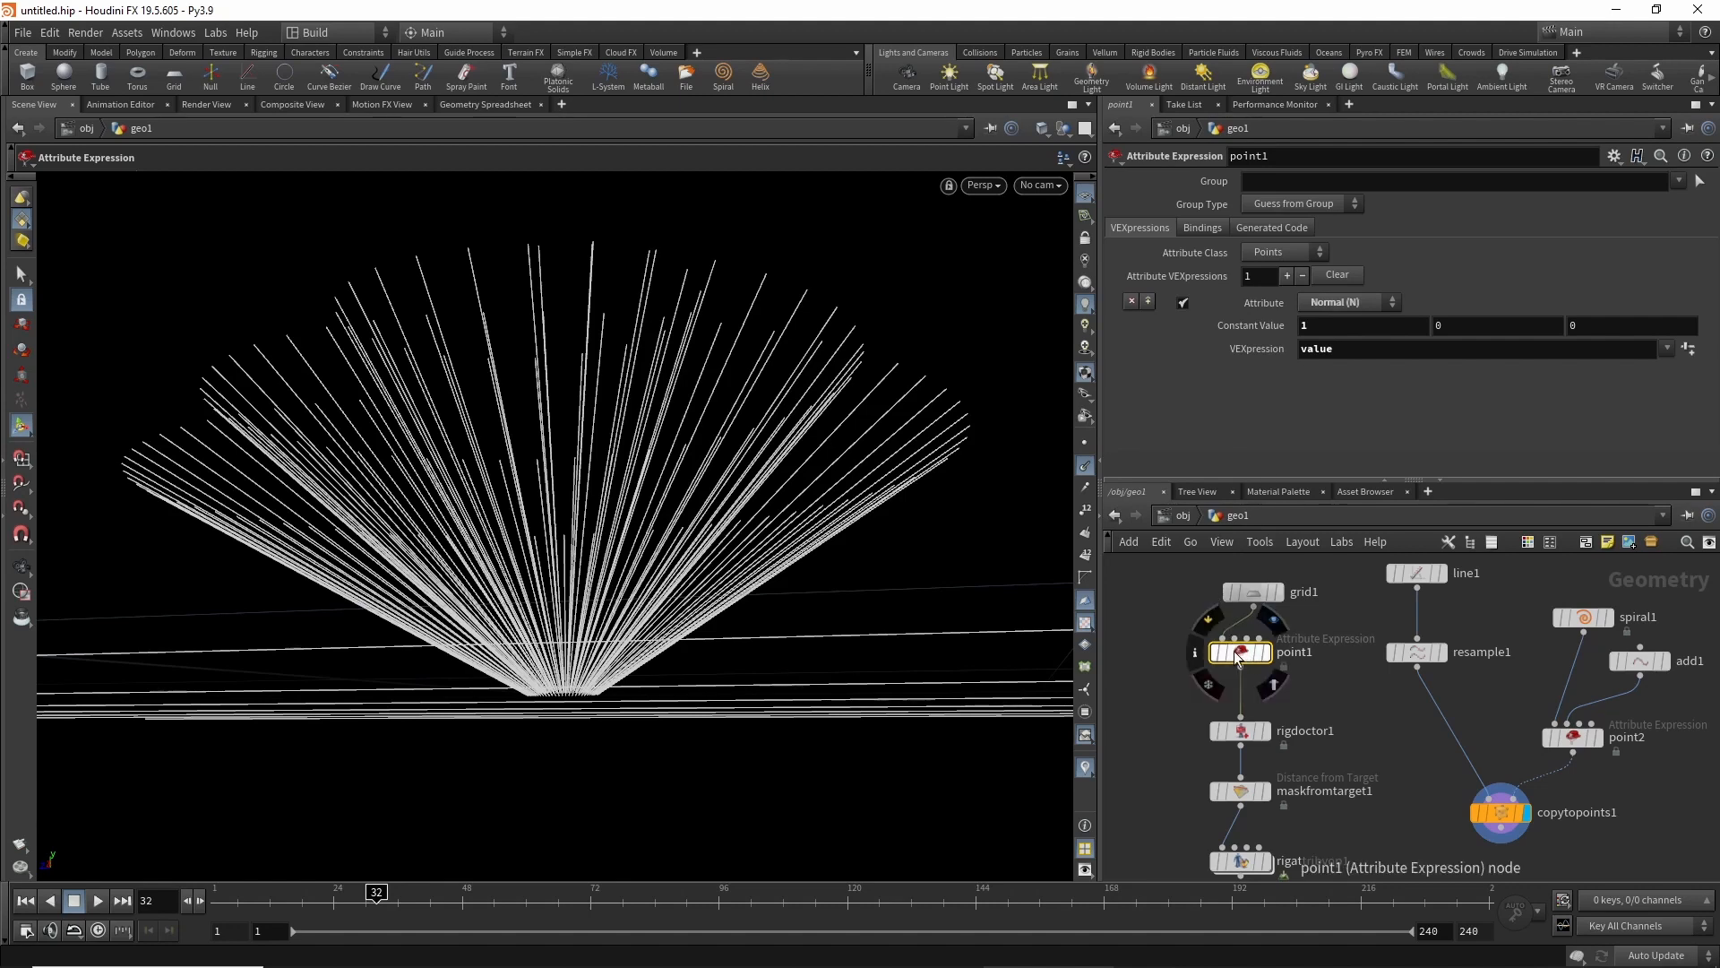
{"action": "left_click_drag", "start_coordinate": [1237, 659], "coordinate": [1439, 714]}
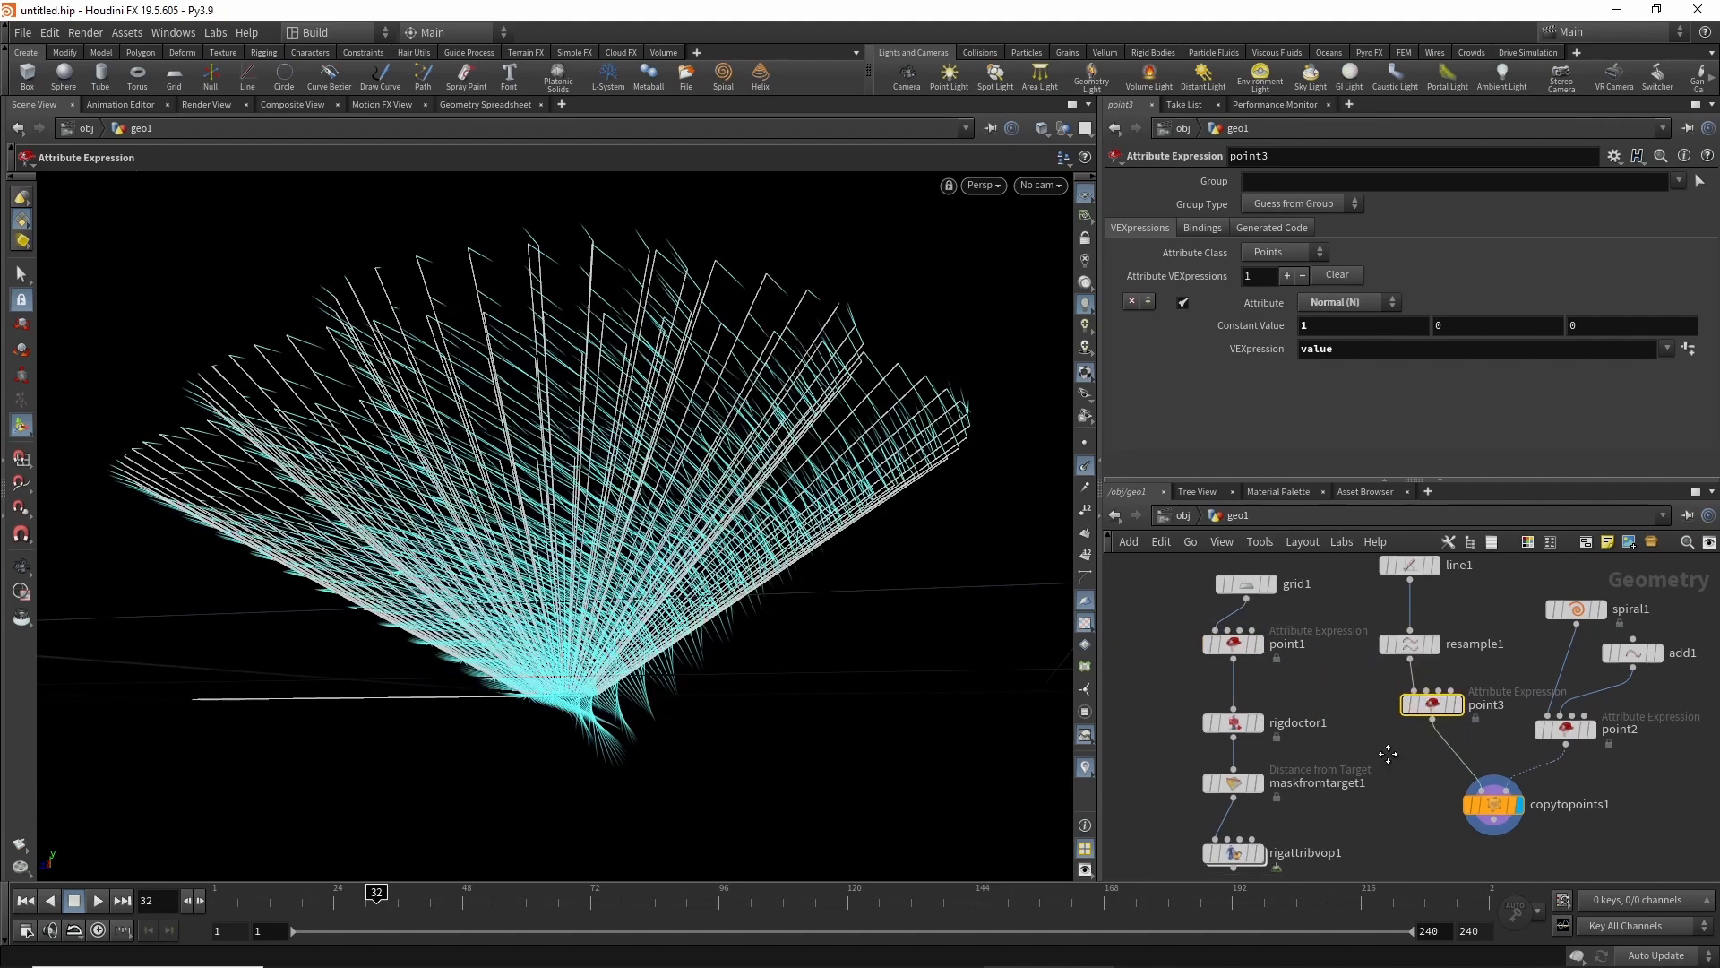
Examine the normals on the copied lines from several angles and turn off the point normals display.
{"action": "key", "text": "Escape"}
{"action": "left_click_drag", "start_coordinate": [591, 465], "coordinate": [456, 499]}
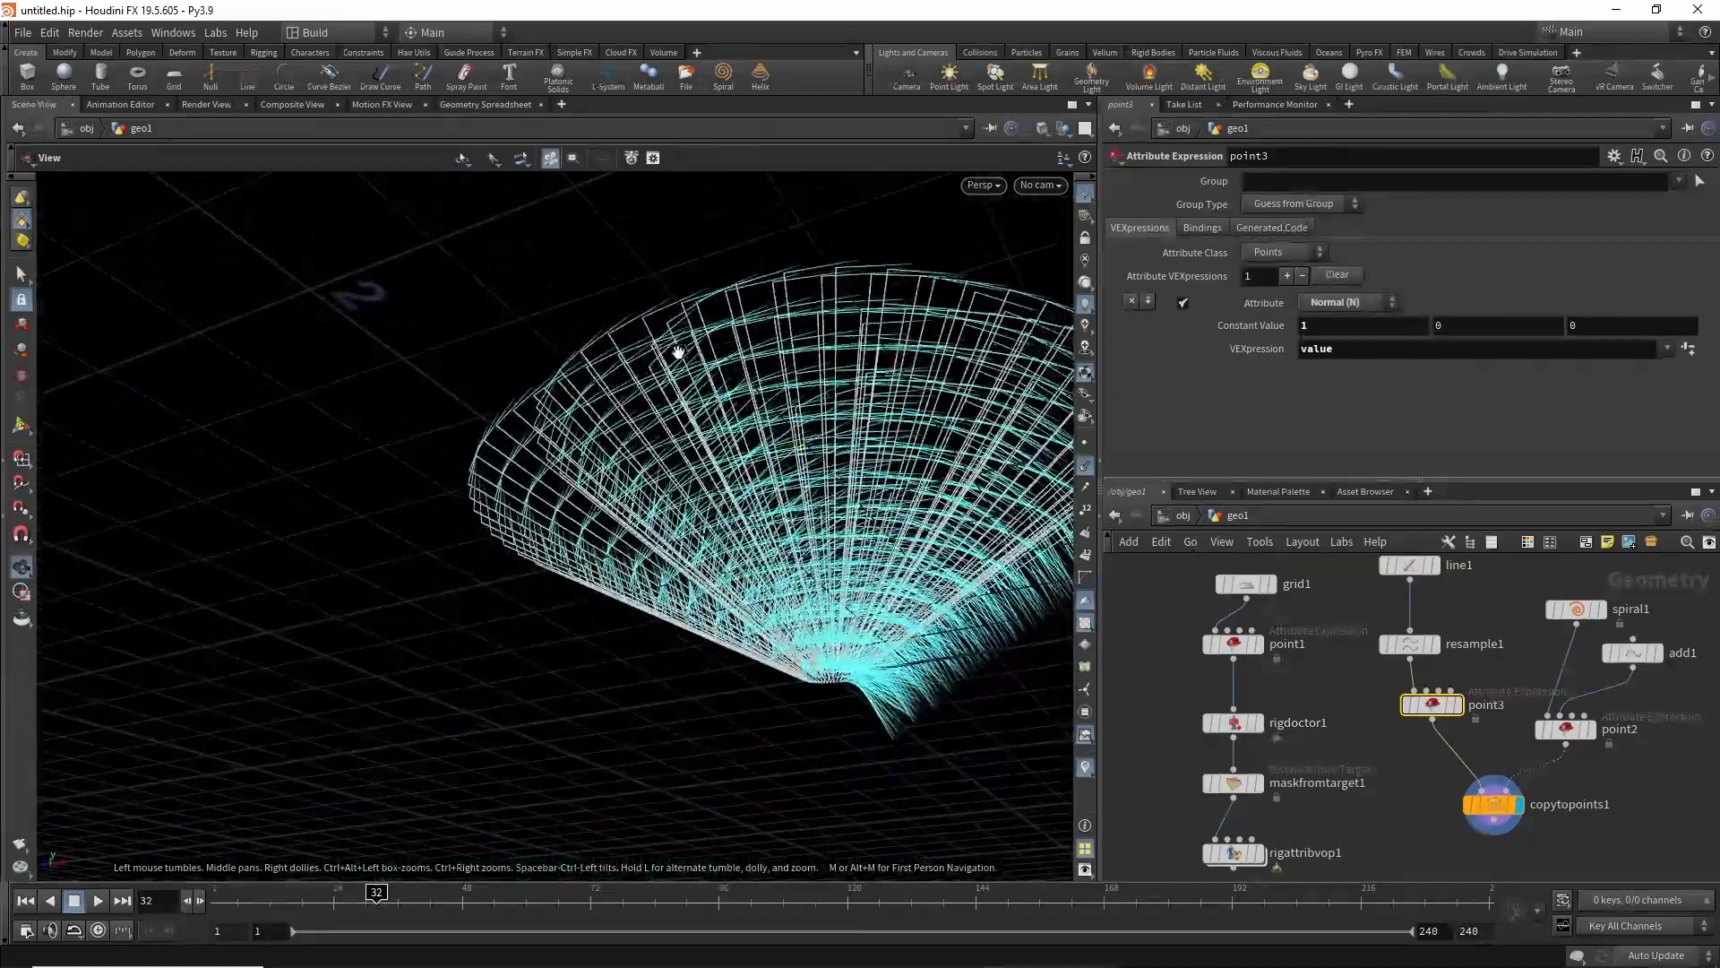
{"action": "left_click_drag", "start_coordinate": [676, 353], "coordinate": [652, 480]}
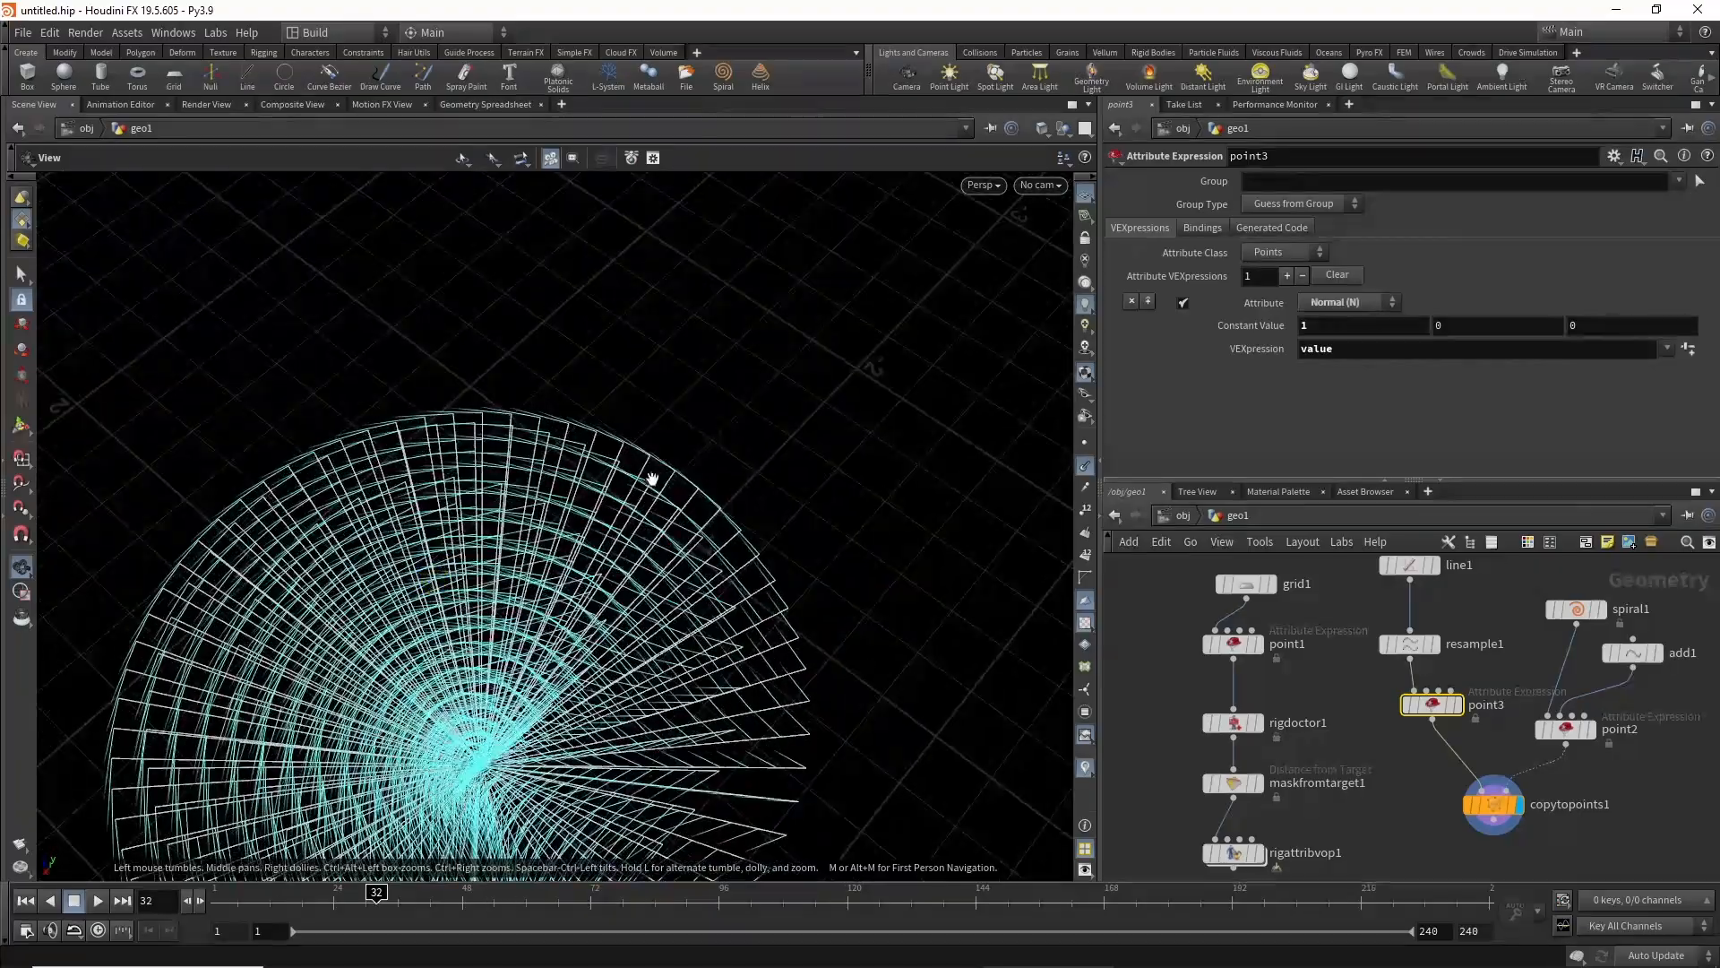
{"action": "left_click_drag", "start_coordinate": [192, 661], "coordinate": [837, 487]}
{"action": "key", "text": "Return"}
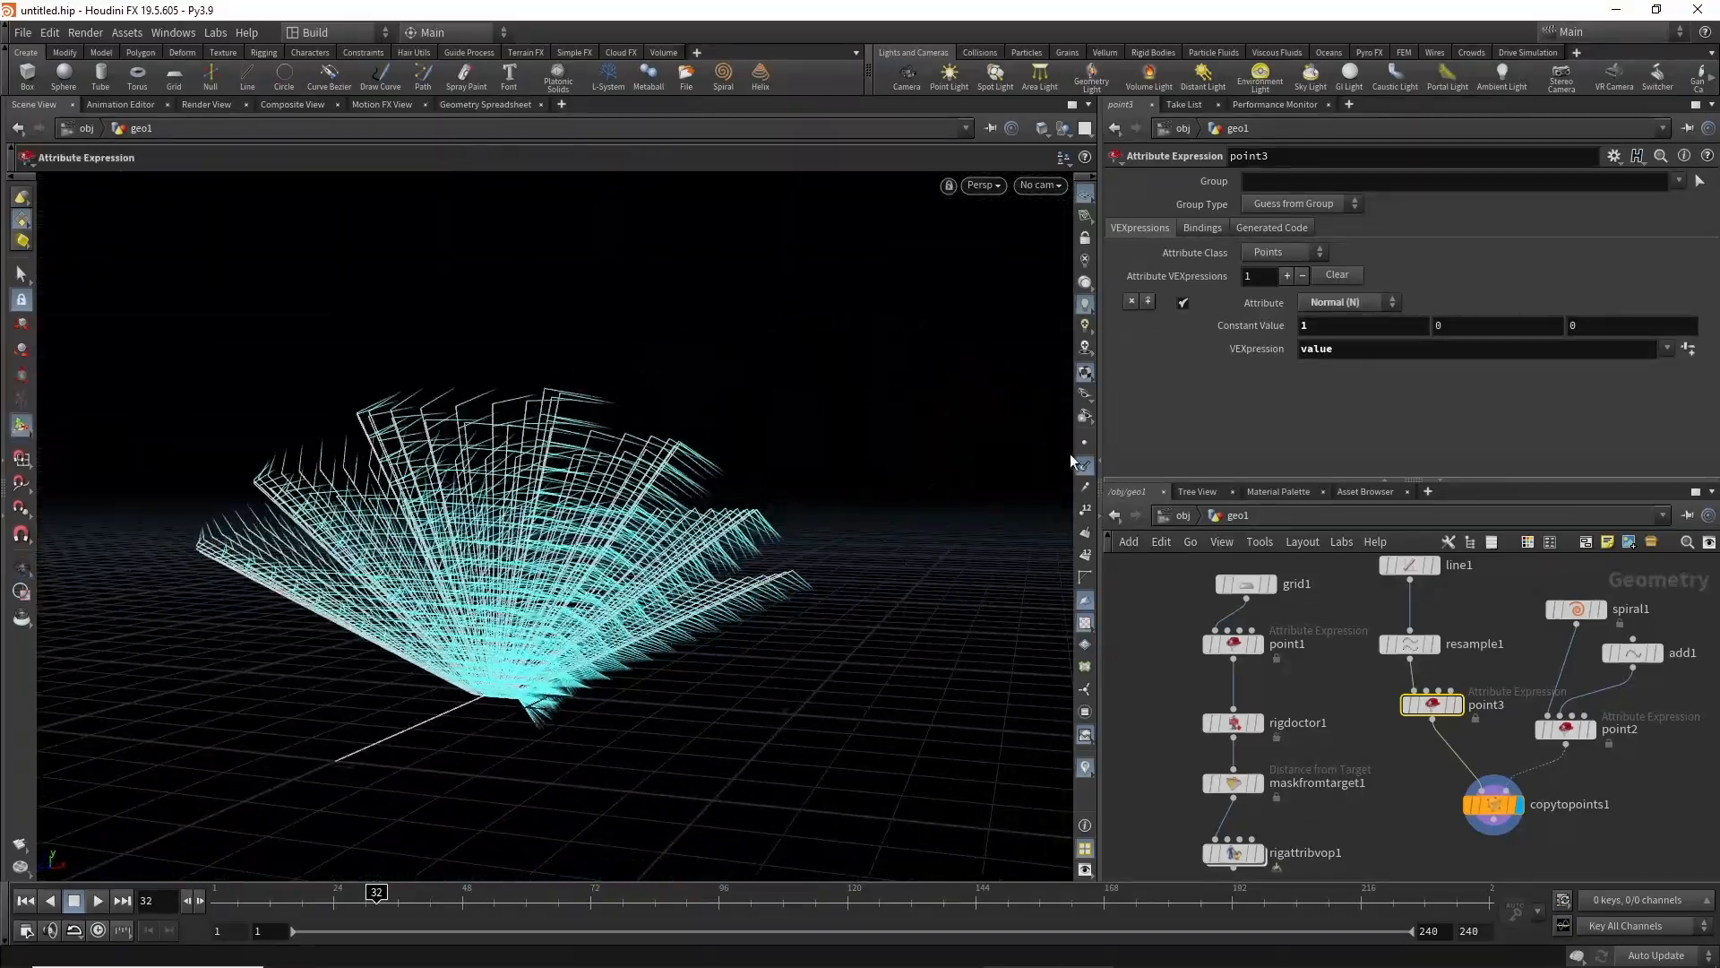
Place a Rig Doctor node below copytopoints1 and wire copytopoints1 into it.
{"action": "middle_click_drag", "start_coordinate": [1446, 819], "coordinate": [1395, 641]}
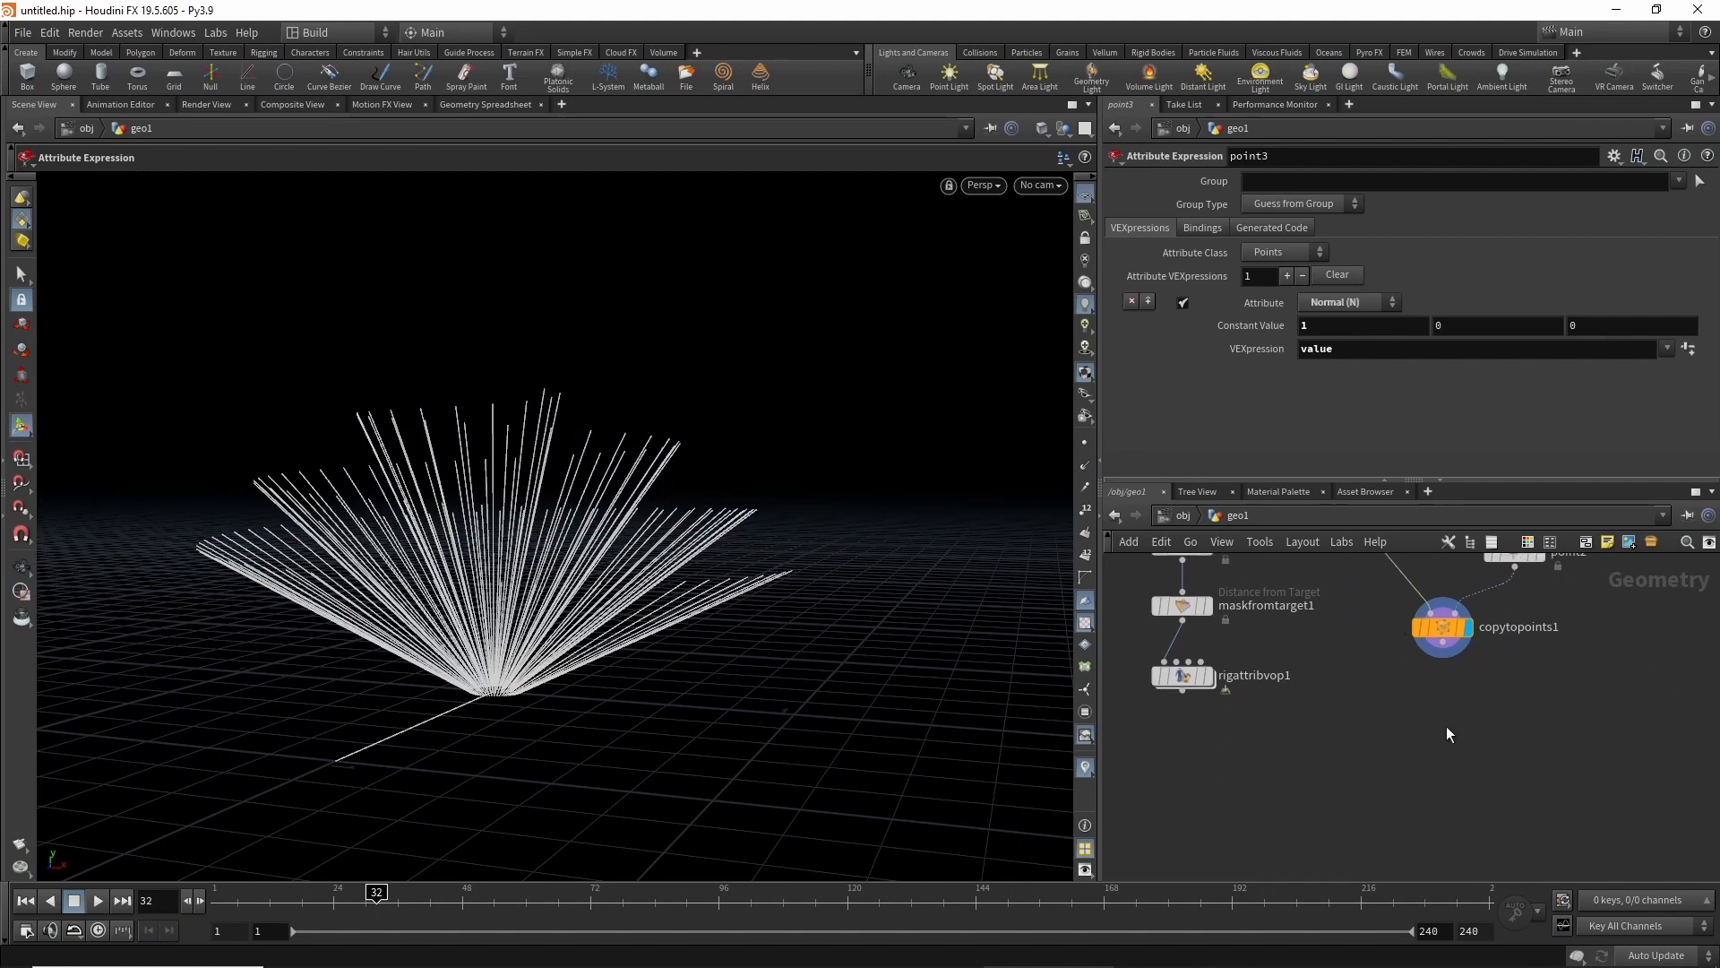
{"action": "key", "text": "Tab"}
{"action": "key", "text": "Escape"}
{"action": "left_click", "coordinate": [1451, 688]}
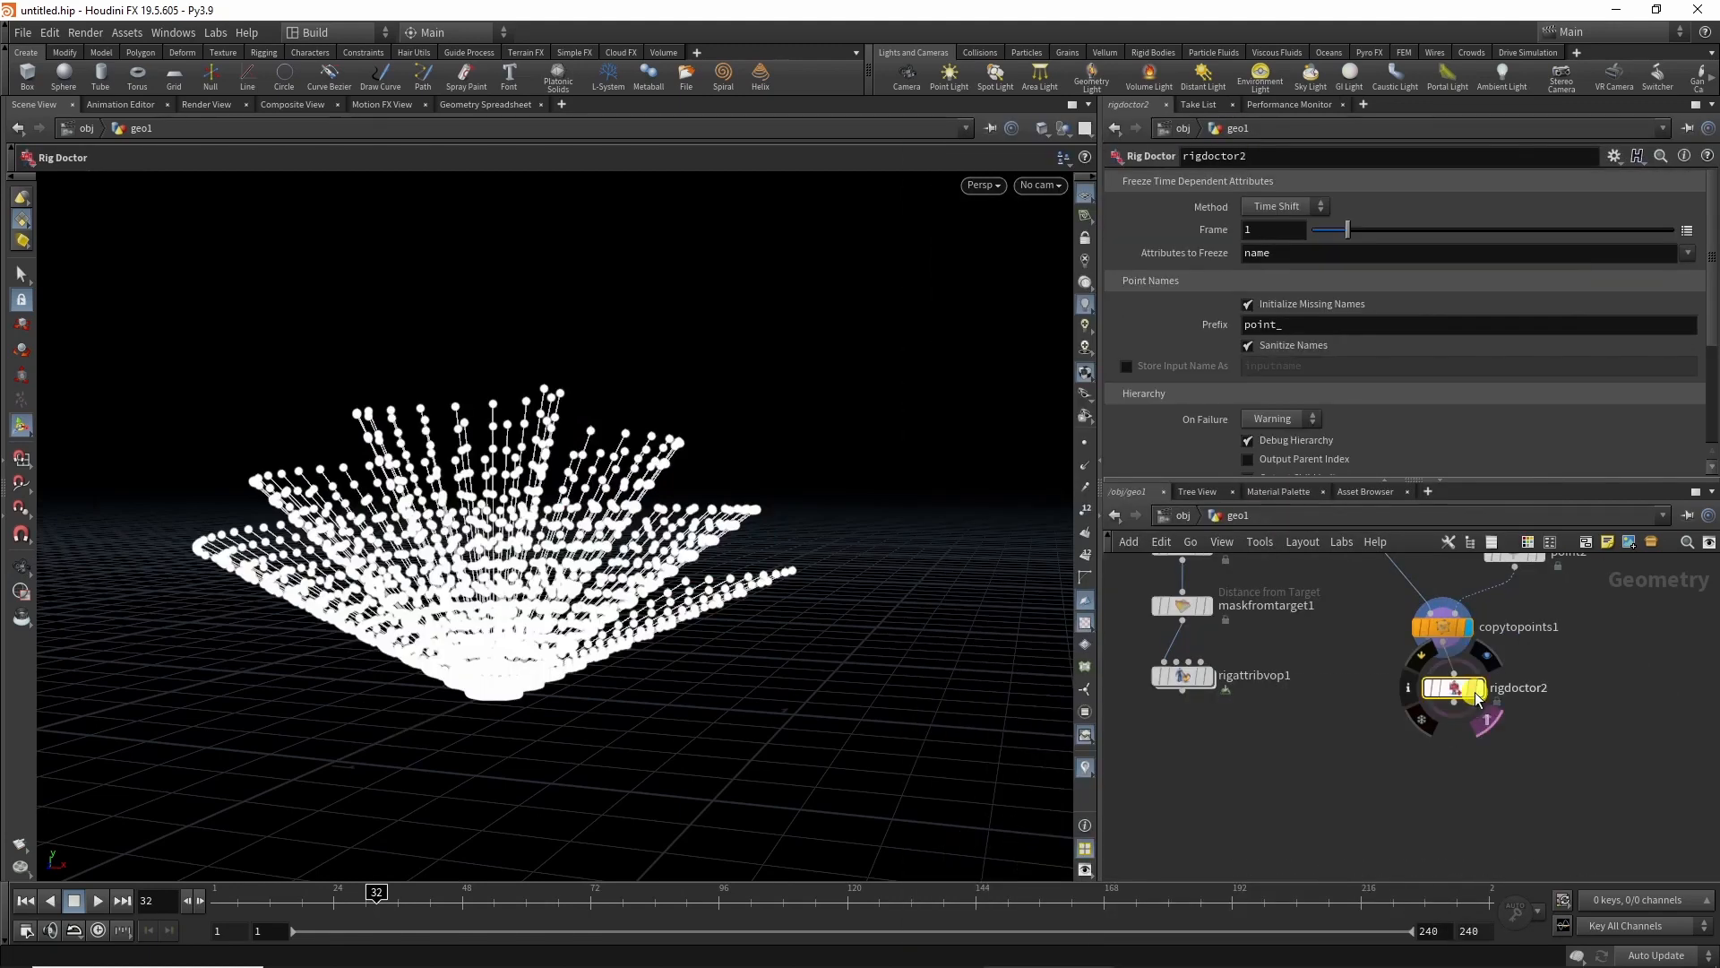
{"action": "middle_click_drag", "start_coordinate": [1411, 731], "coordinate": [1390, 707]}
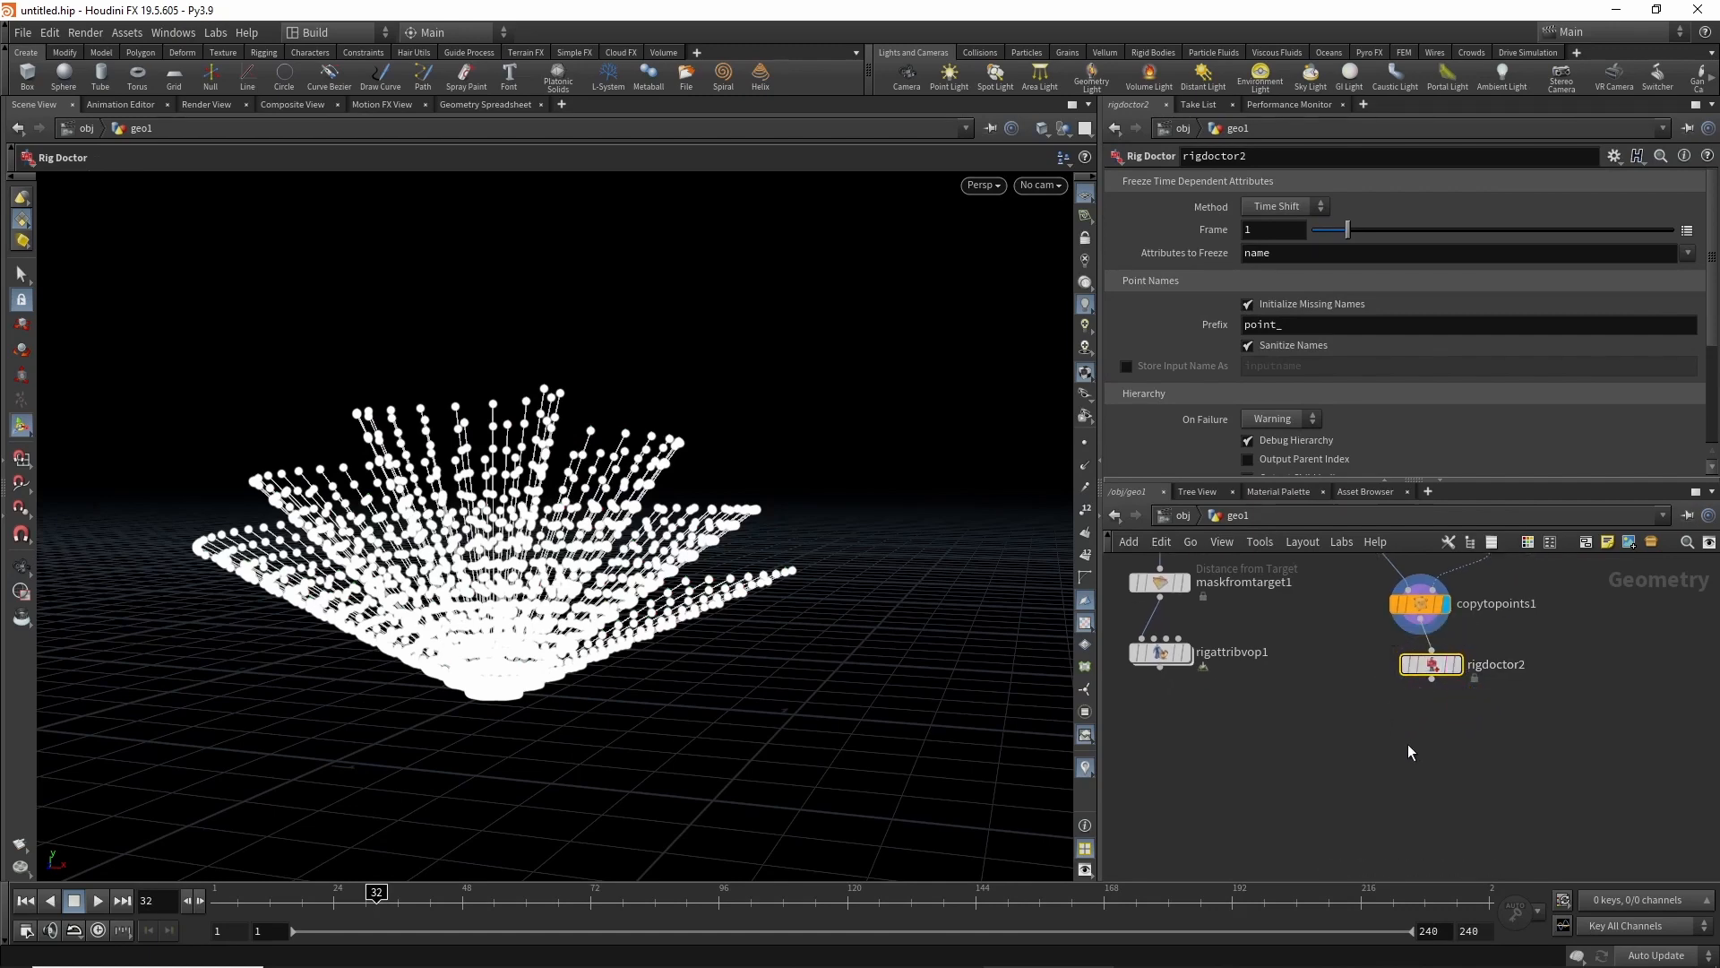
Duplicate rigattribvop1, place the copy beneath rigdoctor2 and wire rigdoctor2 into its first input.
{"action": "key", "text": "Tab"}
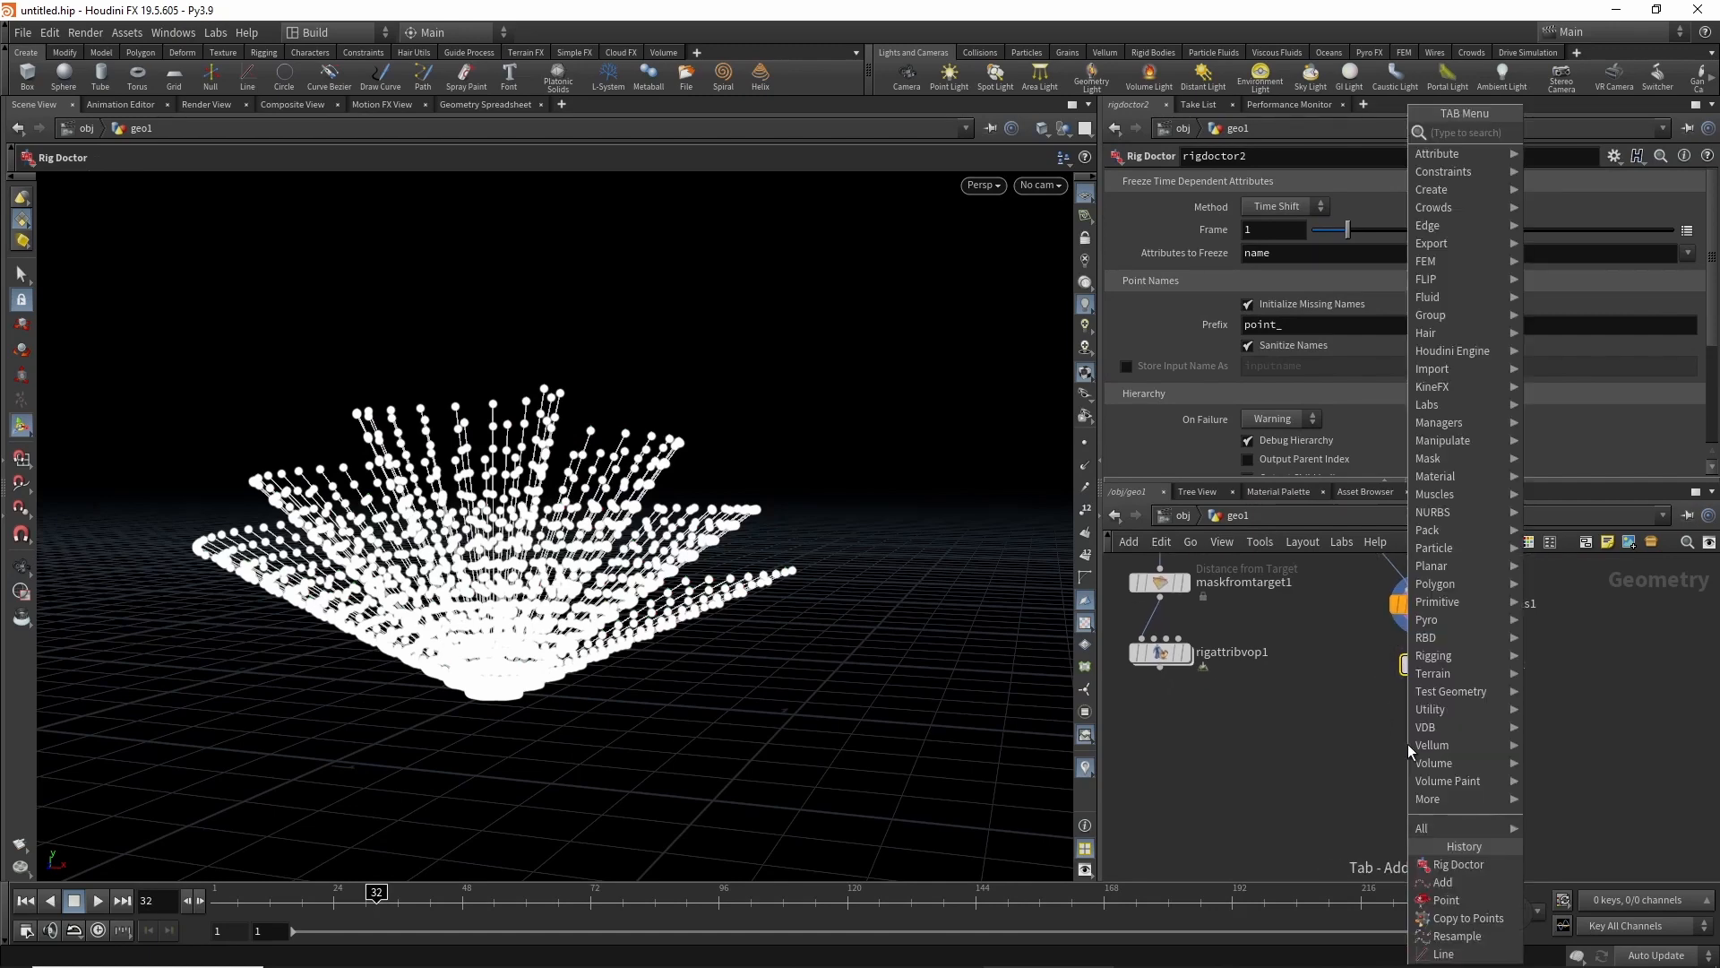
{"action": "left_click", "coordinate": [1316, 762]}
{"action": "left_click", "coordinate": [1259, 672]}
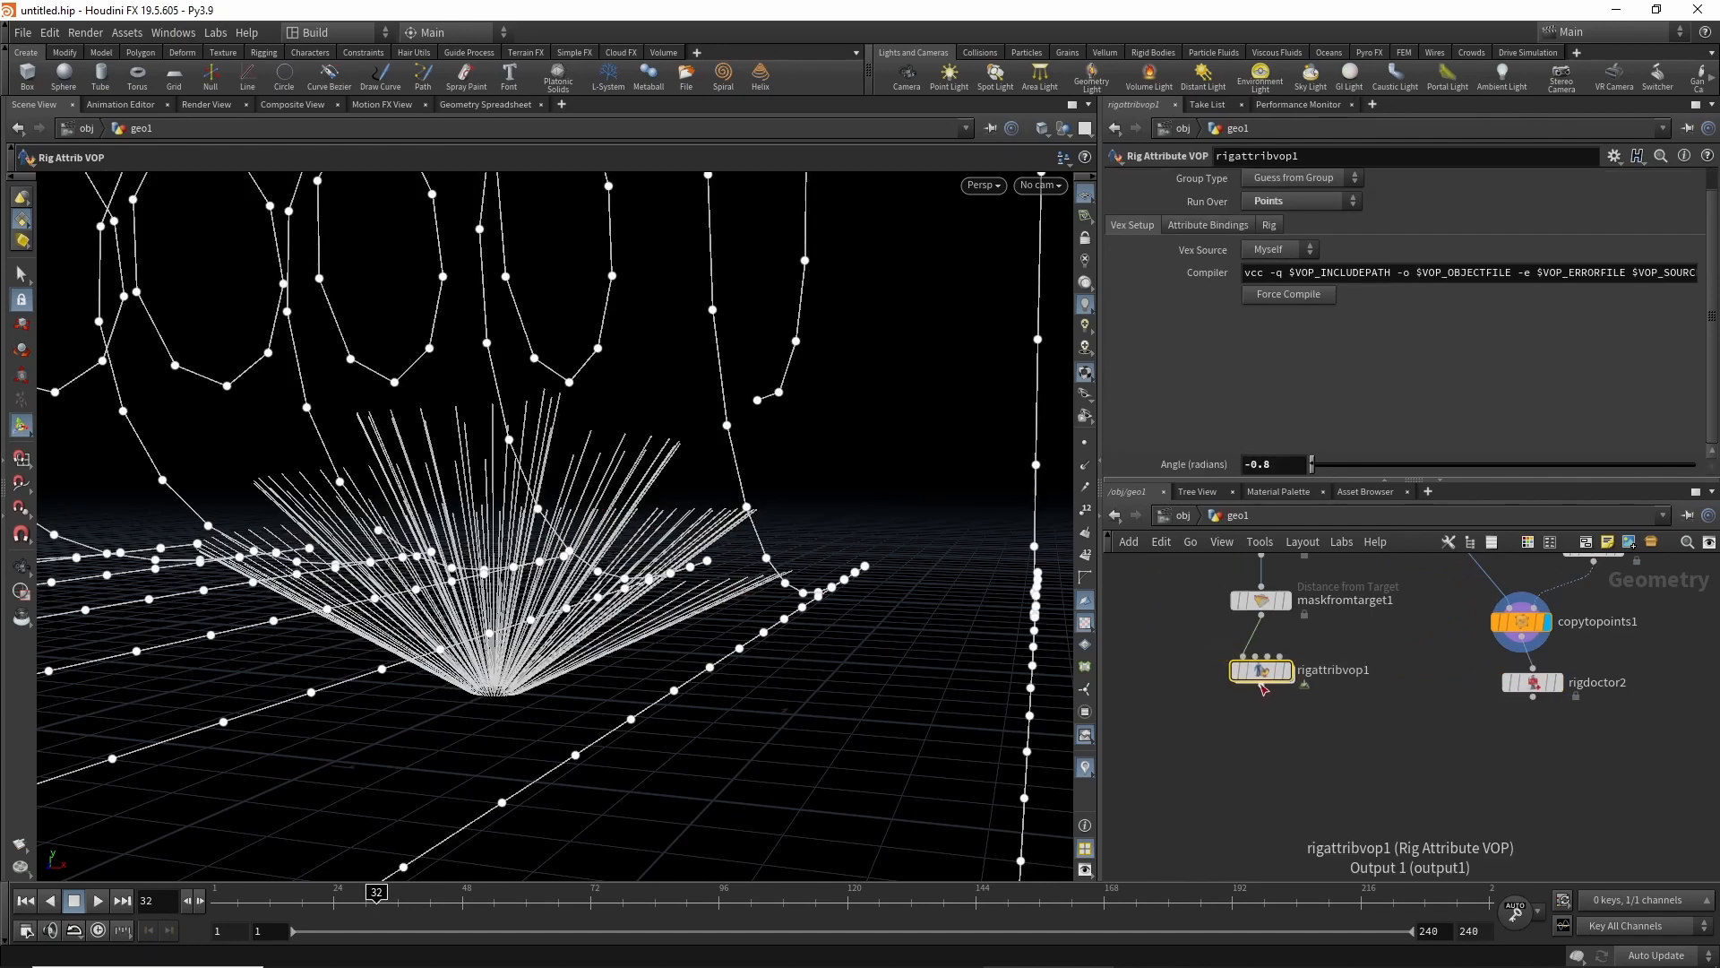
{"action": "mouse_move", "coordinate": [1265, 684]}
{"action": "left_click_drag", "start_coordinate": [1260, 675], "coordinate": [1538, 764], "text": "alt"}
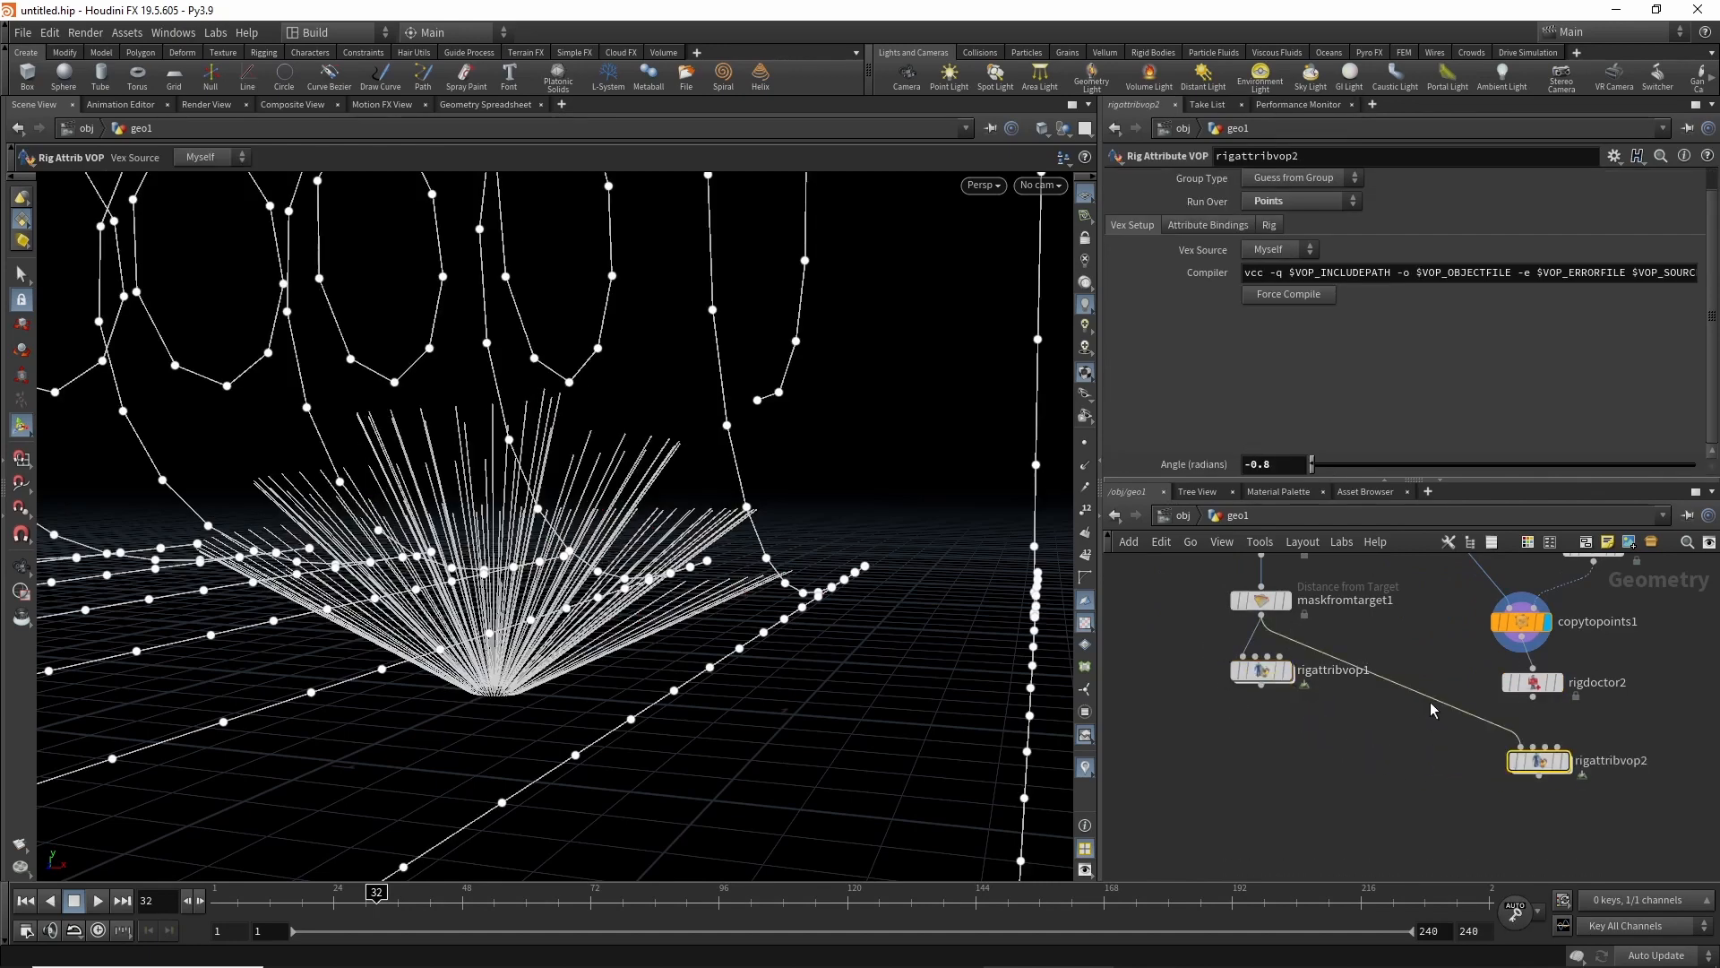
{"action": "middle_click_drag", "start_coordinate": [1432, 704], "coordinate": [1278, 706]}
{"action": "scroll", "coordinate": [1281, 707], "scroll_direction": "up", "scroll_amount": 3}
{"action": "left_click_drag", "start_coordinate": [1413, 764], "coordinate": [1424, 706]}
{"action": "scroll", "coordinate": [1304, 771], "scroll_direction": "down", "scroll_amount": 3}
{"action": "scroll", "coordinate": [1304, 771], "scroll_direction": "up", "scroll_amount": 2}
{"action": "left_click_drag", "start_coordinate": [1303, 770], "coordinate": [1412, 776]}
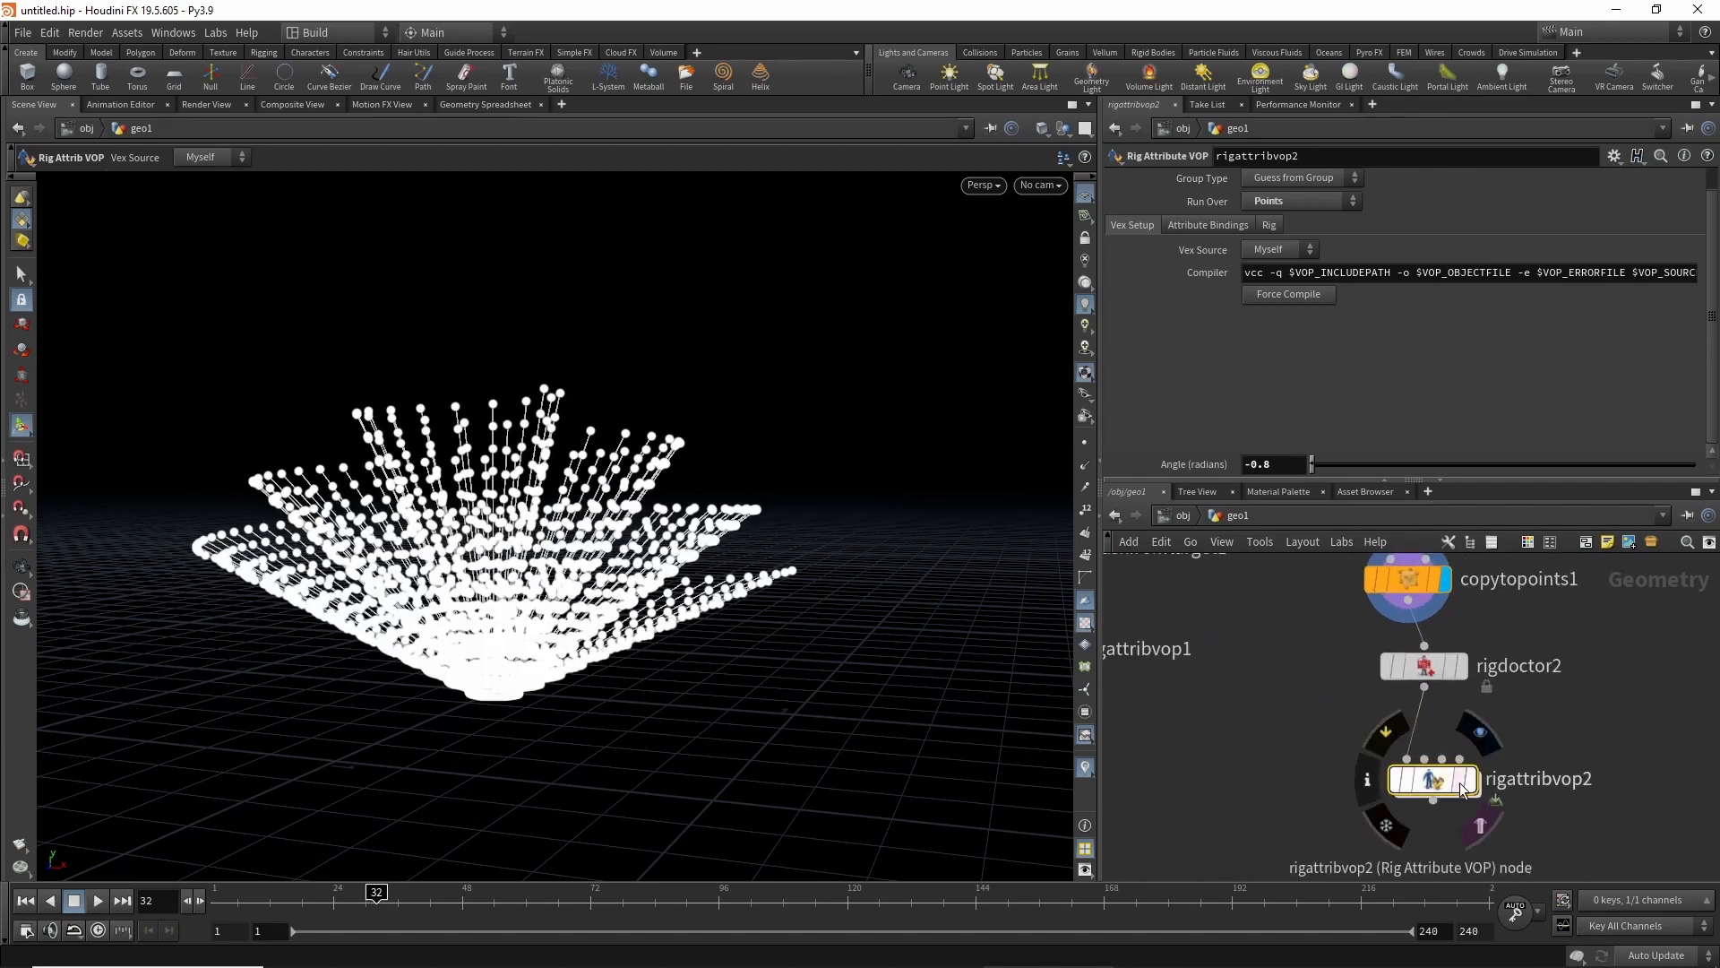
{"action": "scroll", "coordinate": [1305, 760], "scroll_direction": "down", "scroll_amount": 2}
Inside rigattribvop2, rename the attribute read by bind1 to curveu.
{"action": "key", "text": "Return"}
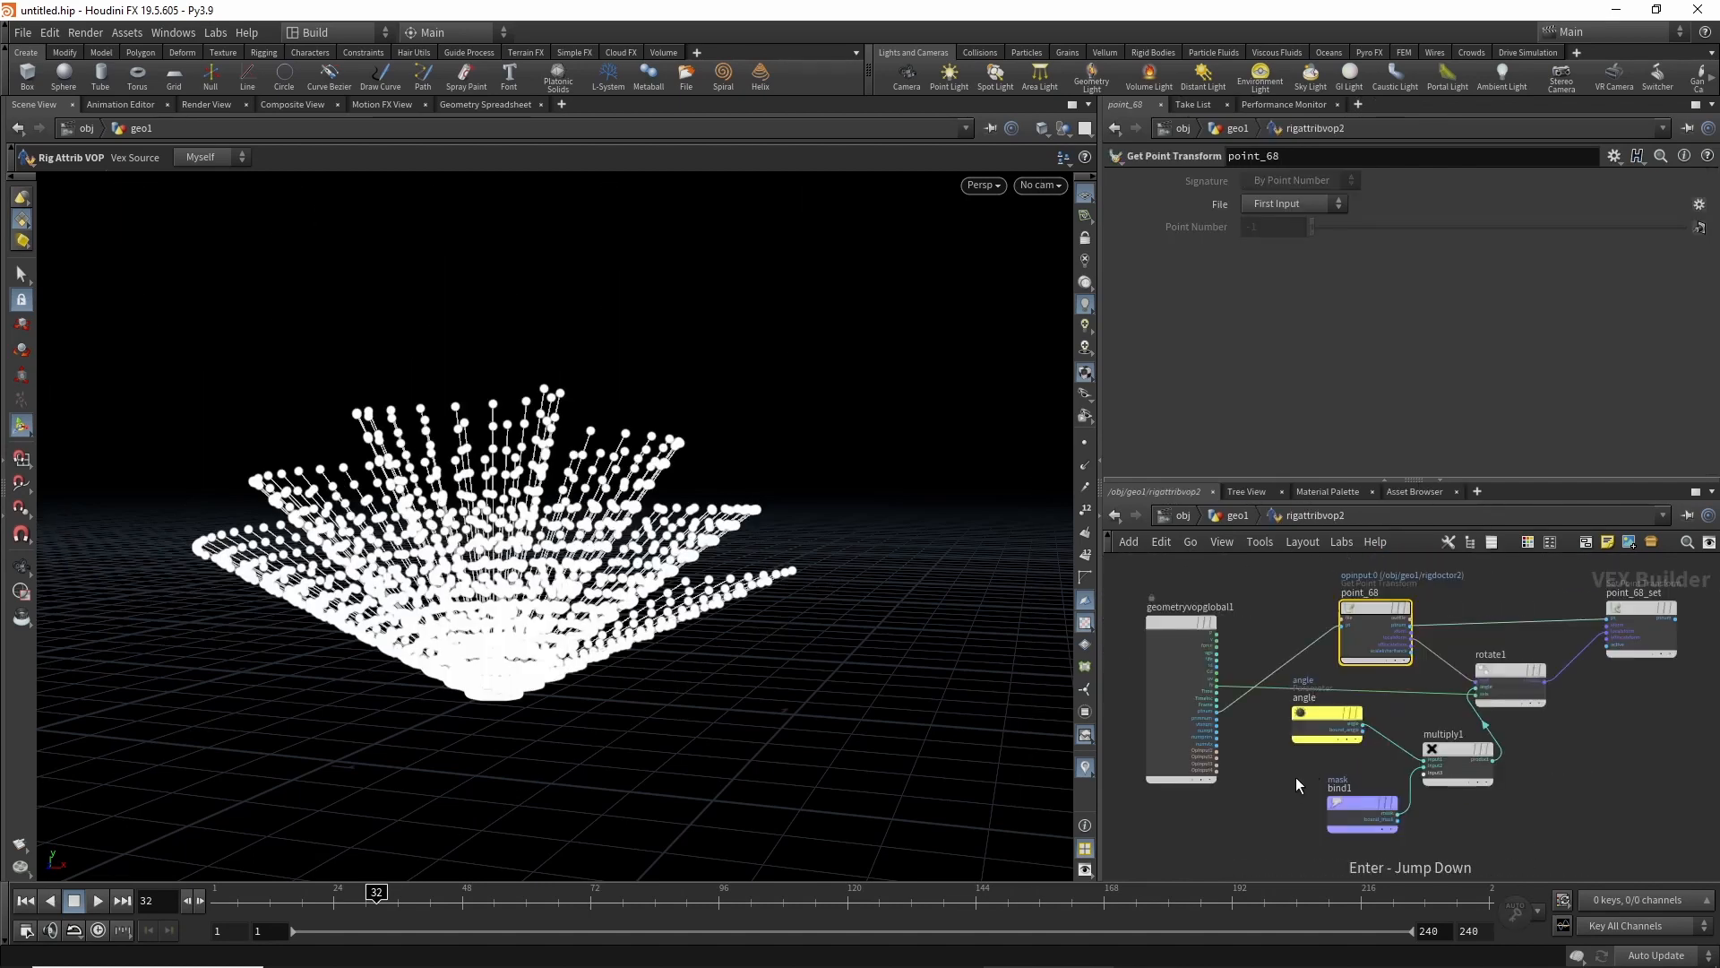
{"action": "middle_click_drag", "start_coordinate": [1290, 773], "coordinate": [1283, 681]}
{"action": "left_click_drag", "start_coordinate": [1284, 678], "coordinate": [1368, 799]}
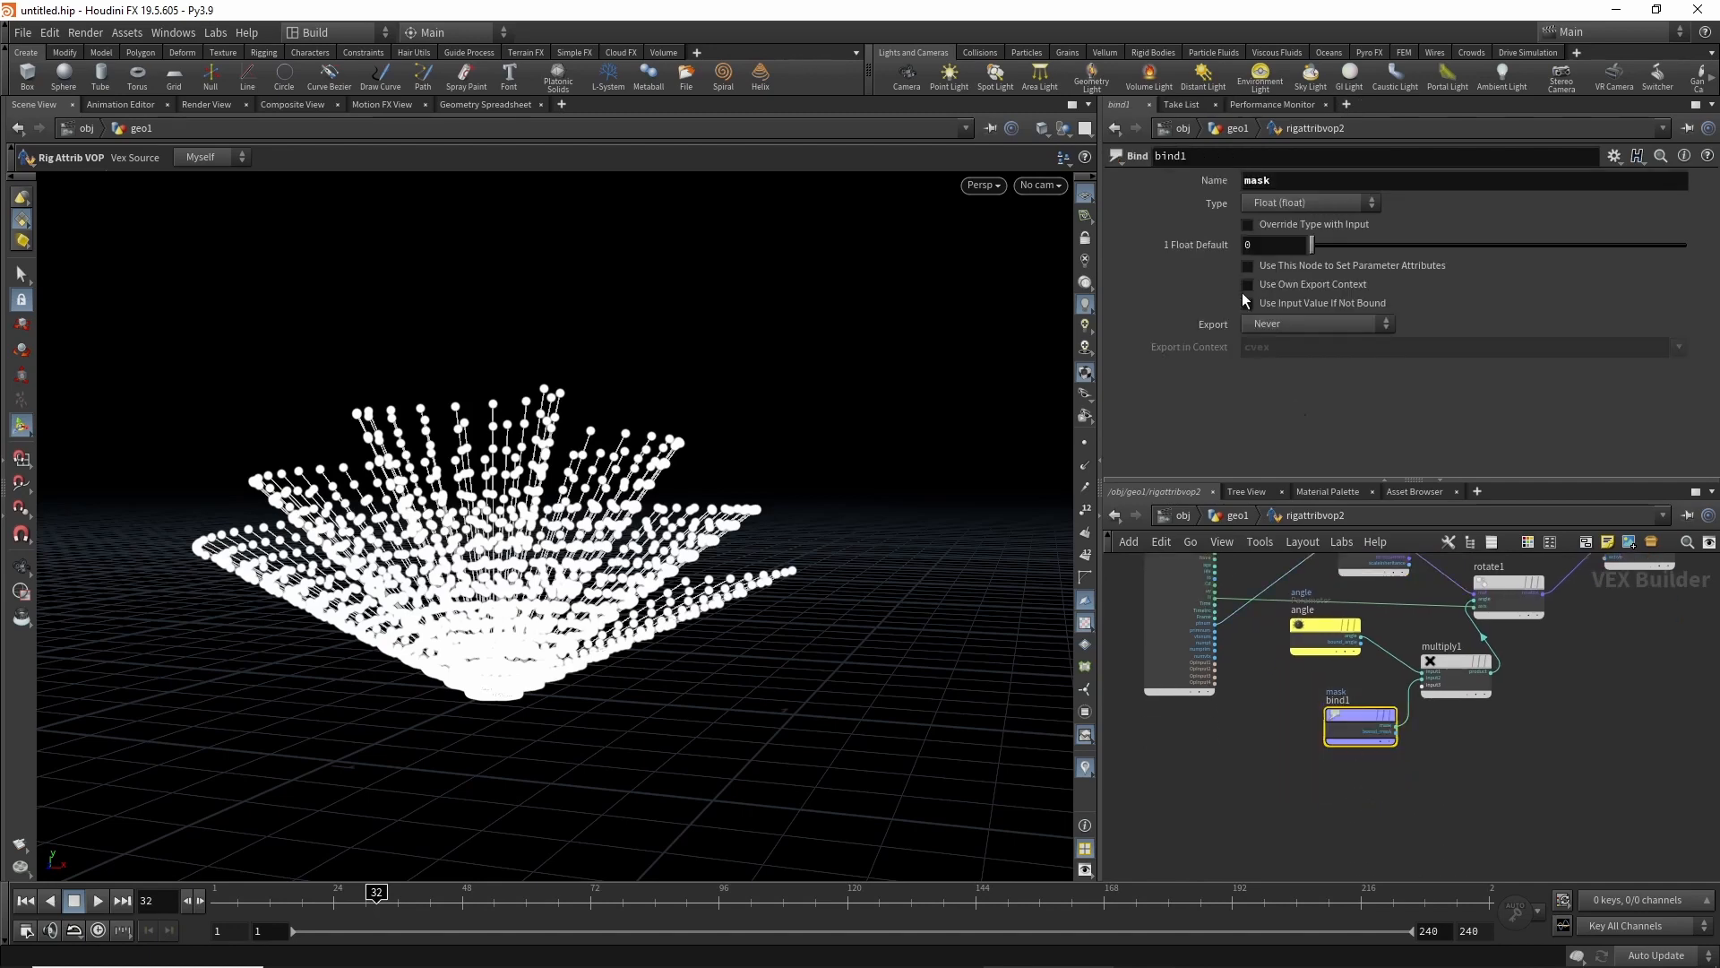
{"action": "left_click_drag", "start_coordinate": [1331, 184], "coordinate": [1146, 197]}
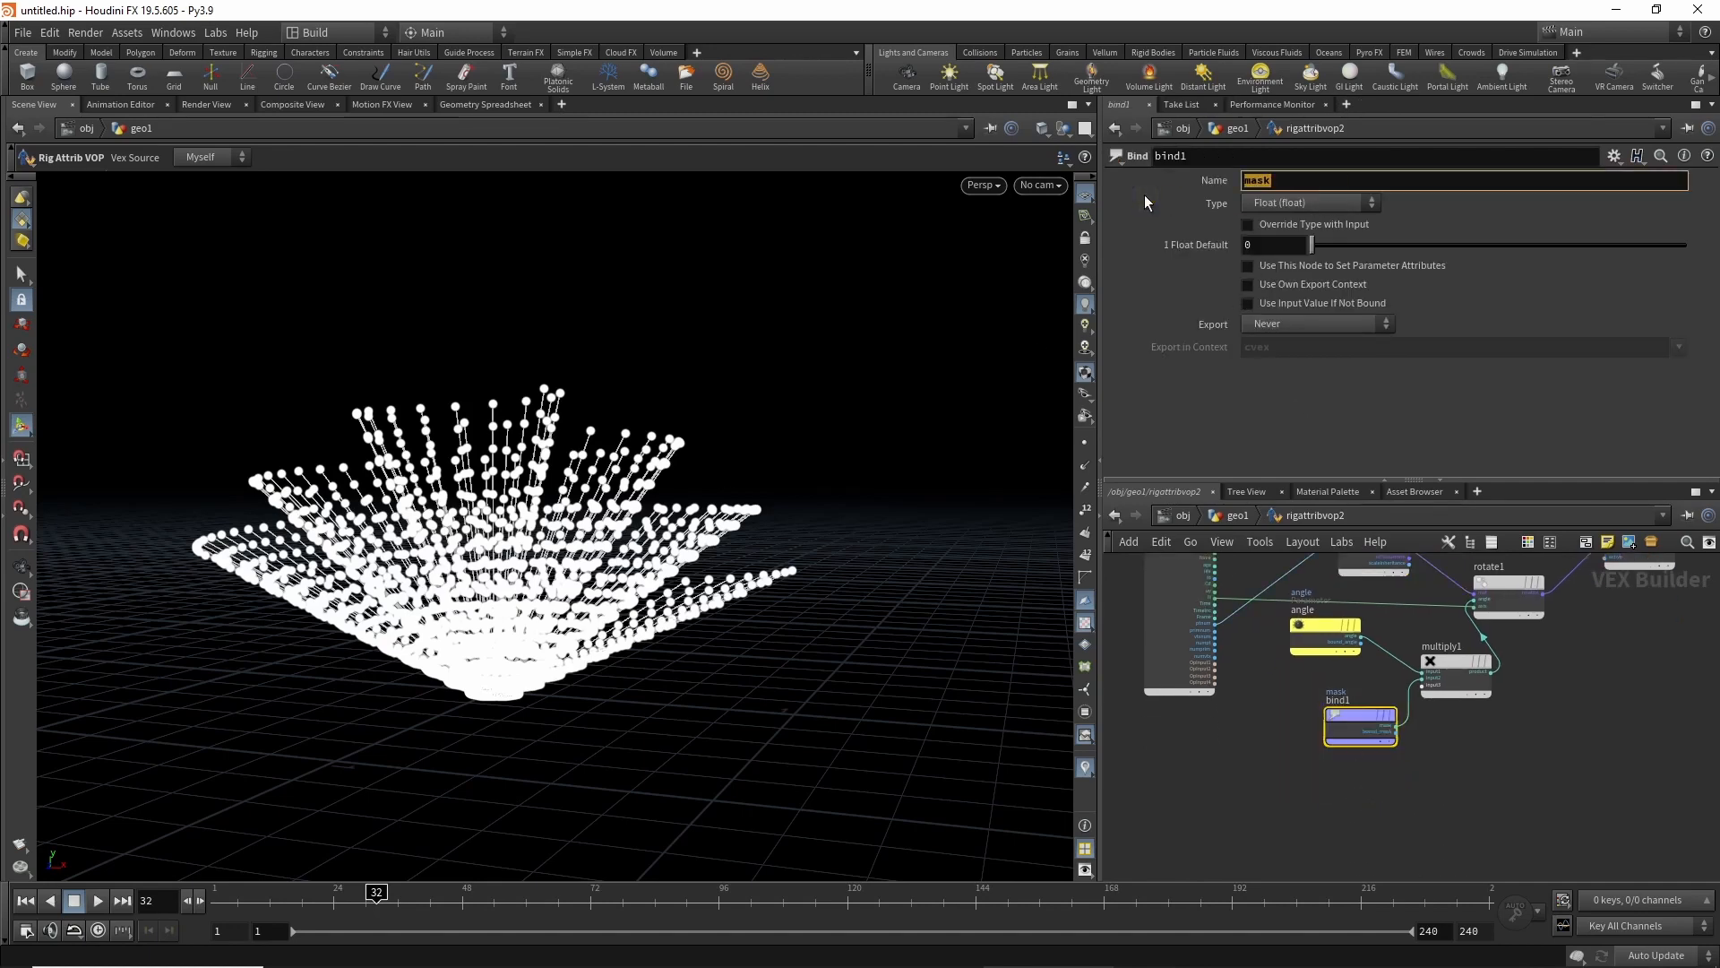
{"action": "type", "text": "cureu"}
{"action": "key", "text": "Return"}
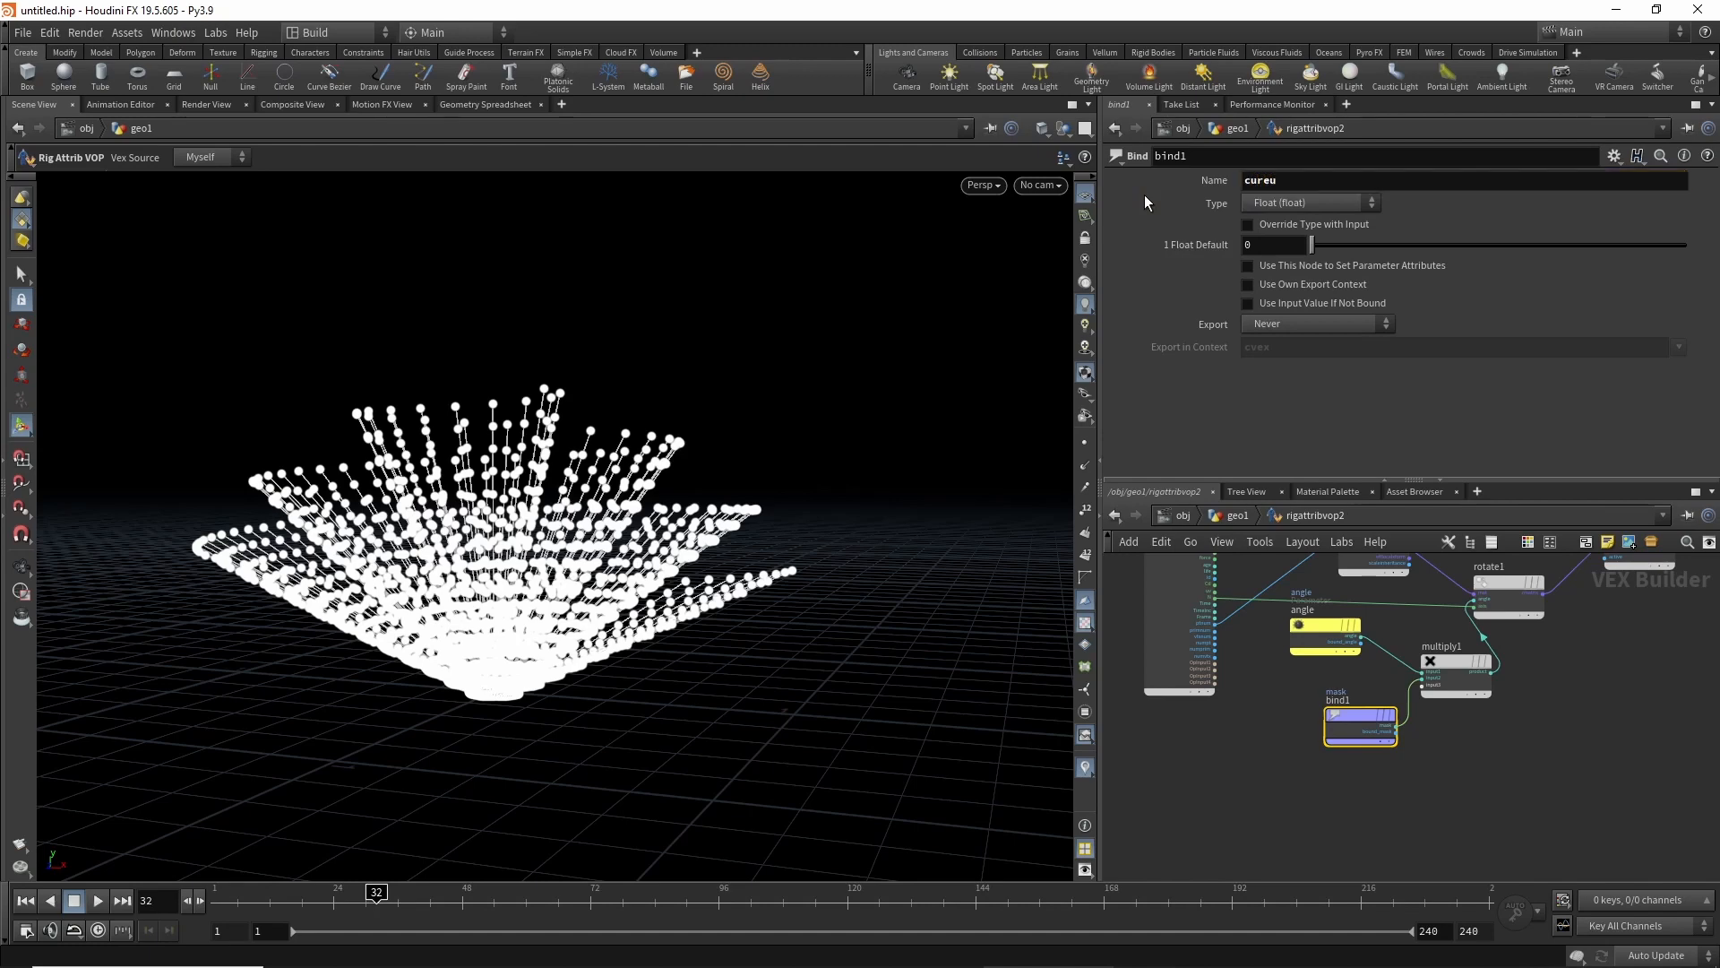
{"action": "left_click", "coordinate": [1263, 181]}
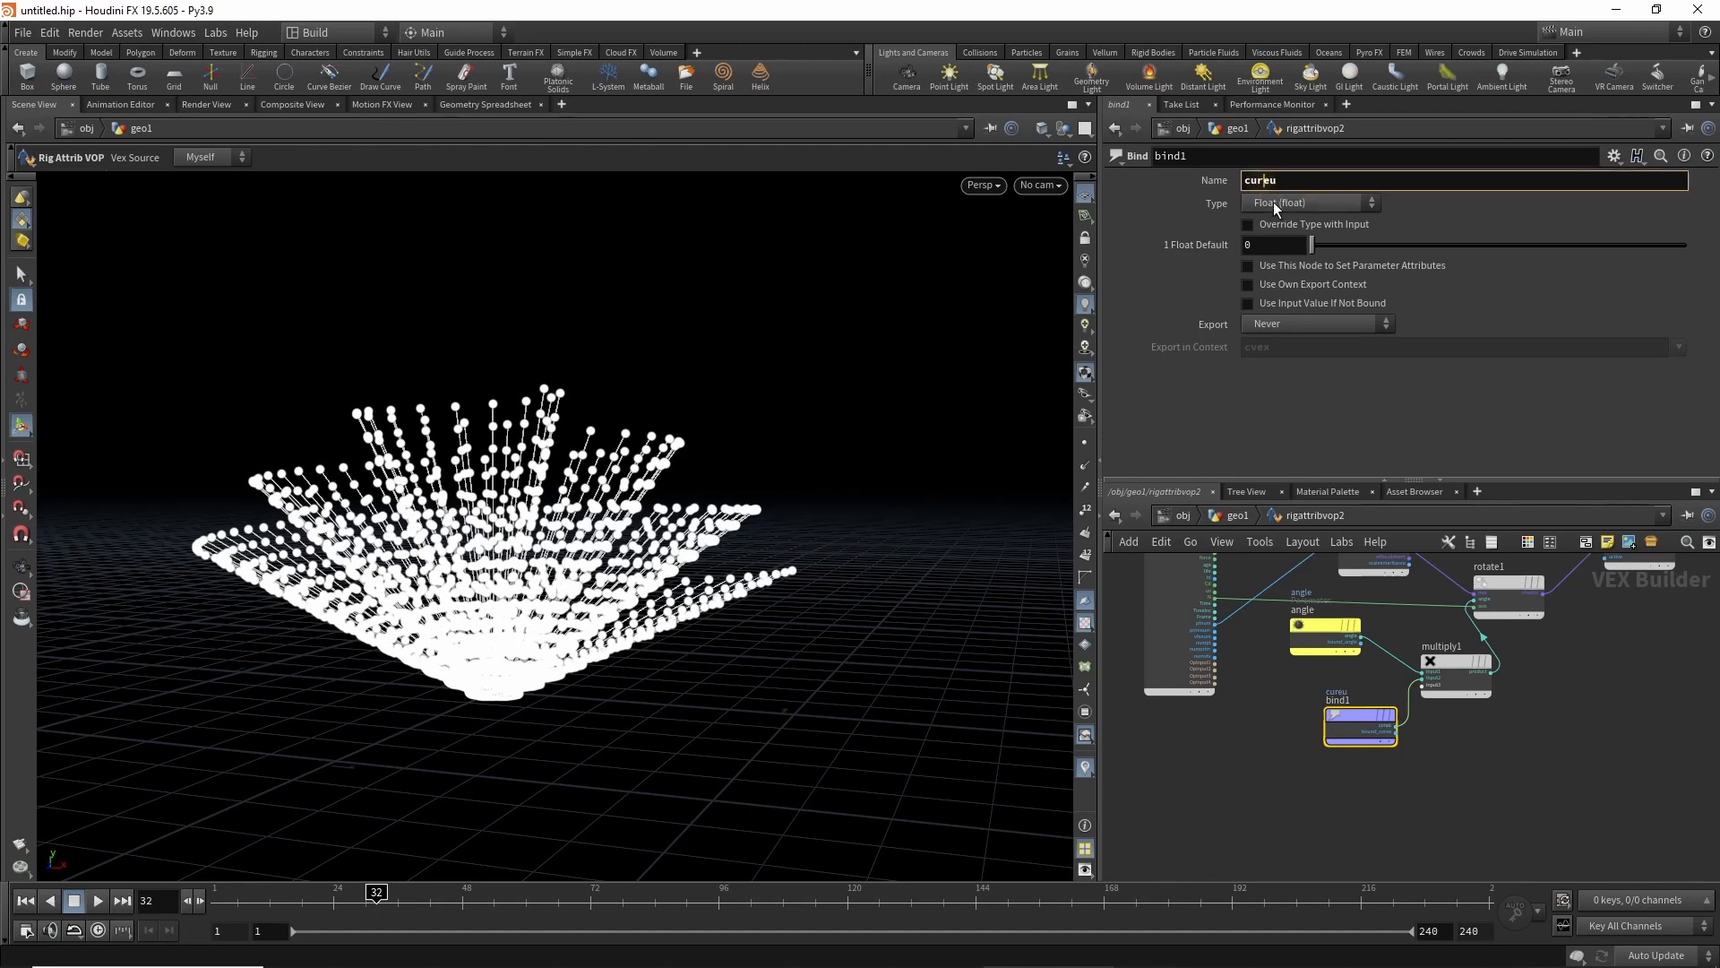
{"action": "type", "text": "v"}
{"action": "key", "text": "Return"}
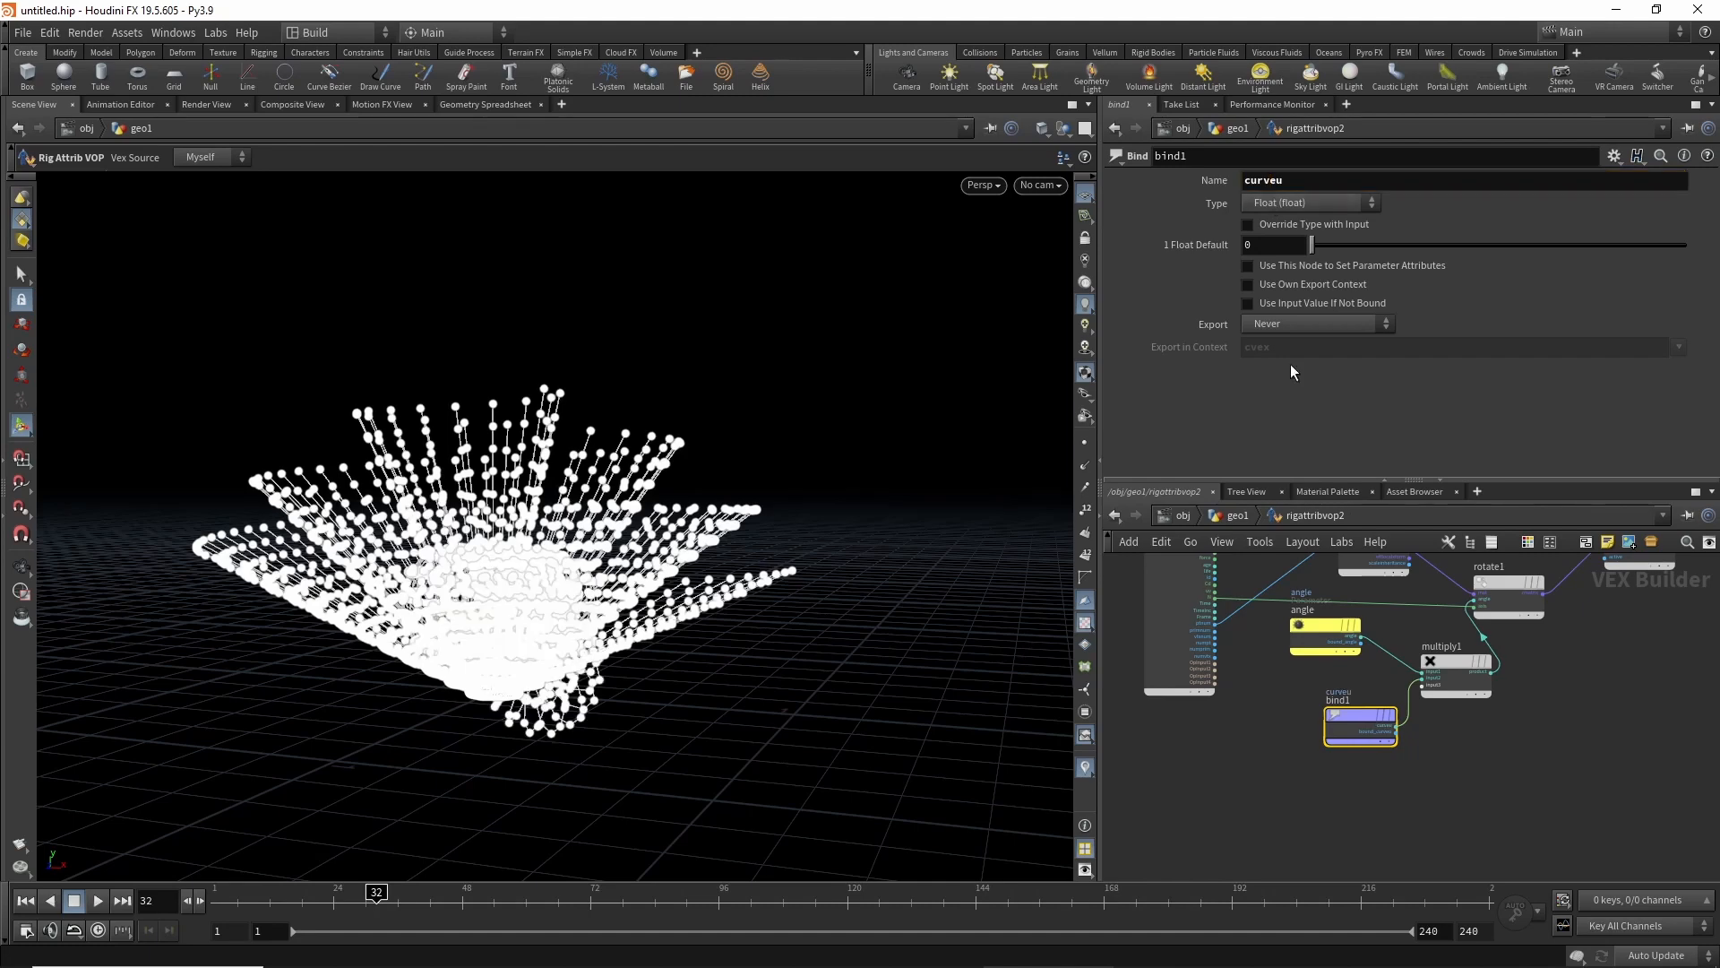
Return to the geo1 network, display rigattribvop2 and examine how the lines curl.
{"action": "left_click", "coordinate": [1234, 517]}
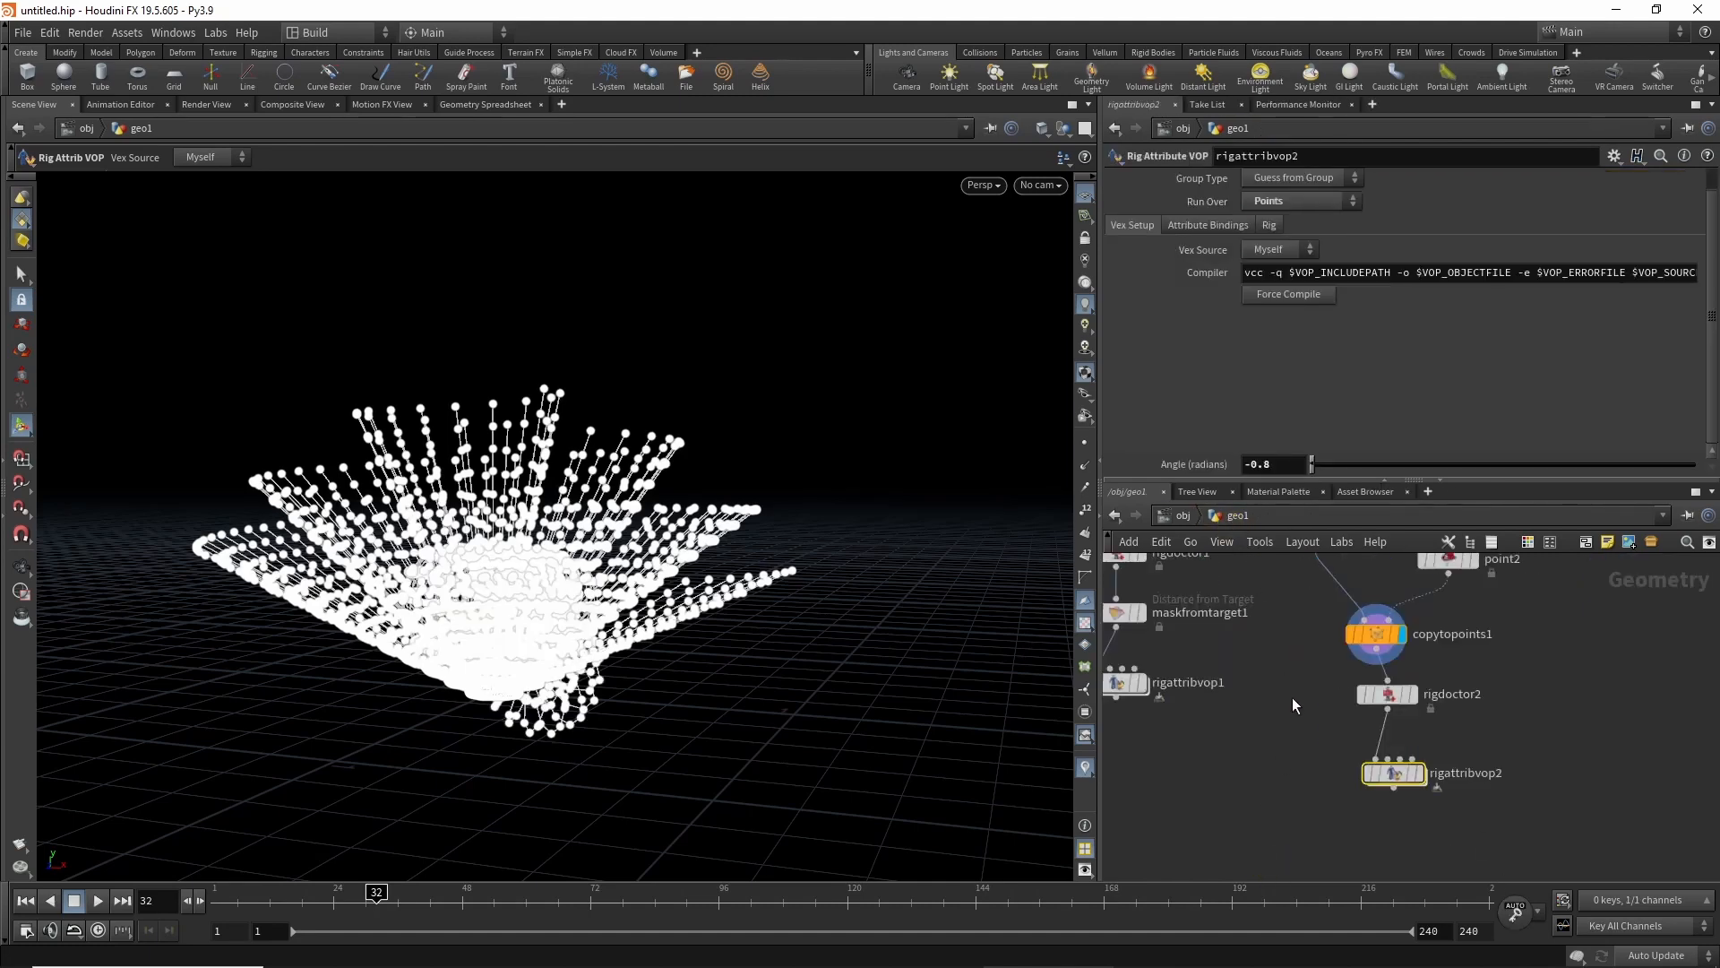
{"action": "left_click", "coordinate": [1418, 772]}
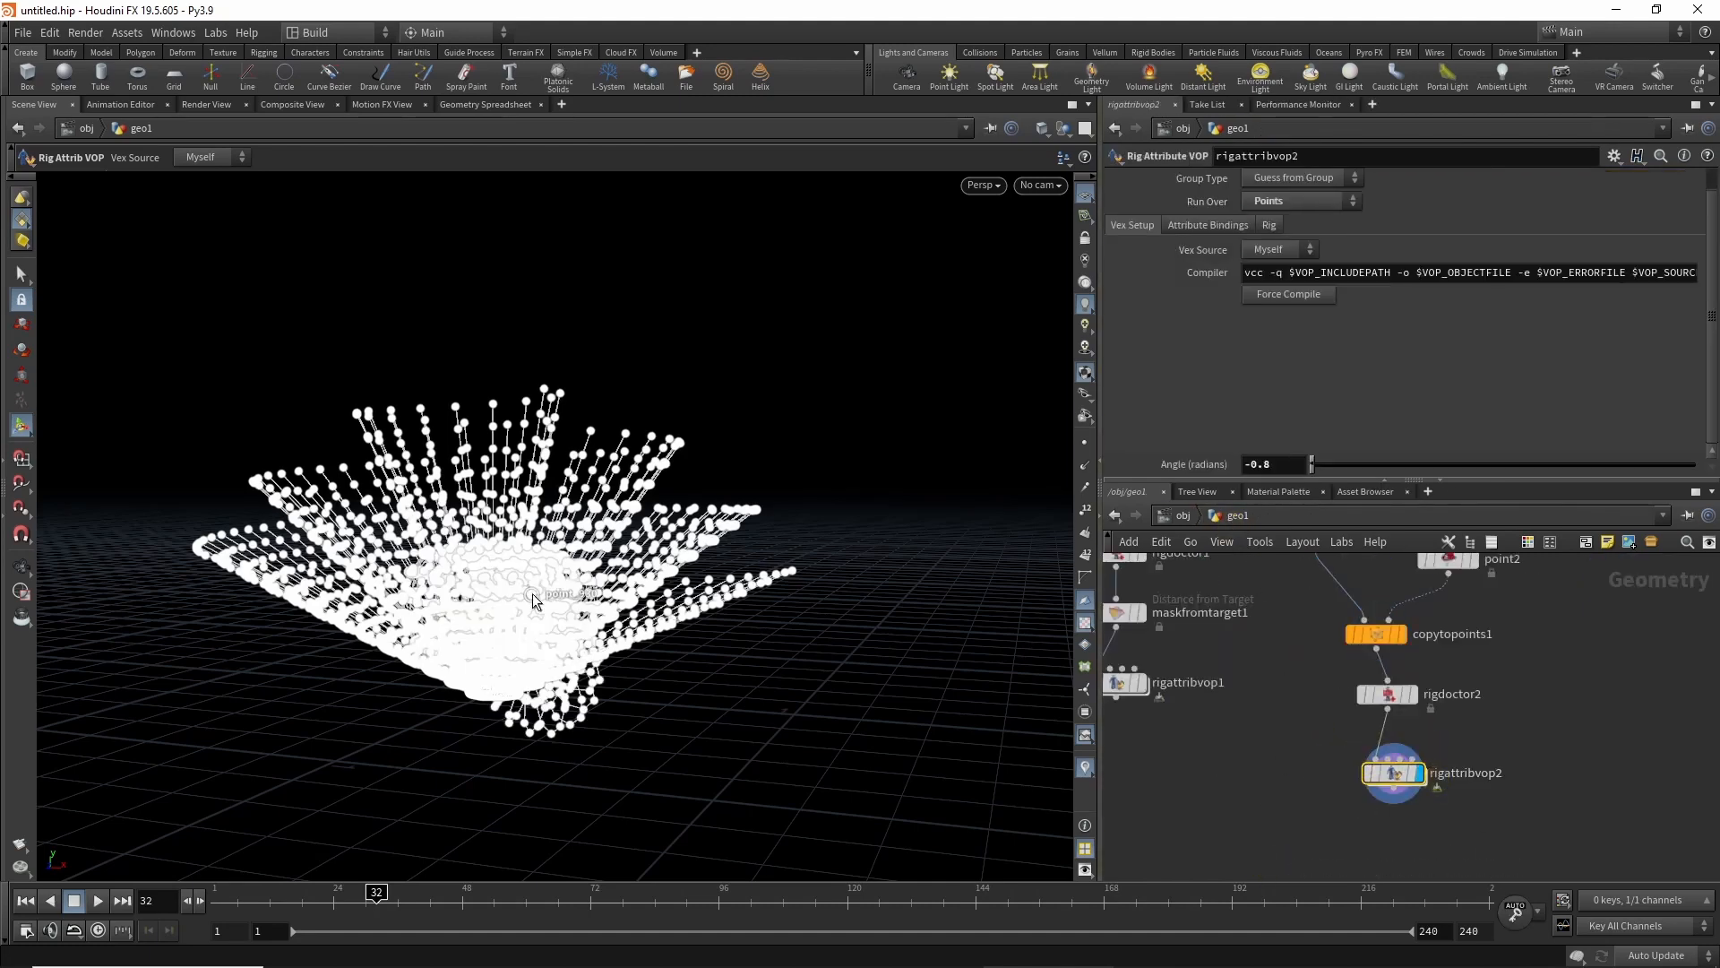
{"action": "key", "text": "Escape"}
{"action": "left_click_drag", "start_coordinate": [554, 608], "coordinate": [473, 615]}
{"action": "right_click_drag", "start_coordinate": [472, 615], "coordinate": [756, 534]}
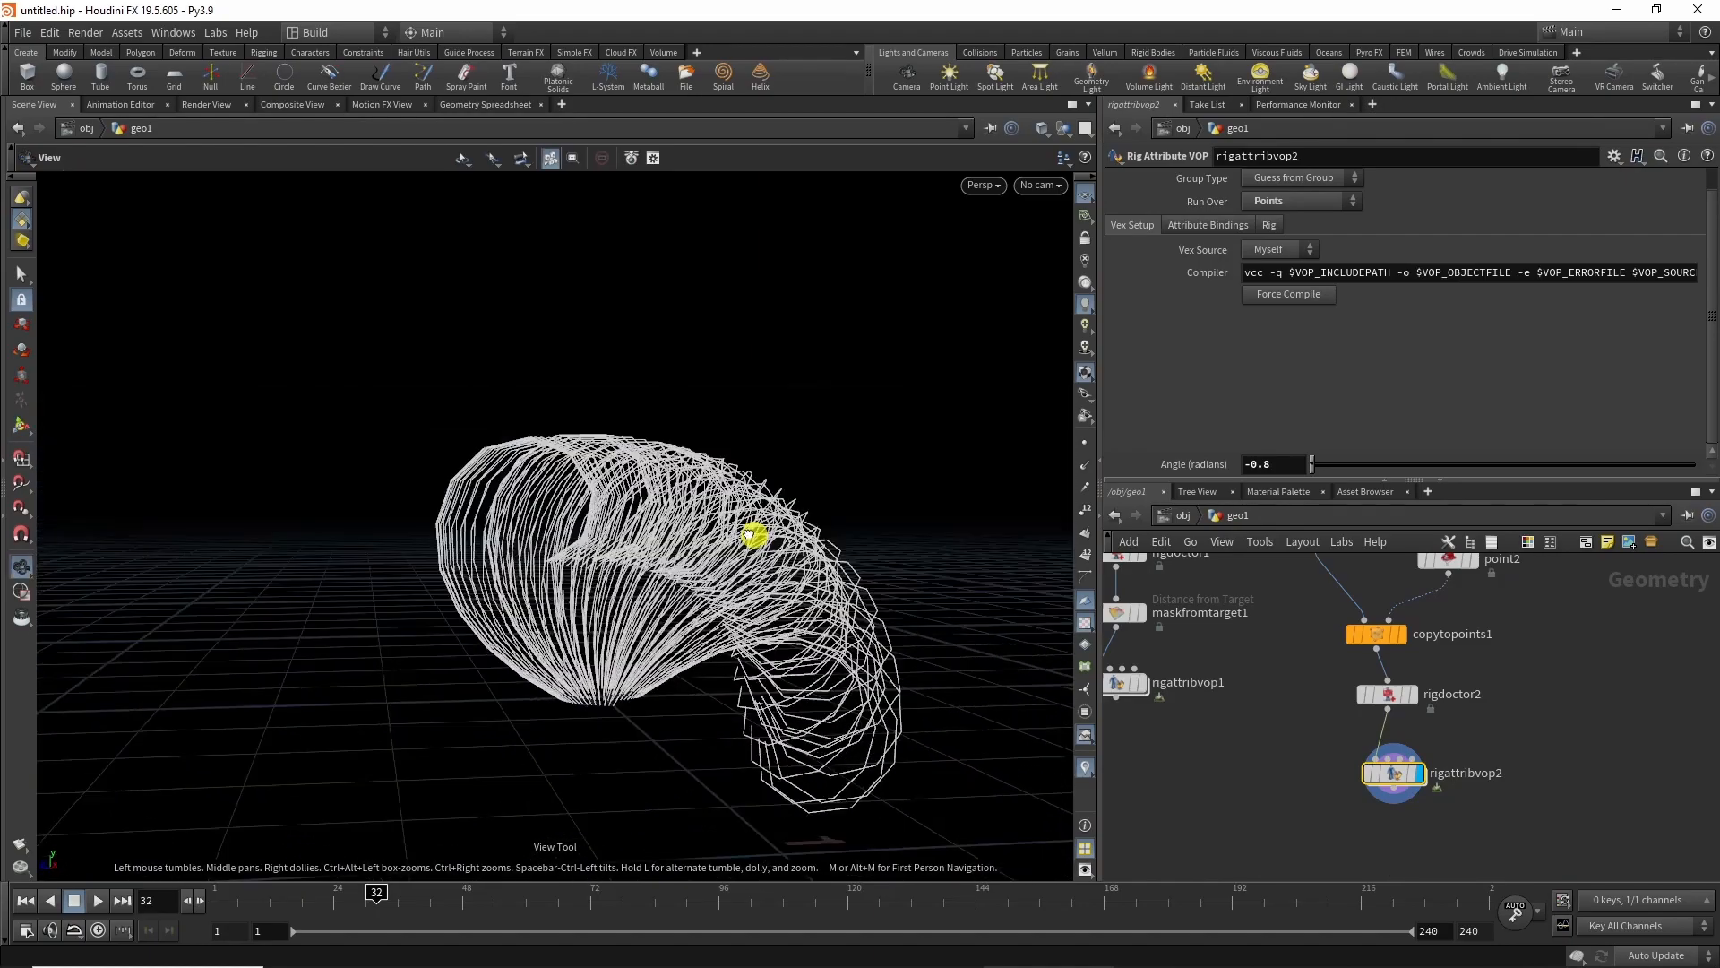
{"action": "left_click_drag", "start_coordinate": [756, 534], "coordinate": [668, 476]}
{"action": "right_click_drag", "start_coordinate": [667, 476], "coordinate": [658, 488]}
Set rigattribvop2's Angle (radians) to 0.281.
{"action": "left_click_drag", "start_coordinate": [1311, 464], "coordinate": [1416, 464]}
{"action": "left_click_drag", "start_coordinate": [179, 407], "coordinate": [1153, 370]}
Move copytopoints1, rigdoctor2 and rigattribvop2 together in the network, and inspect the bent lines from another side.
{"action": "scroll", "coordinate": [1230, 520], "scroll_direction": "down", "scroll_amount": 1}
{"action": "left_click_drag", "start_coordinate": [1288, 556], "coordinate": [1374, 722]}
{"action": "left_click_drag", "start_coordinate": [1353, 574], "coordinate": [1360, 606]}
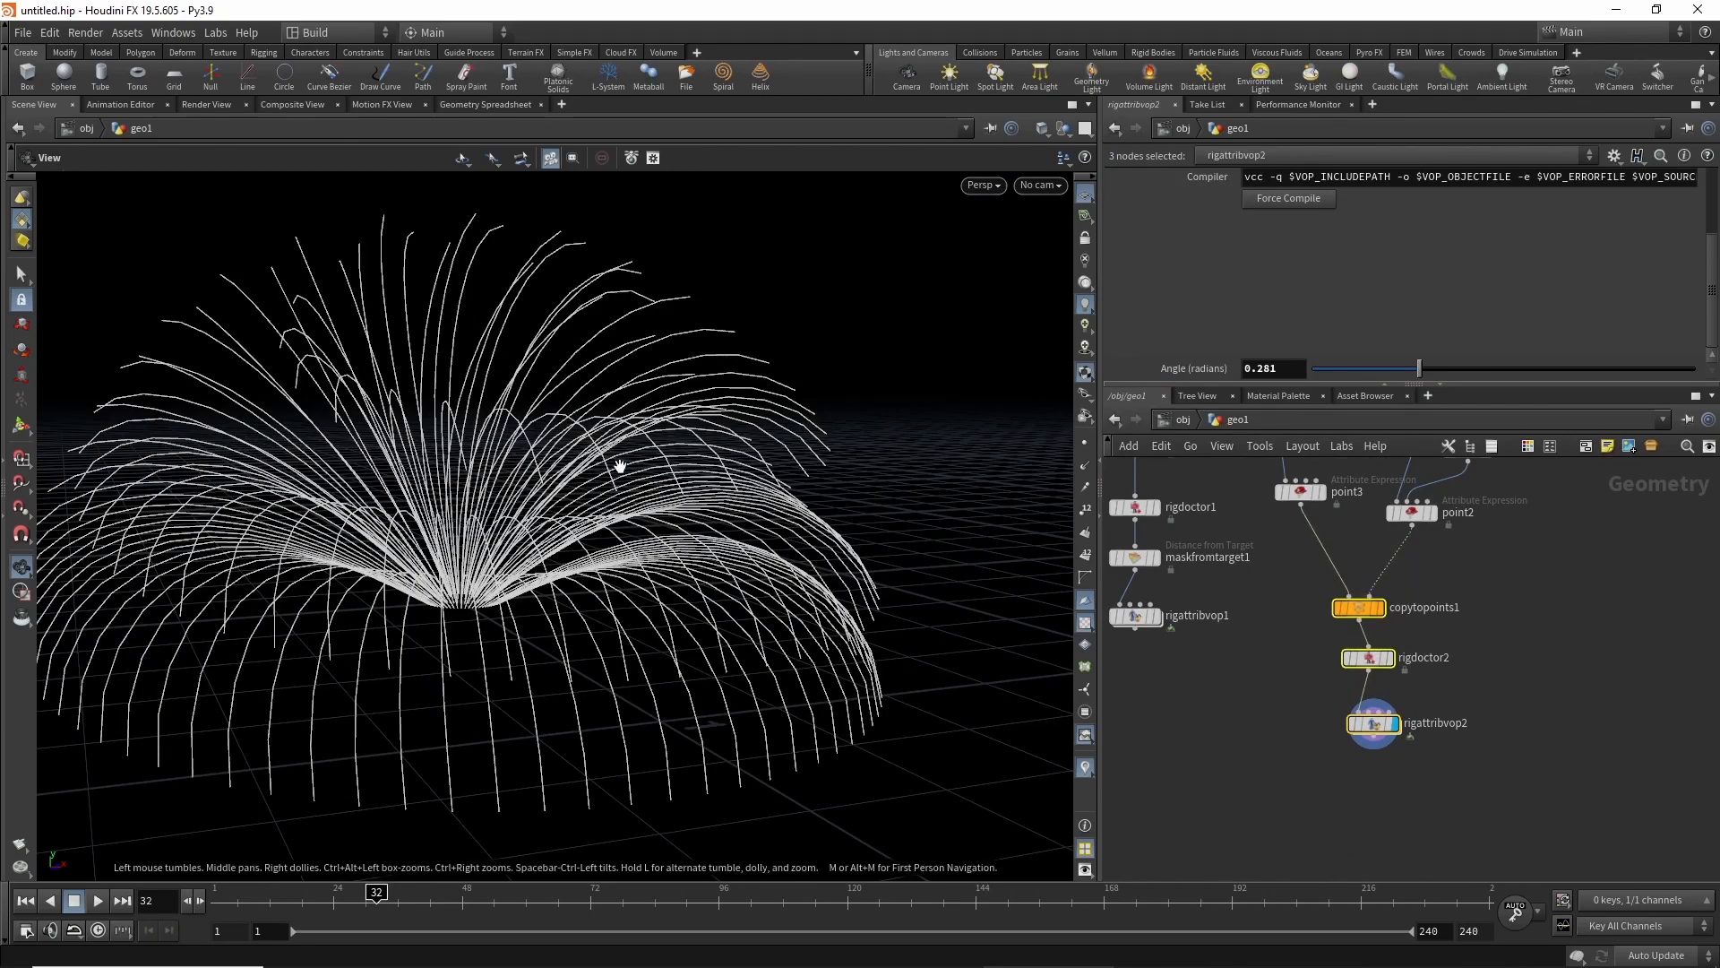
{"action": "left_click_drag", "start_coordinate": [614, 460], "coordinate": [391, 490]}
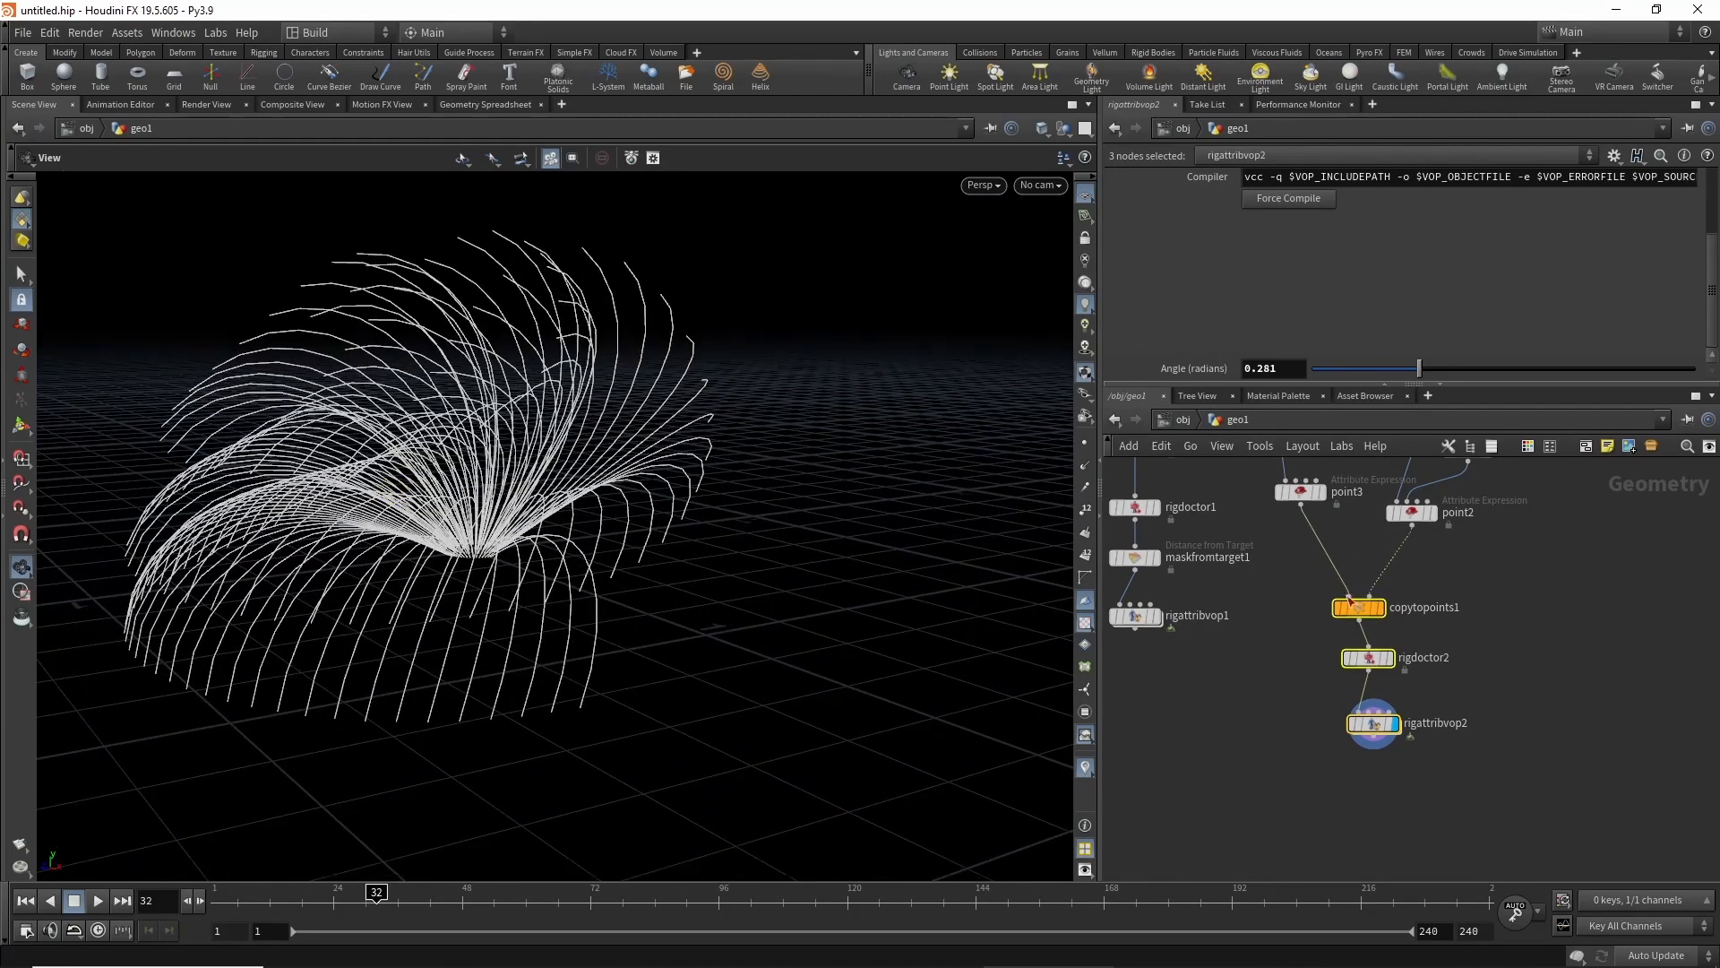
Add a second VEXpression entry to point2 for a custom vector attribute named up.
{"action": "middle_click_drag", "start_coordinate": [1276, 604], "coordinate": [1258, 647]}
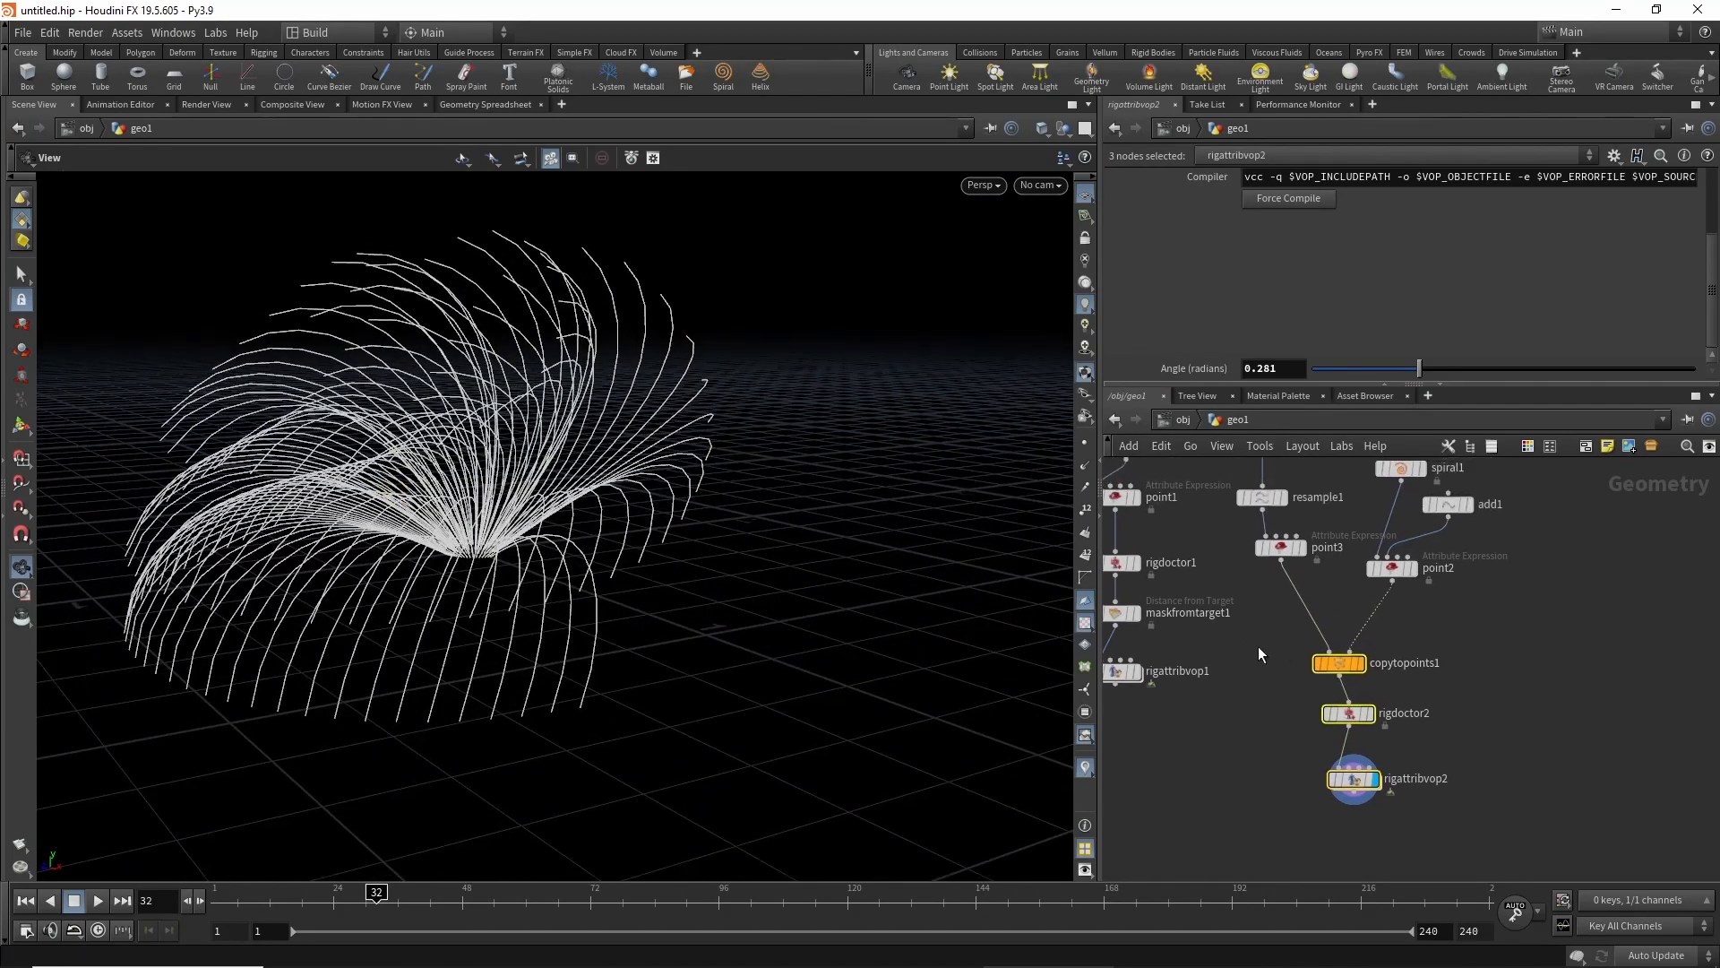
{"action": "left_click", "coordinate": [1391, 569]}
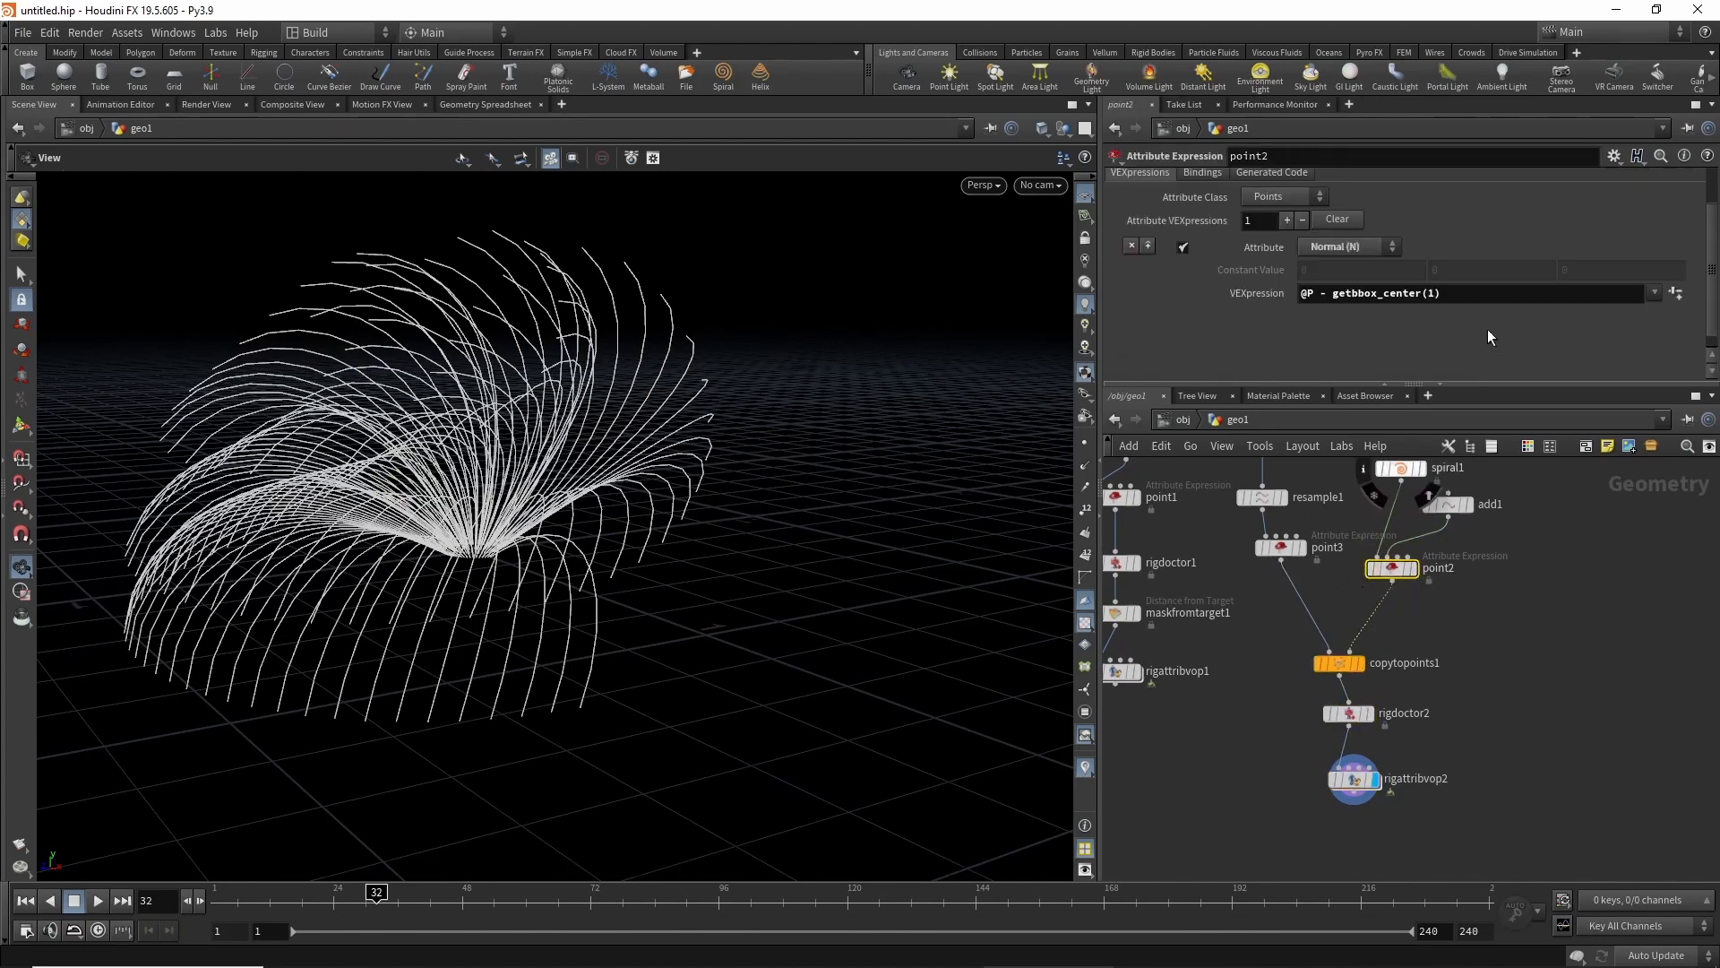
{"action": "left_click_drag", "start_coordinate": [1558, 384], "coordinate": [1559, 443]}
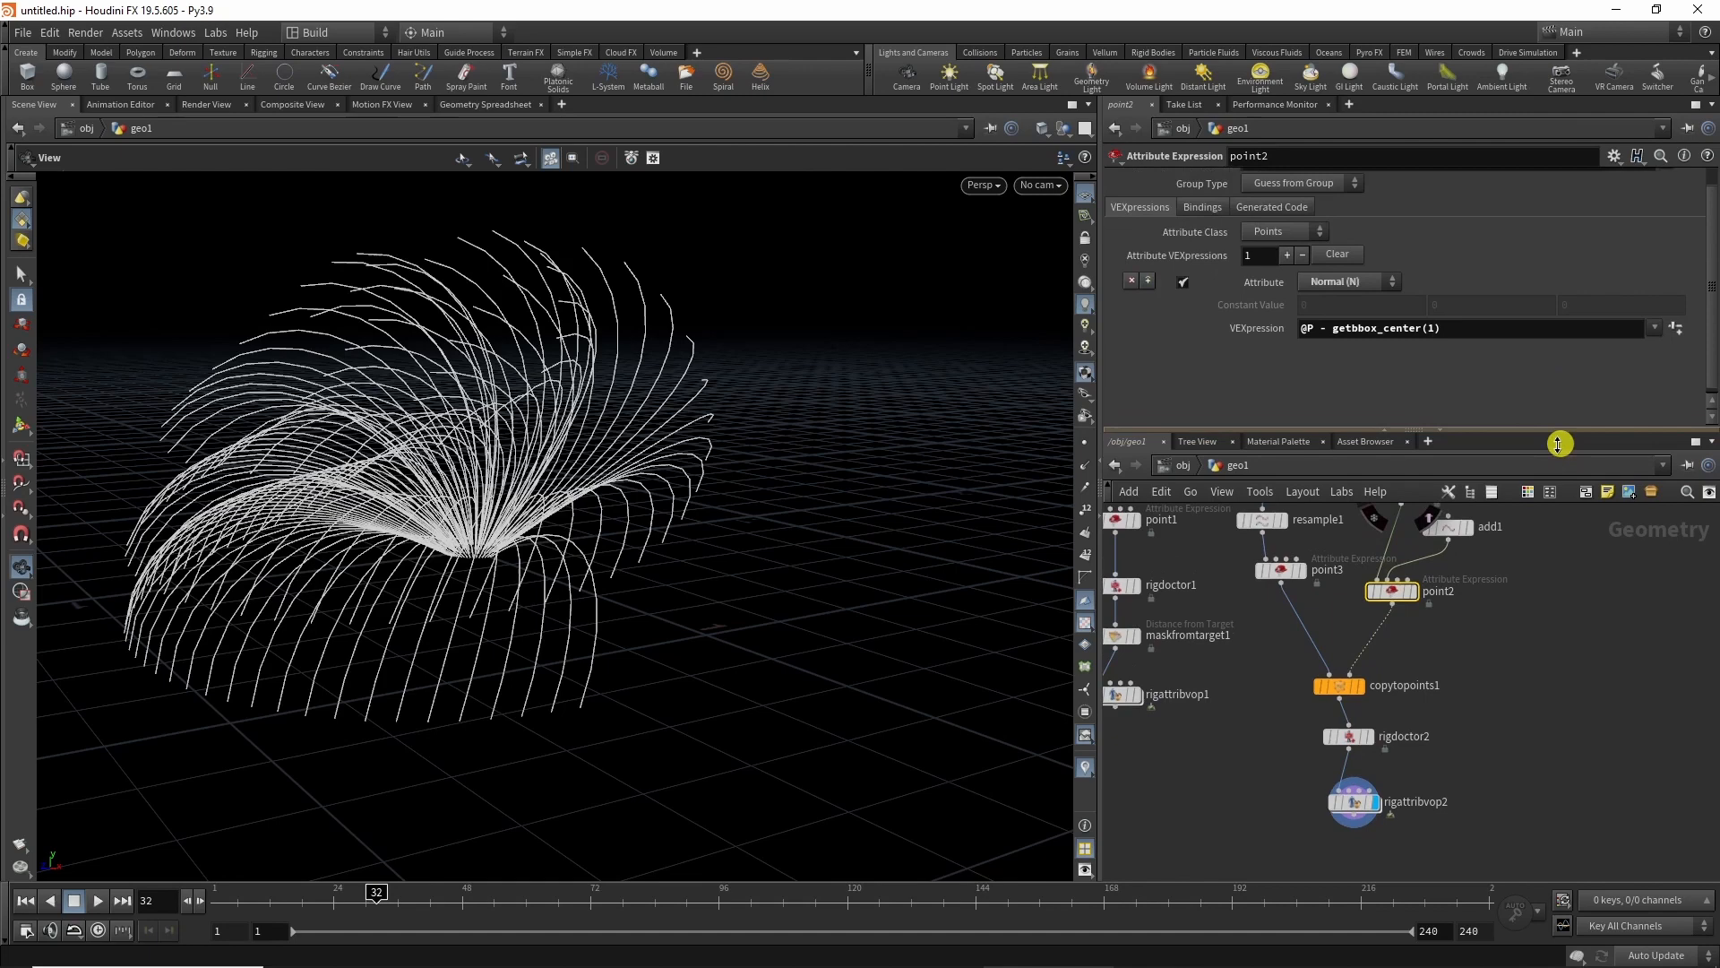
{"action": "left_click", "coordinate": [1287, 266]}
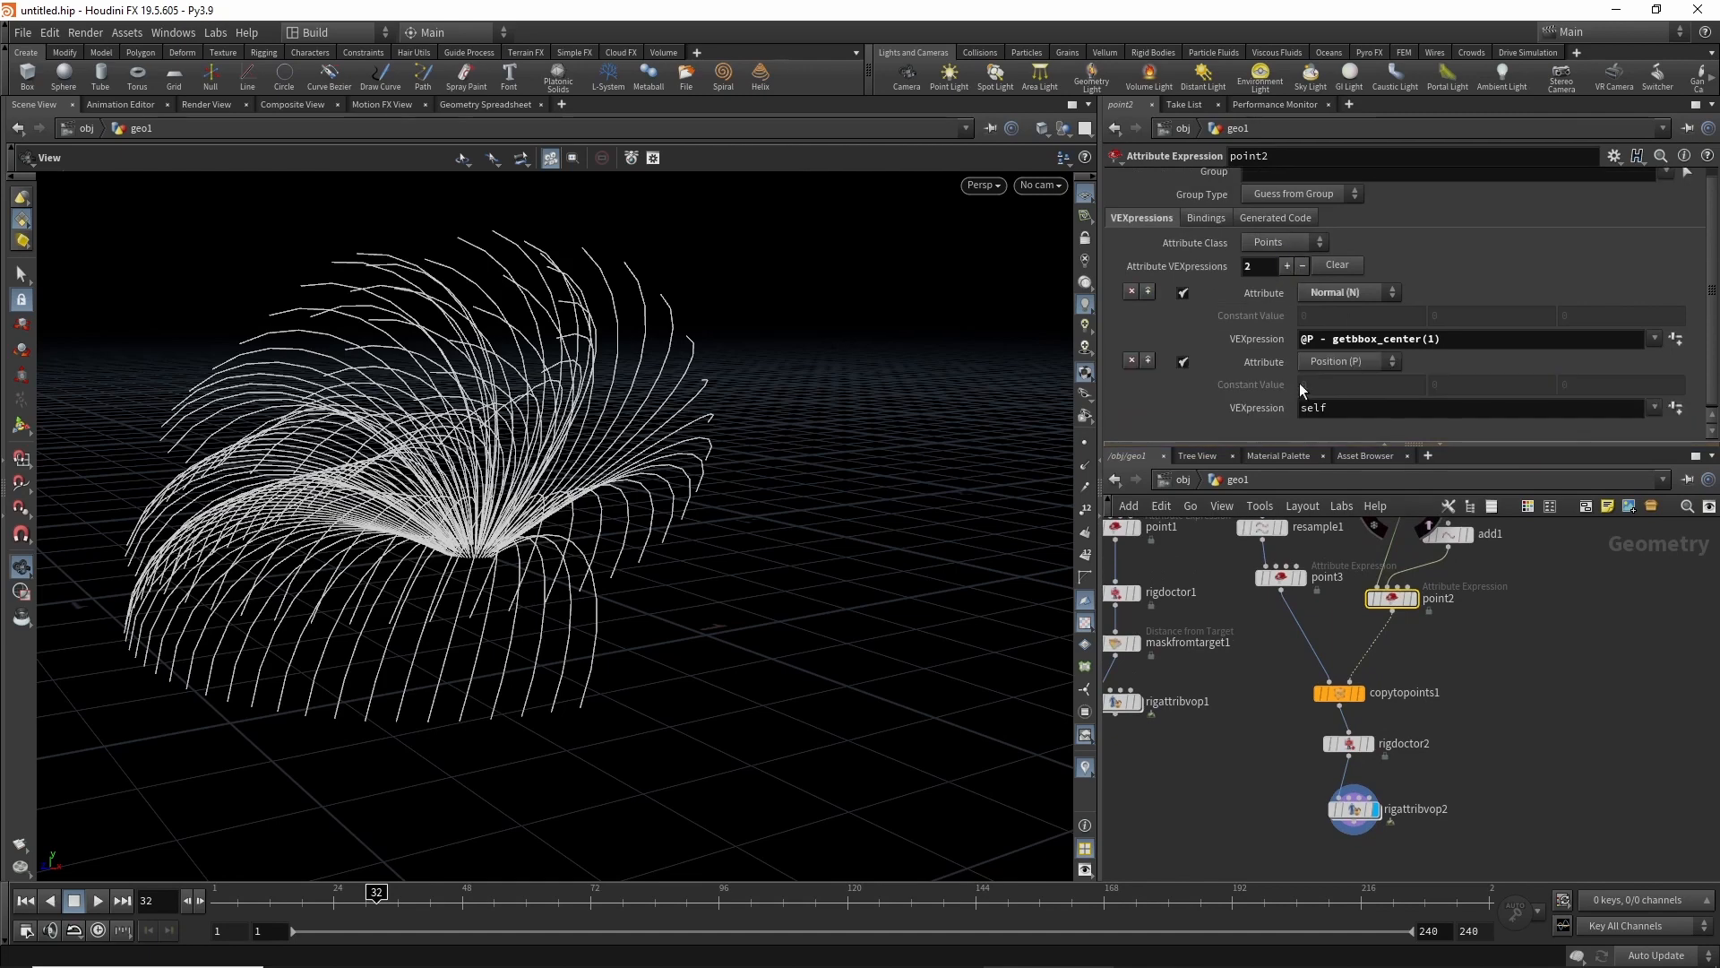
{"action": "left_click", "coordinate": [1654, 405]}
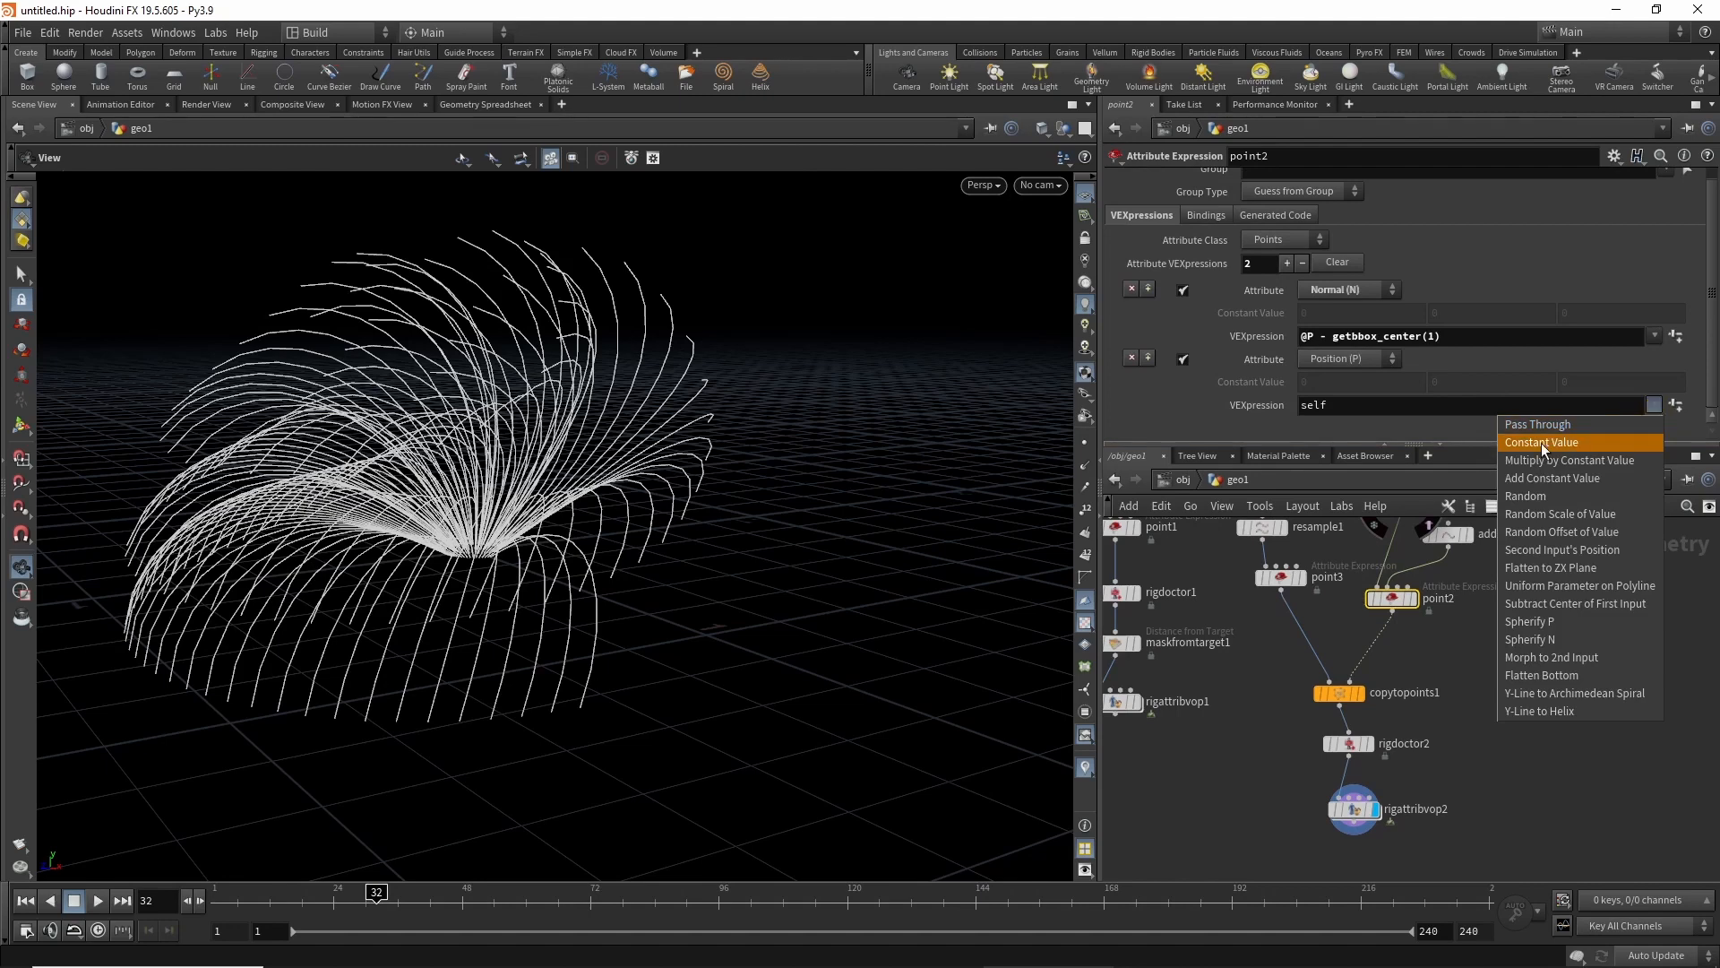
{"action": "left_click", "coordinate": [1310, 356]}
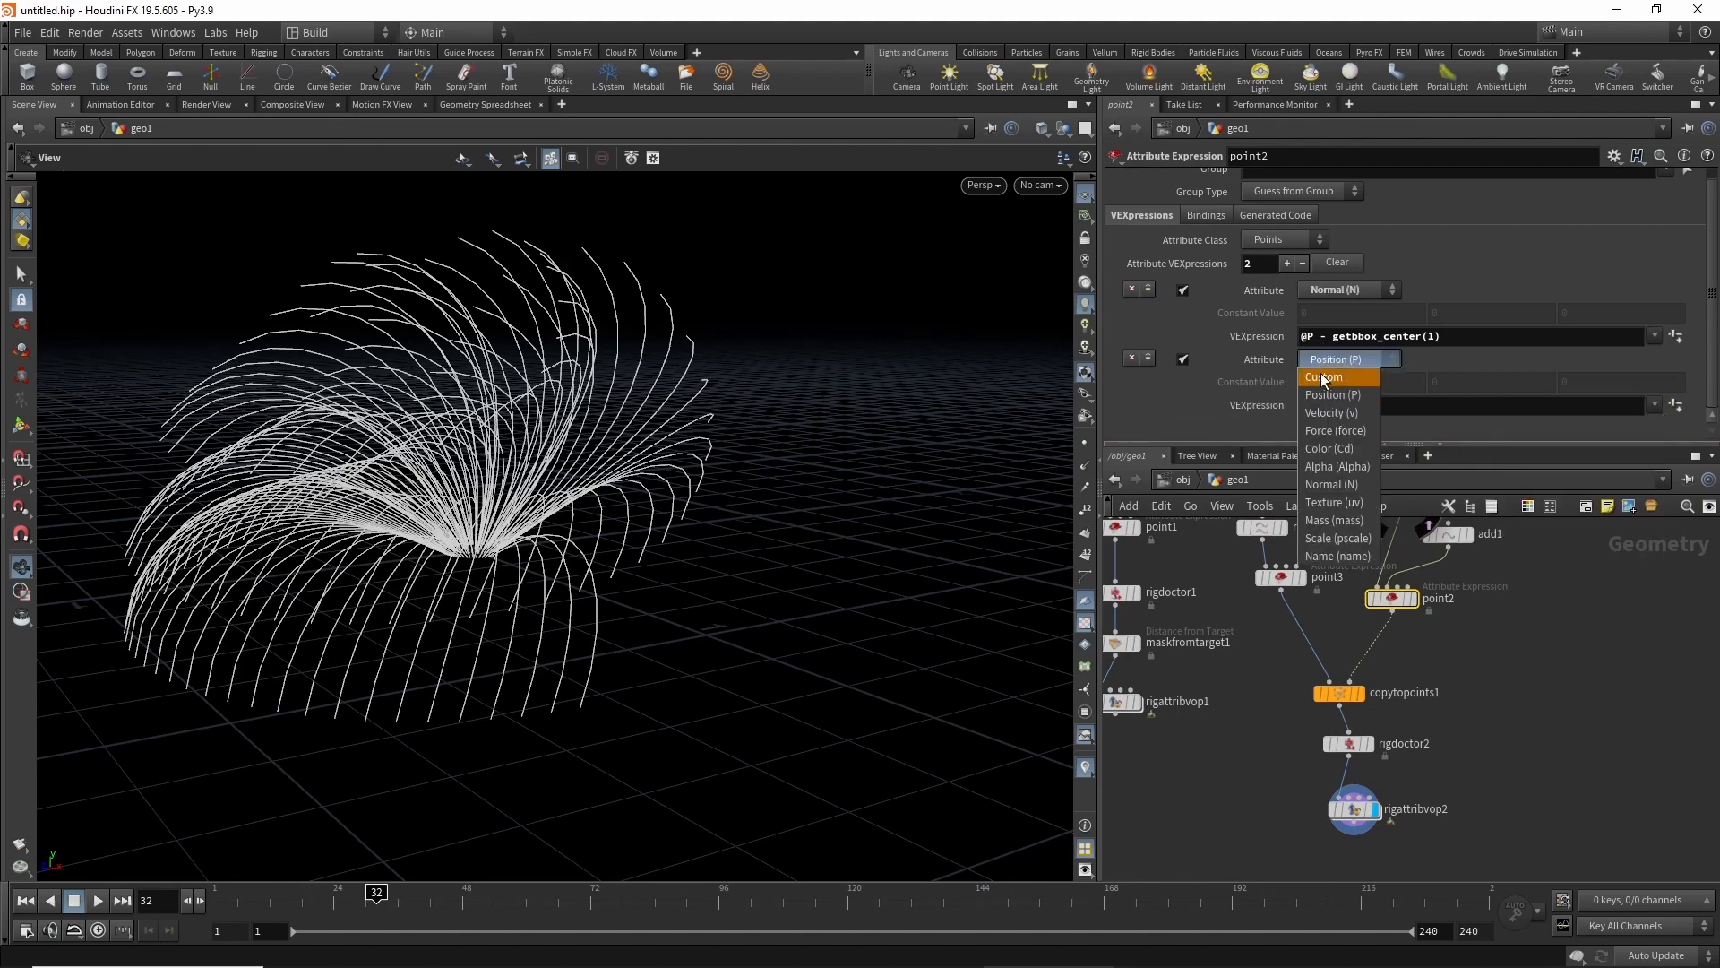
{"action": "left_click", "coordinate": [1344, 392]}
{"action": "double_click", "coordinate": [1338, 386]}
{"action": "key", "text": "BackSpace"}
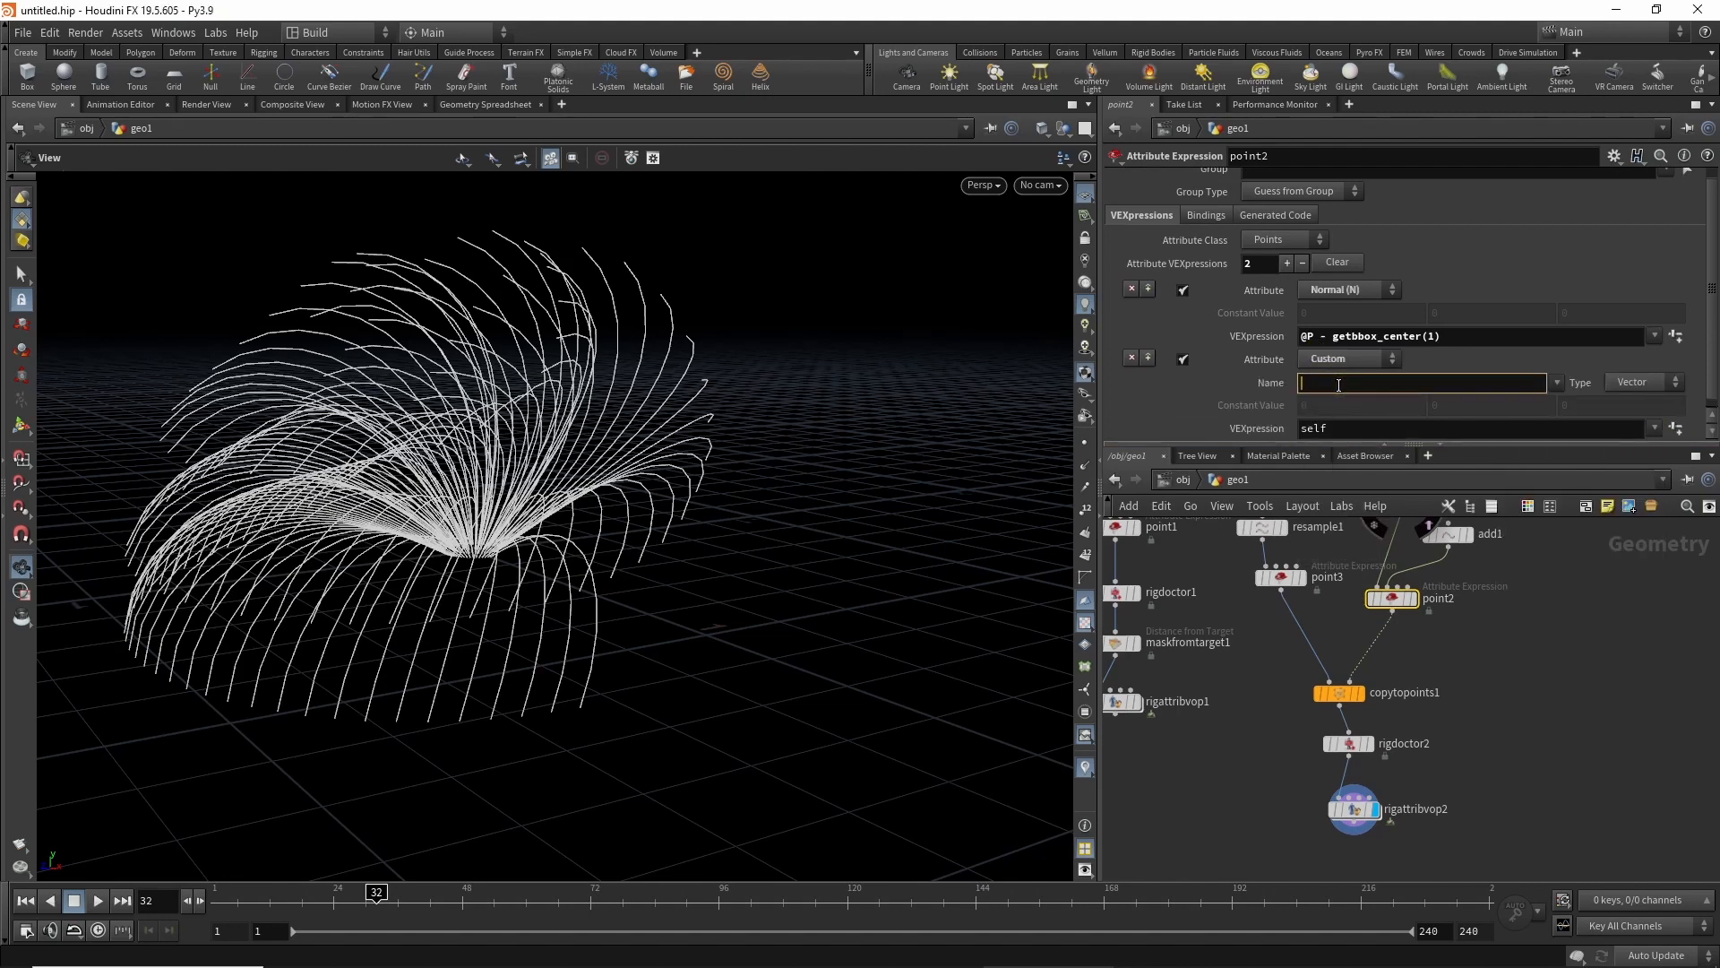
{"action": "key", "text": "Return"}
{"action": "left_click_drag", "start_coordinate": [1540, 446], "coordinate": [1538, 508]}
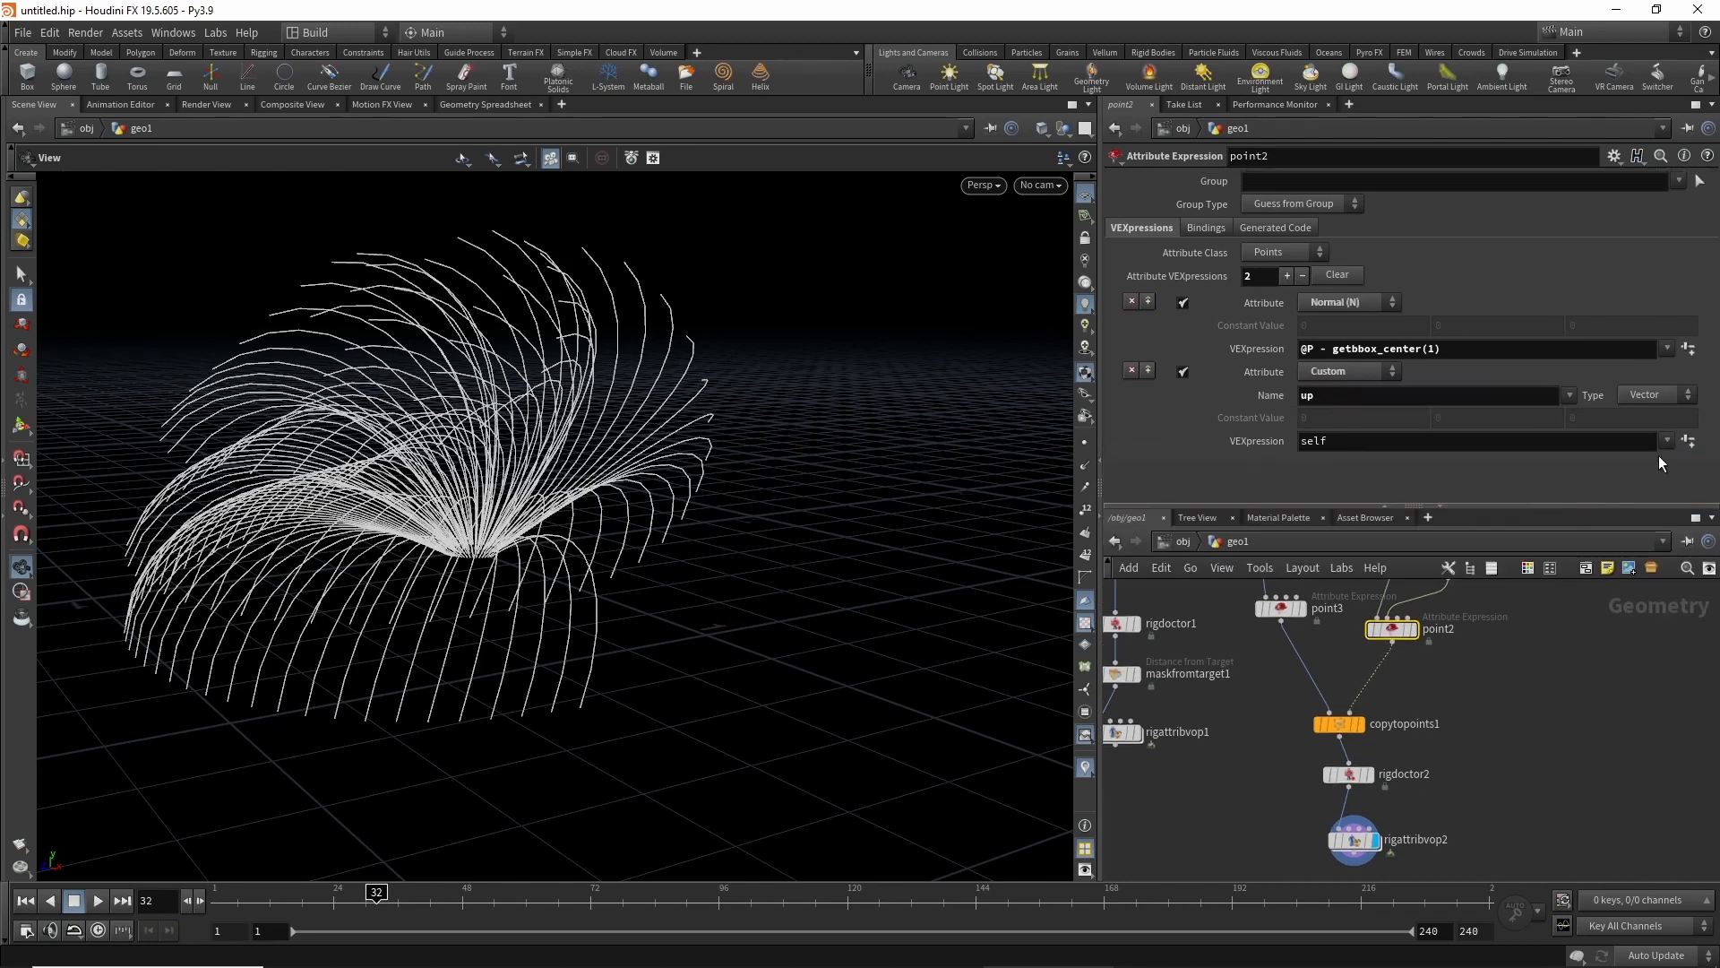
Make point2's up expression a constant value of 0, 1, 0 and inspect the bent lines from a lower angle.
{"action": "left_click", "coordinate": [1667, 440]}
{"action": "left_click", "coordinate": [1532, 480]}
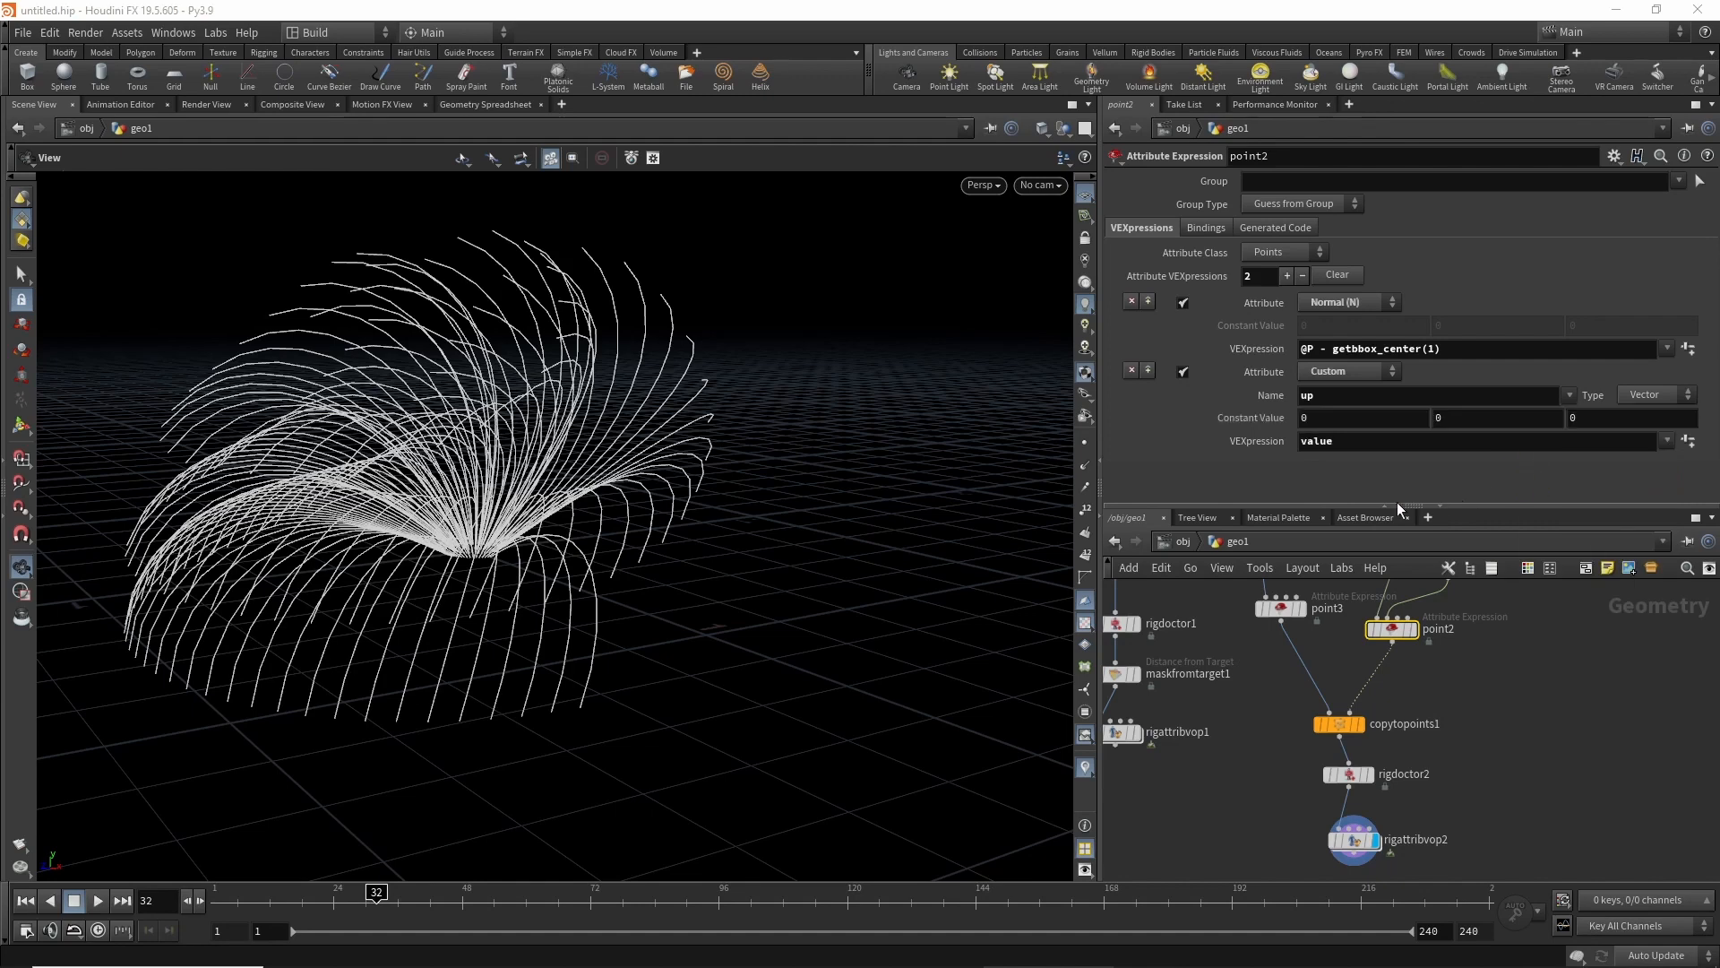
{"action": "left_click", "coordinate": [1467, 418]}
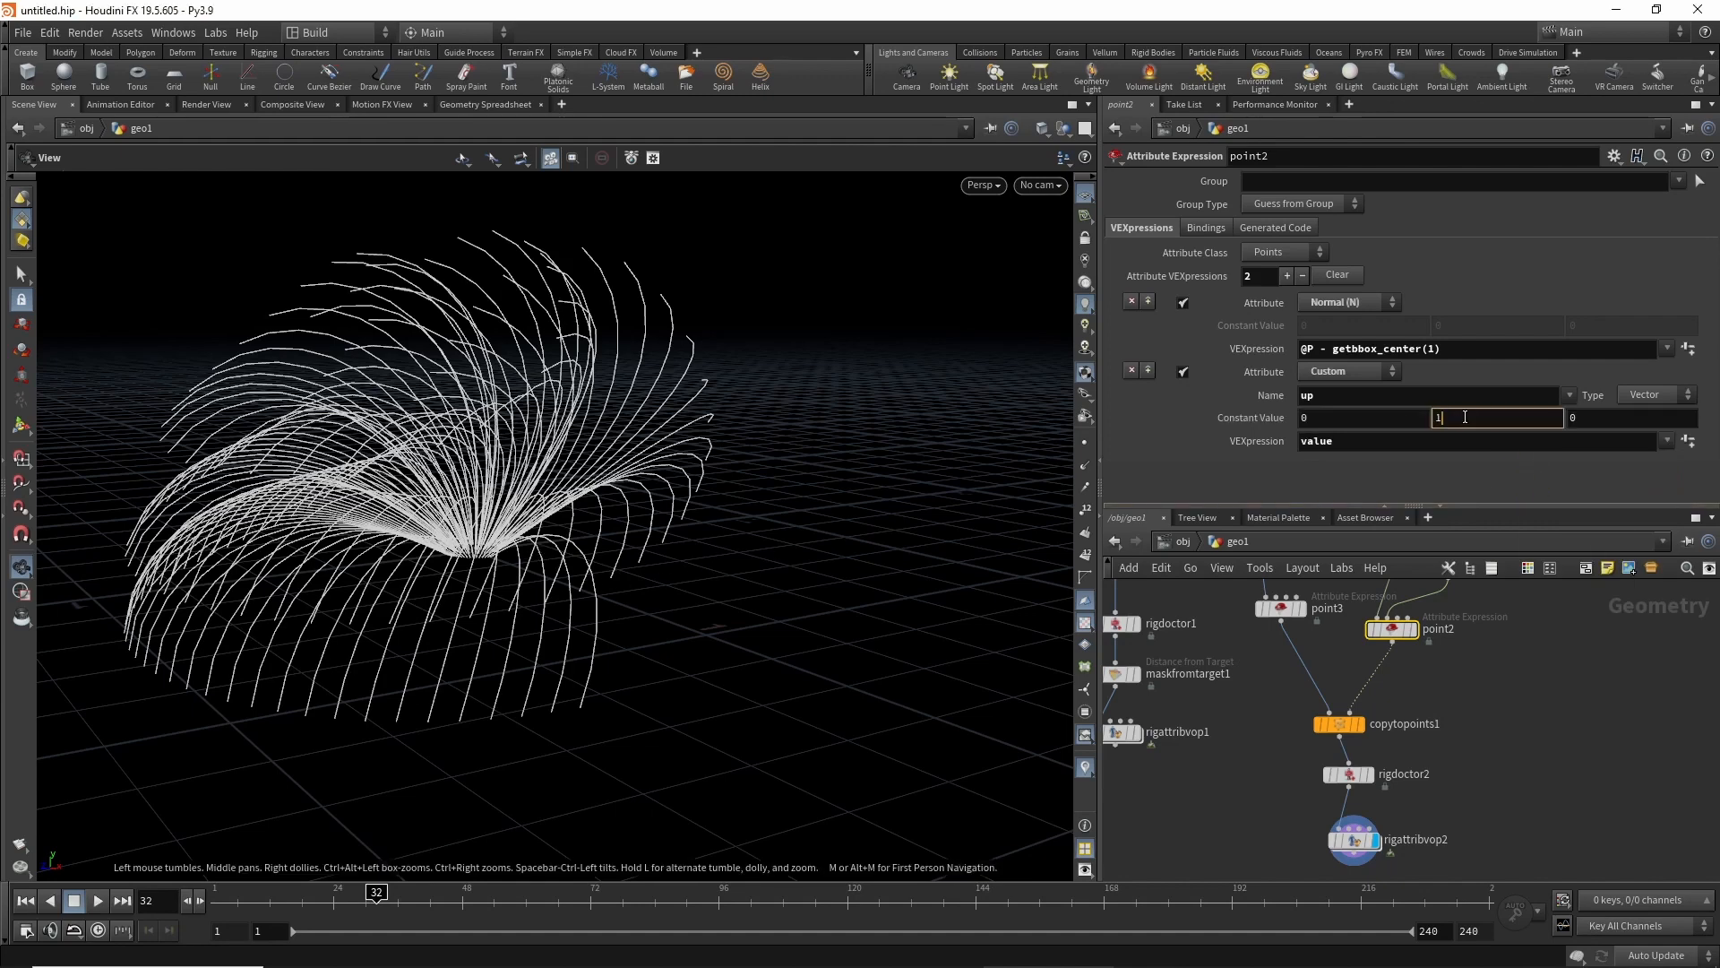
{"action": "type", "text": "1"}
{"action": "key", "text": "Return"}
{"action": "left_click_drag", "start_coordinate": [528, 618], "coordinate": [575, 549]}
{"action": "scroll", "coordinate": [254, 526], "scroll_direction": "down", "scroll_amount": 3}
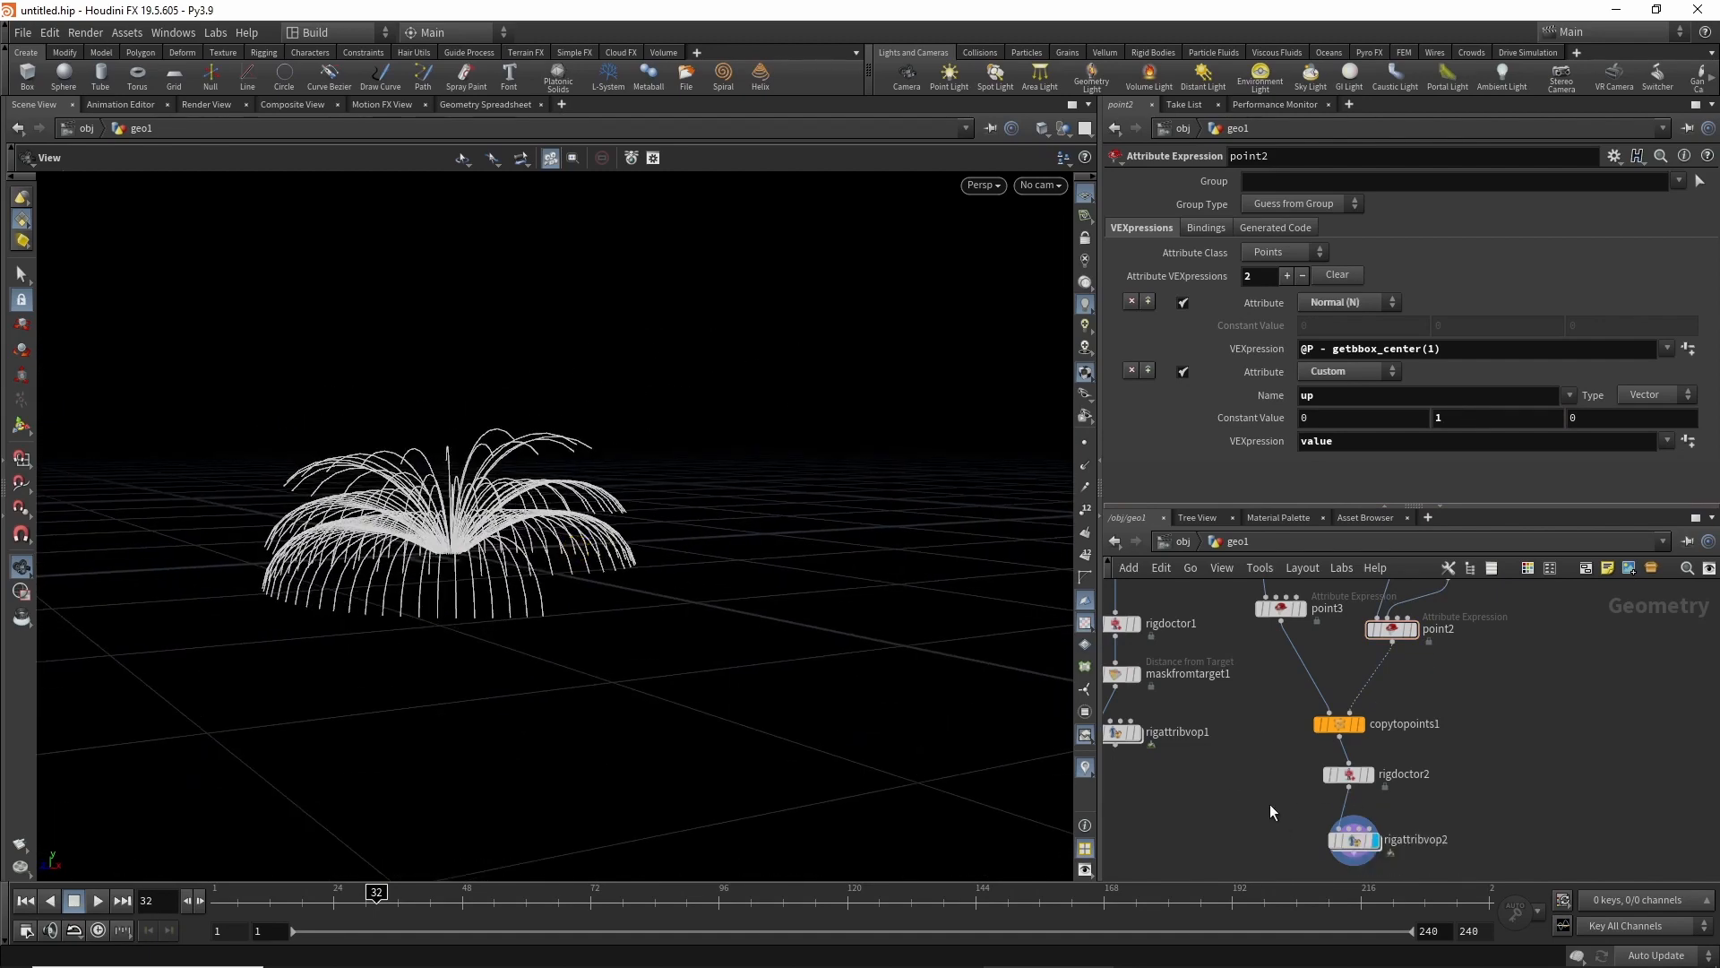
Set rigattribvop2's Angle (radians) to 0.045.
{"action": "left_click", "coordinate": [1351, 837]}
{"action": "left_click_drag", "start_coordinate": [1421, 488], "coordinate": [1331, 486]}
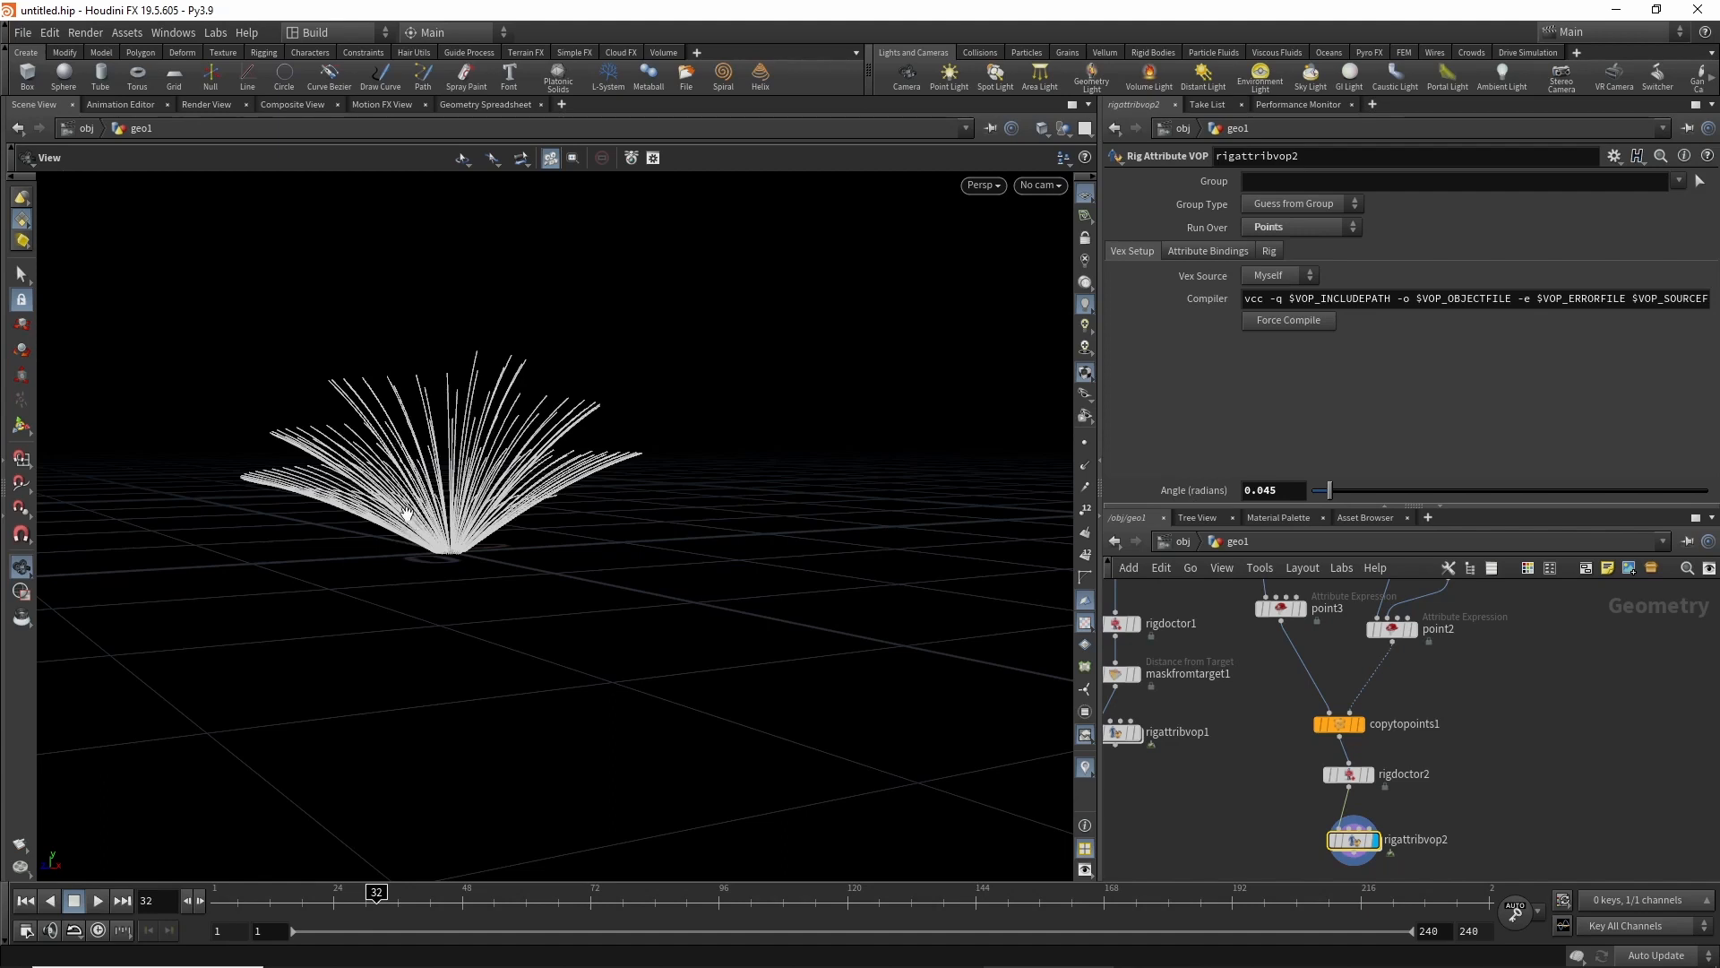
{"action": "scroll", "coordinate": [1261, 701], "scroll_direction": "down", "scroll_amount": 3}
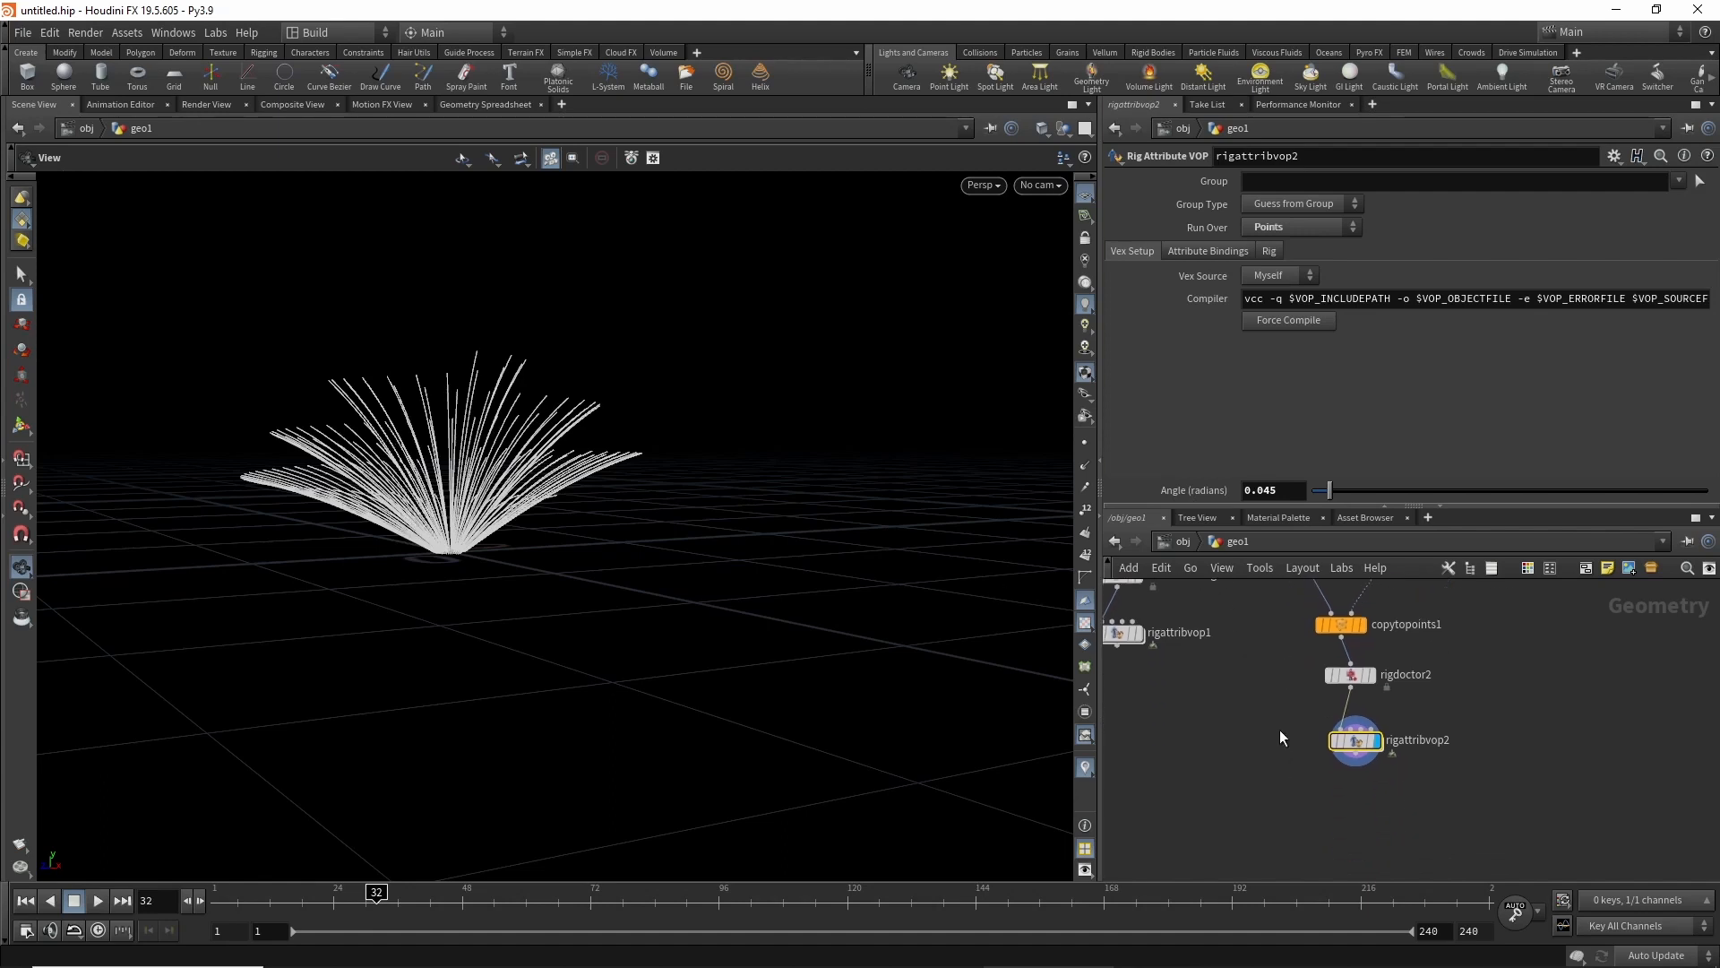
Duplicate rigattribvop2 as rigattribvop3, wire the copy below the original and display it.
{"action": "mouse_move", "coordinate": [1341, 751]}
{"action": "mouse_move", "coordinate": [1353, 745]}
{"action": "left_mouse_down", "text": "alt"}
{"action": "mouse_move", "coordinate": [1303, 794]}
{"action": "mouse_move", "coordinate": [1354, 833]}
{"action": "mouse_move", "coordinate": [1359, 755]}
{"action": "left_mouse_up", "text": "alt"}
{"action": "left_click_drag", "start_coordinate": [1264, 724], "coordinate": [1384, 767]}
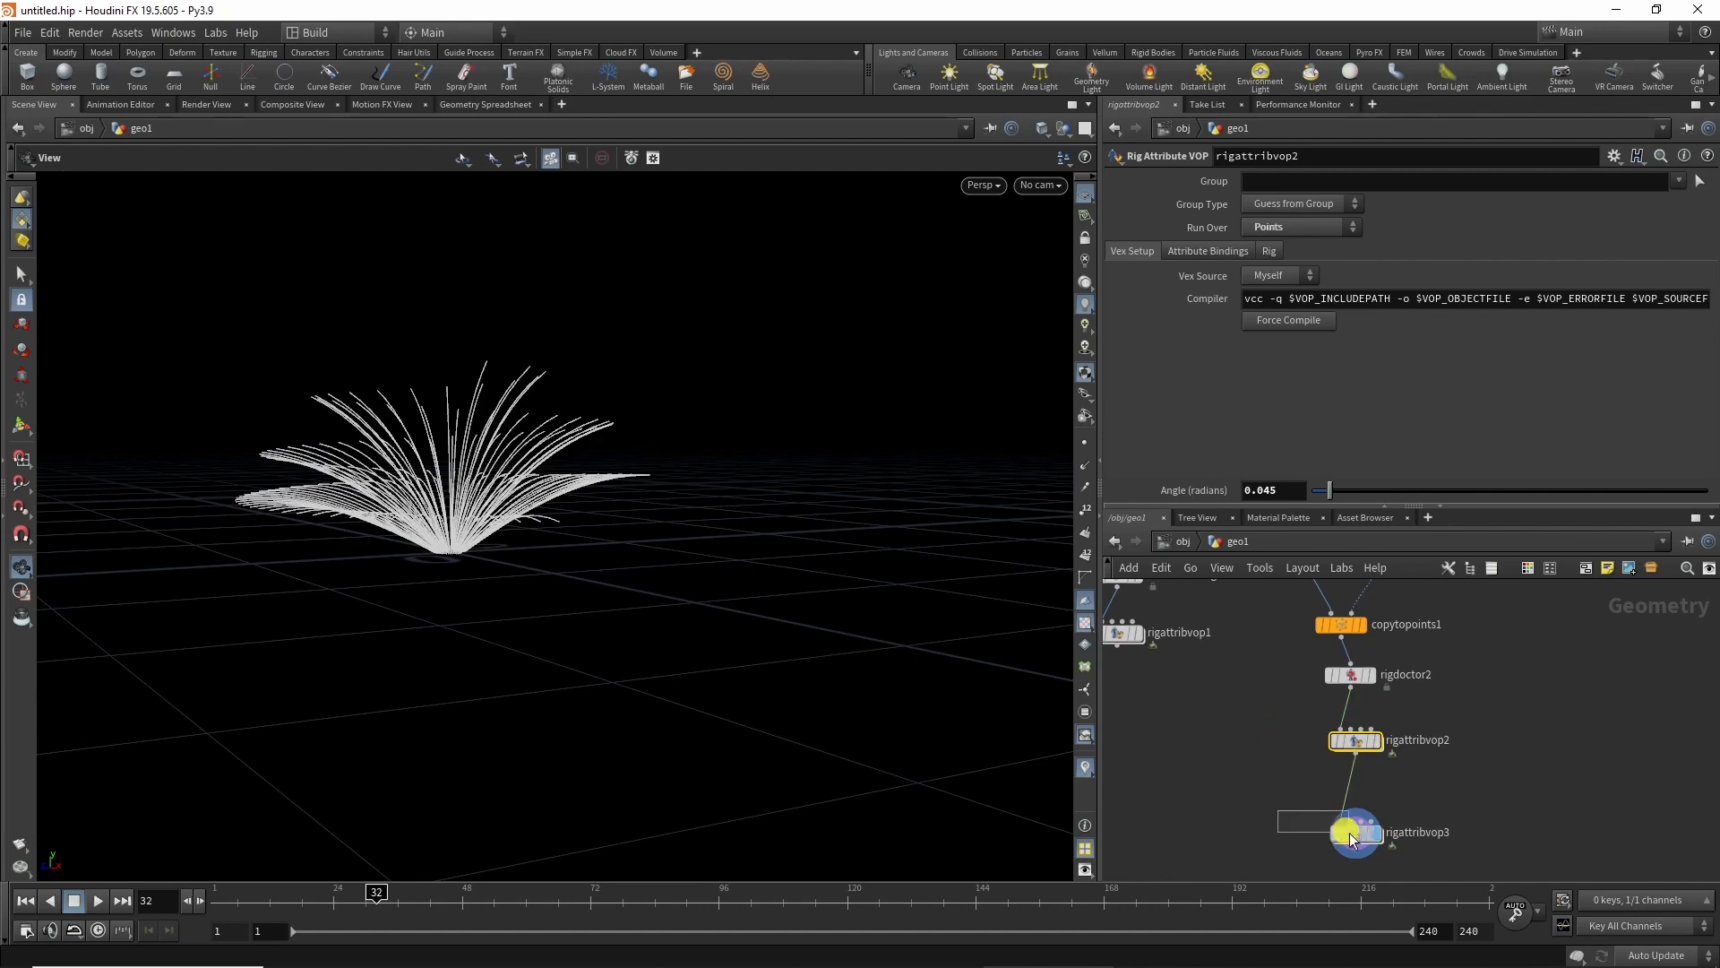
Space rigattribvop2 between its neighbours in the network and set its Angle (radians) to 0.036.
{"action": "mouse_move", "coordinate": [1332, 491]}
{"action": "left_mouse_down"}
{"action": "mouse_move", "coordinate": [1361, 491]}
{"action": "mouse_move", "coordinate": [1330, 490]}
{"action": "left_mouse_up"}
{"action": "middle_click_drag", "start_coordinate": [1359, 741], "coordinate": [1378, 712]}
{"action": "left_click_drag", "start_coordinate": [1378, 712], "coordinate": [1374, 727]}
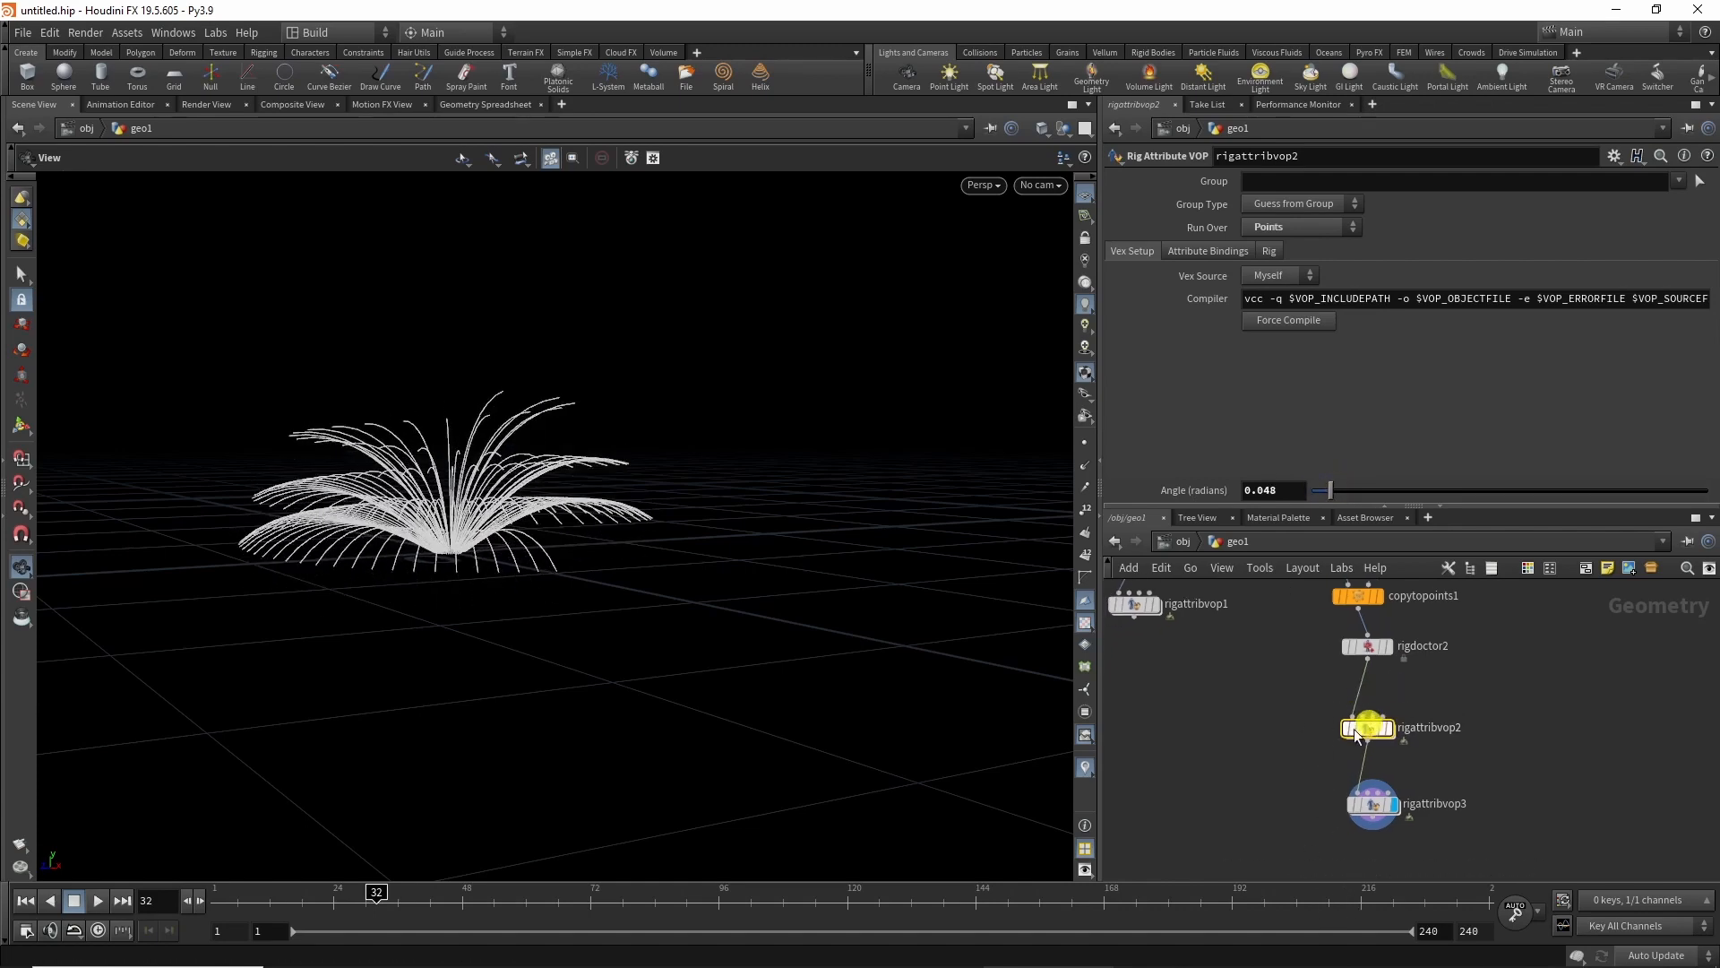
{"action": "left_click", "coordinate": [1398, 811]}
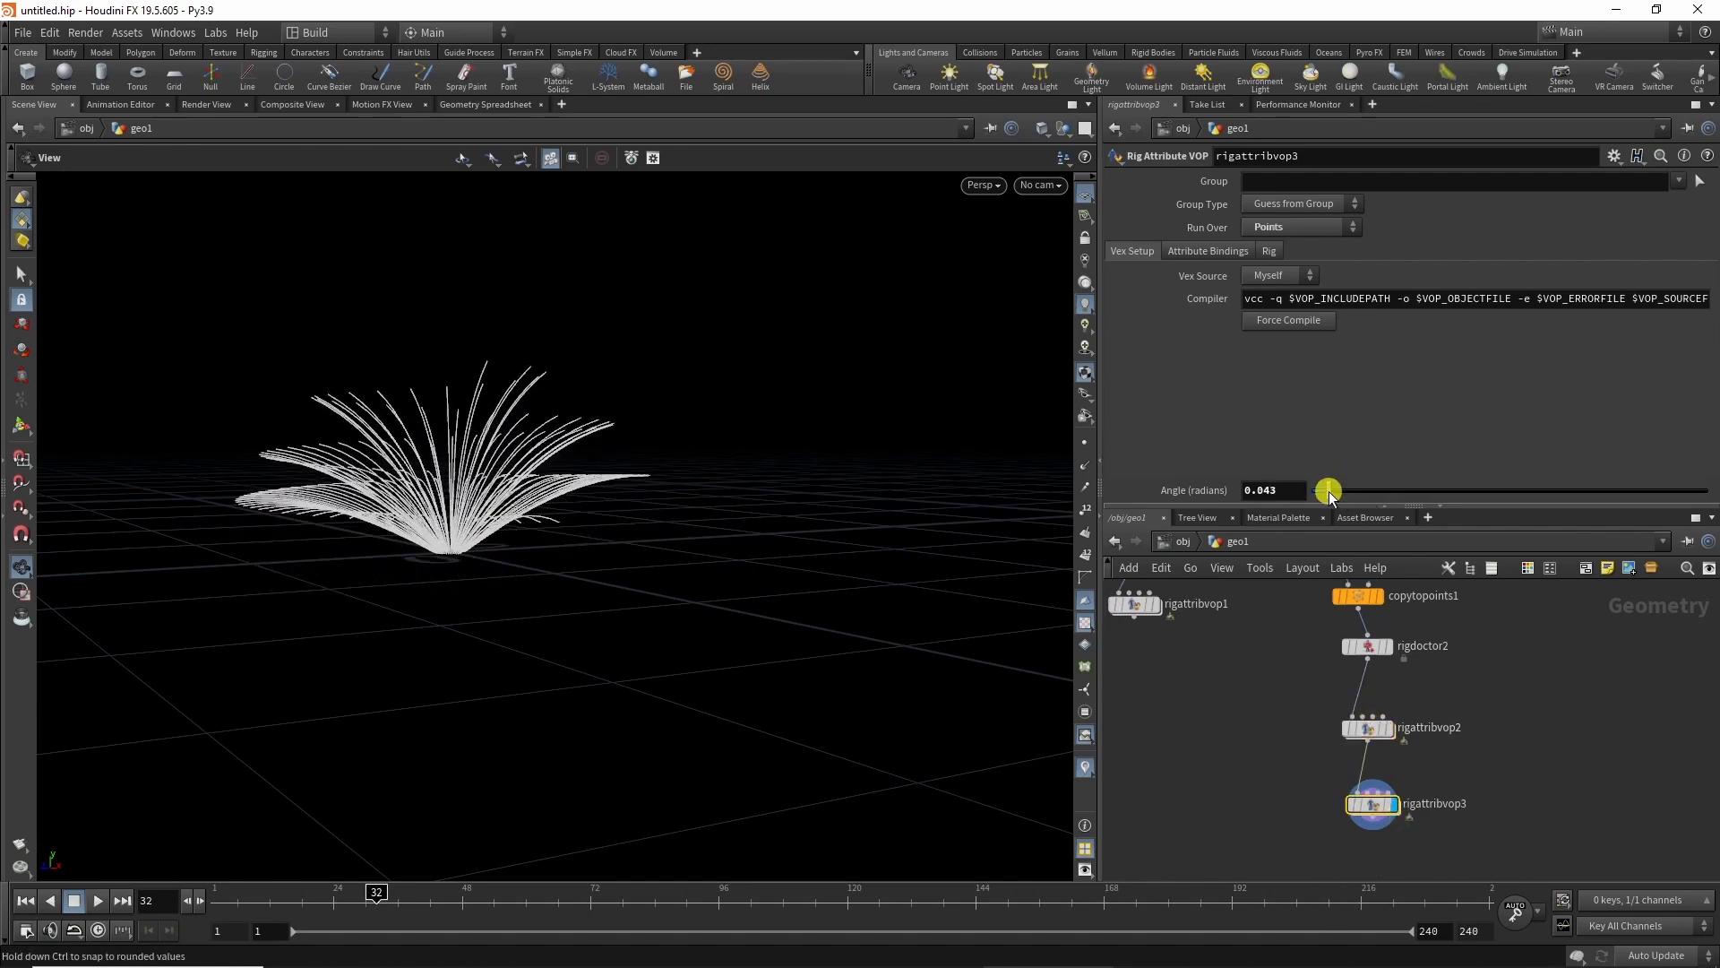
{"action": "left_click", "coordinate": [1355, 741]}
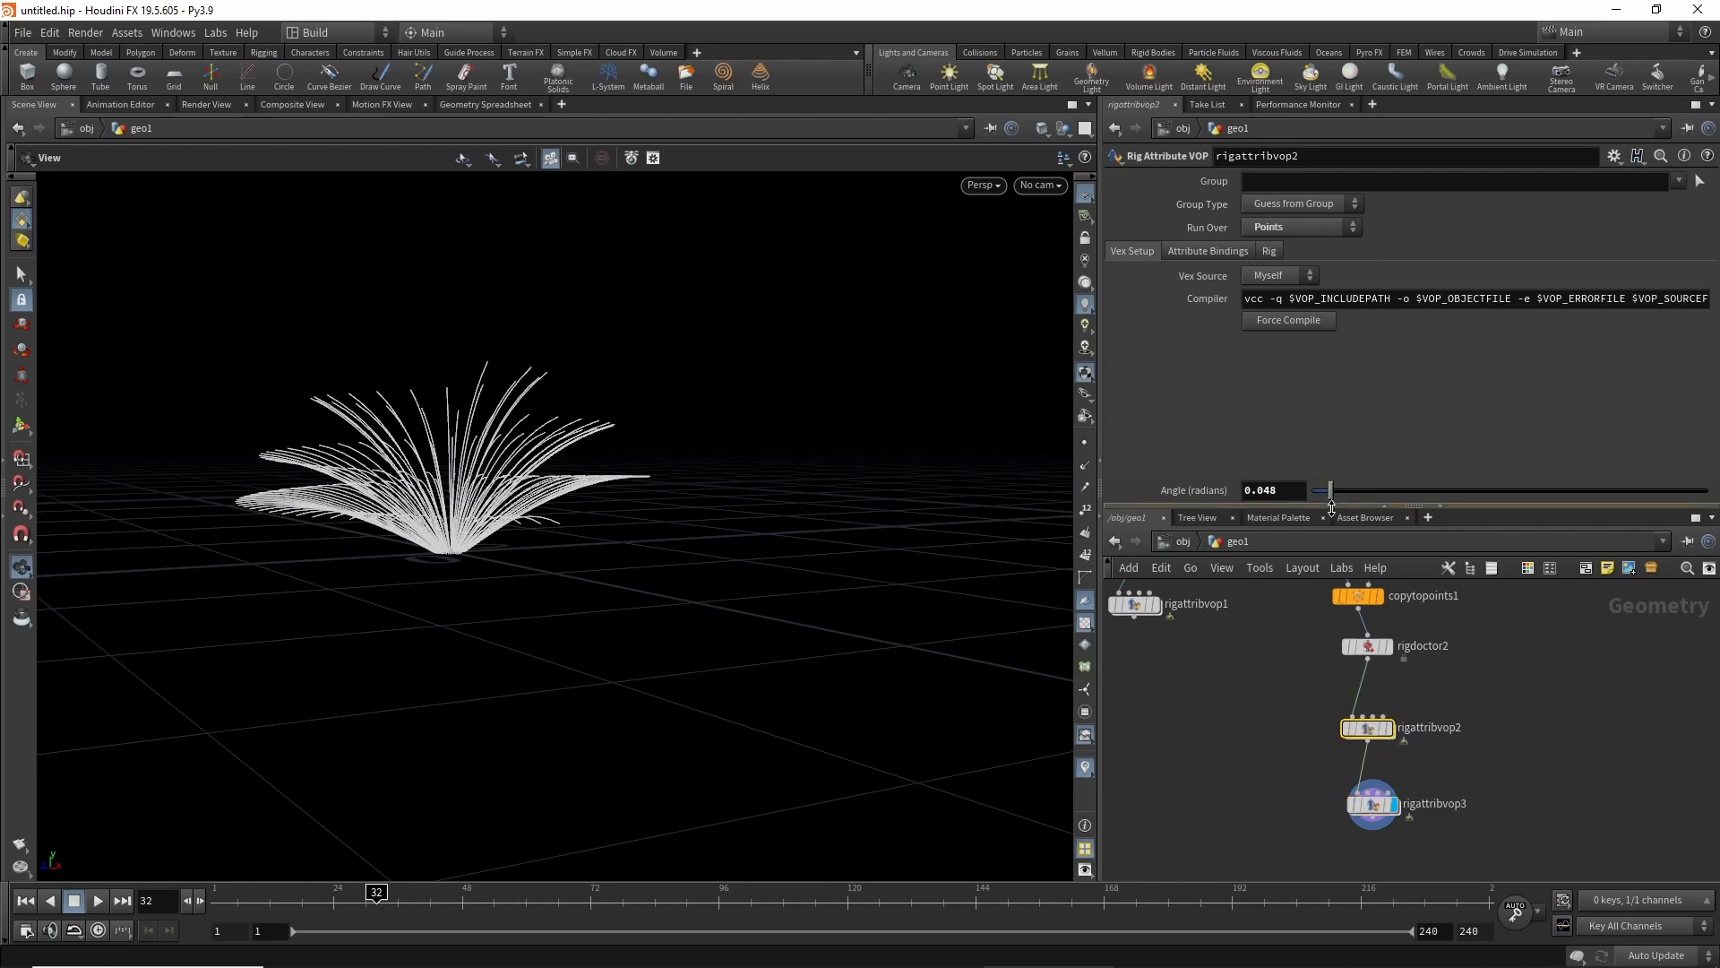
{"action": "left_click_drag", "start_coordinate": [1332, 503], "coordinate": [1327, 498]}
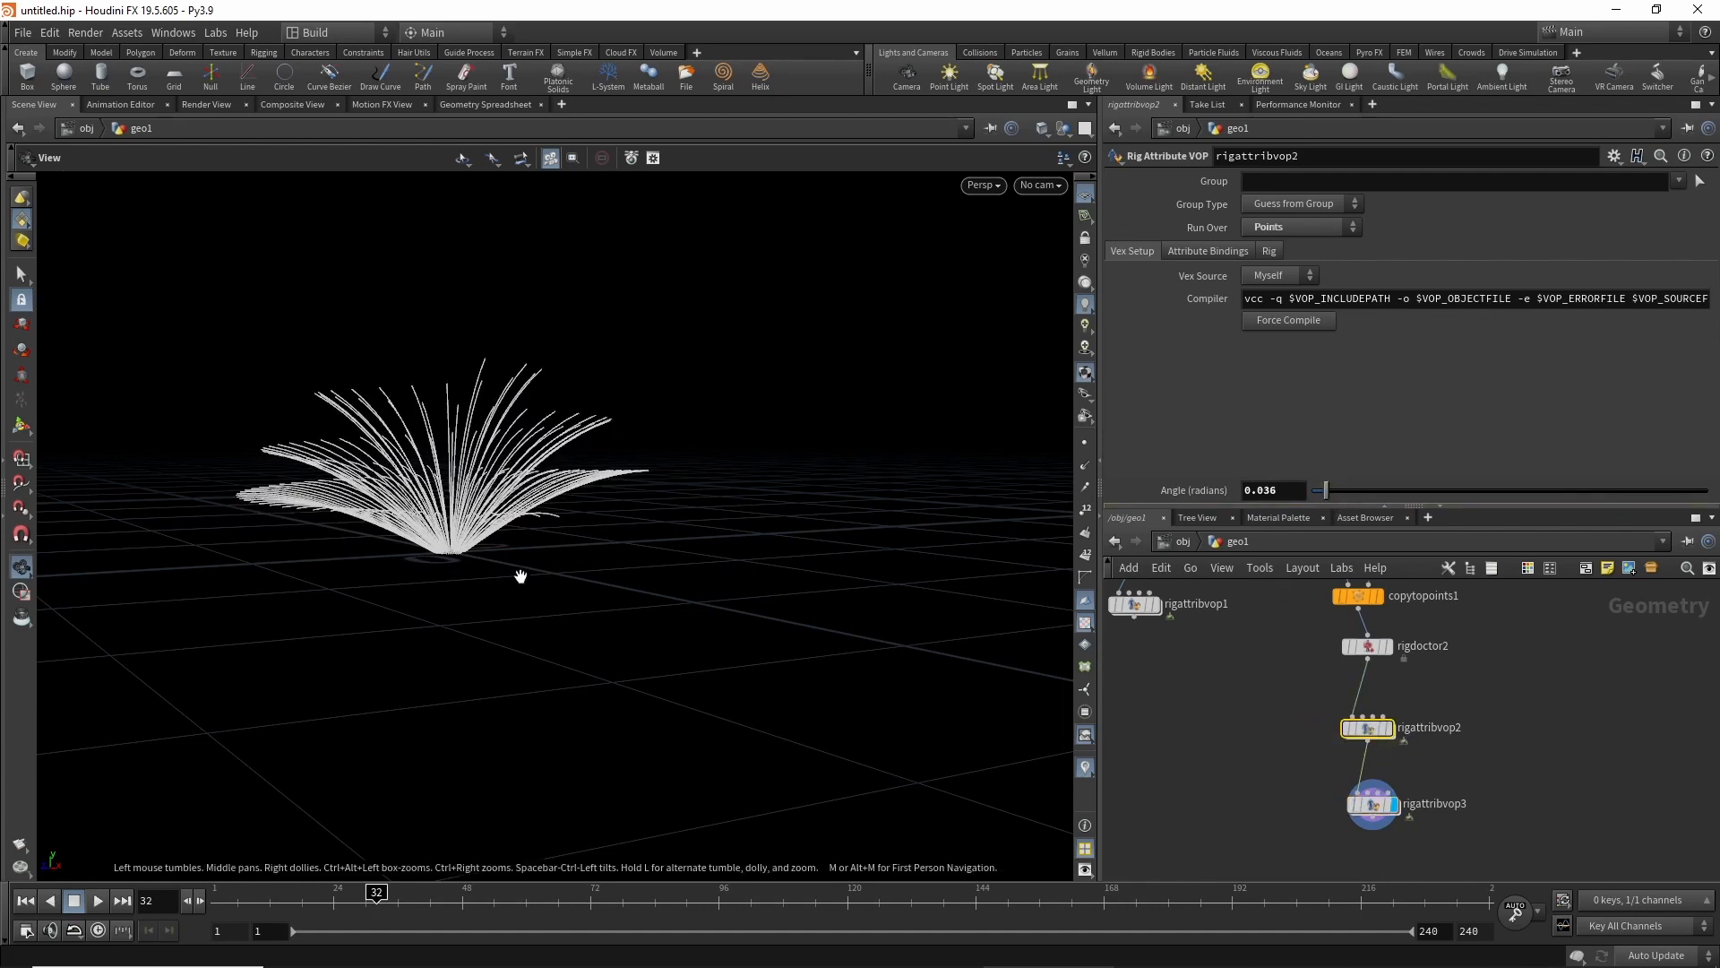
{"action": "scroll", "coordinate": [464, 578], "scroll_direction": "up", "scroll_amount": 4}
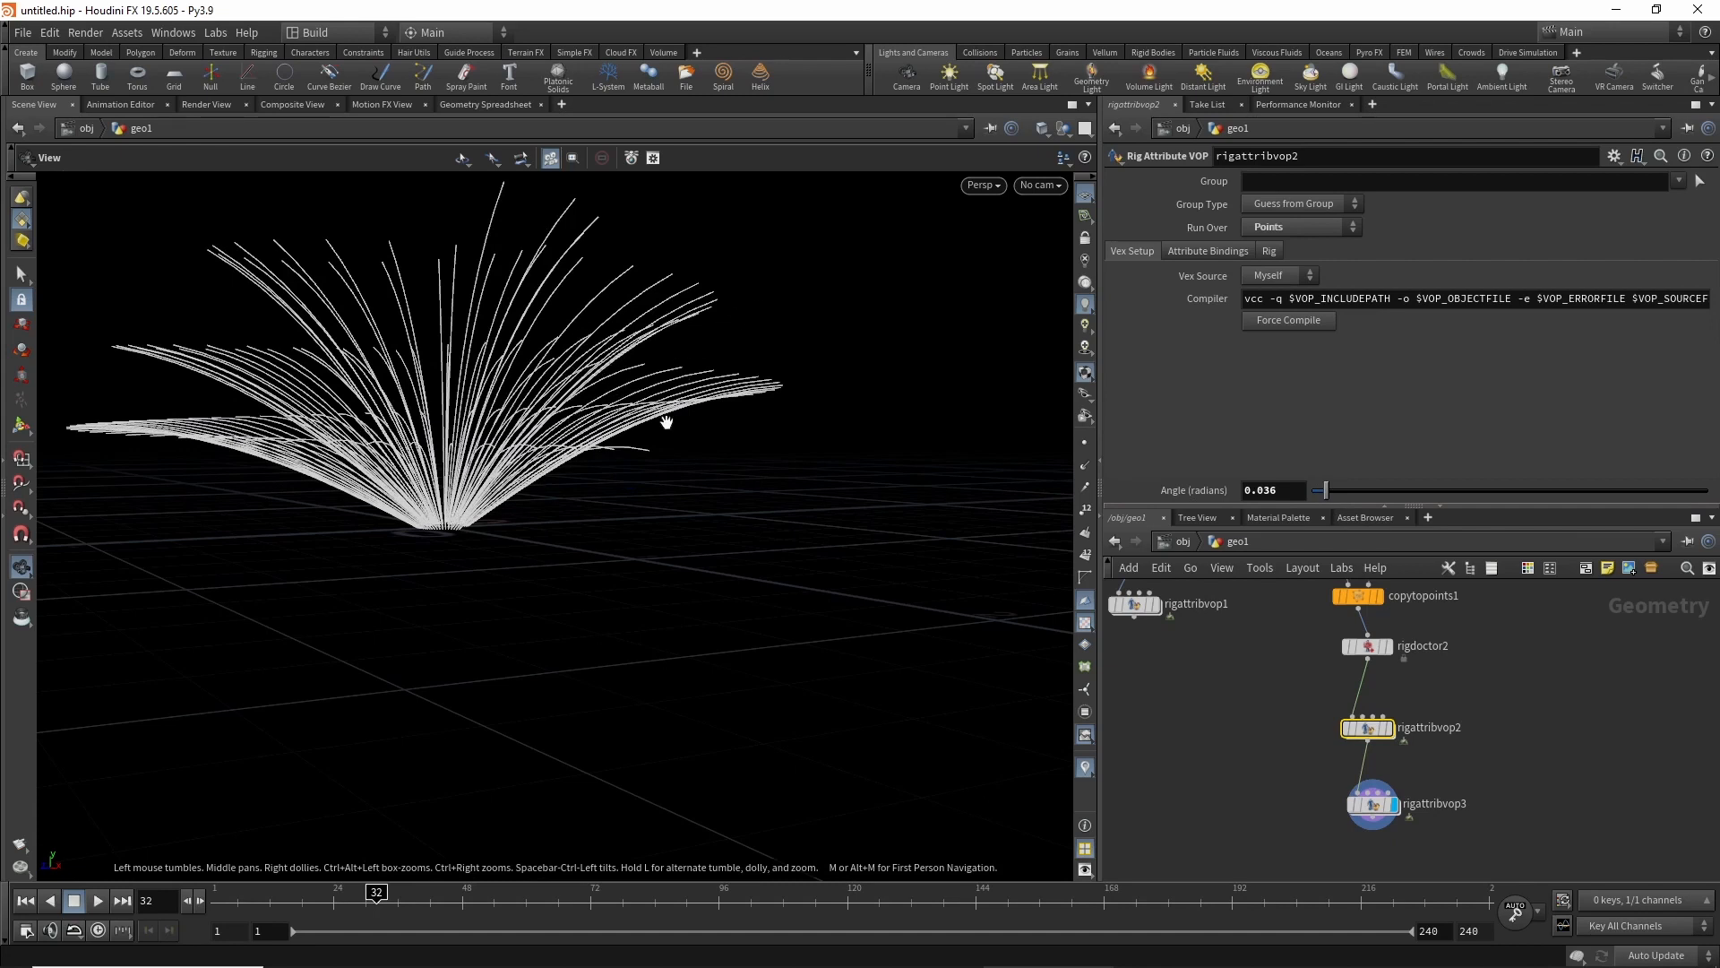
Inside rigattribvop2, insert a Ramp Parameter on the wire between bind1 and multiply1.
{"action": "key", "text": "Return"}
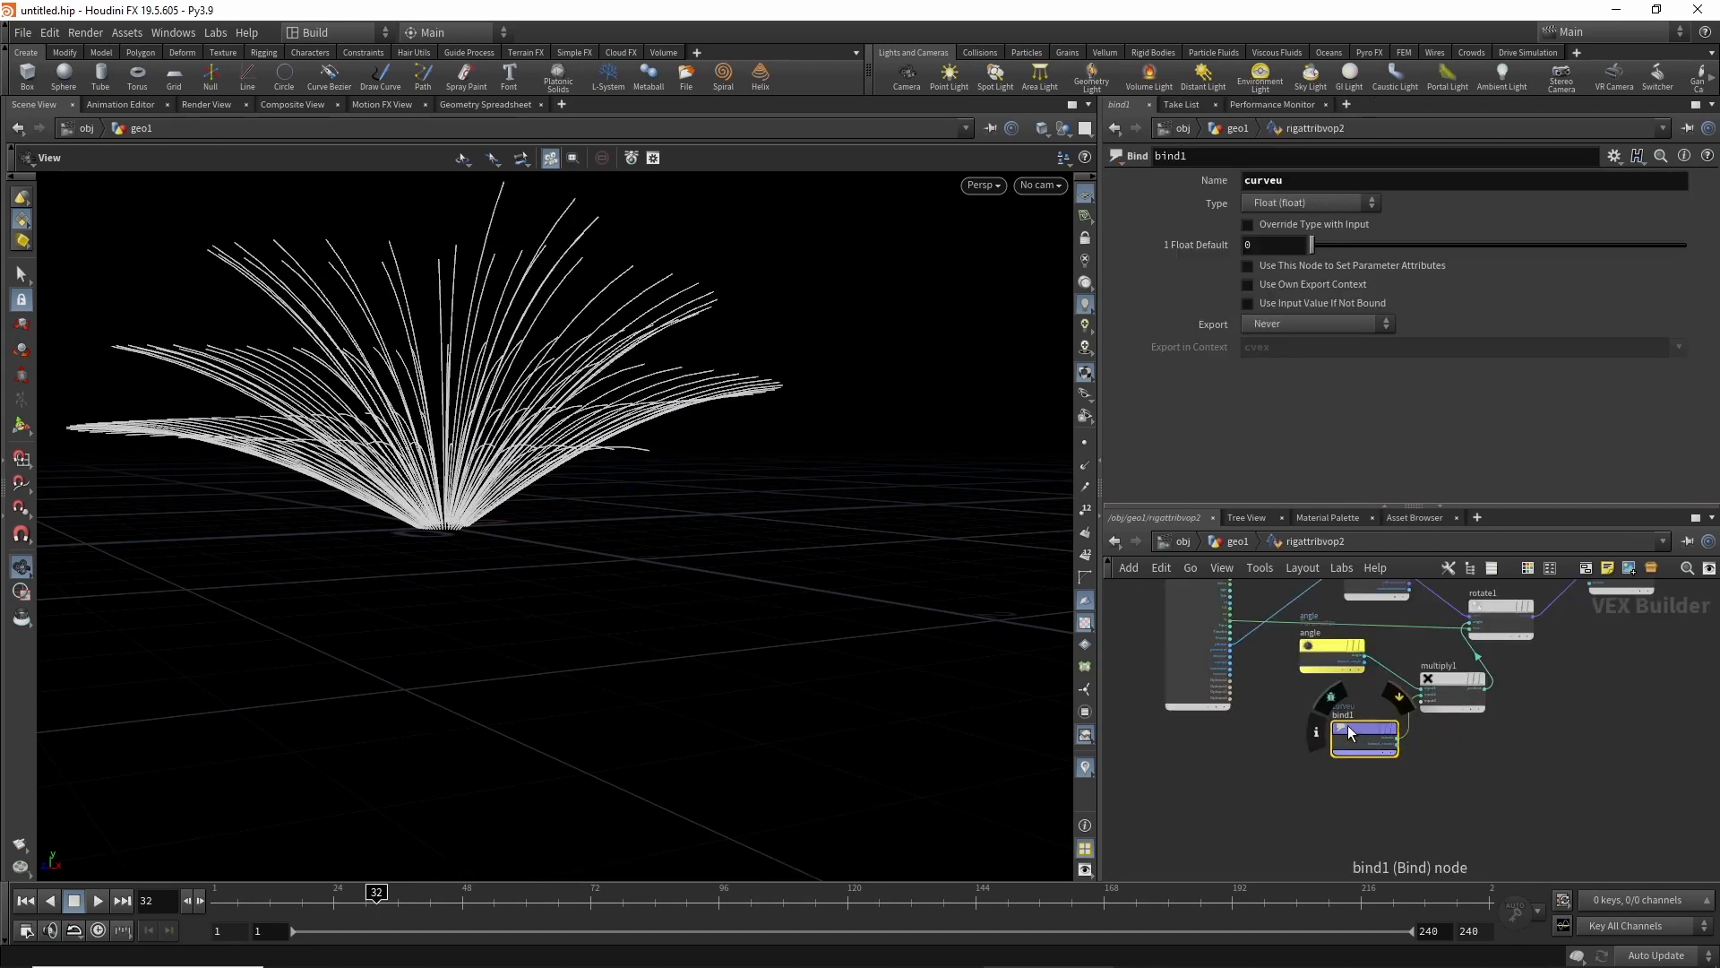
{"action": "left_click_drag", "start_coordinate": [1350, 733], "coordinate": [1246, 773]}
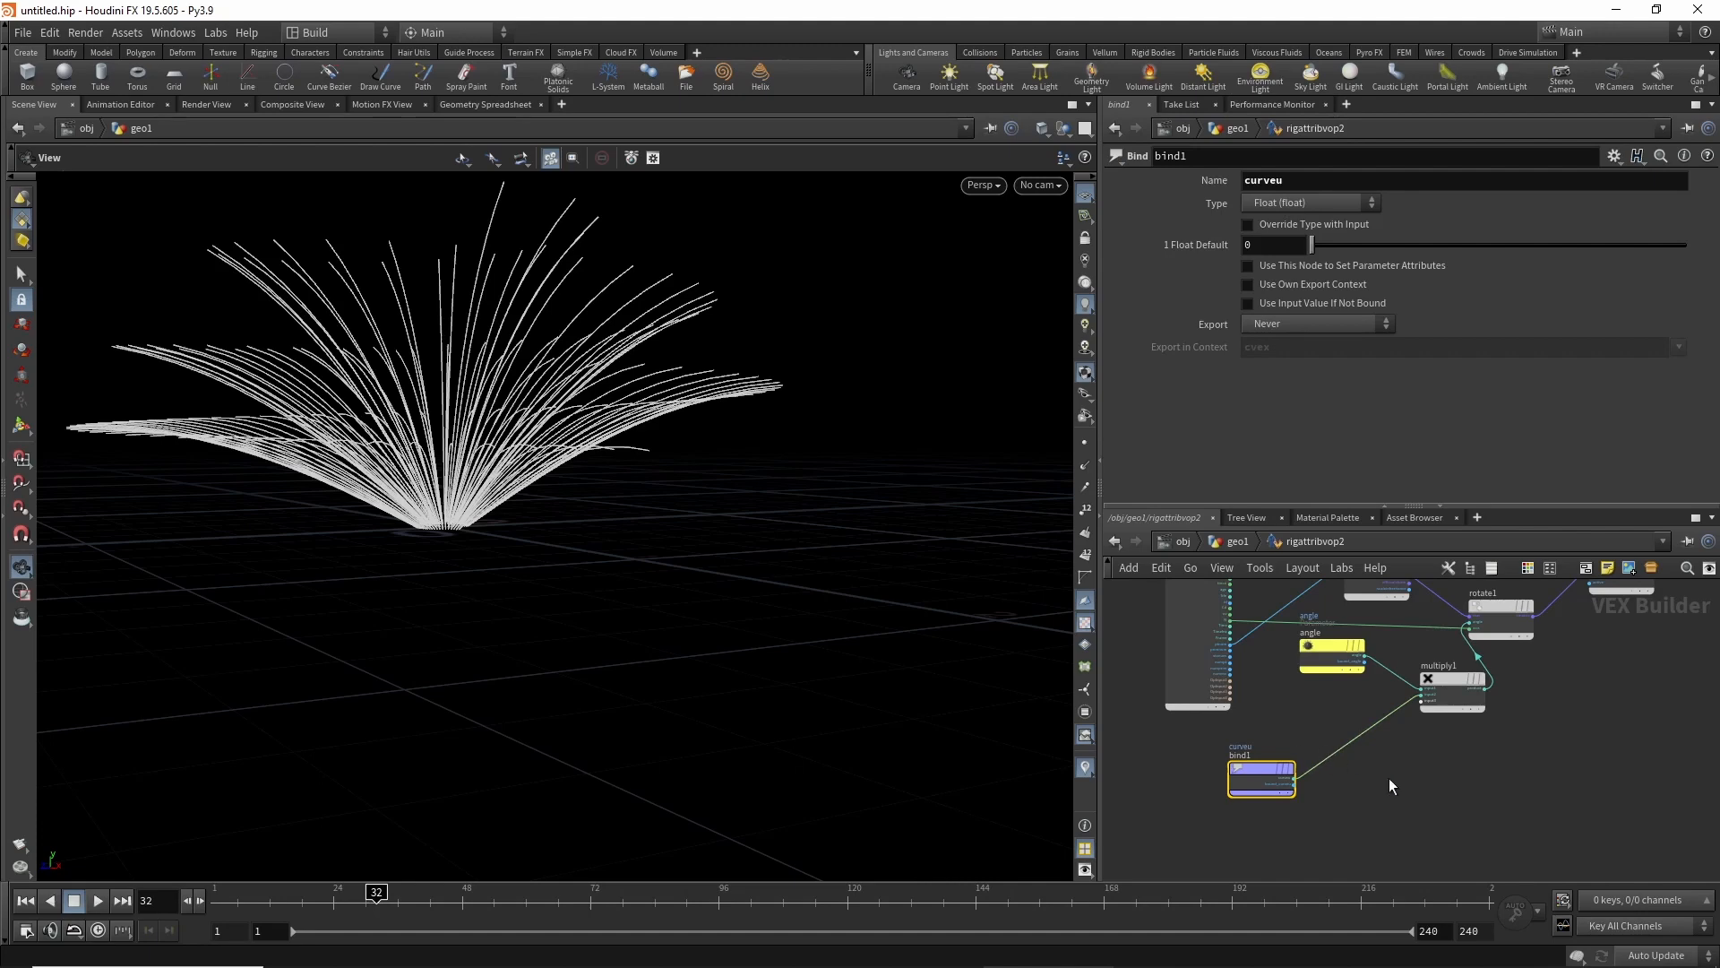
{"action": "key", "text": "Tab"}
{"action": "type", "text": "ram"}
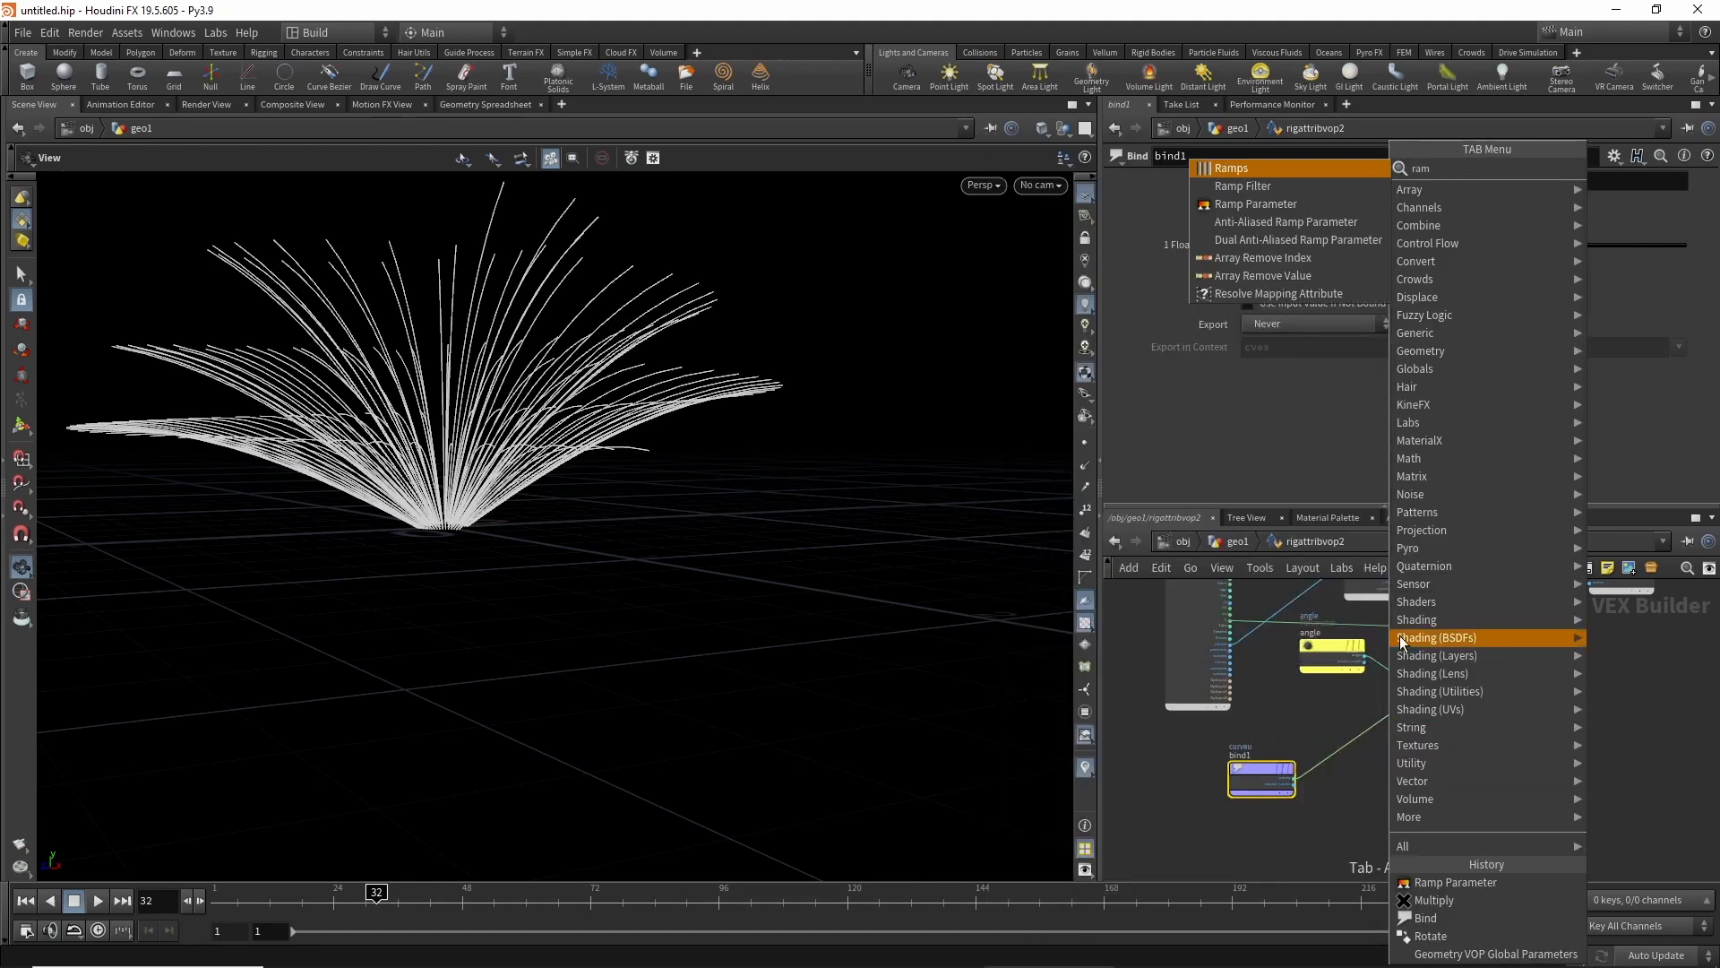
{"action": "left_click", "coordinate": [1271, 206]}
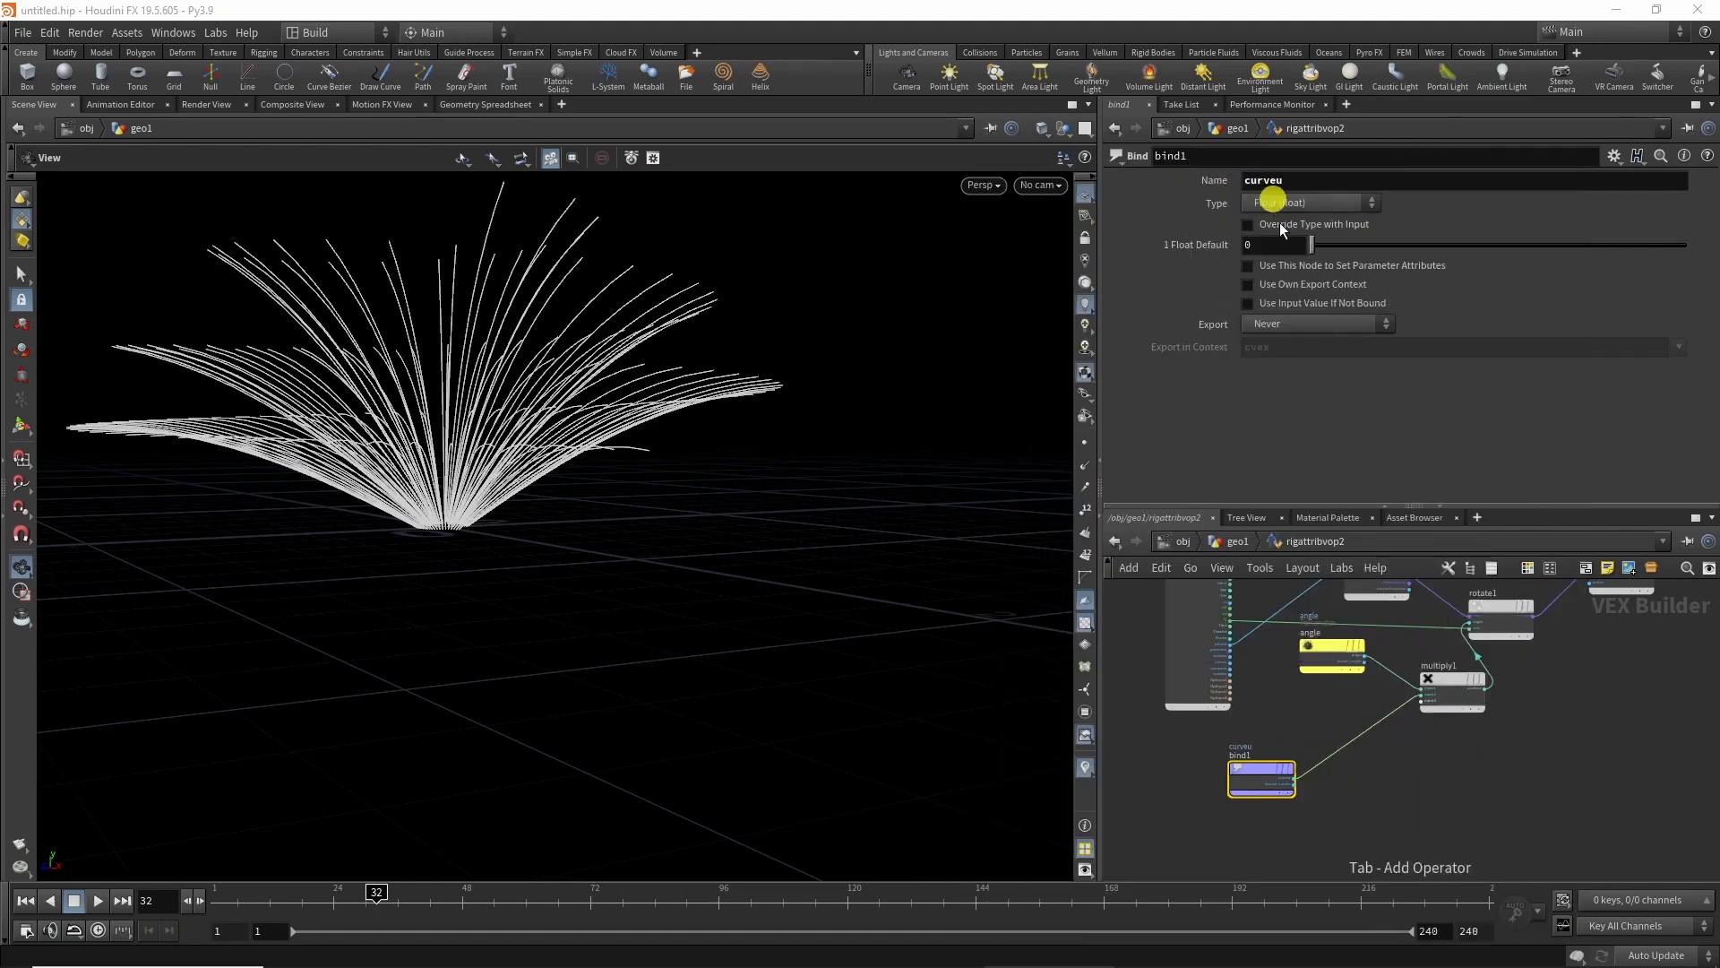
{"action": "left_click", "coordinate": [1367, 741]}
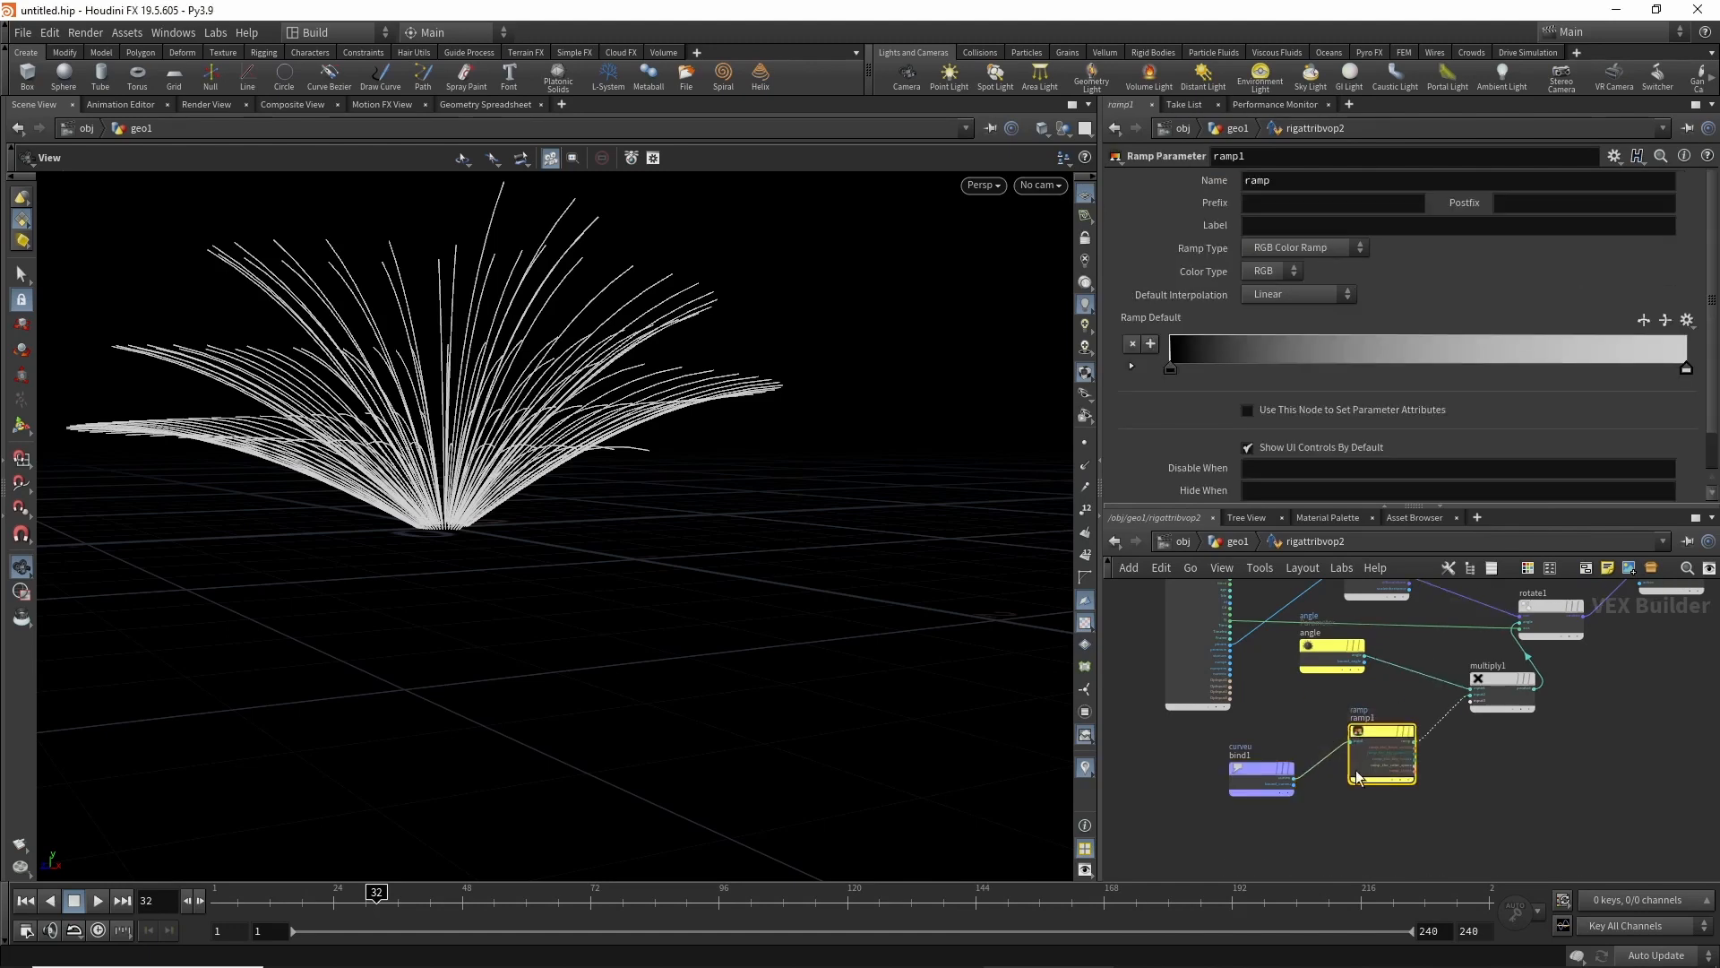
Set ramp1's type to Spline Ramp (float) and return to the geo1 network.
{"action": "left_click", "coordinate": [1271, 245]}
{"action": "left_click", "coordinate": [1274, 286]}
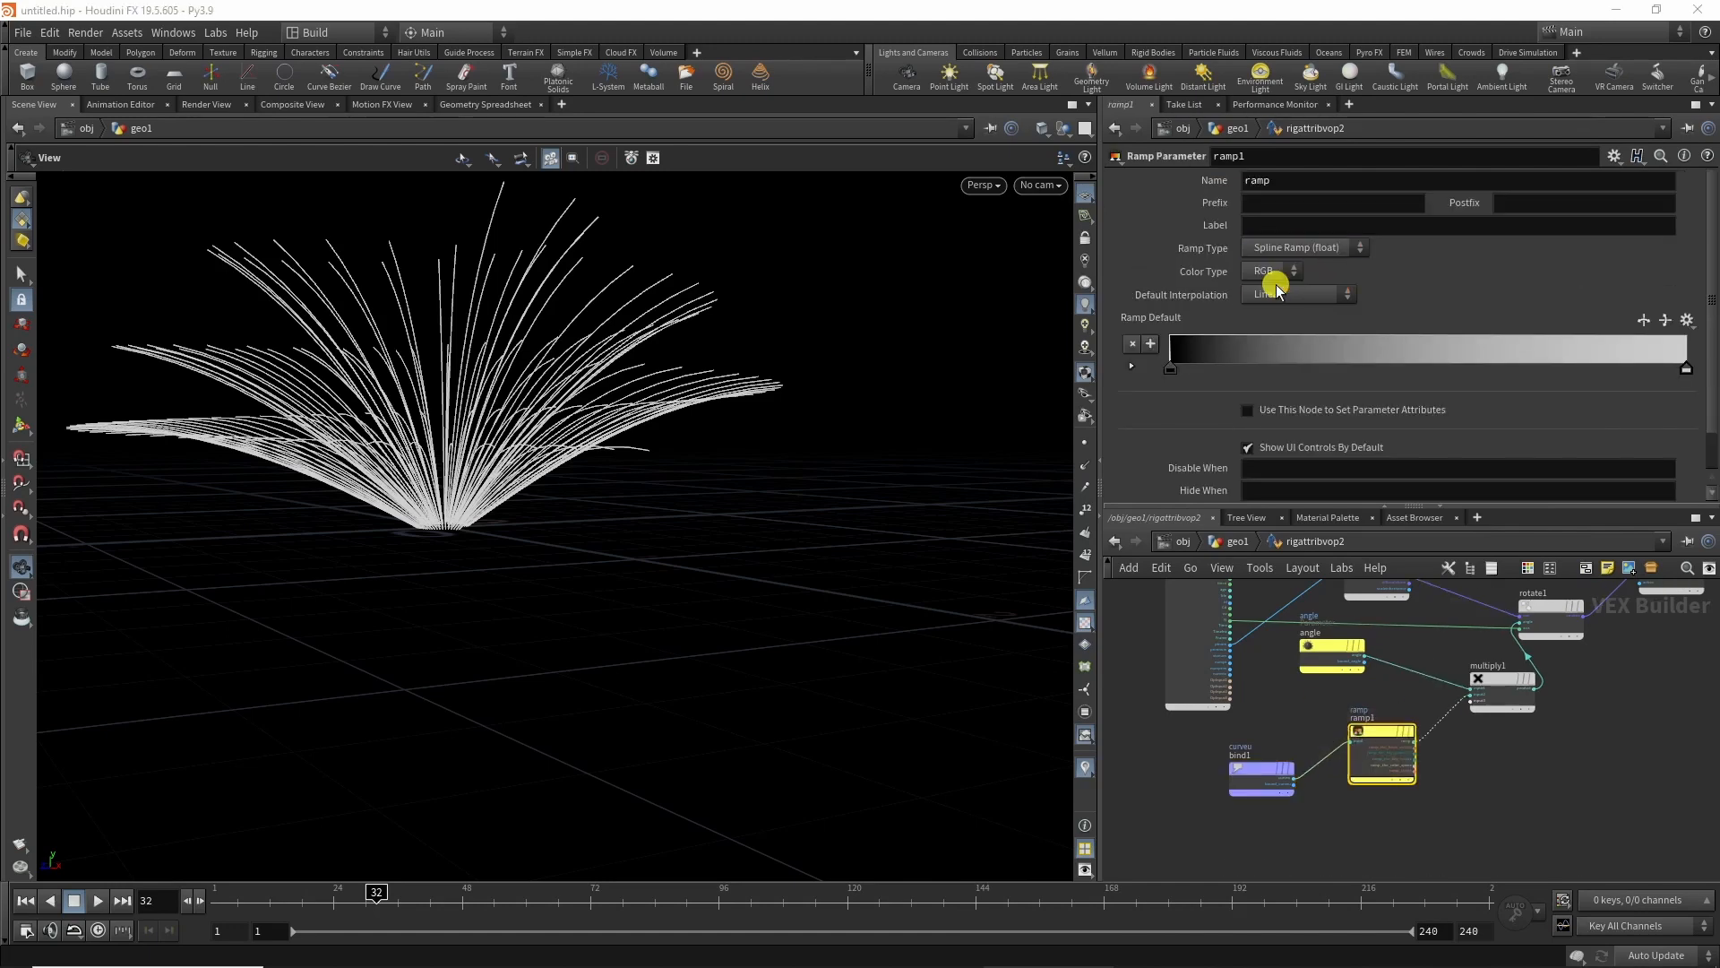
{"action": "left_click", "coordinate": [1235, 541]}
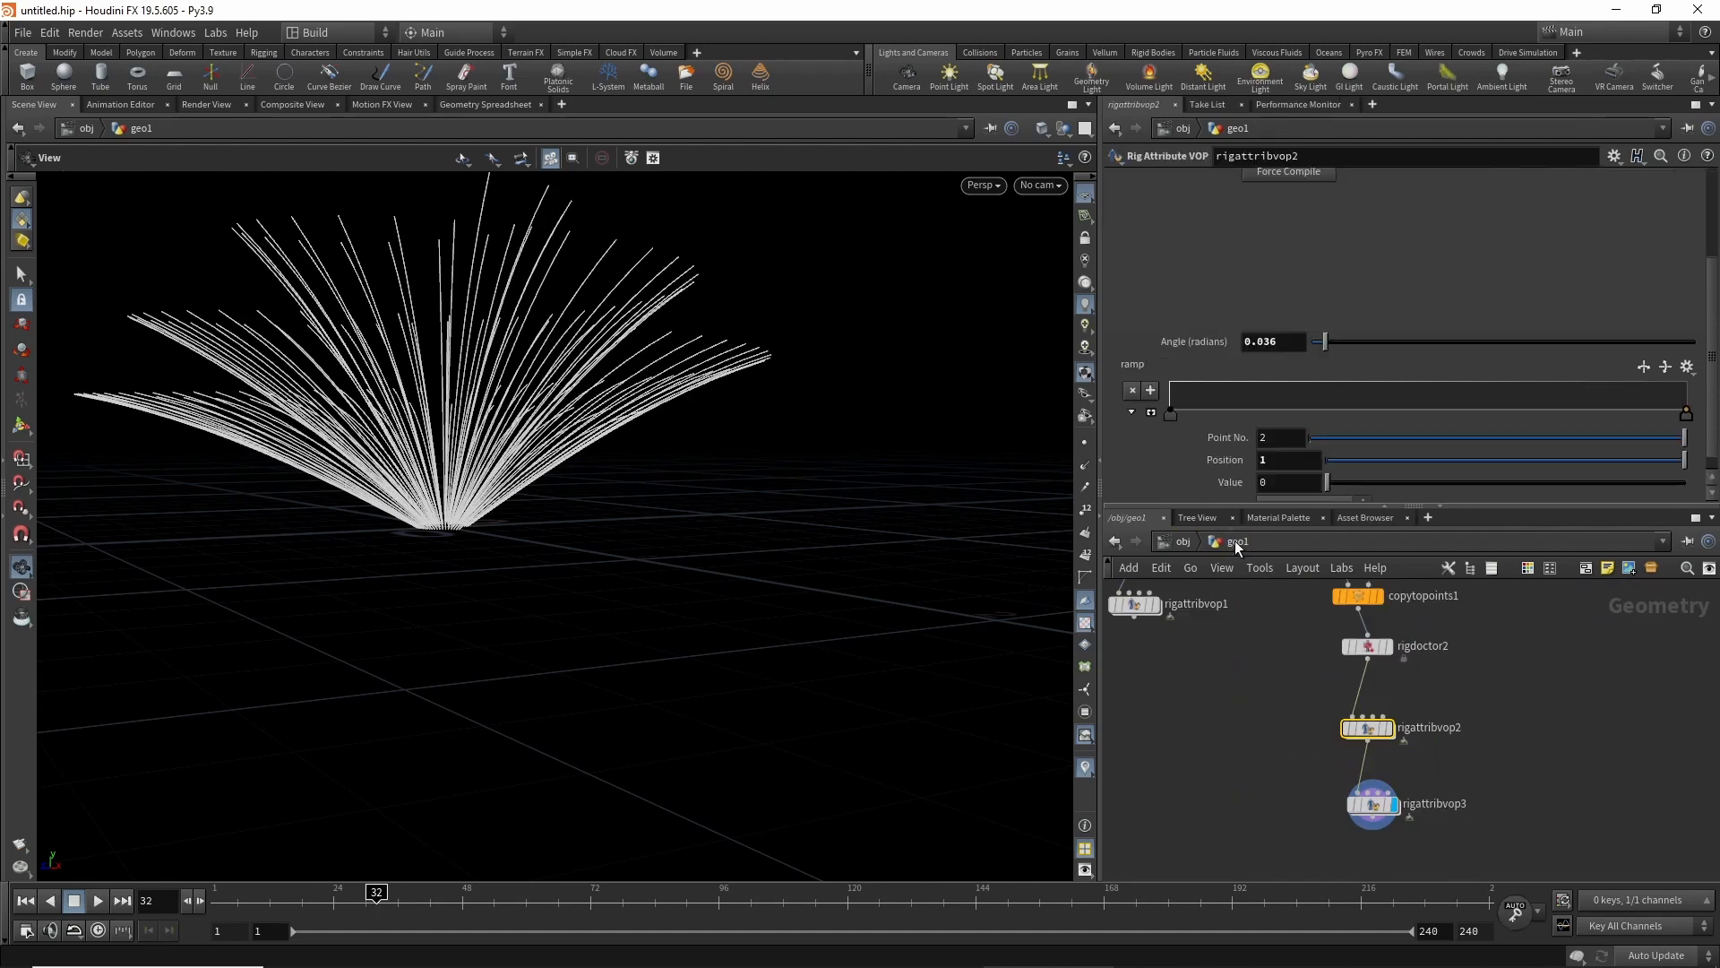
Raise the value of the end point in rigattribvop2's ramp to 1.5.
{"action": "left_click", "coordinate": [1335, 731]}
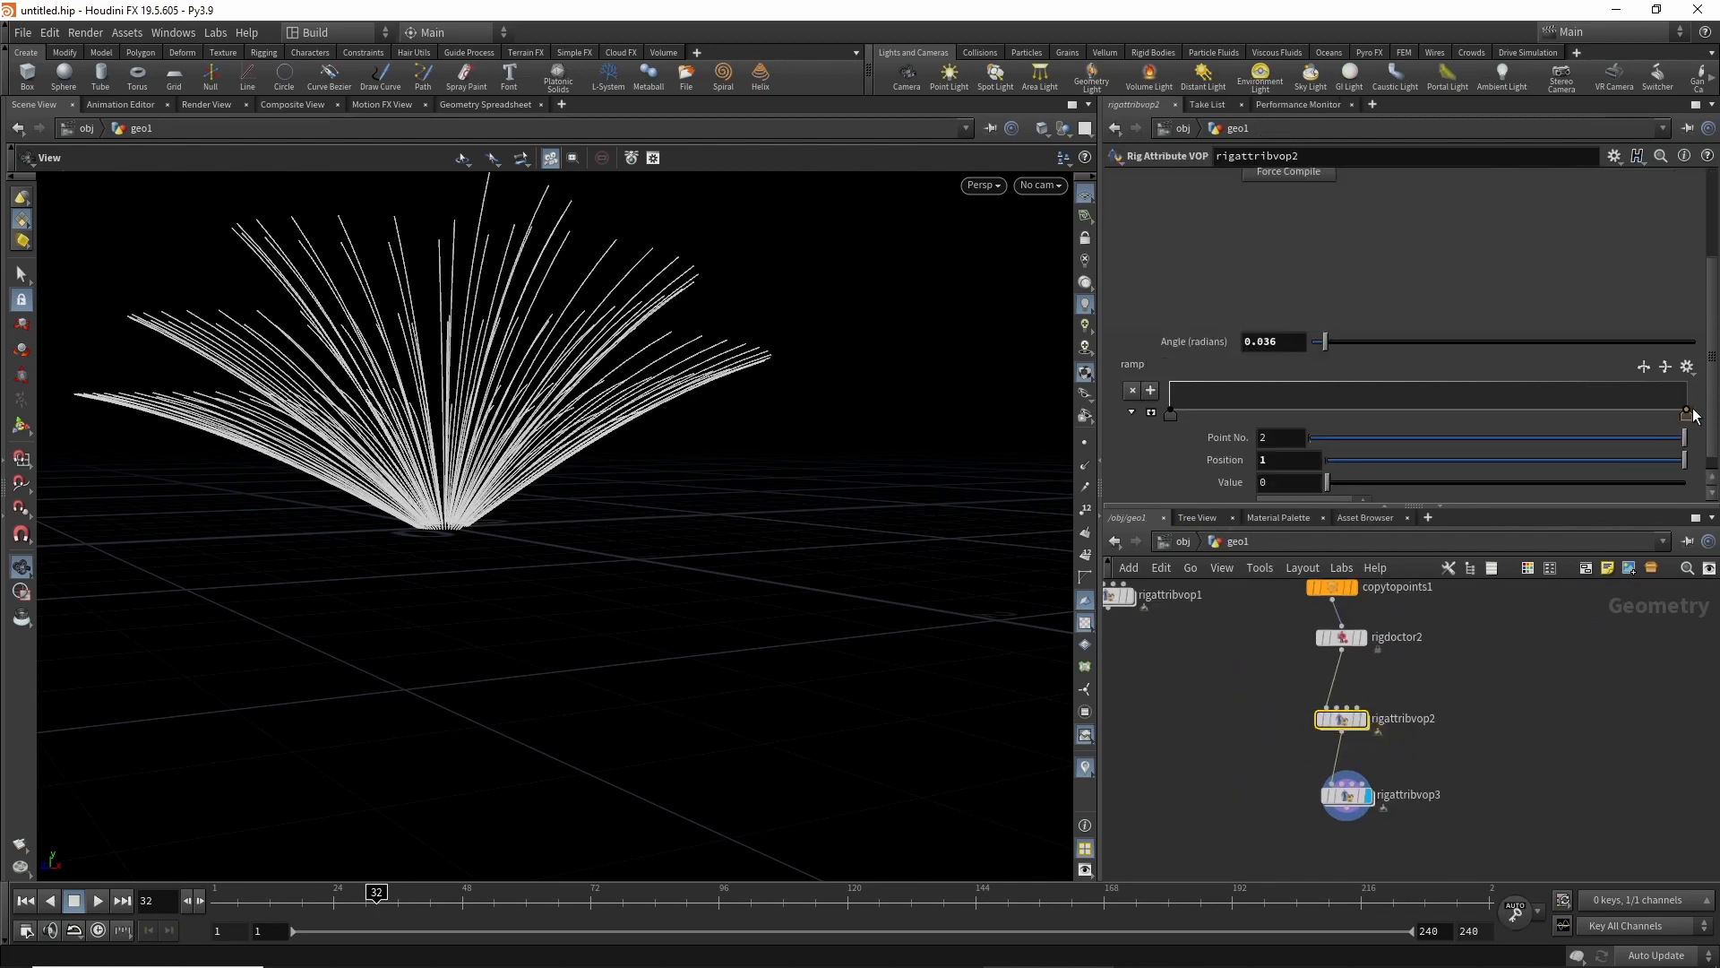
{"action": "left_click_drag", "start_coordinate": [1688, 415], "coordinate": [1699, 382]}
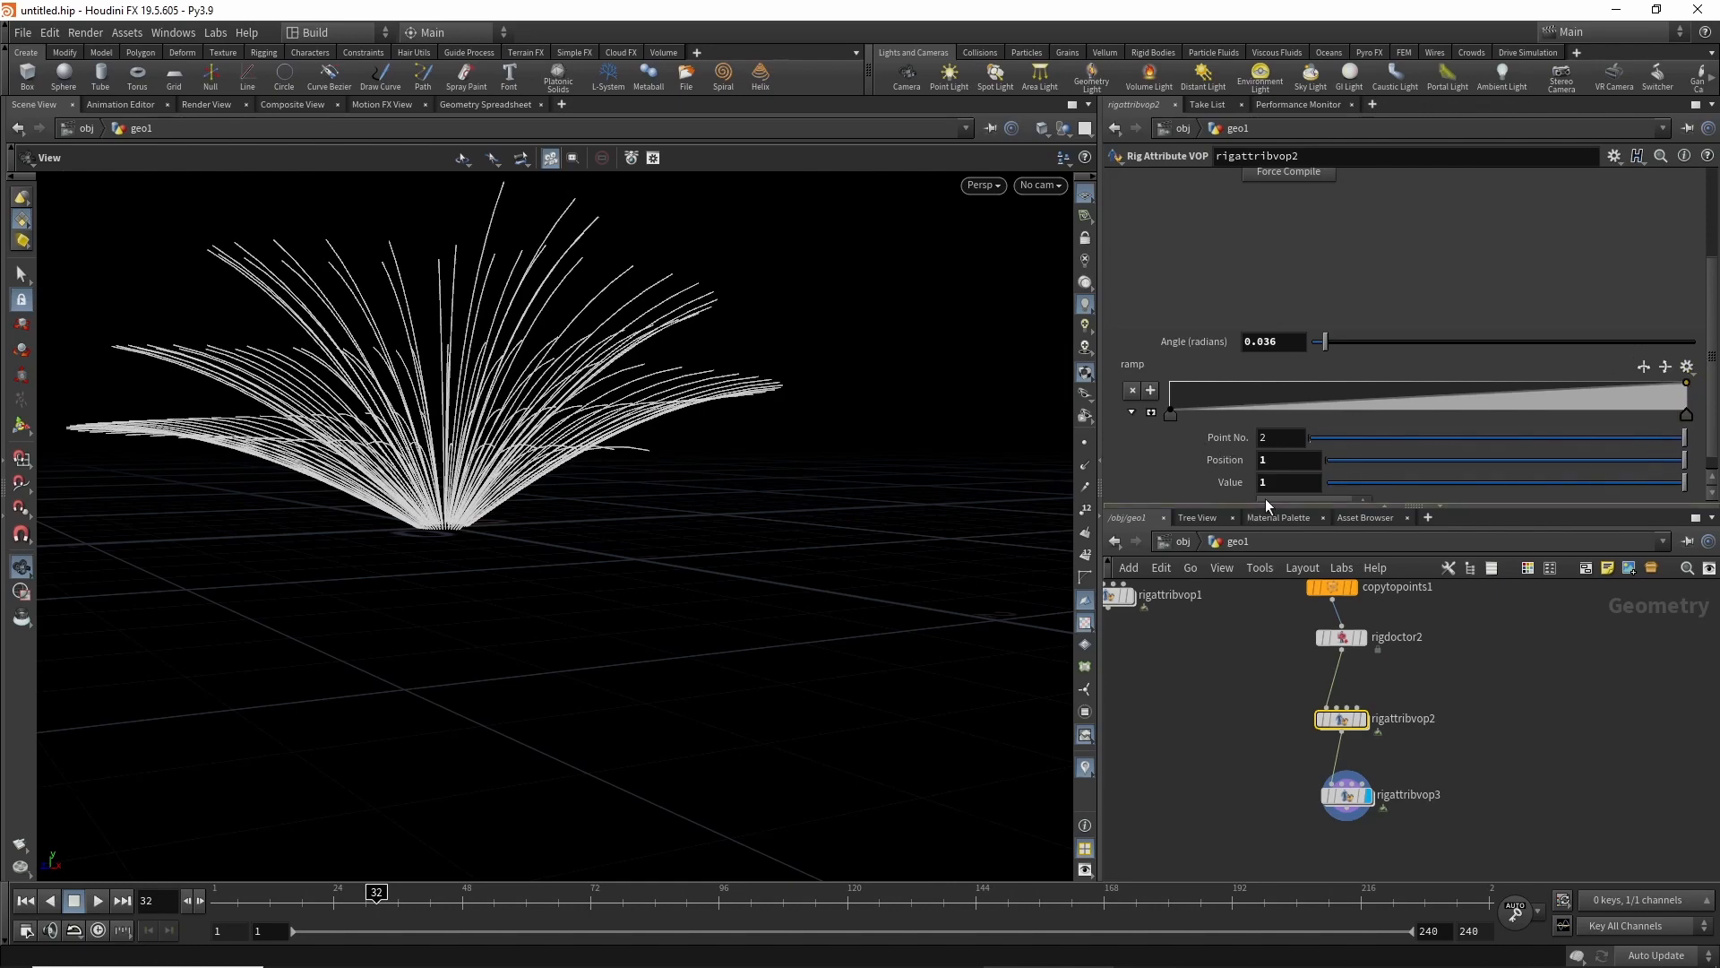
{"action": "middle_click_drag", "start_coordinate": [1274, 484], "coordinate": [1165, 507]}
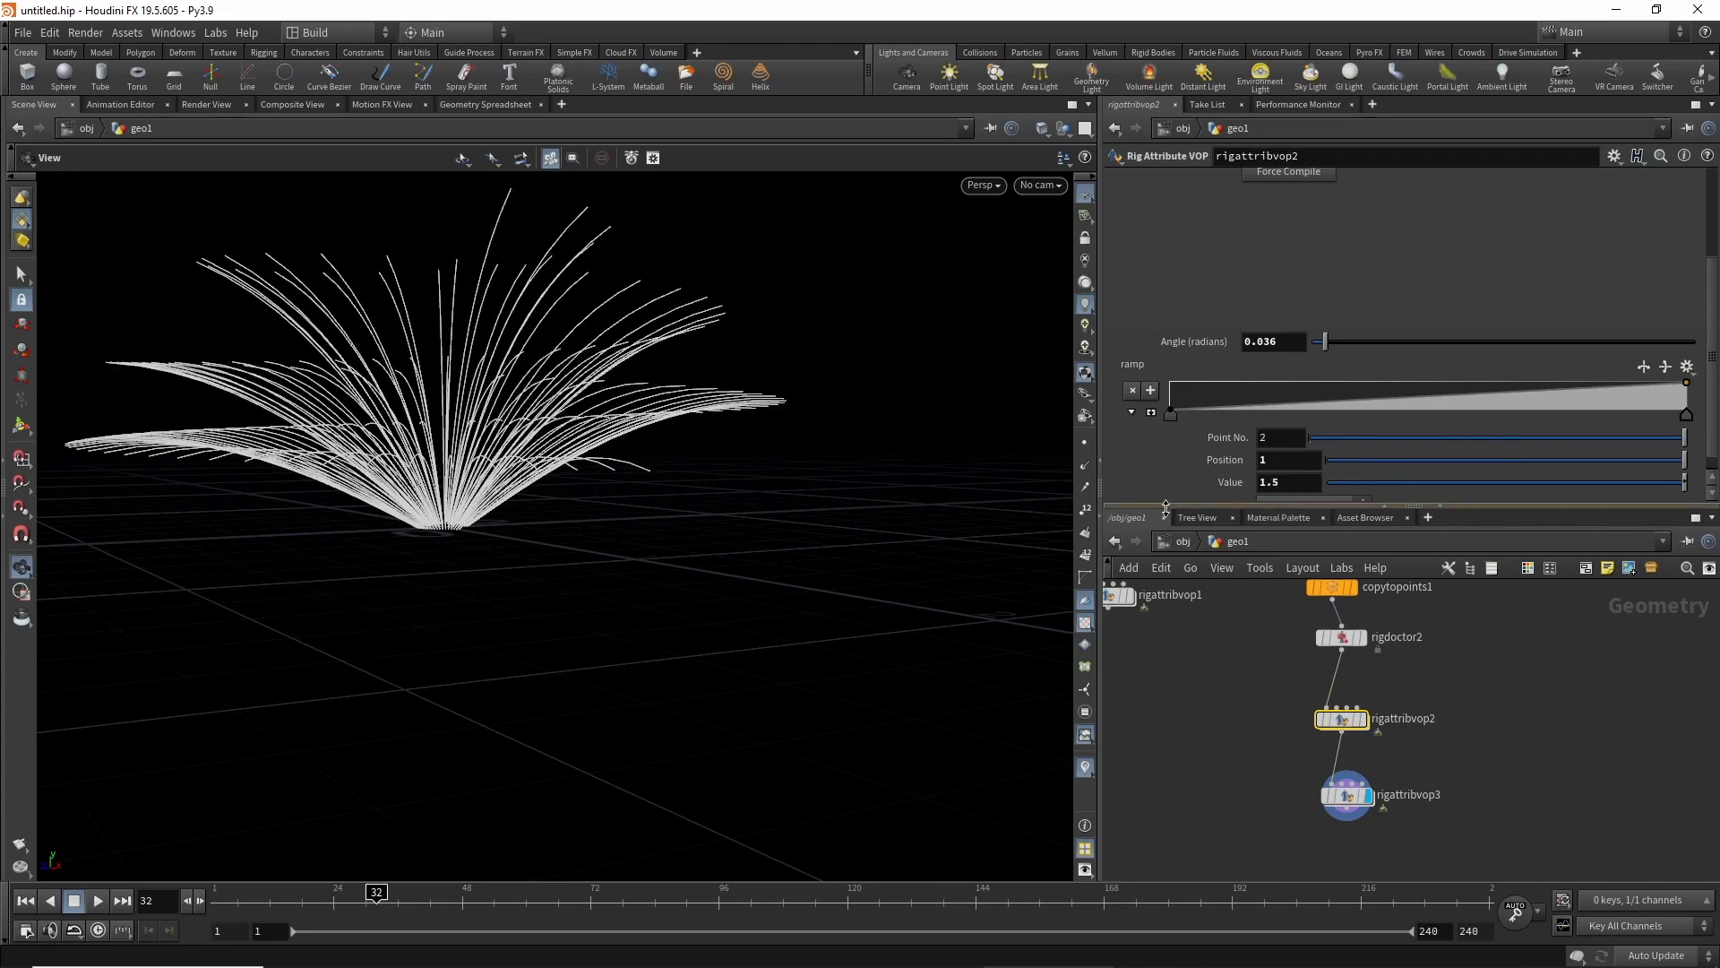
Add a point to rigattribvop2's ramp at position 0.434028 with a value of -2.5.
{"action": "left_click_drag", "start_coordinate": [1407, 397], "coordinate": [1409, 442]}
{"action": "key", "text": "ctrl+z"}
{"action": "left_click", "coordinate": [1399, 421]}
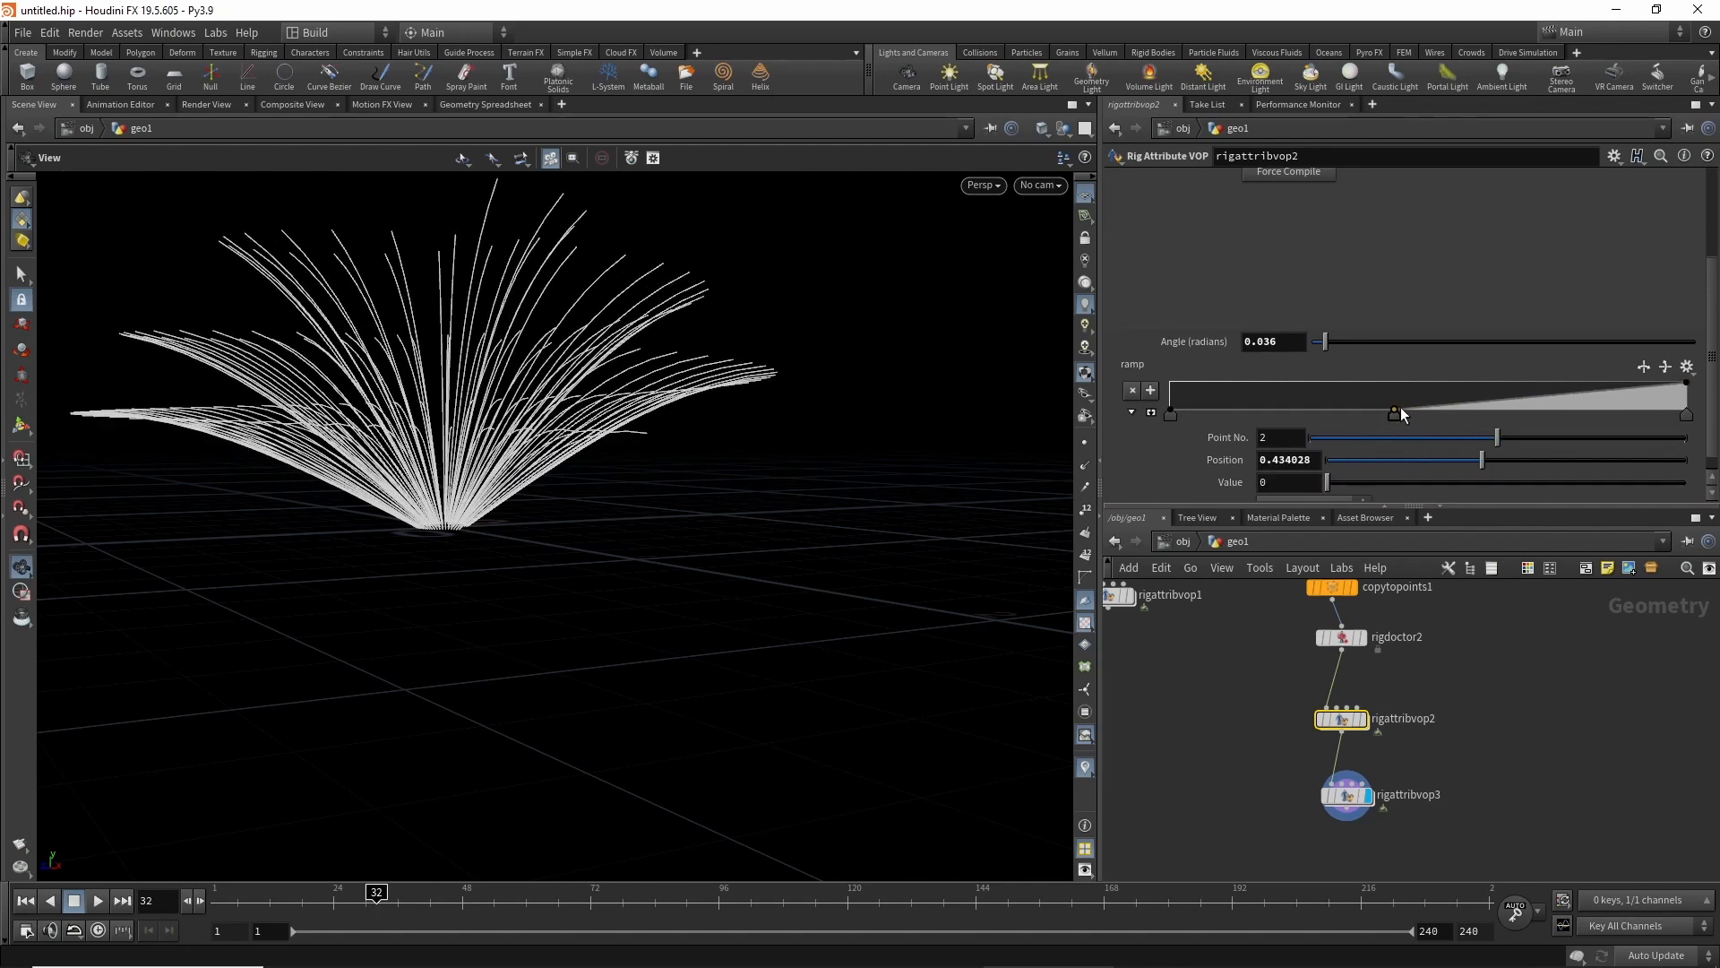
{"action": "middle_click_drag", "start_coordinate": [1288, 478], "coordinate": [1073, 465]}
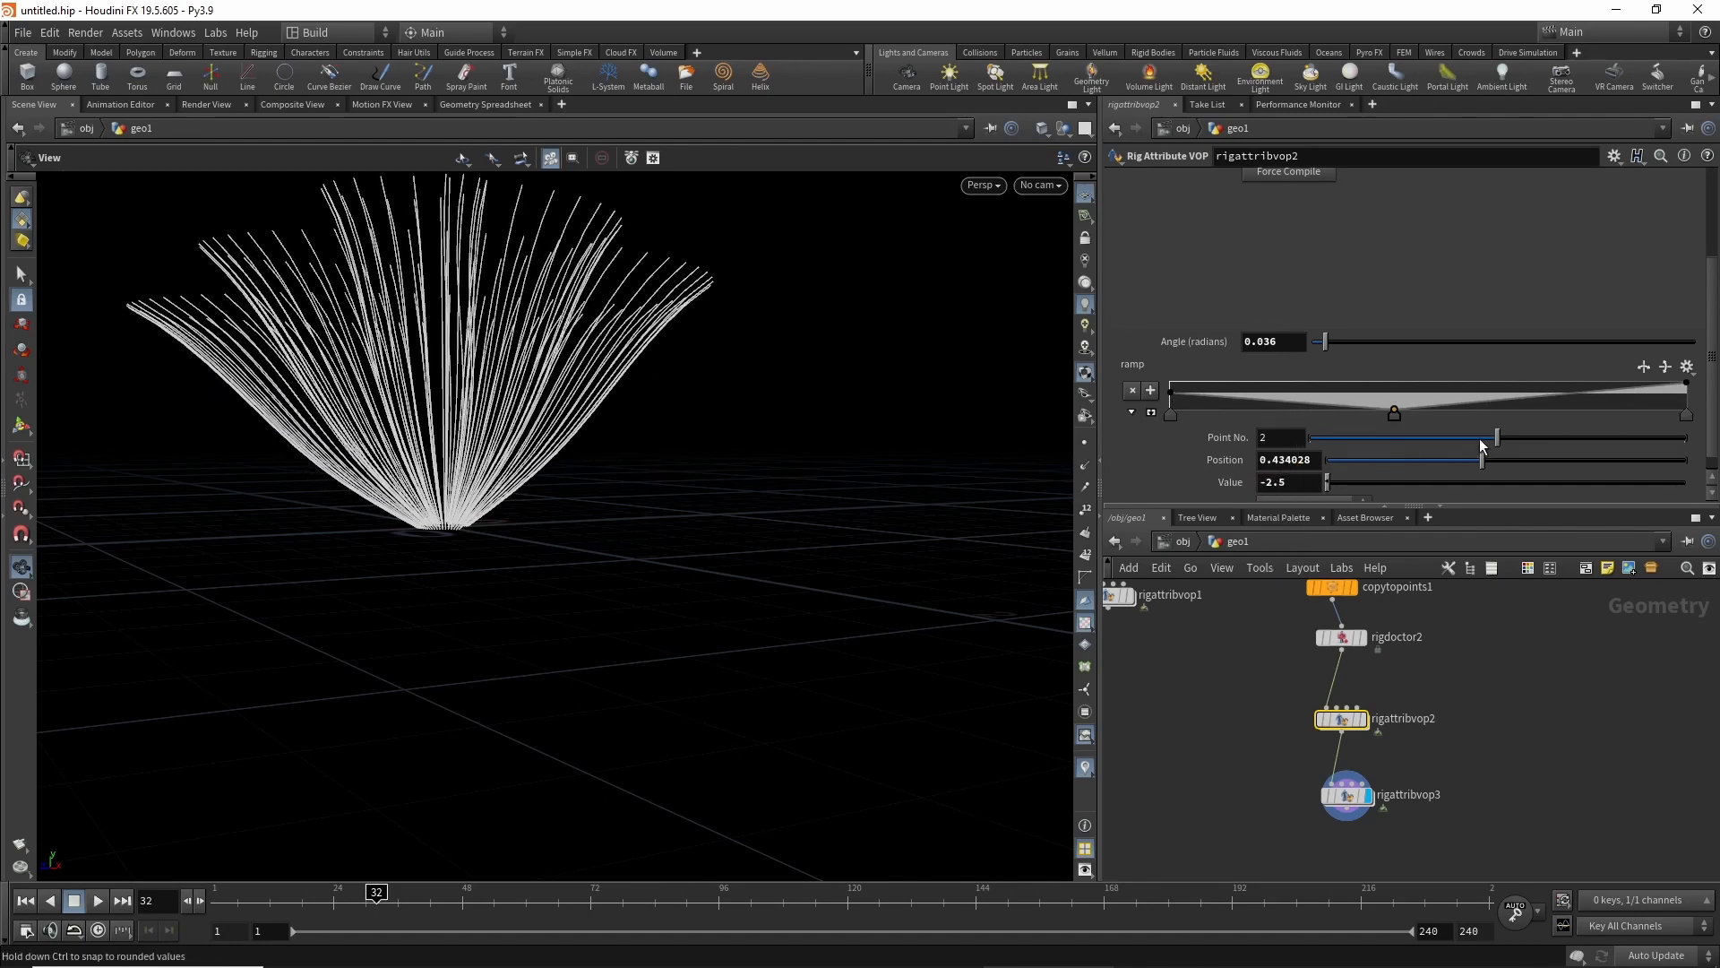
Move the ramp's -2.5 point to position 0.298611 and shift the end point slightly inward, checking the lines' shape.
{"action": "left_click_drag", "start_coordinate": [1401, 412], "coordinate": [1274, 431]}
{"action": "left_click_drag", "start_coordinate": [525, 510], "coordinate": [499, 536]}
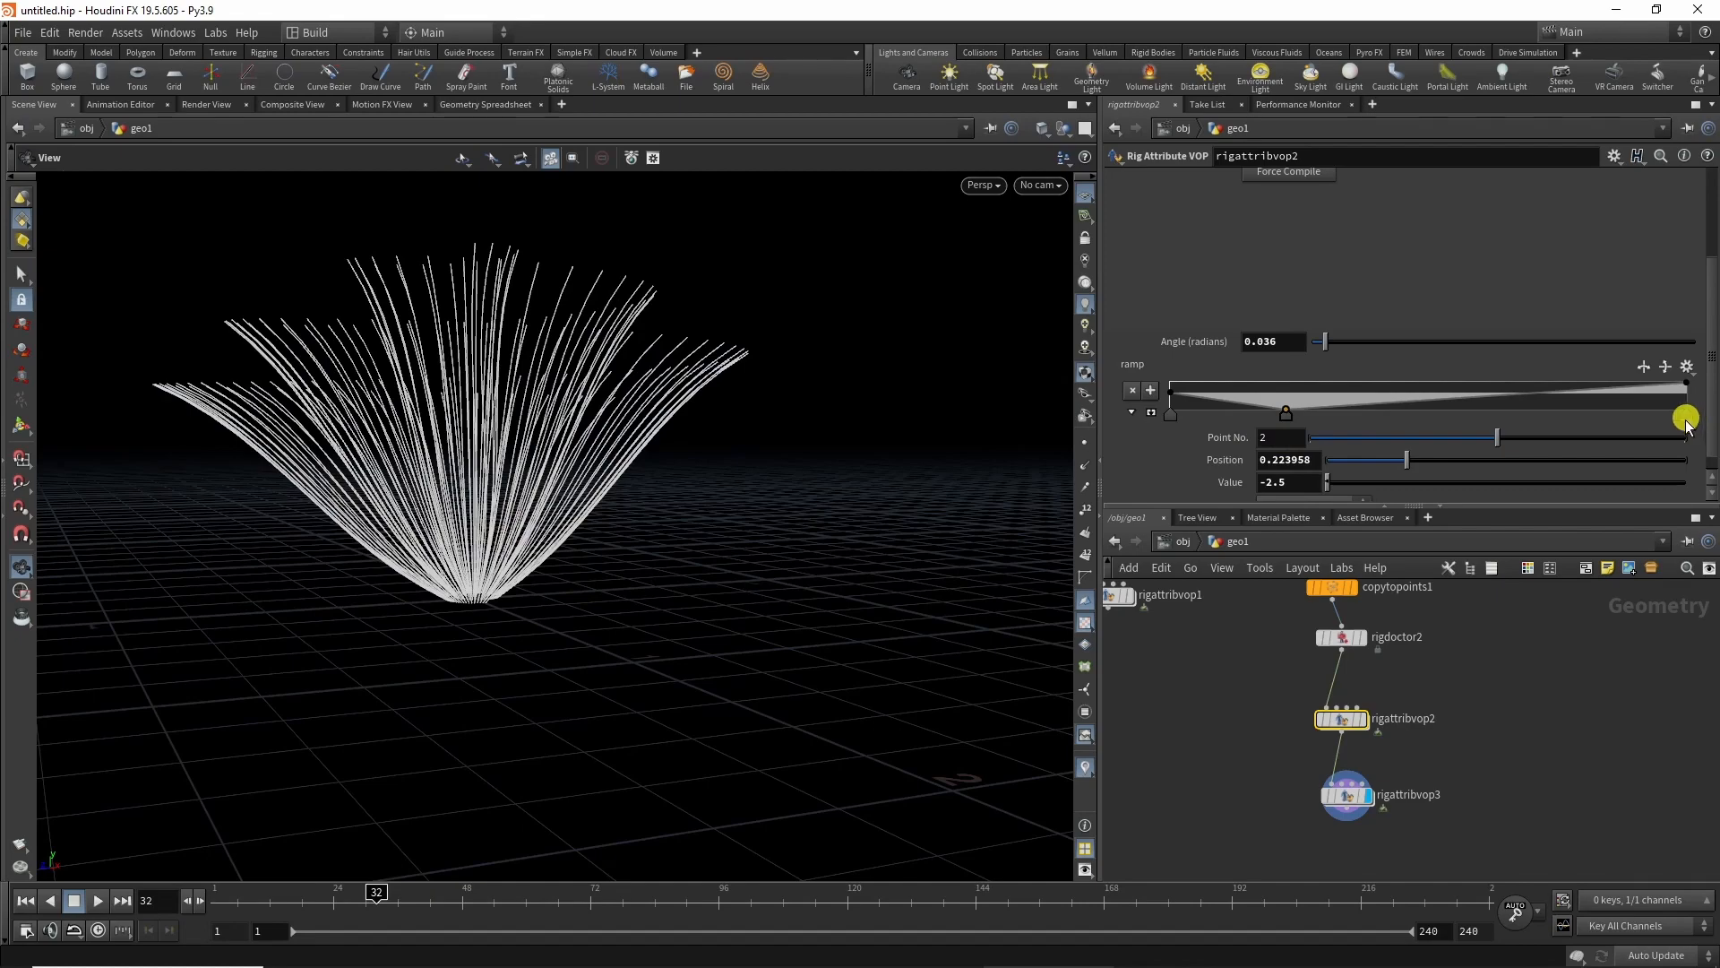
{"action": "left_click_drag", "start_coordinate": [1687, 414], "coordinate": [1633, 411]}
{"action": "left_click_drag", "start_coordinate": [1287, 414], "coordinate": [1324, 414]}
{"action": "left_click_drag", "start_coordinate": [456, 548], "coordinate": [692, 535]}
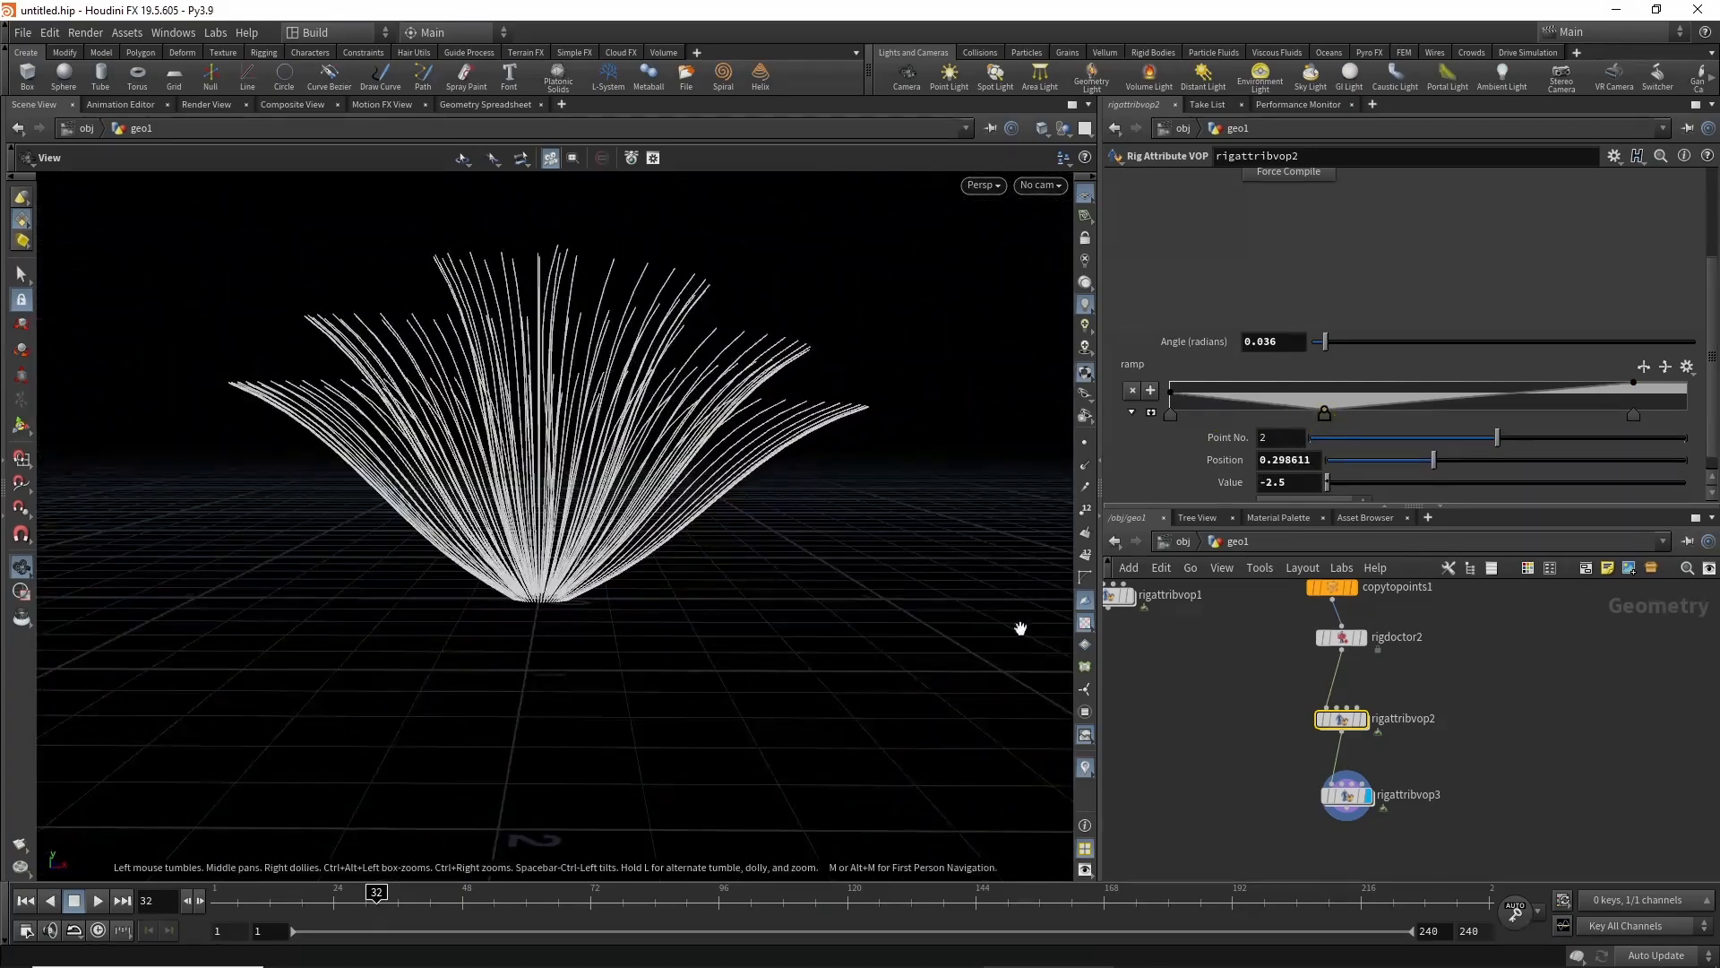
Set rigattribvop3's Angle (radians) to 0.125 and inspect the lines from above.
{"action": "middle_click_drag", "start_coordinate": [1219, 753], "coordinate": [1227, 698]}
{"action": "left_click", "coordinate": [1366, 747]}
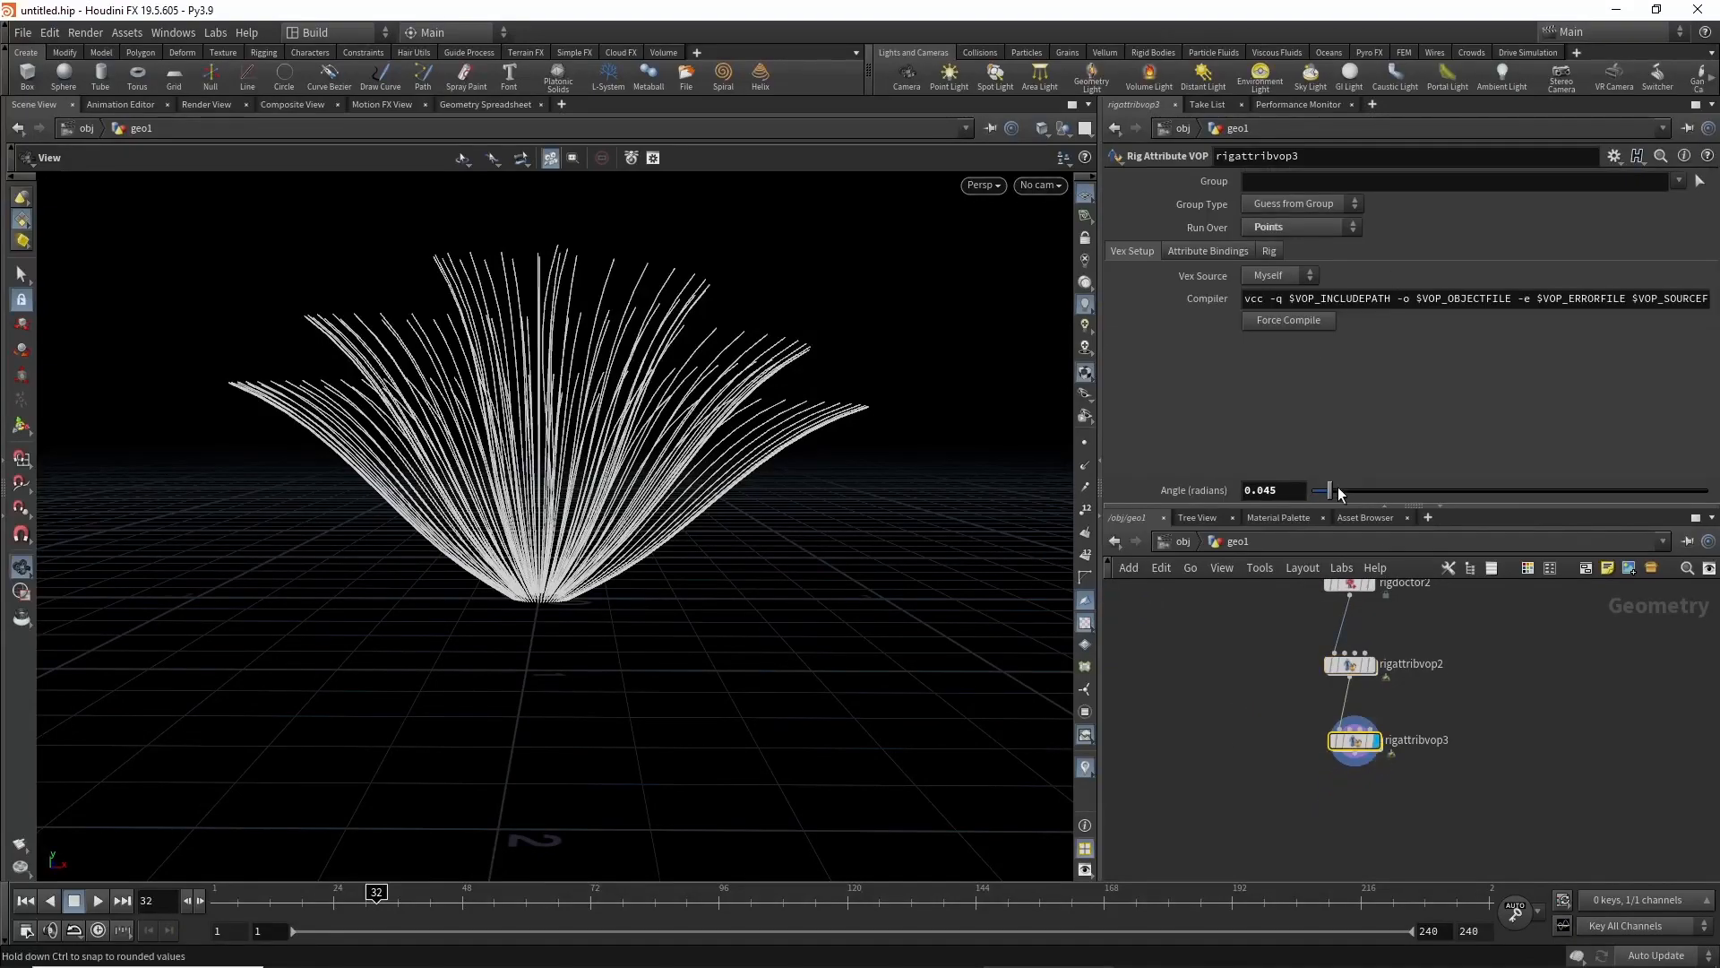
{"action": "mouse_move", "coordinate": [1329, 491]}
{"action": "left_mouse_down"}
{"action": "mouse_move", "coordinate": [1463, 488]}
{"action": "mouse_move", "coordinate": [1317, 483]}
{"action": "mouse_move", "coordinate": [1395, 493]}
{"action": "mouse_move", "coordinate": [1361, 491]}
{"action": "left_mouse_up"}
{"action": "left_click_drag", "start_coordinate": [484, 573], "coordinate": [466, 536]}
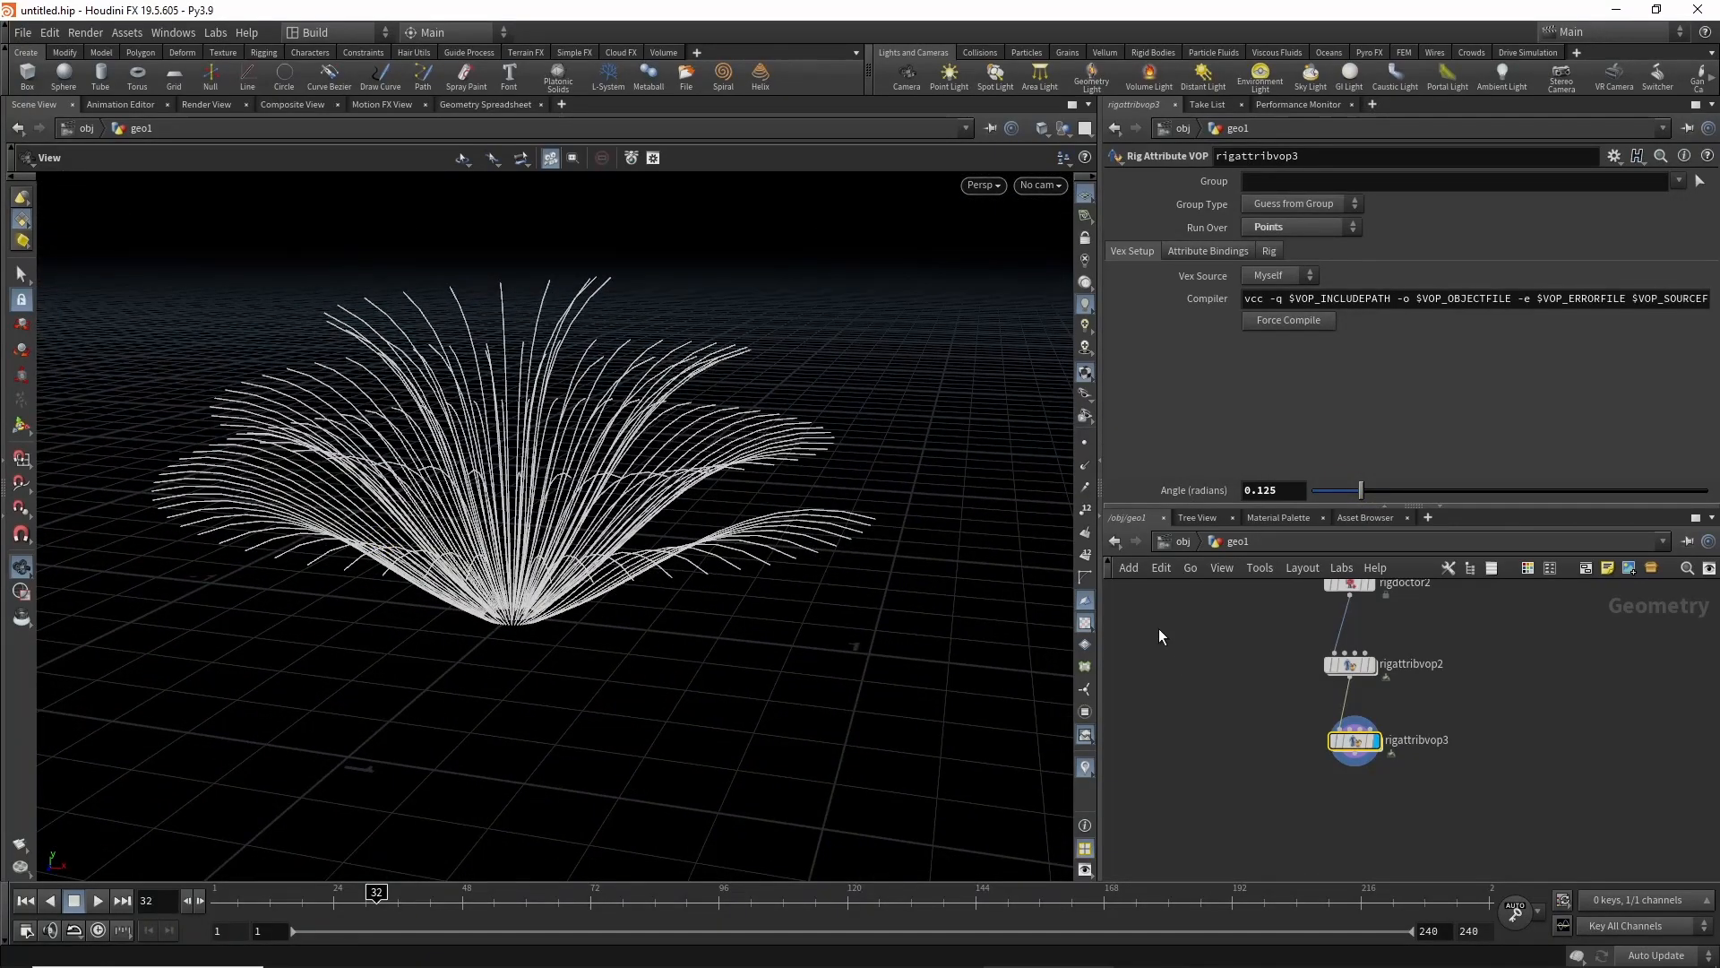
Add a Skin node after rigattribvop3 and display its surface.
{"action": "key", "text": "Tab"}
{"action": "type", "text": "ski"}
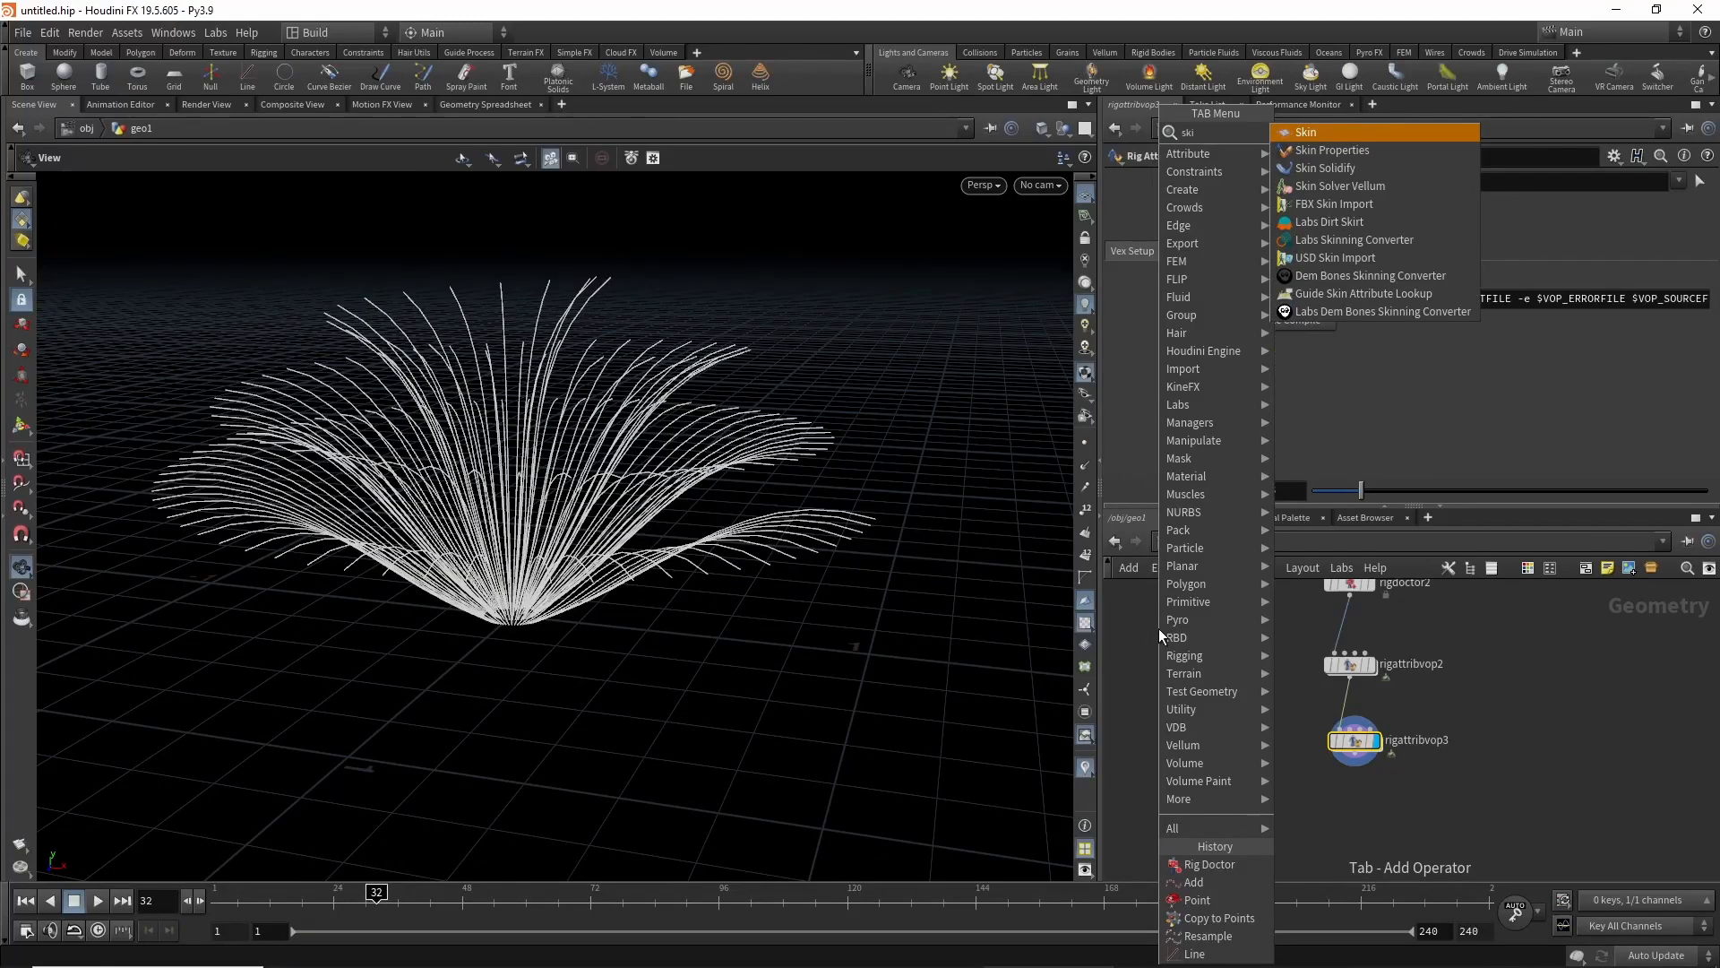
{"action": "key", "text": "Return"}
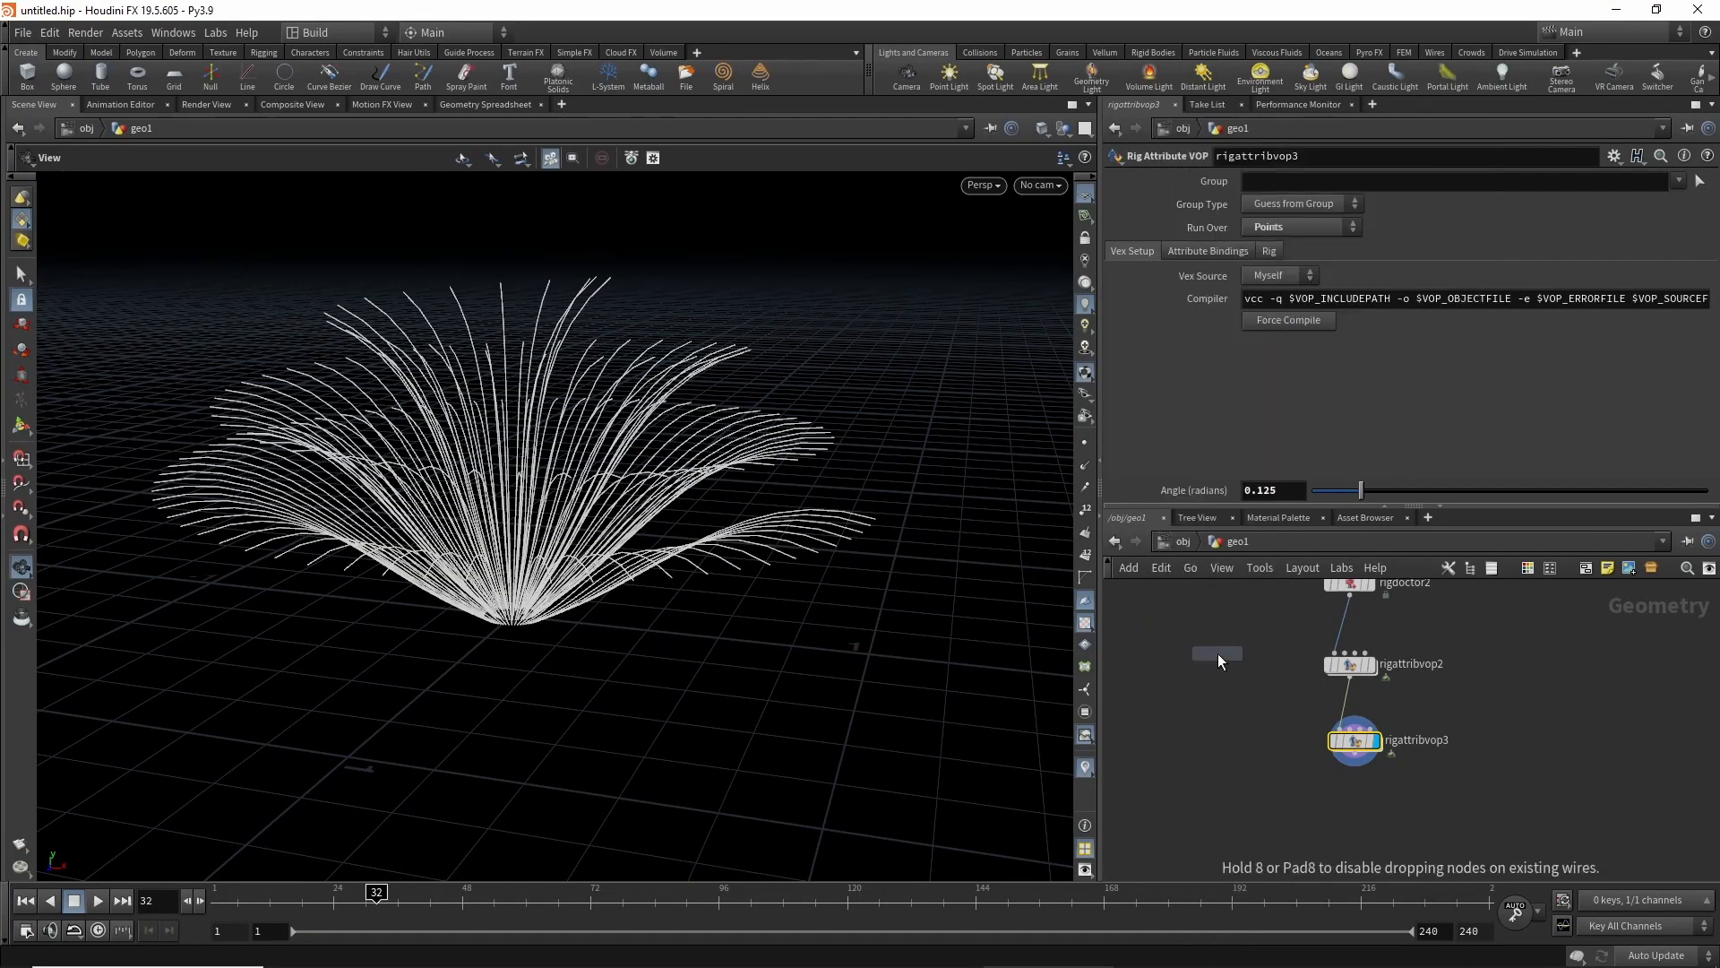
{"action": "left_click", "coordinate": [1331, 750]}
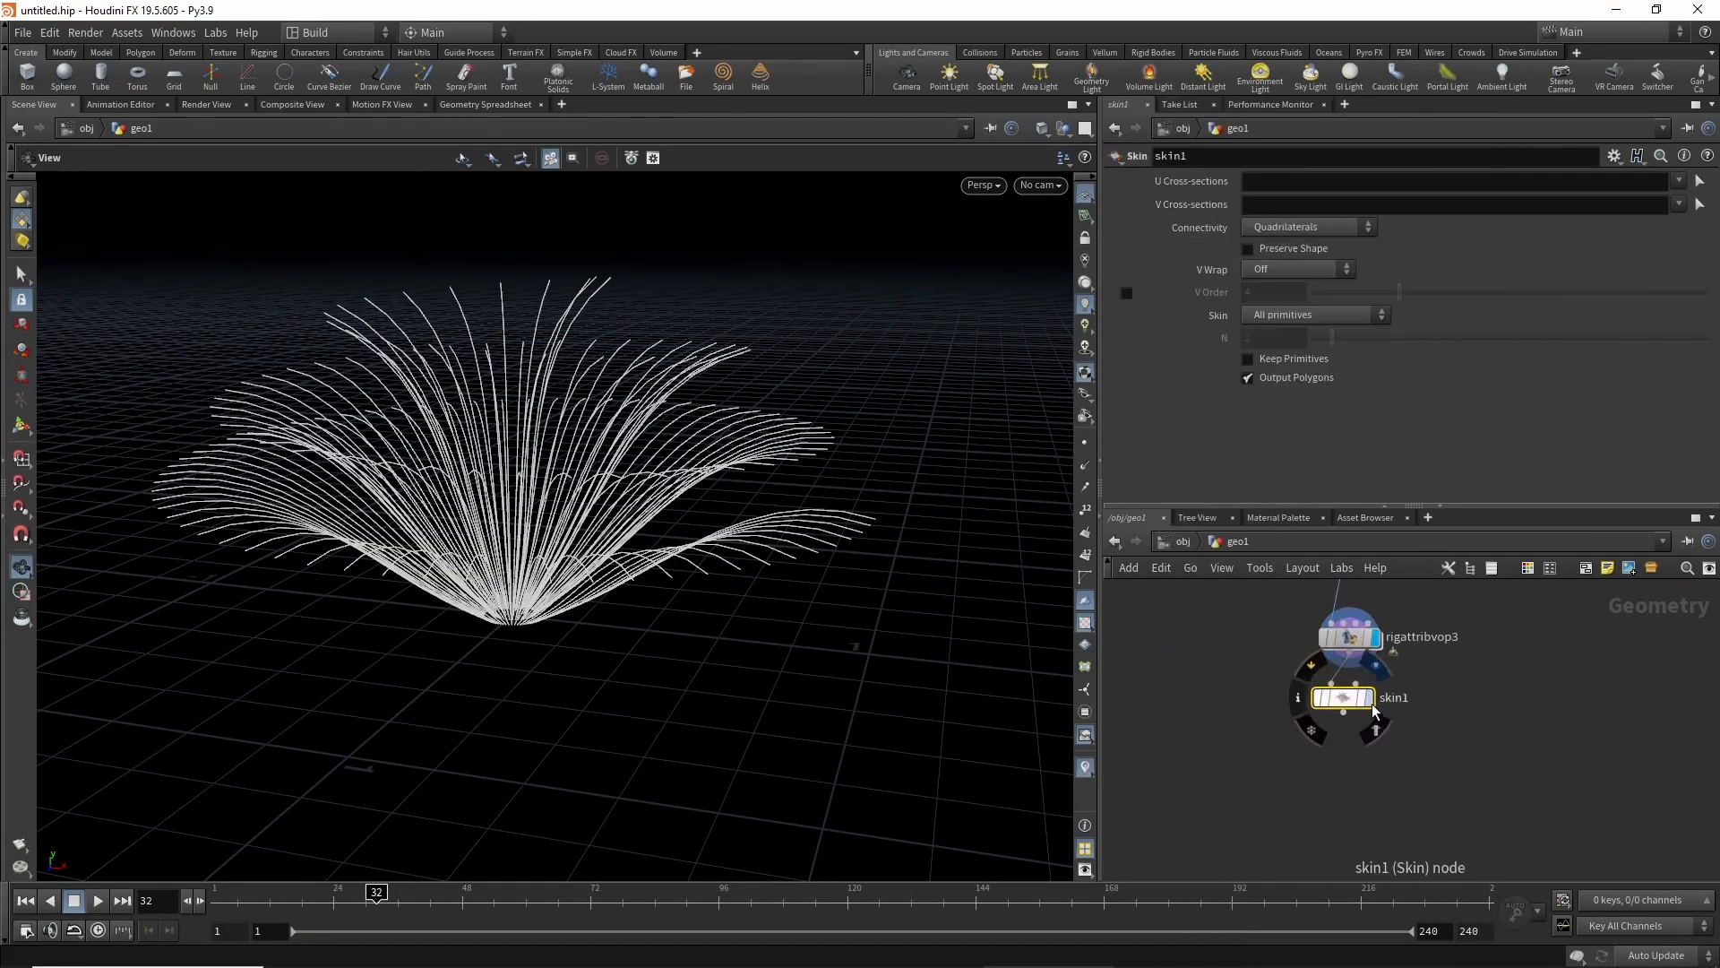
{"action": "left_click", "coordinate": [1372, 704]}
Add a Normal node after skin1 and display the shaded surface.
{"action": "key", "text": "Tab"}
{"action": "type", "text": "n"}
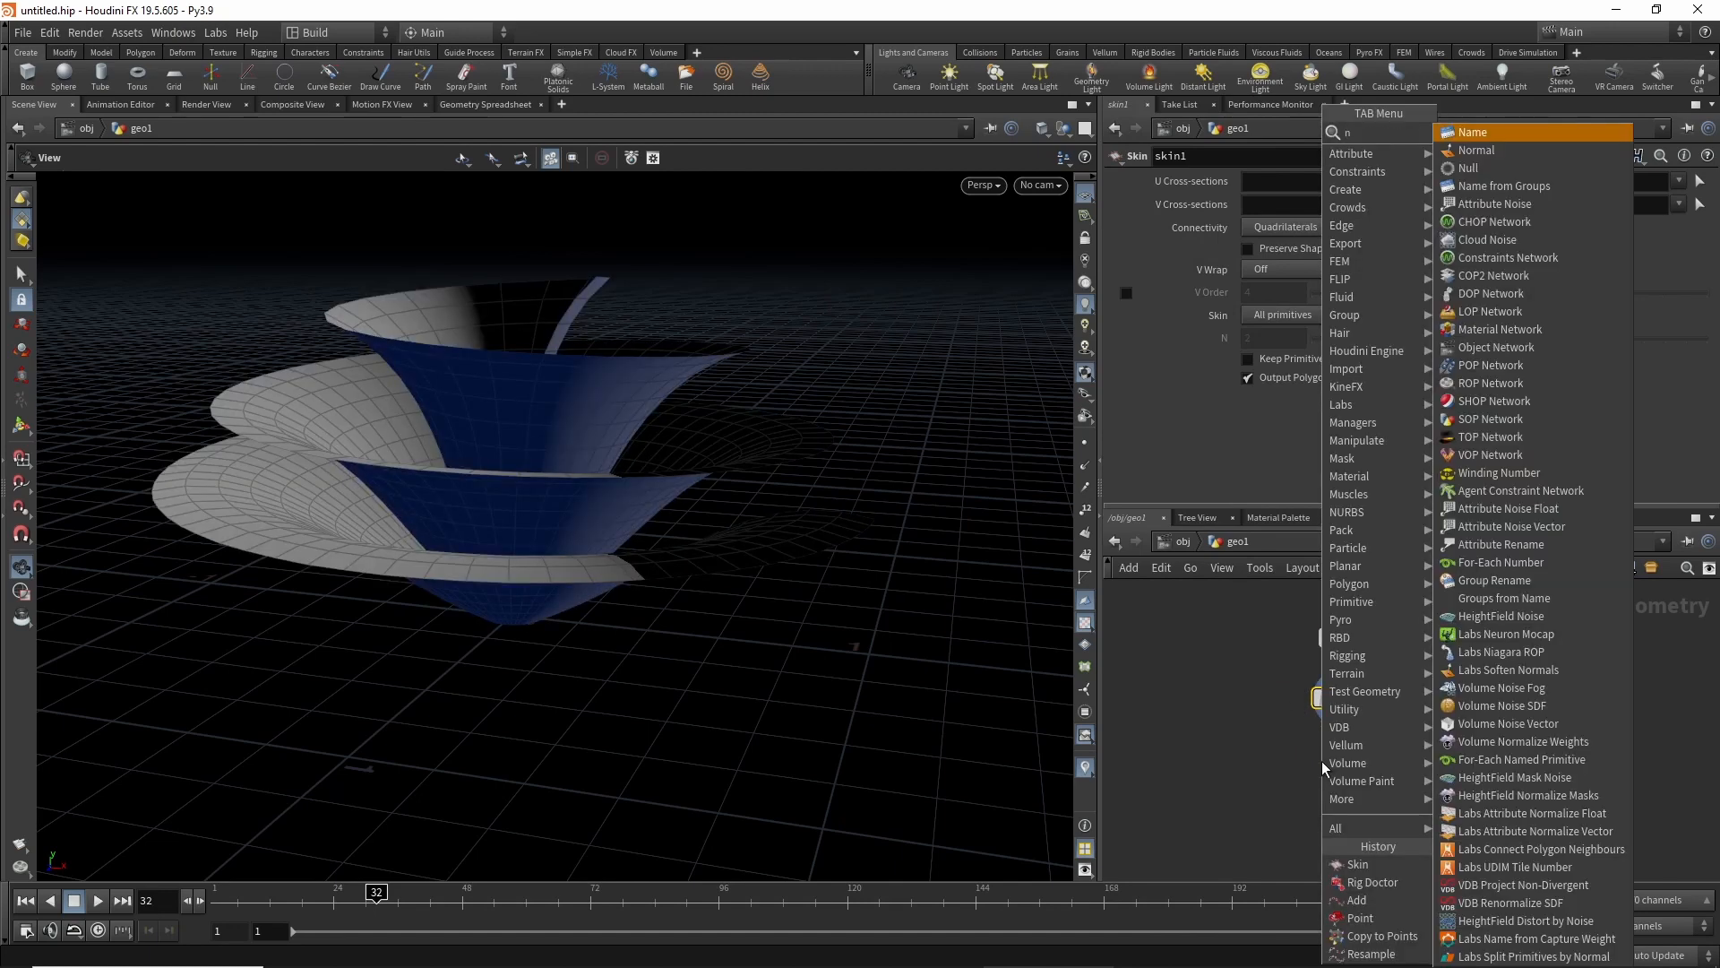
{"action": "key", "text": "Down"}
{"action": "key", "text": "Return"}
{"action": "left_click", "coordinate": [1348, 761]}
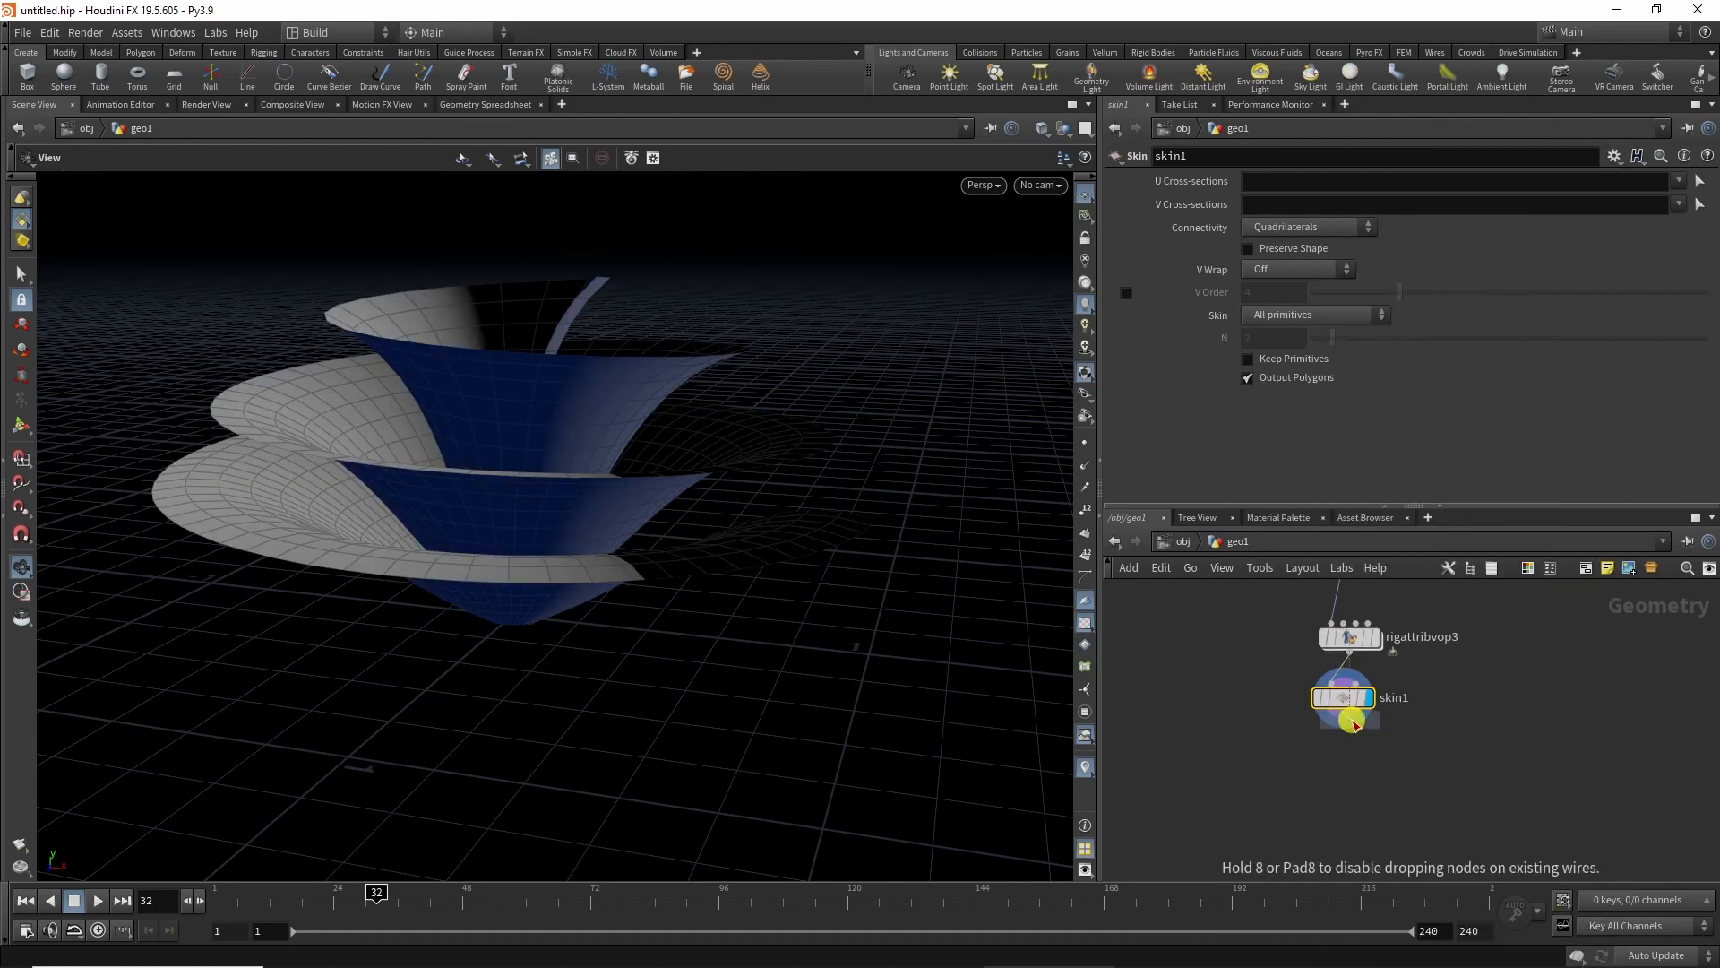
{"action": "left_click", "coordinate": [1374, 758]}
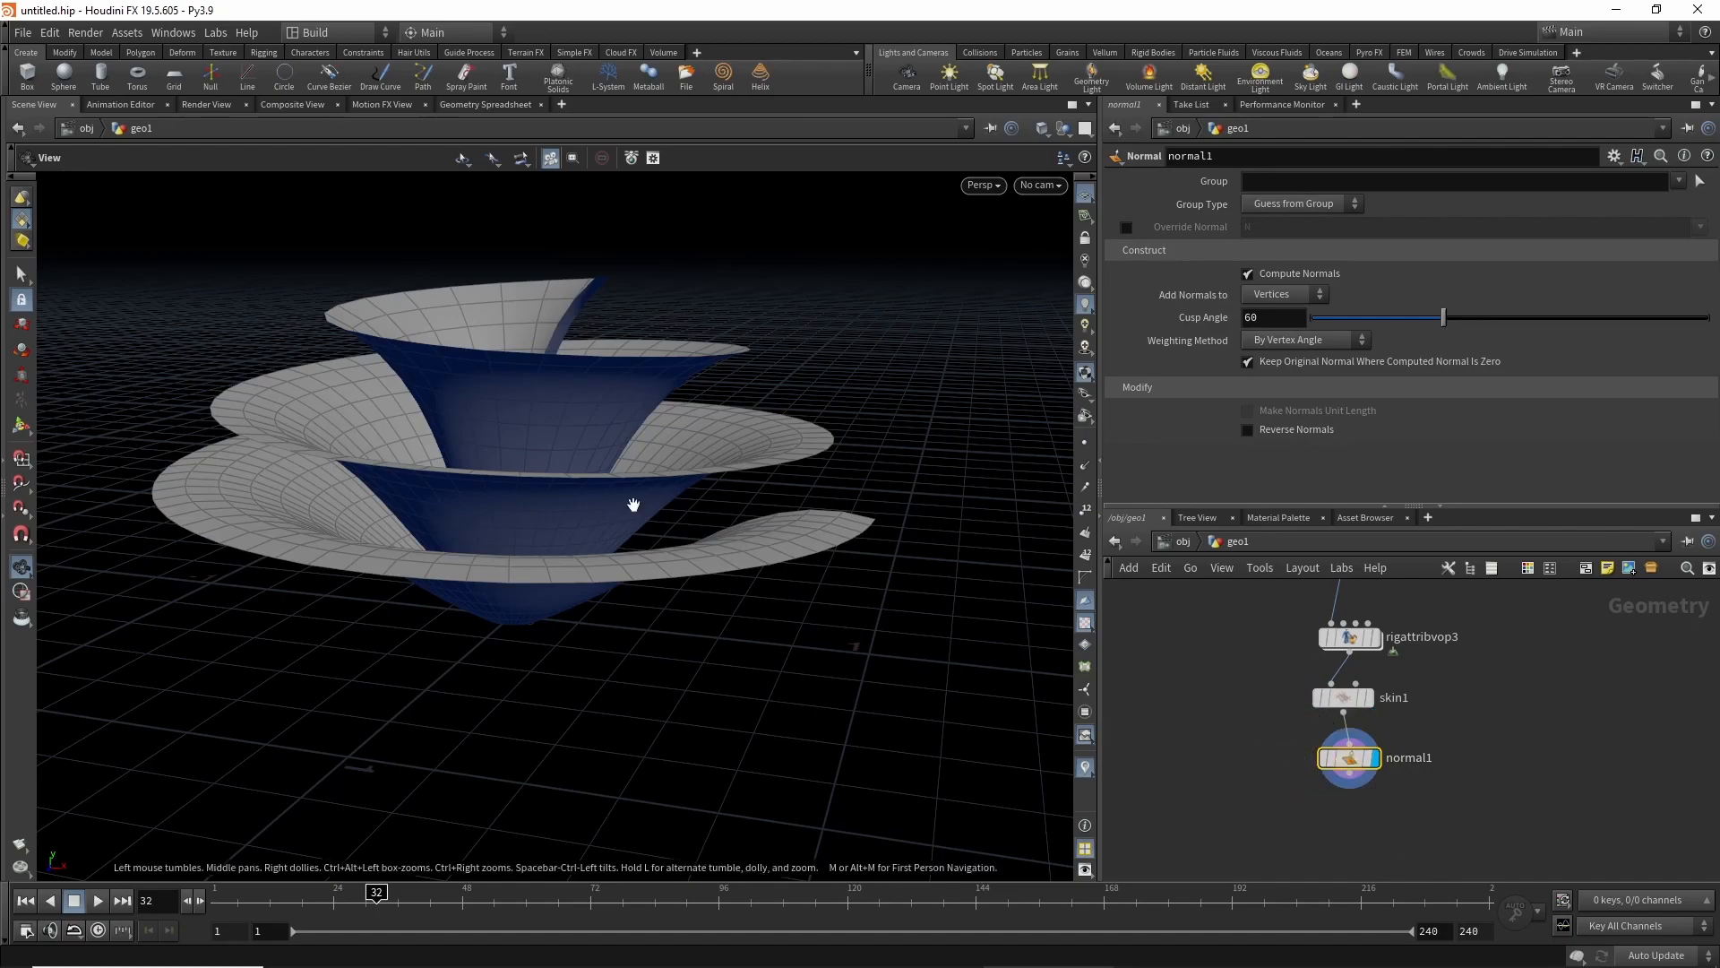
{"action": "left_click_drag", "start_coordinate": [633, 499], "coordinate": [636, 469]}
{"action": "scroll", "coordinate": [636, 469], "scroll_direction": "down", "scroll_amount": 5}
{"action": "left_click_drag", "start_coordinate": [565, 519], "coordinate": [741, 492]}
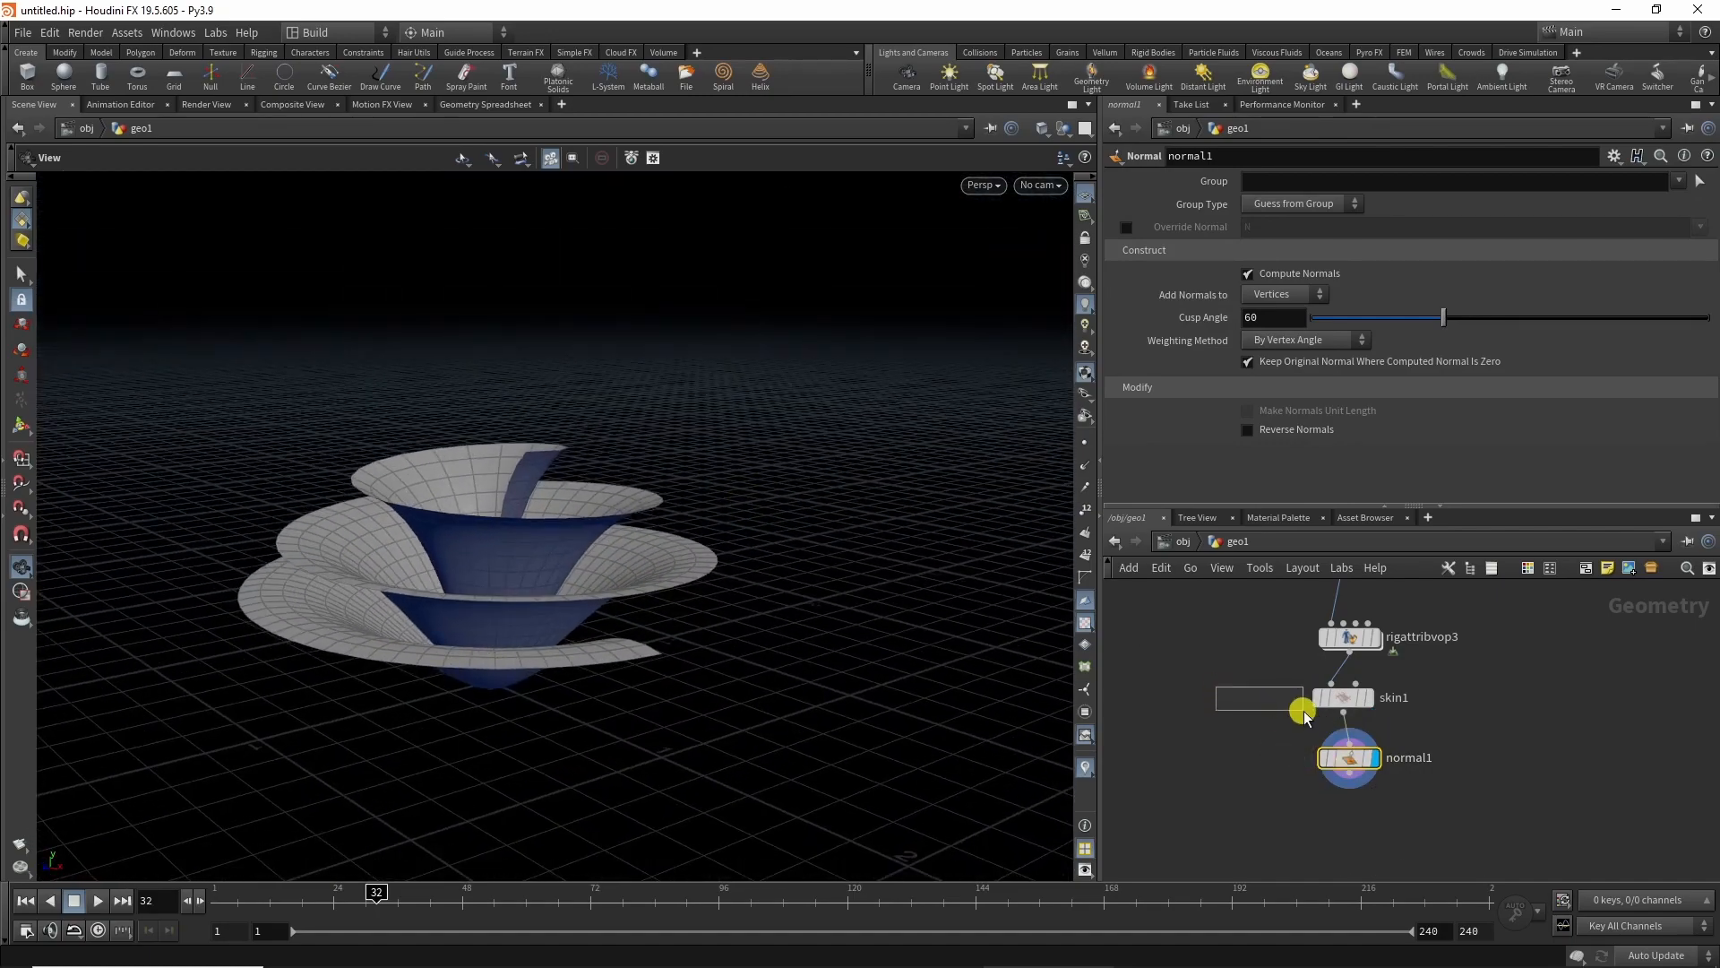
Set skin1 to skin Groups of N primitives with N at 11, so the surface splits into petals.
{"action": "left_click_drag", "start_coordinate": [1304, 714], "coordinate": [1300, 712]}
{"action": "middle_click_drag", "start_coordinate": [1248, 656], "coordinate": [1245, 713]}
{"action": "left_click_drag", "start_coordinate": [1251, 729], "coordinate": [1400, 795]}
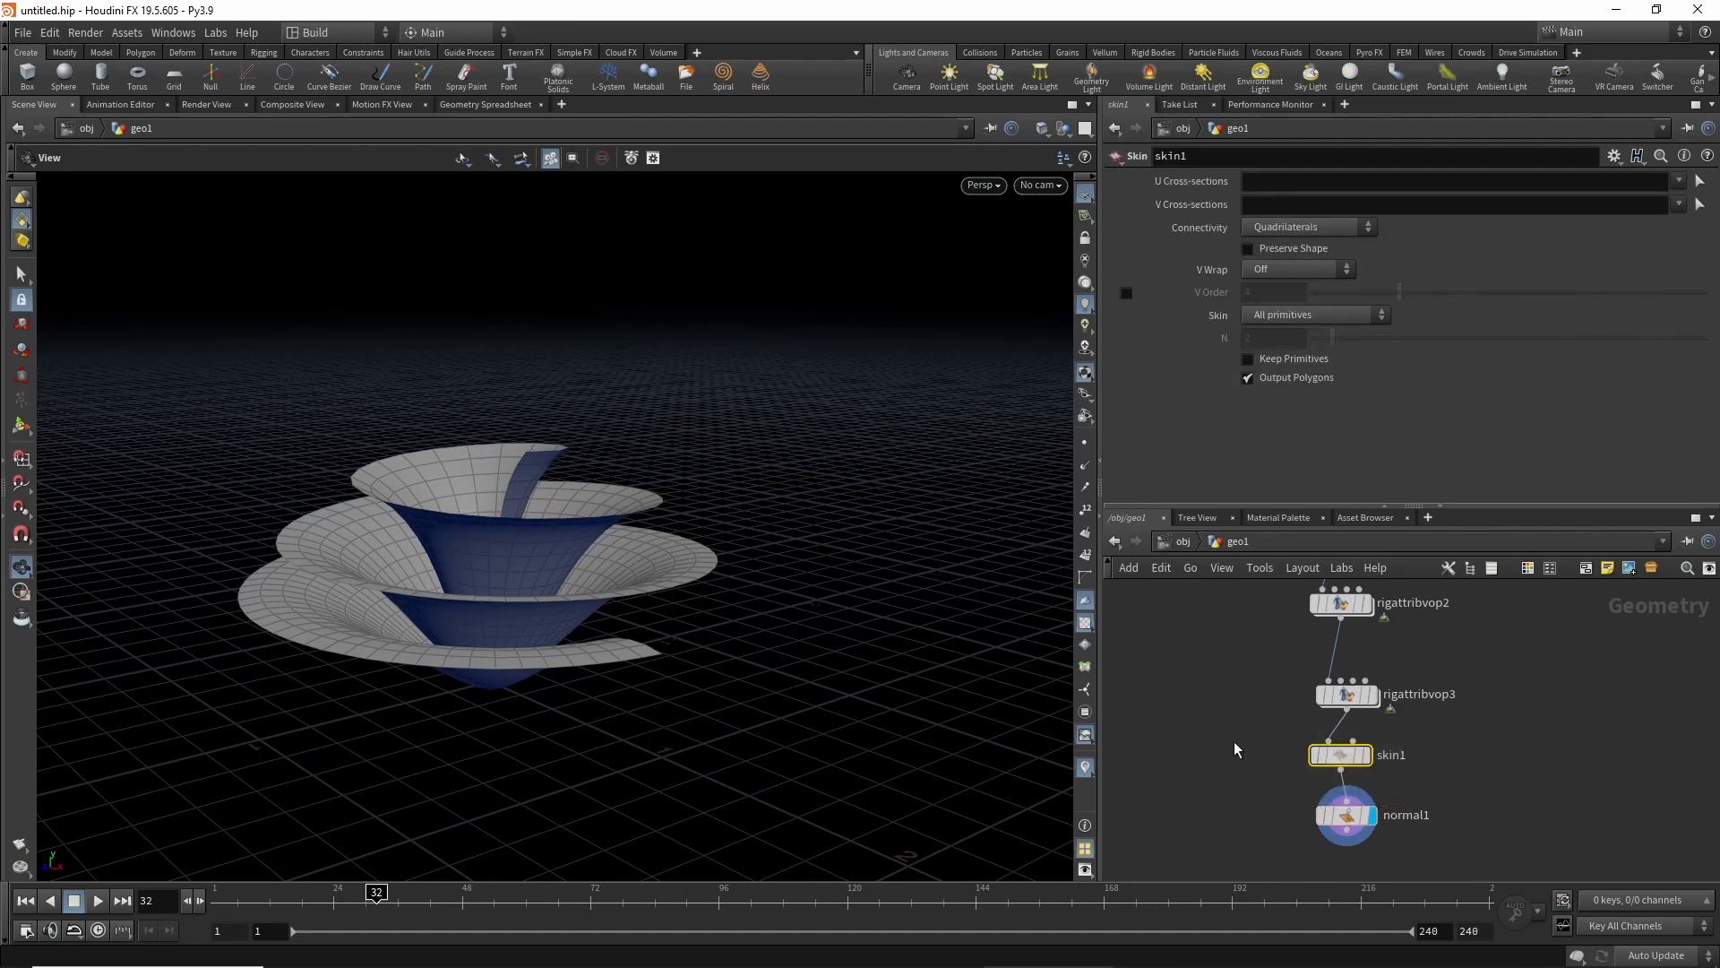
{"action": "left_click_drag", "start_coordinate": [499, 565], "coordinate": [468, 553]}
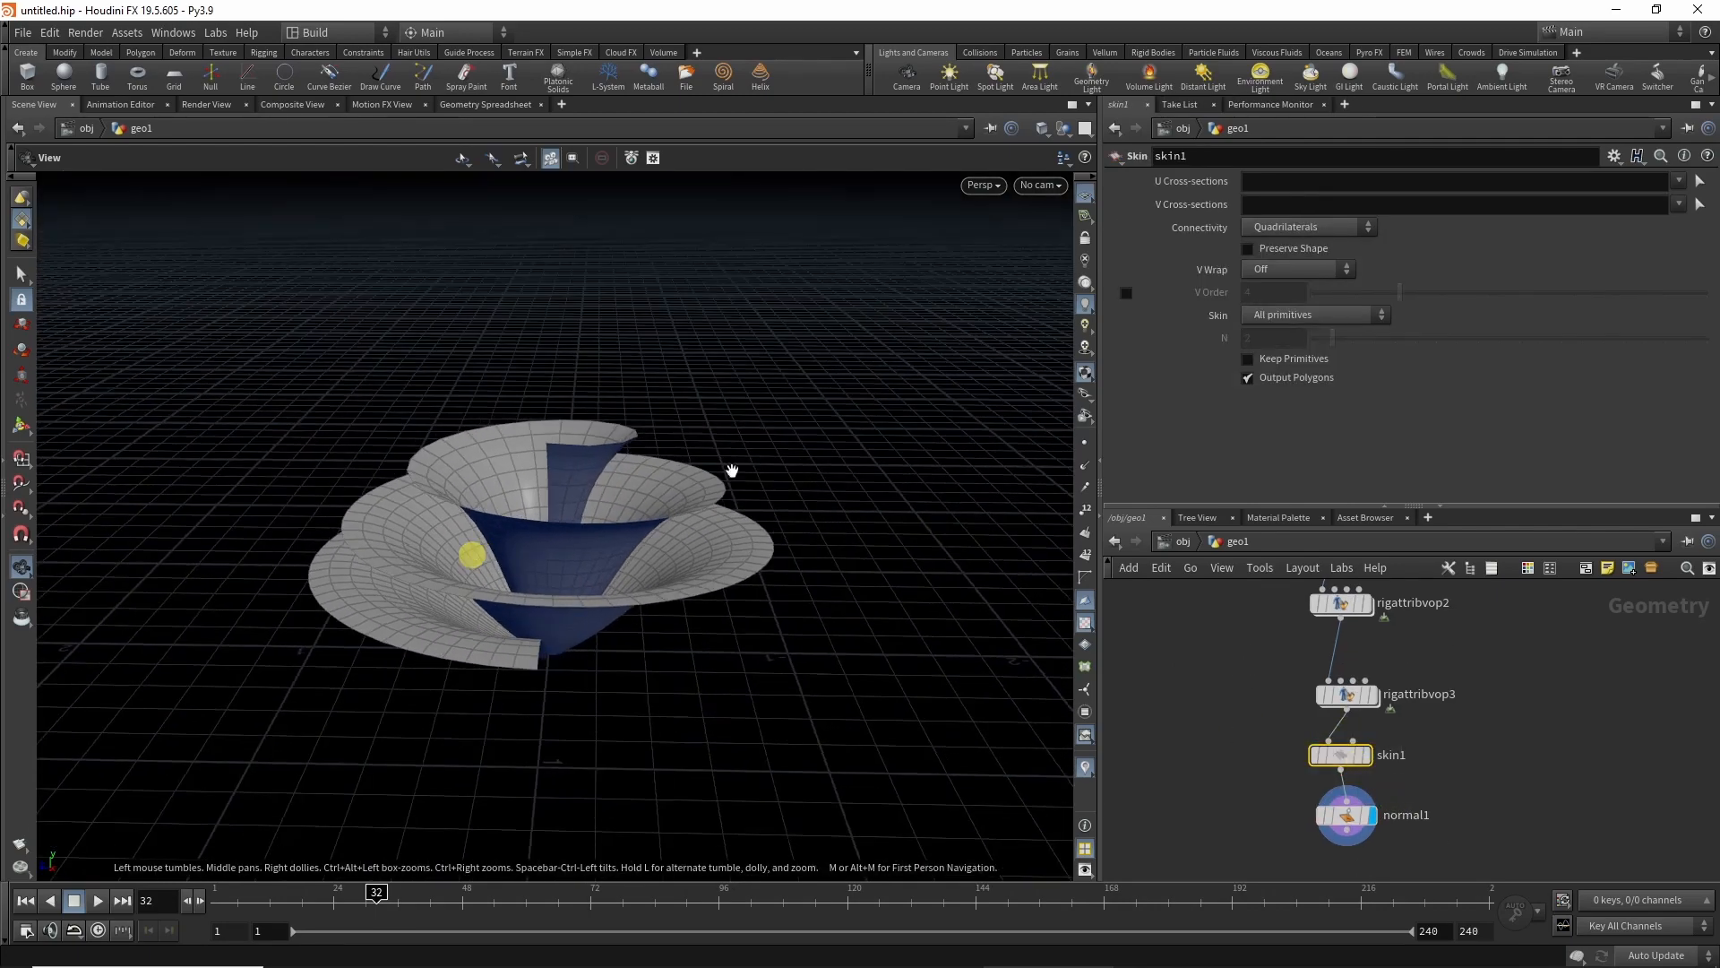
{"action": "left_click", "coordinate": [1265, 317]}
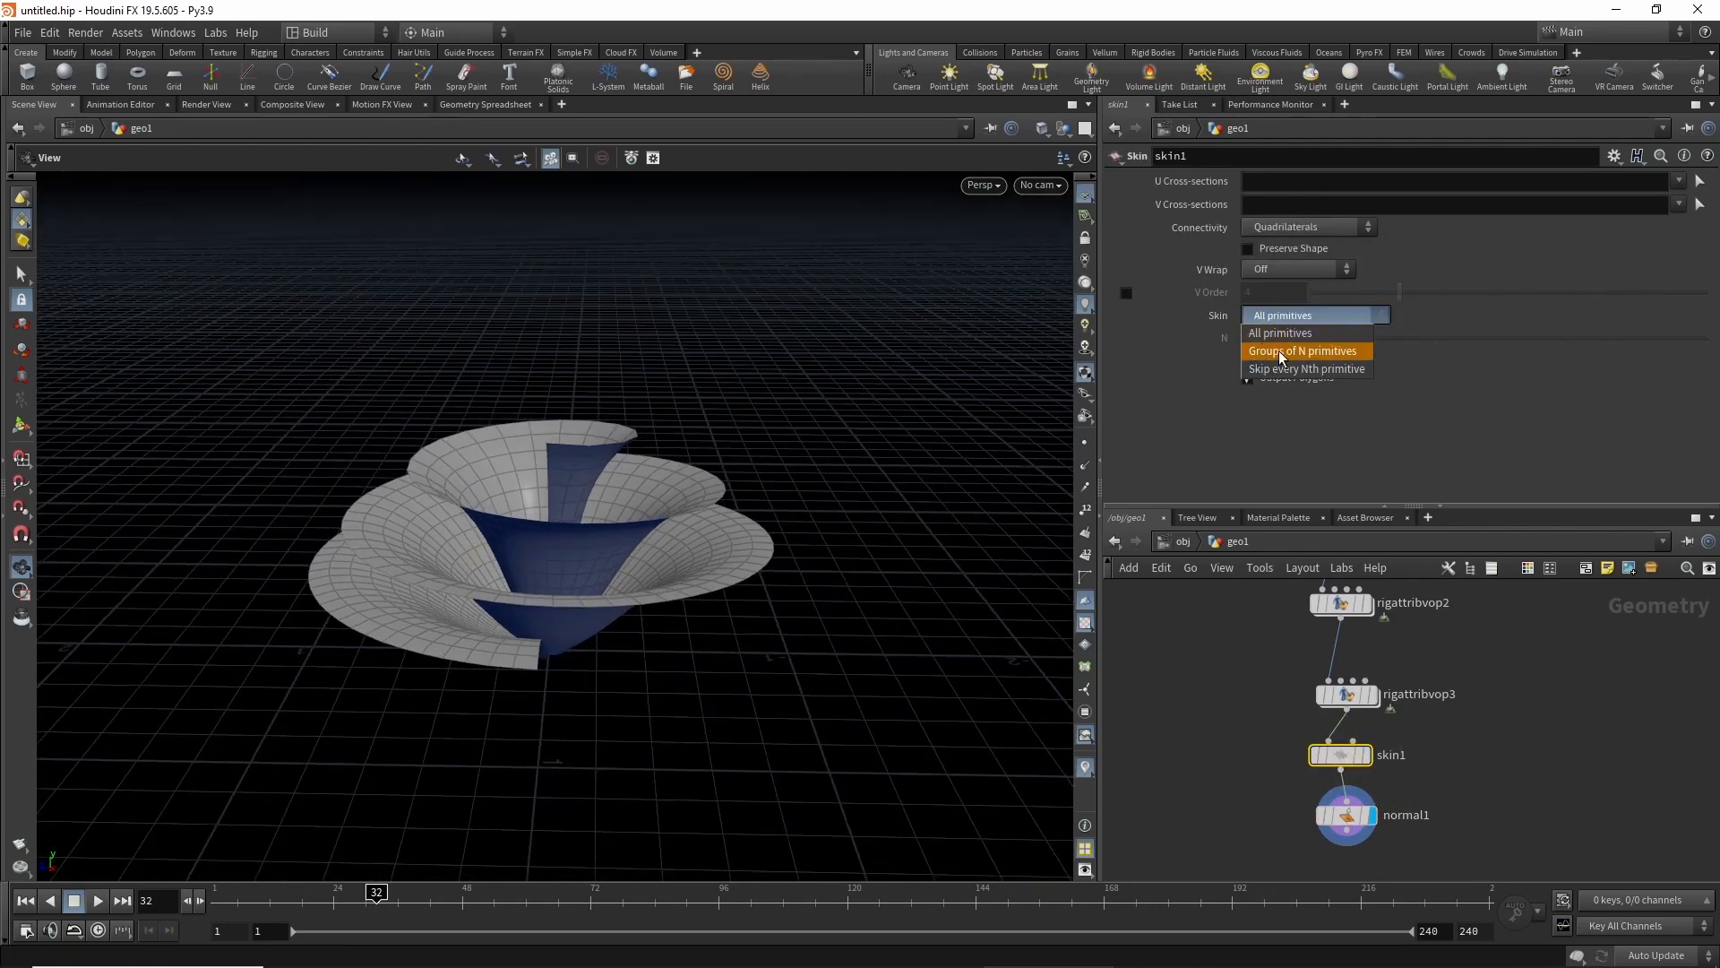
{"action": "left_click", "coordinate": [1309, 353]}
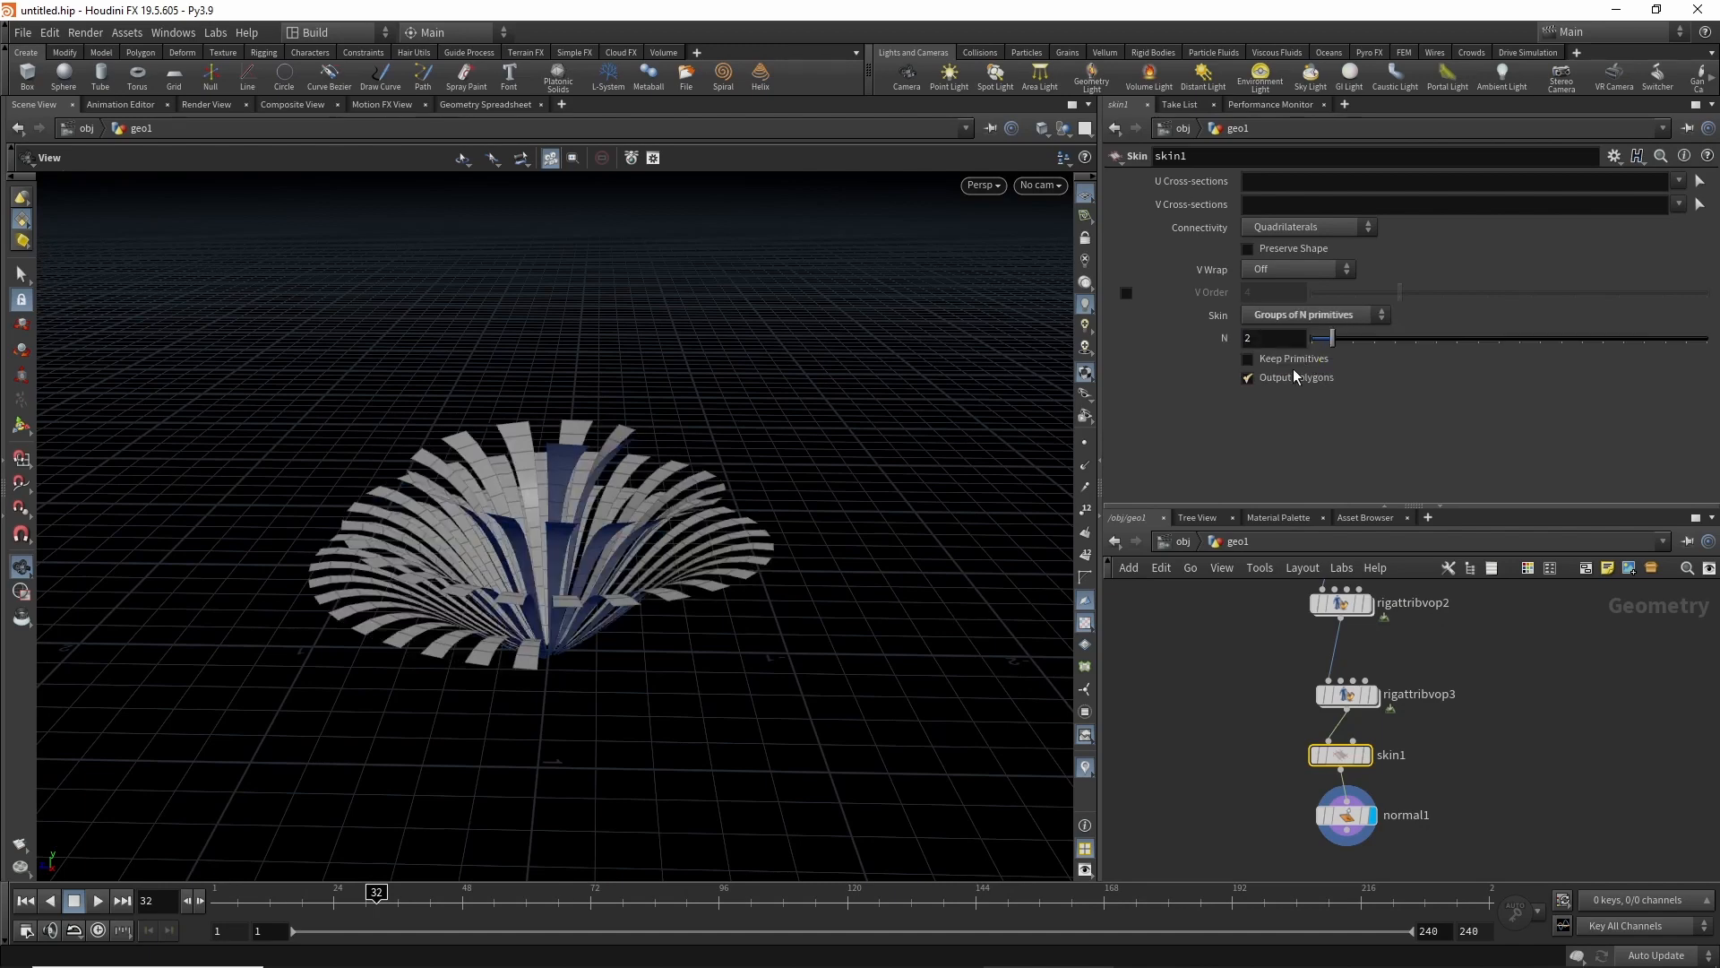
{"action": "left_click_drag", "start_coordinate": [1334, 340], "coordinate": [1618, 339]}
{"action": "left_click_drag", "start_coordinate": [618, 511], "coordinate": [470, 558]}
{"action": "left_click_drag", "start_coordinate": [1620, 337], "coordinate": [1521, 336]}
{"action": "left_click_drag", "start_coordinate": [618, 501], "coordinate": [530, 466]}
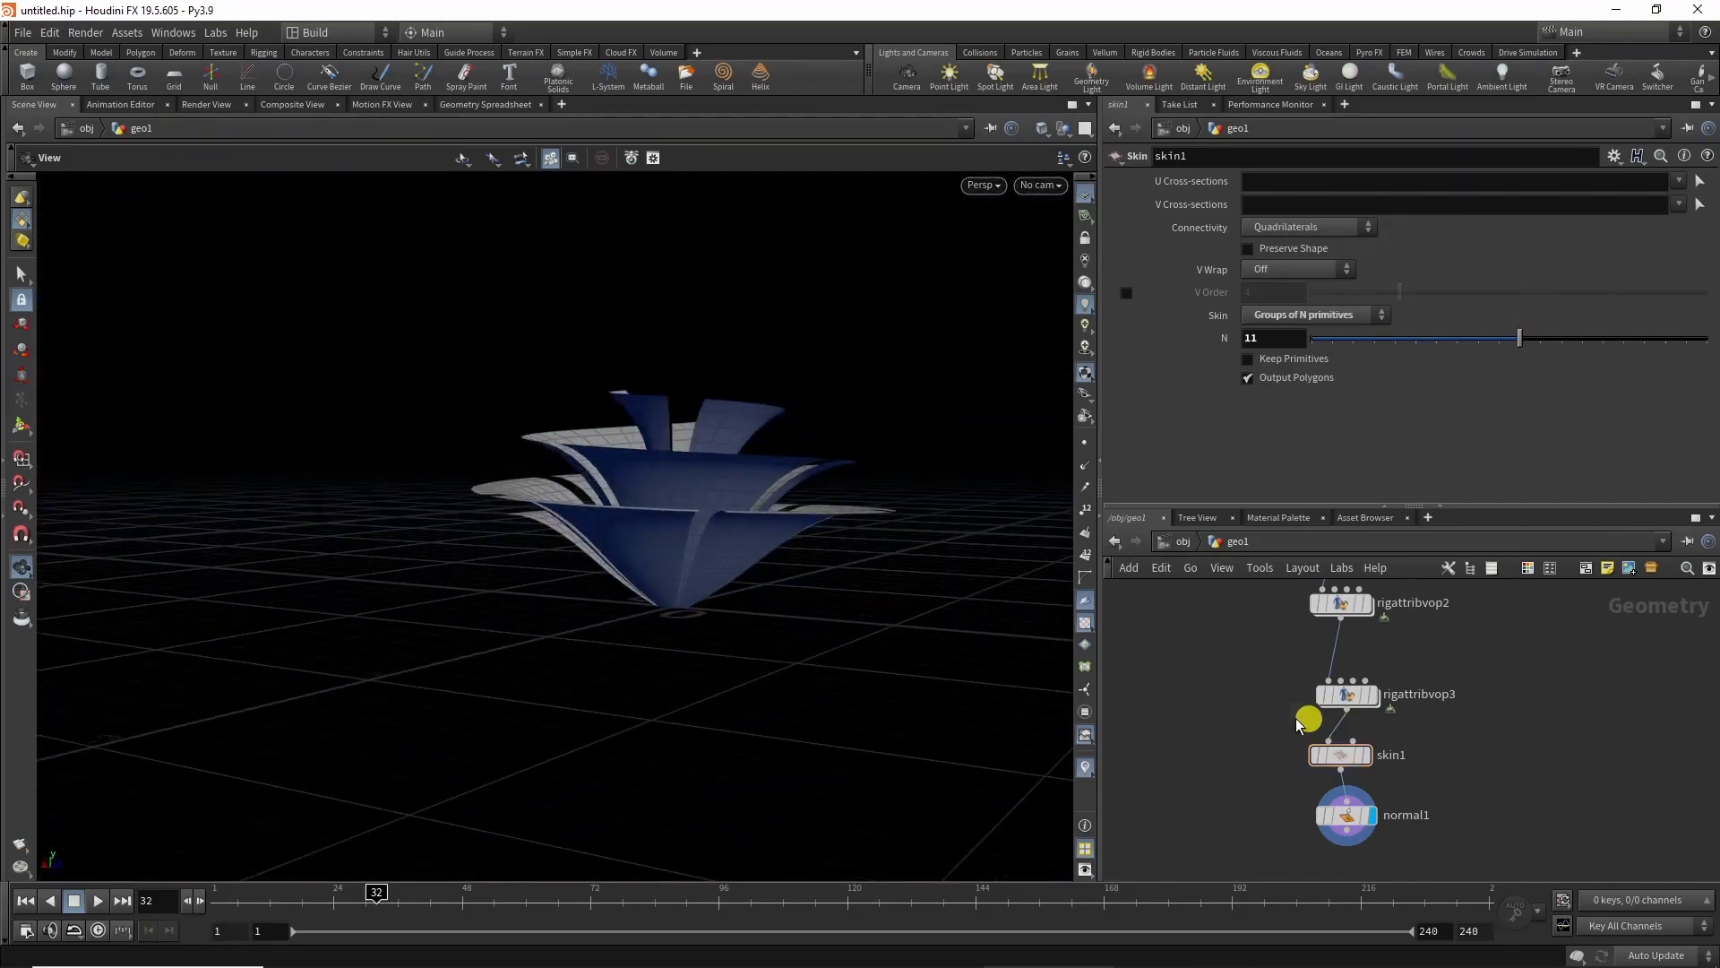
Set rigattribvop3's Angle (radians) to 0.213 and check the petals' curl.
{"action": "left_click", "coordinate": [1378, 693]}
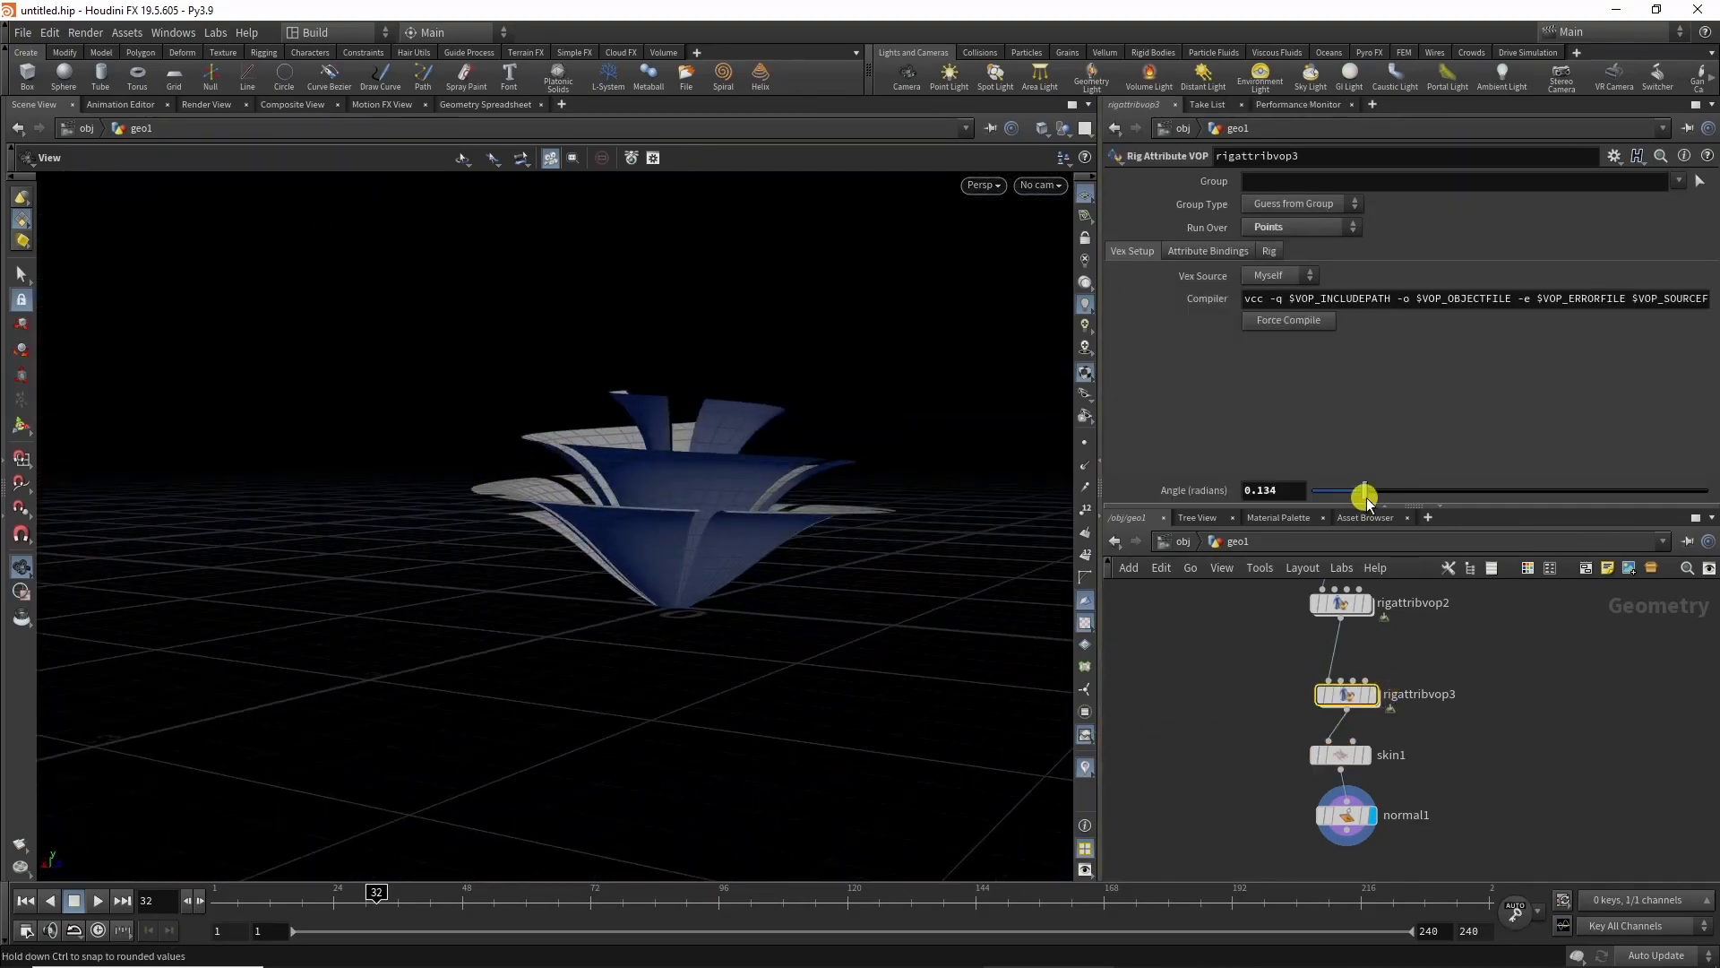
{"action": "left_click_drag", "start_coordinate": [1367, 497], "coordinate": [1395, 497]}
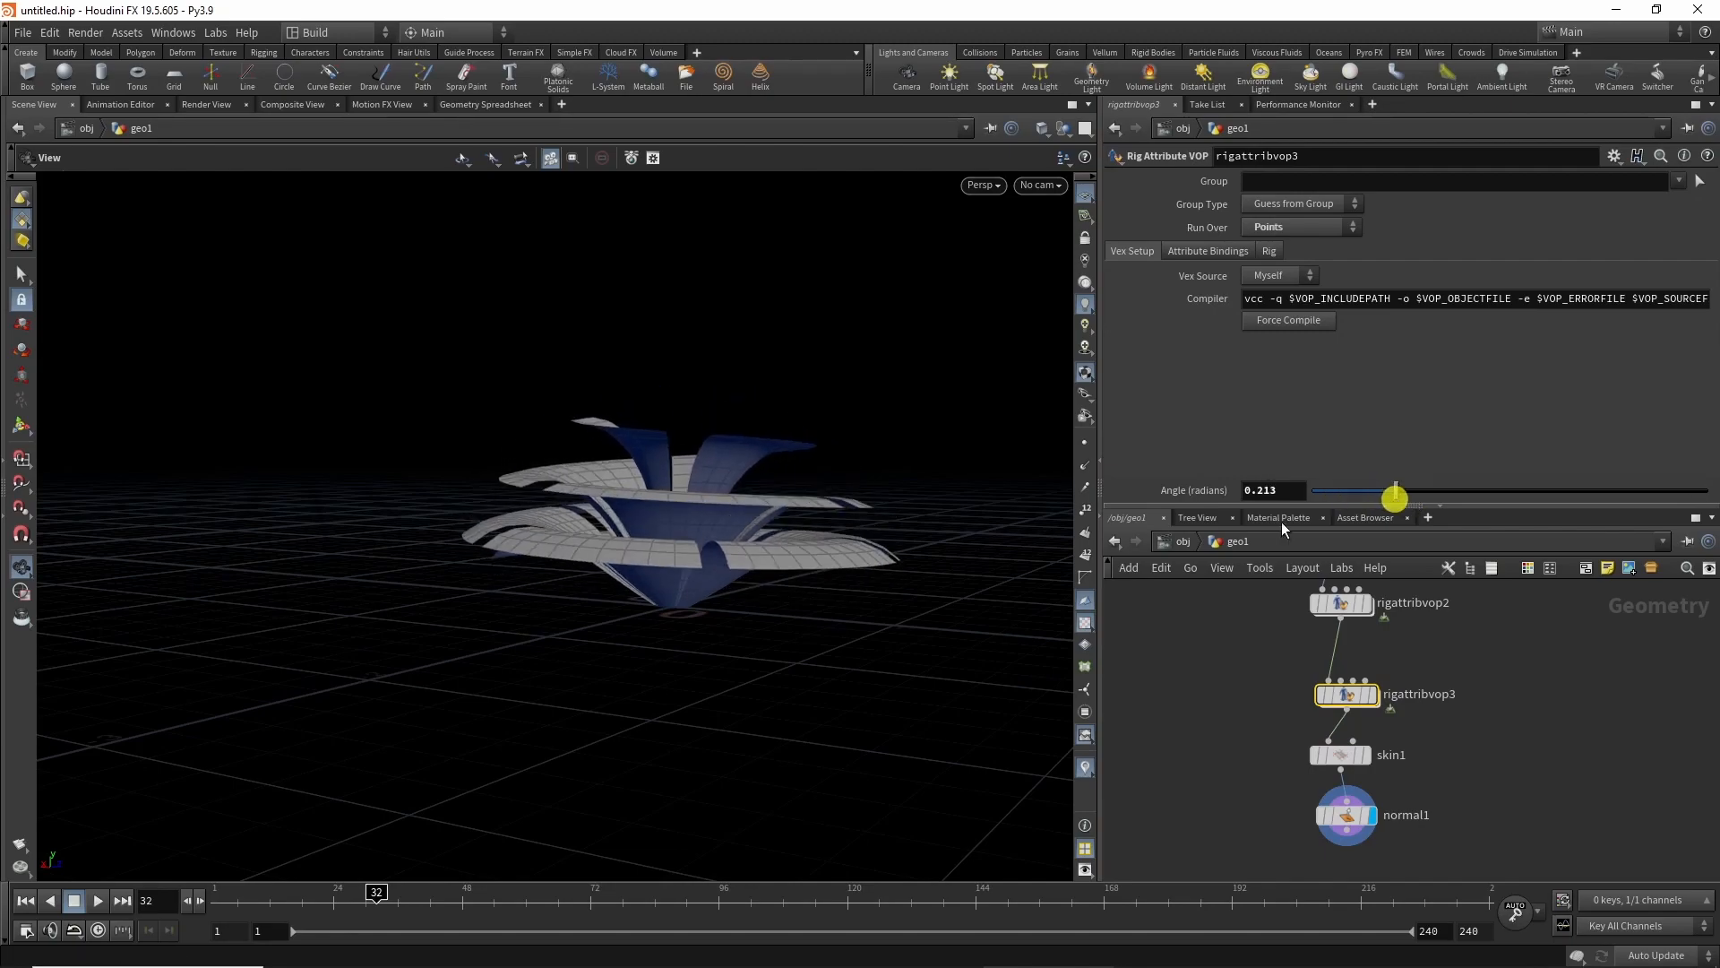
{"action": "left_click_drag", "start_coordinate": [789, 654], "coordinate": [565, 589]}
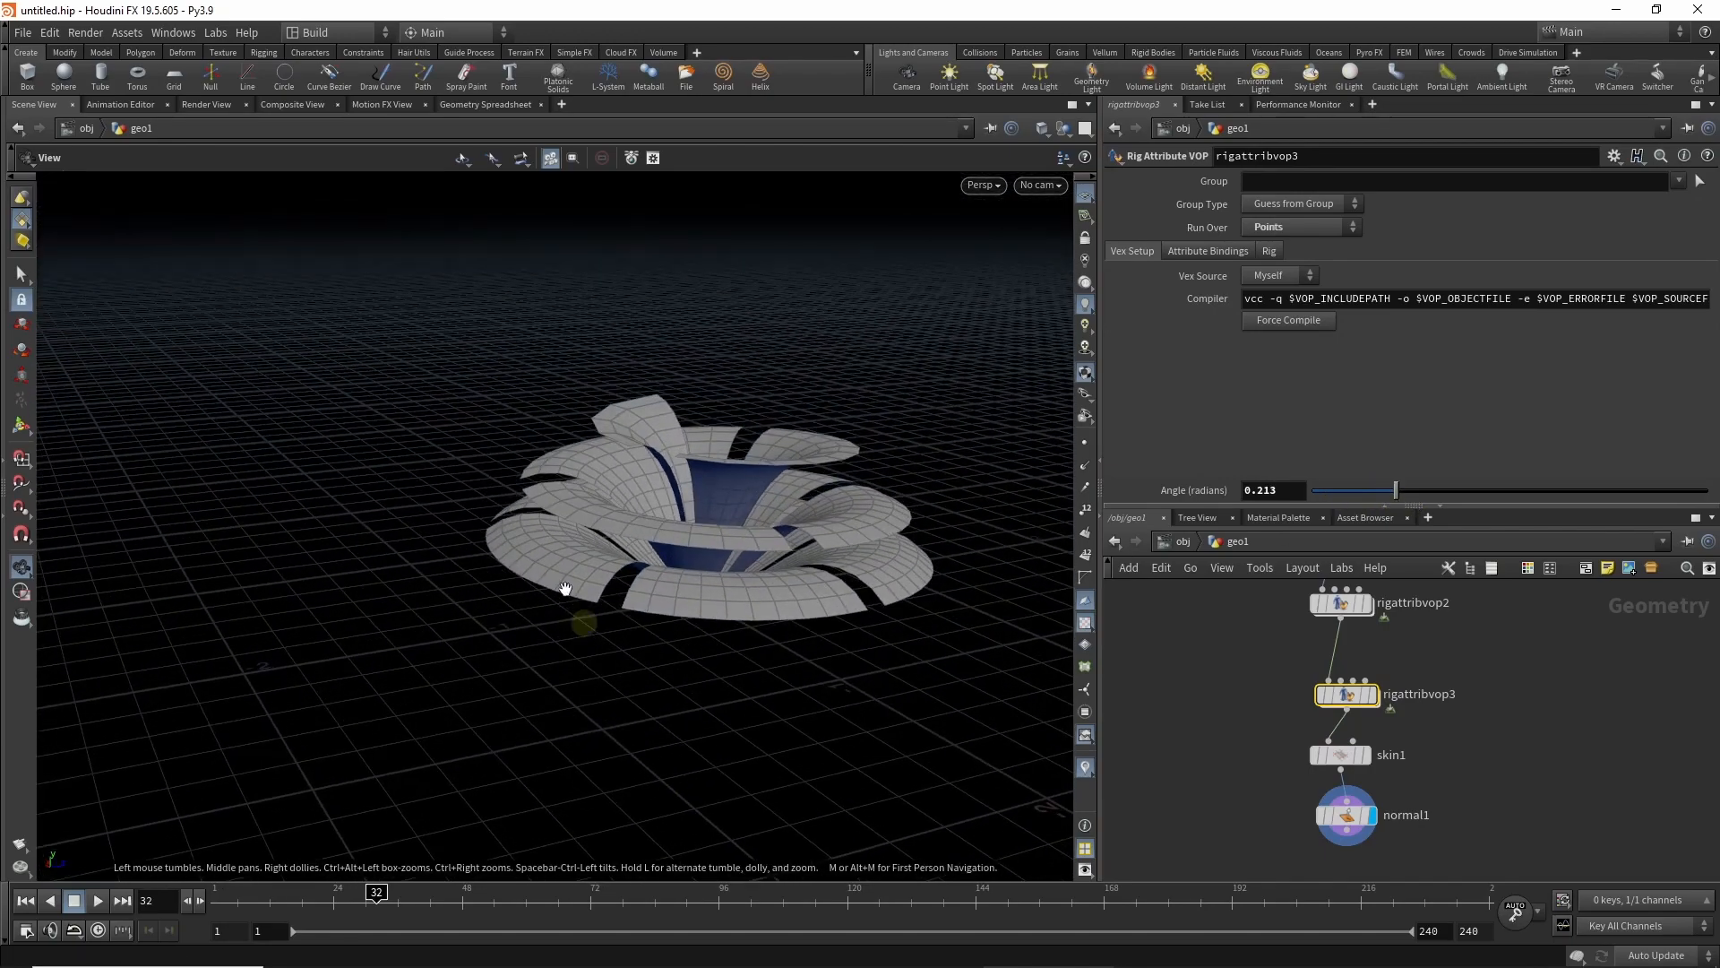
Display the copytopoints1 output and reposition the point2 node in the network.
{"action": "left_click_drag", "start_coordinate": [1178, 504], "coordinate": [1178, 341]}
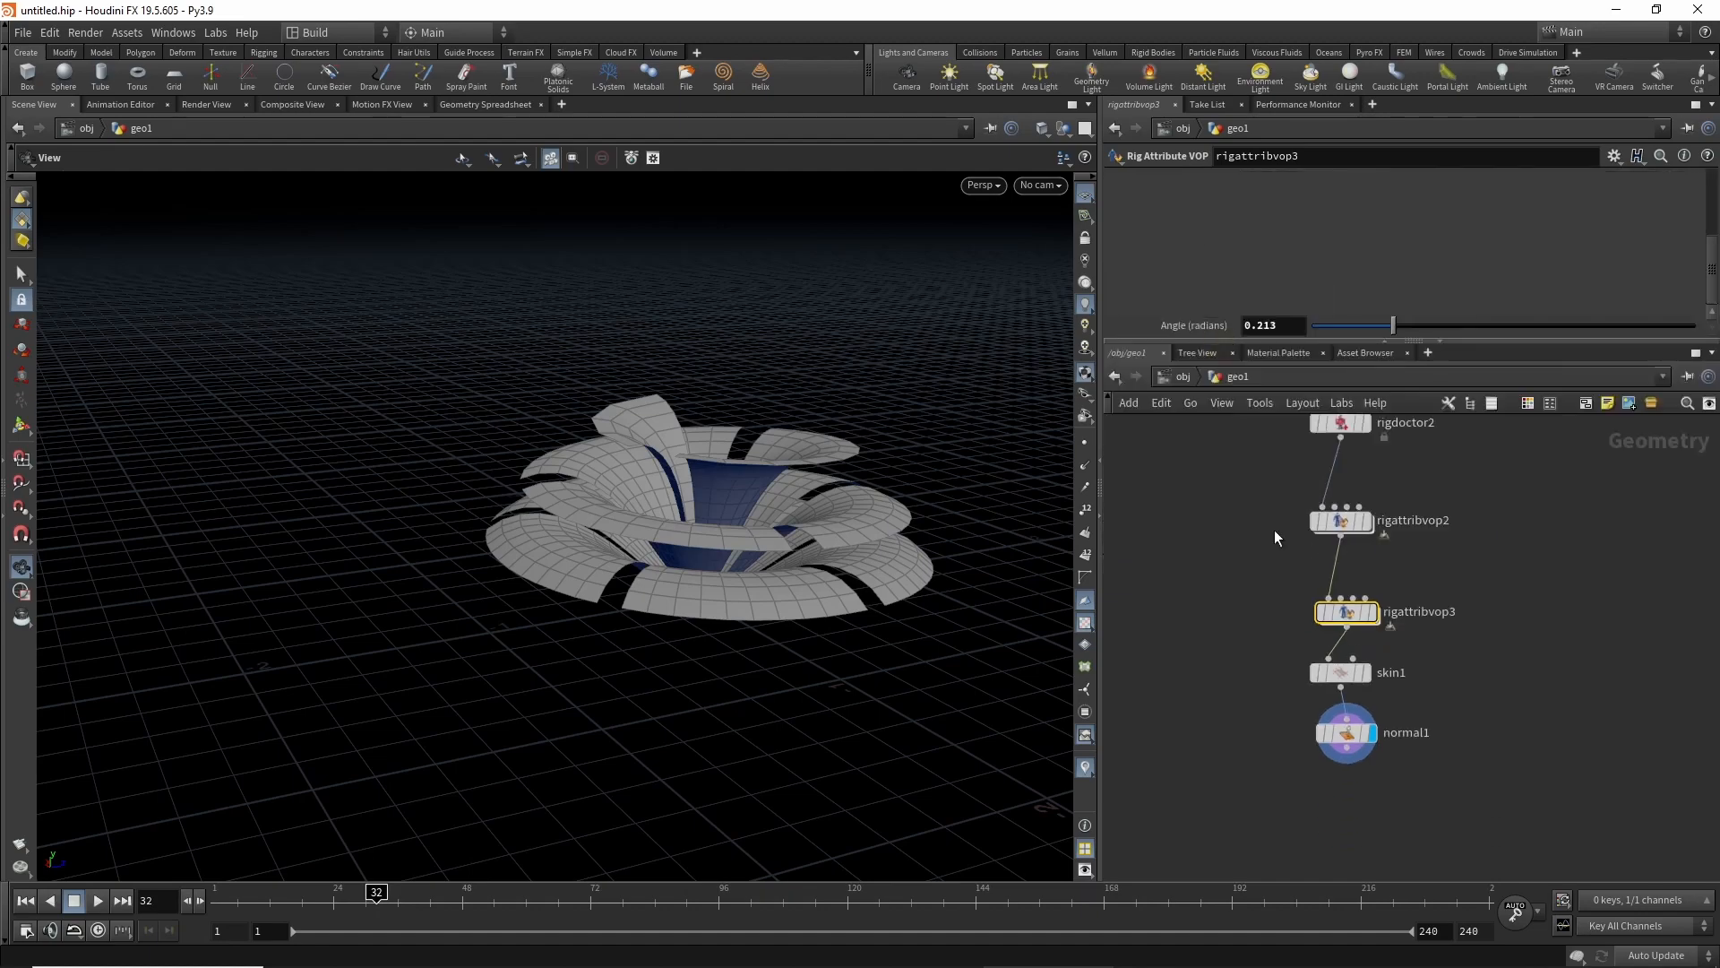
{"action": "middle_click_drag", "start_coordinate": [1274, 530], "coordinate": [1321, 776]}
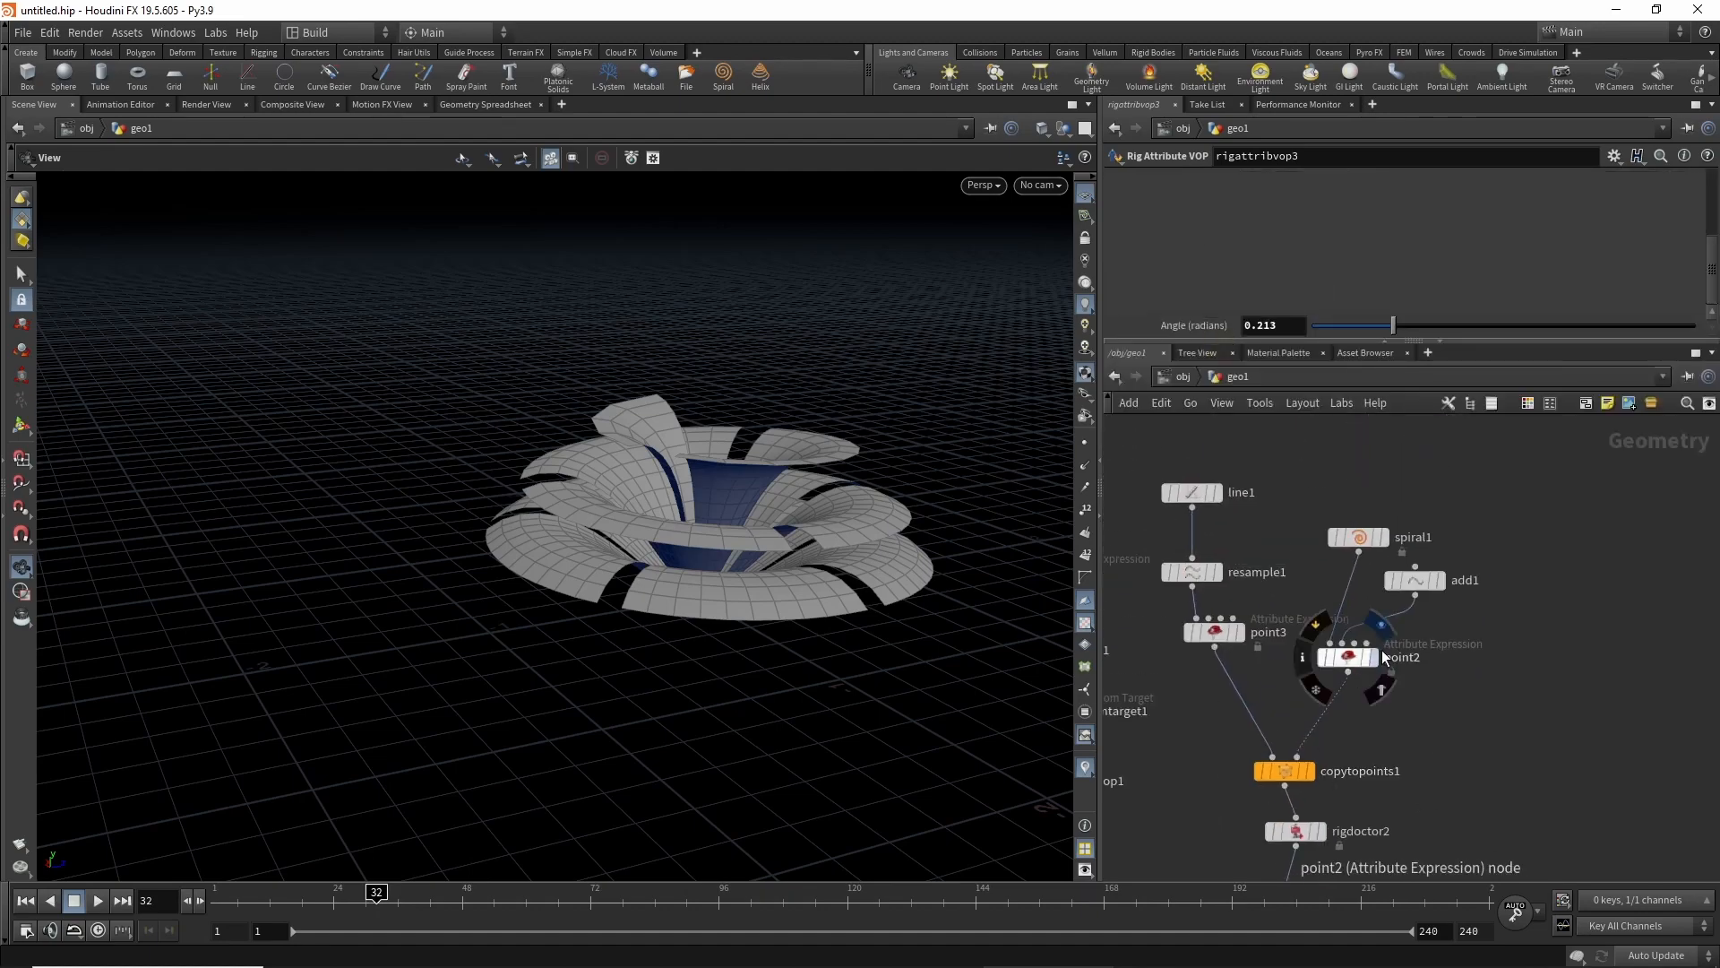
{"action": "left_click_drag", "start_coordinate": [1351, 657], "coordinate": [1355, 692]}
{"action": "left_click", "coordinate": [1312, 776]}
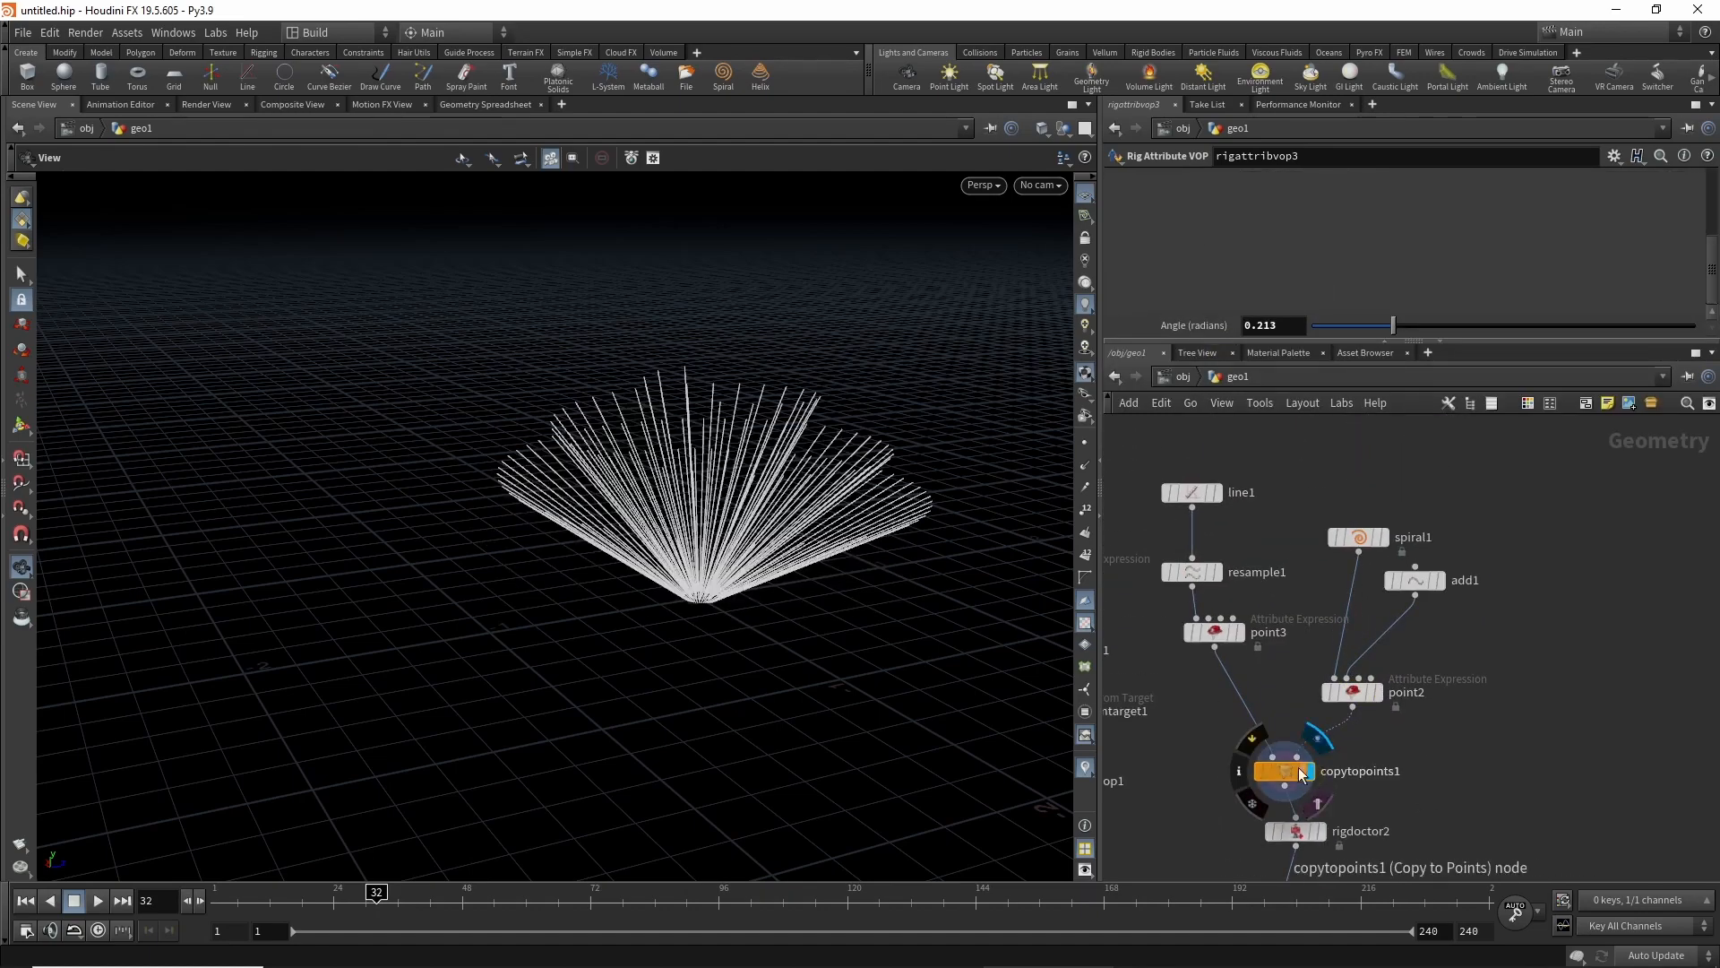
{"action": "left_click_drag", "start_coordinate": [807, 622], "coordinate": [759, 584]}
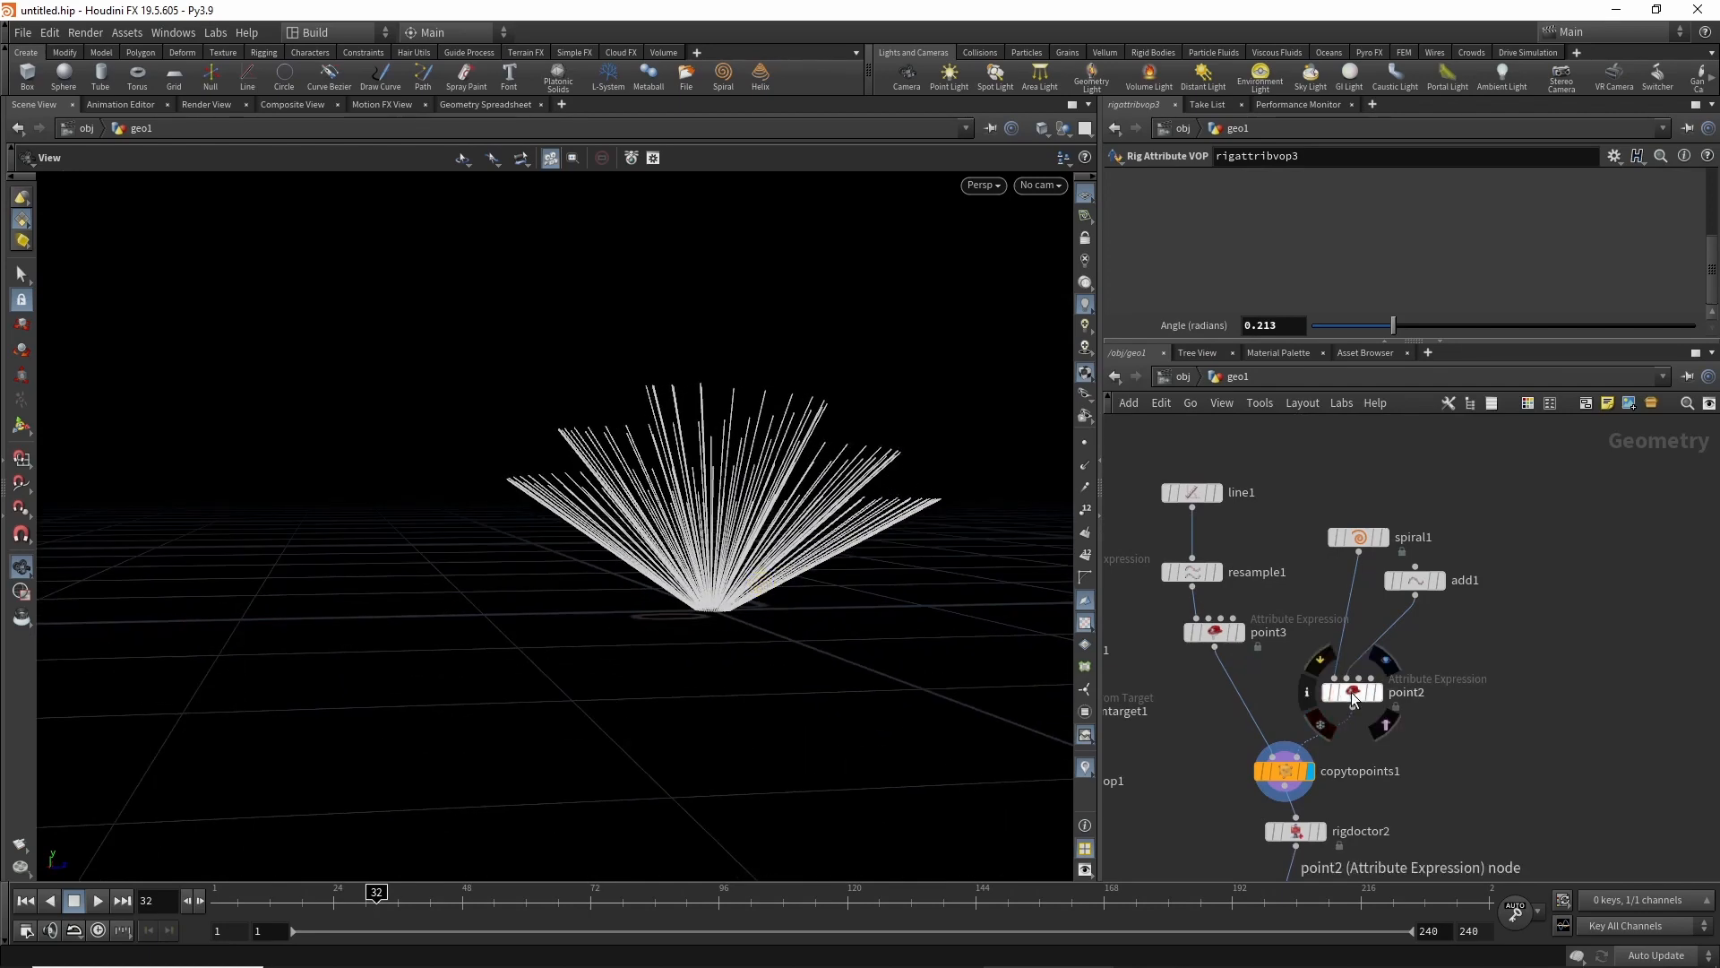
{"action": "left_click_drag", "start_coordinate": [1351, 691], "coordinate": [1381, 687]}
{"action": "middle_click_drag", "start_coordinate": [1279, 680], "coordinate": [1315, 633]}
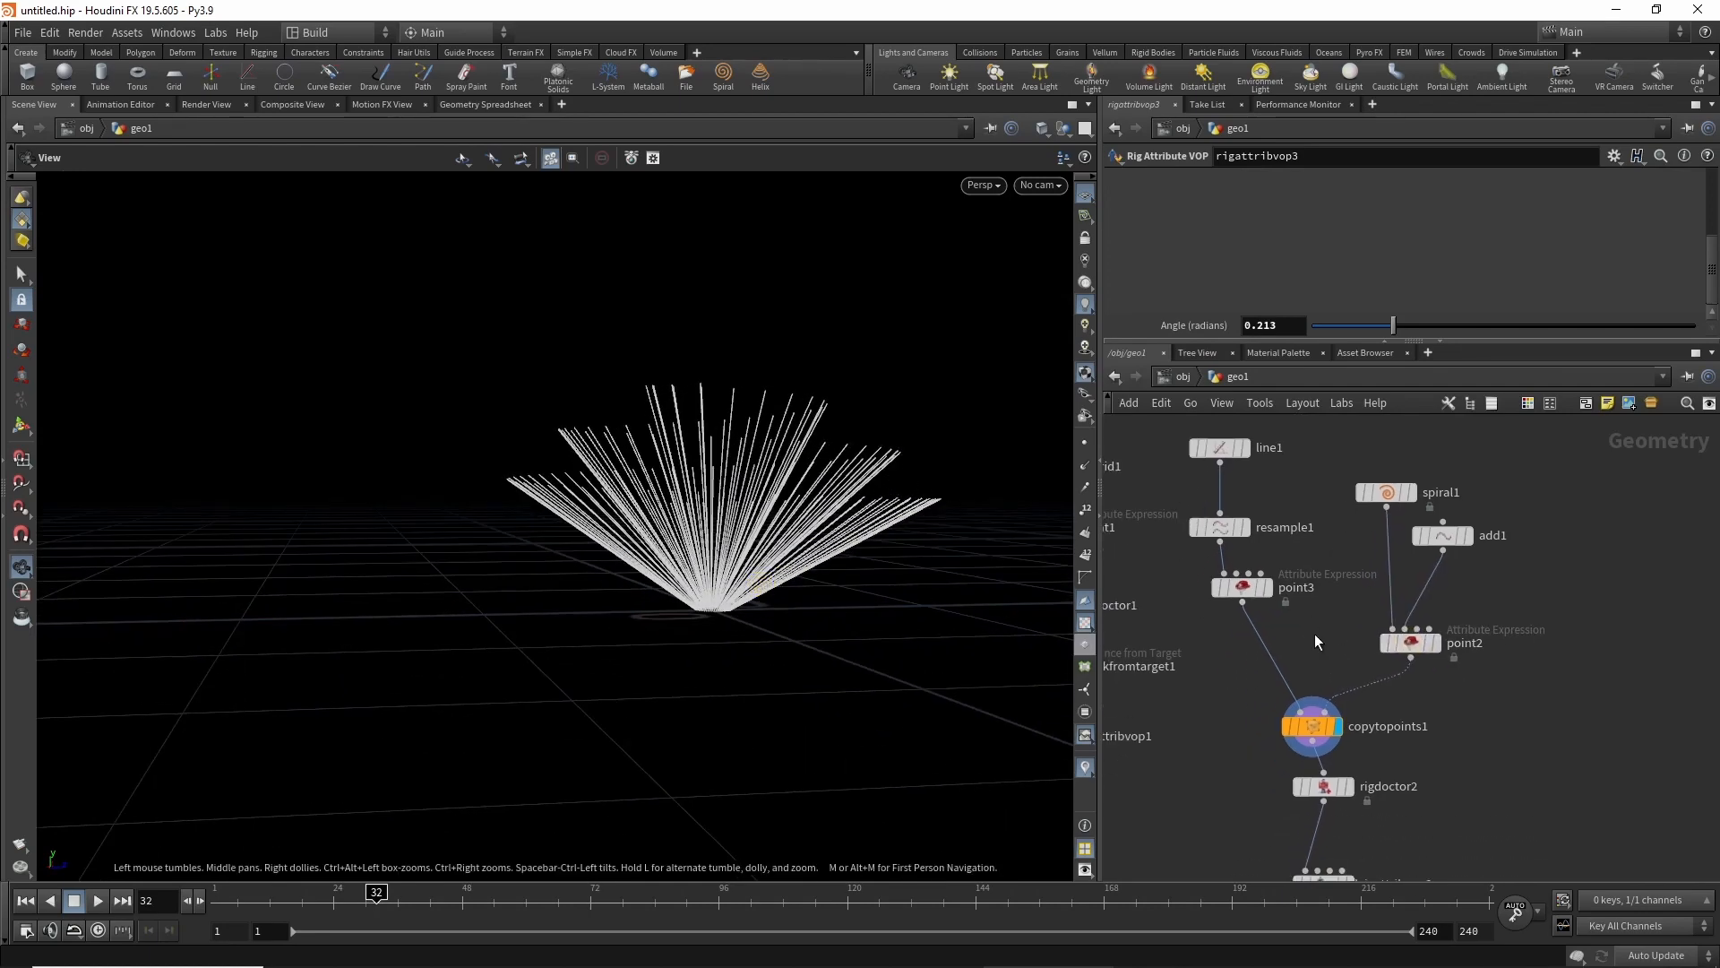
Insert an Attribute Randomize node between point2 and copytopoints1.
{"action": "key", "text": "Tab"}
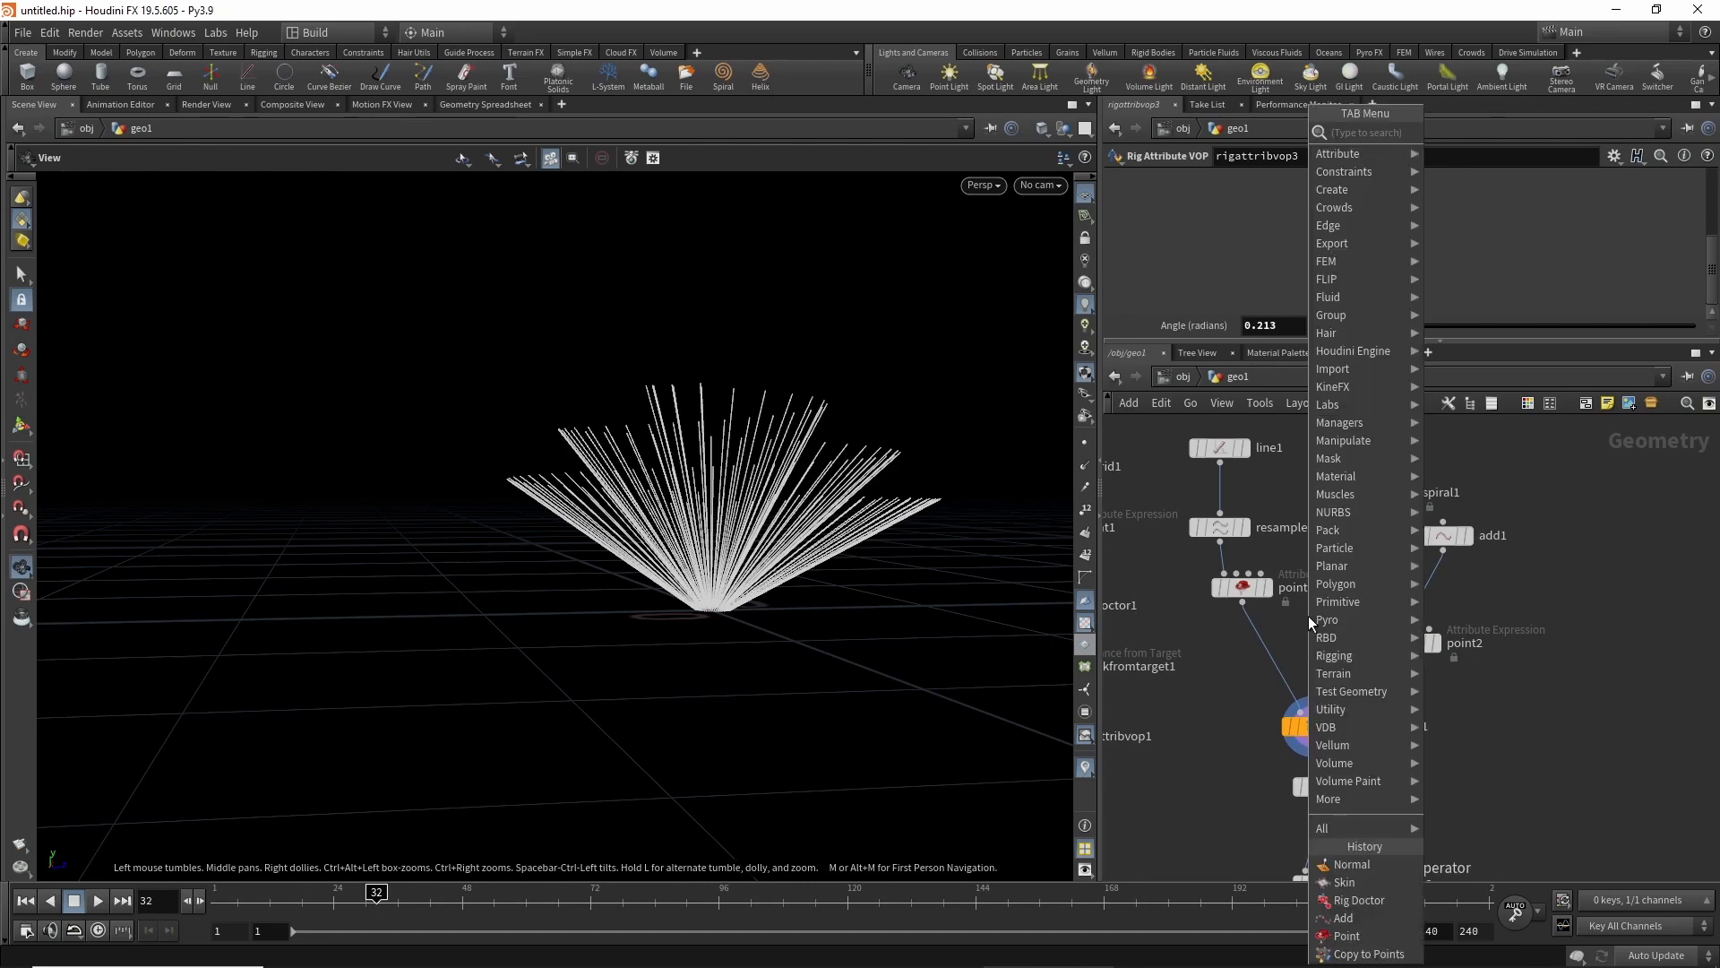
{"action": "type", "text": "atr"}
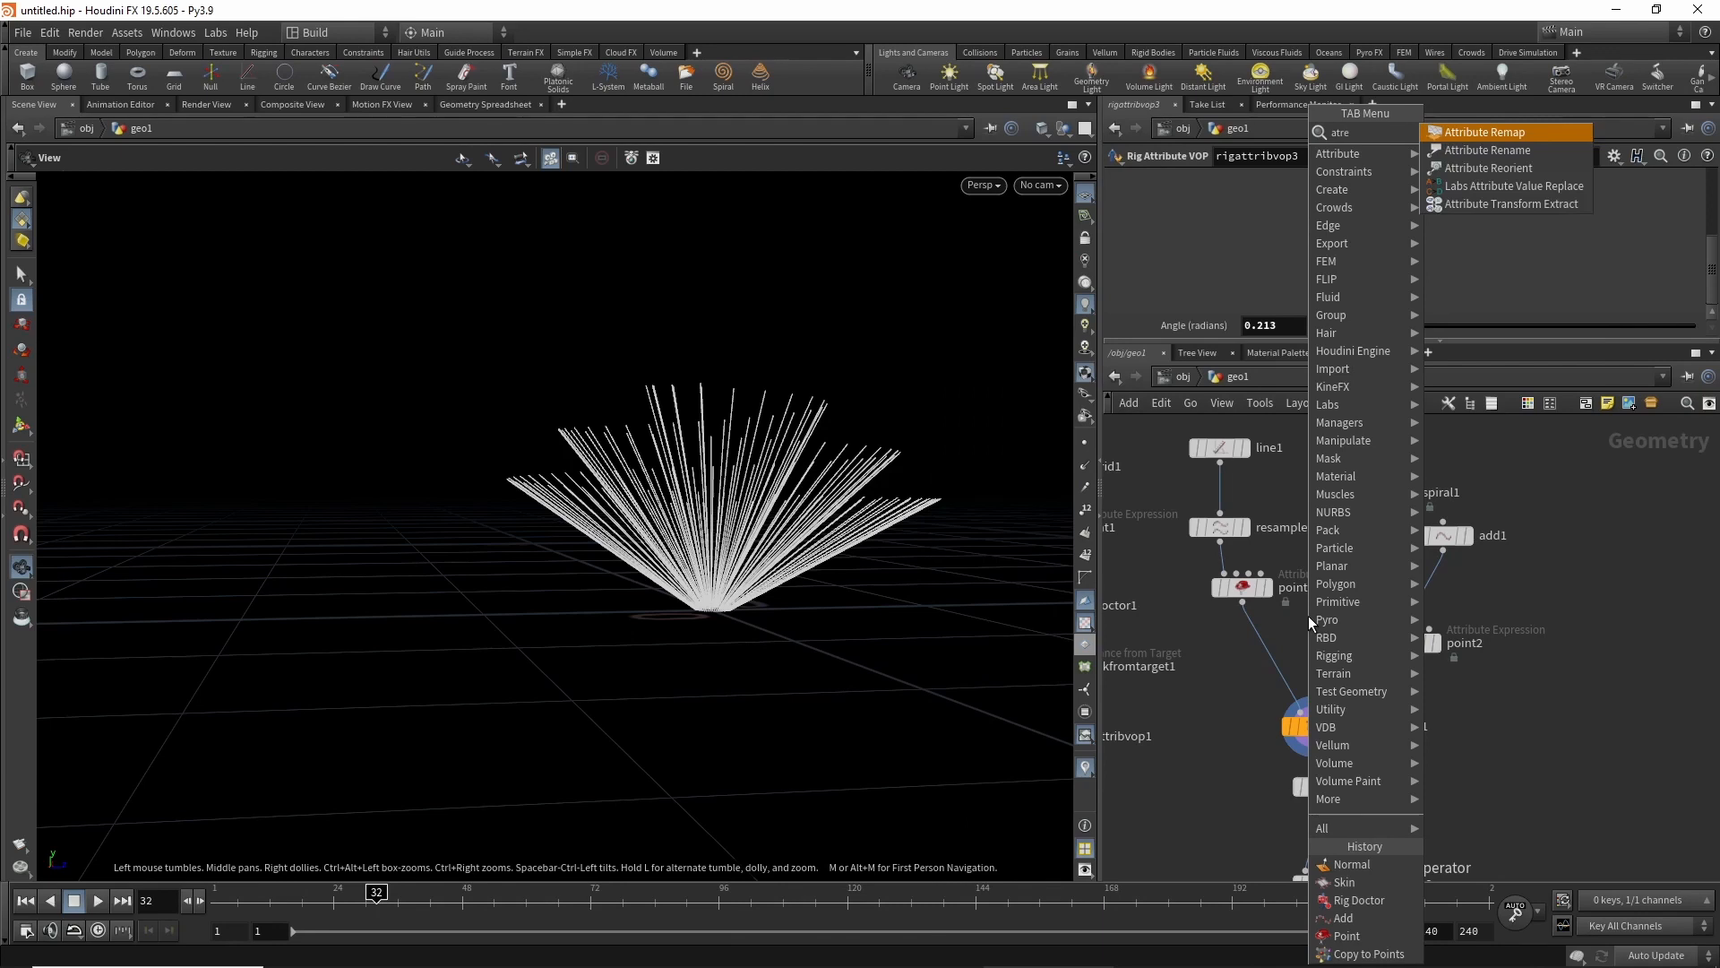
{"action": "type", "text": "e"}
{"action": "key", "text": "BackSpace"}
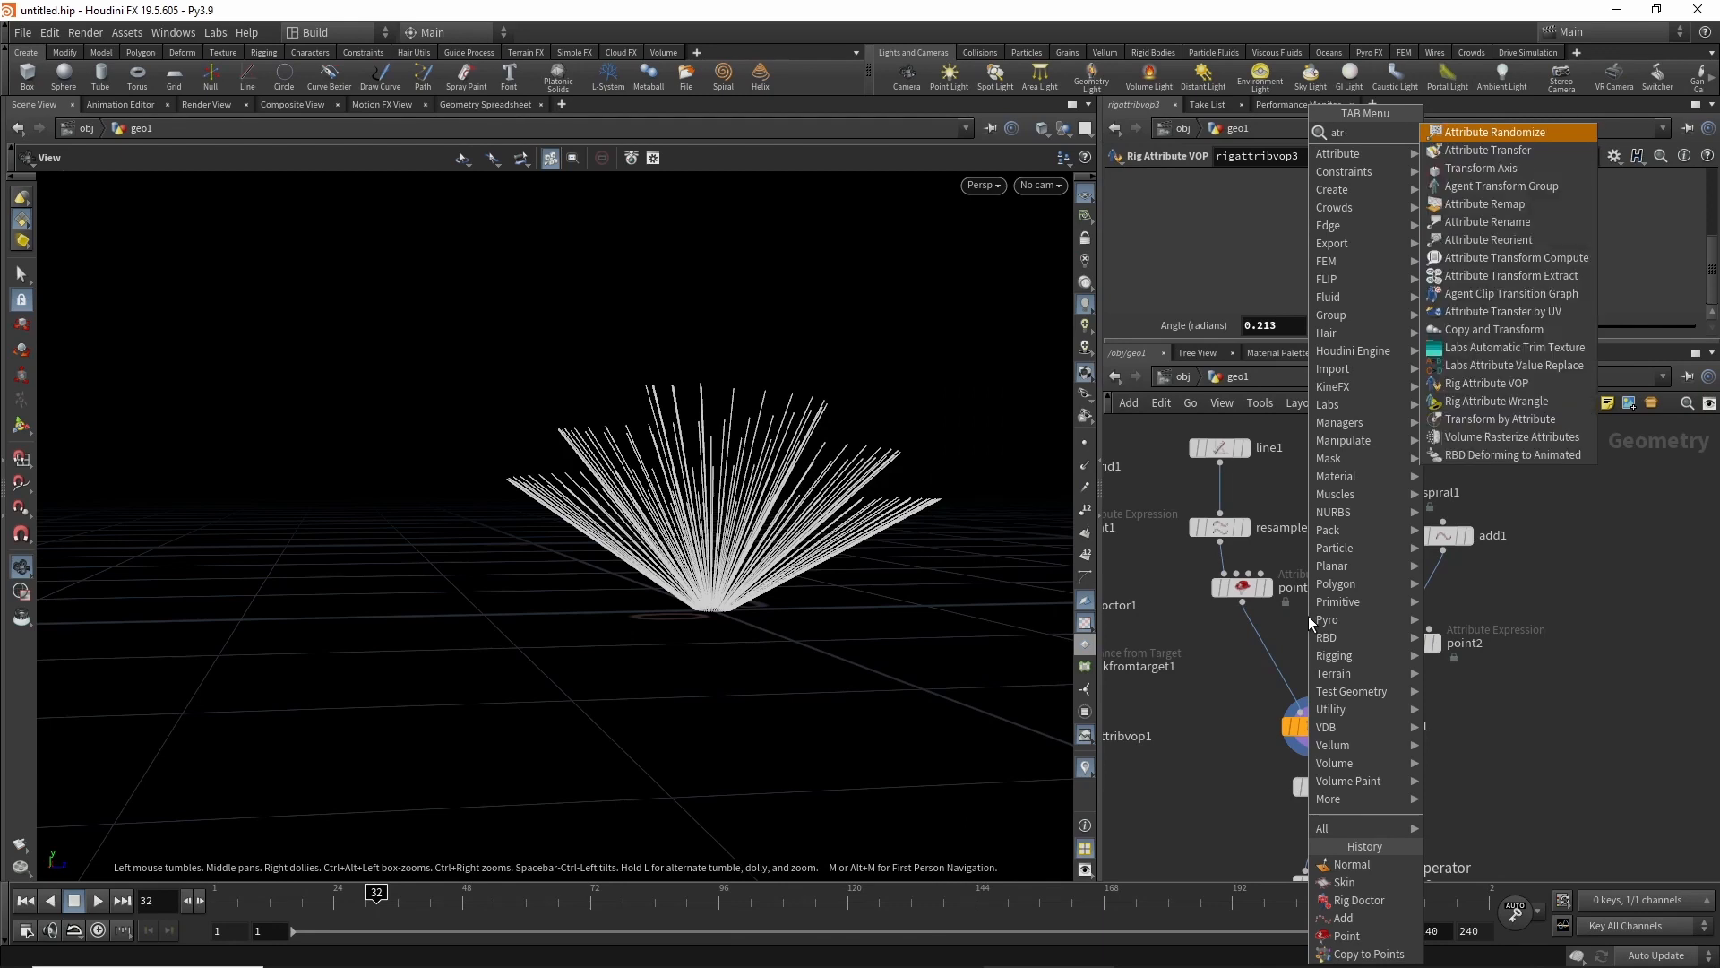
{"action": "key", "text": "Return"}
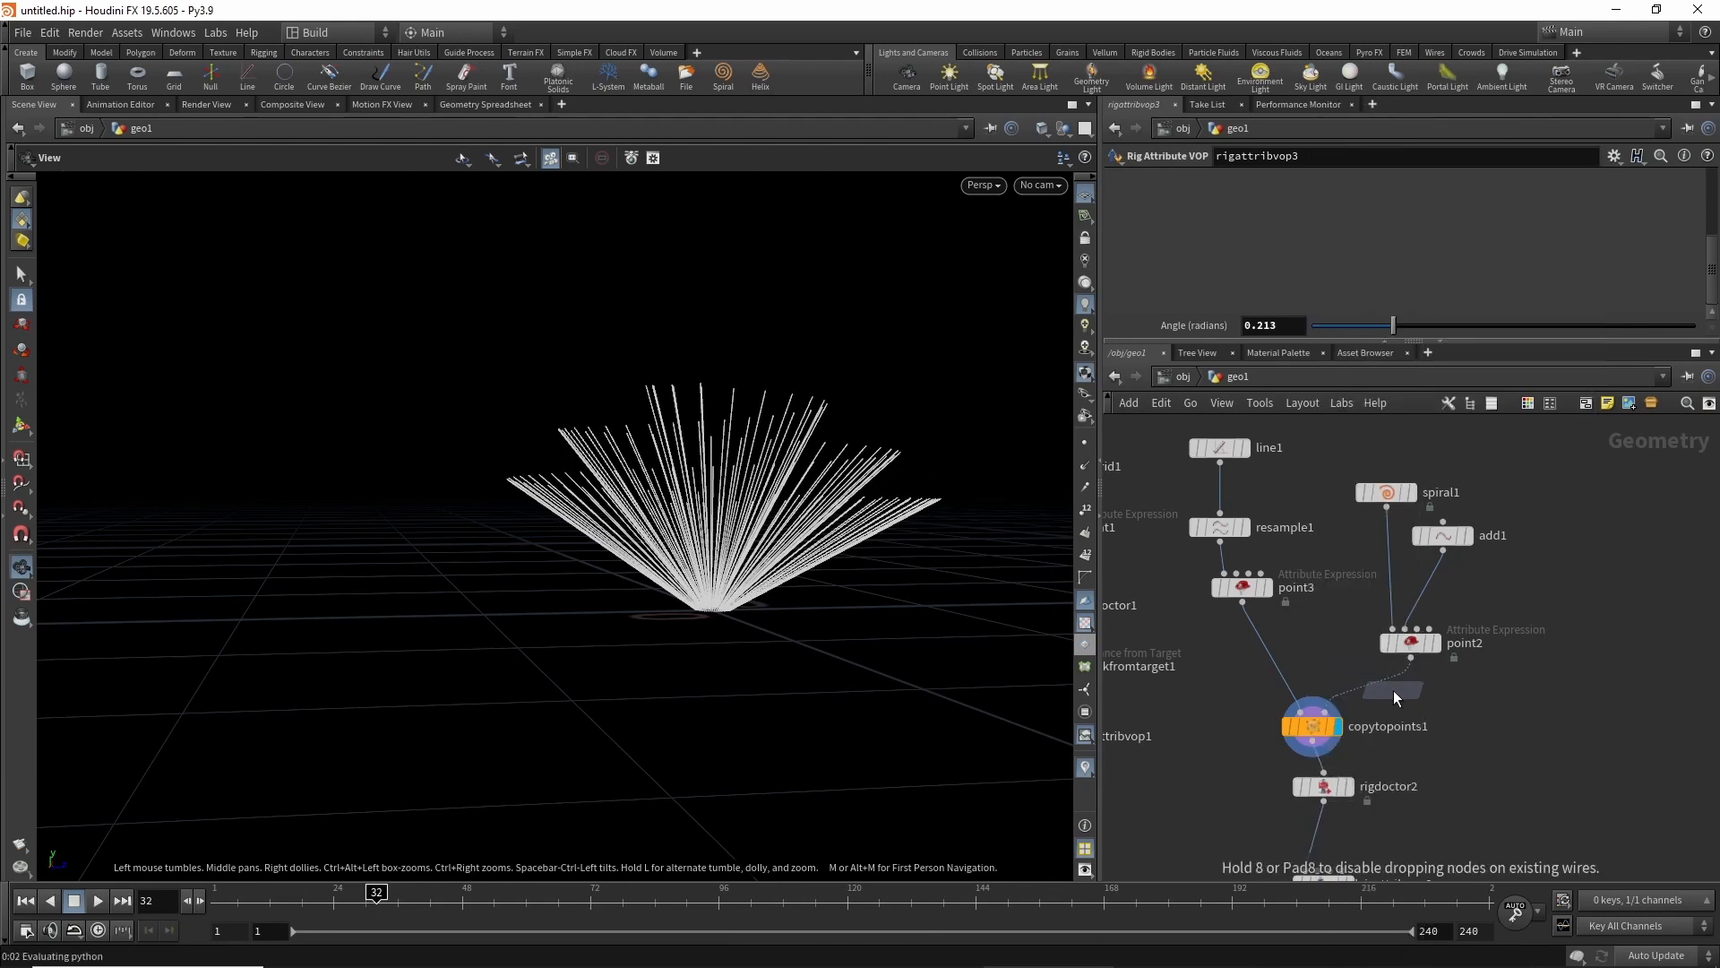
{"action": "left_click", "coordinate": [1390, 686]}
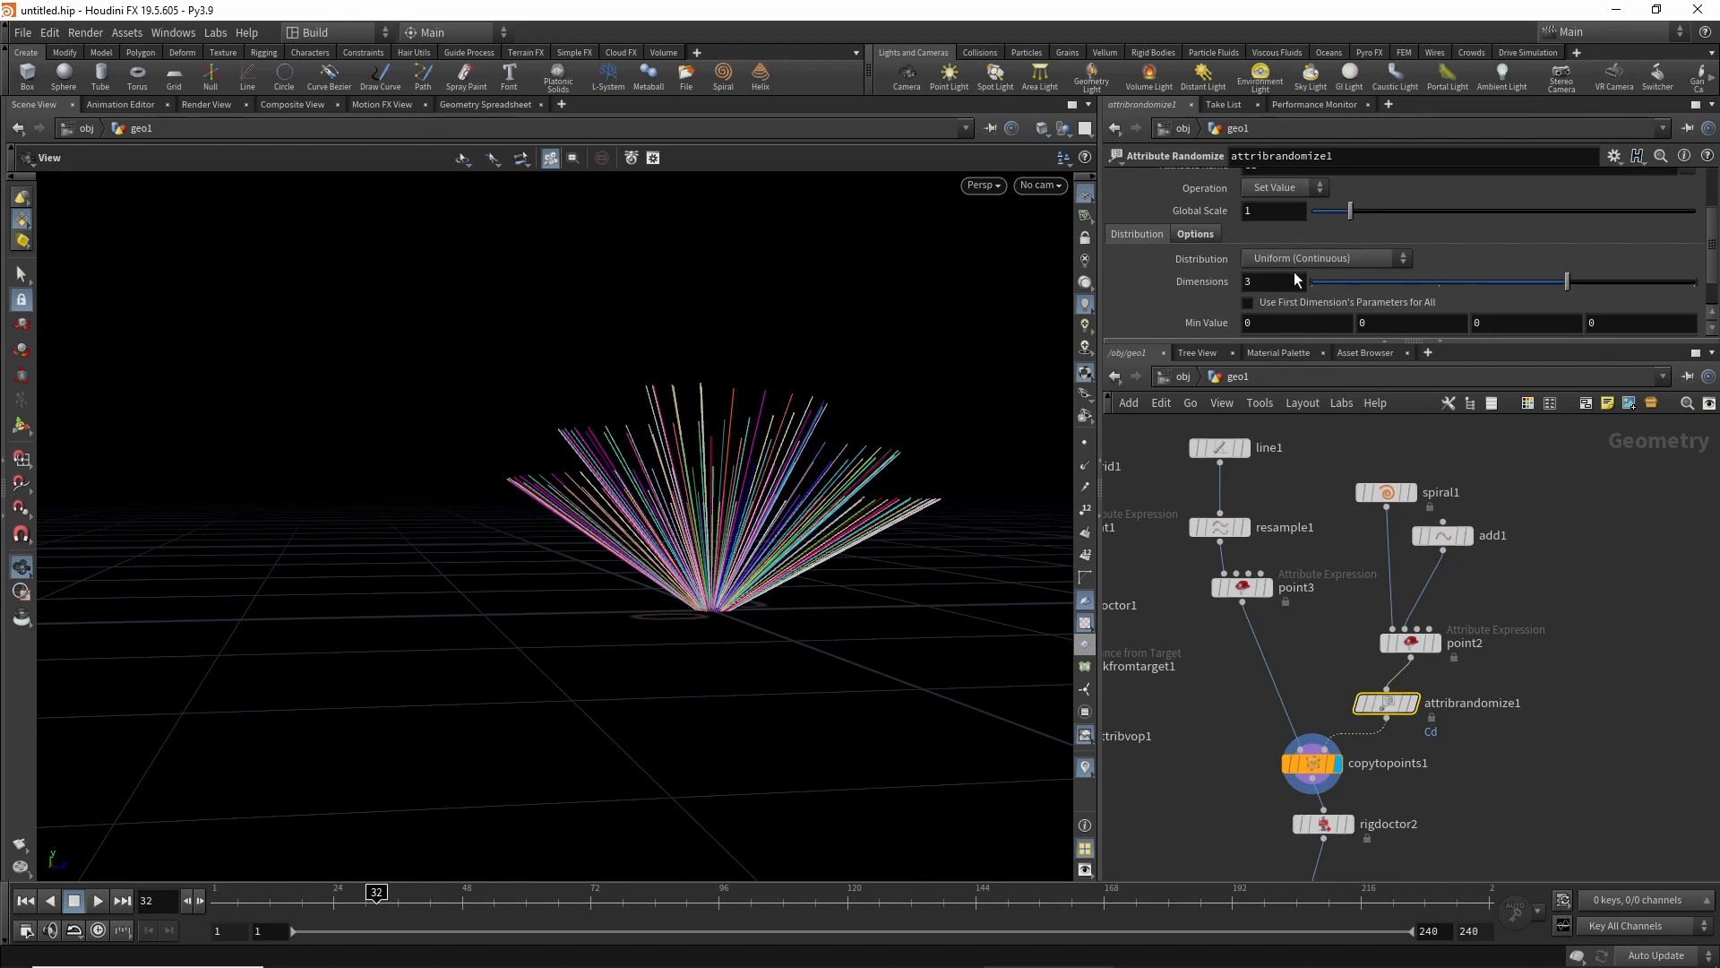
Configure attribrandomize1 to randomize pscale with 1 dimension and a minimum value of 0.9.
{"action": "left_click_drag", "start_coordinate": [1200, 344], "coordinate": [1206, 517]}
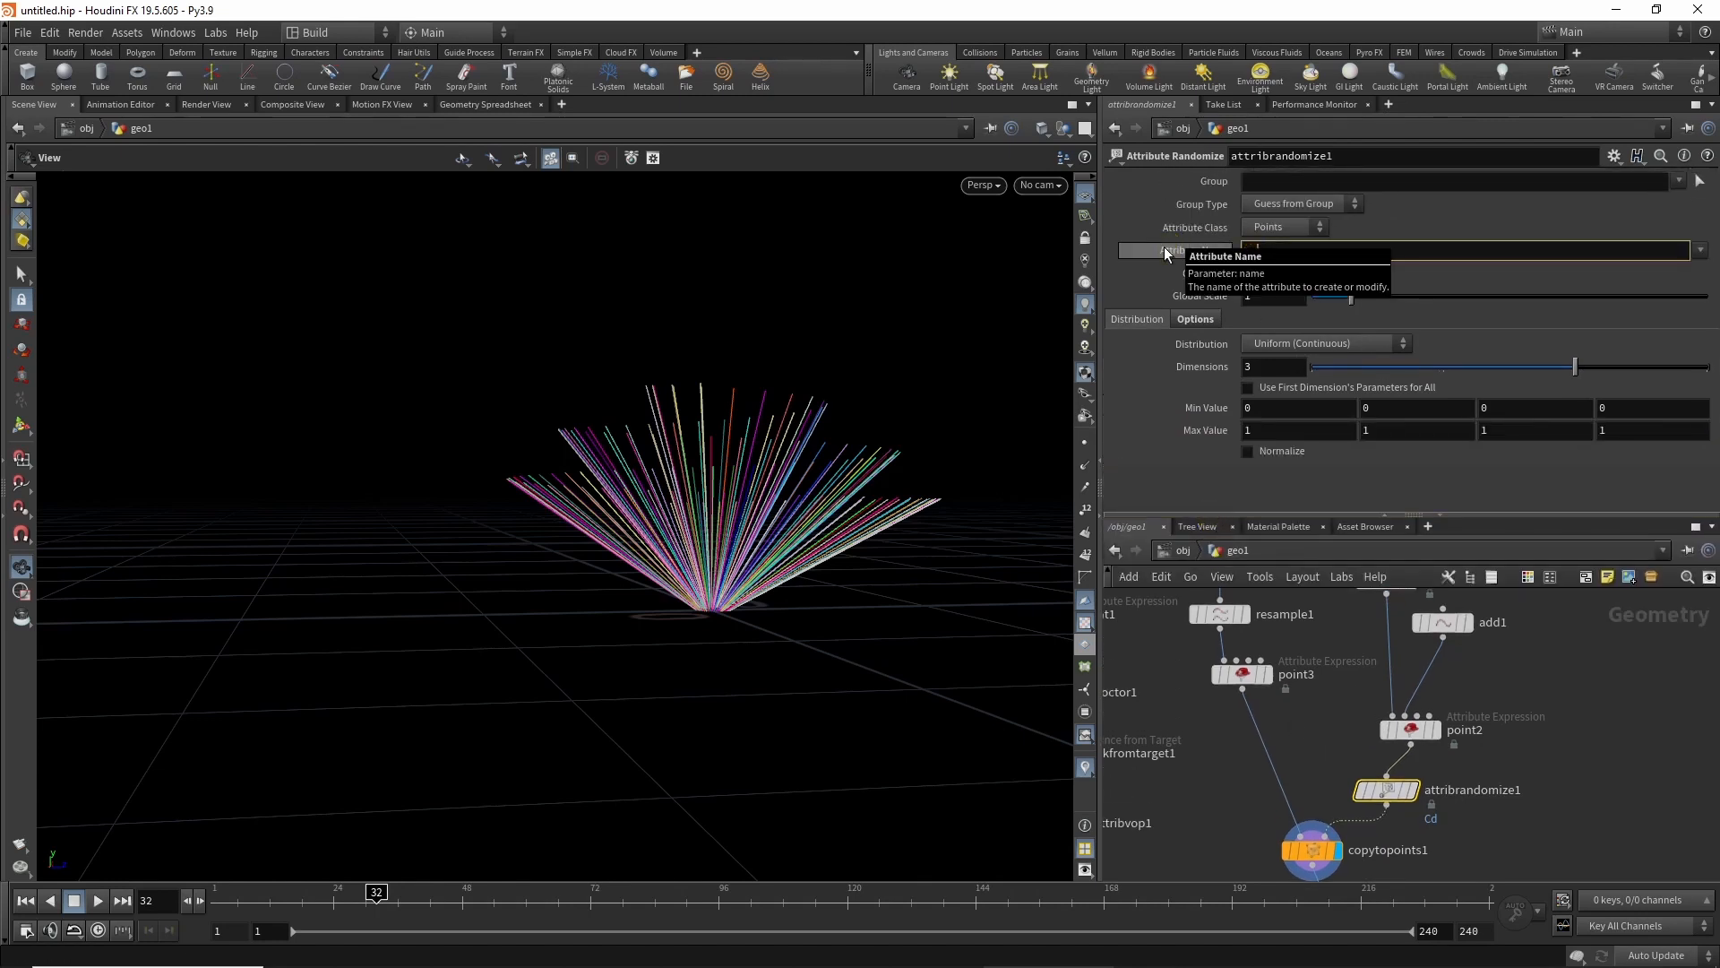
{"action": "key", "text": "Return"}
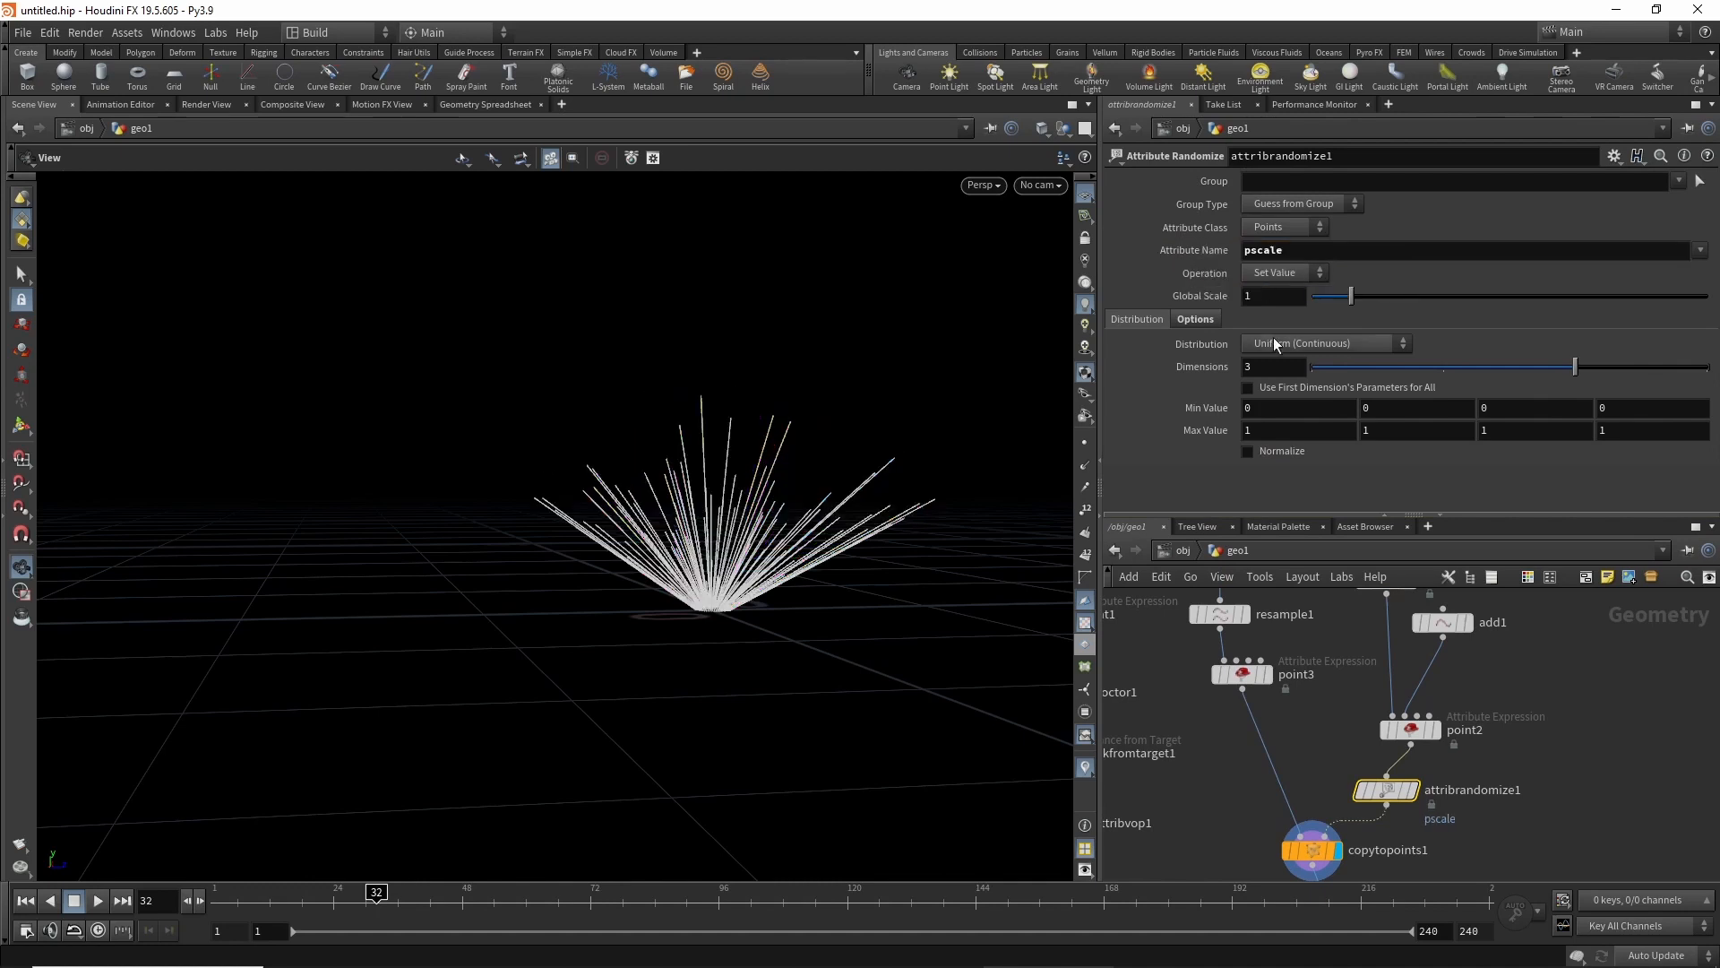
{"action": "left_click", "coordinate": [1326, 371]}
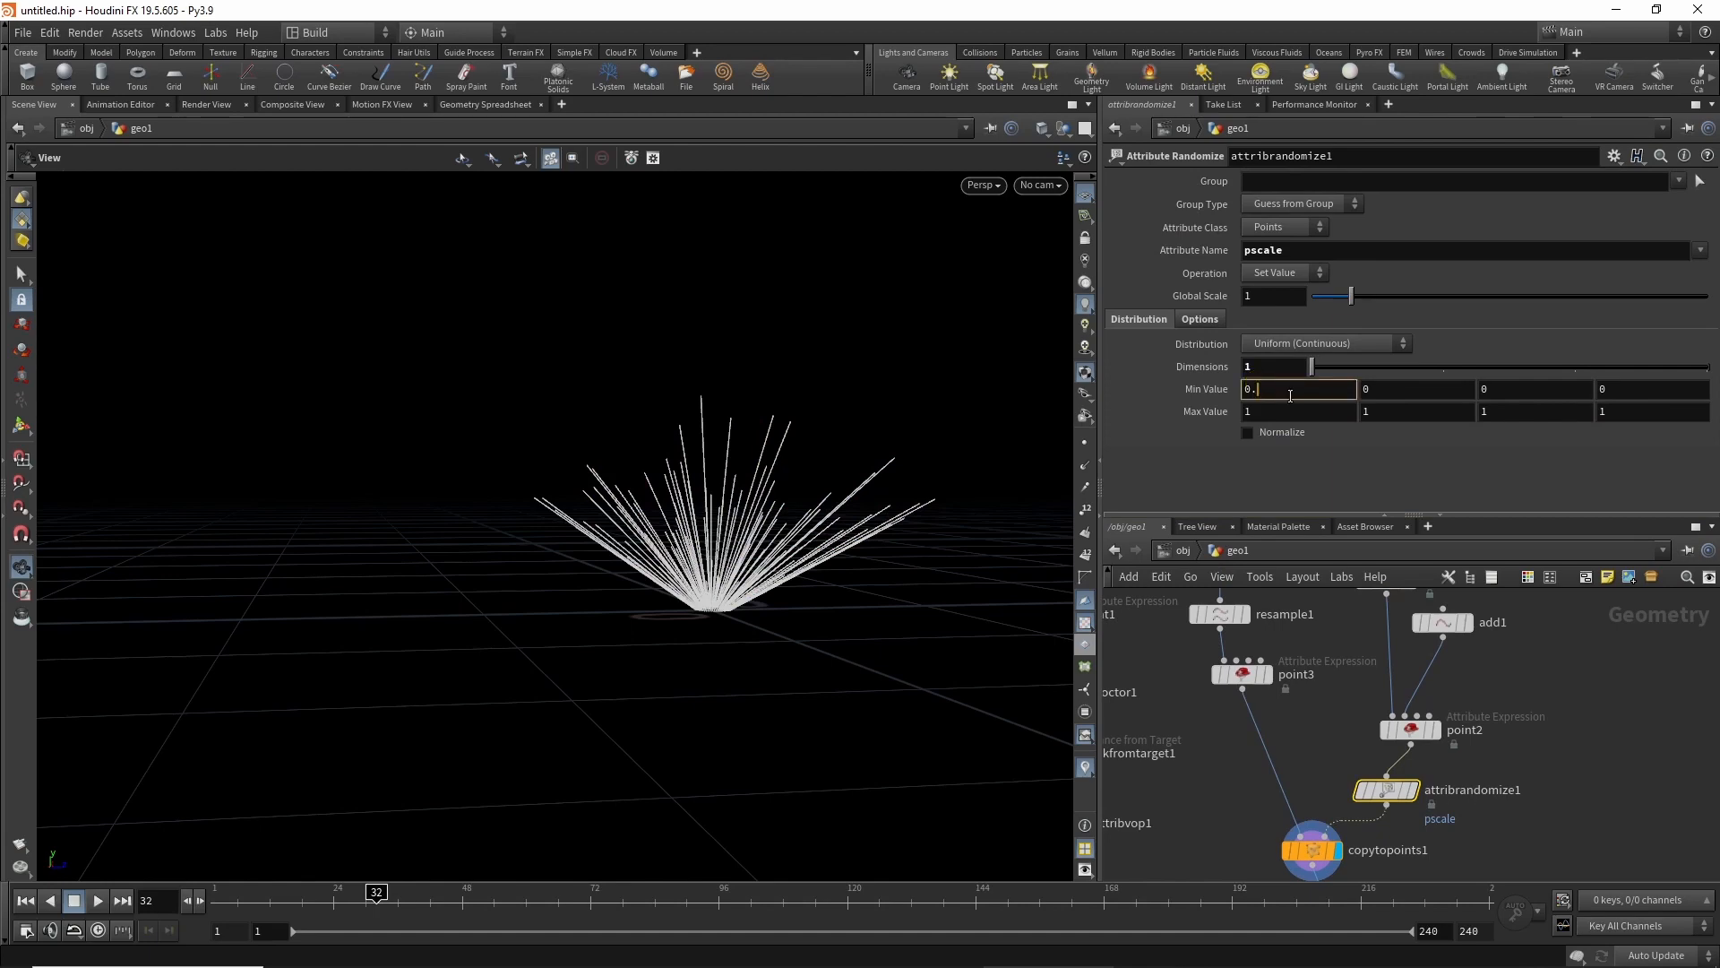
{"action": "key", "text": "Return"}
{"action": "left_click_drag", "start_coordinate": [651, 564], "coordinate": [603, 541]}
{"action": "middle_click_drag", "start_coordinate": [1225, 792], "coordinate": [1252, 666]}
{"action": "left_click_drag", "start_coordinate": [678, 491], "coordinate": [701, 489]}
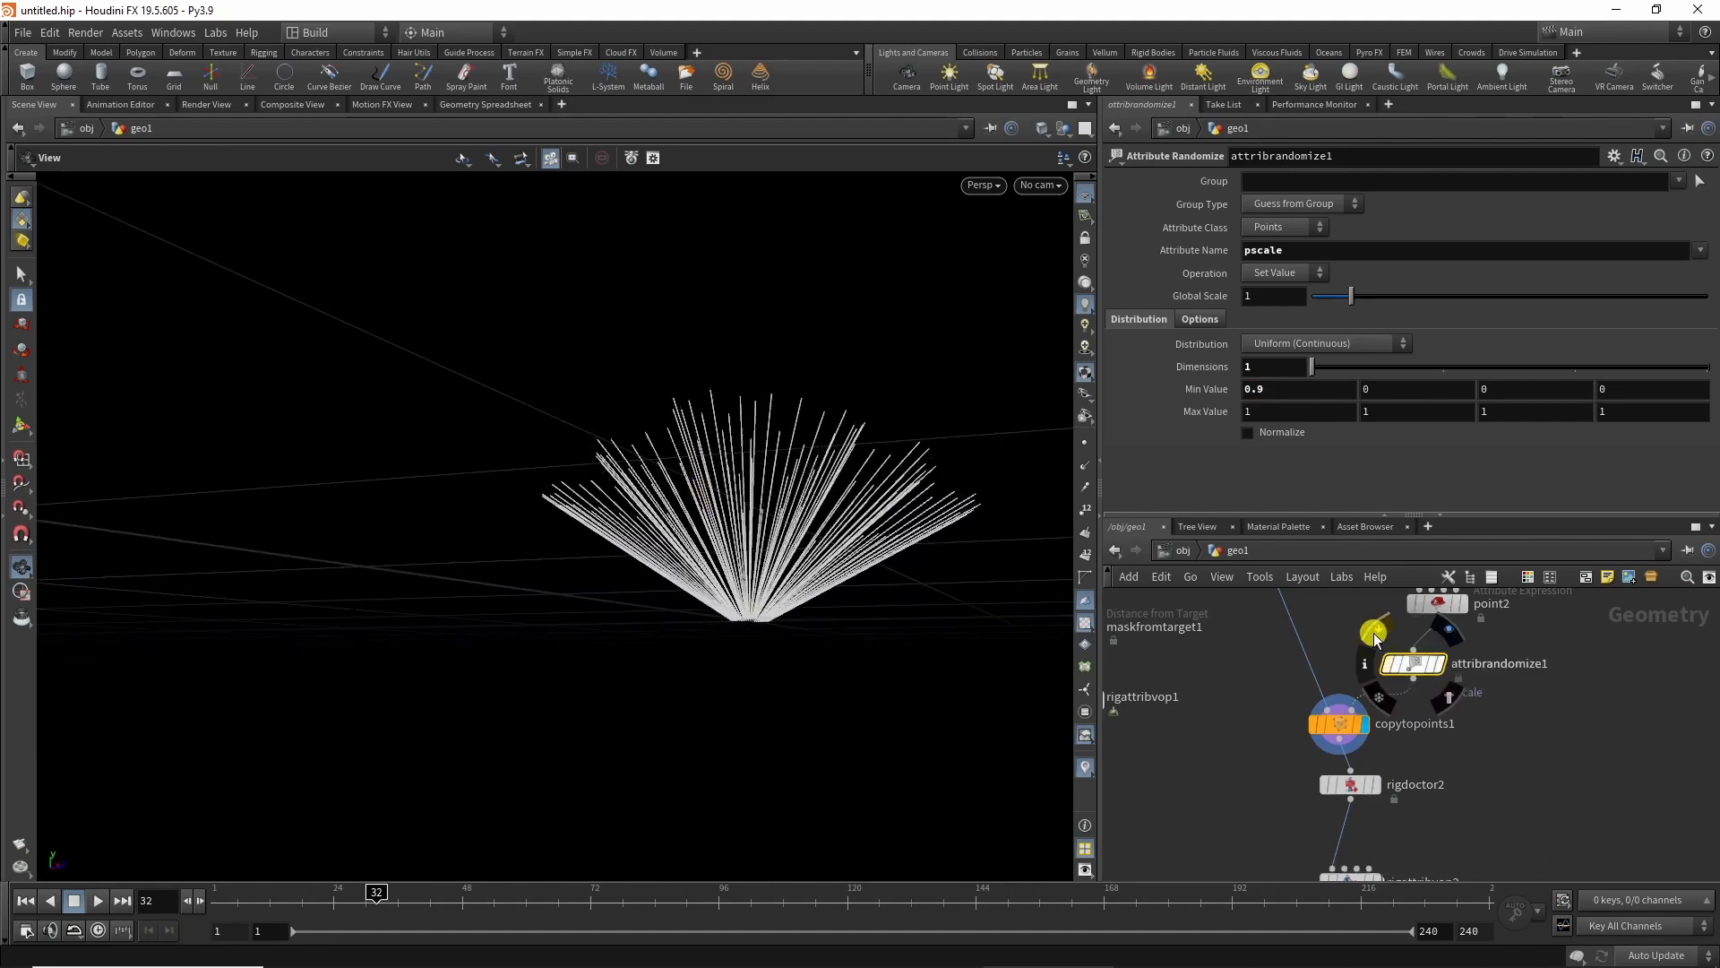
Display the normal1 node's output again.
{"action": "middle_click_drag", "start_coordinate": [1250, 767], "coordinate": [1273, 638]}
{"action": "middle_click_drag", "start_coordinate": [1285, 783], "coordinate": [1257, 658]}
{"action": "middle_click_drag", "start_coordinate": [1288, 816], "coordinate": [1283, 723]}
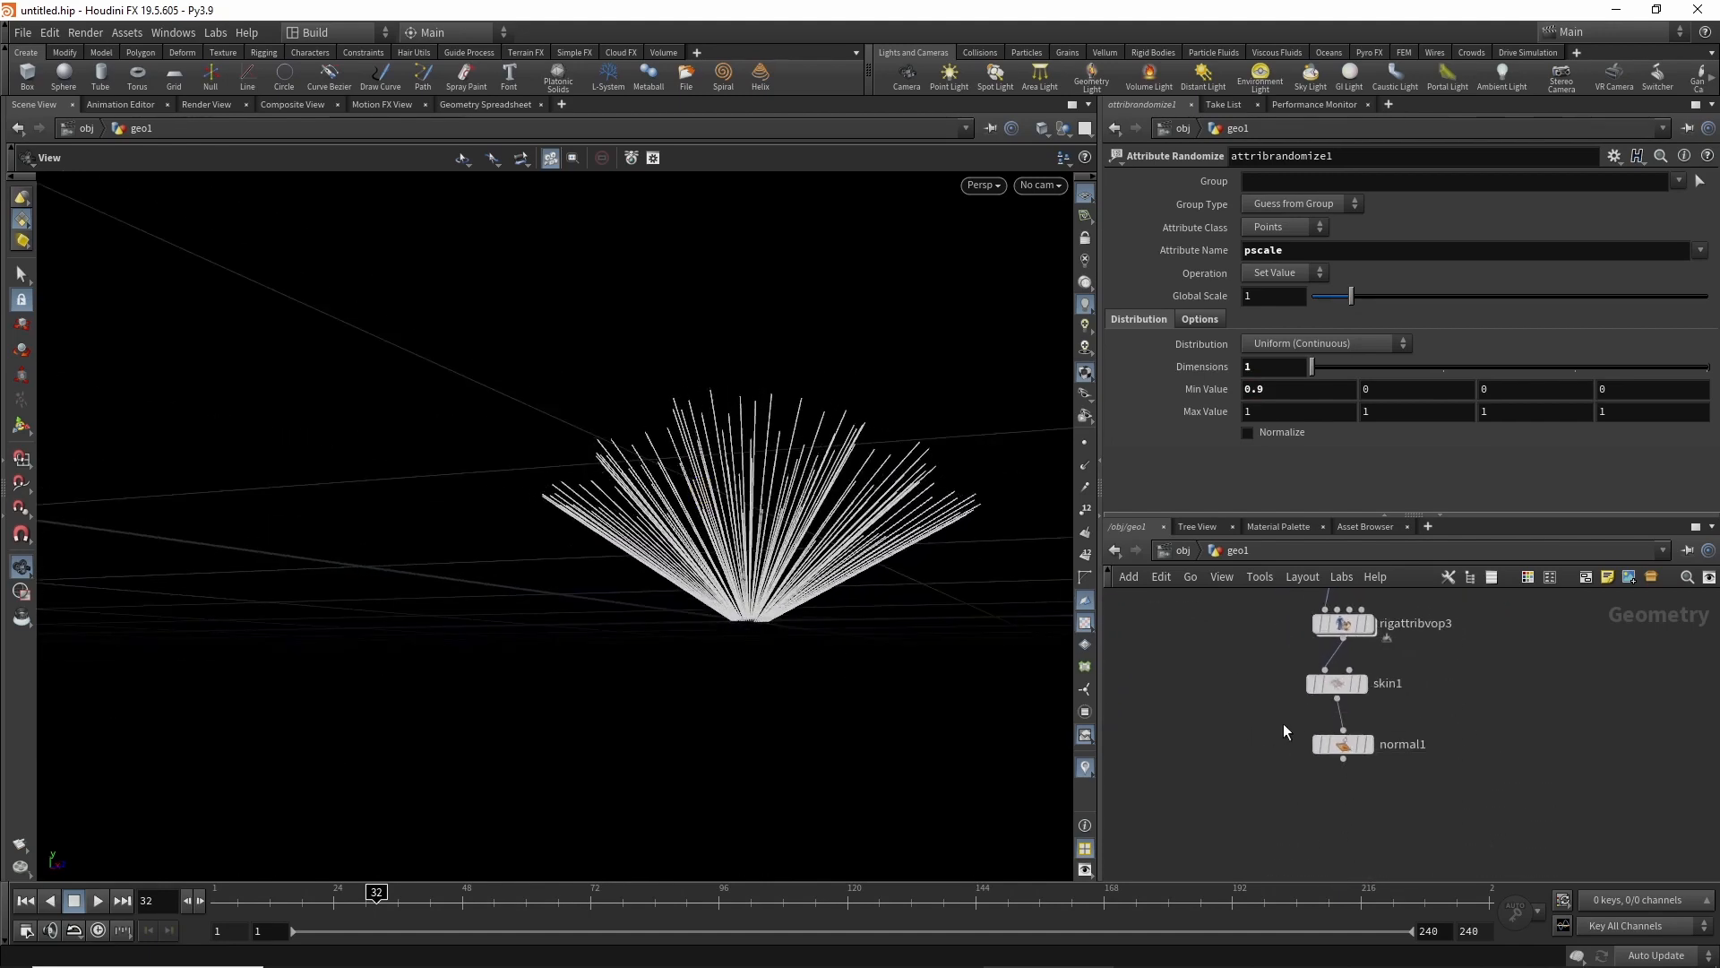
{"action": "left_click", "coordinate": [1374, 750]}
Toggle the bypass of attribrandomize1 on and off to compare the petal edges, and examine the surface from other angles.
{"action": "middle_click_drag", "start_coordinate": [1258, 627], "coordinate": [1225, 824]}
{"action": "middle_click_drag", "start_coordinate": [1234, 598], "coordinate": [1224, 898]}
{"action": "left_click", "coordinate": [1322, 795]}
{"action": "left_click", "coordinate": [1321, 795]}
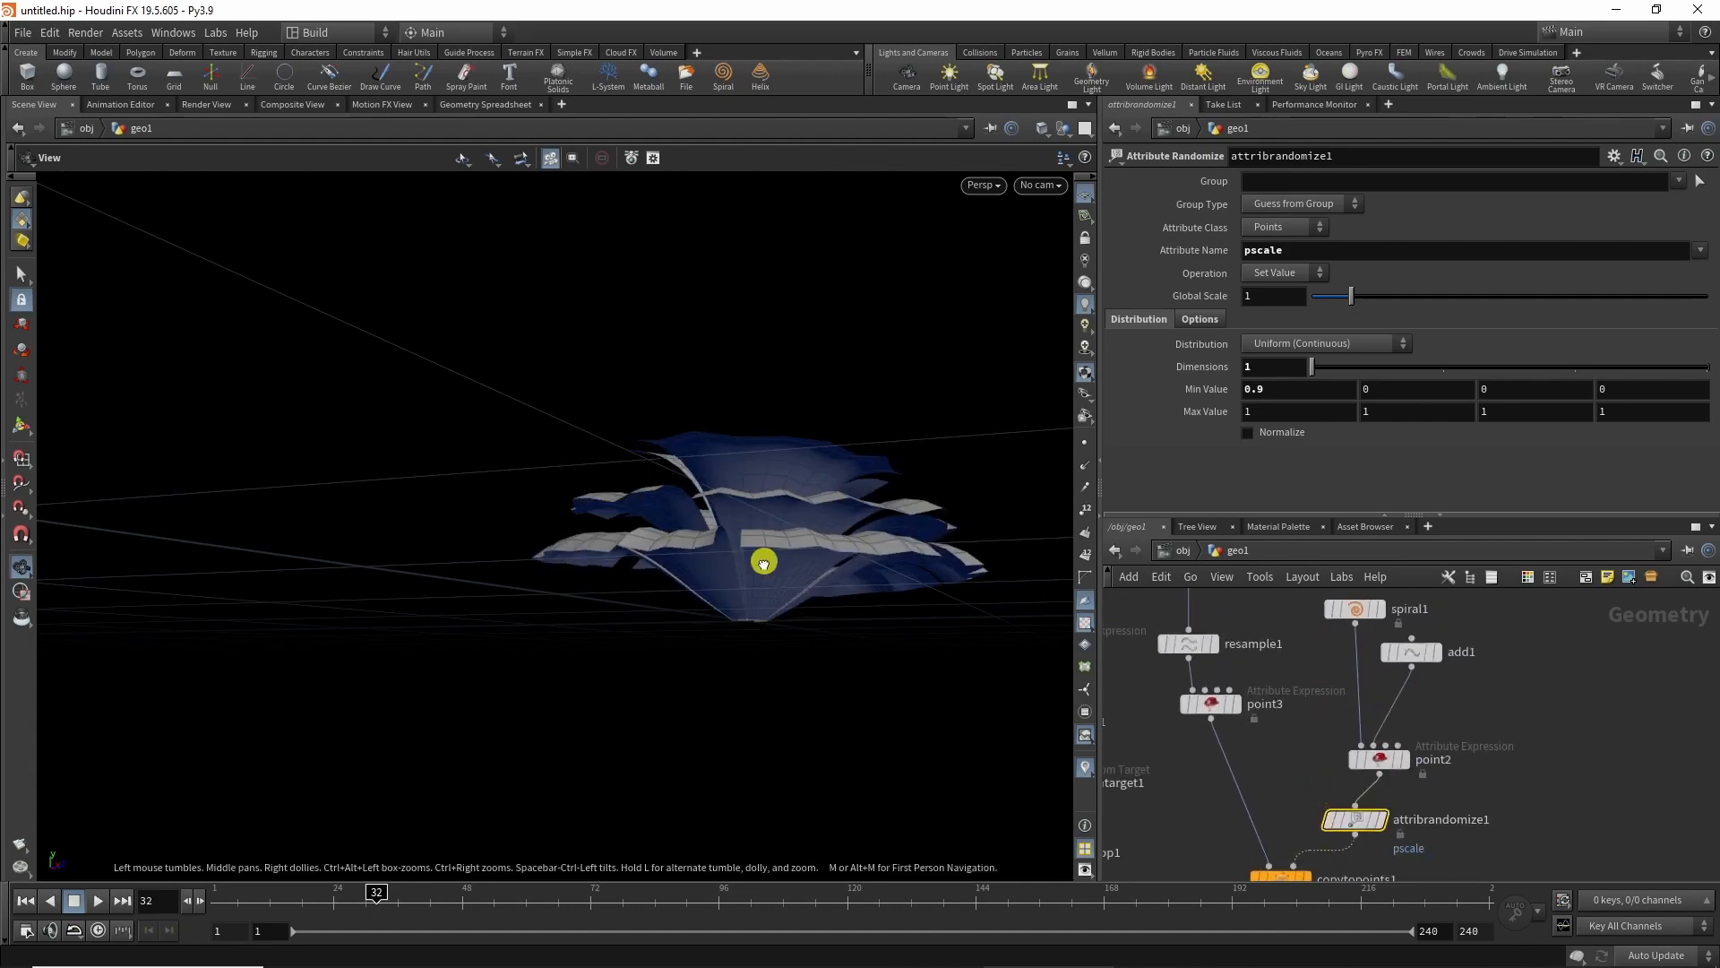
{"action": "left_click_drag", "start_coordinate": [764, 561], "coordinate": [772, 636]}
{"action": "left_click_drag", "start_coordinate": [870, 584], "coordinate": [744, 582]}
Set rigattribvop3's Angle (radians) to 0.136.
{"action": "middle_click_drag", "start_coordinate": [1165, 811], "coordinate": [1234, 697]}
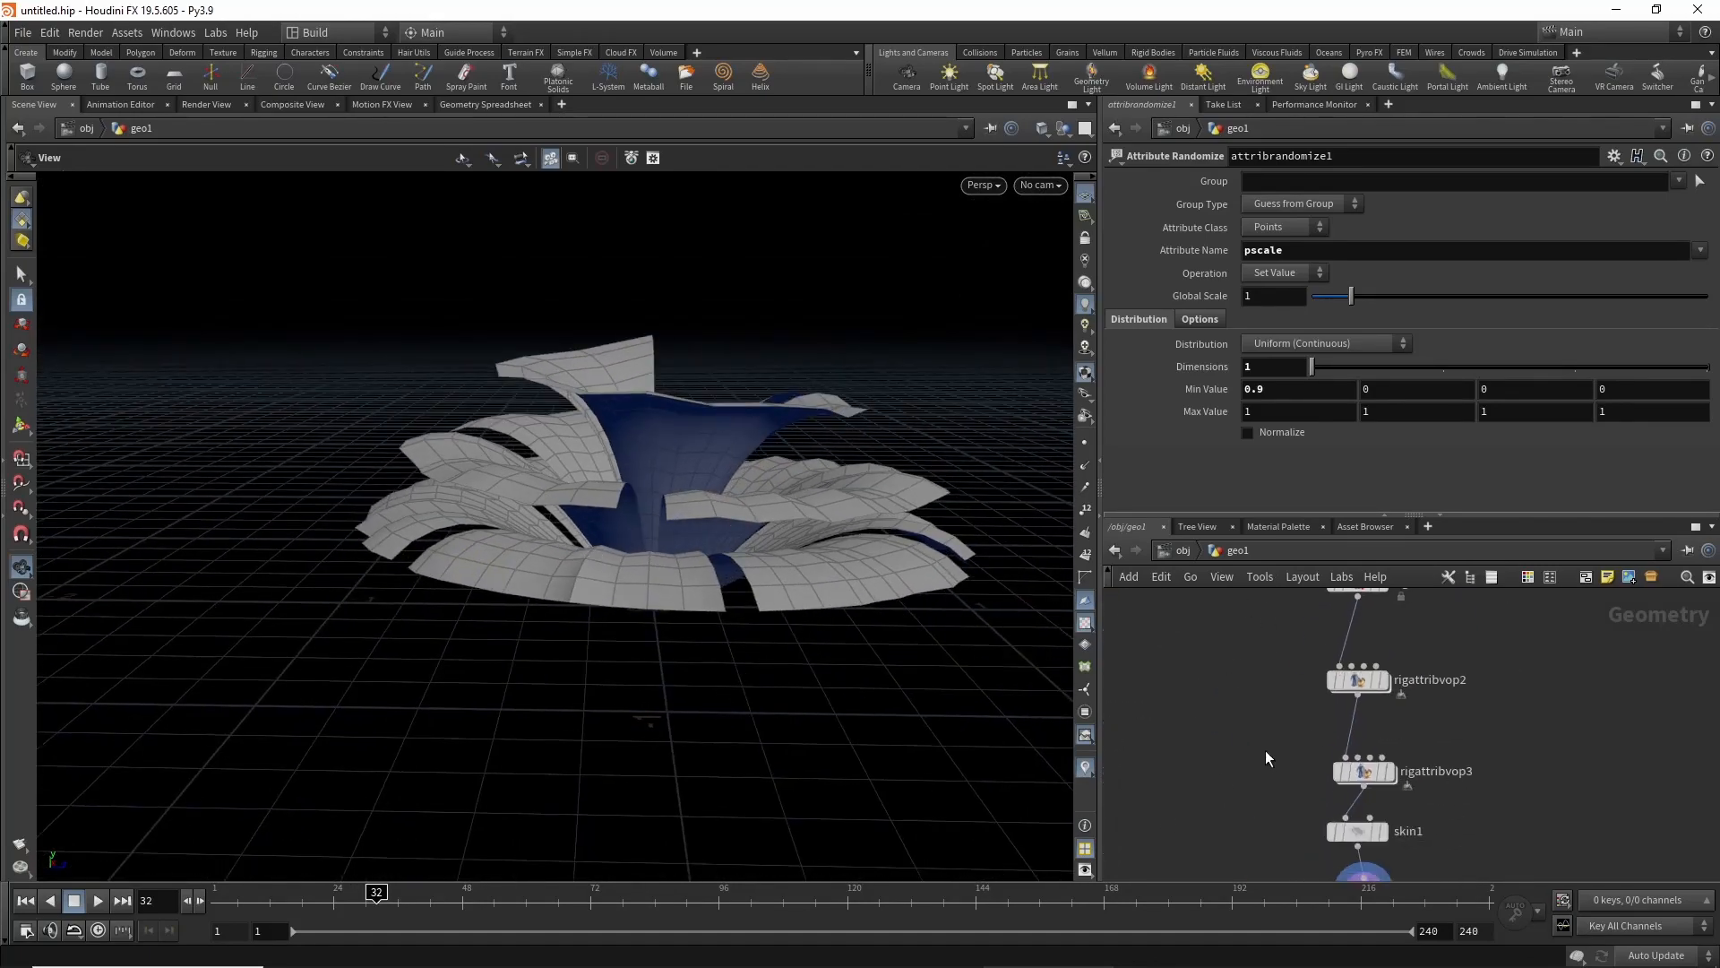
{"action": "left_click", "coordinate": [1344, 772]}
{"action": "mouse_move", "coordinate": [1387, 494]}
{"action": "left_mouse_down"}
{"action": "mouse_move", "coordinate": [1309, 492]}
{"action": "mouse_move", "coordinate": [1365, 490]}
{"action": "left_mouse_up"}
Examine the flower's petals from several angles and review the node chain up to attribrandomize1.
{"action": "left_click_drag", "start_coordinate": [626, 622], "coordinate": [482, 600]}
{"action": "middle_click_drag", "start_coordinate": [1205, 755], "coordinate": [1207, 691]}
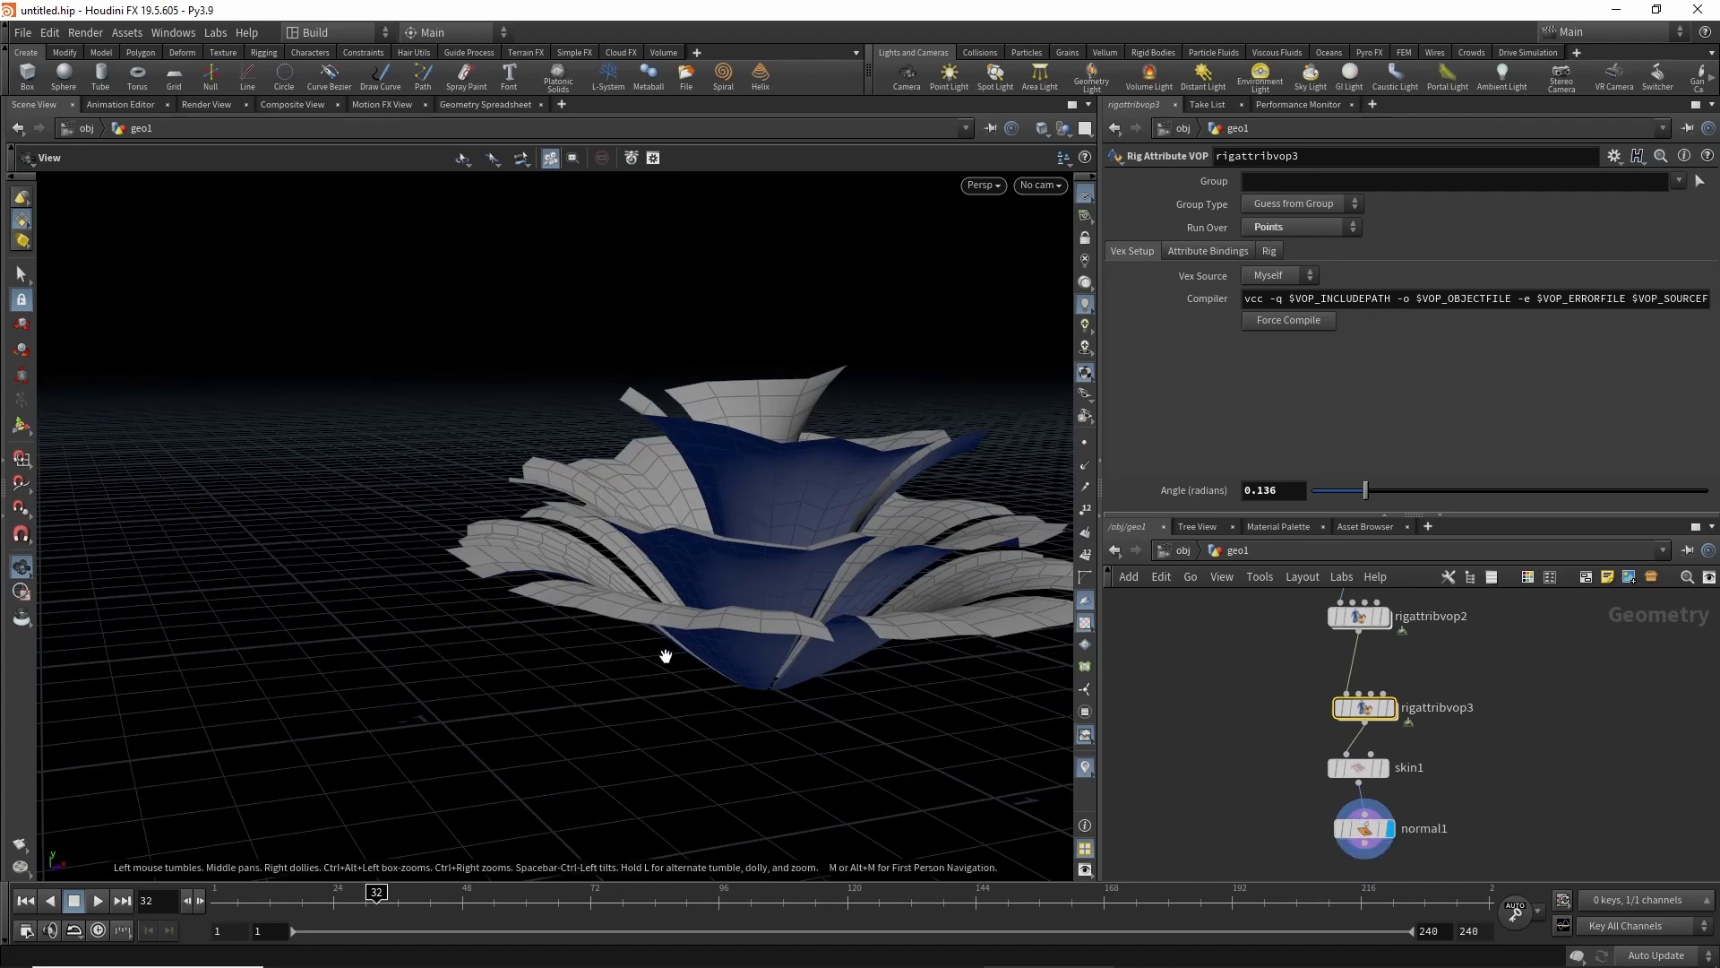
{"action": "mouse_move", "coordinate": [769, 645]}
{"action": "left_mouse_down"}
{"action": "mouse_move", "coordinate": [749, 633]}
{"action": "mouse_move", "coordinate": [769, 651]}
{"action": "left_mouse_up"}
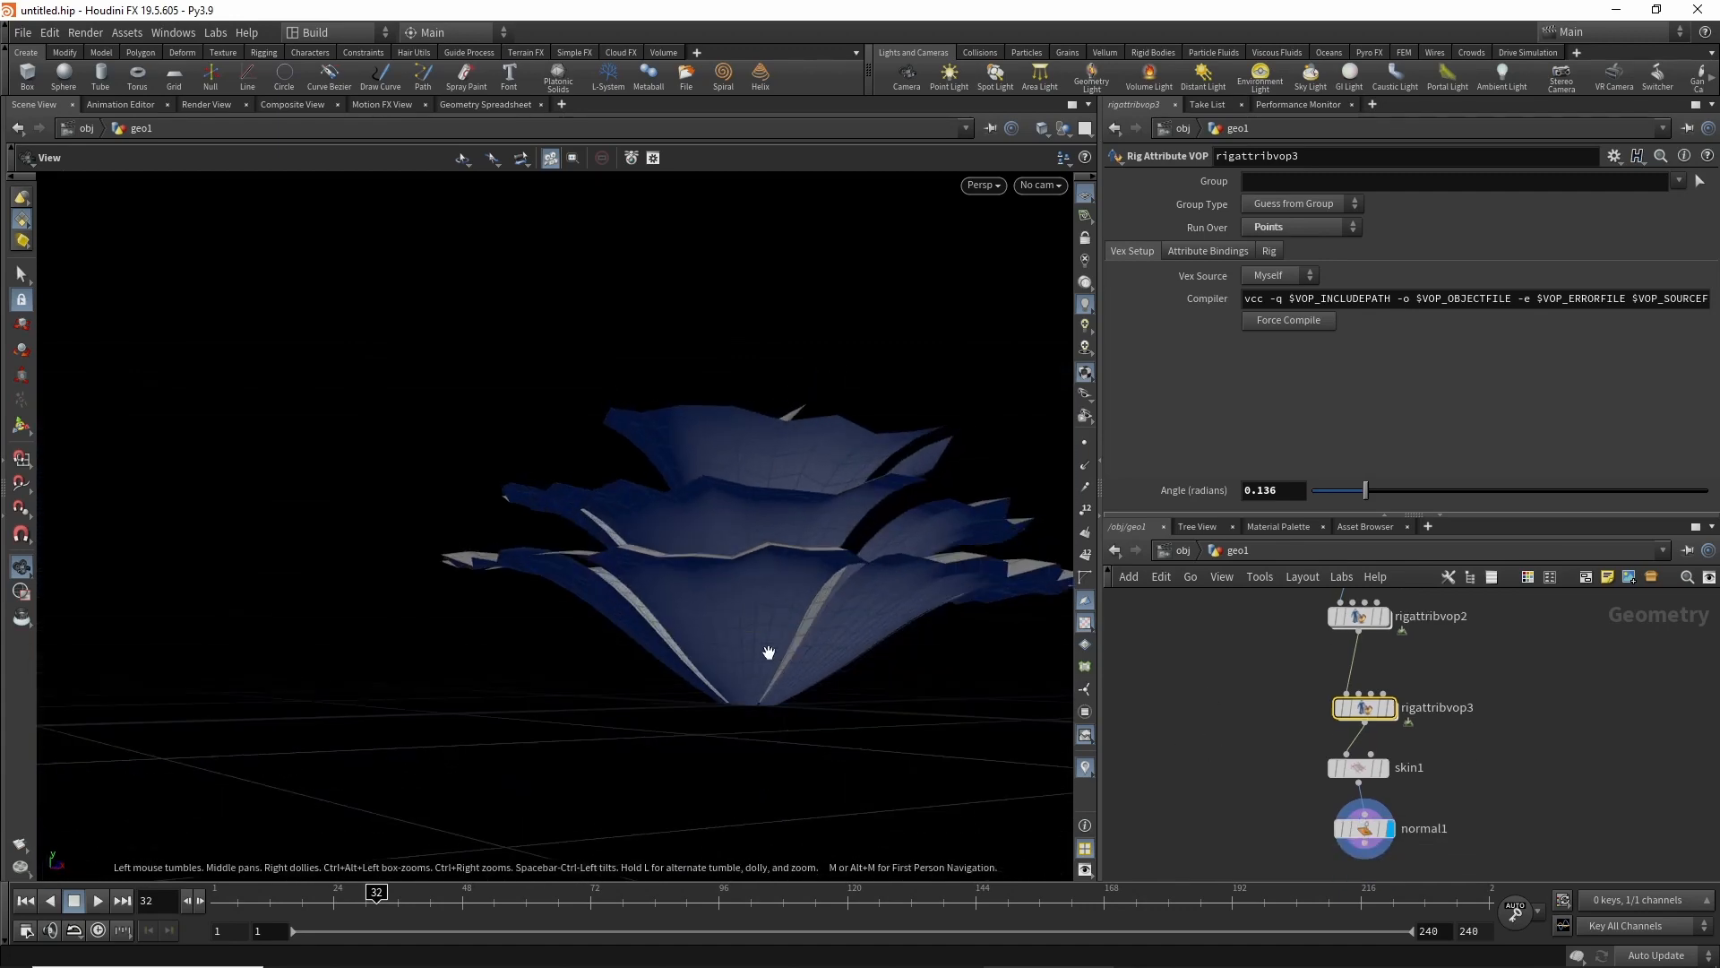
{"action": "middle_click_drag", "start_coordinate": [1266, 658], "coordinate": [1318, 846]}
{"action": "middle_click_drag", "start_coordinate": [1386, 671], "coordinate": [1341, 790]}
{"action": "left_click_drag", "start_coordinate": [676, 661], "coordinate": [664, 388]}
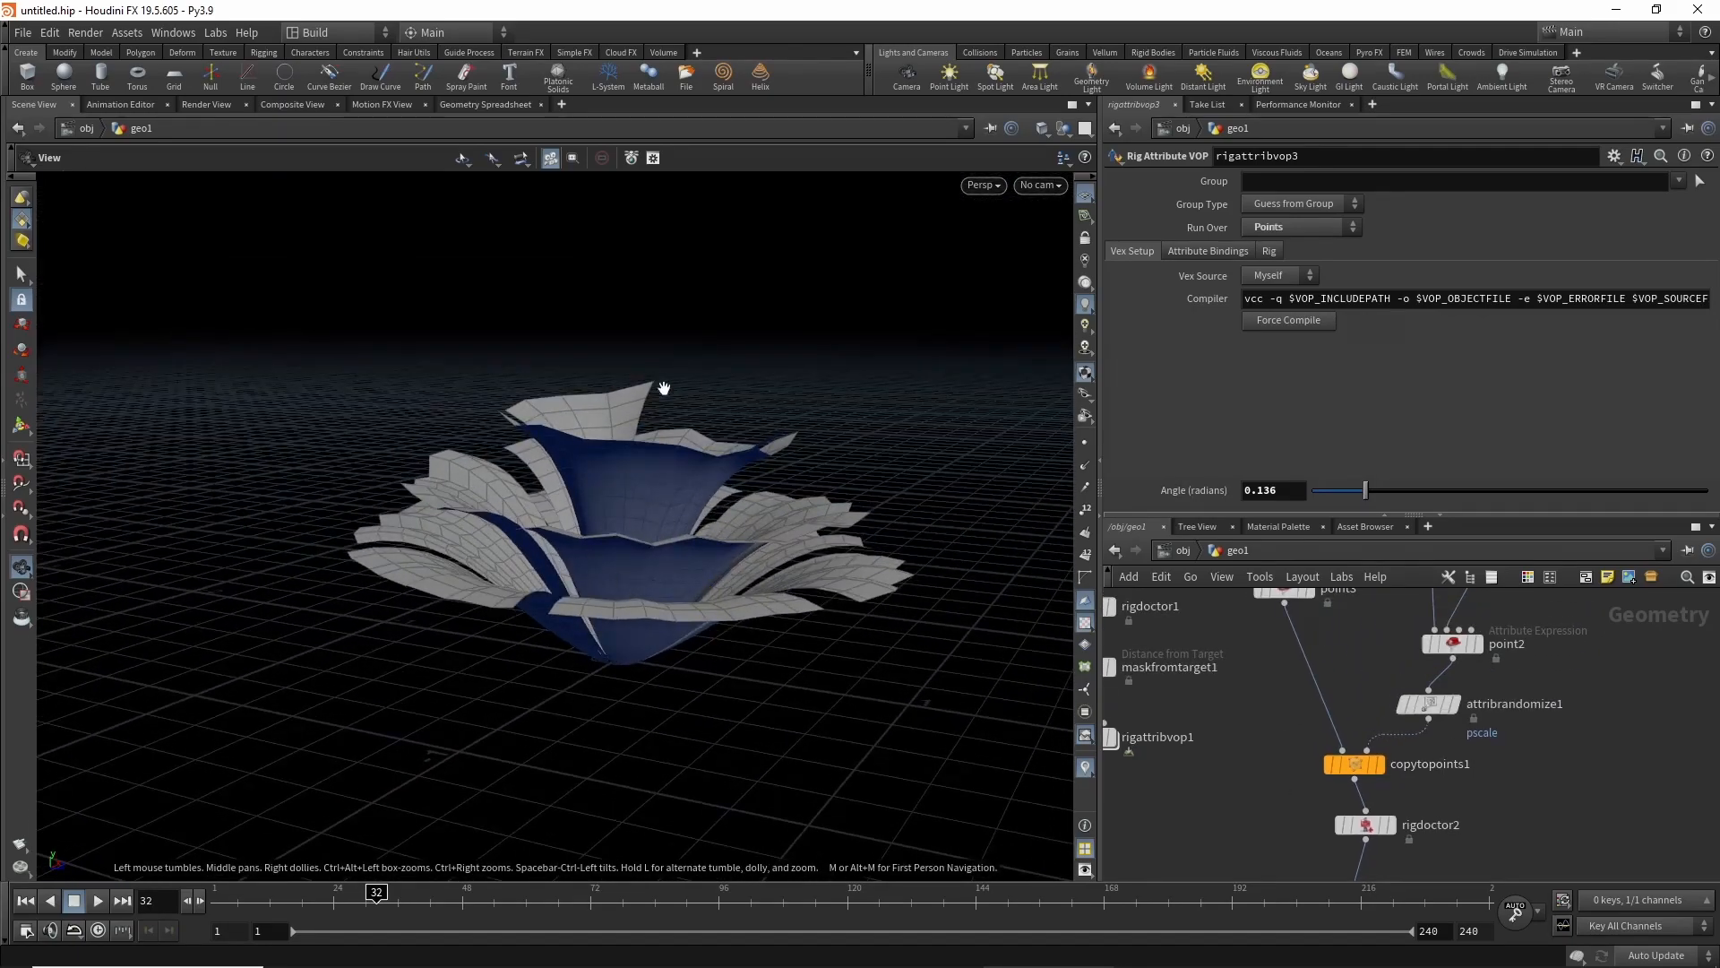
{"action": "left_click_drag", "start_coordinate": [769, 447], "coordinate": [499, 628]}
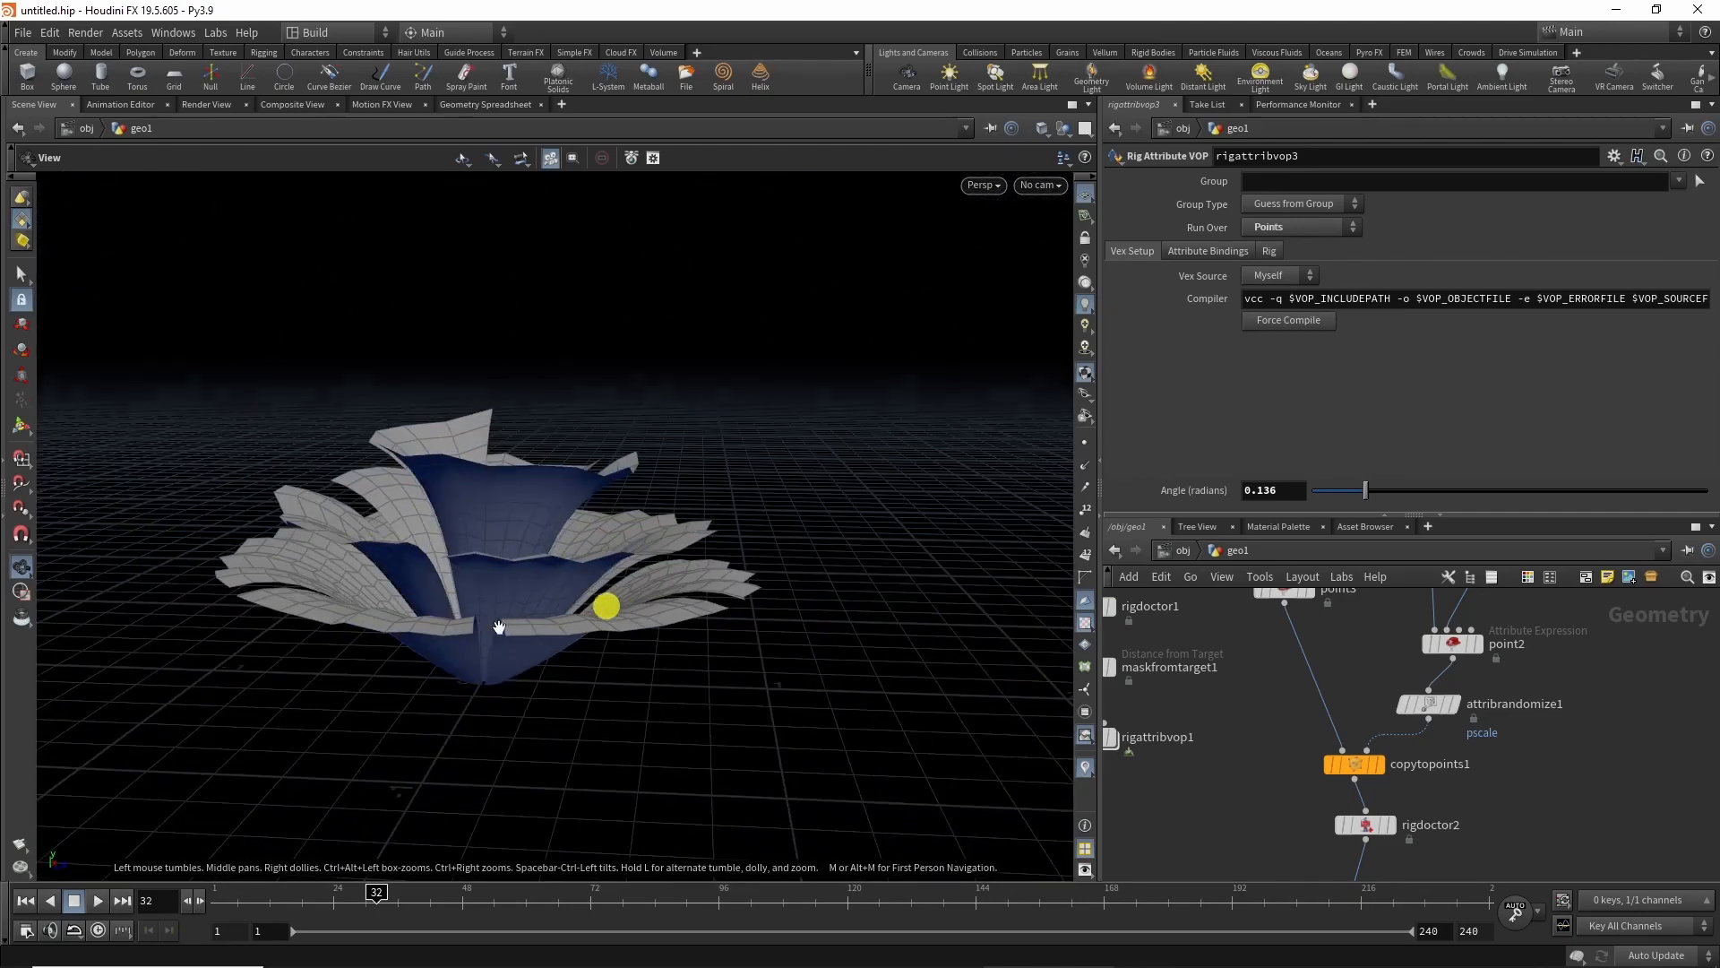
{"action": "left_click_drag", "start_coordinate": [618, 604], "coordinate": [511, 614]}
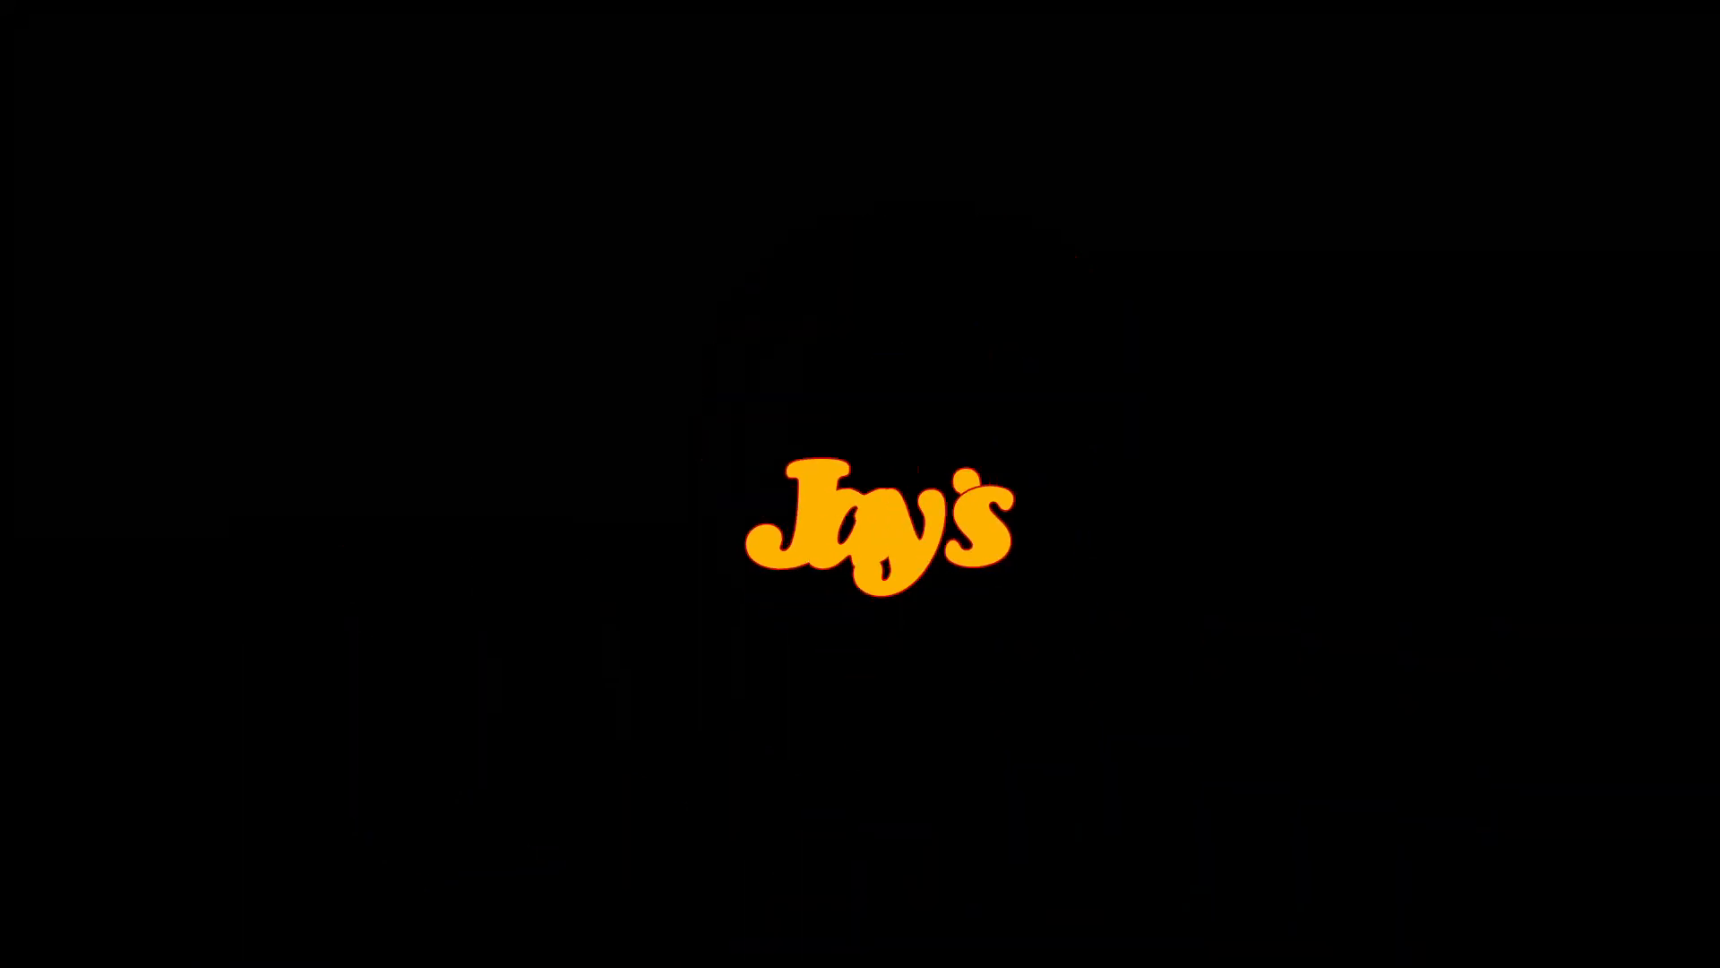